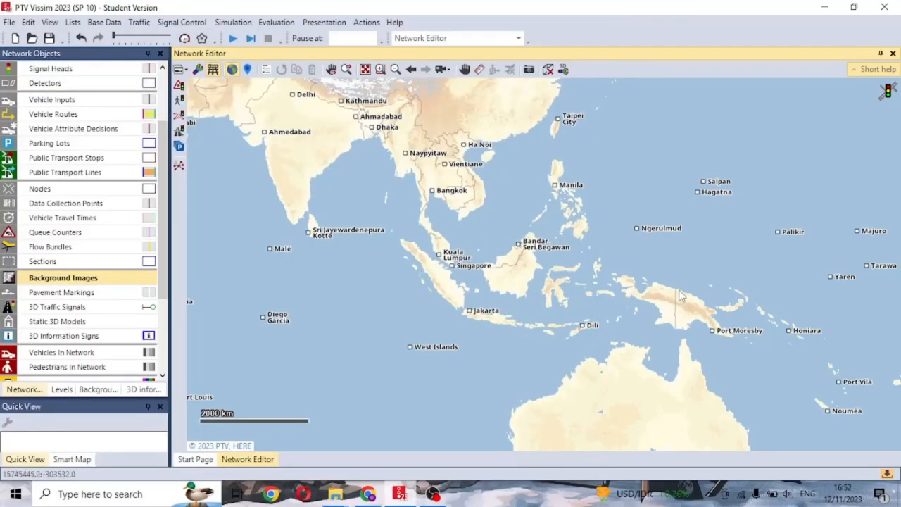
- Turn off the online background map in the network editor
{"action": "scroll", "coordinate": [492, 288], "scroll_direction": "up", "scroll_amount": 5}
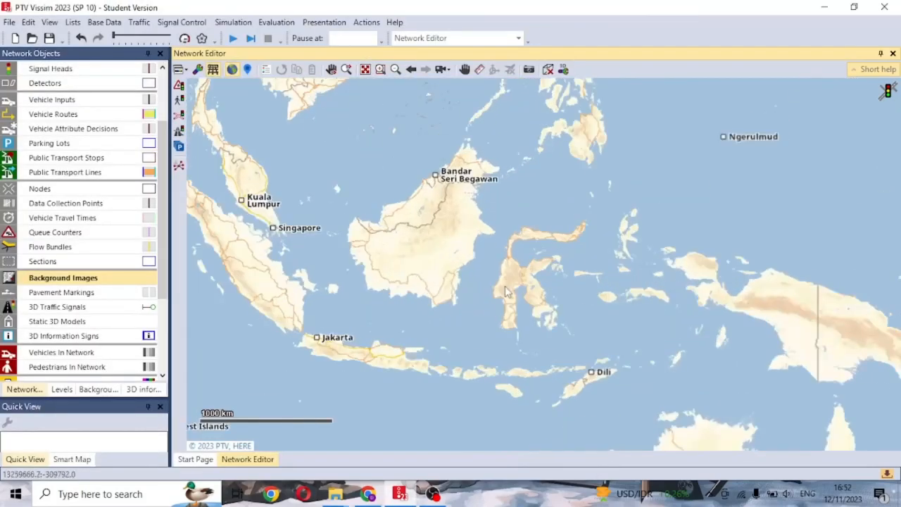
{"action": "scroll", "coordinate": [507, 288], "scroll_direction": "up", "scroll_amount": 2}
{"action": "left_click_drag", "start_coordinate": [429, 328], "coordinate": [489, 229]}
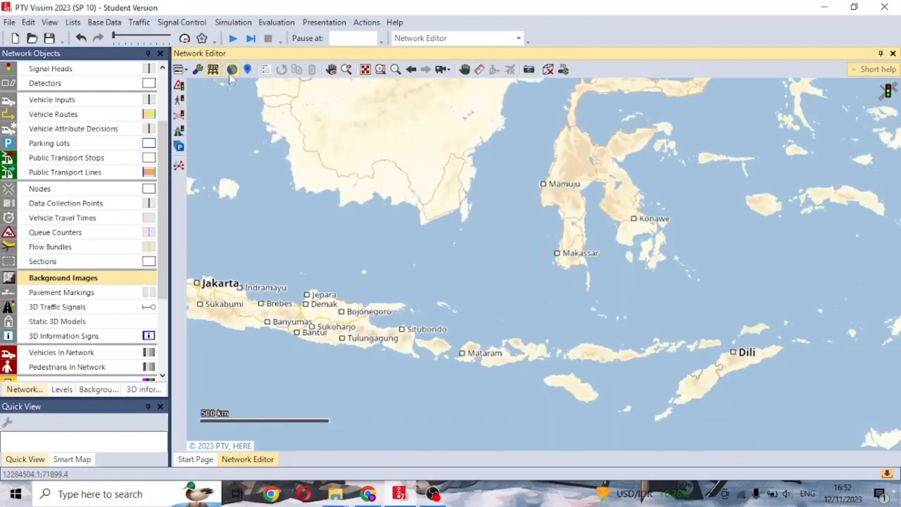
{"action": "left_click", "coordinate": [231, 70]}
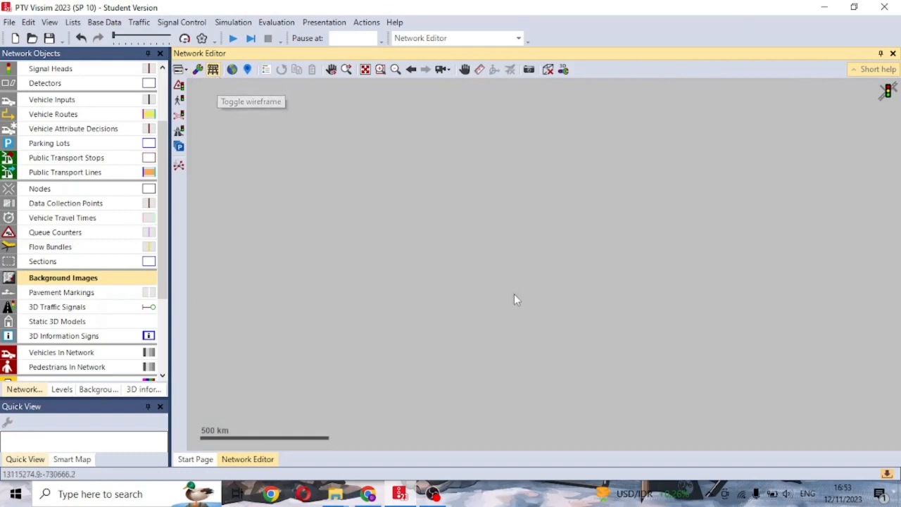
{"action": "scroll", "coordinate": [513, 293], "scroll_direction": "up", "scroll_amount": 1}
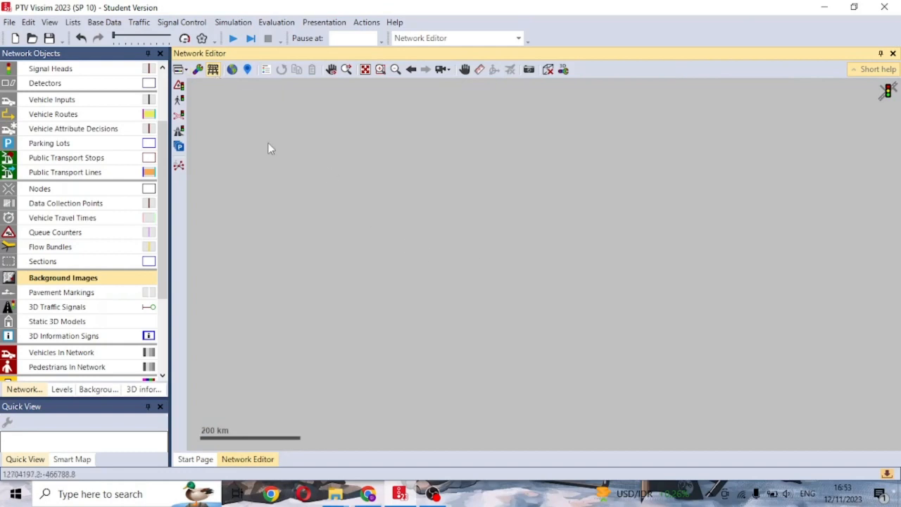
{"action": "left_click", "coordinate": [12, 23]}
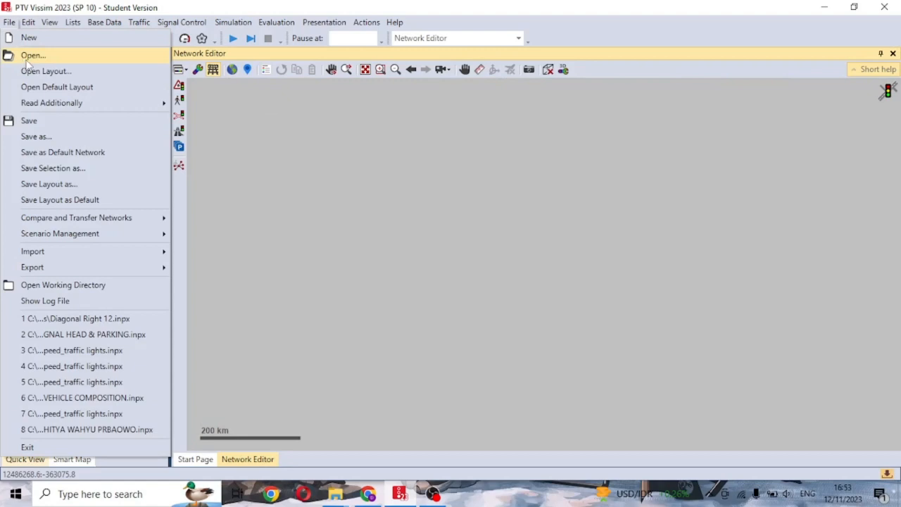
{"action": "key", "text": "Escape"}
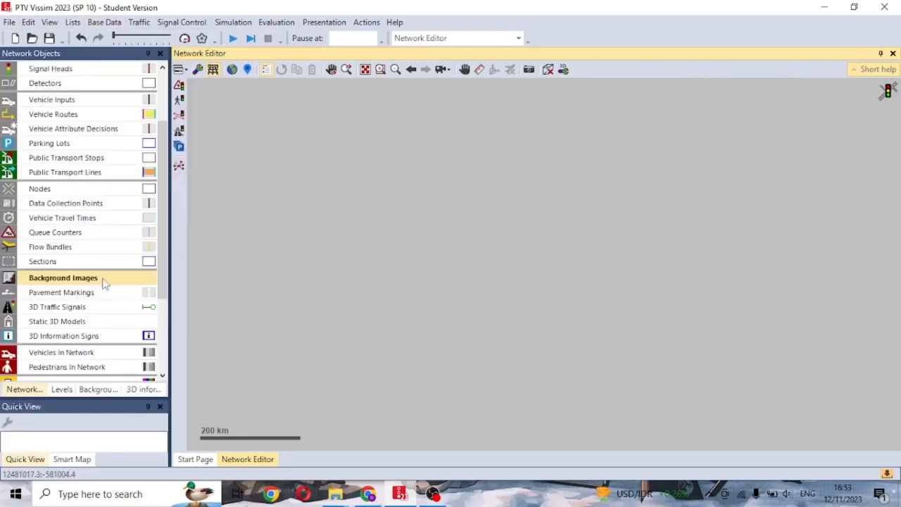
{"action": "right_click", "coordinate": [100, 277]}
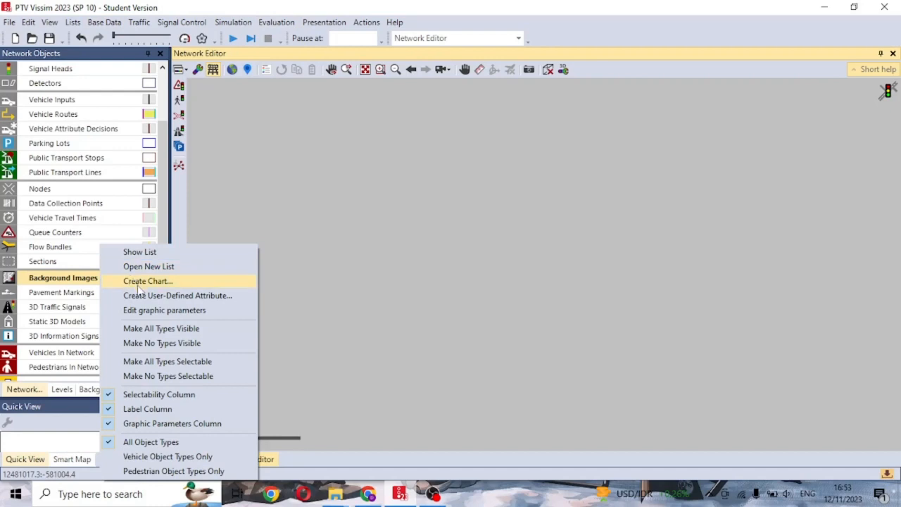
{"action": "left_click", "coordinate": [40, 282]}
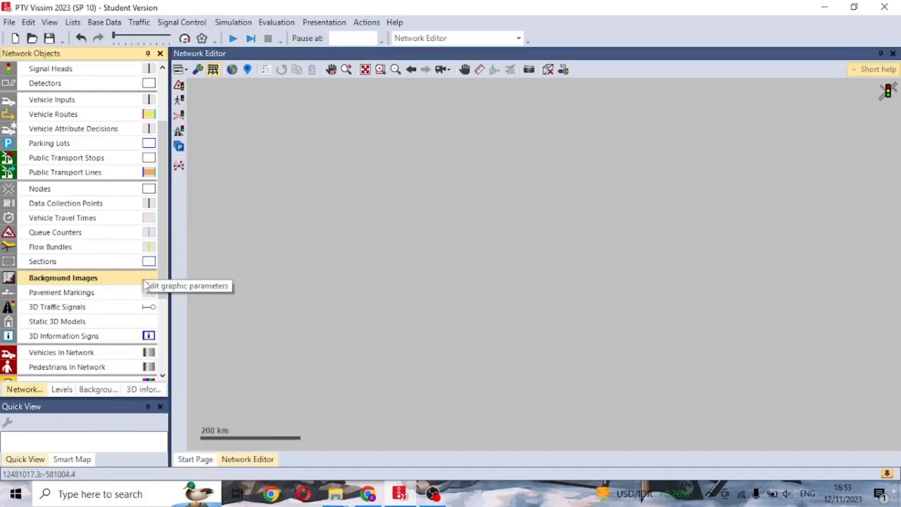
{"action": "right_click", "coordinate": [146, 285]}
{"action": "left_click", "coordinate": [190, 266]}
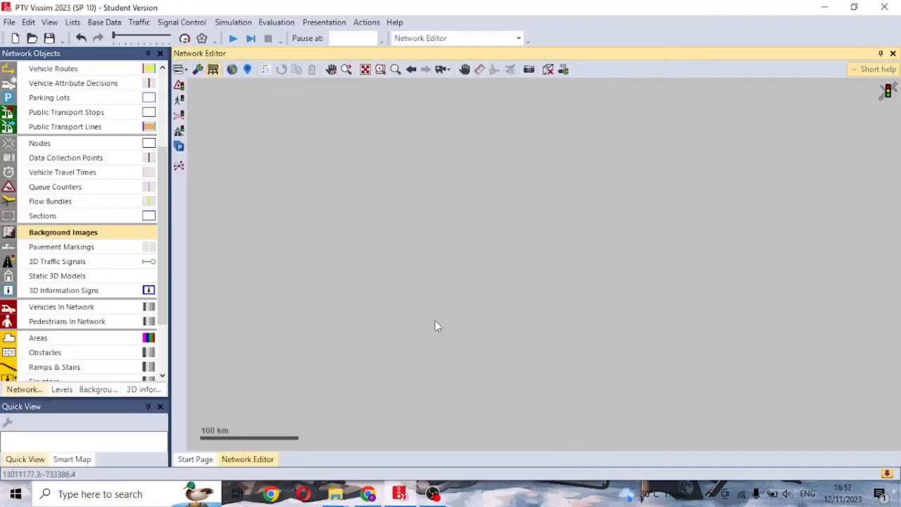
{"action": "right_click", "coordinate": [402, 238]}
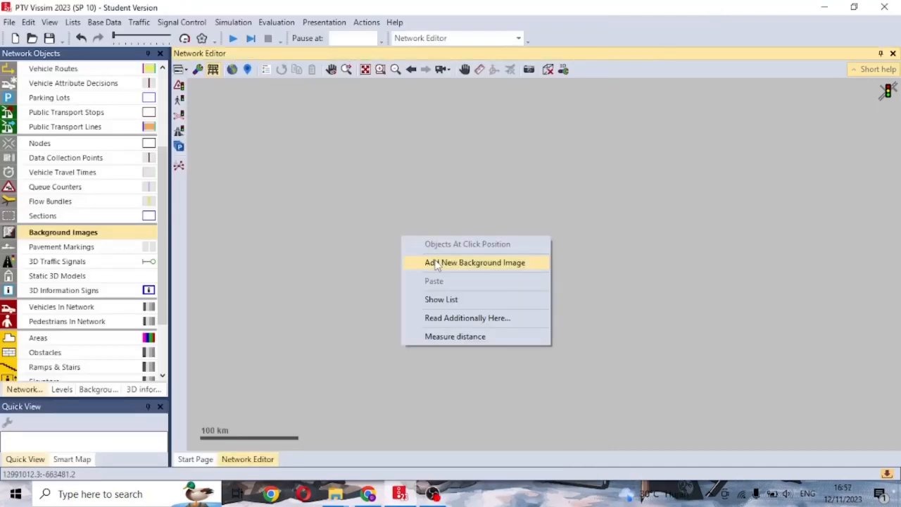
{"action": "left_click", "coordinate": [339, 252]}
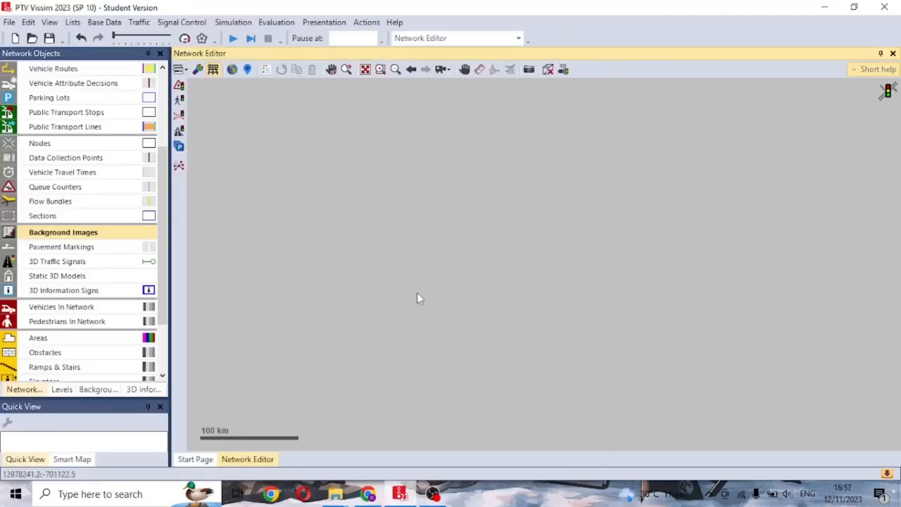
- Add Background Map (1).jpg from the DOWNLOAD ARCHIVES 2 folder on drive D as a new background image
{"action": "scroll", "coordinate": [429, 300], "scroll_direction": "up", "scroll_amount": 1}
{"action": "right_click", "coordinate": [429, 300]}
{"action": "left_click", "coordinate": [446, 305]}
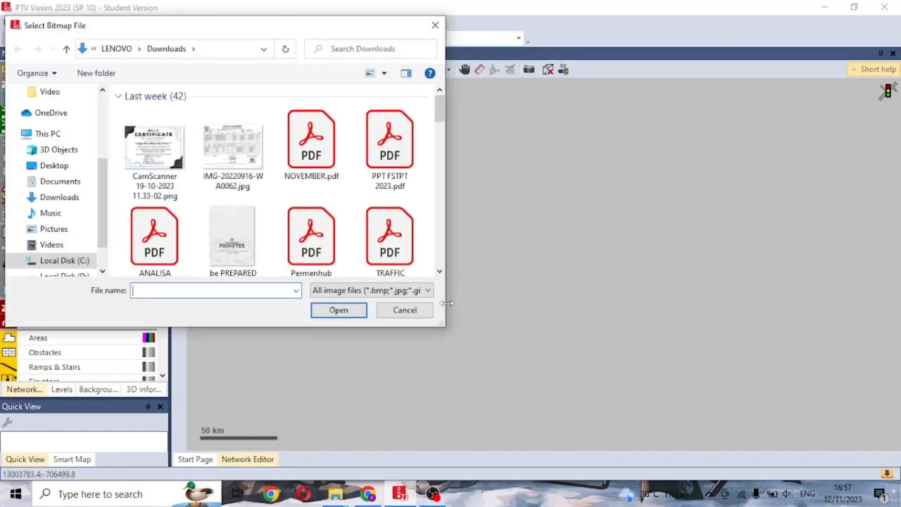
{"action": "scroll", "coordinate": [390, 211], "scroll_direction": "down", "scroll_amount": 3}
{"action": "scroll", "coordinate": [63, 212], "scroll_direction": "down", "scroll_amount": 2}
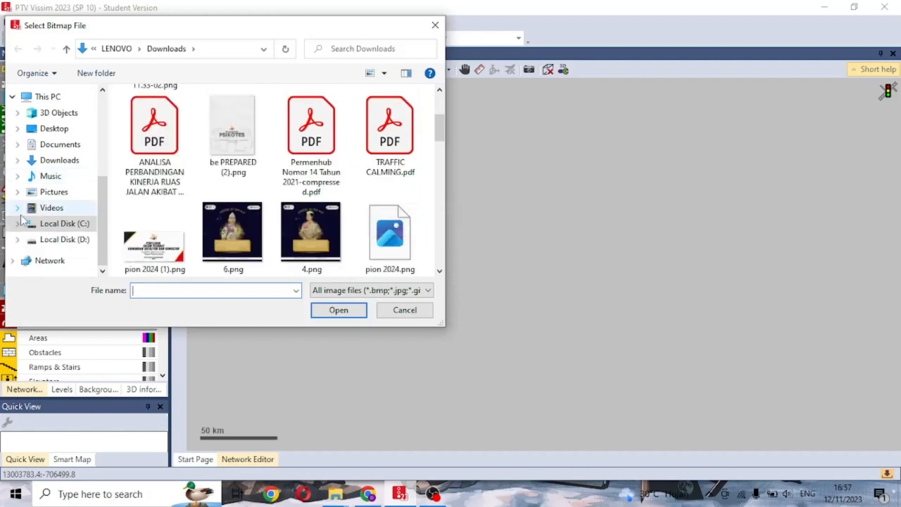
{"action": "left_click", "coordinate": [59, 245]}
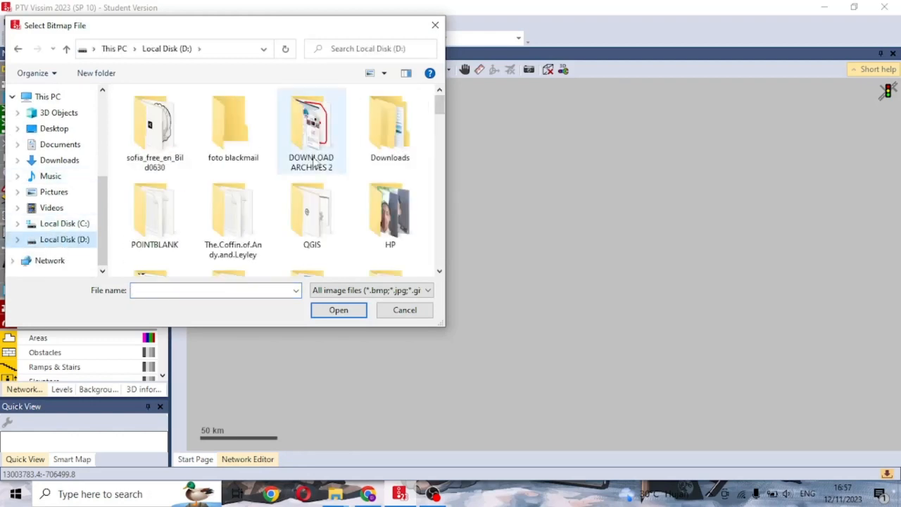
{"action": "double_click", "coordinate": [315, 159]}
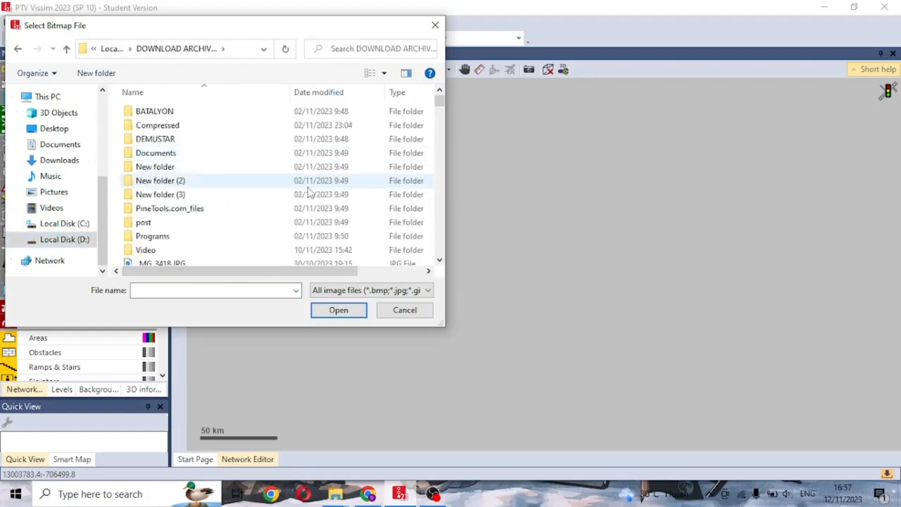
{"action": "scroll", "coordinate": [309, 183], "scroll_direction": "down", "scroll_amount": 5}
{"action": "scroll", "coordinate": [308, 199], "scroll_direction": "down", "scroll_amount": 15}
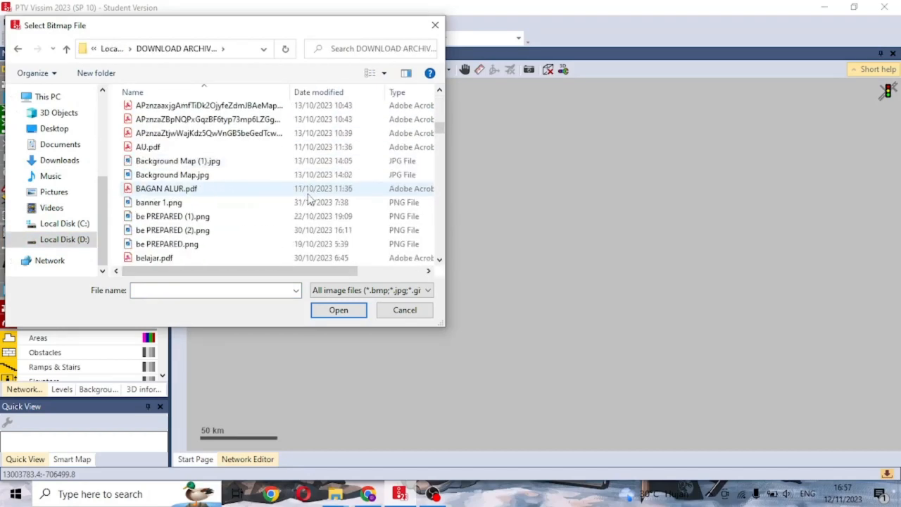
{"action": "scroll", "coordinate": [302, 197], "scroll_direction": "up", "scroll_amount": 1}
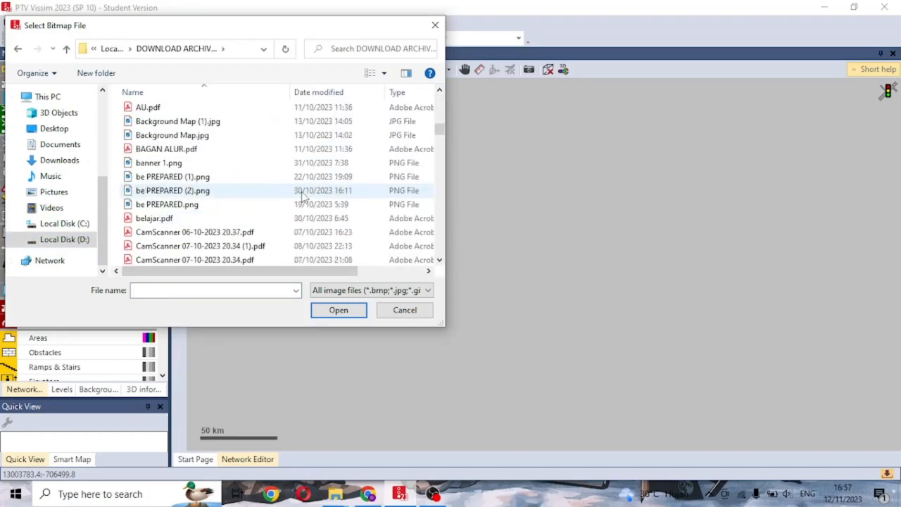
{"action": "double_click", "coordinate": [252, 118]}
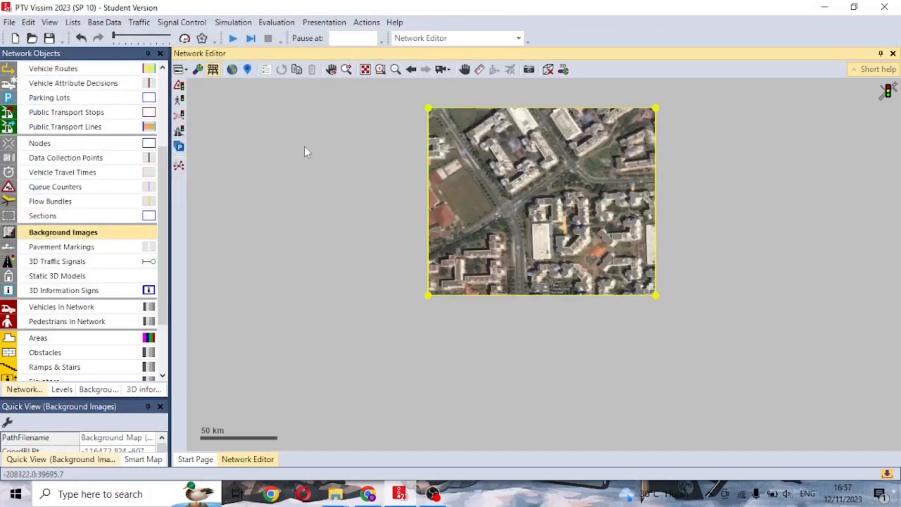
- Inspect the inserted aerial image and fit the entire network in the view
{"action": "scroll", "coordinate": [556, 183], "scroll_direction": "up", "scroll_amount": 5}
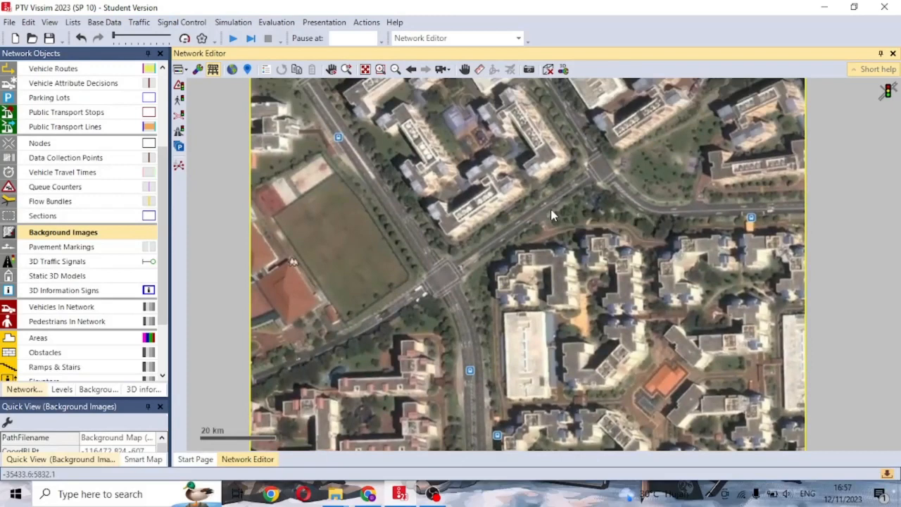
{"action": "scroll", "coordinate": [551, 216], "scroll_direction": "down", "scroll_amount": 1}
{"action": "left_click_drag", "start_coordinate": [548, 224], "coordinate": [525, 252]}
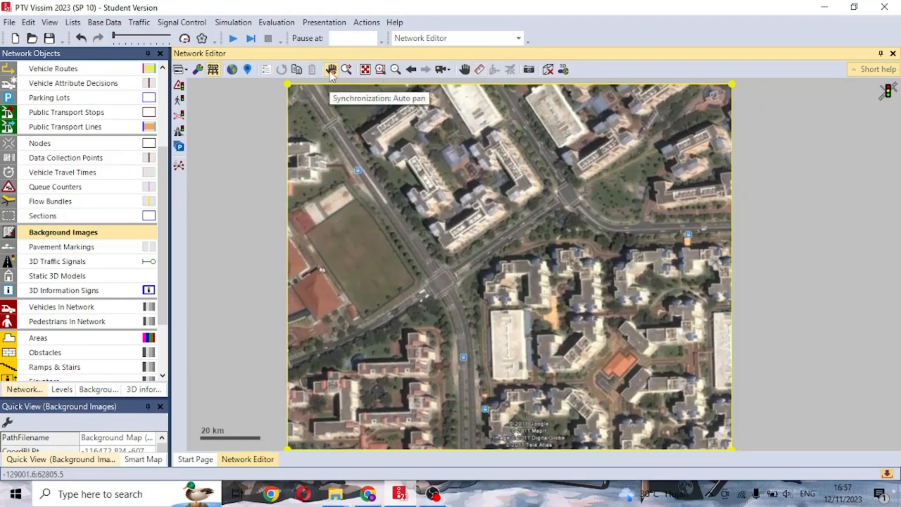
{"action": "left_click", "coordinate": [366, 71]}
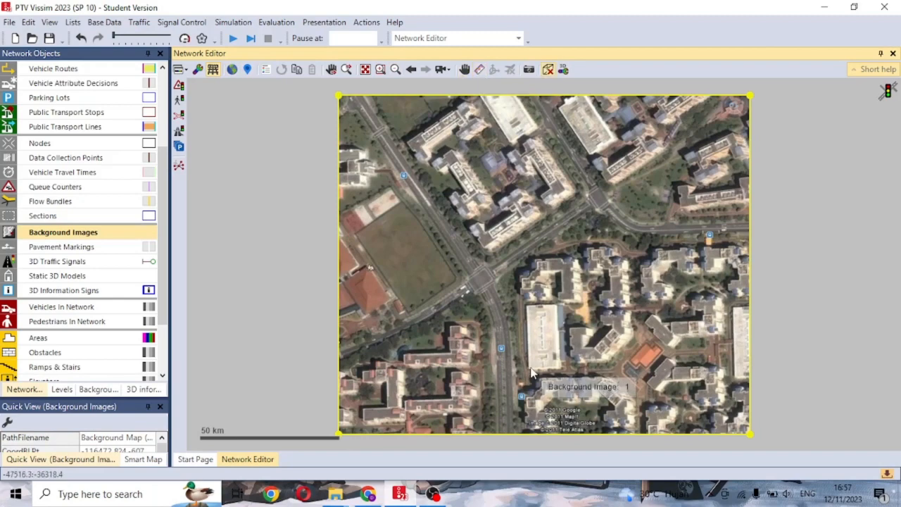
{"action": "left_click", "coordinate": [433, 493]}
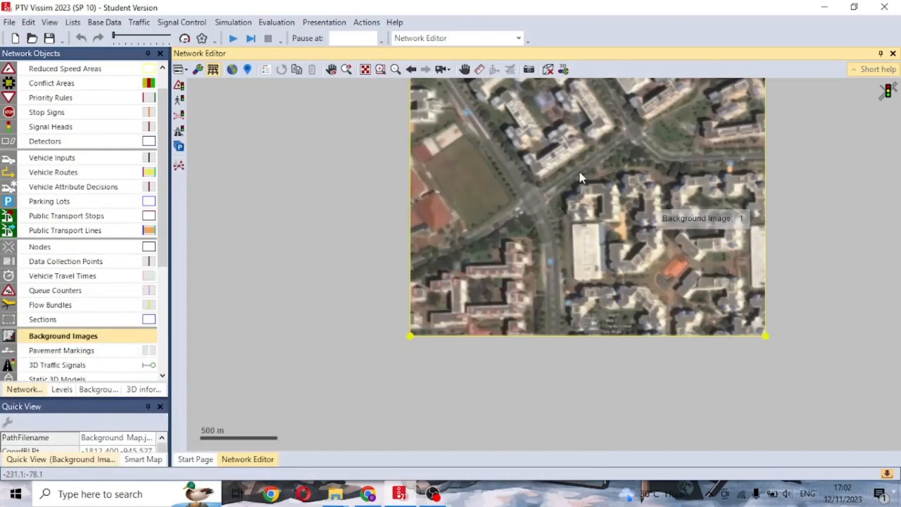
- Scale the background image by setting the distance between the central and north-eastern intersections to 400 m, and fit it in the view
{"action": "scroll", "coordinate": [506, 237], "scroll_direction": "up", "scroll_amount": 5}
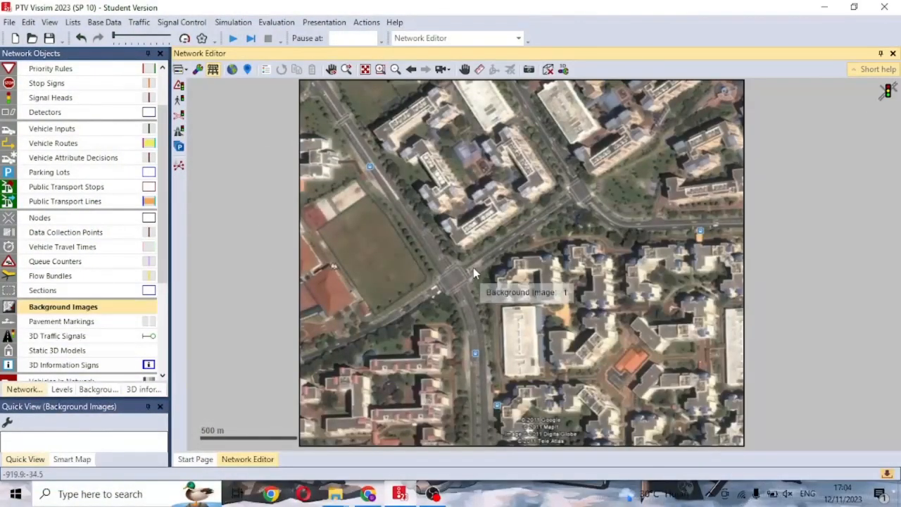
{"action": "left_click", "coordinate": [473, 267]}
{"action": "right_click", "coordinate": [473, 268]}
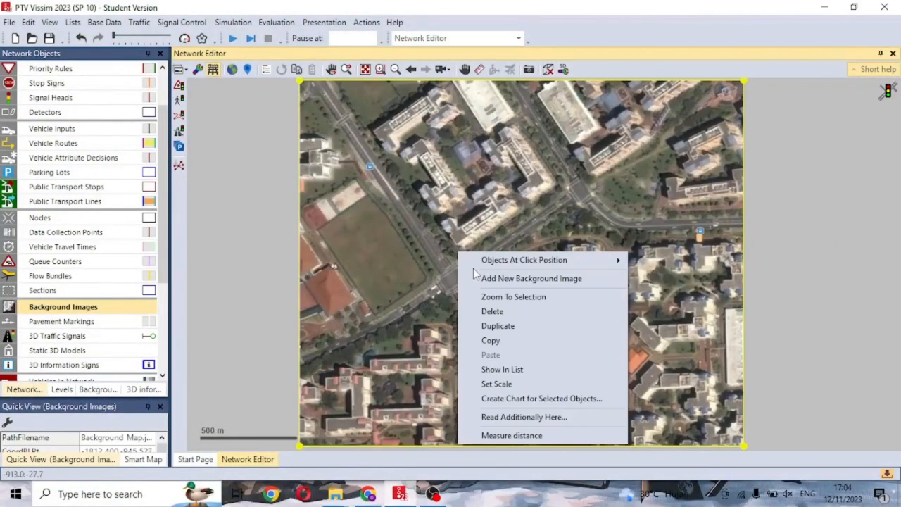
{"action": "left_click", "coordinate": [501, 385]}
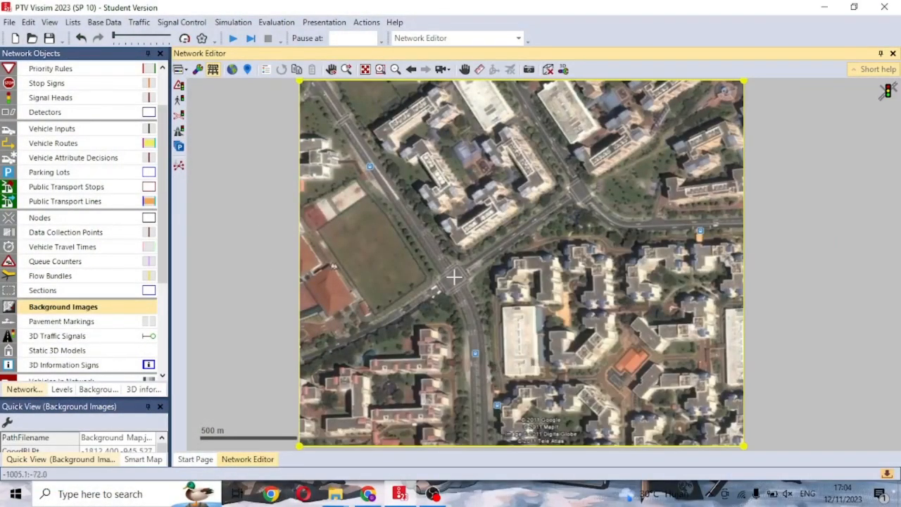
{"action": "left_click_drag", "start_coordinate": [451, 278], "coordinate": [582, 190]}
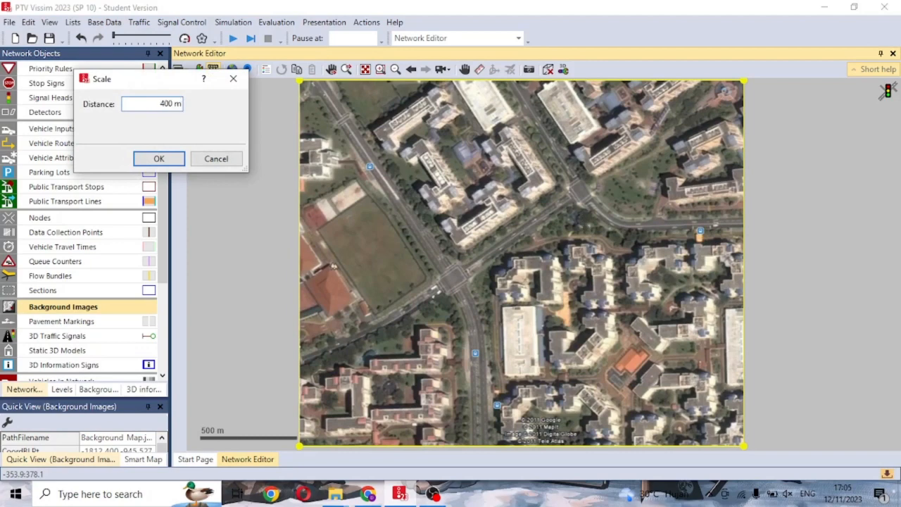
{"action": "key", "text": "Return"}
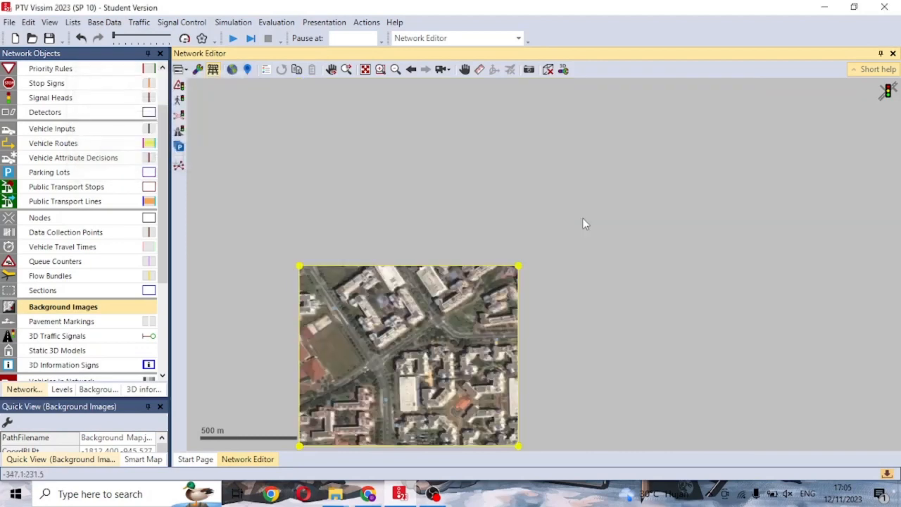
{"action": "left_click", "coordinate": [364, 70]}
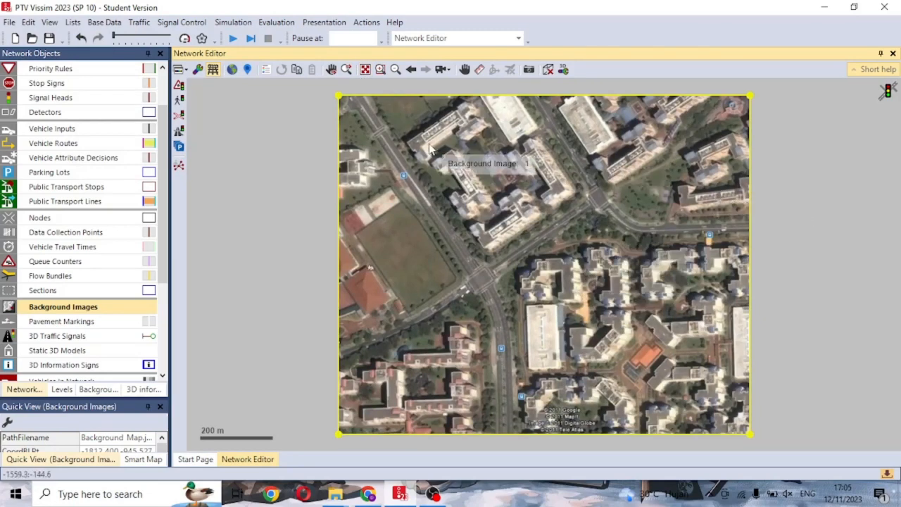
- Activate link editing and try to draw a link along the north-western road to the central intersection
{"action": "scroll", "coordinate": [102, 91], "scroll_direction": "up", "scroll_amount": 2}
{"action": "left_click", "coordinate": [65, 68]}
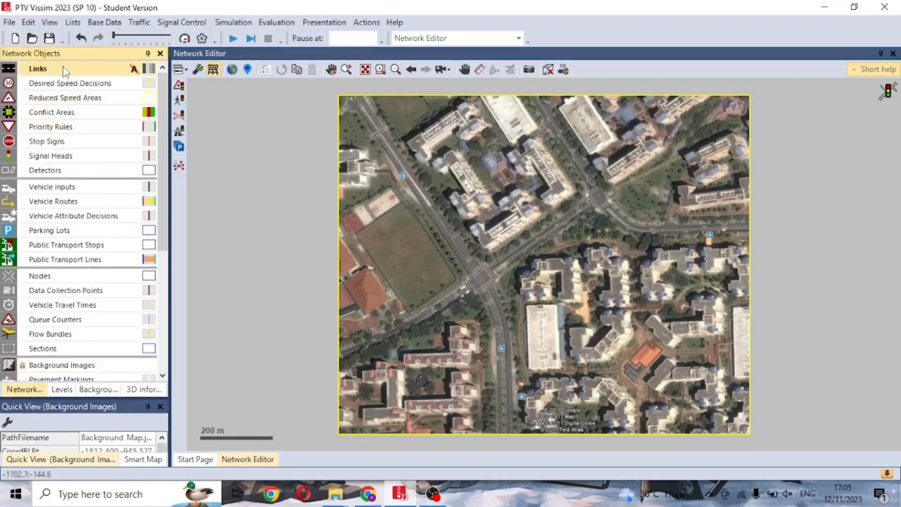
{"action": "scroll", "coordinate": [366, 127], "scroll_direction": "up", "scroll_amount": 3}
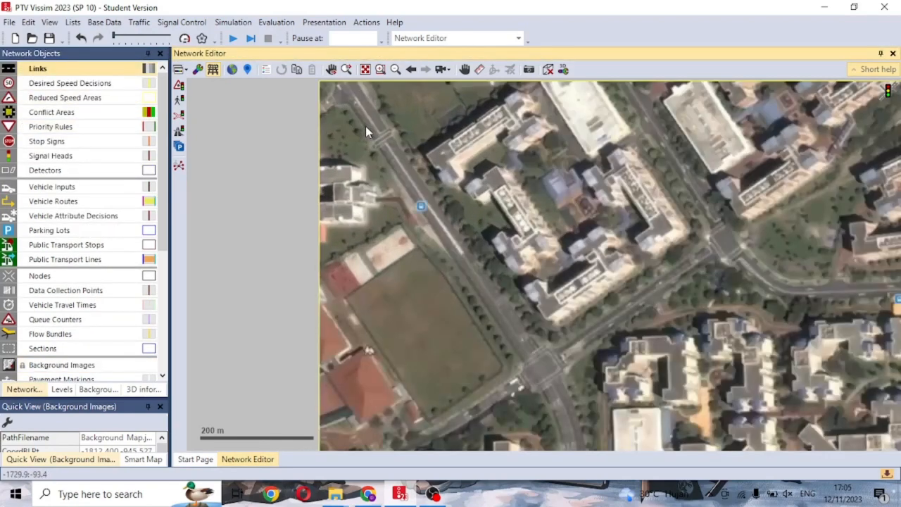
{"action": "scroll", "coordinate": [366, 126], "scroll_direction": "up", "scroll_amount": 2}
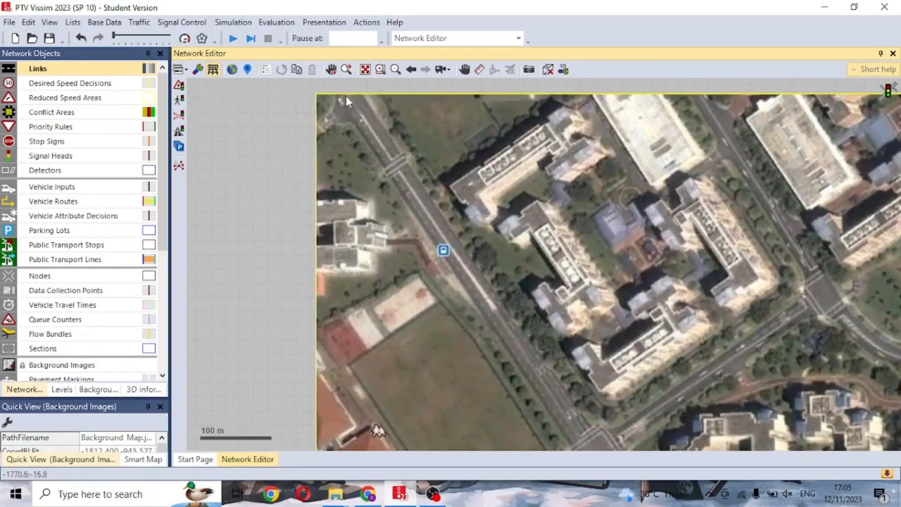
{"action": "left_click_drag", "start_coordinate": [347, 97], "coordinate": [584, 439]}
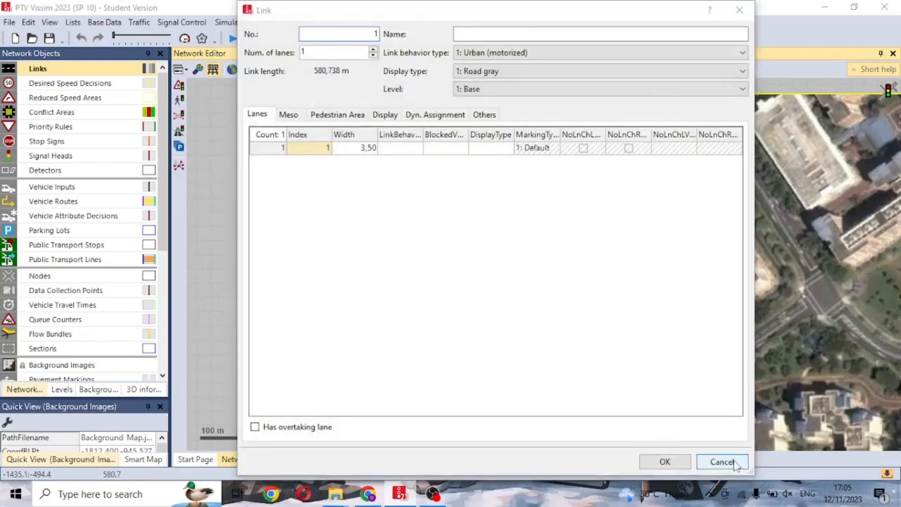
{"action": "left_click", "coordinate": [721, 461]}
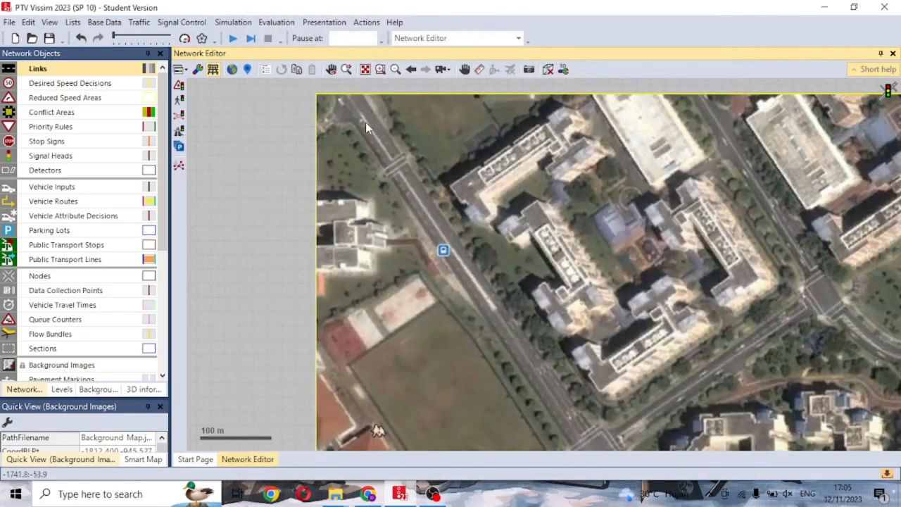
- Draw a single-lane link about 577 m long down the north-western road to the central intersection, with a lane width of 5 m
{"action": "left_click_drag", "start_coordinate": [357, 95], "coordinate": [585, 422]}
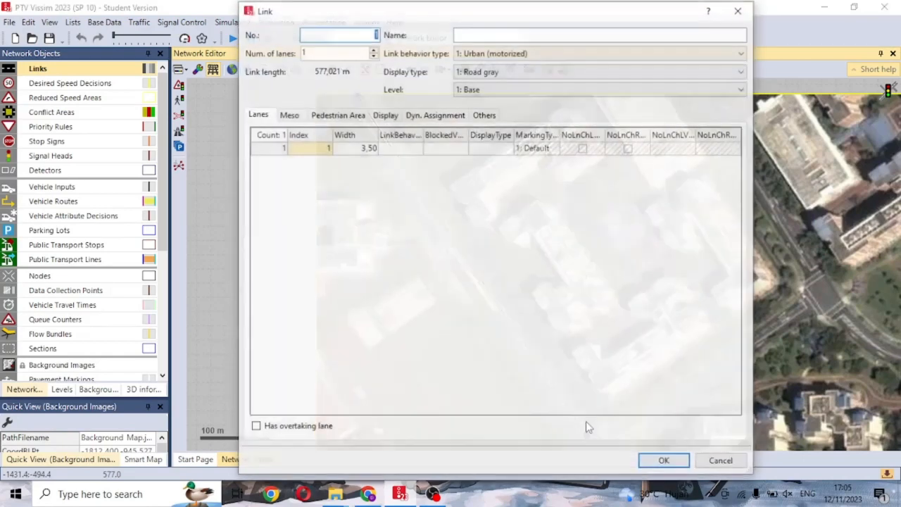
{"action": "double_click", "coordinate": [371, 149]}
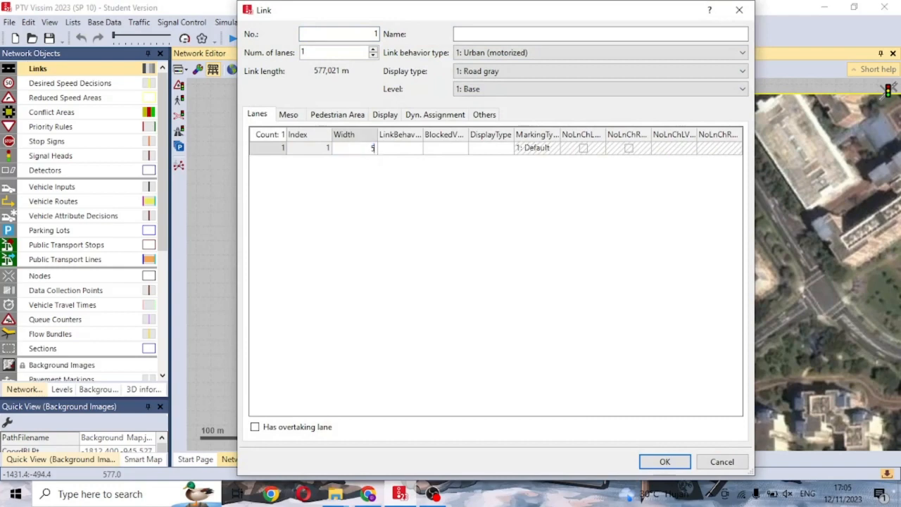
{"action": "left_click", "coordinate": [661, 458]}
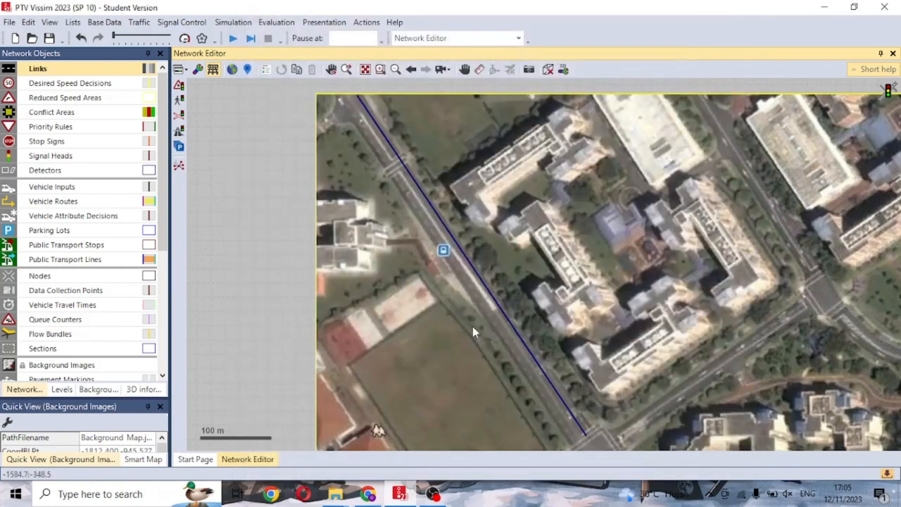
- Inspect the link drawn along the north-western road and remove it from the network
{"action": "scroll", "coordinate": [472, 326], "scroll_direction": "up", "scroll_amount": 4}
{"action": "scroll", "coordinate": [480, 289], "scroll_direction": "up", "scroll_amount": 3}
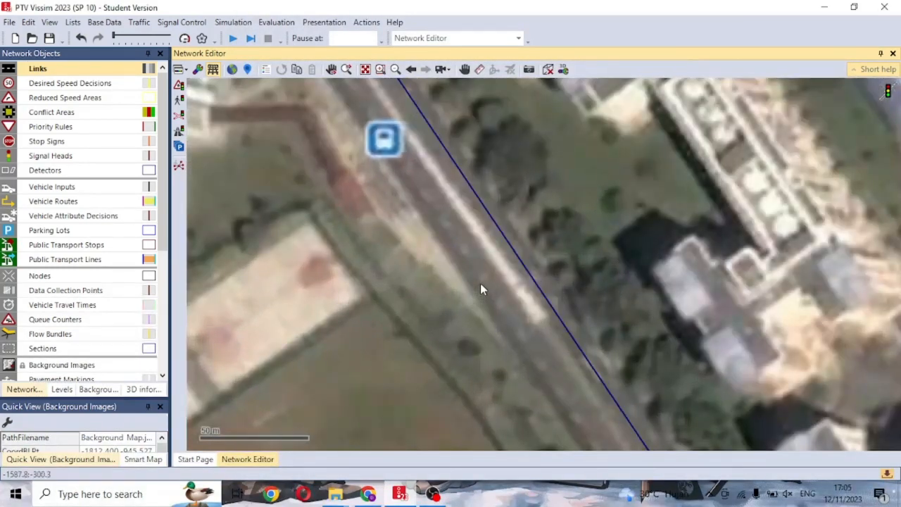
{"action": "scroll", "coordinate": [483, 283], "scroll_direction": "down", "scroll_amount": 4}
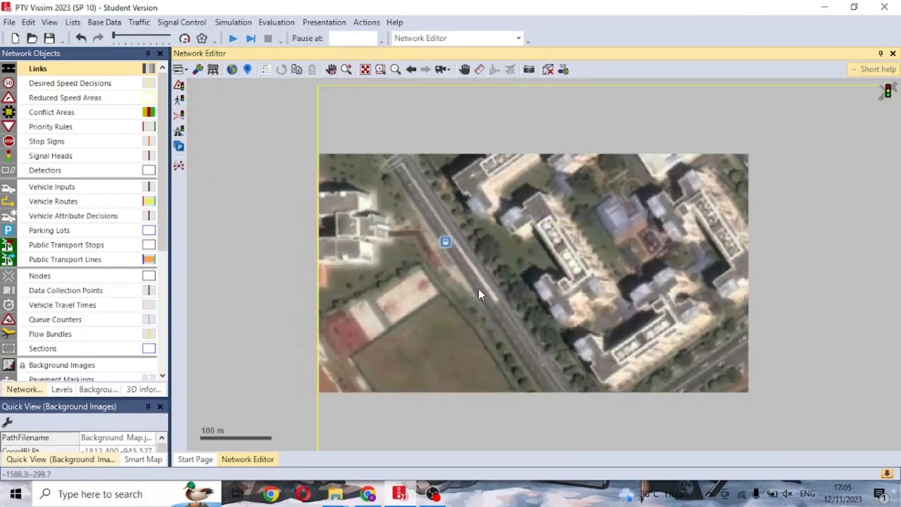
{"action": "left_click_drag", "start_coordinate": [511, 225], "coordinate": [483, 189]}
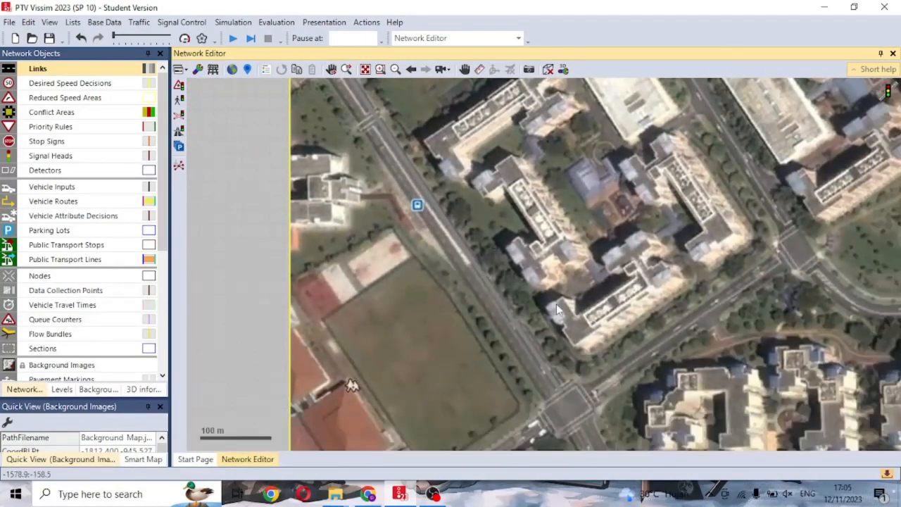
{"action": "scroll", "coordinate": [565, 358], "scroll_direction": "up", "scroll_amount": 4}
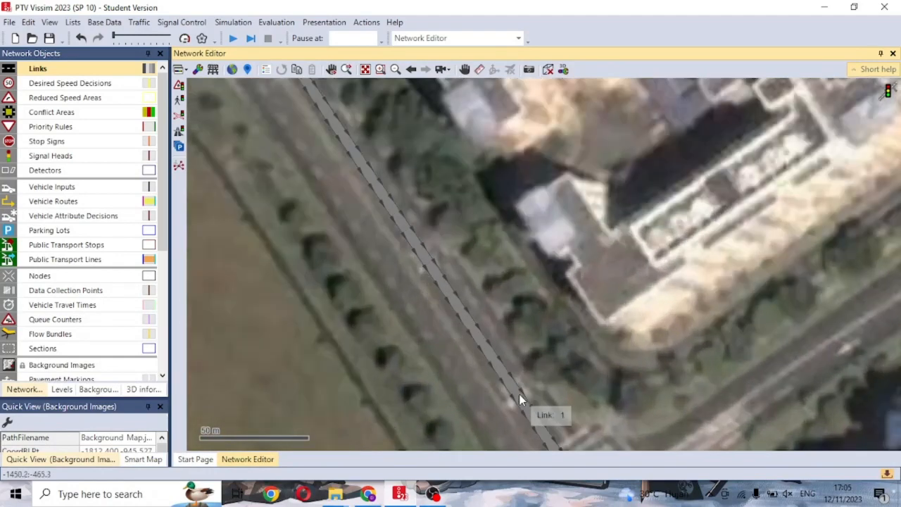
{"action": "left_click", "coordinate": [518, 398]}
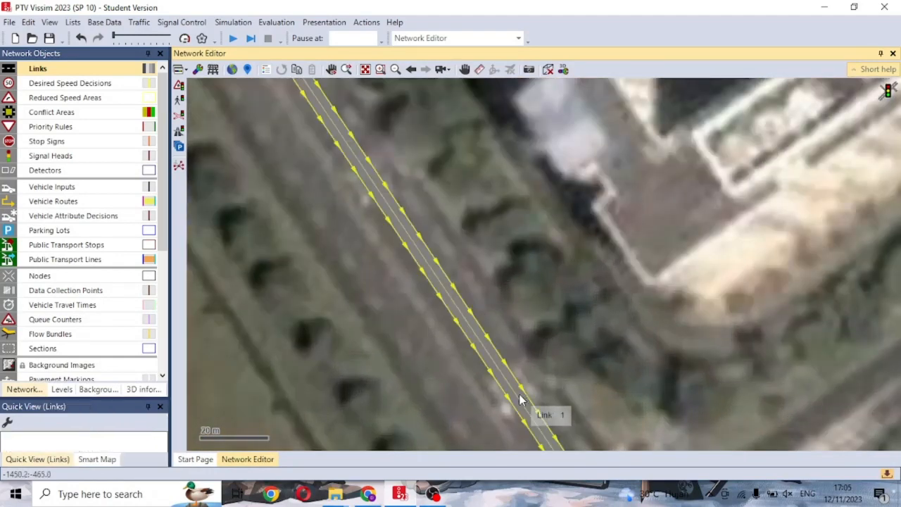
{"action": "scroll", "coordinate": [518, 398], "scroll_direction": "up", "scroll_amount": 3}
{"action": "scroll", "coordinate": [519, 396], "scroll_direction": "down", "scroll_amount": 3}
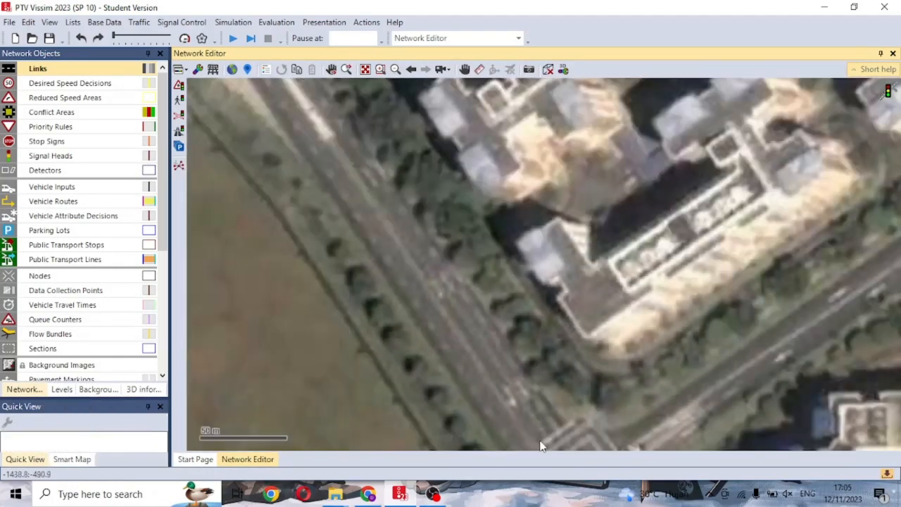
{"action": "scroll", "coordinate": [556, 417], "scroll_direction": "down", "scroll_amount": 4}
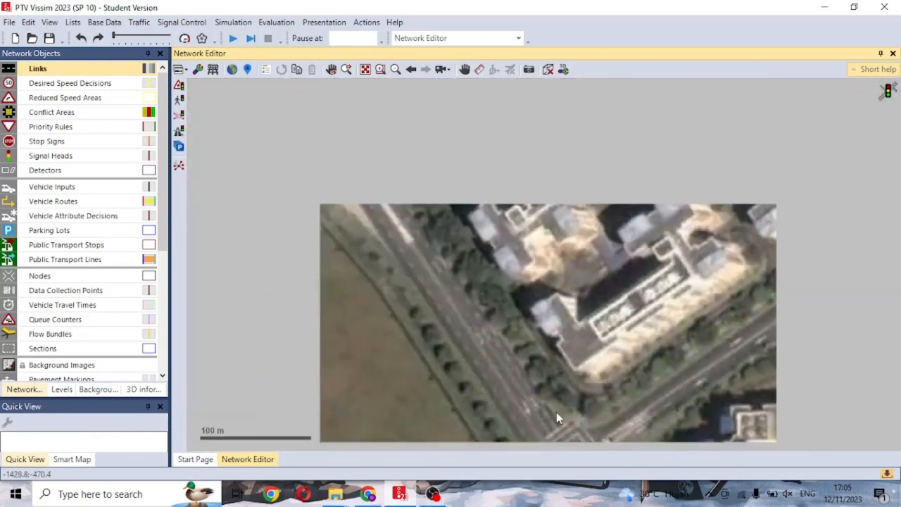
- Draw a link about 580 m long from the image's north-western edge along the road to the central intersection
{"action": "scroll", "coordinate": [556, 412], "scroll_direction": "up", "scroll_amount": 2}
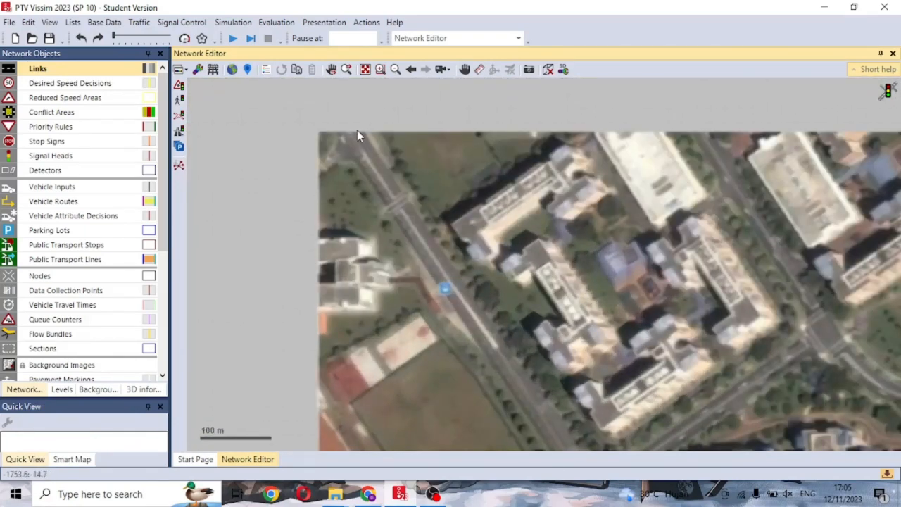
{"action": "mouse_move", "coordinate": [357, 131]}
{"action": "left_mouse_down"}
{"action": "mouse_move", "coordinate": [472, 269]}
{"action": "mouse_move", "coordinate": [596, 452]}
{"action": "mouse_move", "coordinate": [561, 399]}
{"action": "mouse_move", "coordinate": [526, 296]}
{"action": "mouse_move", "coordinate": [498, 259]}
{"action": "mouse_move", "coordinate": [484, 304]}
{"action": "left_mouse_up"}
{"action": "scroll", "coordinate": [561, 395], "scroll_direction": "up", "scroll_amount": 1}
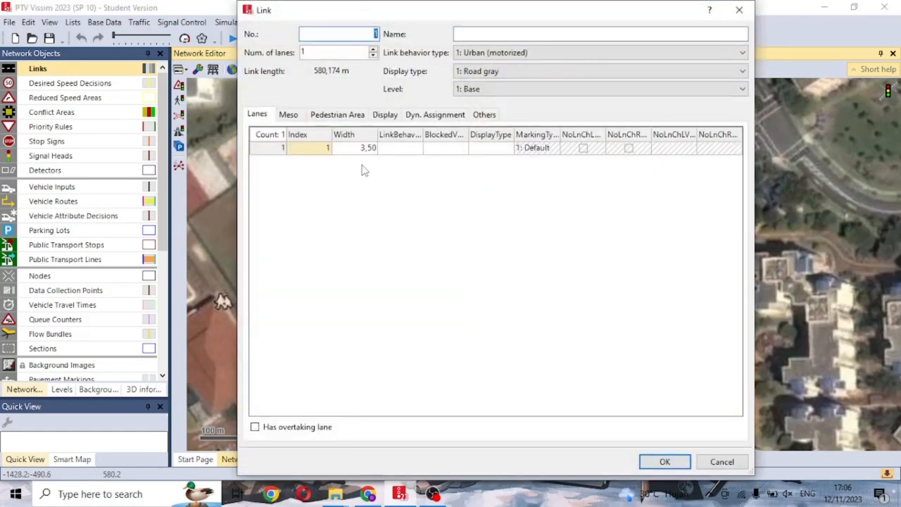
- Review the available levels, link behavior types and display types for the new link
{"action": "left_click", "coordinate": [493, 88]}
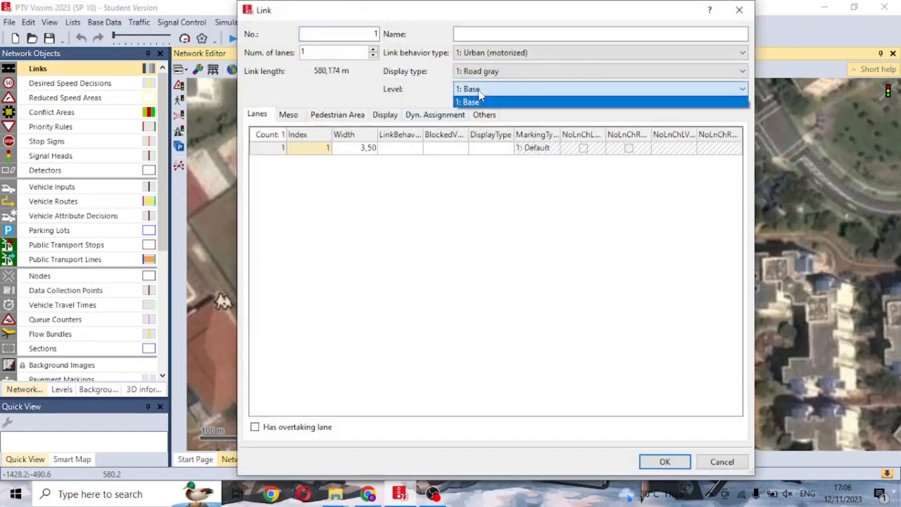
{"action": "left_click", "coordinate": [493, 97]}
{"action": "left_click", "coordinate": [499, 50]}
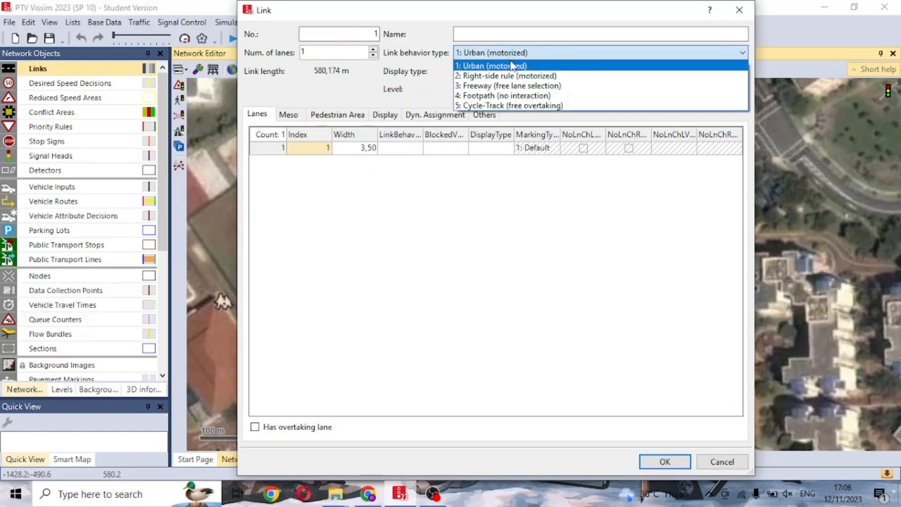
{"action": "left_click", "coordinate": [516, 65]}
{"action": "left_click", "coordinate": [523, 71]}
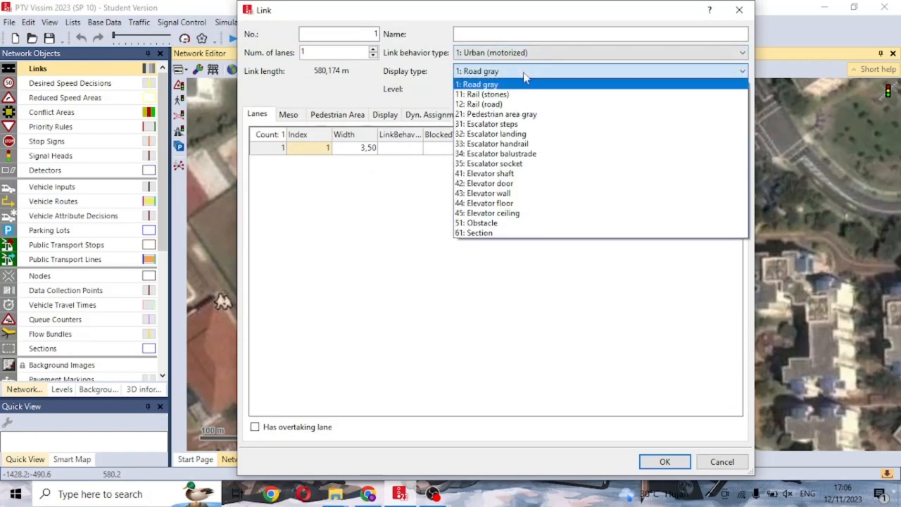
{"action": "left_click", "coordinate": [523, 72]}
{"action": "left_click", "coordinate": [523, 89]}
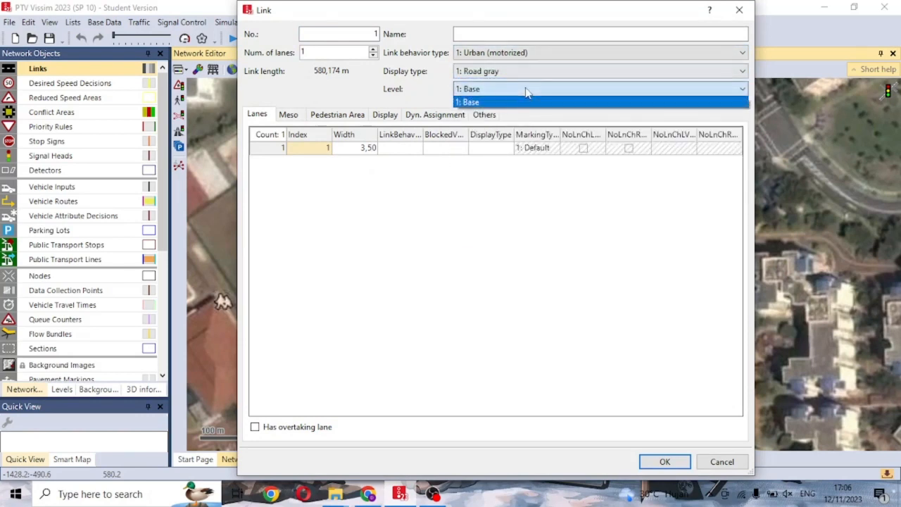
{"action": "left_click", "coordinate": [524, 90]}
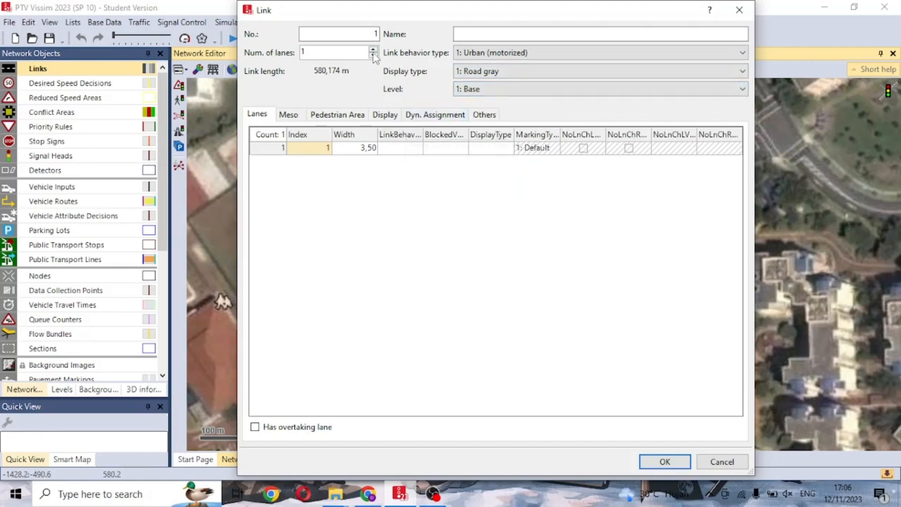
- Try setting the new link's number of lanes to 2 and restore it to 1
{"action": "left_click_drag", "start_coordinate": [382, 15], "coordinate": [629, 74]}
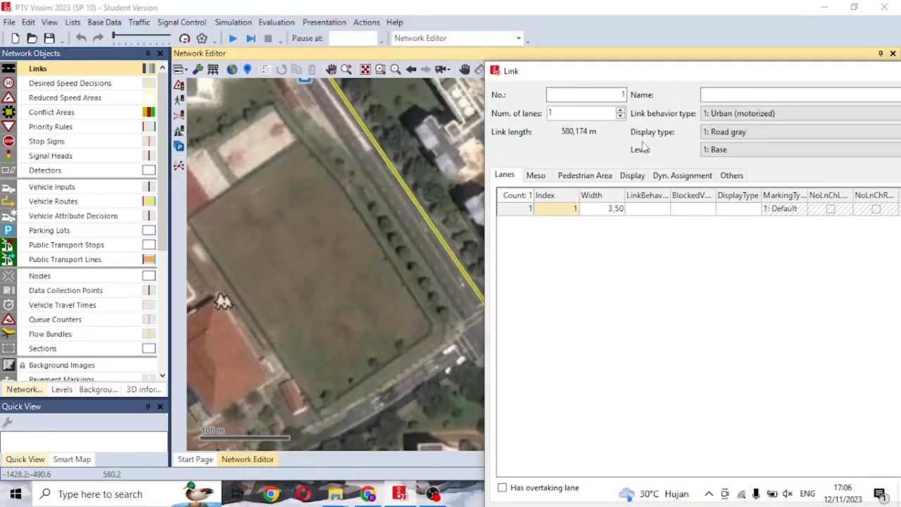
{"action": "left_click", "coordinate": [620, 110]}
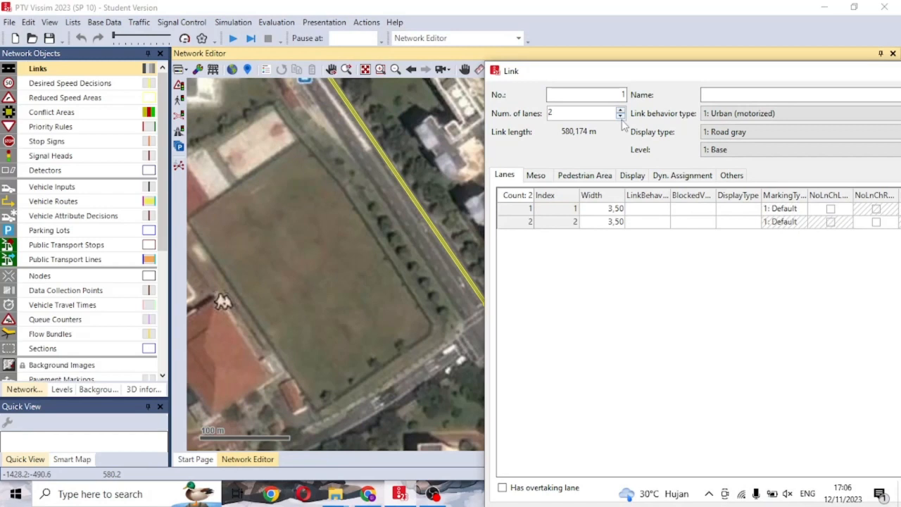
{"action": "left_click", "coordinate": [620, 116]}
{"action": "left_click_drag", "start_coordinate": [621, 71], "coordinate": [481, 57]}
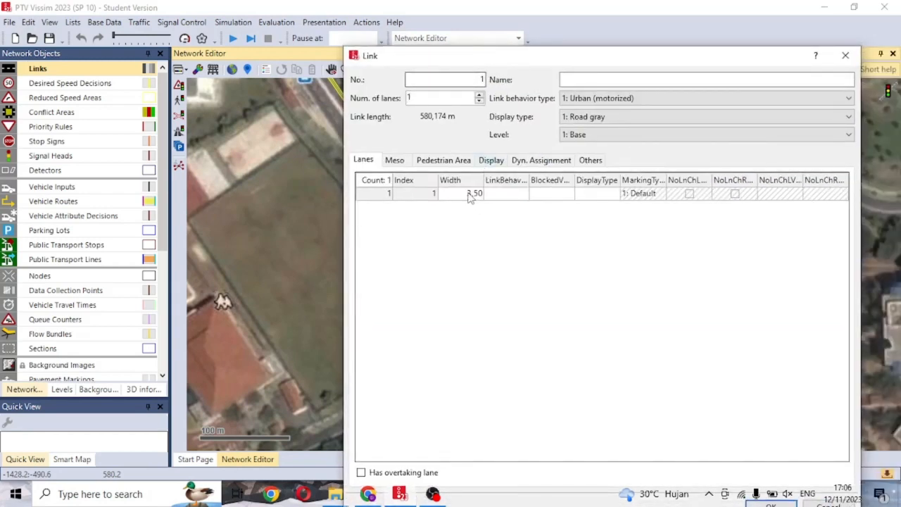
- Set the new link's lane width to 10 m and accept its properties
{"action": "double_click", "coordinate": [469, 194]}
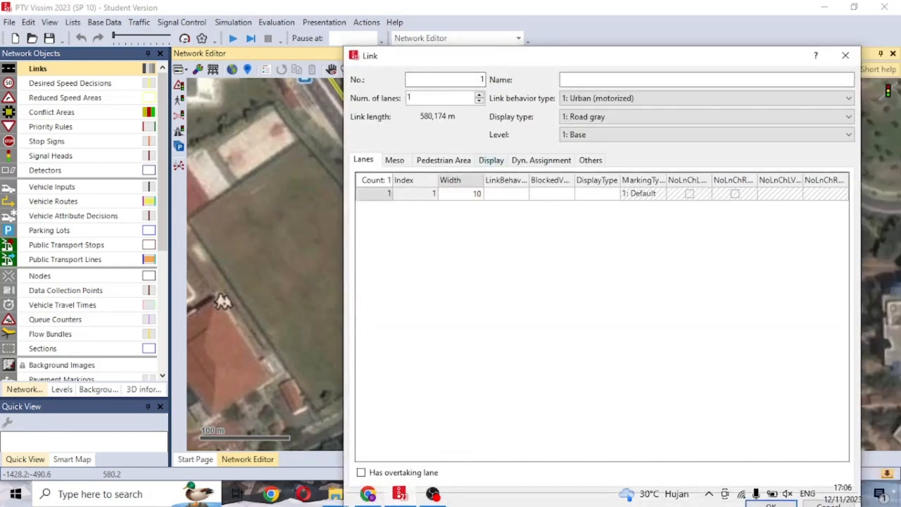
{"action": "key", "text": "Return"}
{"action": "left_click_drag", "start_coordinate": [473, 66], "coordinate": [332, 45]}
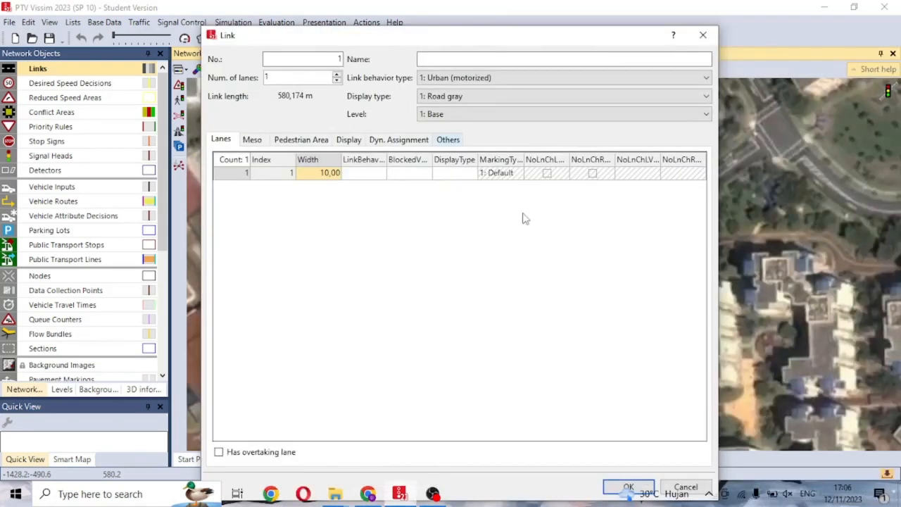
{"action": "left_click", "coordinate": [628, 486]}
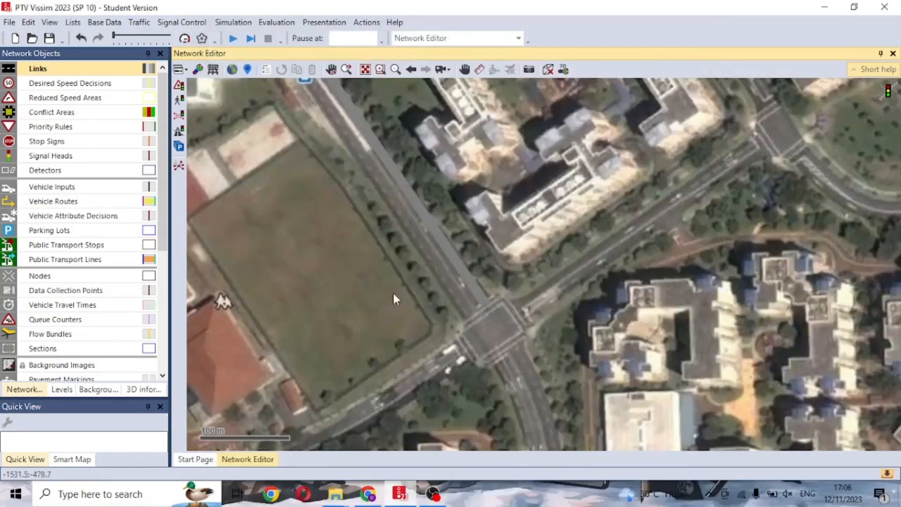
- Generate an opposite-direction link with one lane for the north-western road link
{"action": "scroll", "coordinate": [471, 224], "scroll_direction": "up", "scroll_amount": 1}
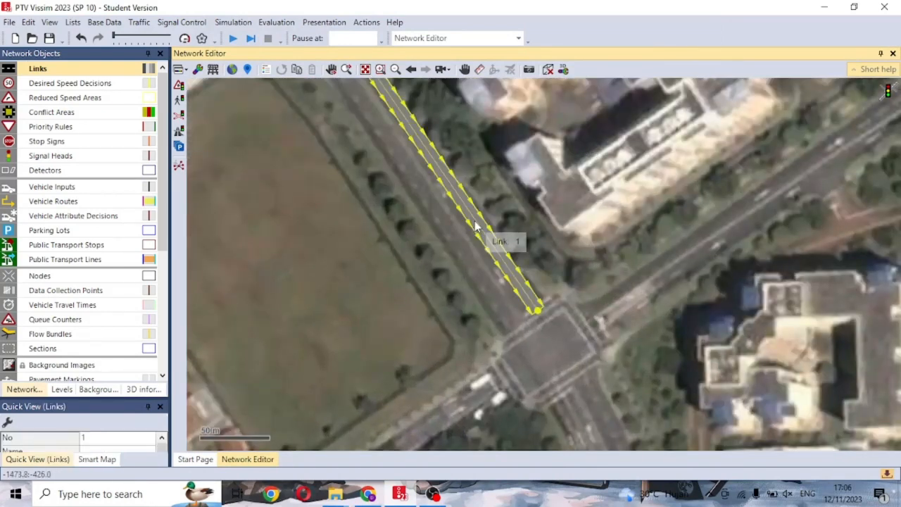
{"action": "right_click", "coordinate": [481, 233]}
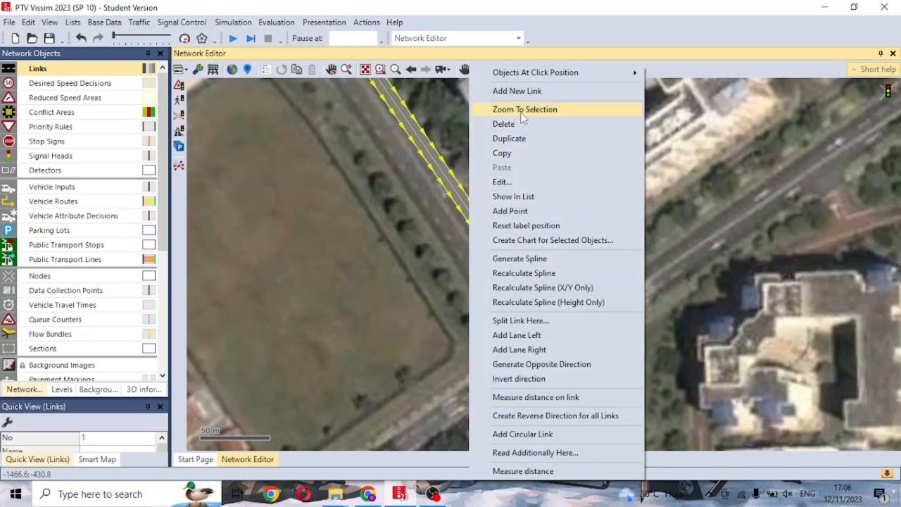
{"action": "left_click", "coordinate": [541, 364]}
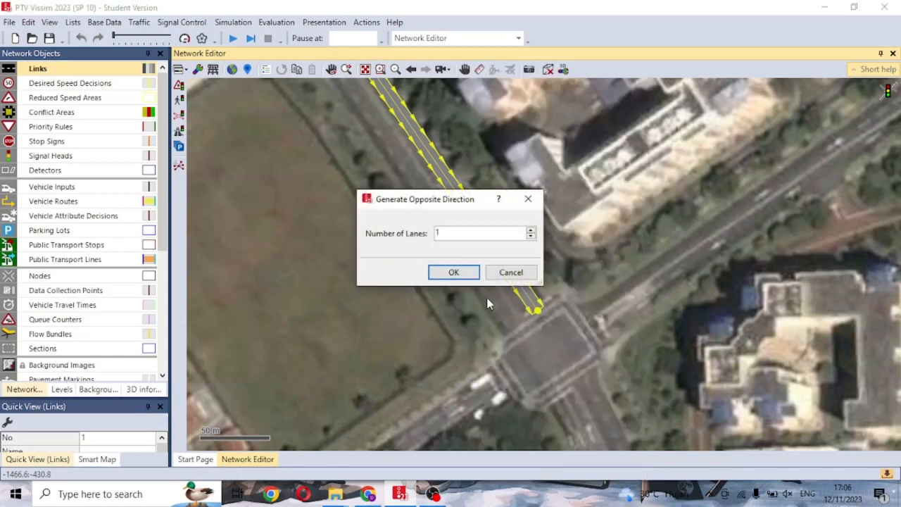
{"action": "left_click", "coordinate": [453, 272]}
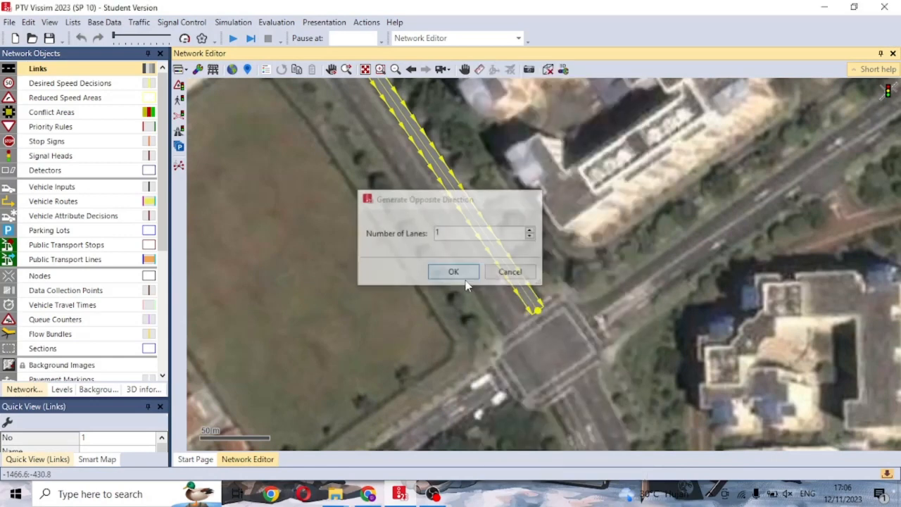
{"action": "left_click", "coordinate": [600, 202]}
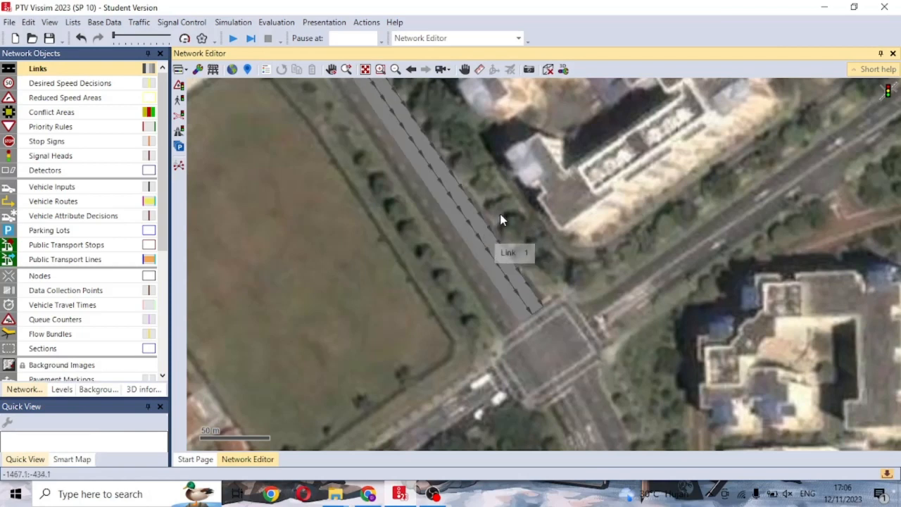
- Select both opposite north-western road links and move them together to align with the road
{"action": "left_click", "coordinate": [479, 232]}
{"action": "left_click", "coordinate": [482, 233]}
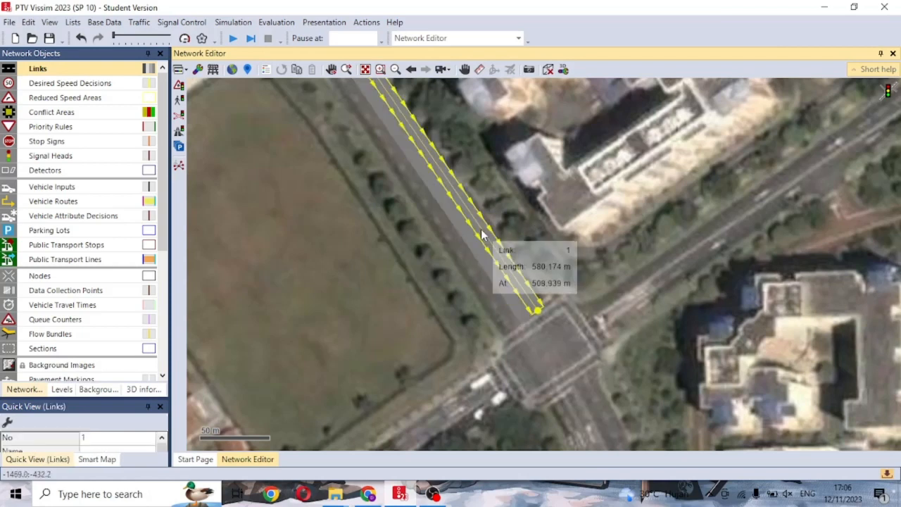
{"action": "left_click", "coordinate": [478, 246], "text": "ctrl"}
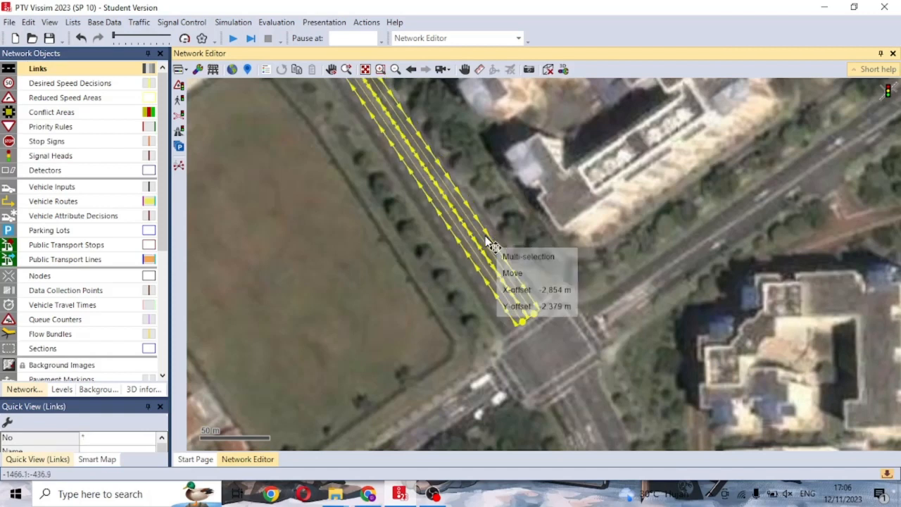
{"action": "left_click", "coordinate": [610, 195]}
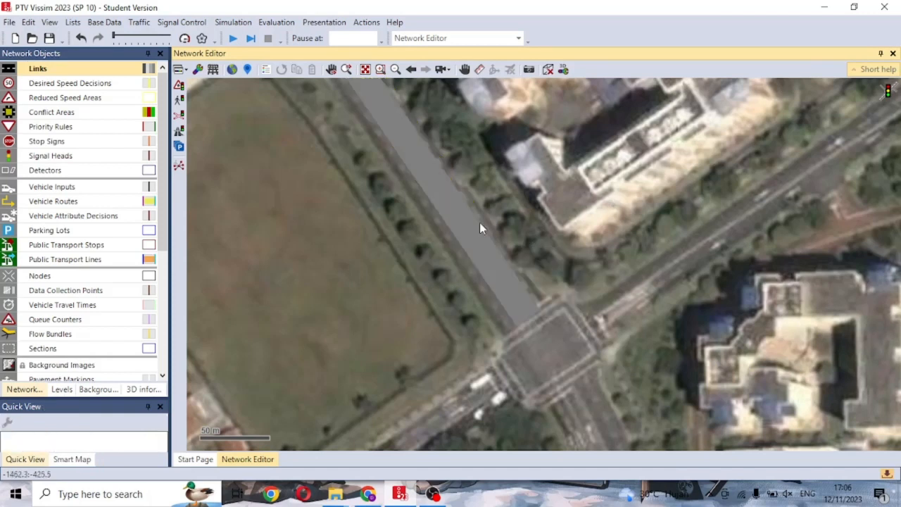
{"action": "left_click", "coordinate": [462, 233]}
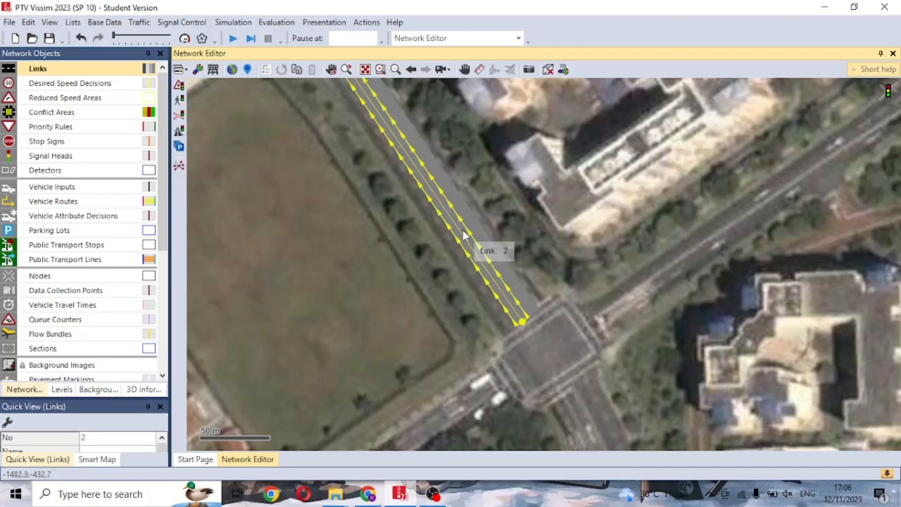
{"action": "scroll", "coordinate": [462, 234], "scroll_direction": "up", "scroll_amount": 3}
{"action": "right_click", "coordinate": [461, 234]}
{"action": "left_click", "coordinate": [703, 172]}
{"action": "scroll", "coordinate": [702, 172], "scroll_direction": "down", "scroll_amount": 1}
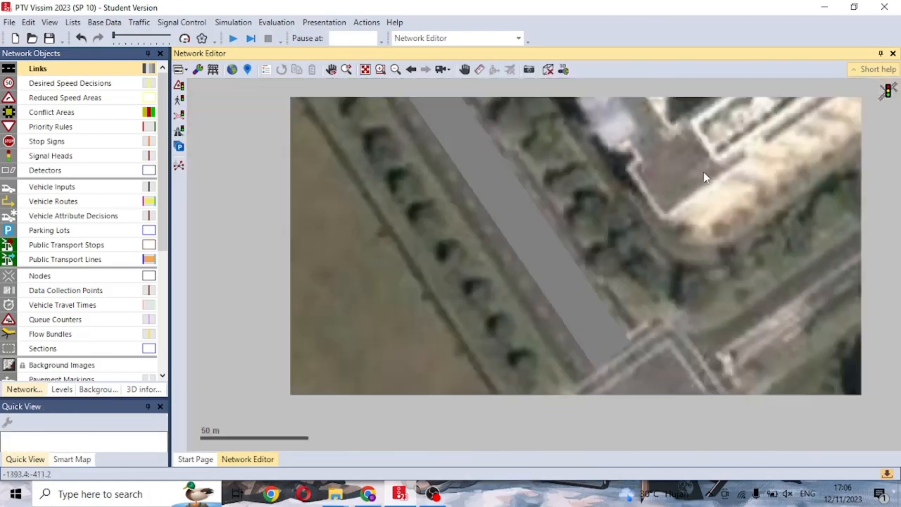
{"action": "scroll", "coordinate": [703, 171], "scroll_direction": "down", "scroll_amount": 2}
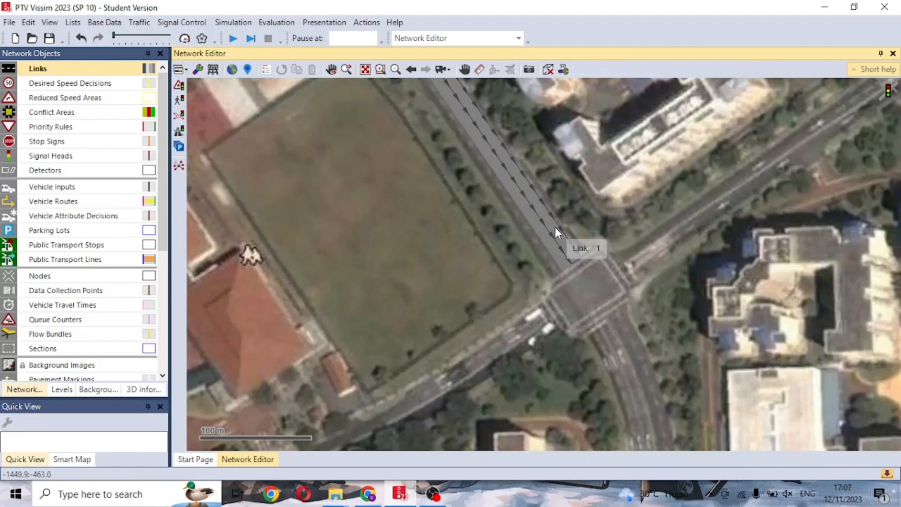
{"action": "left_click", "coordinate": [554, 229]}
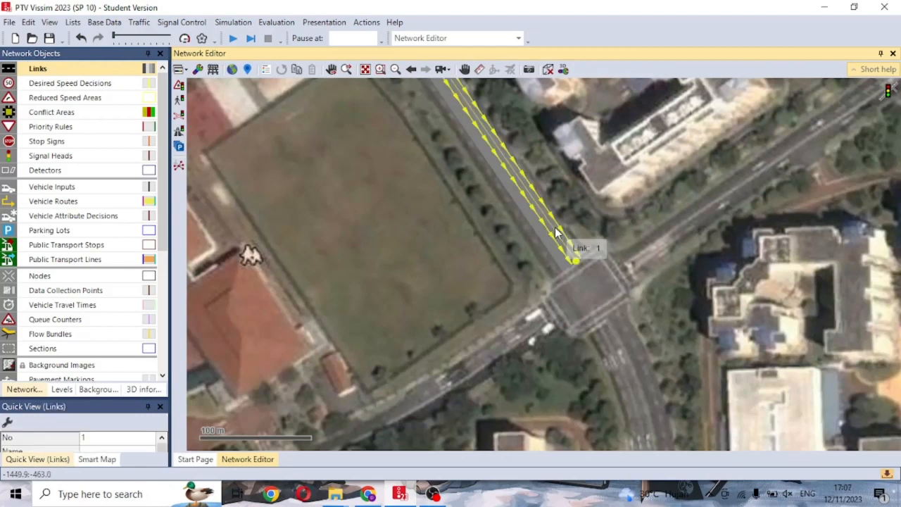
{"action": "right_click", "coordinate": [539, 229]}
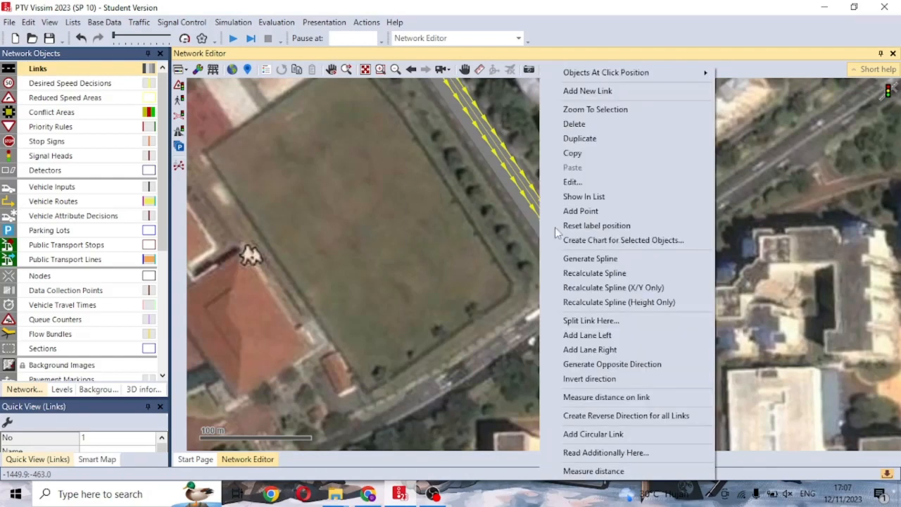
{"action": "left_click", "coordinate": [465, 205]}
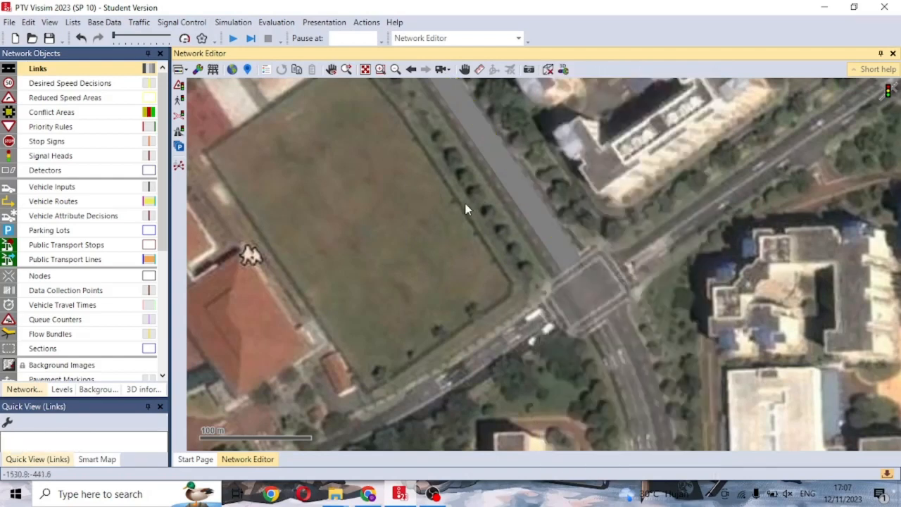
- Set the north-western road's original link to 2 lanes and accept its properties
{"action": "left_click", "coordinate": [537, 208]}
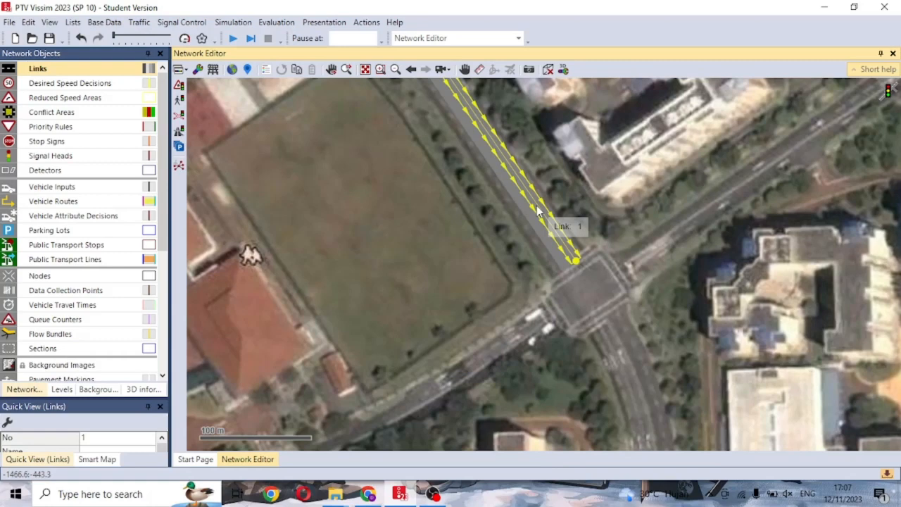
{"action": "double_click", "coordinate": [538, 209]}
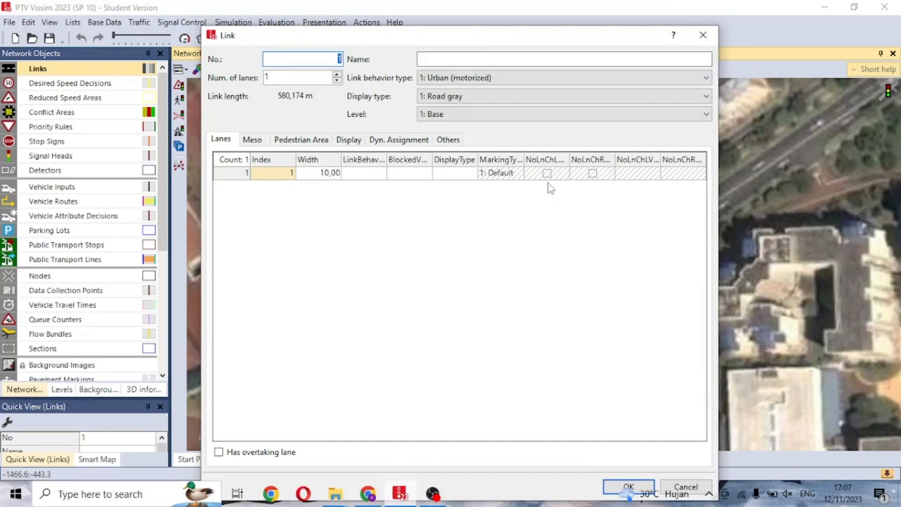
{"action": "left_click", "coordinate": [505, 176]}
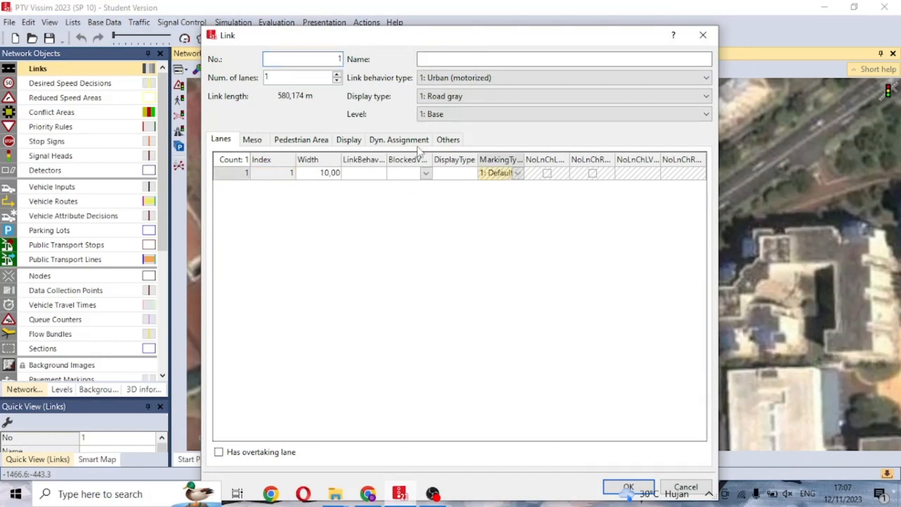
{"action": "left_click_drag", "start_coordinate": [467, 36], "coordinate": [468, 226]}
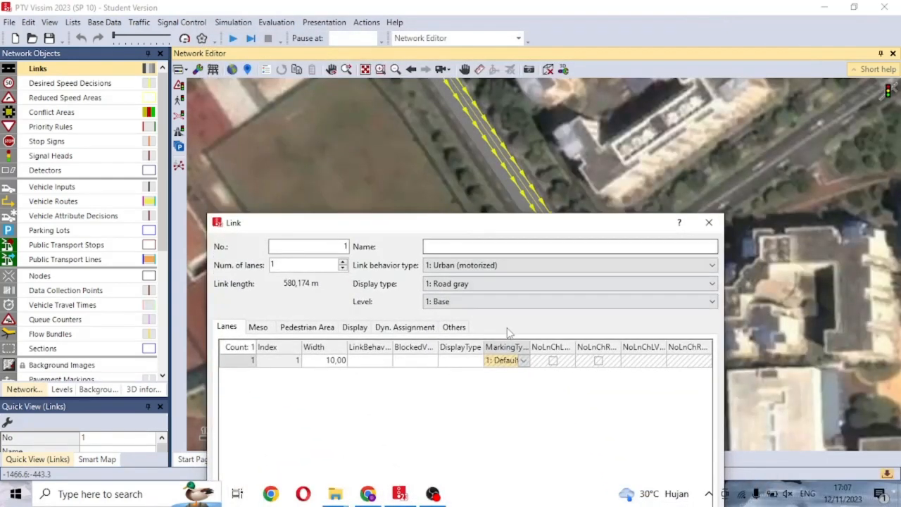
{"action": "left_click", "coordinate": [343, 262]}
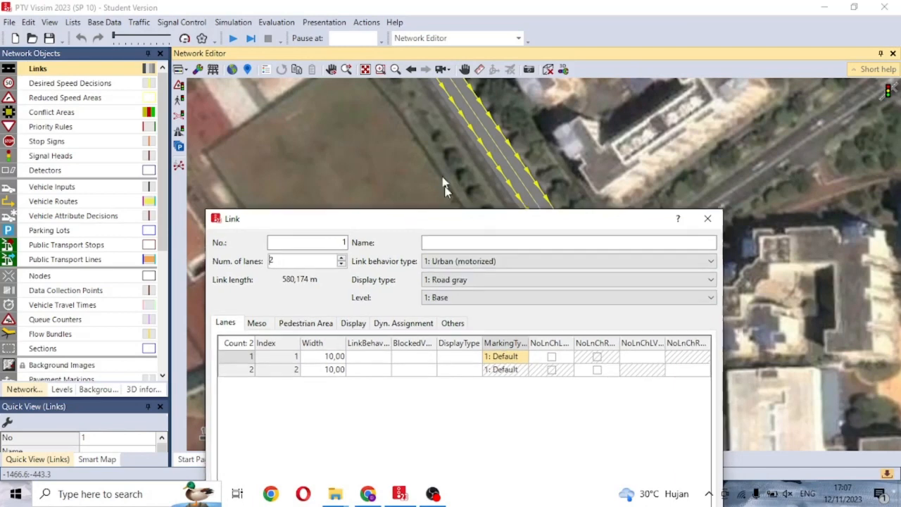
{"action": "left_click_drag", "start_coordinate": [405, 216], "coordinate": [370, 106]}
{"action": "left_click_drag", "start_coordinate": [527, 113], "coordinate": [512, 21]}
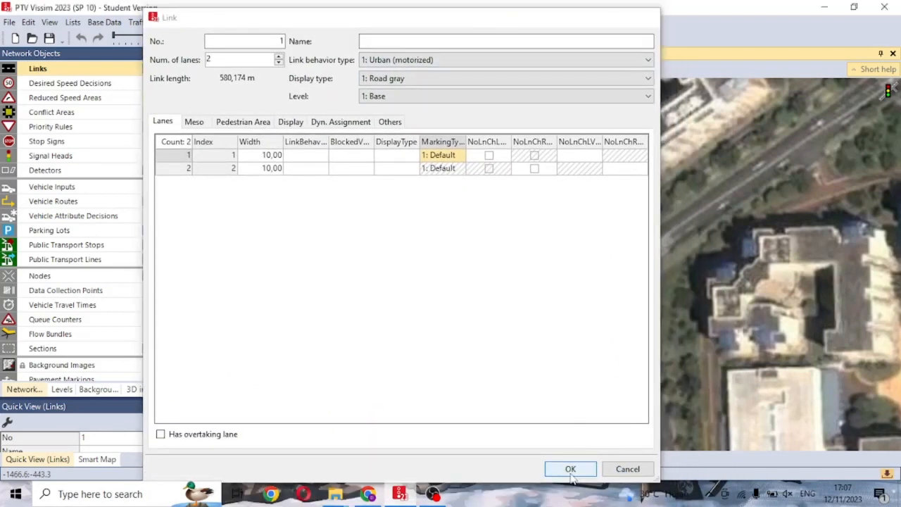
{"action": "left_click", "coordinate": [570, 469]}
- Remove the old one-lane opposite link and shift the two-lane link onto its side of the north-western road
{"action": "scroll", "coordinate": [570, 225], "scroll_direction": "up", "scroll_amount": 4}
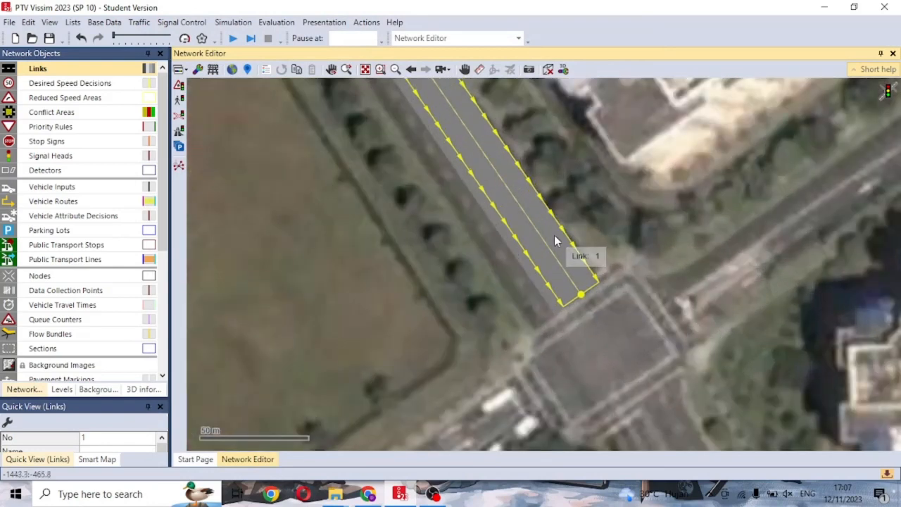
{"action": "mouse_move", "coordinate": [562, 239]}
{"action": "left_mouse_down"}
{"action": "mouse_move", "coordinate": [581, 228]}
{"action": "mouse_move", "coordinate": [571, 227]}
{"action": "left_mouse_up"}
{"action": "double_click", "coordinate": [522, 242]}
{"action": "left_click_drag", "start_coordinate": [521, 242], "coordinate": [555, 238]}
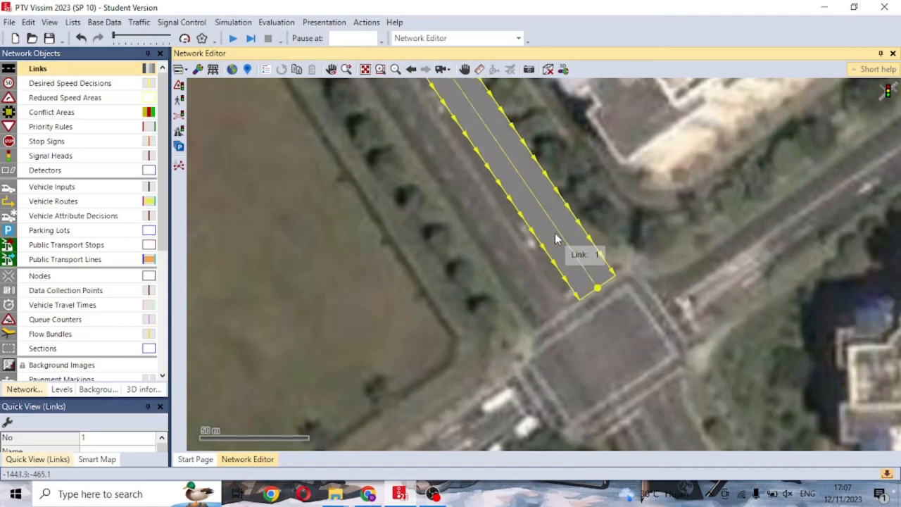
- Generate an opposite-direction link with two lanes for the north-western road link
{"action": "right_click", "coordinate": [556, 239]}
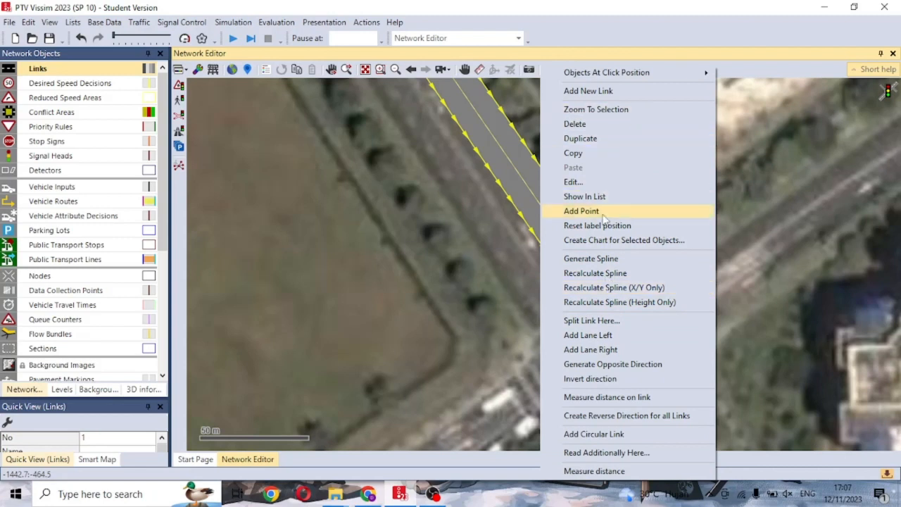
{"action": "left_click", "coordinate": [606, 360]}
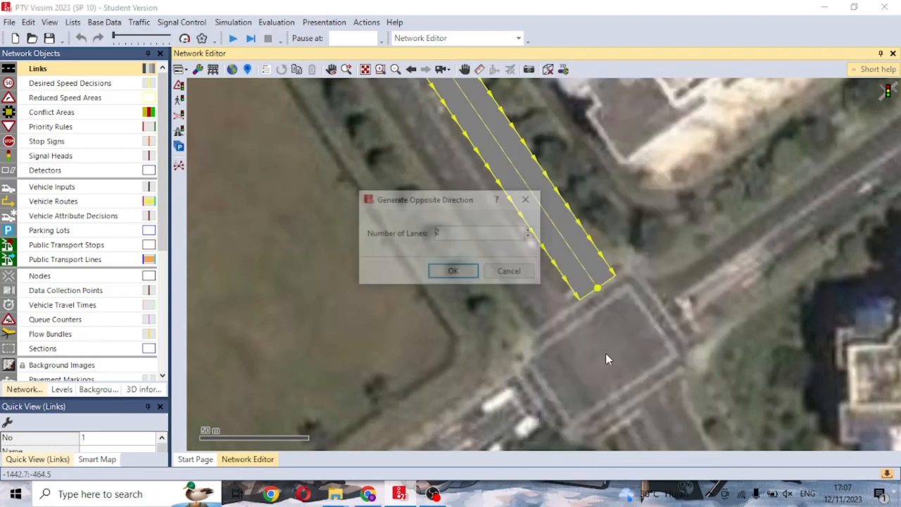
{"action": "left_click", "coordinate": [464, 275]}
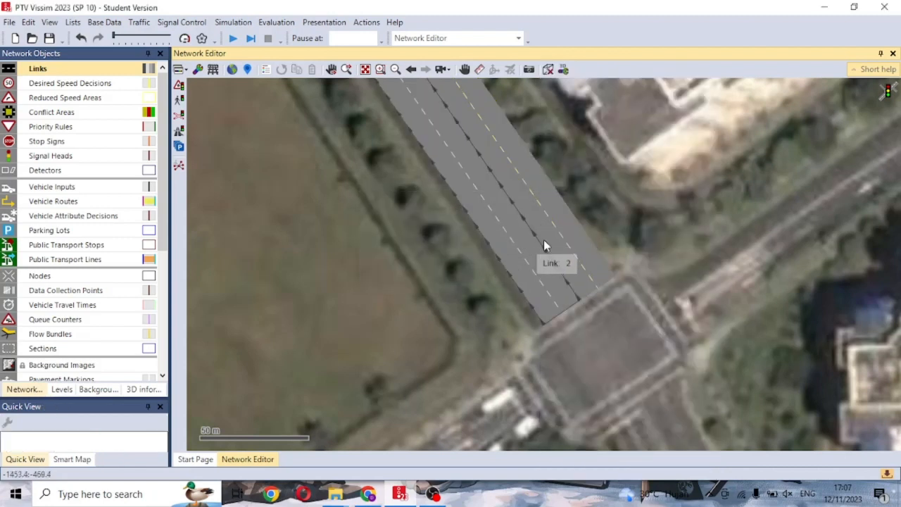
{"action": "left_click", "coordinate": [657, 232]}
- Draw a two-lane link about 65 m long on the road just south of the intersection and accept its properties
{"action": "left_click_drag", "start_coordinate": [715, 320], "coordinate": [648, 168]}
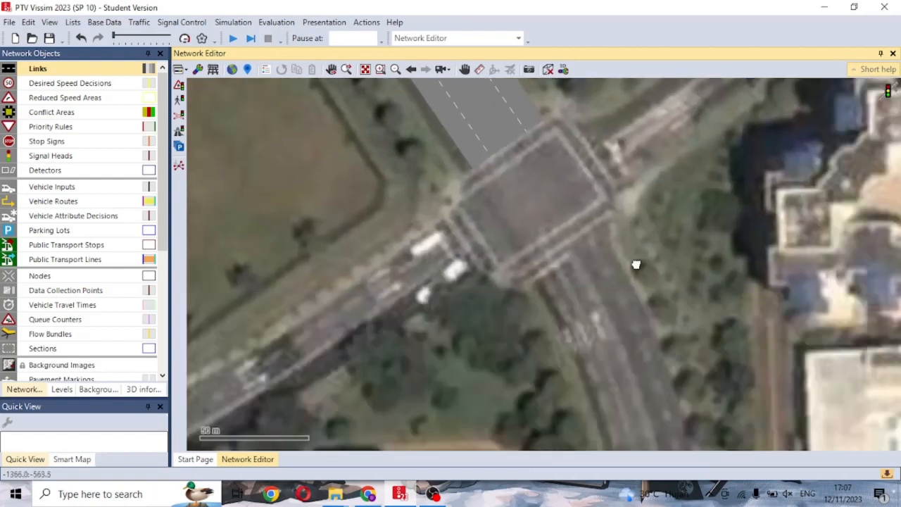
{"action": "left_click_drag", "start_coordinate": [636, 265], "coordinate": [603, 219]}
{"action": "scroll", "coordinate": [608, 265], "scroll_direction": "down", "scroll_amount": 2}
{"action": "left_click_drag", "start_coordinate": [612, 327], "coordinate": [654, 195]}
{"action": "scroll", "coordinate": [608, 298], "scroll_direction": "down", "scroll_amount": 2}
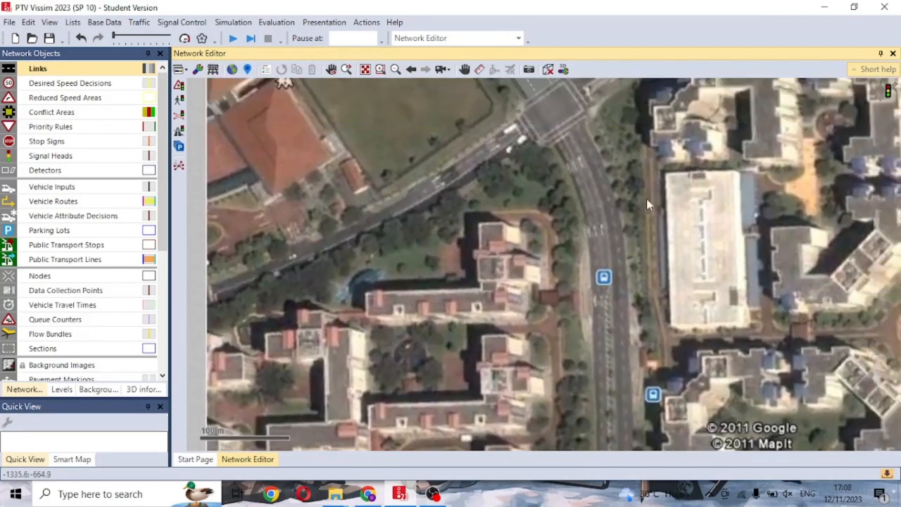
{"action": "left_click_drag", "start_coordinate": [585, 195], "coordinate": [566, 137]}
{"action": "left_click_drag", "start_coordinate": [571, 173], "coordinate": [589, 382]}
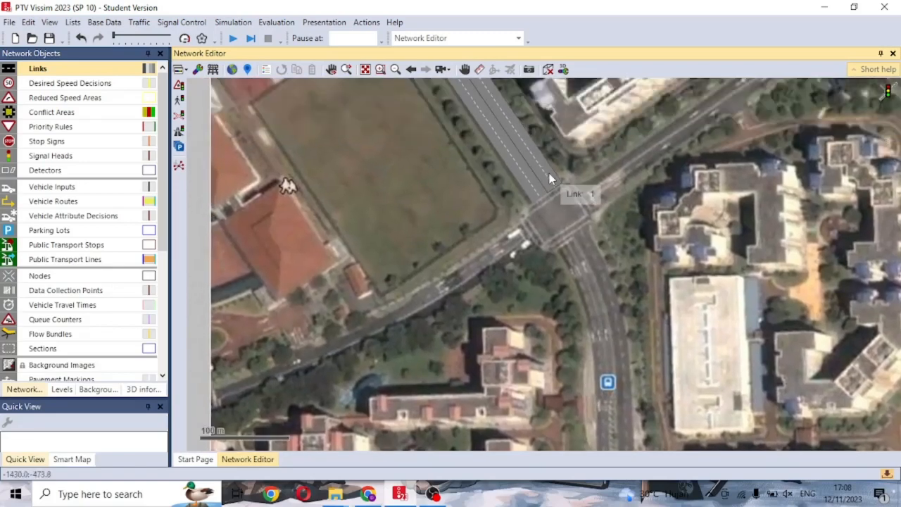
{"action": "left_click_drag", "start_coordinate": [602, 278], "coordinate": [568, 149]}
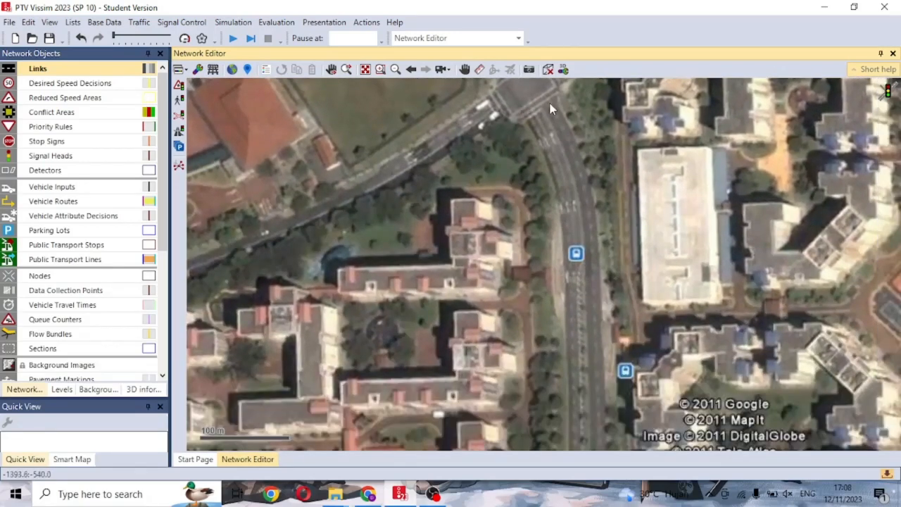
{"action": "mouse_move", "coordinate": [552, 110]}
{"action": "left_mouse_down"}
{"action": "mouse_move", "coordinate": [609, 325]}
{"action": "mouse_move", "coordinate": [613, 169]}
{"action": "mouse_move", "coordinate": [622, 315]}
{"action": "mouse_move", "coordinate": [585, 201]}
{"action": "mouse_move", "coordinate": [591, 316]}
{"action": "mouse_move", "coordinate": [610, 333]}
{"action": "mouse_move", "coordinate": [587, 110]}
{"action": "left_mouse_up"}
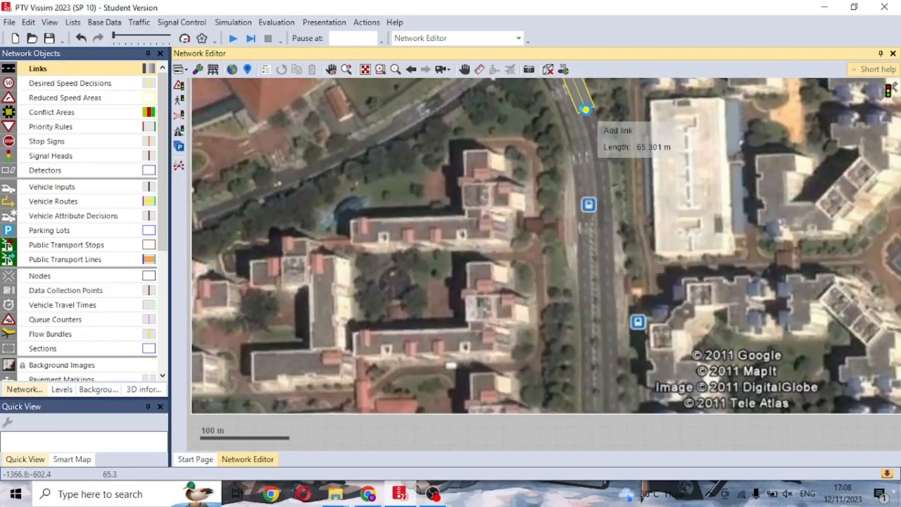
{"action": "left_click_drag", "start_coordinate": [586, 109], "coordinate": [587, 111]}
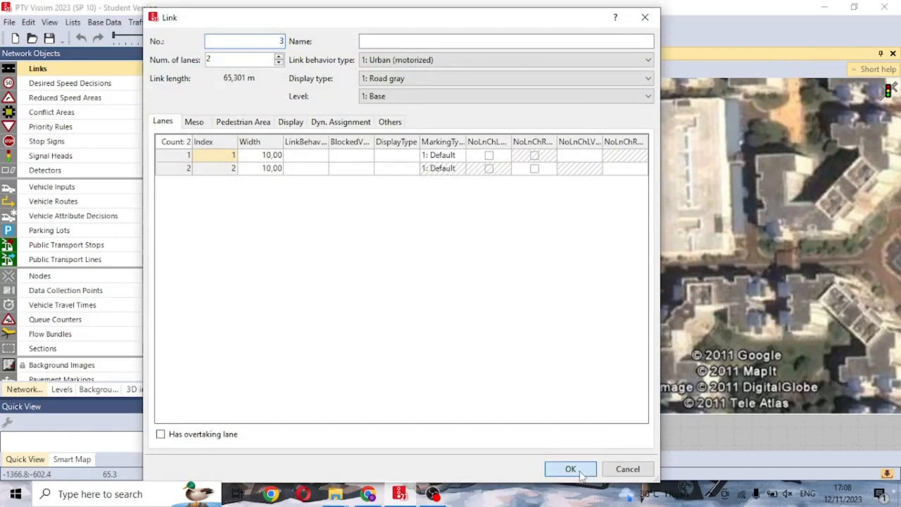
{"action": "left_click", "coordinate": [580, 473]}
{"action": "mouse_move", "coordinate": [588, 110]}
{"action": "left_mouse_down"}
{"action": "mouse_move", "coordinate": [610, 321]}
{"action": "mouse_move", "coordinate": [600, 411]}
{"action": "left_mouse_up"}
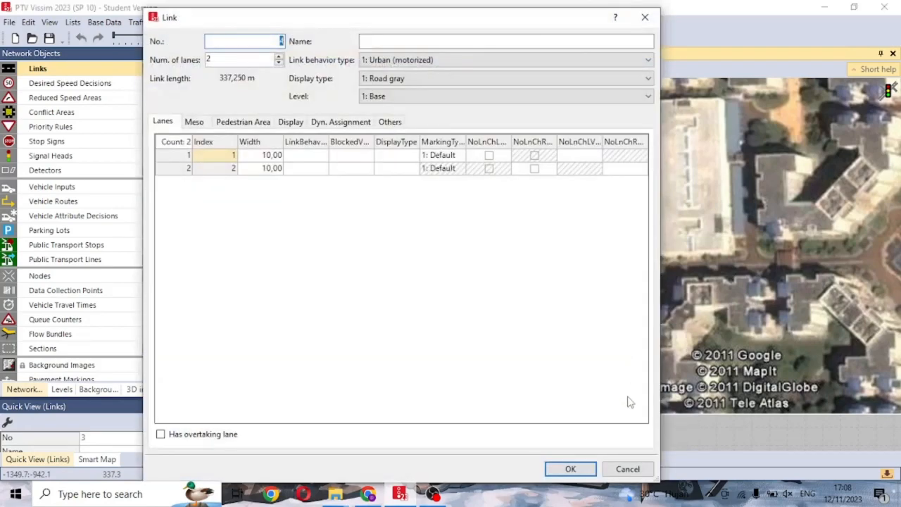
{"action": "left_click", "coordinate": [627, 468]}
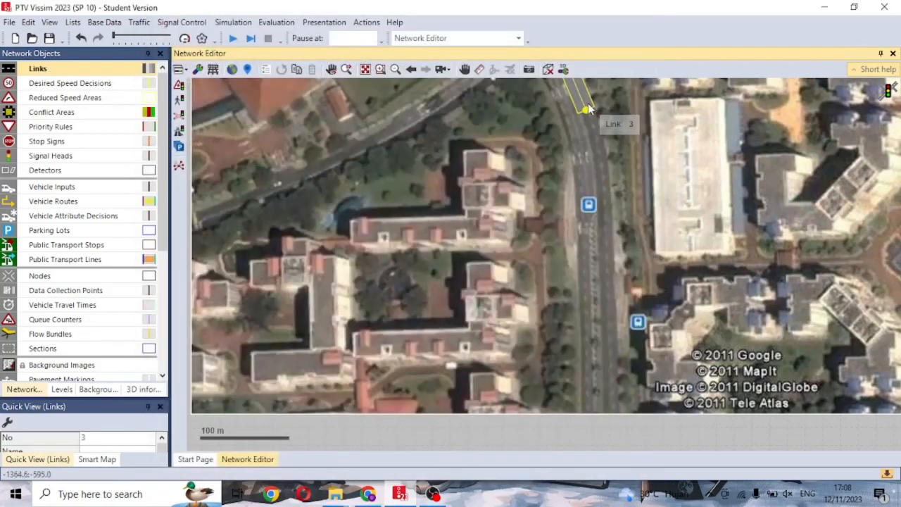
{"action": "left_click_drag", "start_coordinate": [595, 117], "coordinate": [603, 399]}
{"action": "left_click", "coordinate": [626, 468]}
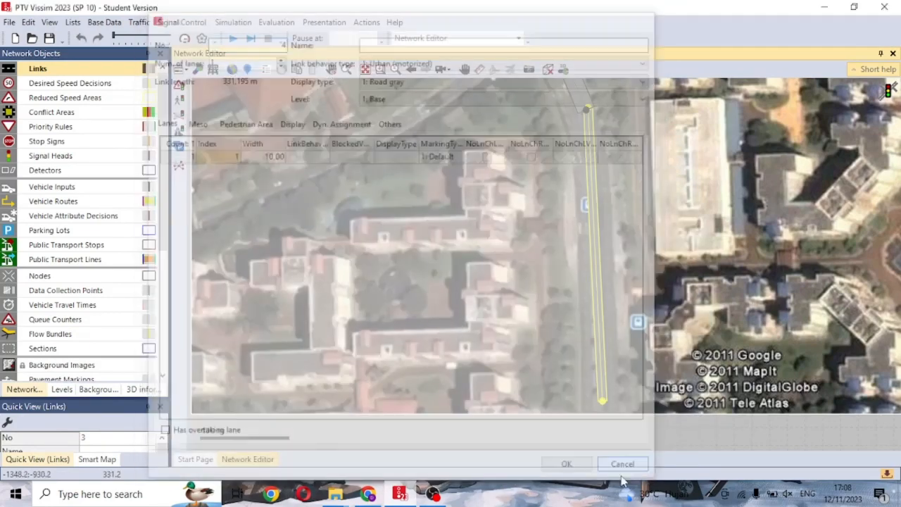
- Draw a two-lane link about 342 m long southward along the road from the short link's end
{"action": "scroll", "coordinate": [600, 284], "scroll_direction": "up", "scroll_amount": 2}
{"action": "scroll", "coordinate": [617, 343], "scroll_direction": "up", "scroll_amount": 2}
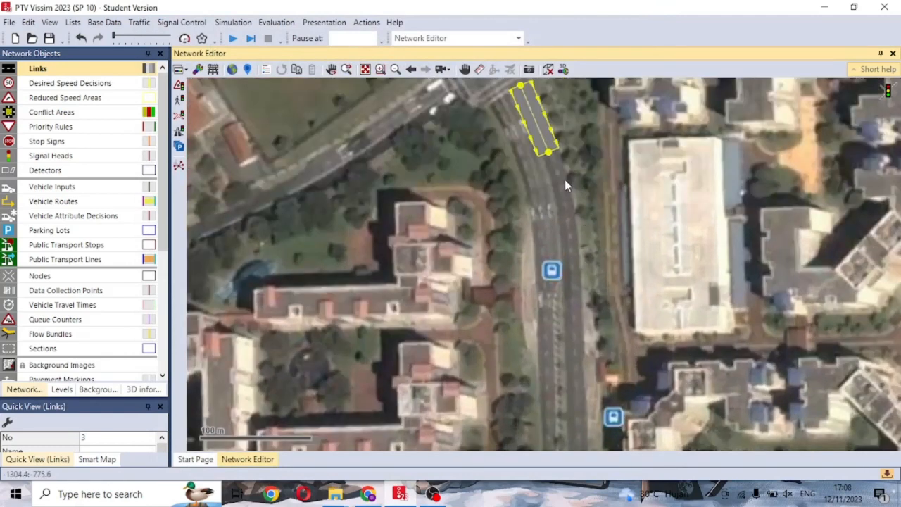
{"action": "left_click_drag", "start_coordinate": [535, 110], "coordinate": [645, 349]}
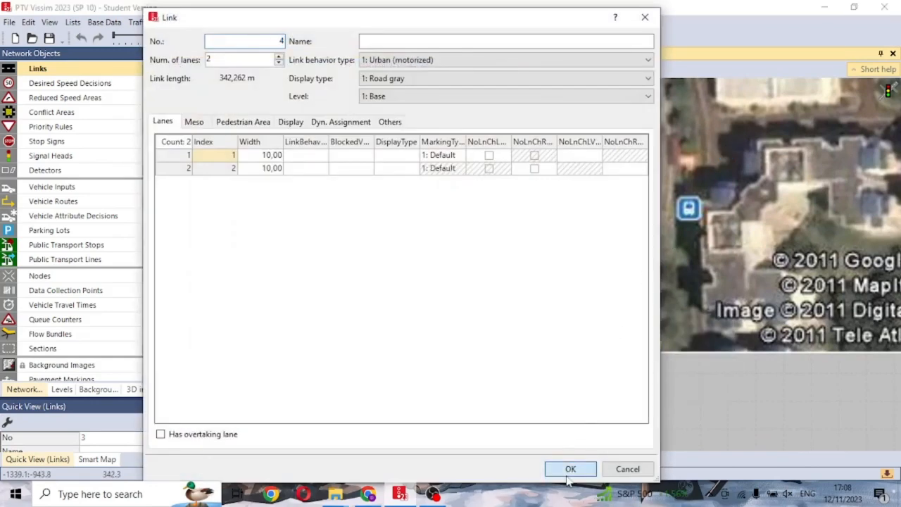
{"action": "left_click", "coordinate": [568, 474]}
- Delete the long straight link on the southern road
{"action": "left_click_drag", "start_coordinate": [690, 233], "coordinate": [672, 454]}
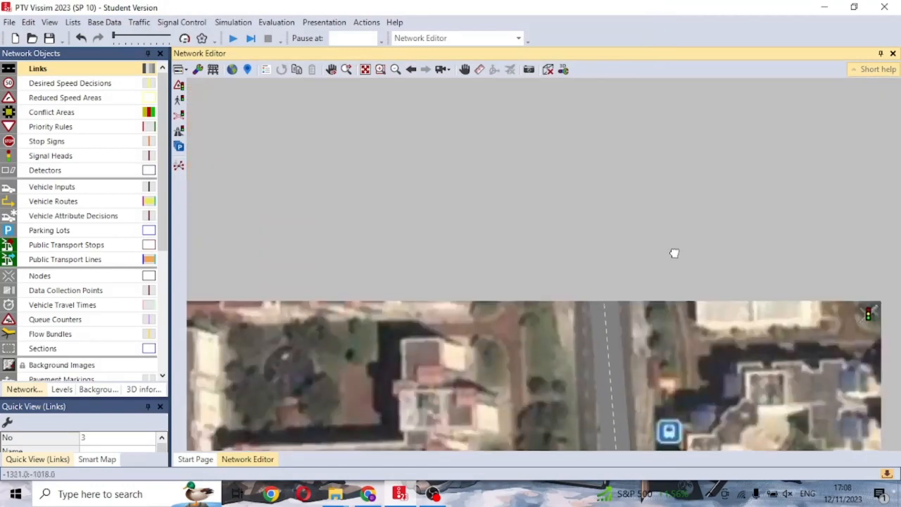
{"action": "left_click_drag", "start_coordinate": [662, 241], "coordinate": [640, 324]}
{"action": "left_click", "coordinate": [577, 229]}
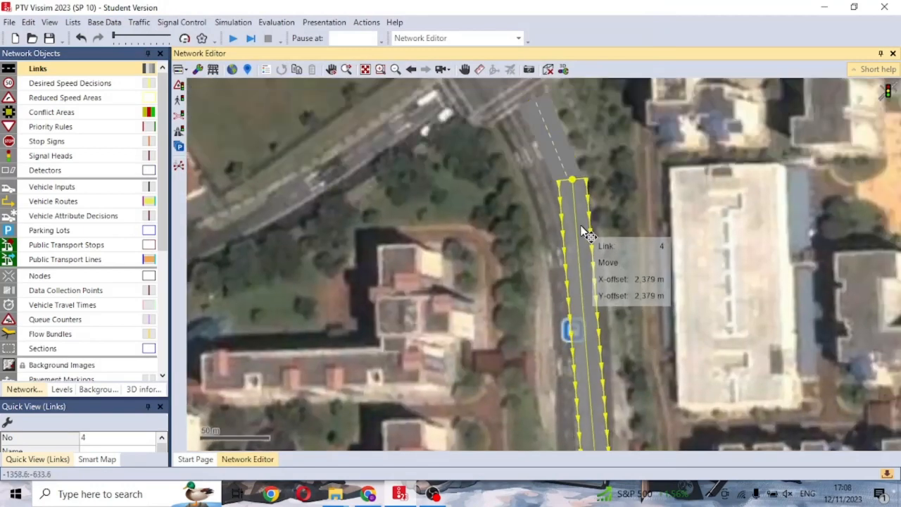
{"action": "key", "text": "Delete"}
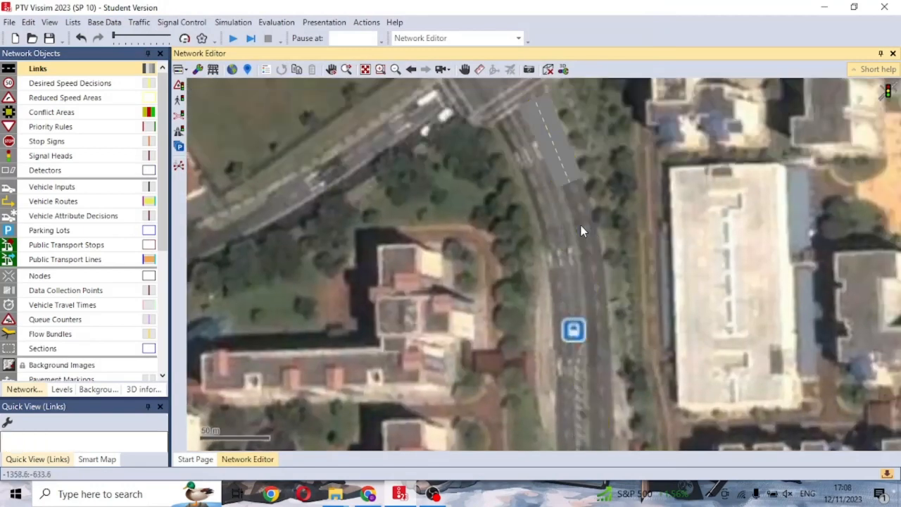
- Delete the short two-lane link just south of the intersection
{"action": "left_click", "coordinate": [571, 186]}
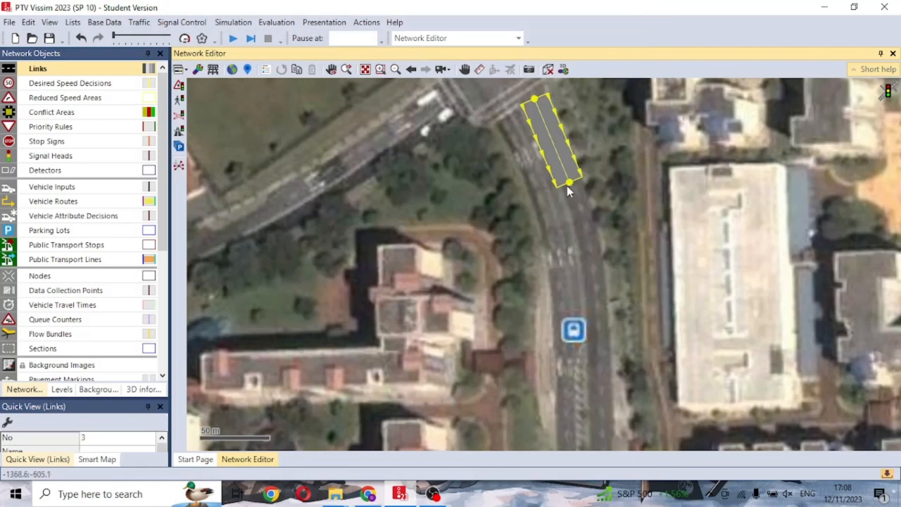
{"action": "left_click_drag", "start_coordinate": [568, 184], "coordinate": [588, 215]}
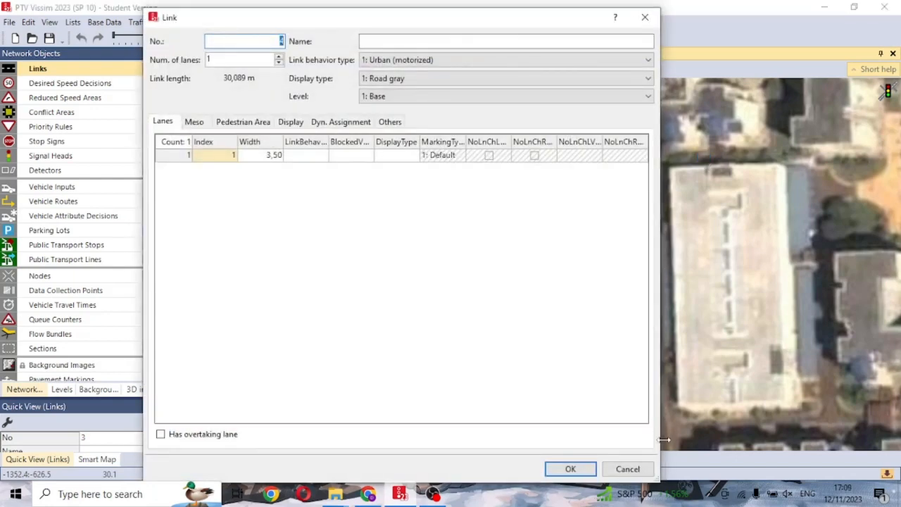
{"action": "left_click", "coordinate": [649, 473]}
{"action": "key", "text": "Delete"}
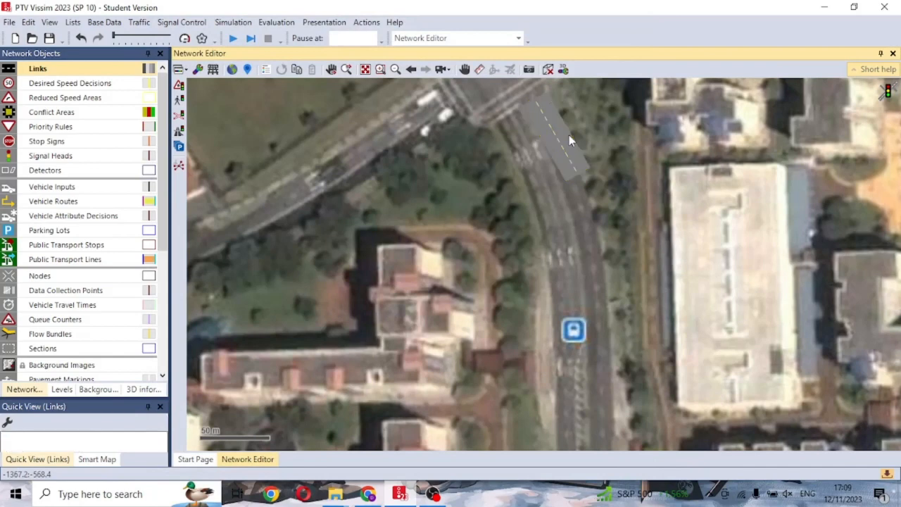
- Draw a two-lane link about 409 m long southward from the intersection along the southern road, with 10 m lane widths
{"action": "left_click_drag", "start_coordinate": [524, 92], "coordinate": [601, 411]}
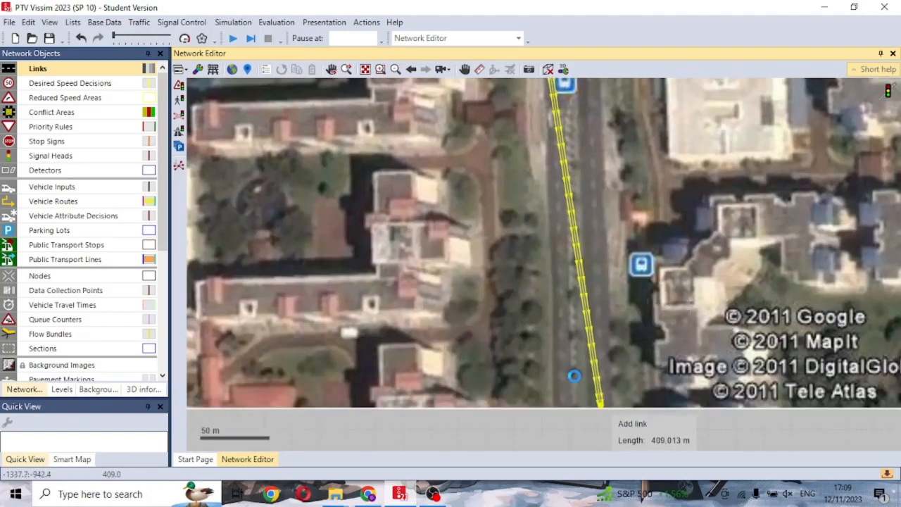
{"action": "left_click_drag", "start_coordinate": [577, 365], "coordinate": [580, 371]}
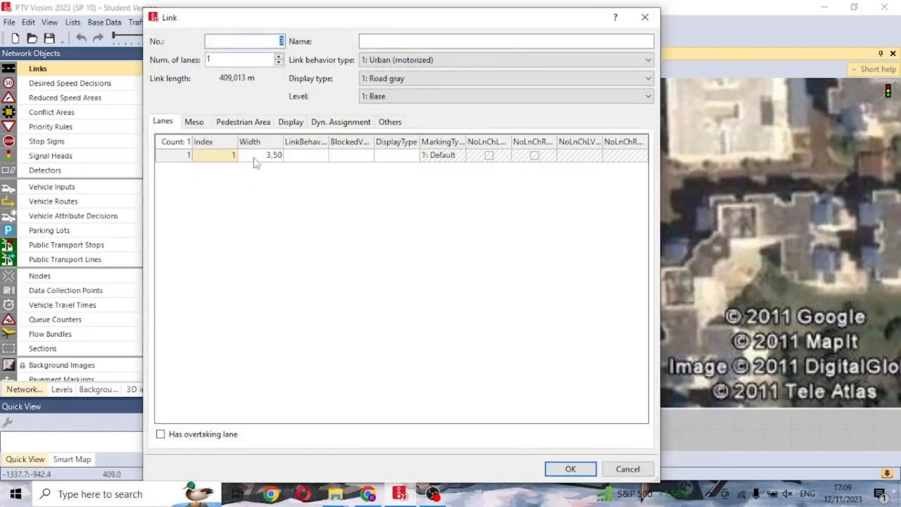
{"action": "left_click", "coordinate": [279, 57]}
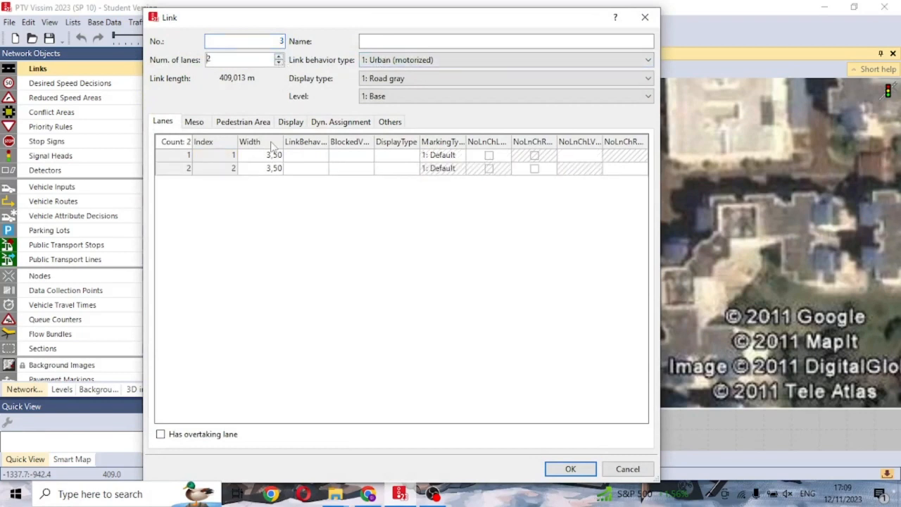
{"action": "double_click", "coordinate": [271, 168]}
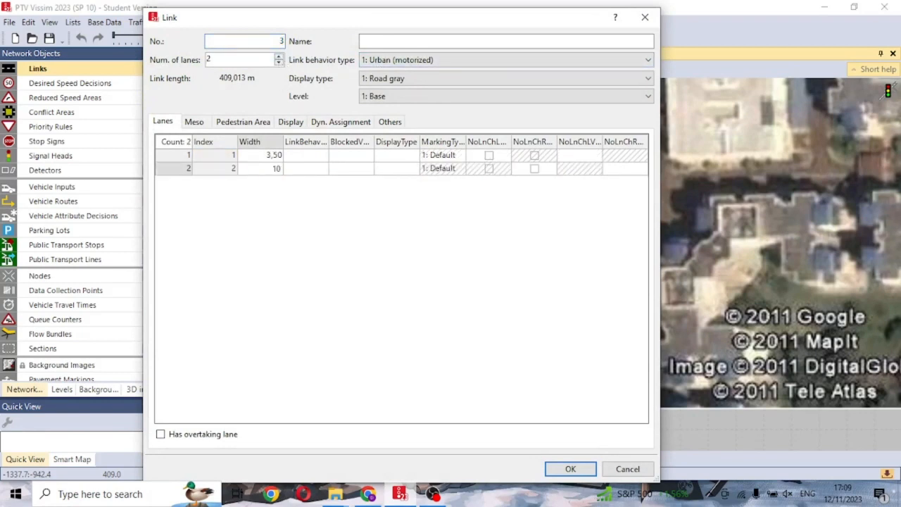
{"action": "double_click", "coordinate": [271, 155]}
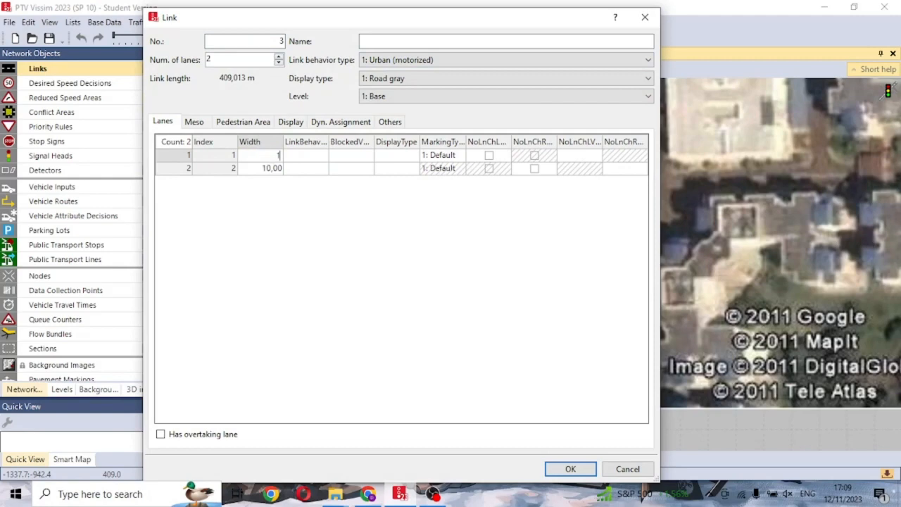
{"action": "left_click", "coordinate": [569, 468]}
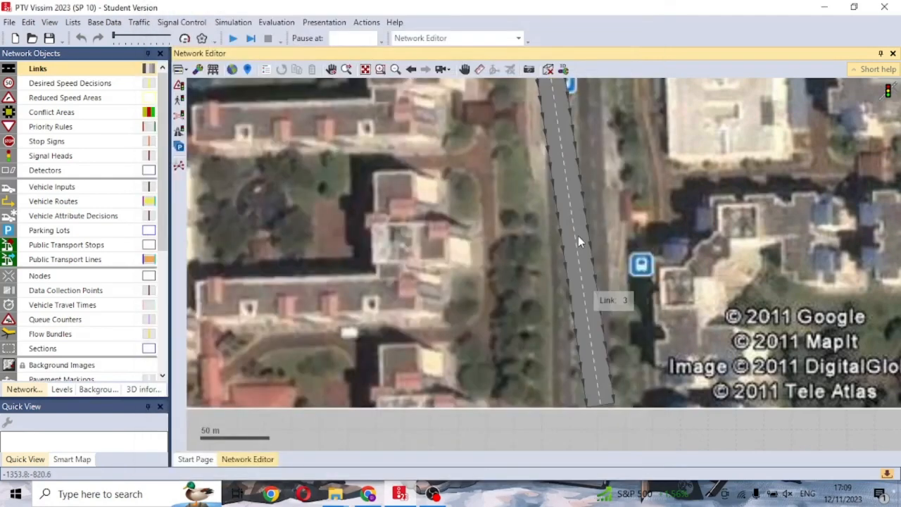
- Generate a spline on the southern road link with 3 intermediate points per segment, keeping current intermediate points
{"action": "scroll", "coordinate": [538, 336], "scroll_direction": "up", "scroll_amount": 3}
{"action": "left_click", "coordinate": [503, 211]}
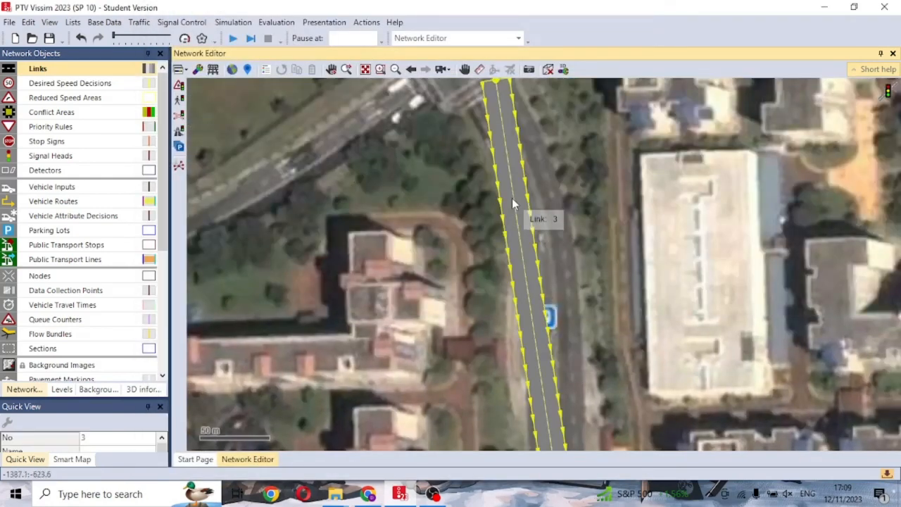
{"action": "right_click", "coordinate": [497, 211]}
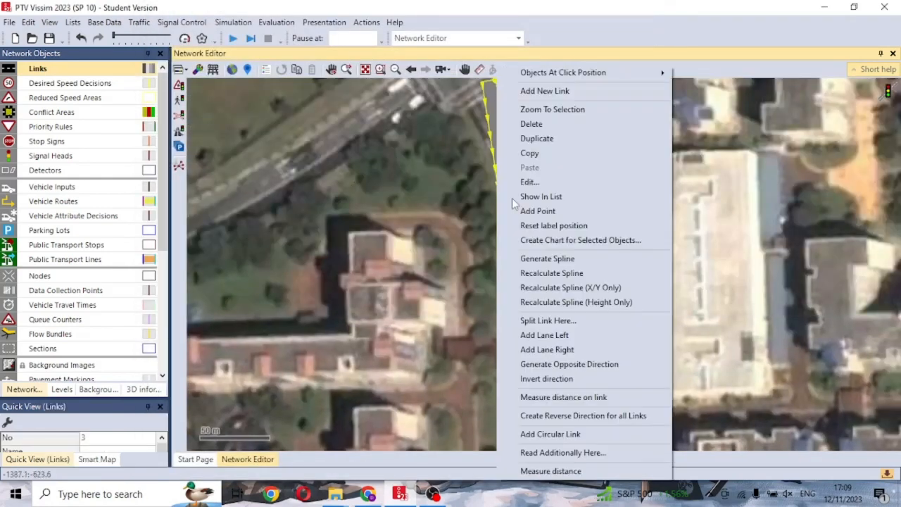
{"action": "left_click", "coordinate": [585, 256]}
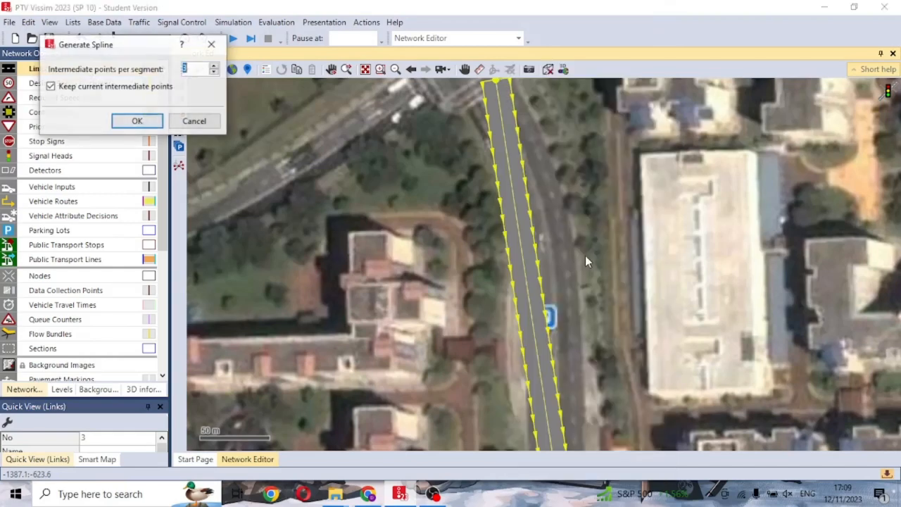
{"action": "left_click", "coordinate": [150, 125]}
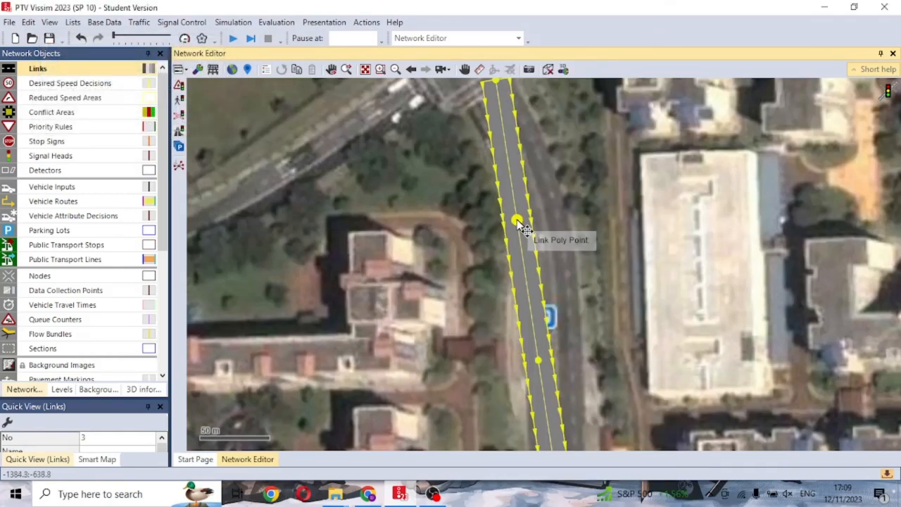
- Reposition the southern link's intermediate and end points so that it follows the road's curve down to the image's lower edge
{"action": "left_click_drag", "start_coordinate": [519, 224], "coordinate": [543, 207]}
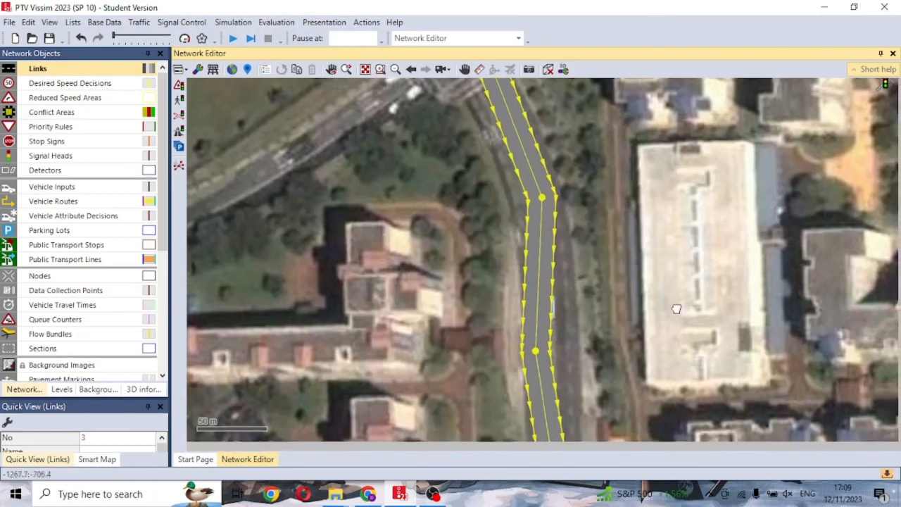
{"action": "left_click_drag", "start_coordinate": [676, 309], "coordinate": [673, 286]}
{"action": "left_click_drag", "start_coordinate": [542, 337], "coordinate": [570, 335]}
{"action": "scroll", "coordinate": [676, 306], "scroll_direction": "down", "scroll_amount": 2}
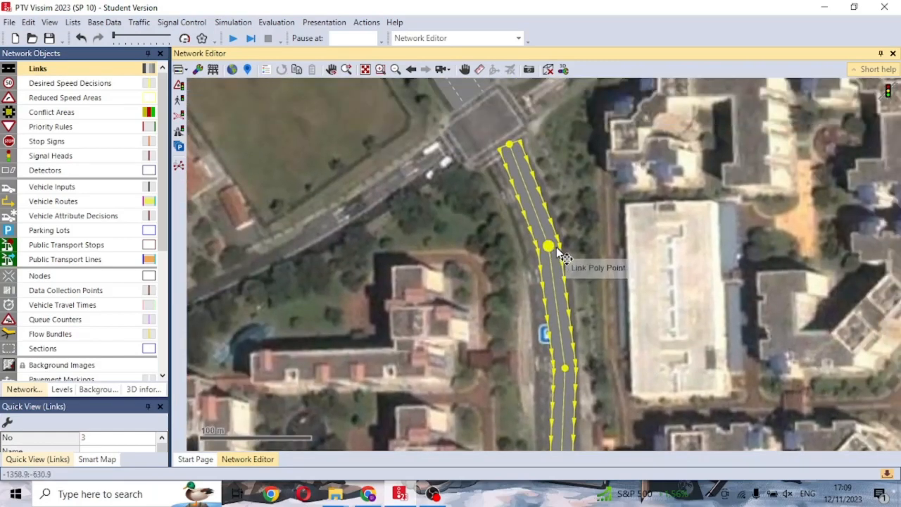
{"action": "left_click_drag", "start_coordinate": [553, 248], "coordinate": [561, 248]}
{"action": "left_click_drag", "start_coordinate": [661, 319], "coordinate": [645, 168]}
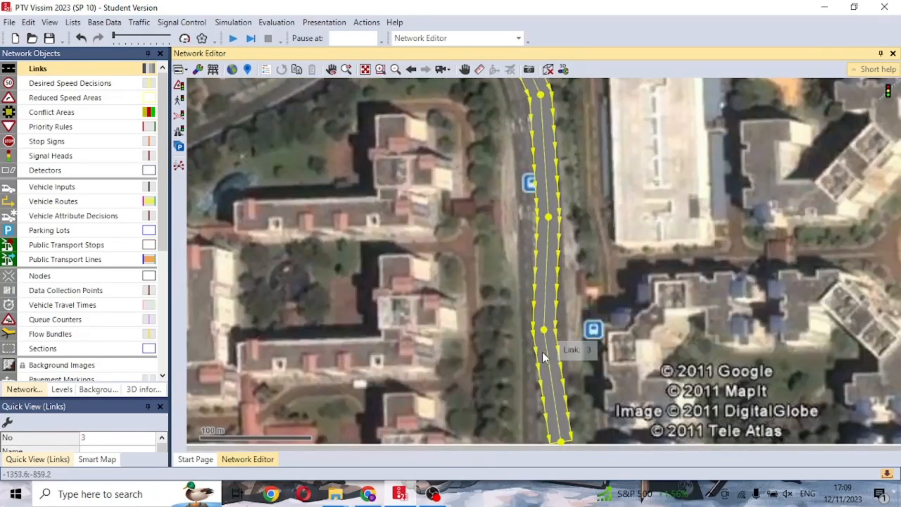
{"action": "left_click_drag", "start_coordinate": [544, 329], "coordinate": [553, 330]}
{"action": "left_click_drag", "start_coordinate": [654, 442], "coordinate": [643, 315]}
{"action": "left_click_drag", "start_coordinate": [553, 330], "coordinate": [550, 318]}
- Generate an opposite-direction link with two lanes for the southern road link
{"action": "right_click", "coordinate": [543, 252]}
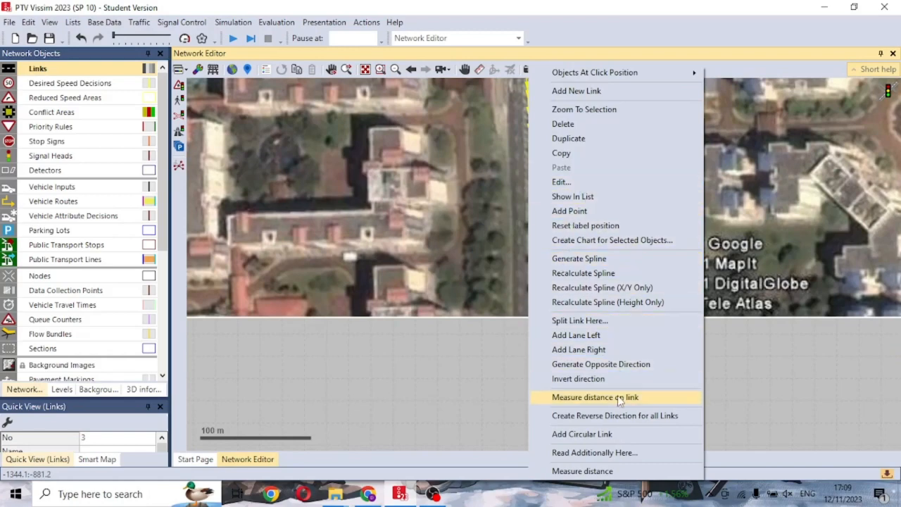
{"action": "left_click", "coordinate": [615, 371]}
{"action": "left_click", "coordinate": [455, 270]}
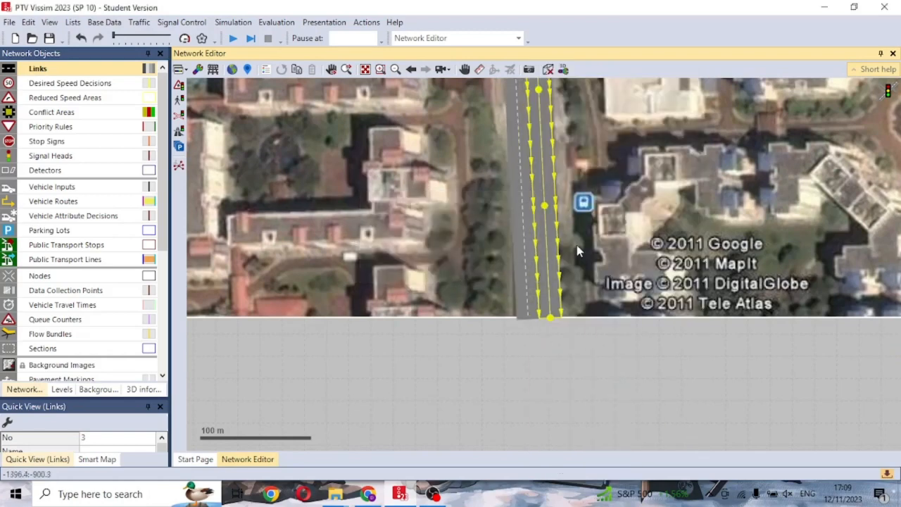
- Adjust the northern ends of the two southern road links to line up with the intersection's edge
{"action": "left_click_drag", "start_coordinate": [461, 150], "coordinate": [458, 346]}
{"action": "left_click_drag", "start_coordinate": [465, 307], "coordinate": [462, 437]}
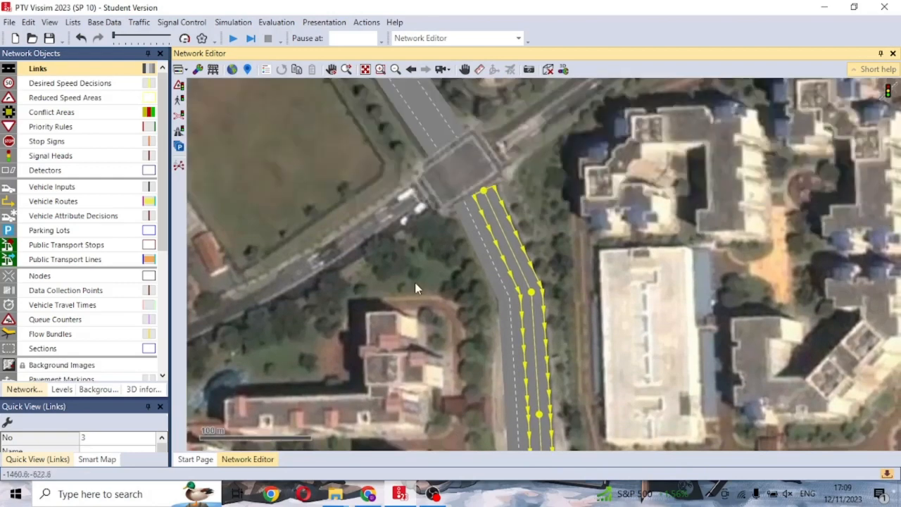
{"action": "left_click", "coordinate": [415, 282]}
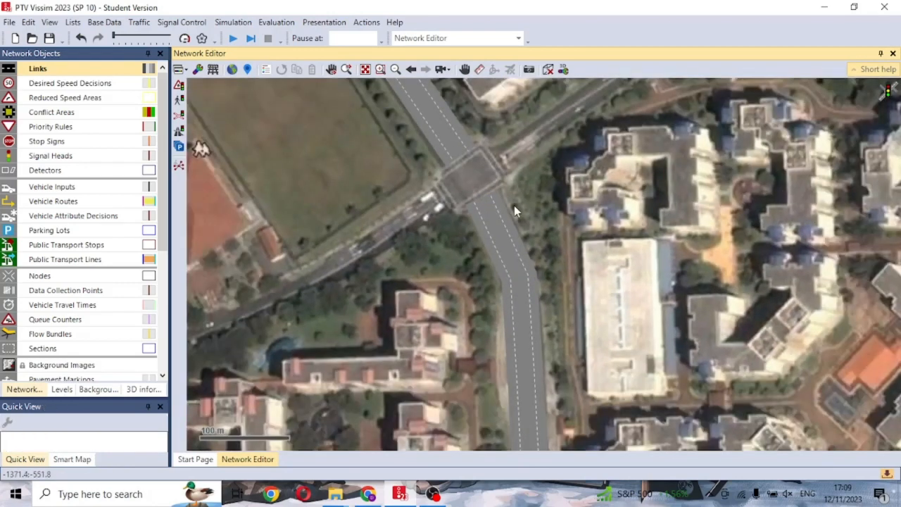
{"action": "left_click", "coordinate": [513, 206]}
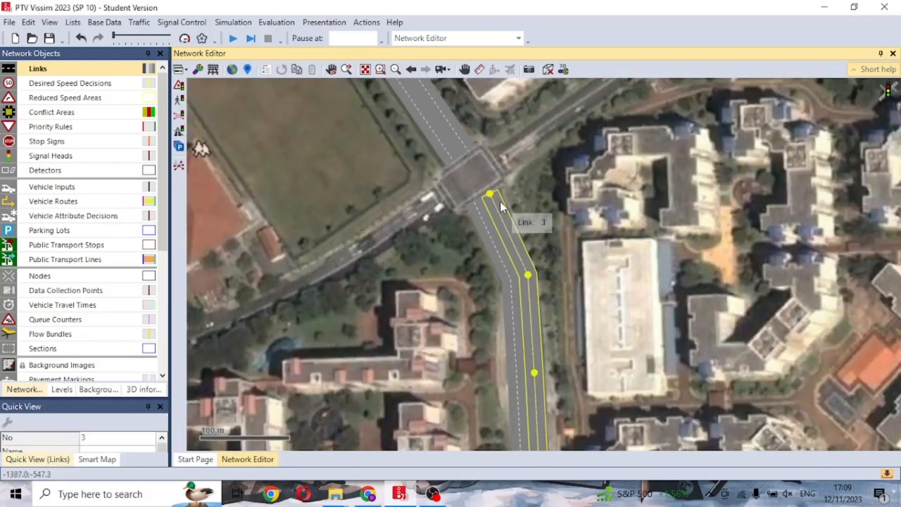
{"action": "scroll", "coordinate": [517, 190], "scroll_direction": "up", "scroll_amount": 2}
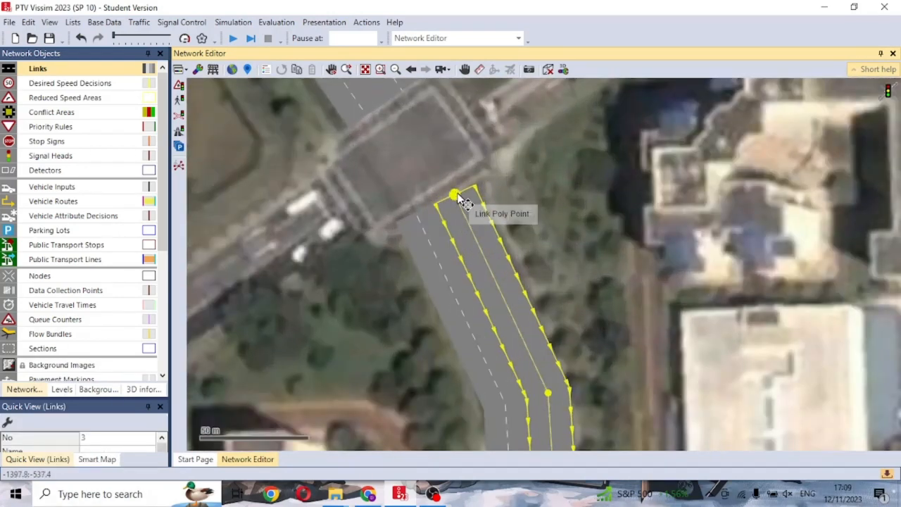
{"action": "mouse_move", "coordinate": [458, 195]}
{"action": "left_mouse_down"}
{"action": "mouse_move", "coordinate": [453, 188]}
{"action": "mouse_move", "coordinate": [468, 200]}
{"action": "mouse_move", "coordinate": [466, 211]}
{"action": "left_mouse_up"}
{"action": "left_click", "coordinate": [574, 180]}
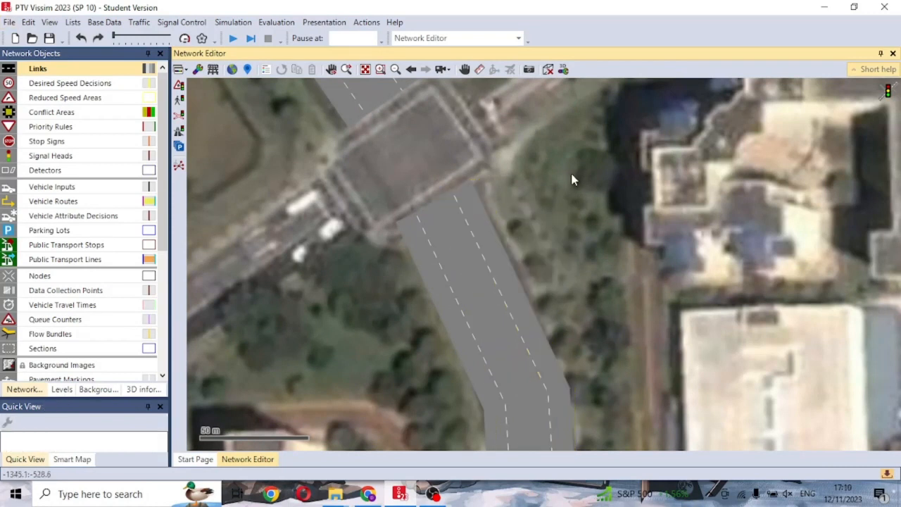
{"action": "left_click", "coordinate": [424, 235]}
{"action": "left_click_drag", "start_coordinate": [423, 235], "coordinate": [422, 232]}
{"action": "left_click", "coordinate": [572, 187]}
{"action": "scroll", "coordinate": [561, 204], "scroll_direction": "down", "scroll_amount": 2}
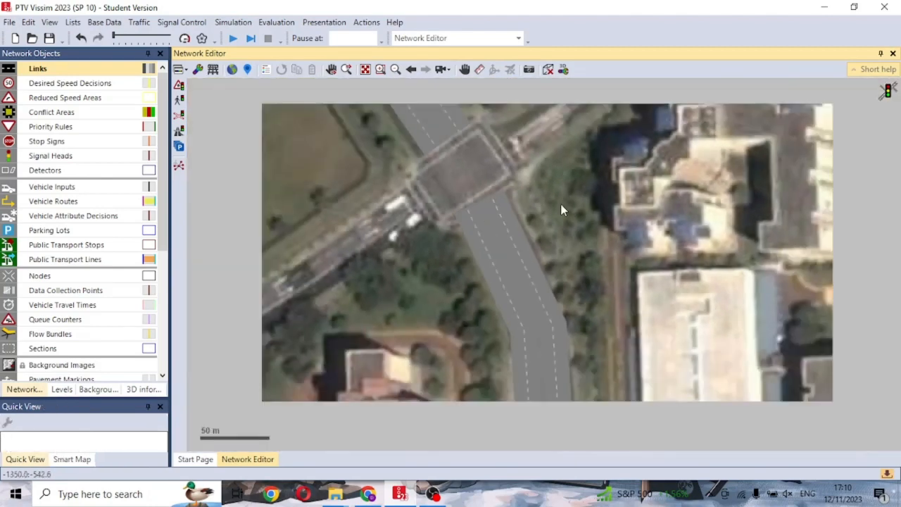
- Draw a two-lane link about 404 m long from the intersection along the south-western road, with 10 m lane widths
{"action": "left_click_drag", "start_coordinate": [340, 254], "coordinate": [601, 185]}
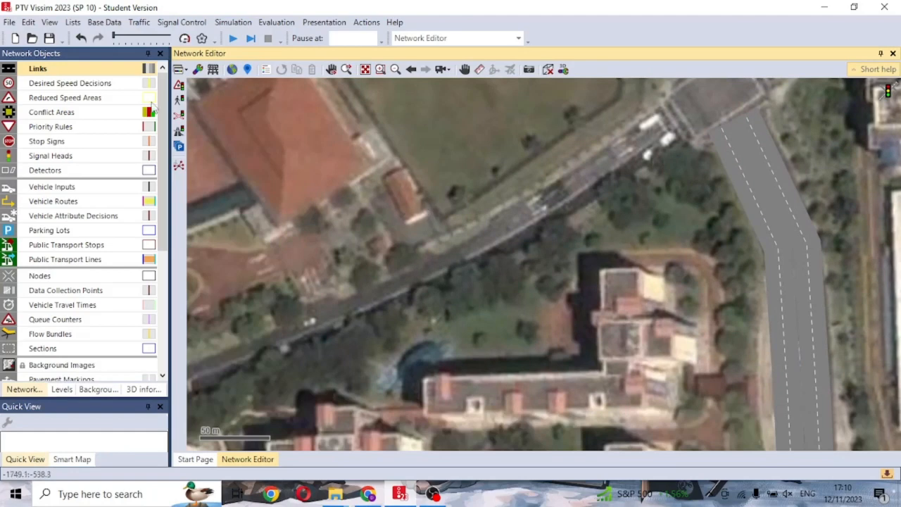
{"action": "mouse_move", "coordinate": [663, 114]}
{"action": "left_mouse_down"}
{"action": "mouse_move", "coordinate": [499, 242]}
{"action": "mouse_move", "coordinate": [265, 346]}
{"action": "mouse_move", "coordinate": [459, 256]}
{"action": "mouse_move", "coordinate": [396, 268]}
{"action": "mouse_move", "coordinate": [353, 292]}
{"action": "mouse_move", "coordinate": [392, 268]}
{"action": "left_mouse_up"}
{"action": "left_click", "coordinate": [268, 156]}
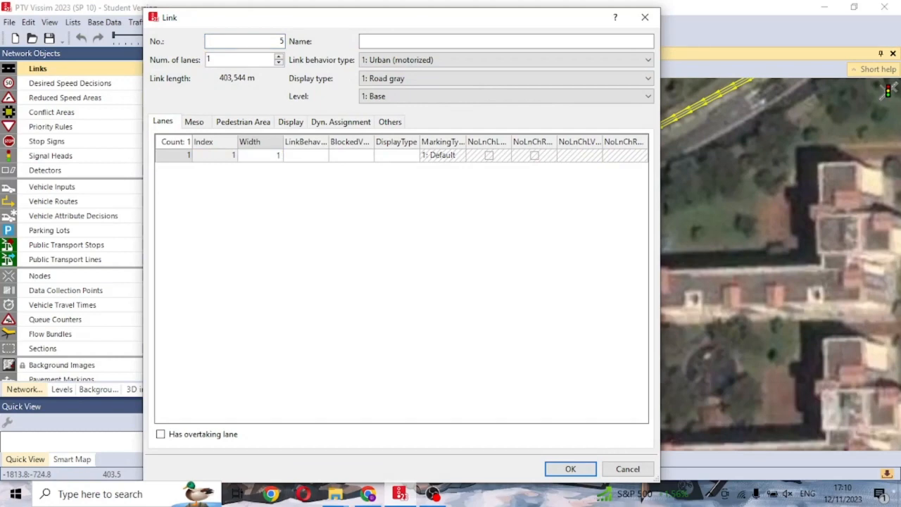
{"action": "left_click", "coordinate": [279, 57]}
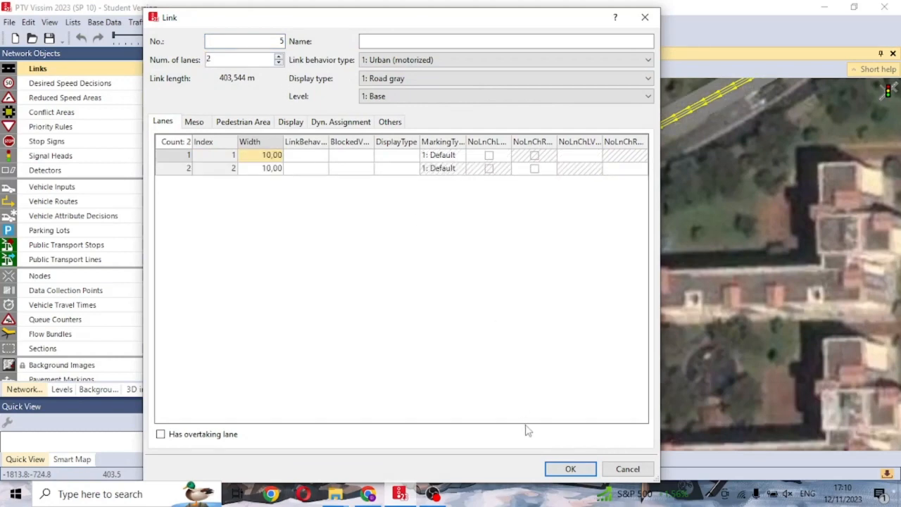
{"action": "left_click", "coordinate": [558, 474]}
- Move the south-western road link so that its start sits at the intersection's western edge
{"action": "left_click", "coordinate": [528, 189]}
{"action": "left_click_drag", "start_coordinate": [769, 186], "coordinate": [579, 337]}
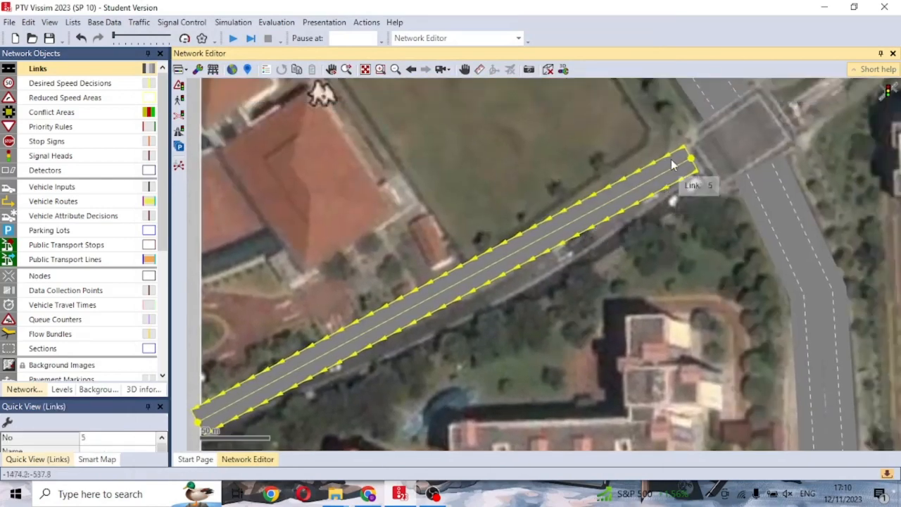
{"action": "left_click_drag", "start_coordinate": [660, 169], "coordinate": [686, 162]}
{"action": "left_click", "coordinate": [794, 207]}
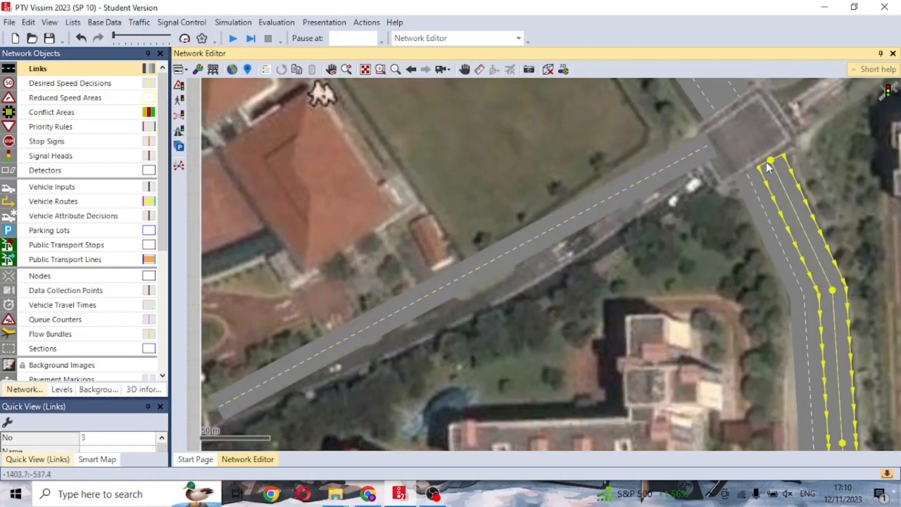
{"action": "left_click", "coordinate": [833, 159]}
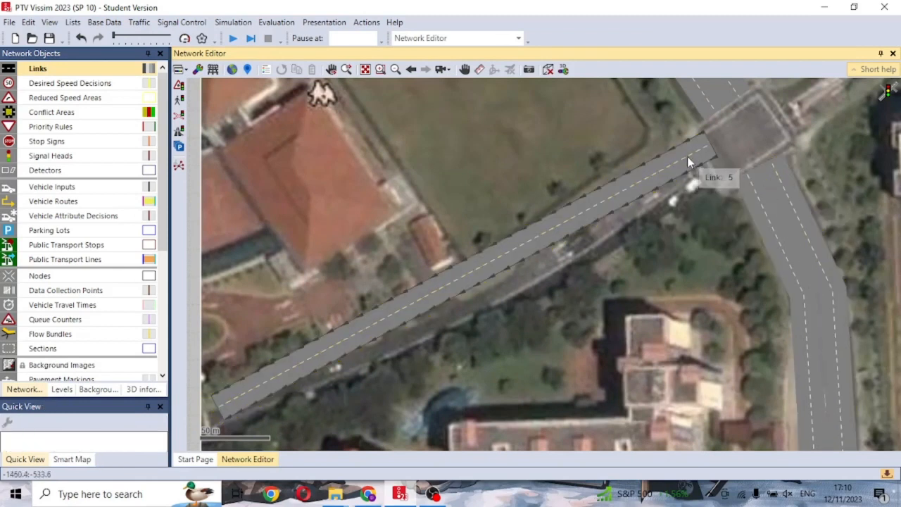
{"action": "left_click_drag", "start_coordinate": [687, 157], "coordinate": [669, 169]}
{"action": "right_click", "coordinate": [674, 213]}
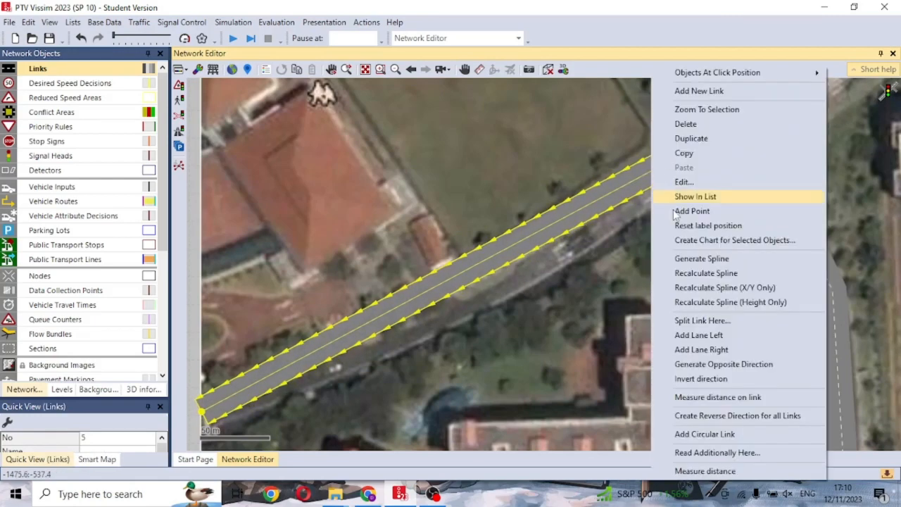
{"action": "left_click", "coordinate": [702, 258]}
{"action": "key", "text": "Return"}
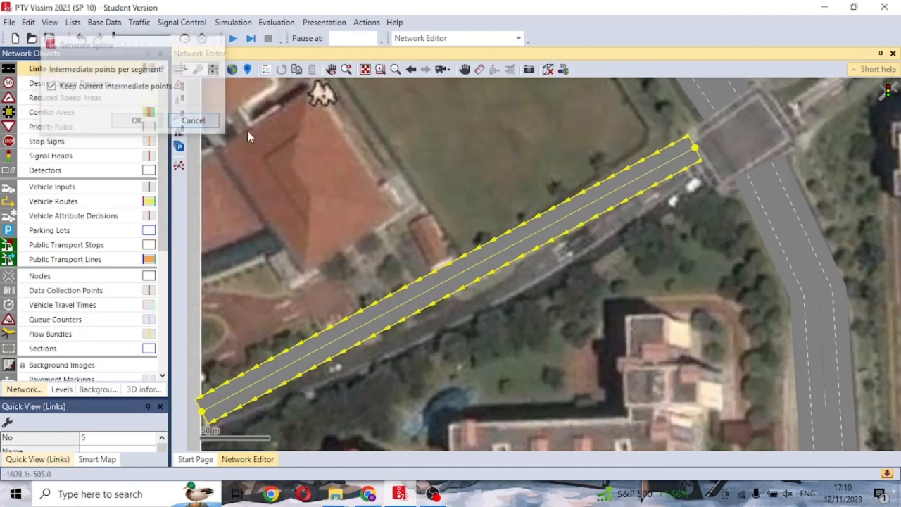
- Generate an opposite-direction link with 2 lanes for the south-western road link
{"action": "right_click", "coordinate": [588, 190]}
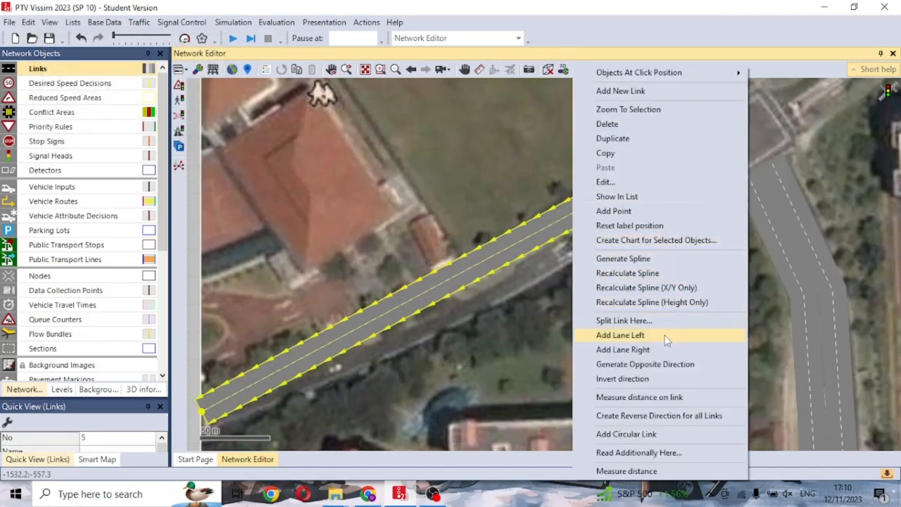
{"action": "left_click", "coordinate": [665, 365]}
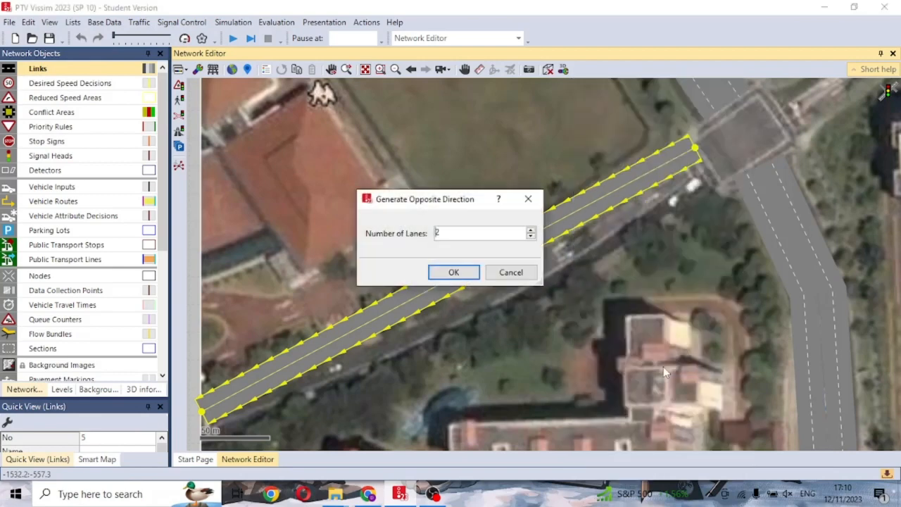
{"action": "left_click", "coordinate": [453, 273]}
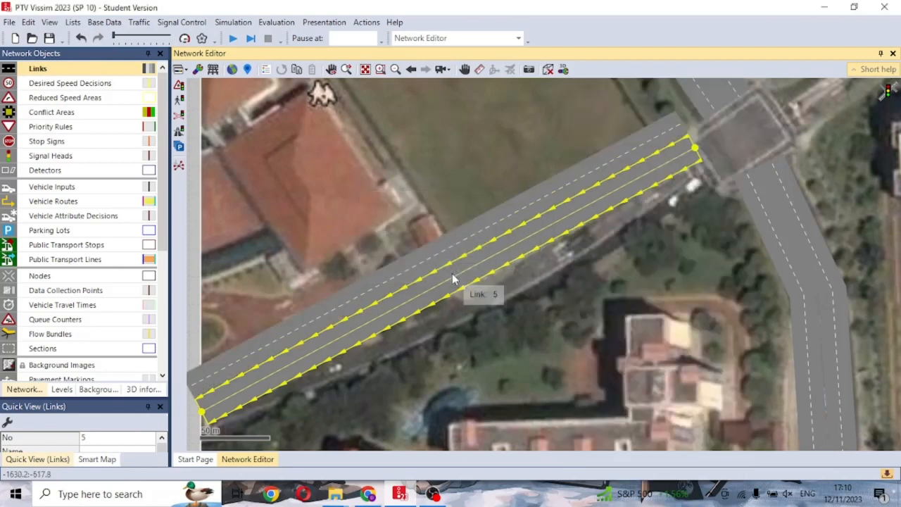
- Move both south-western road links together so their ends line up with the intersection's western edge
{"action": "left_click", "coordinate": [498, 241], "text": "ctrl"}
{"action": "mouse_move", "coordinate": [507, 254]}
{"action": "left_mouse_down"}
{"action": "mouse_move", "coordinate": [529, 273]}
{"action": "mouse_move", "coordinate": [520, 265]}
{"action": "left_mouse_up"}
{"action": "left_click", "coordinate": [811, 148]}
{"action": "left_click_drag", "start_coordinate": [836, 132], "coordinate": [654, 256]}
{"action": "left_click", "coordinate": [529, 299]}
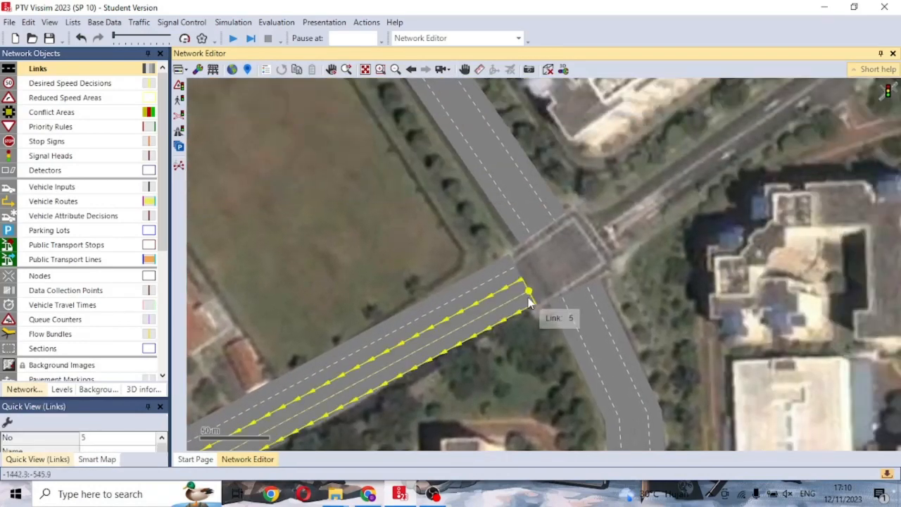
{"action": "left_click", "coordinate": [492, 283]}
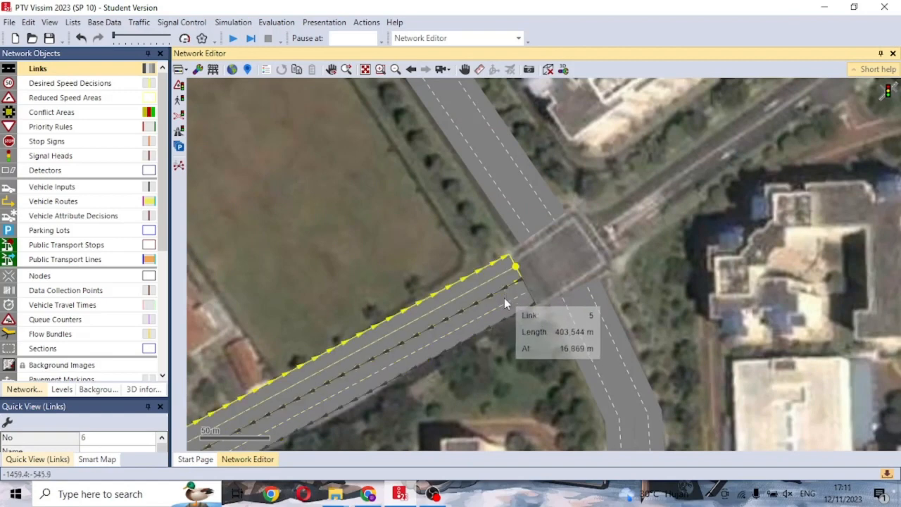
{"action": "left_click", "coordinate": [507, 305], "text": "ctrl"}
{"action": "mouse_move", "coordinate": [517, 306]}
{"action": "left_mouse_down"}
{"action": "mouse_move", "coordinate": [527, 284]}
{"action": "mouse_move", "coordinate": [502, 287]}
{"action": "mouse_move", "coordinate": [519, 308]}
{"action": "left_mouse_up"}
{"action": "left_click", "coordinate": [693, 253]}
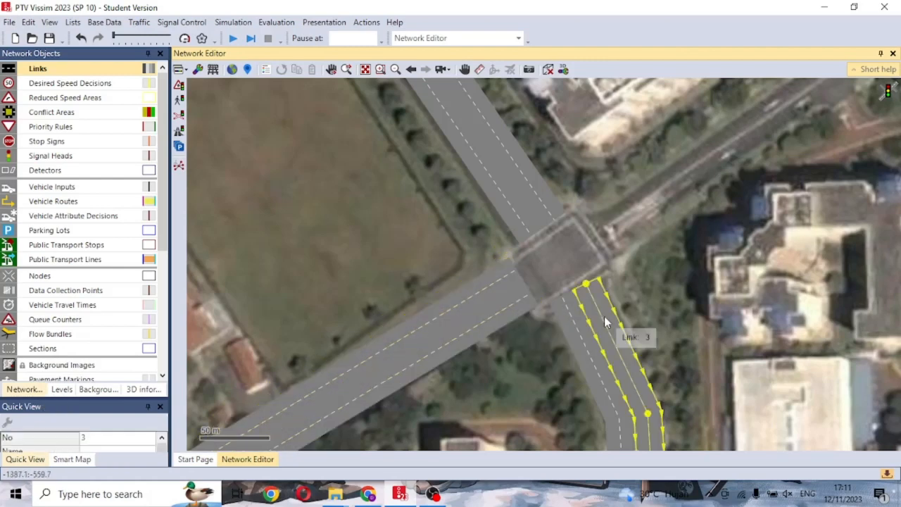
- Move both southern road links together to line up with the southern road and the intersection's edge
{"action": "left_click", "coordinate": [598, 338]}
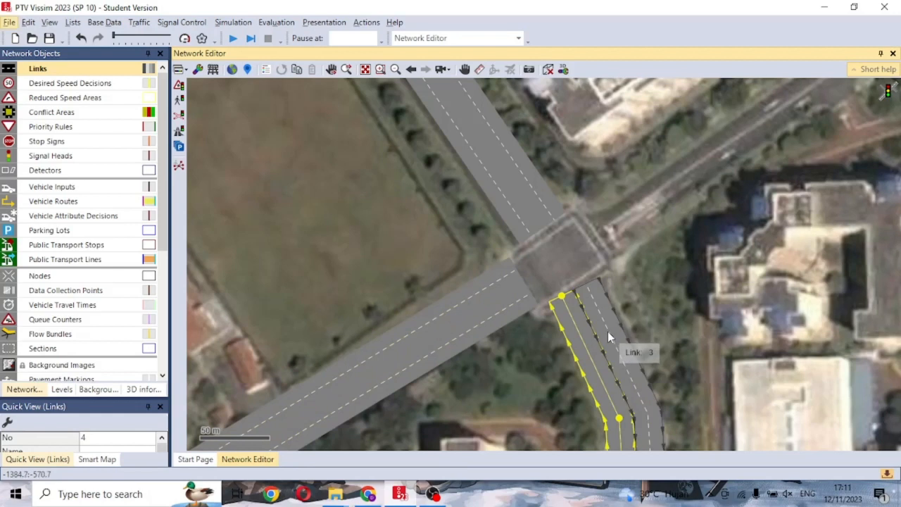
{"action": "left_click", "coordinate": [607, 331], "text": "ctrl"}
{"action": "left_click_drag", "start_coordinate": [608, 322], "coordinate": [647, 358]}
{"action": "left_click", "coordinate": [693, 282]}
- Shift the two south-western road links slightly once more to refine their fit at the intersection's corner
{"action": "left_click", "coordinate": [493, 297]}
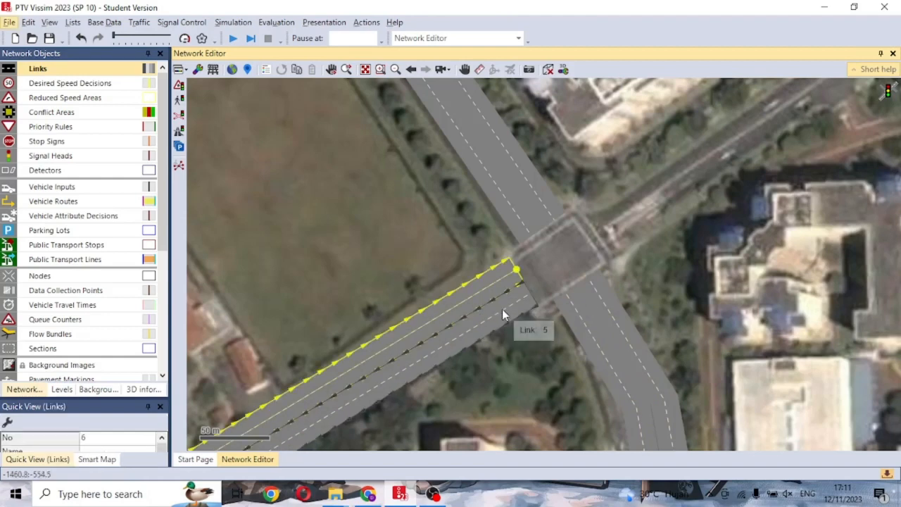
{"action": "left_click_drag", "start_coordinate": [514, 316], "coordinate": [503, 318]}
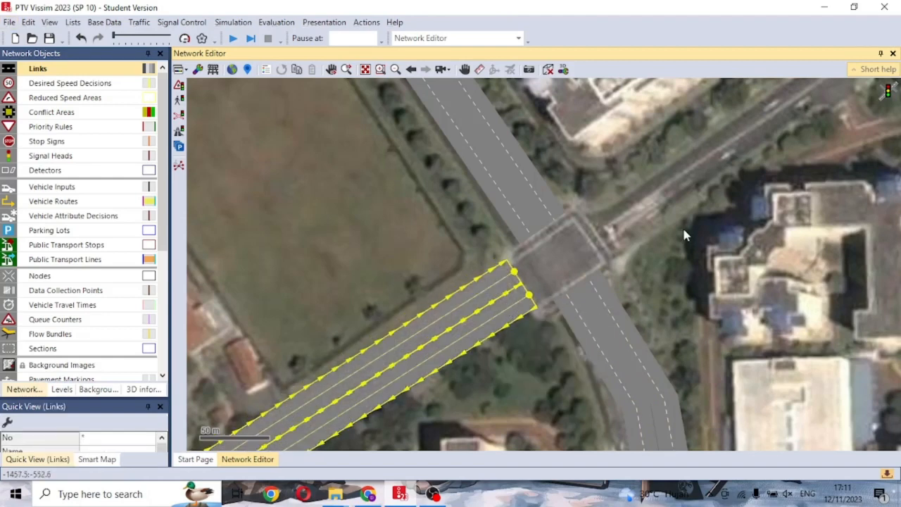
{"action": "left_click", "coordinate": [683, 235]}
- Draw a two-lane link about 338 m long from the intersection along the north-eastern road to the next junction, with 10 m lane widths
{"action": "left_click_drag", "start_coordinate": [684, 235], "coordinate": [612, 284]}
{"action": "scroll", "coordinate": [503, 346], "scroll_direction": "down", "scroll_amount": 2}
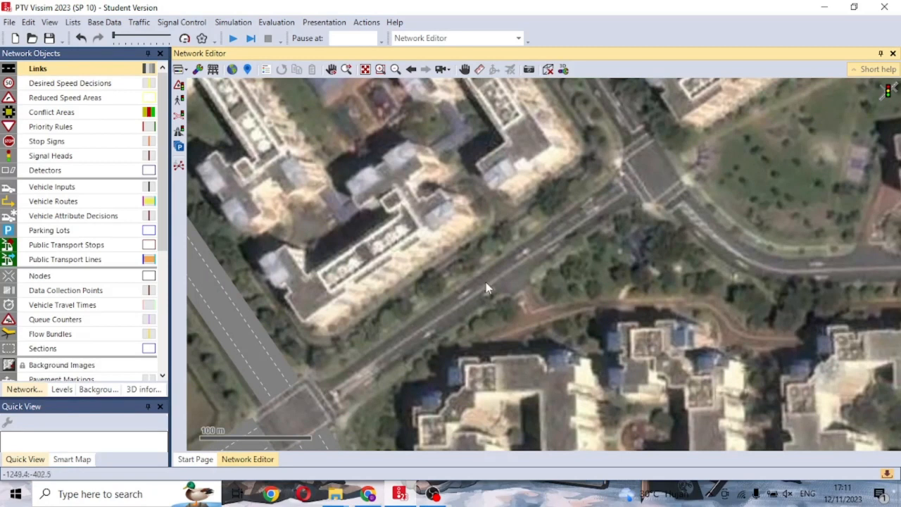
{"action": "left_click_drag", "start_coordinate": [318, 387], "coordinate": [624, 178]}
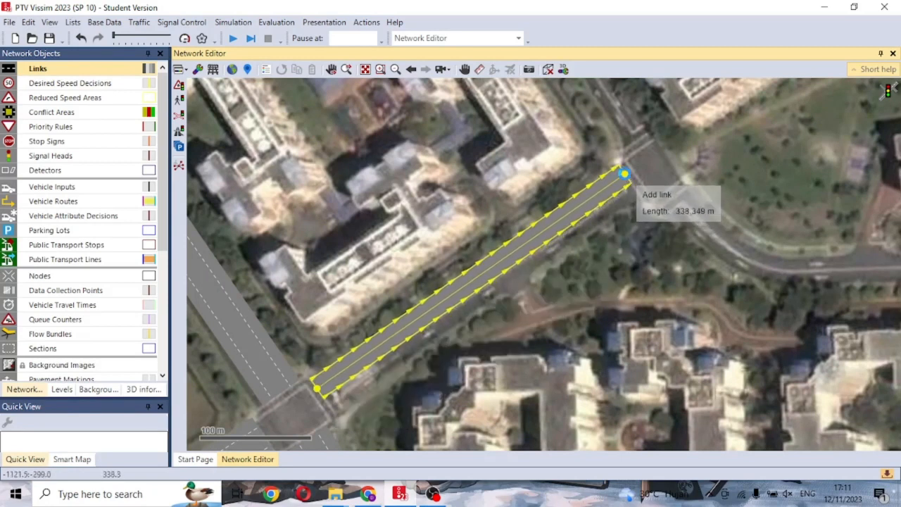
{"action": "left_click_drag", "start_coordinate": [624, 174], "coordinate": [625, 177]}
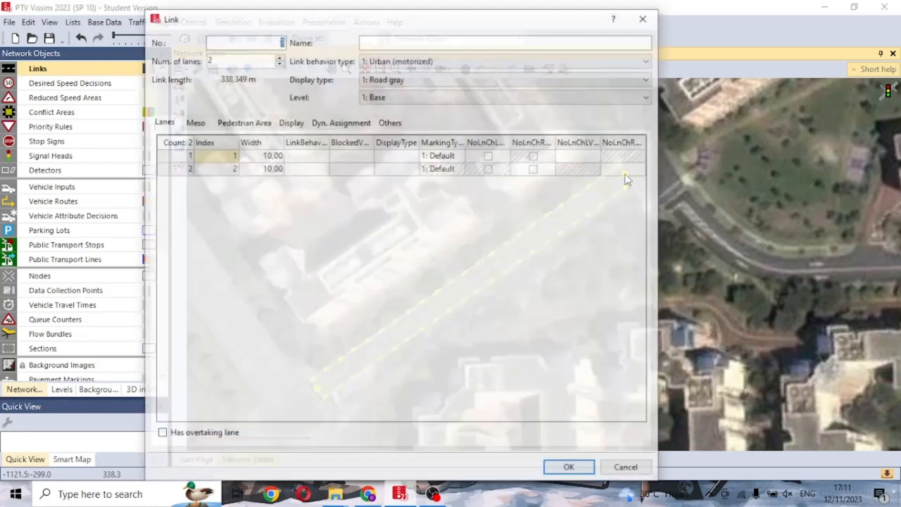
{"action": "left_click", "coordinate": [570, 469]}
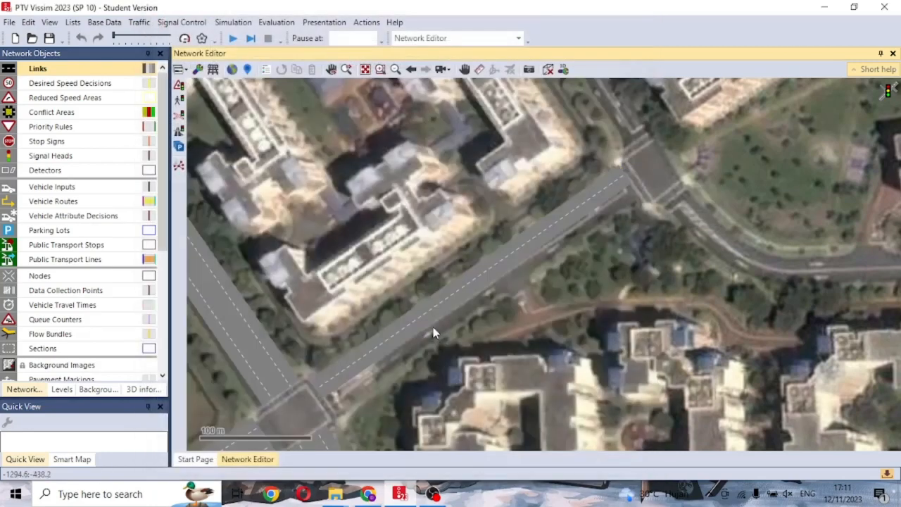
- Generate a two-lane opposite-direction link for the north-eastern road link
{"action": "right_click", "coordinate": [428, 313]}
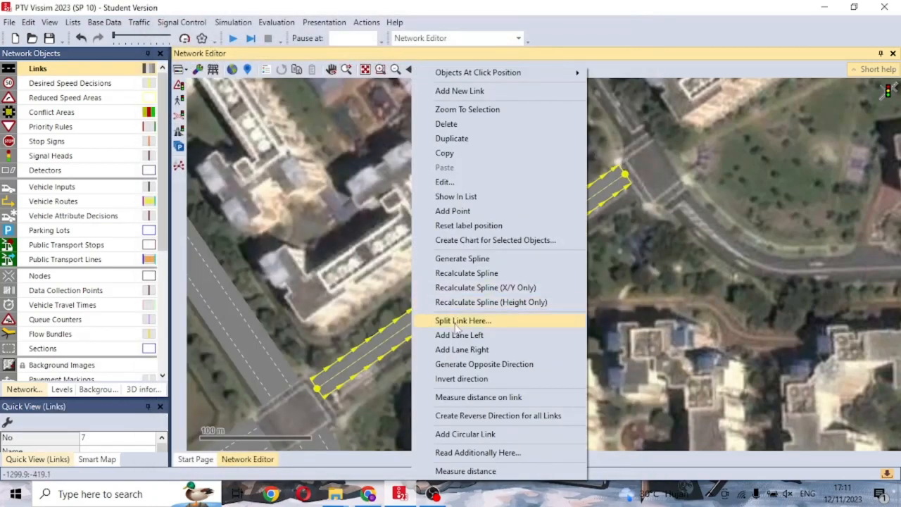
{"action": "left_click", "coordinate": [485, 366]}
{"action": "left_click", "coordinate": [454, 270]}
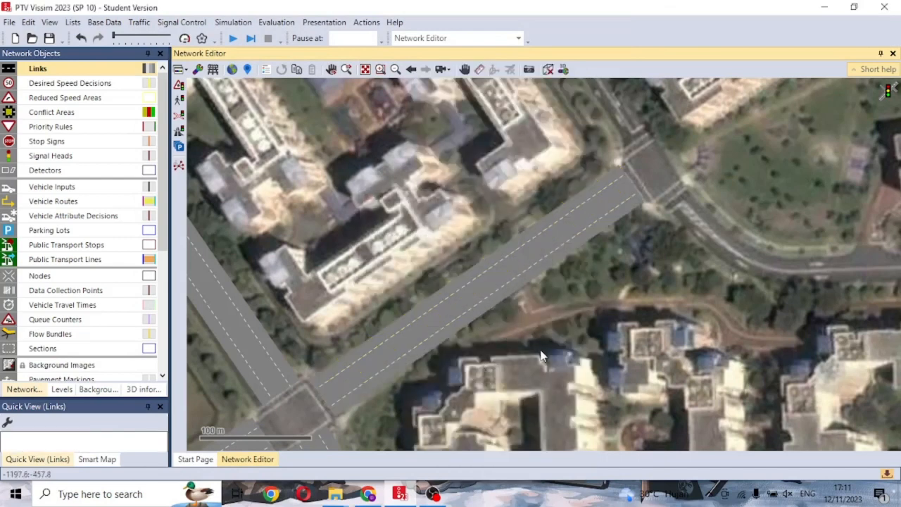
- Create a two-lane connector about 30 m long from the end of link 6 to the start of link 2, with Urban (motorized) behavior and Road gray display
{"action": "left_click_drag", "start_coordinate": [529, 363], "coordinate": [683, 226]}
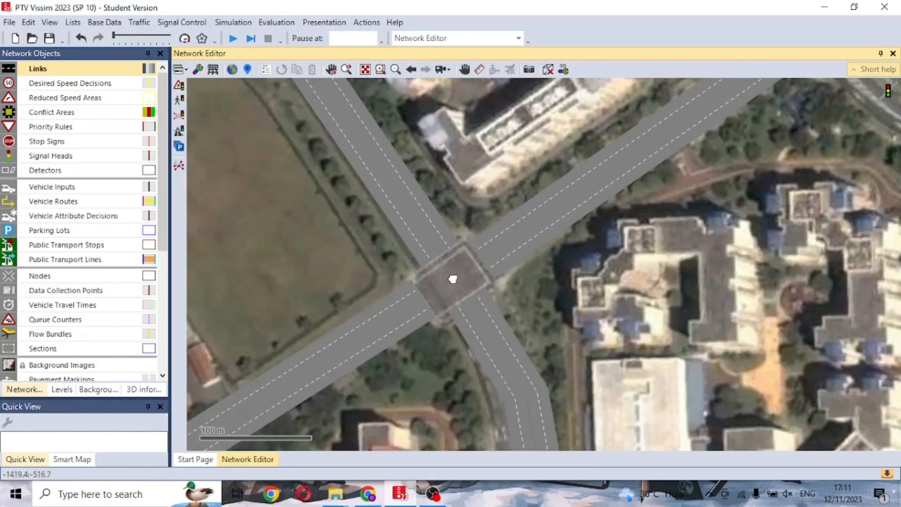
{"action": "scroll", "coordinate": [453, 285], "scroll_direction": "up", "scroll_amount": 2}
{"action": "scroll", "coordinate": [431, 299], "scroll_direction": "up", "scroll_amount": 2}
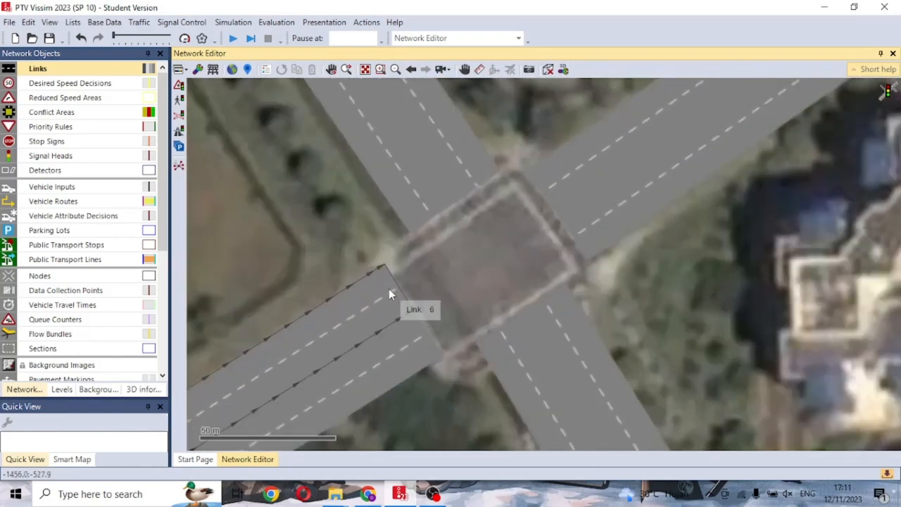
{"action": "left_click", "coordinate": [390, 294]}
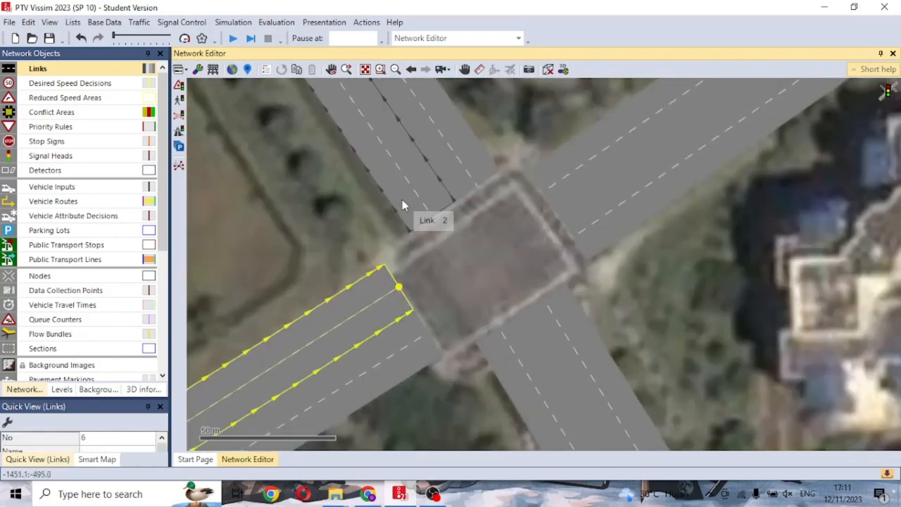
{"action": "left_click", "coordinate": [498, 238]}
{"action": "left_click", "coordinate": [395, 283]}
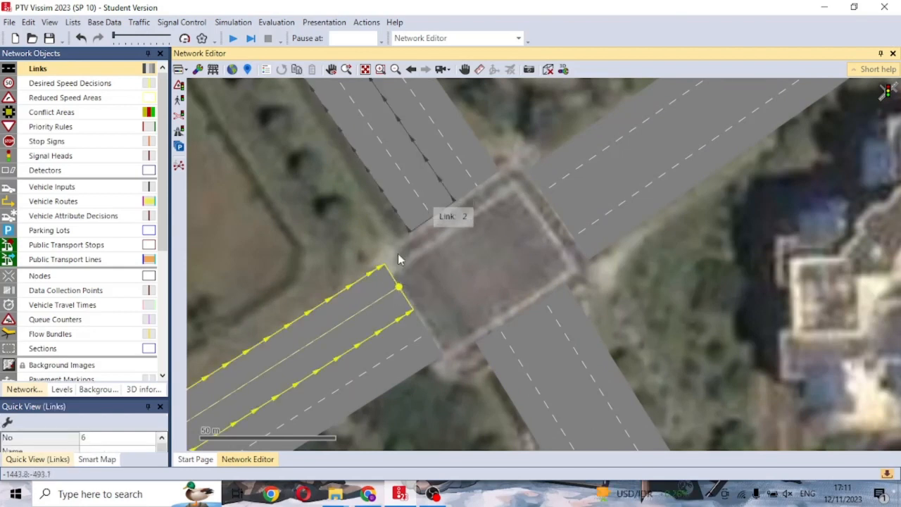
{"action": "left_click_drag", "start_coordinate": [386, 279], "coordinate": [434, 221]}
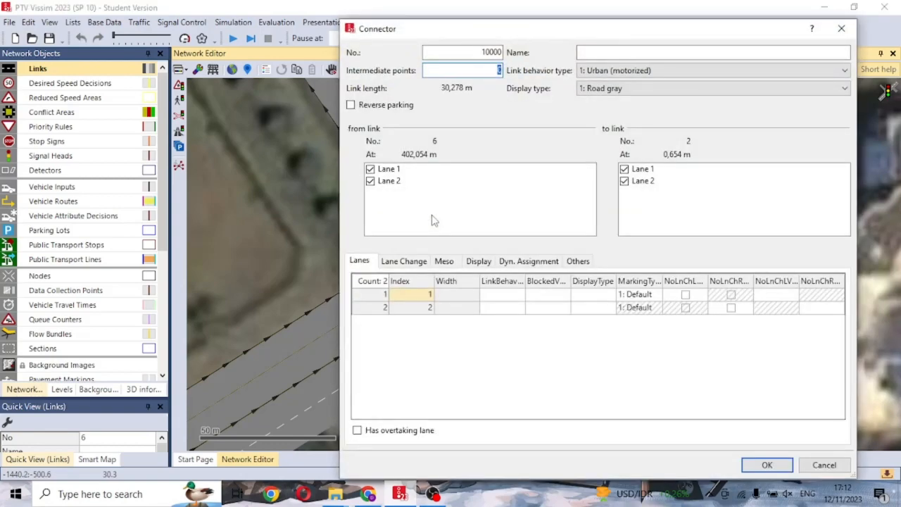
{"action": "left_click", "coordinate": [674, 72]}
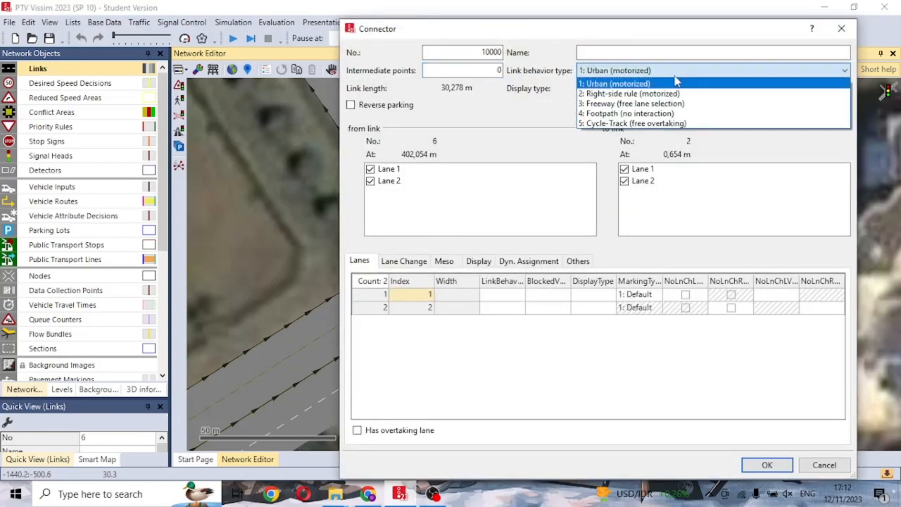
{"action": "left_click", "coordinate": [674, 83]}
{"action": "left_click", "coordinate": [675, 87]}
{"action": "left_click", "coordinate": [675, 90]}
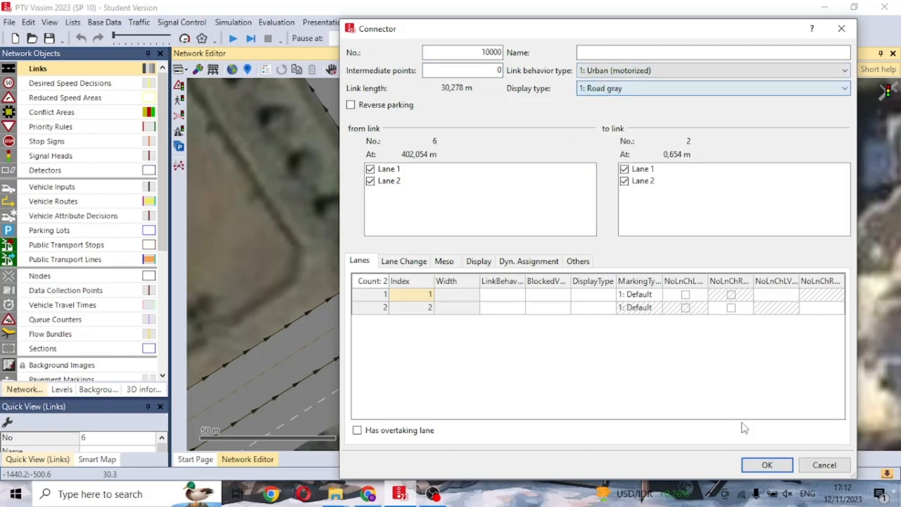
{"action": "left_click", "coordinate": [755, 465]}
- Generate a spline with 7 intermediate points per segment on the connector from link 6 to link 2, keeping current intermediate points
{"action": "left_click", "coordinate": [415, 253]}
{"action": "right_click", "coordinate": [412, 261]}
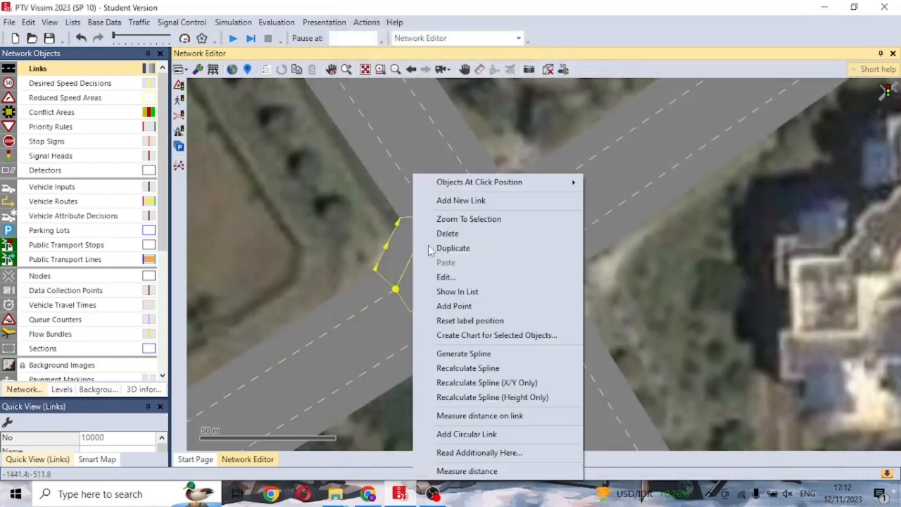
{"action": "left_click", "coordinate": [490, 356]}
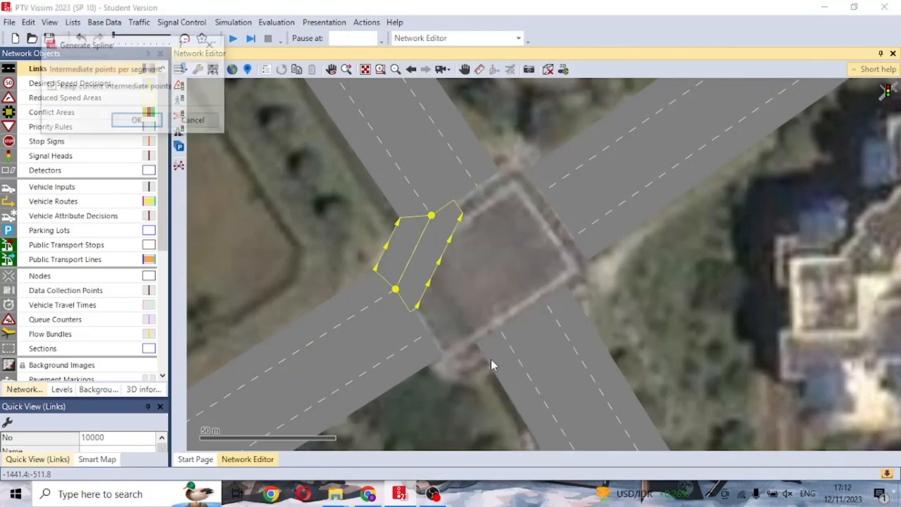
{"action": "type", "text": "7"}
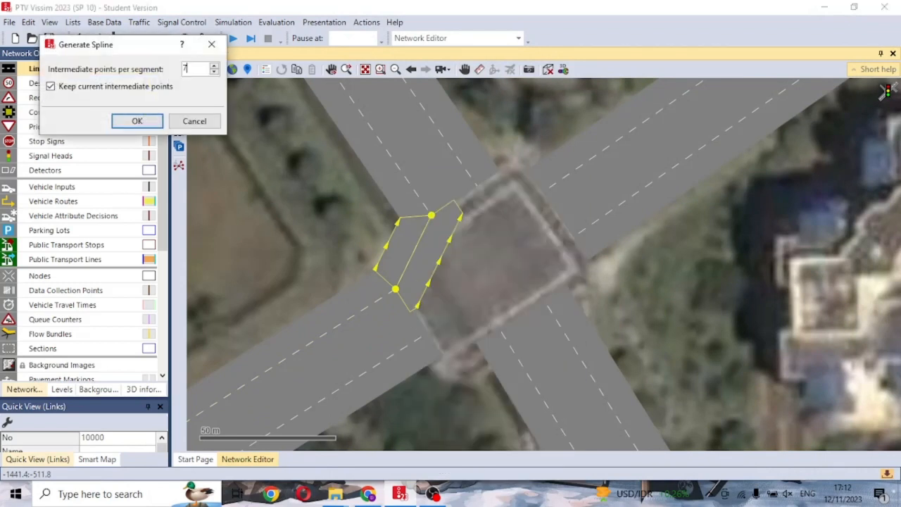
{"action": "left_click", "coordinate": [137, 121]}
{"action": "left_click", "coordinate": [483, 274]}
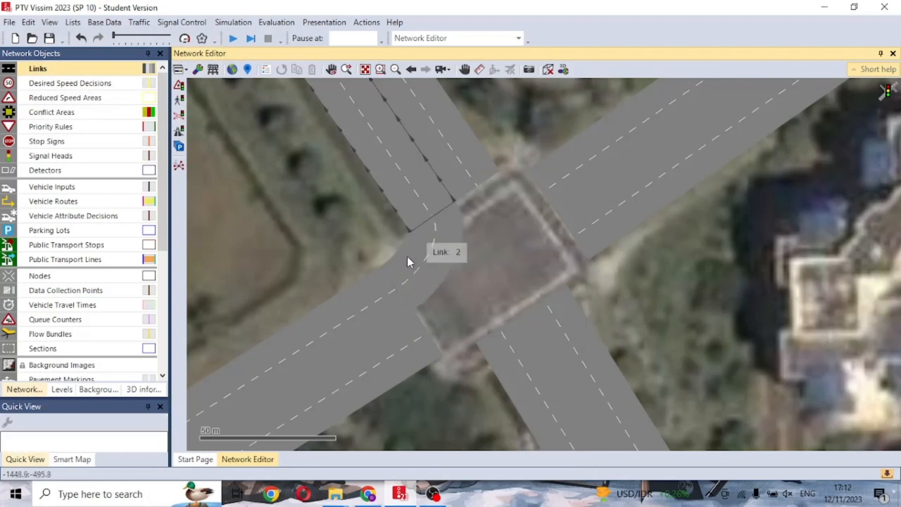
- Create a two-lane connector about 57 m long from the end of link 6 to the start of link 3, with 7 intermediate points
{"action": "left_click", "coordinate": [393, 291]}
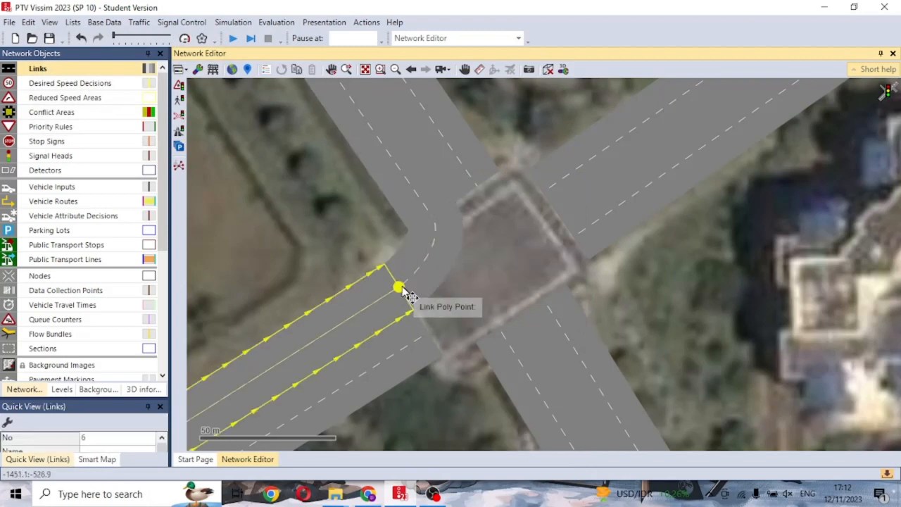
{"action": "left_click_drag", "start_coordinate": [400, 287], "coordinate": [556, 304]}
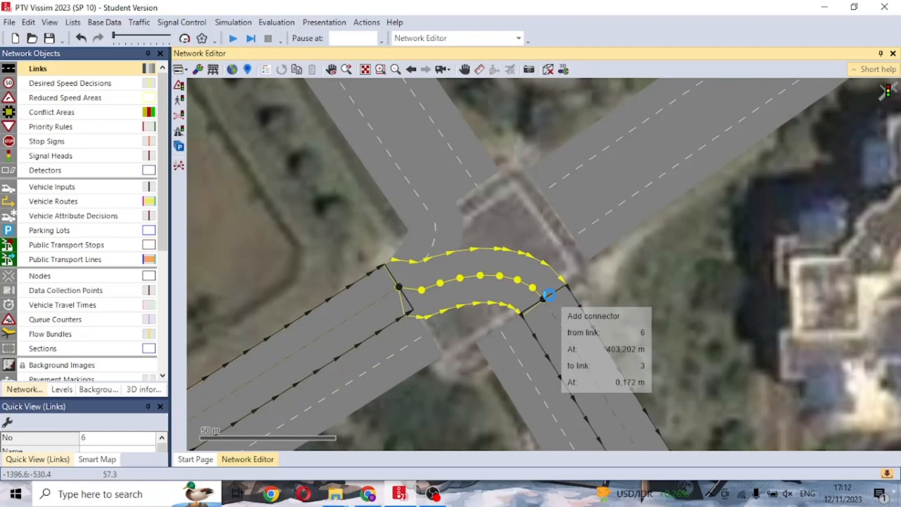
{"action": "left_click_drag", "start_coordinate": [548, 296], "coordinate": [549, 296]}
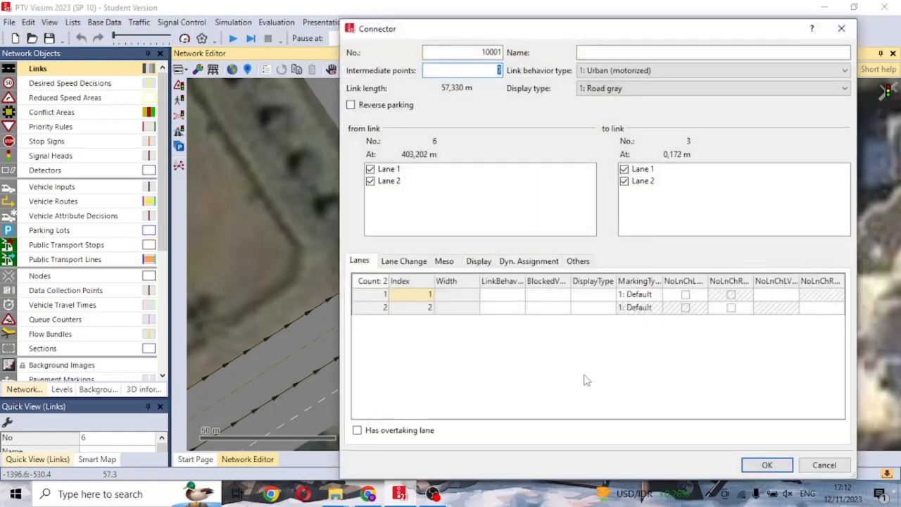
{"action": "left_click", "coordinate": [766, 465]}
{"action": "left_click", "coordinate": [451, 378]}
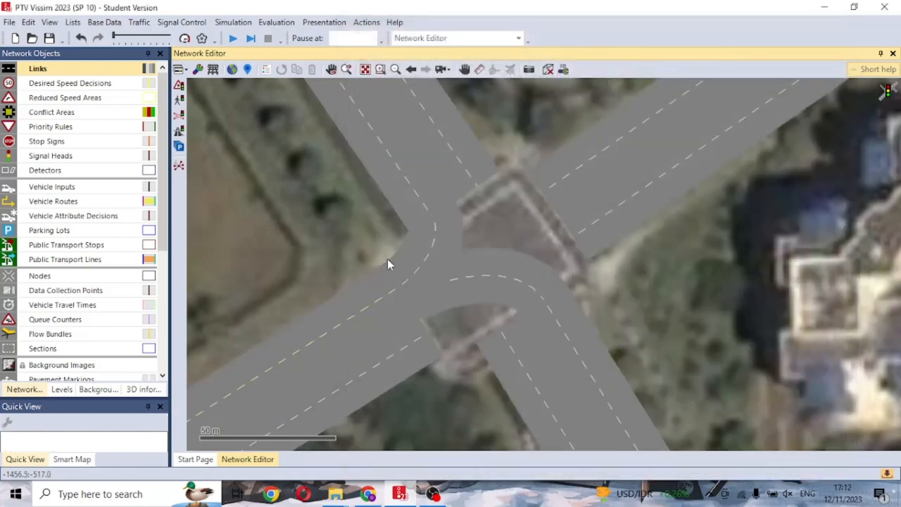
{"action": "left_click", "coordinate": [519, 350]}
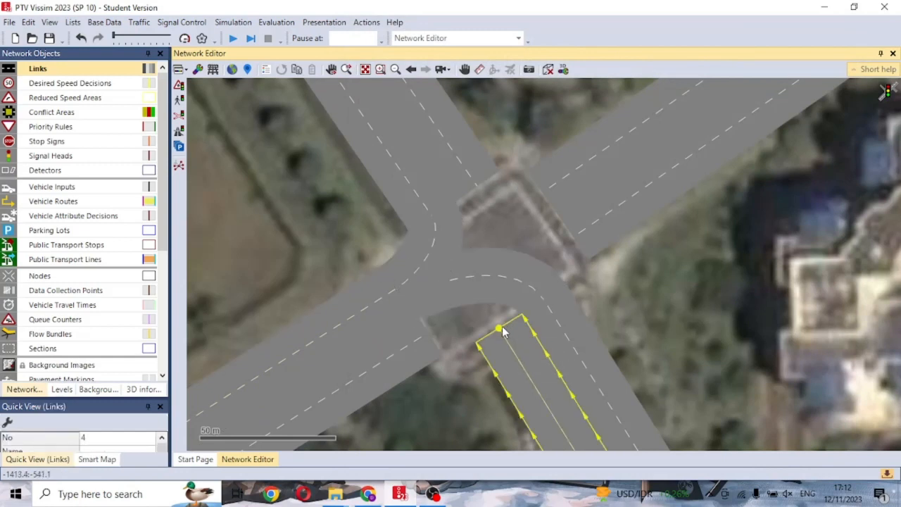
{"action": "mouse_move", "coordinate": [498, 329]}
{"action": "left_mouse_down"}
{"action": "mouse_move", "coordinate": [406, 355]}
{"action": "mouse_move", "coordinate": [440, 331]}
{"action": "mouse_move", "coordinate": [436, 346]}
{"action": "mouse_move", "coordinate": [408, 346]}
{"action": "mouse_move", "coordinate": [500, 335]}
{"action": "left_mouse_up"}
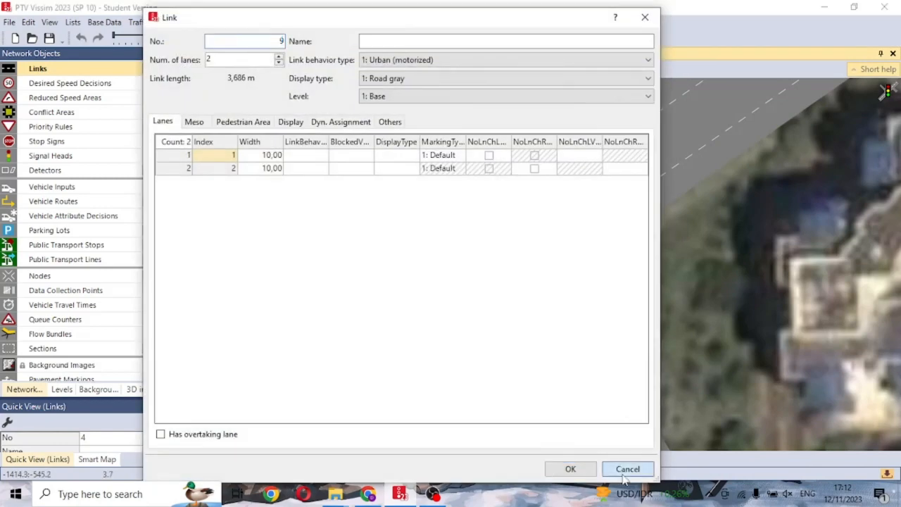
{"action": "left_click", "coordinate": [625, 470]}
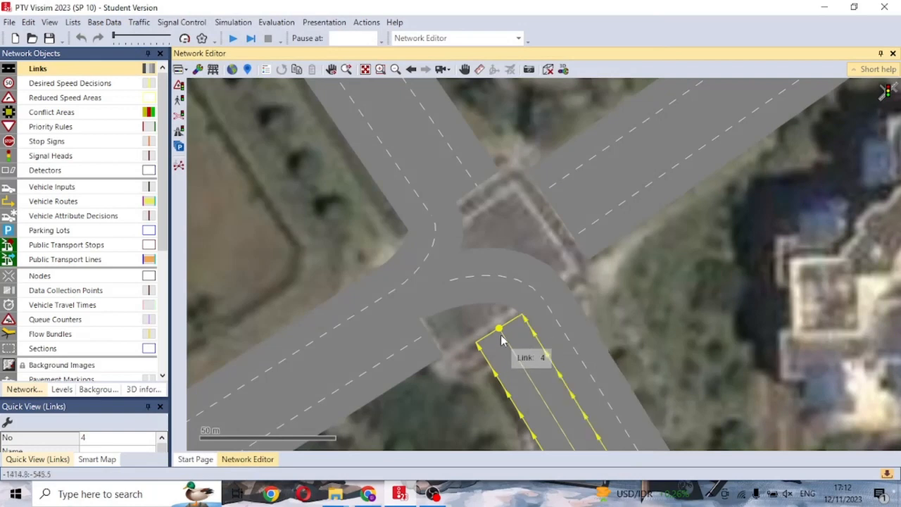
- Create a two-lane connector about 27 m long from the end of link 4 to the start of link 5
{"action": "left_click_drag", "start_coordinate": [499, 328], "coordinate": [429, 338]}
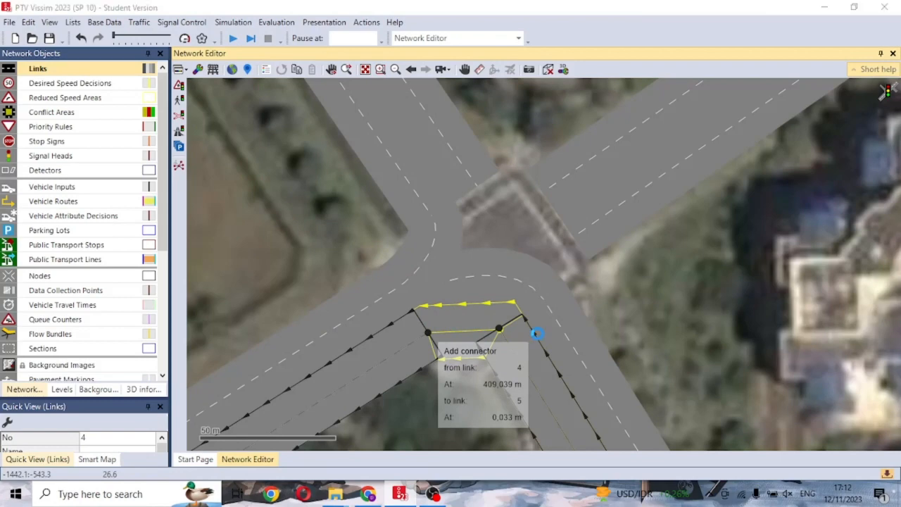
{"action": "left_click_drag", "start_coordinate": [536, 333], "coordinate": [536, 334]}
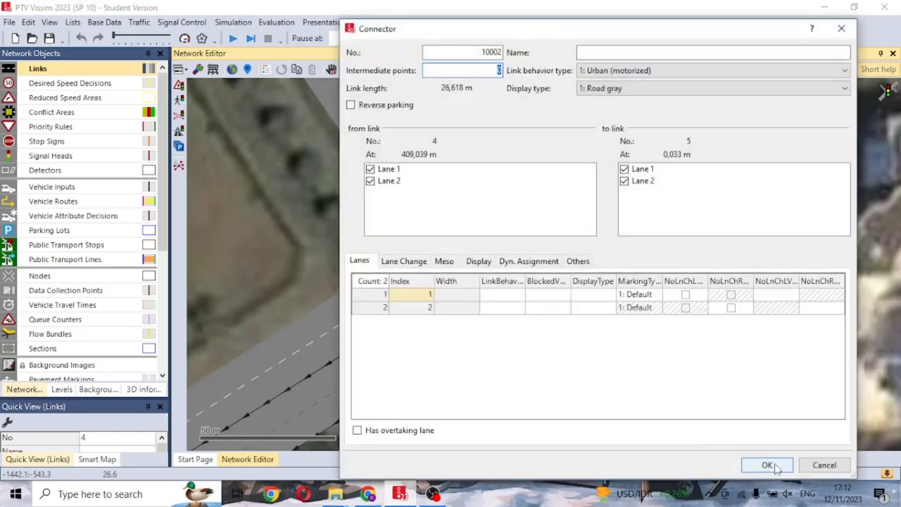
{"action": "left_click", "coordinate": [767, 465]}
- Generate a spline with 7 intermediate points per segment on the connector from link 4 to link 5, keeping current intermediate points
{"action": "right_click", "coordinate": [458, 323]}
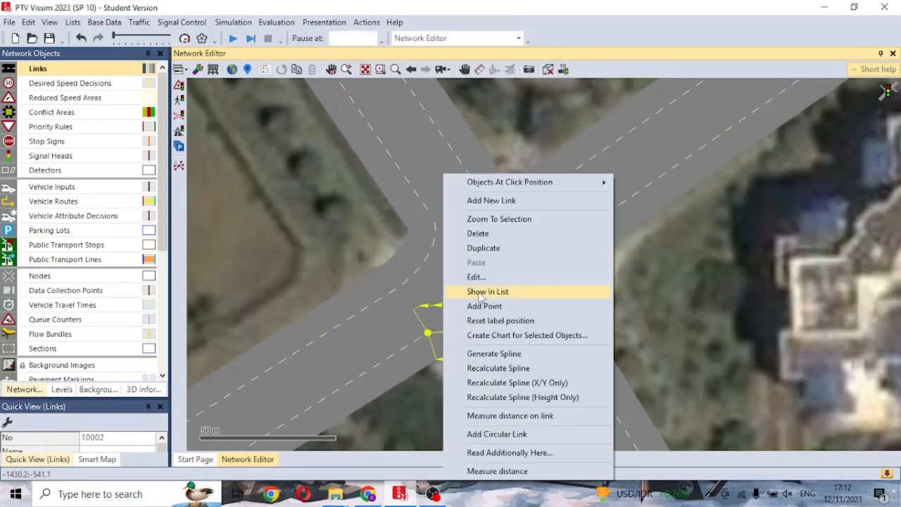
{"action": "left_click", "coordinate": [514, 353]}
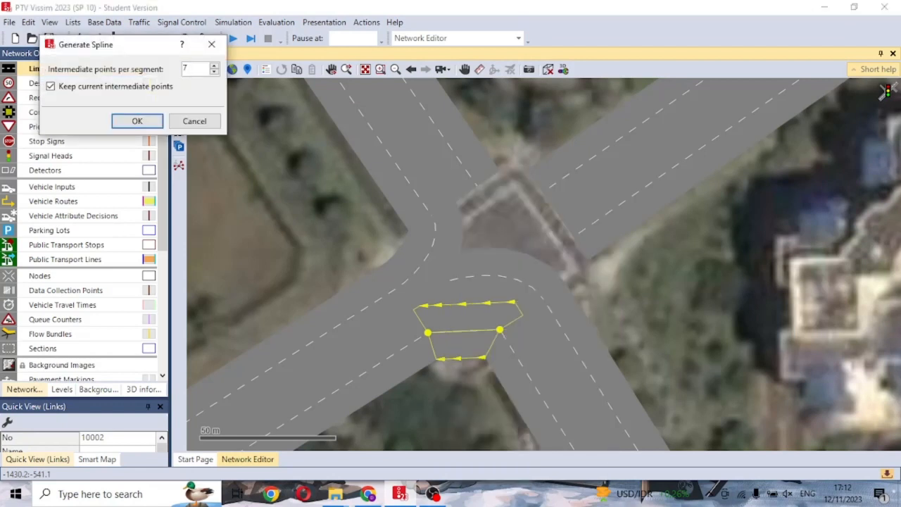
{"action": "left_click", "coordinate": [137, 121]}
{"action": "left_click", "coordinate": [508, 342]}
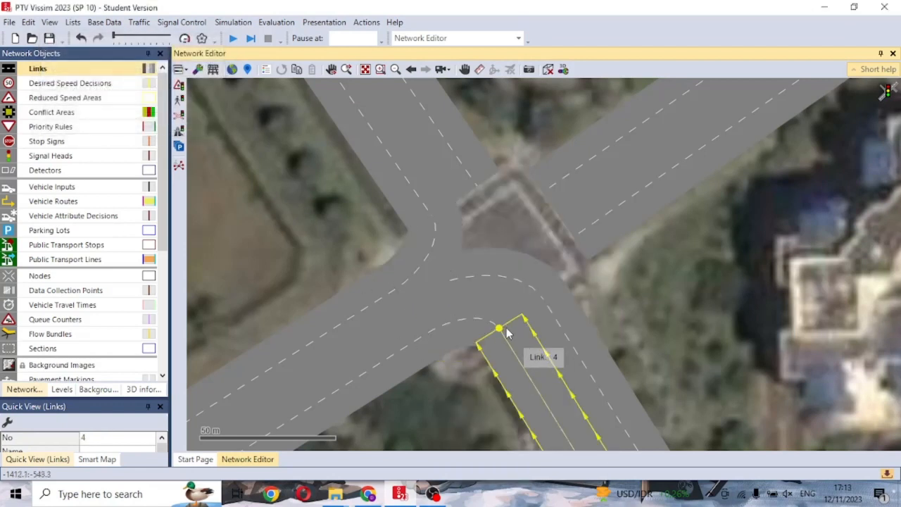
- Create a two-lane connector about 56 m long from the end of link 4 to the start of link 7, with 7 intermediate points
{"action": "left_click_drag", "start_coordinate": [499, 328], "coordinate": [542, 189]}
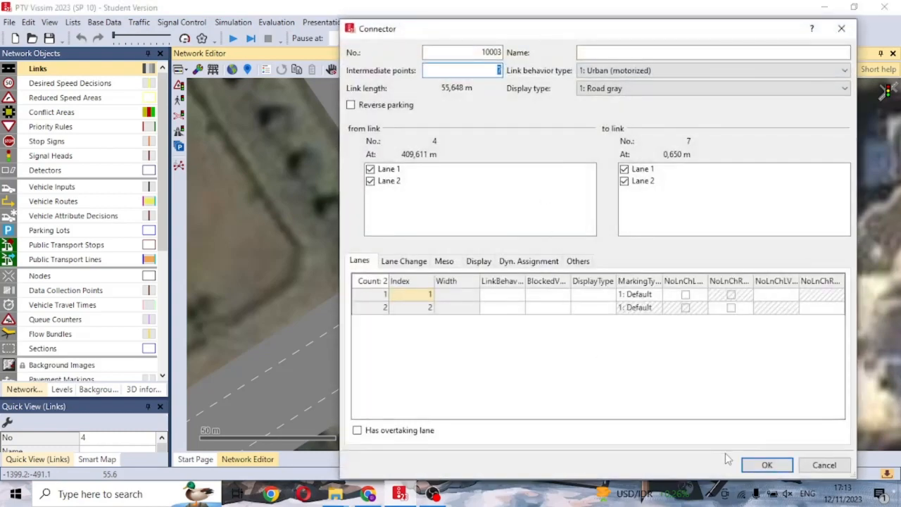
{"action": "left_click", "coordinate": [768, 460]}
{"action": "left_click", "coordinate": [504, 308]}
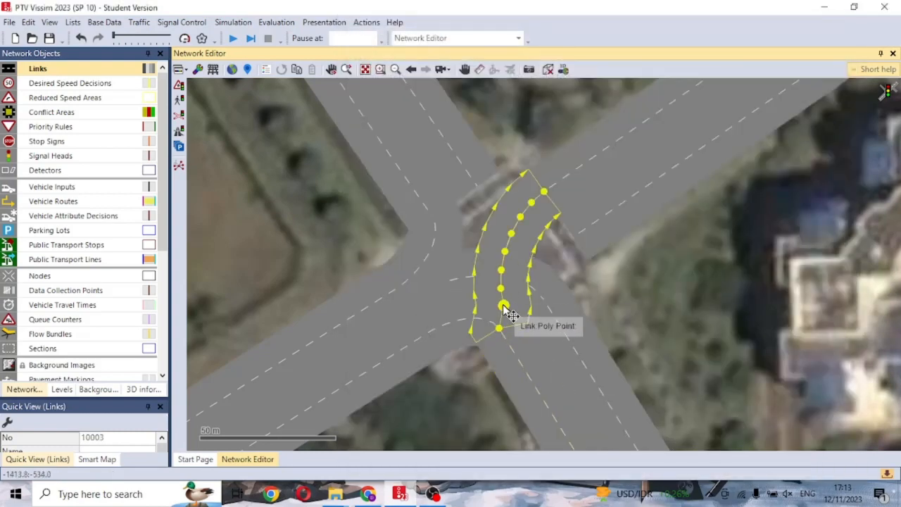
{"action": "left_click_drag", "start_coordinate": [502, 306], "coordinate": [502, 308]}
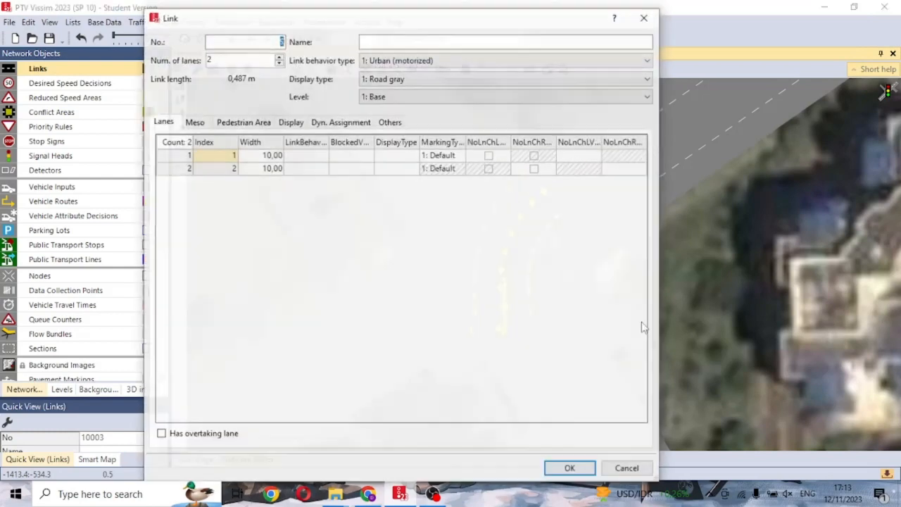
{"action": "left_click", "coordinate": [626, 466]}
{"action": "left_click", "coordinate": [504, 311]}
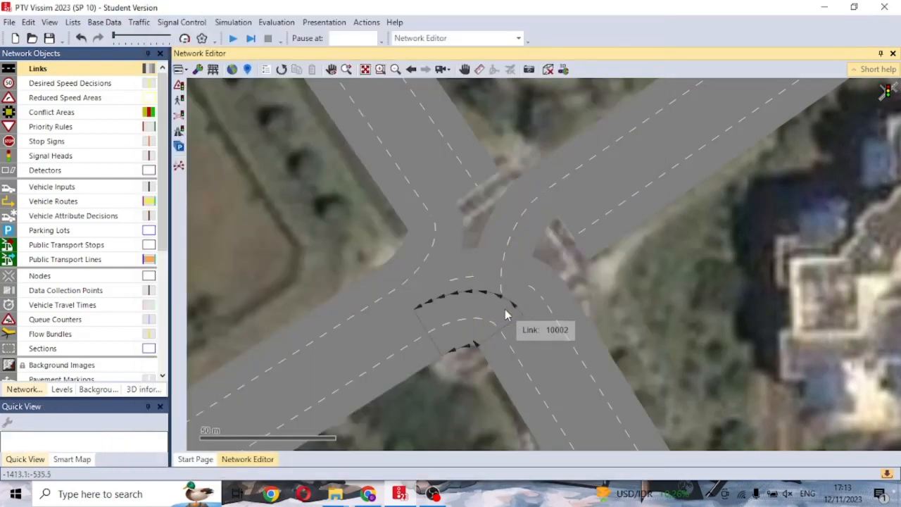
{"action": "left_click", "coordinate": [510, 266]}
{"action": "left_click_drag", "start_coordinate": [506, 308], "coordinate": [500, 305]}
{"action": "left_click", "coordinate": [681, 295]}
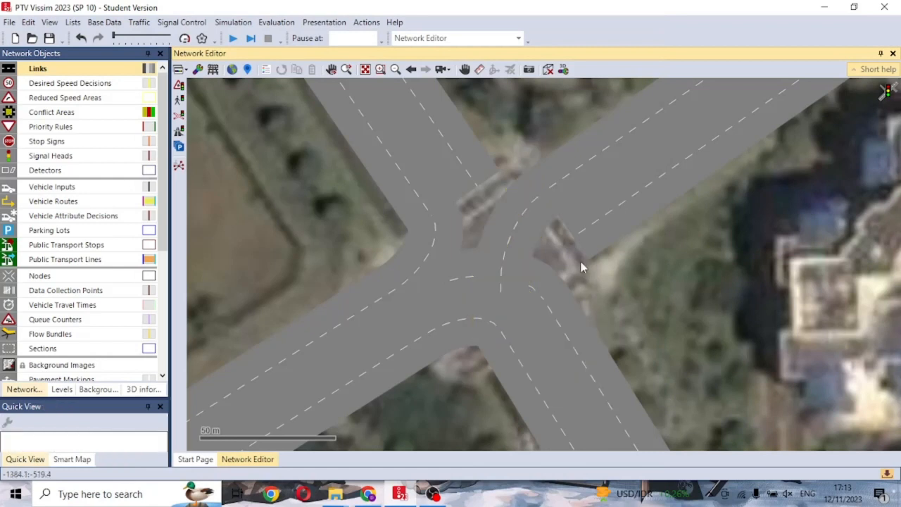
{"action": "left_click", "coordinate": [579, 220]}
{"action": "left_click", "coordinate": [558, 294]}
{"action": "left_click", "coordinate": [578, 221]}
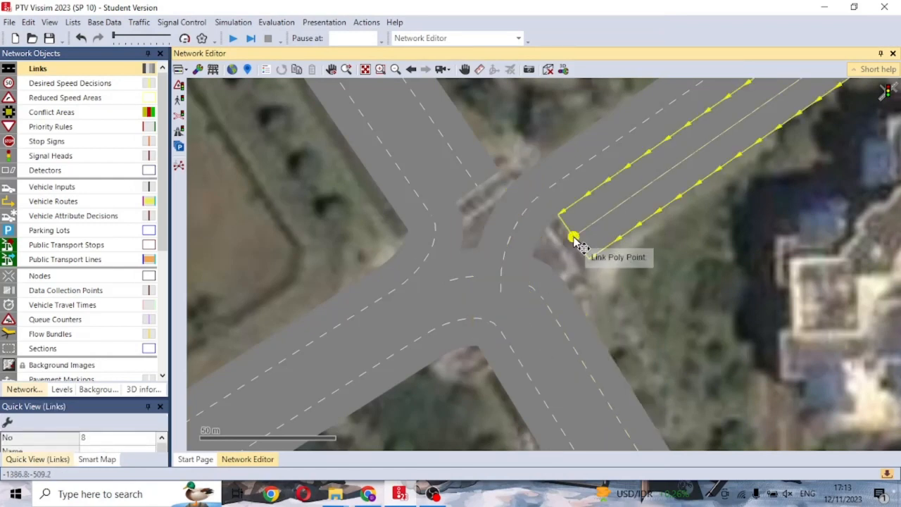
{"action": "mouse_move", "coordinate": [572, 244]}
{"action": "left_mouse_down"}
{"action": "mouse_move", "coordinate": [541, 292]}
{"action": "mouse_move", "coordinate": [552, 252]}
{"action": "left_mouse_up"}
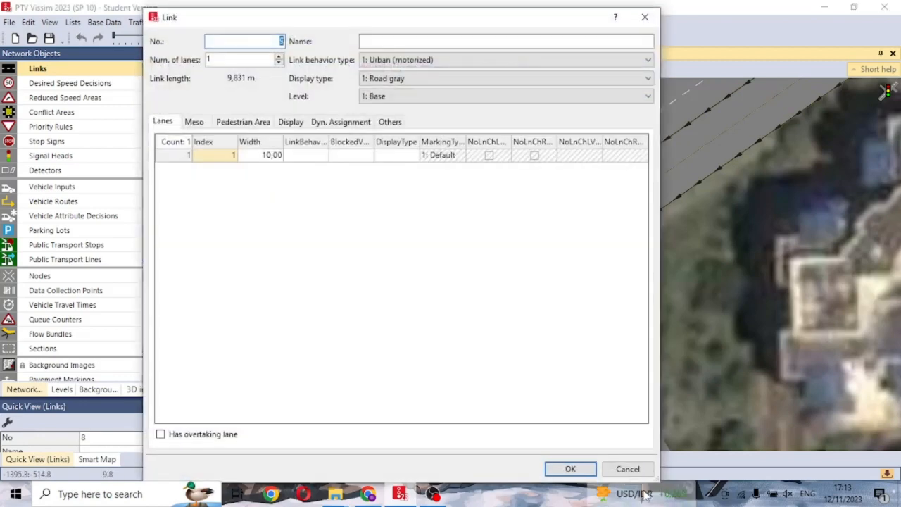
{"action": "left_click", "coordinate": [627, 469]}
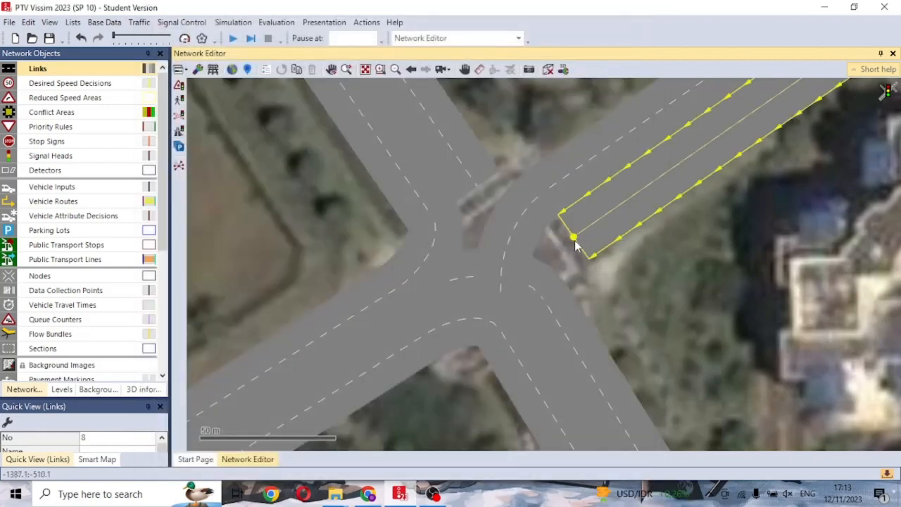
{"action": "left_click_drag", "start_coordinate": [573, 238], "coordinate": [491, 341]}
{"action": "left_click_drag", "start_coordinate": [510, 299], "coordinate": [542, 254]}
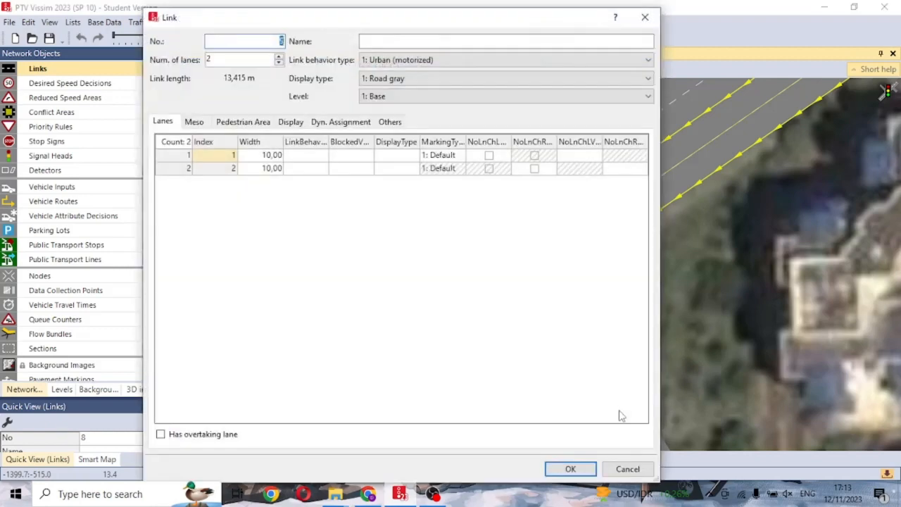
{"action": "left_click", "coordinate": [626, 467]}
{"action": "left_click", "coordinate": [541, 314]}
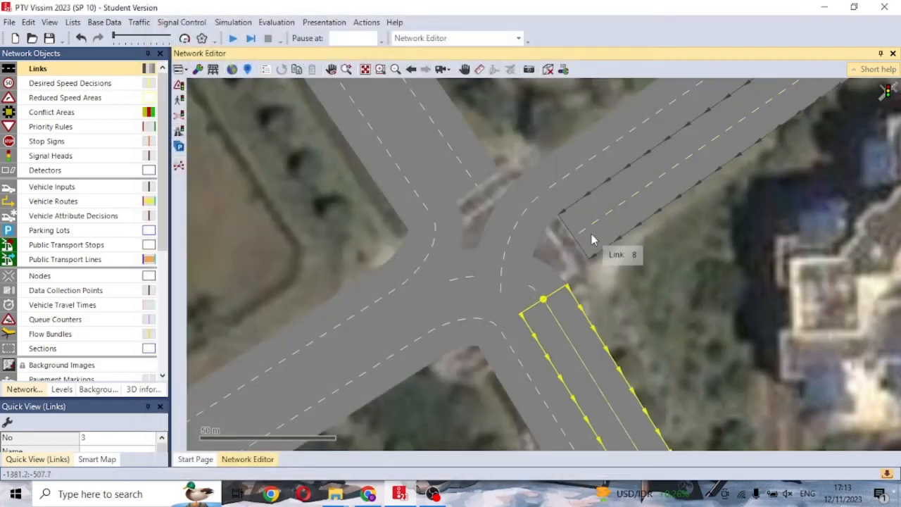
- Create a curved two-lane connector about 60 m long from the end of link 1 to the start of link 5
{"action": "left_click", "coordinate": [476, 187]}
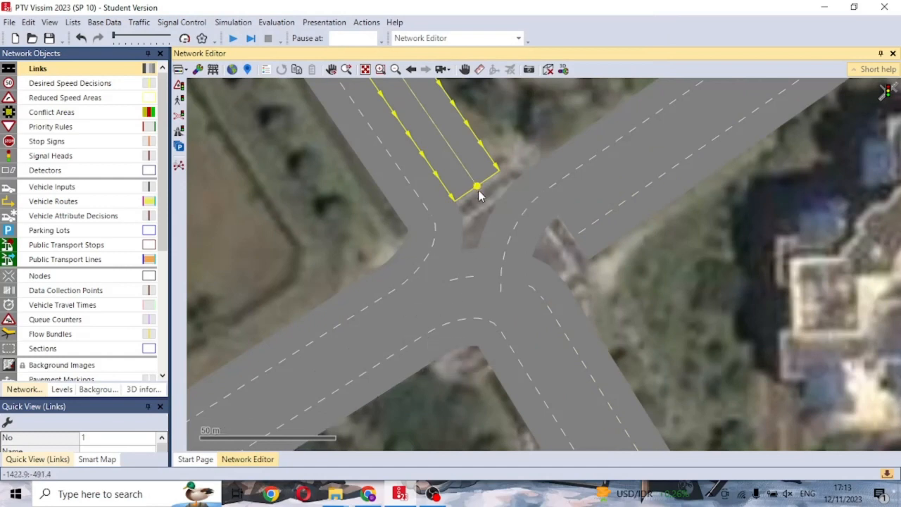
{"action": "mouse_move", "coordinate": [477, 188]}
{"action": "left_mouse_down"}
{"action": "mouse_move", "coordinate": [499, 302]}
{"action": "mouse_move", "coordinate": [460, 340]}
{"action": "mouse_move", "coordinate": [476, 171]}
{"action": "left_mouse_up"}
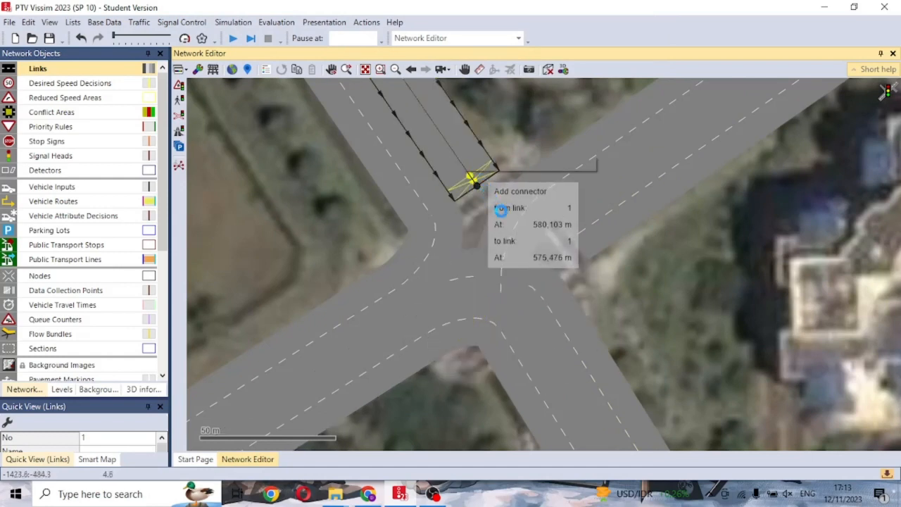
{"action": "left_click_drag", "start_coordinate": [500, 208], "coordinate": [499, 208]}
{"action": "left_click", "coordinate": [823, 466]}
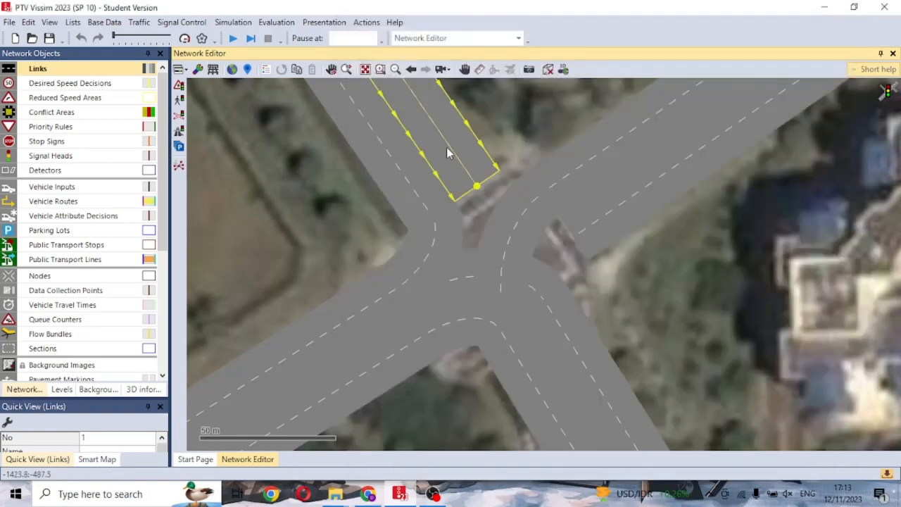
{"action": "left_click_drag", "start_coordinate": [479, 191], "coordinate": [427, 343]}
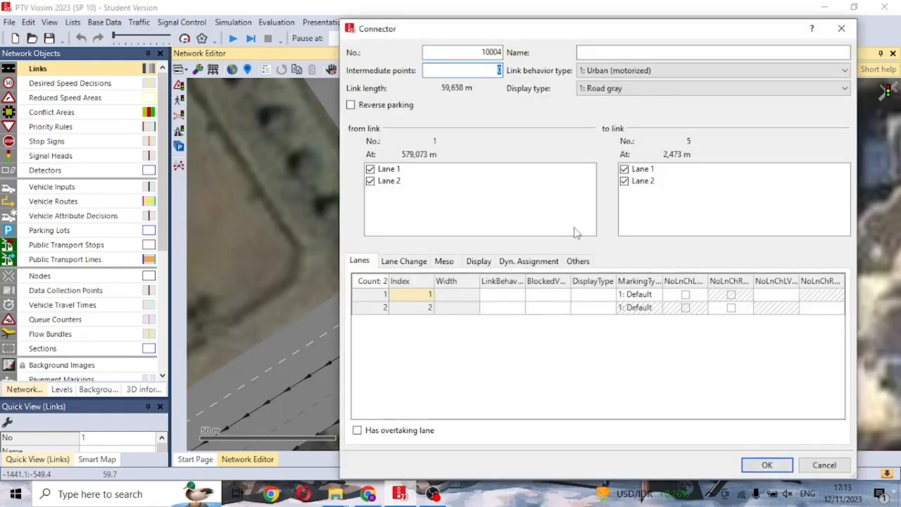
{"action": "left_click", "coordinate": [760, 463]}
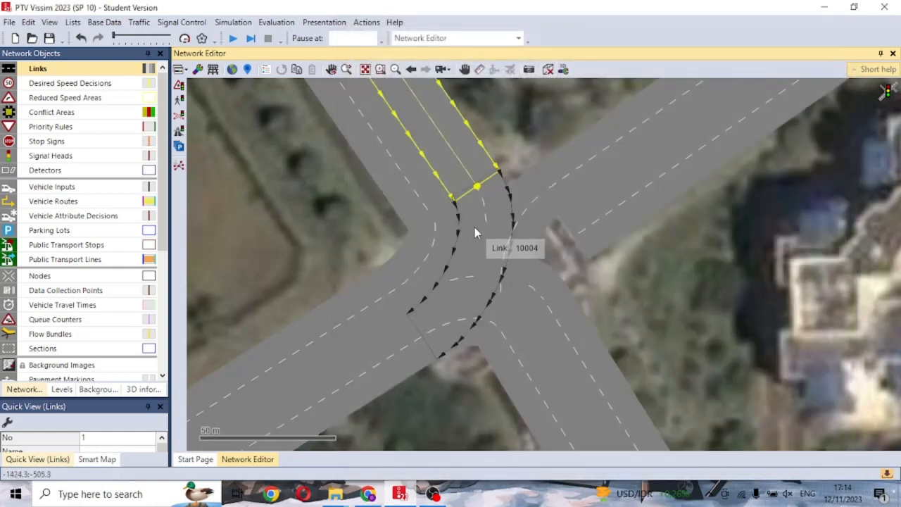
{"action": "left_click", "coordinate": [475, 227]}
{"action": "key", "text": "Delete"}
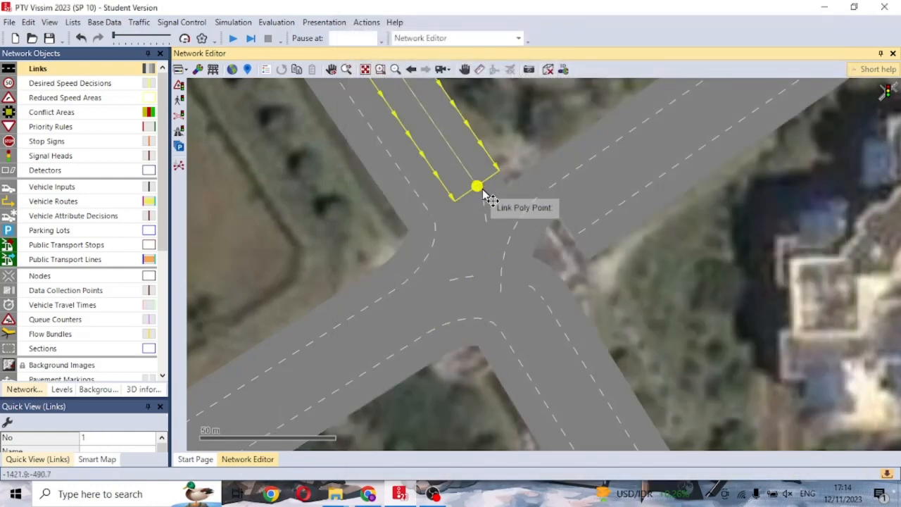
- Create a two-lane connector about 29 m long from the end of link 1 to the start of link 7, with 7 intermediate points
{"action": "left_click_drag", "start_coordinate": [481, 190], "coordinate": [585, 227]}
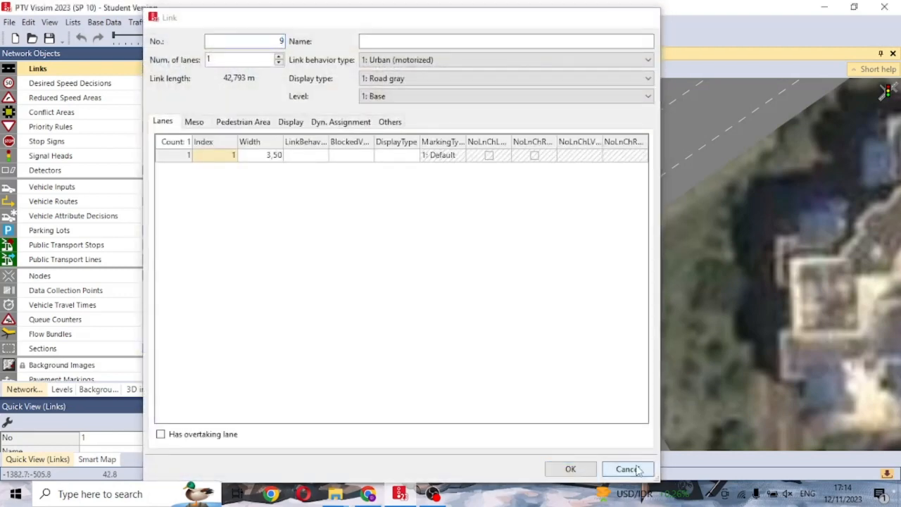
{"action": "left_click", "coordinate": [625, 466]}
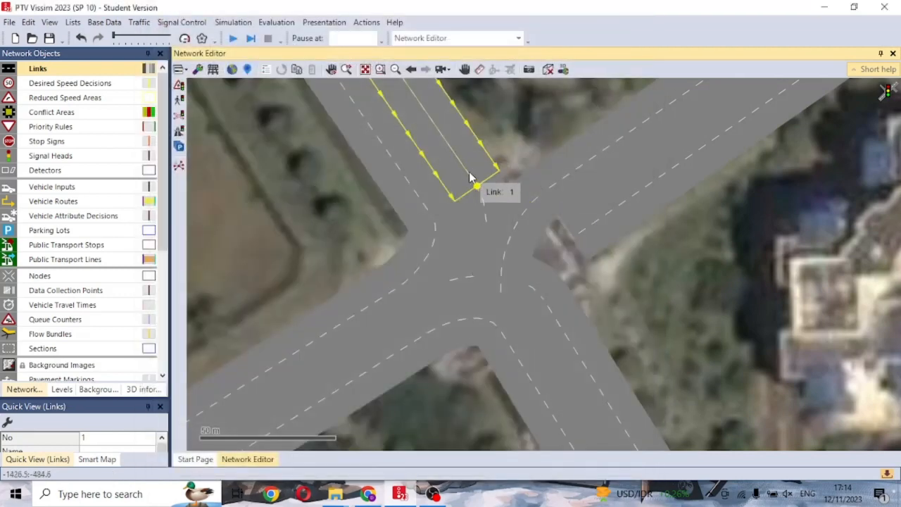
{"action": "left_click_drag", "start_coordinate": [469, 175], "coordinate": [547, 194]}
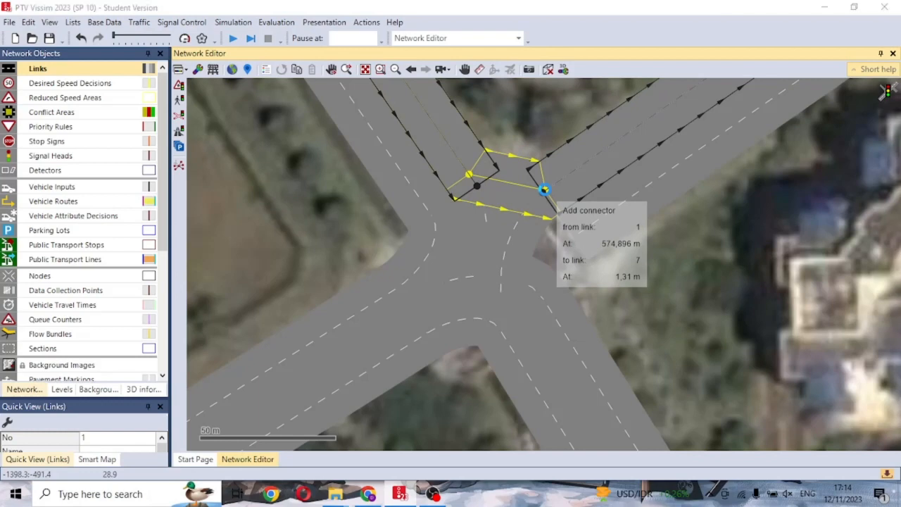
{"action": "left_click_drag", "start_coordinate": [544, 188], "coordinate": [545, 190]}
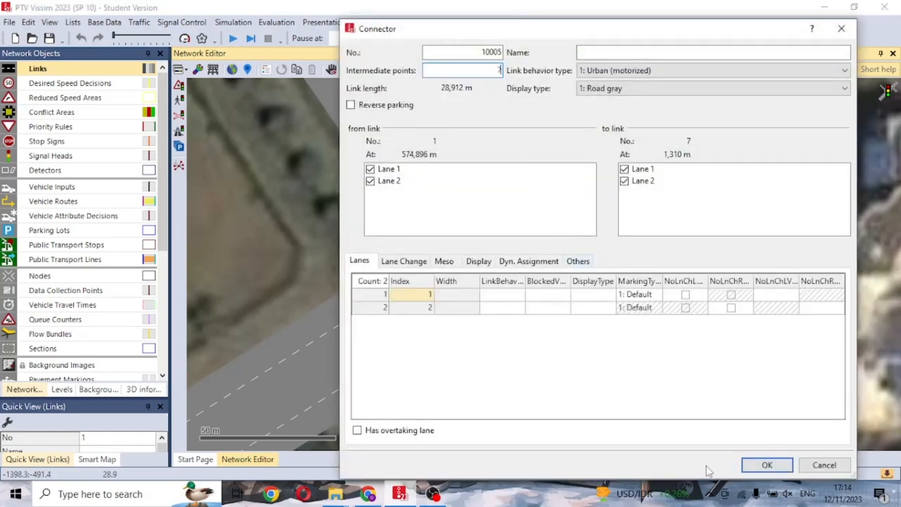
{"action": "left_click", "coordinate": [767, 465]}
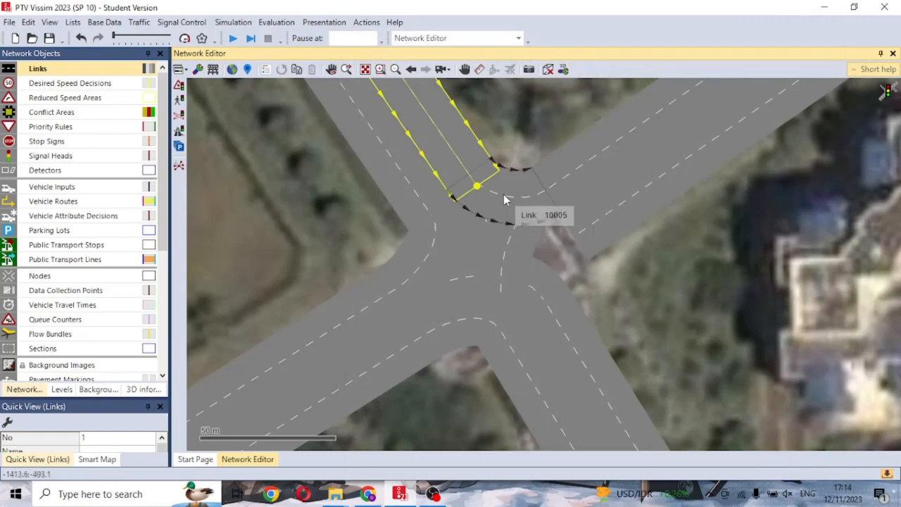
- Create a two-lane connector about 35 m long from the end of link 8 to the start of link 3, with 7 intermediate points
{"action": "left_click", "coordinate": [606, 198]}
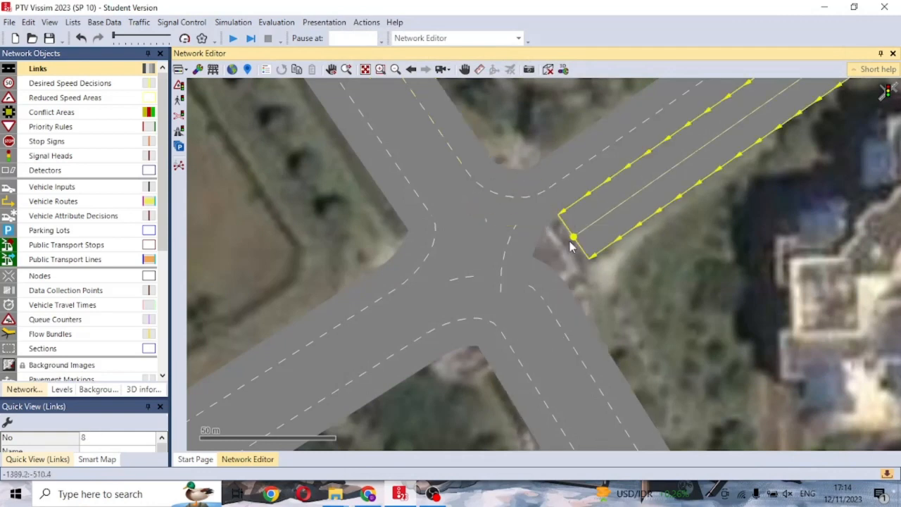
{"action": "mouse_move", "coordinate": [576, 239]}
{"action": "left_mouse_down"}
{"action": "mouse_move", "coordinate": [546, 315]}
{"action": "mouse_move", "coordinate": [538, 306]}
{"action": "left_mouse_up"}
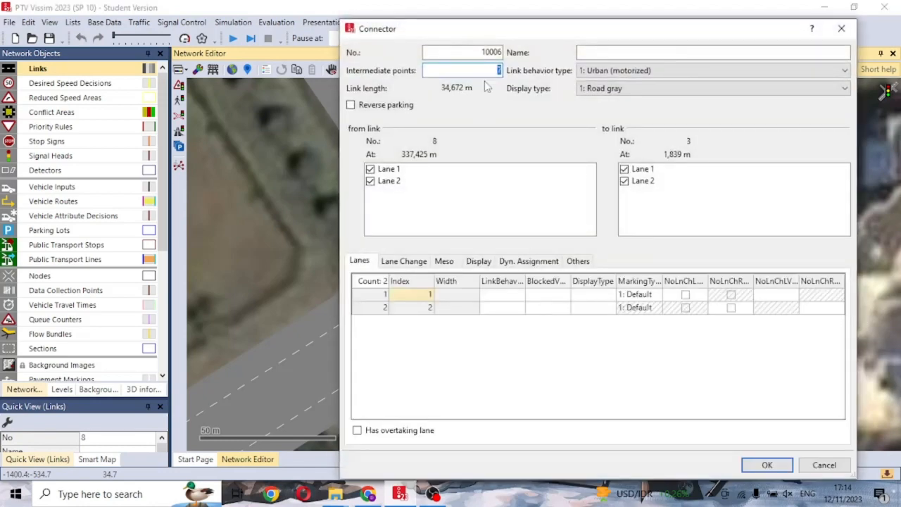
{"action": "left_click", "coordinate": [750, 466]}
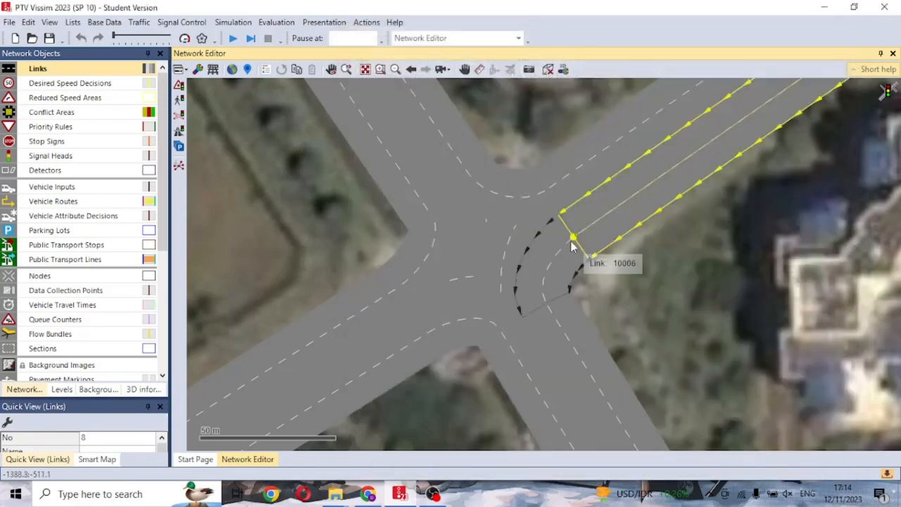
{"action": "left_click", "coordinate": [664, 296]}
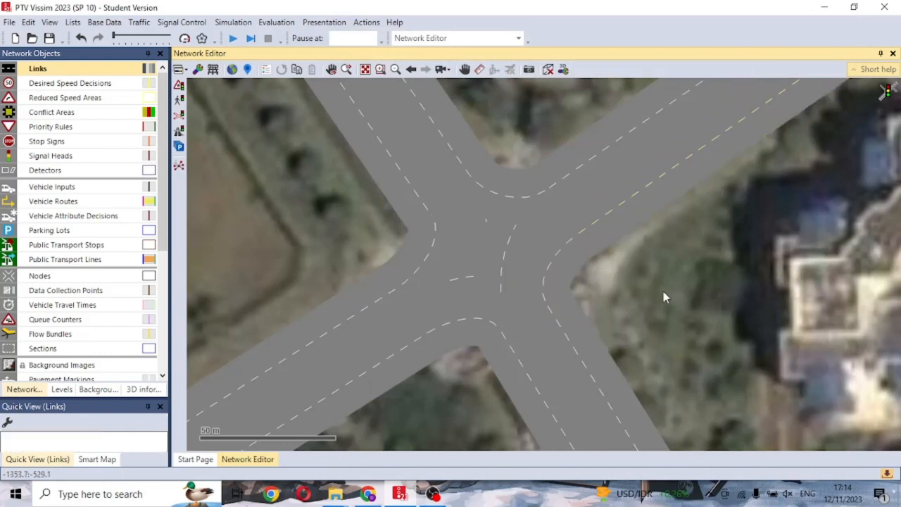
- Create a curved two-lane connector about 54 m long from the end of link 8 to the start of link 2
{"action": "left_click", "coordinate": [585, 224]}
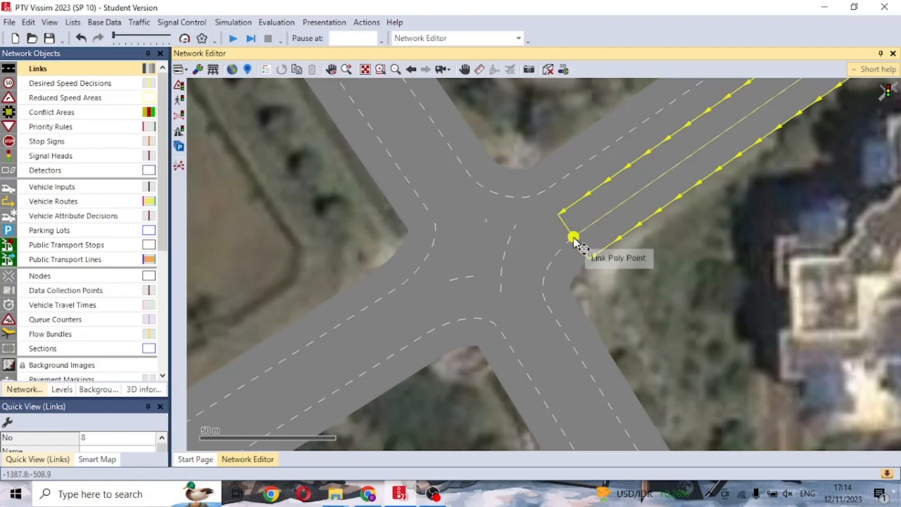
{"action": "mouse_move", "coordinate": [574, 239]}
{"action": "left_mouse_down"}
{"action": "mouse_move", "coordinate": [490, 242]}
{"action": "mouse_move", "coordinate": [419, 200]}
{"action": "mouse_move", "coordinate": [429, 203]}
{"action": "left_mouse_up"}
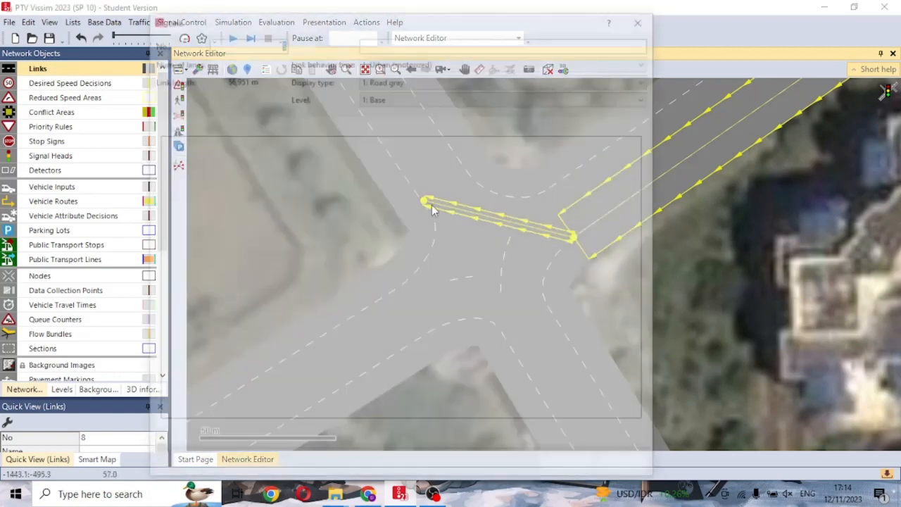
{"action": "left_click", "coordinate": [629, 469]}
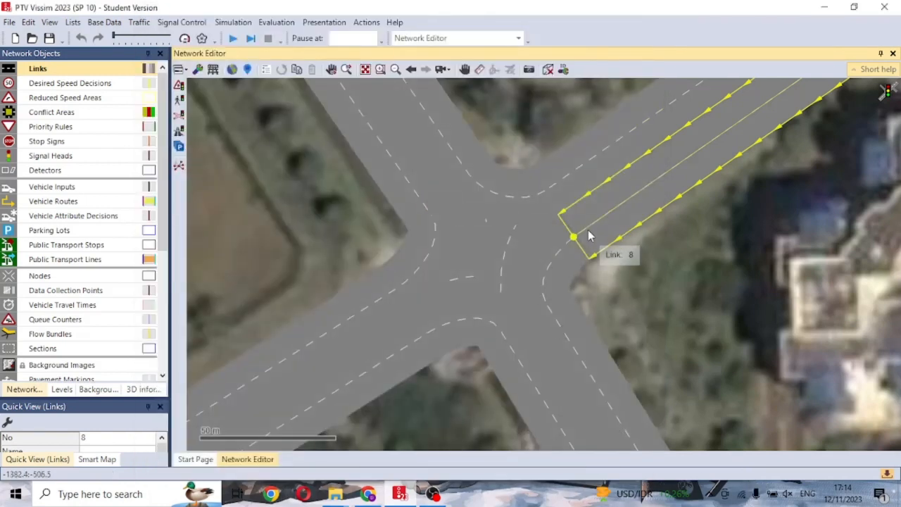
{"action": "left_click_drag", "start_coordinate": [566, 246], "coordinate": [430, 214]}
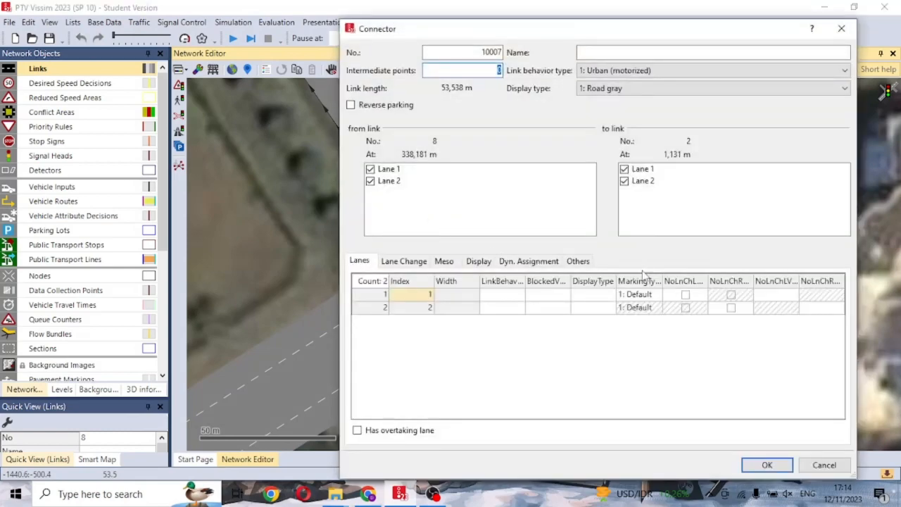
{"action": "left_click", "coordinate": [756, 462]}
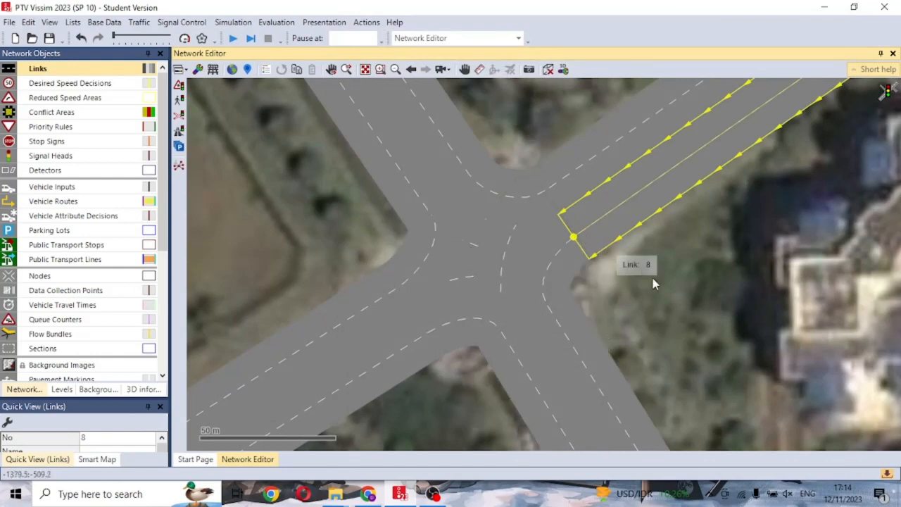
- Examine the aerial background around the neighbouring intersection at the far end of link 7 and the road continuing beyond it
{"action": "scroll", "coordinate": [501, 253], "scroll_direction": "down", "scroll_amount": 4}
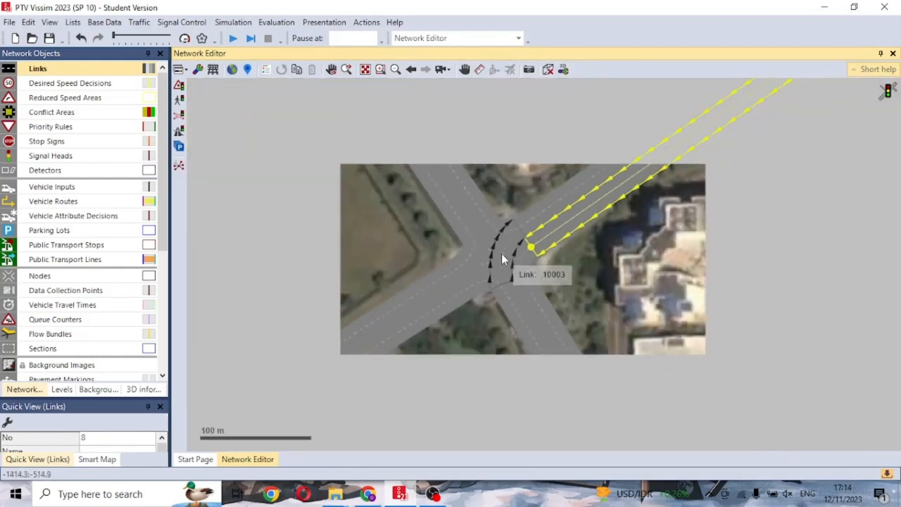
{"action": "scroll", "coordinate": [528, 257], "scroll_direction": "down", "scroll_amount": 2}
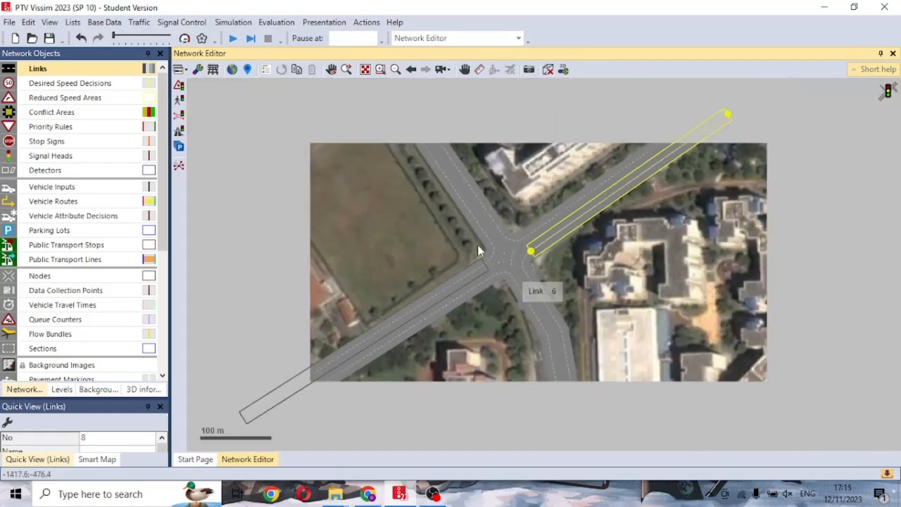
{"action": "left_click", "coordinate": [709, 193]}
{"action": "left_click_drag", "start_coordinate": [715, 186], "coordinate": [498, 318]}
{"action": "scroll", "coordinate": [499, 318], "scroll_direction": "up", "scroll_amount": 3}
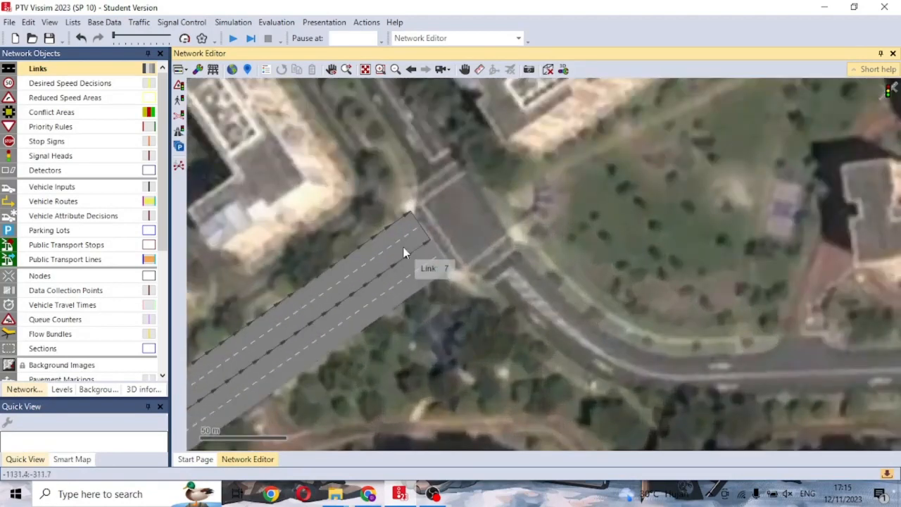
{"action": "left_click", "coordinate": [422, 256]}
{"action": "left_click", "coordinate": [541, 278]}
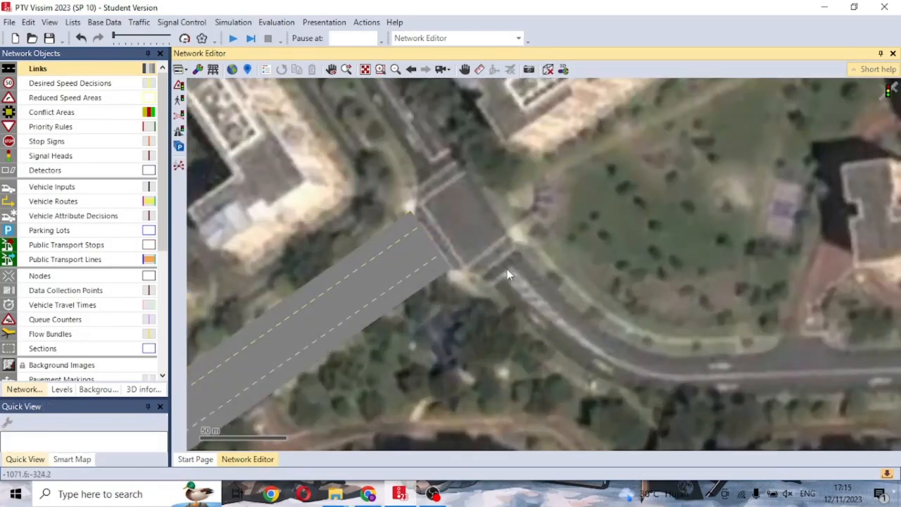
{"action": "left_click_drag", "start_coordinate": [663, 328], "coordinate": [517, 283]}
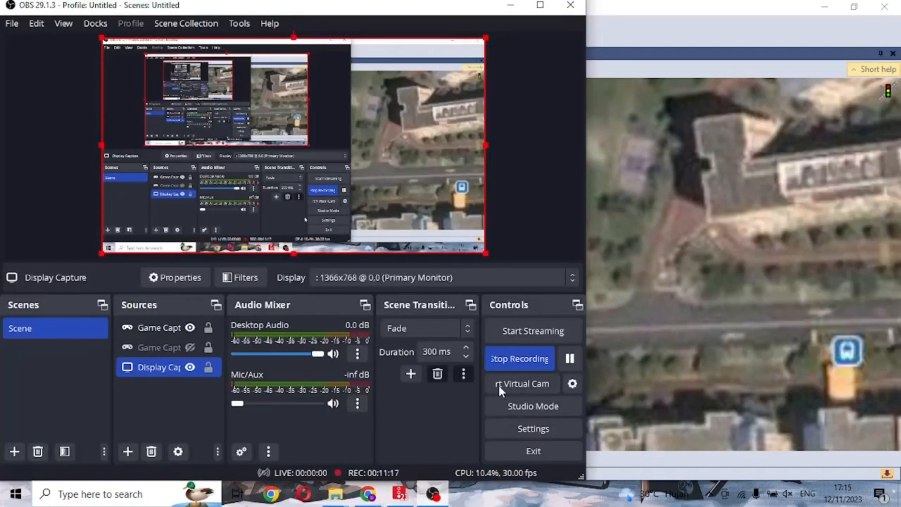
- Switch back to PTV Vissim and draw a link about 218 m long from the intersection beyond link 7 along the southeast road
{"action": "left_click", "coordinate": [655, 14]}
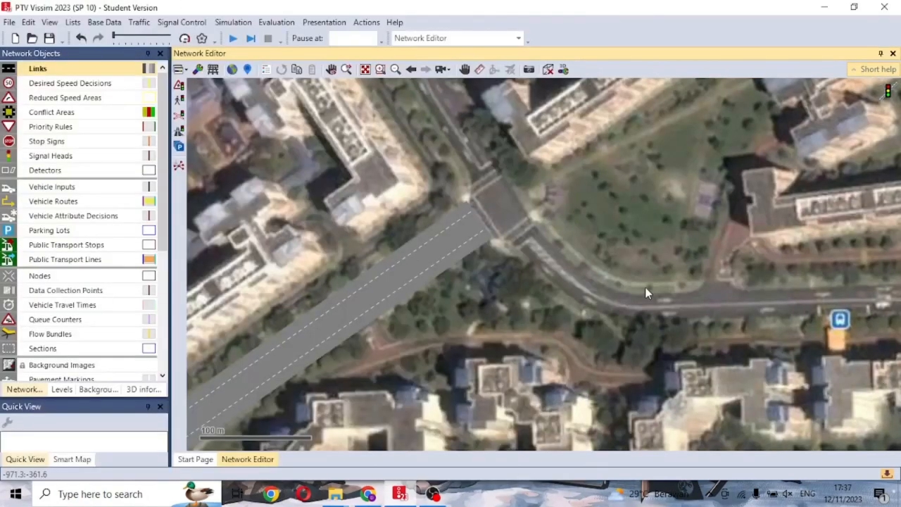
{"action": "scroll", "coordinate": [644, 287], "scroll_direction": "up", "scroll_amount": 2}
{"action": "scroll", "coordinate": [517, 225], "scroll_direction": "up", "scroll_amount": 1}
{"action": "left_click_drag", "start_coordinate": [506, 207], "coordinate": [462, 230]}
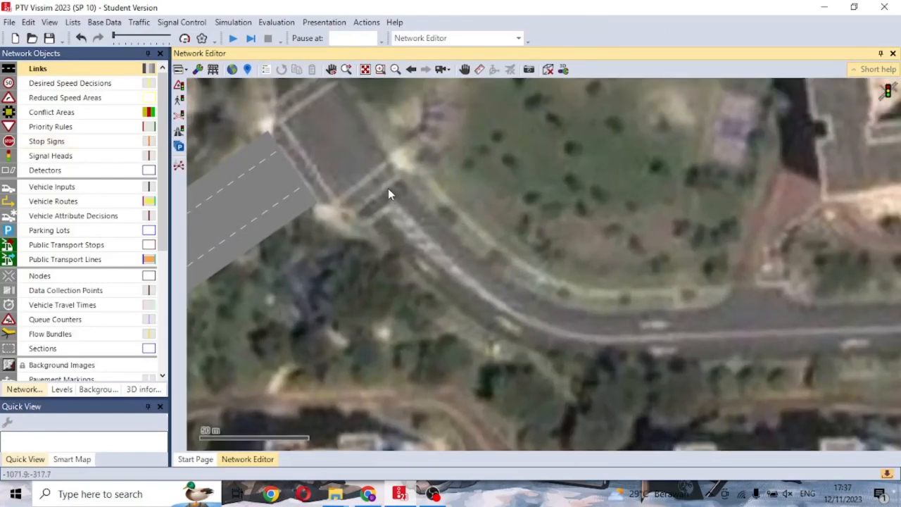
{"action": "left_click_drag", "start_coordinate": [386, 173], "coordinate": [832, 322]}
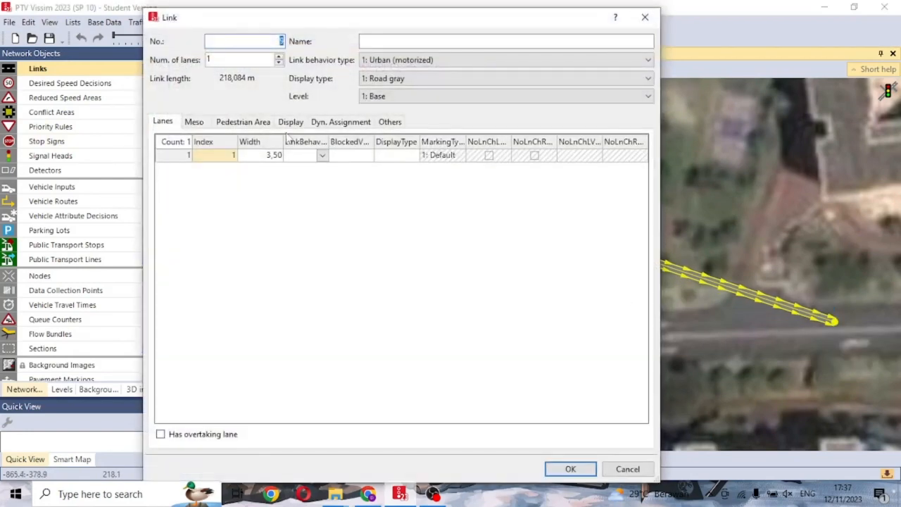
- Give the new southeast link two 10 m wide lanes, including an overtaking lane
{"action": "left_click", "coordinate": [276, 159]}
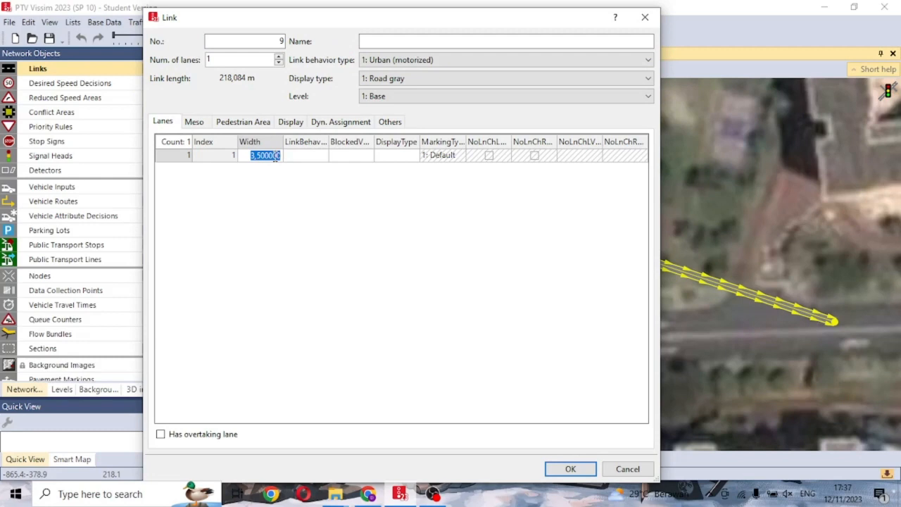
{"action": "type", "text": "10"}
{"action": "left_click", "coordinate": [279, 58]}
{"action": "left_click", "coordinate": [279, 58]}
{"action": "left_click", "coordinate": [279, 63]}
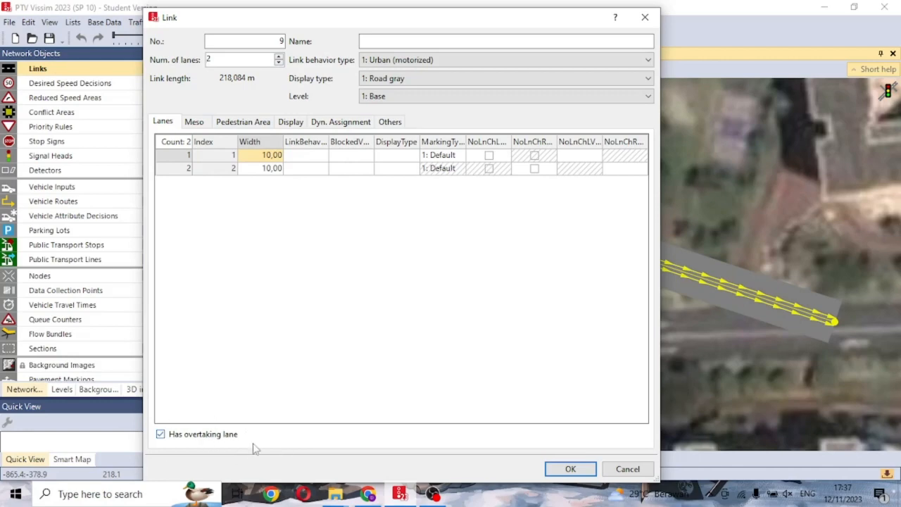
{"action": "left_click", "coordinate": [588, 473]}
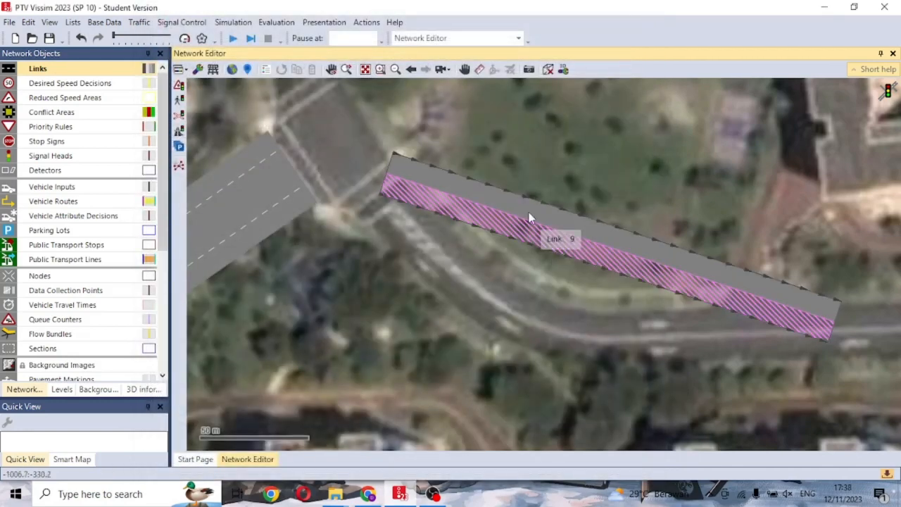
- Bend link 9 along the road's curve with three intermediate points and adjust its start point at the intersection
{"action": "double_click", "coordinate": [558, 232]}
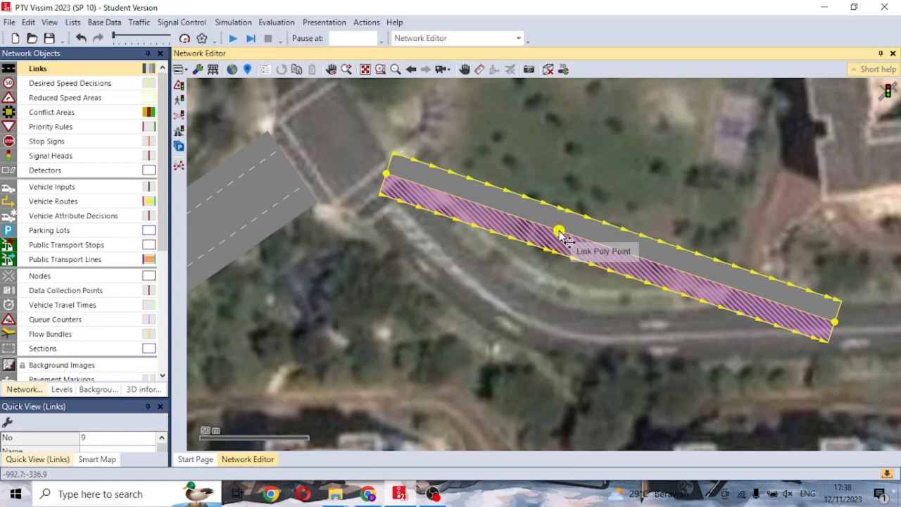
{"action": "left_click_drag", "start_coordinate": [560, 234], "coordinate": [541, 314]}
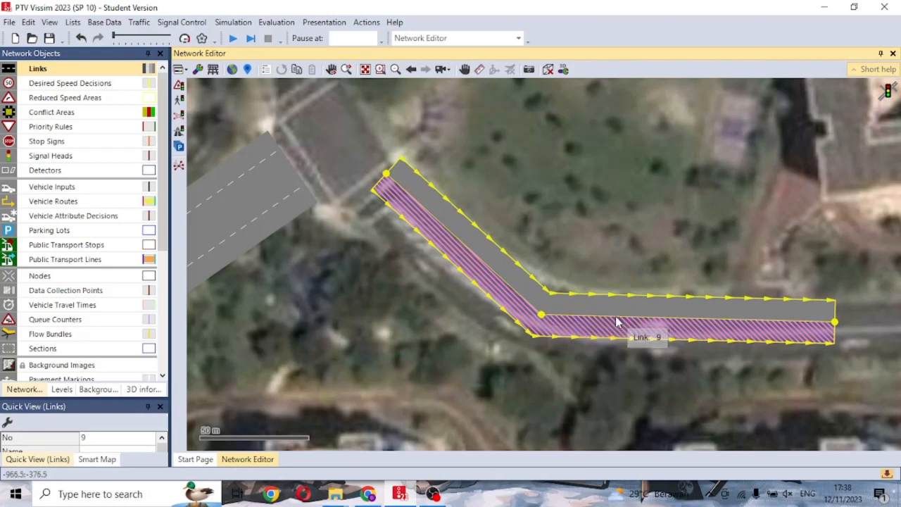
{"action": "double_click", "coordinate": [575, 316]}
{"action": "left_click_drag", "start_coordinate": [576, 317], "coordinate": [575, 321]}
{"action": "right_click", "coordinate": [513, 289]}
{"action": "left_click_drag", "start_coordinate": [514, 289], "coordinate": [512, 295]}
{"action": "left_click", "coordinate": [705, 394]}
{"action": "left_click", "coordinate": [722, 313]}
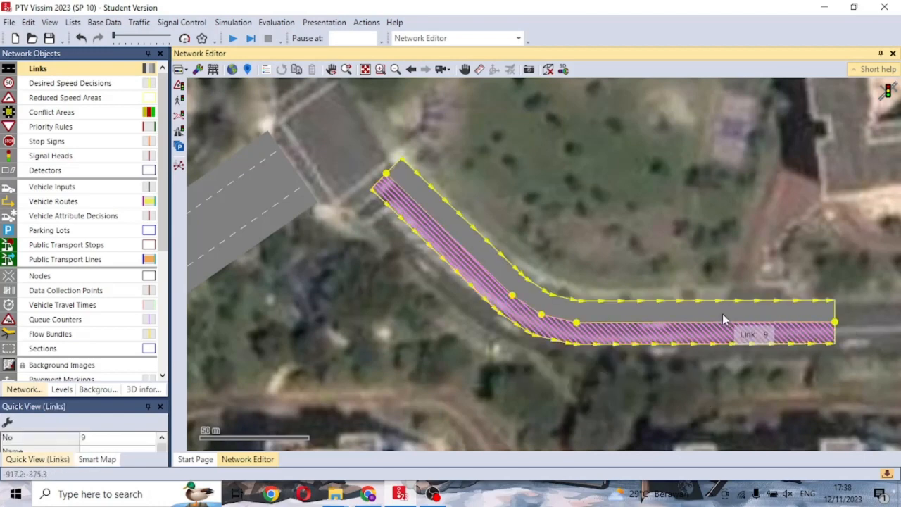
{"action": "right_click", "coordinate": [719, 315]}
{"action": "key", "text": "Escape"}
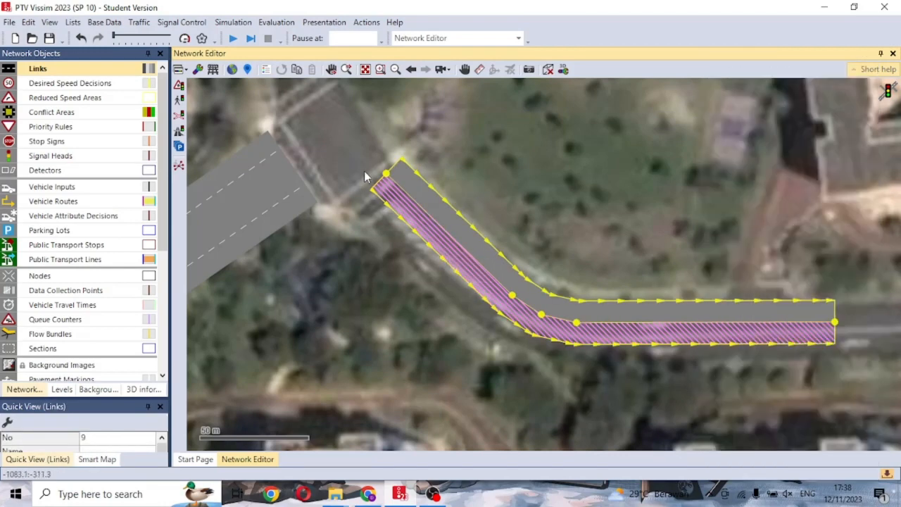
{"action": "left_click_drag", "start_coordinate": [385, 173], "coordinate": [392, 170]}
- Generate the opposite-direction link for link 9
{"action": "right_click", "coordinate": [643, 313]}
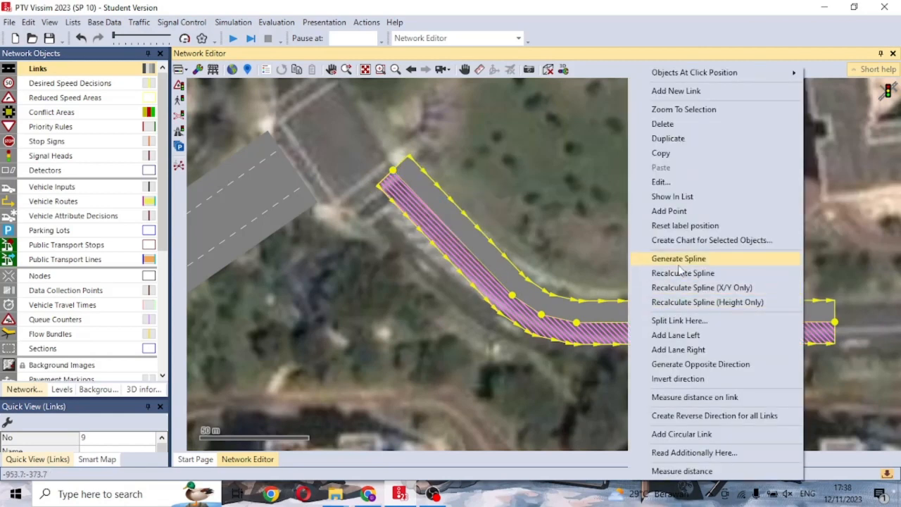
{"action": "left_click", "coordinate": [707, 365]}
{"action": "left_click", "coordinate": [454, 273]}
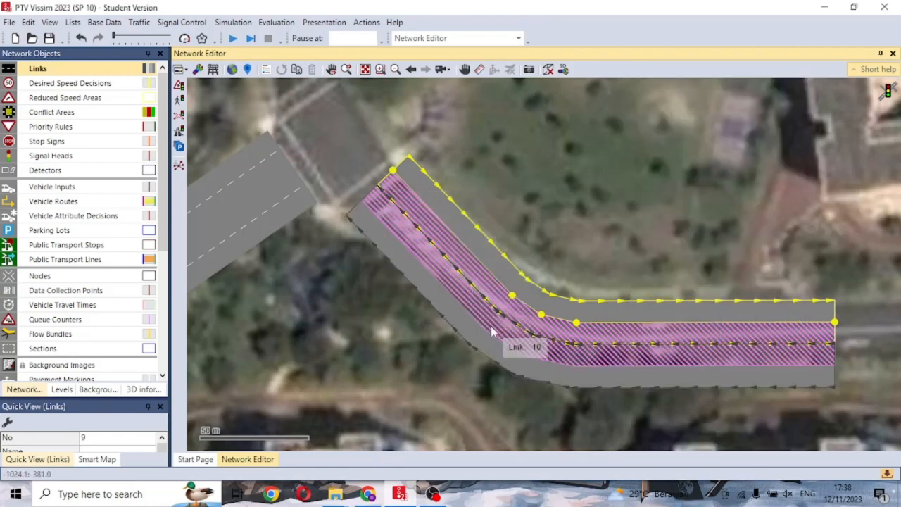
- Select links 9 and 10 together and shift and rotate them to fit the curved road in the aerial image
{"action": "left_click_drag", "start_coordinate": [494, 332], "coordinate": [486, 325]}
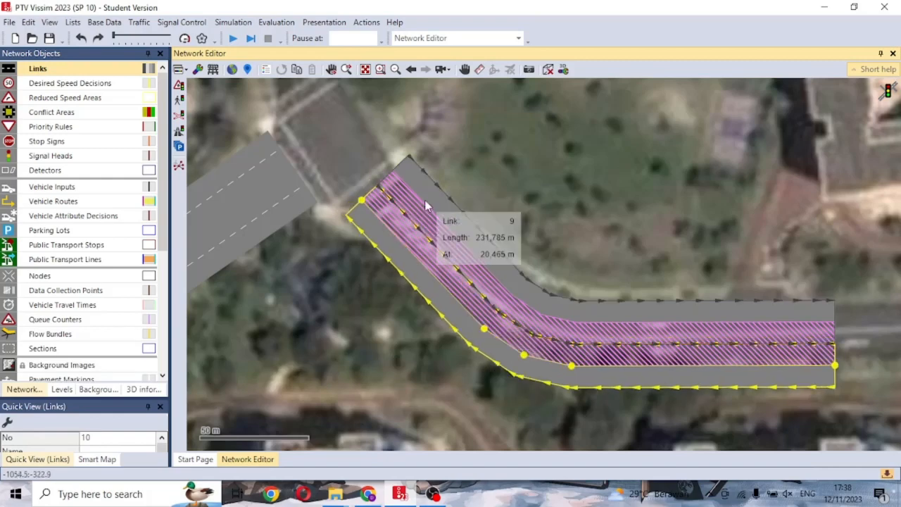
{"action": "left_click", "coordinate": [424, 204]}
{"action": "left_click", "coordinate": [370, 200], "text": "ctrl"}
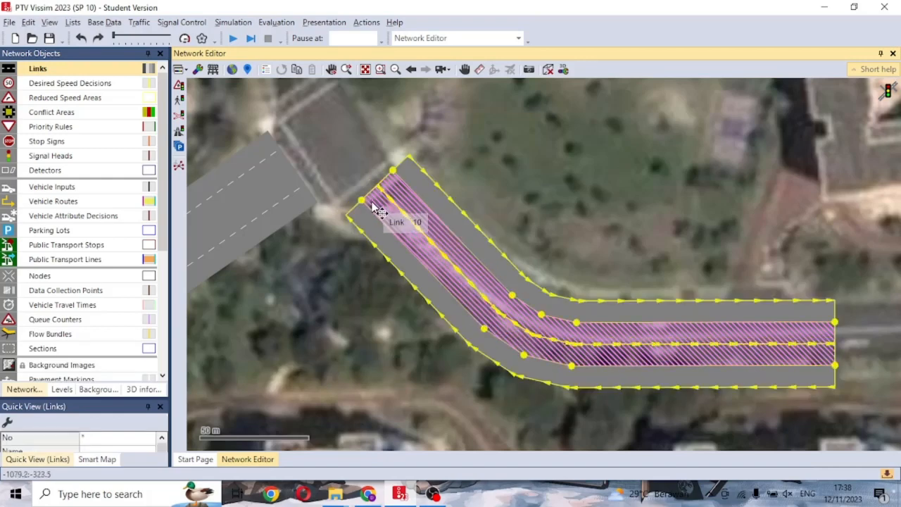
{"action": "left_click_drag", "start_coordinate": [382, 187], "coordinate": [385, 186]}
{"action": "left_click_drag", "start_coordinate": [487, 248], "coordinate": [475, 257]}
{"action": "left_click_drag", "start_coordinate": [382, 202], "coordinate": [395, 187]}
{"action": "left_click_drag", "start_coordinate": [511, 268], "coordinate": [485, 264]}
{"action": "mouse_move", "coordinate": [369, 192]}
{"action": "left_mouse_down"}
{"action": "mouse_move", "coordinate": [370, 183]}
{"action": "mouse_move", "coordinate": [381, 189]}
{"action": "left_mouse_up"}
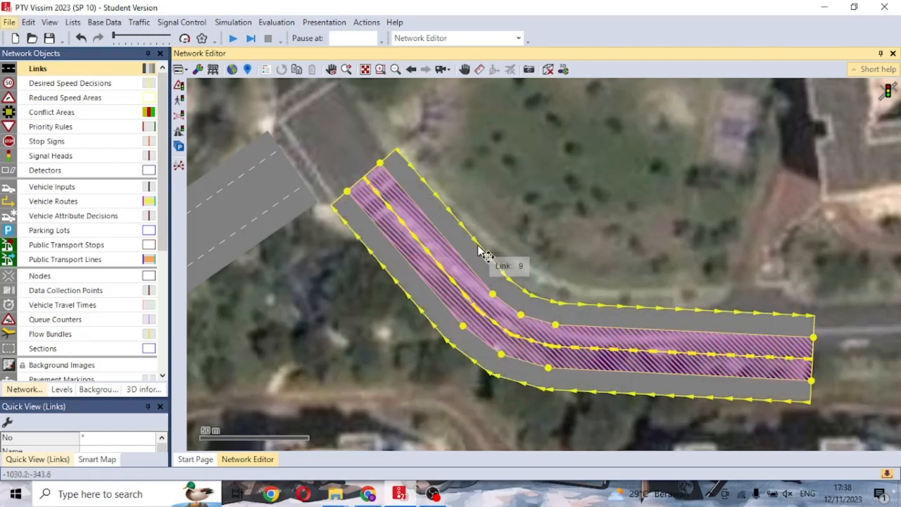
{"action": "left_click_drag", "start_coordinate": [478, 252], "coordinate": [485, 268]}
{"action": "left_click", "coordinate": [500, 151]}
- Draw a single-lane link about 303 m long from the intersection along the northwest road, with a lane width of 10 m
{"action": "left_click_drag", "start_coordinate": [379, 132], "coordinate": [569, 325]}
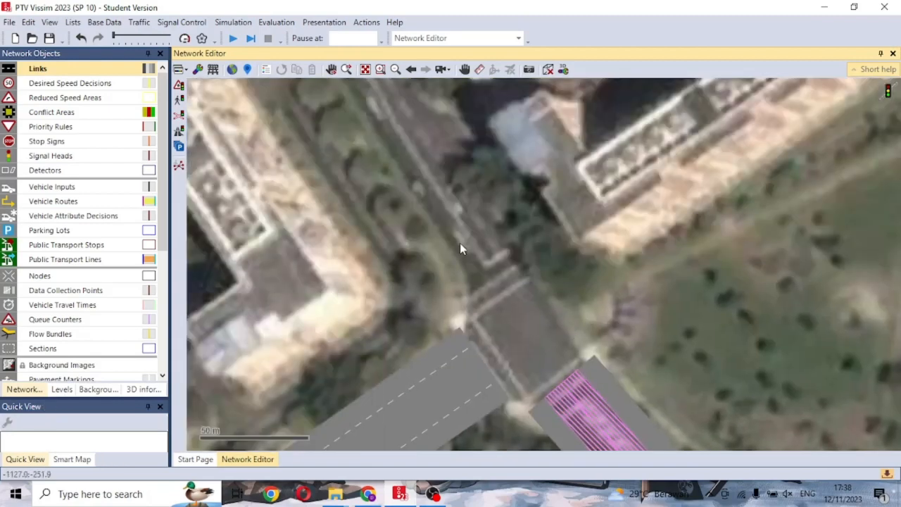
{"action": "left_click_drag", "start_coordinate": [461, 246], "coordinate": [526, 329]}
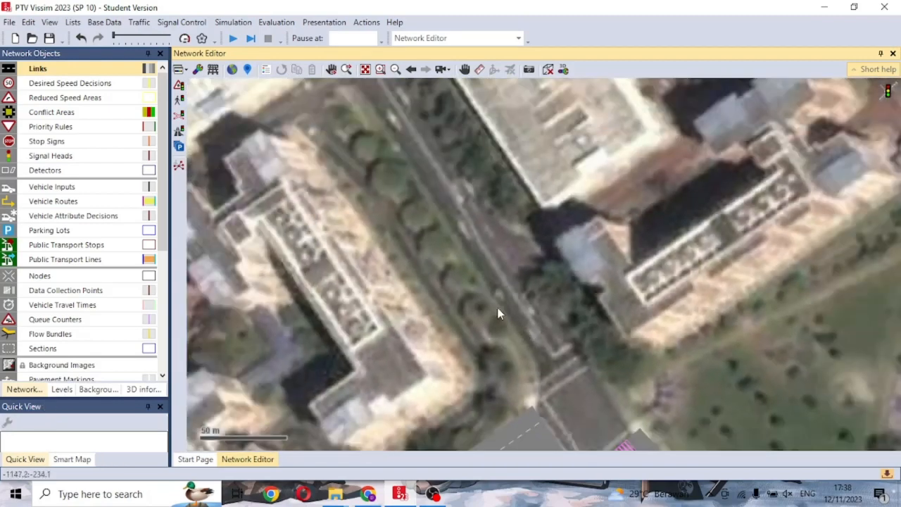
{"action": "scroll", "coordinate": [498, 310], "scroll_direction": "down", "scroll_amount": 1}
{"action": "mouse_move", "coordinate": [531, 343]}
{"action": "left_mouse_down"}
{"action": "mouse_move", "coordinate": [546, 369]}
{"action": "mouse_move", "coordinate": [378, 77]}
{"action": "mouse_move", "coordinate": [428, 214]}
{"action": "mouse_move", "coordinate": [401, 173]}
{"action": "left_mouse_up"}
{"action": "scroll", "coordinate": [425, 208], "scroll_direction": "down", "scroll_amount": 1}
{"action": "left_click", "coordinate": [268, 161]}
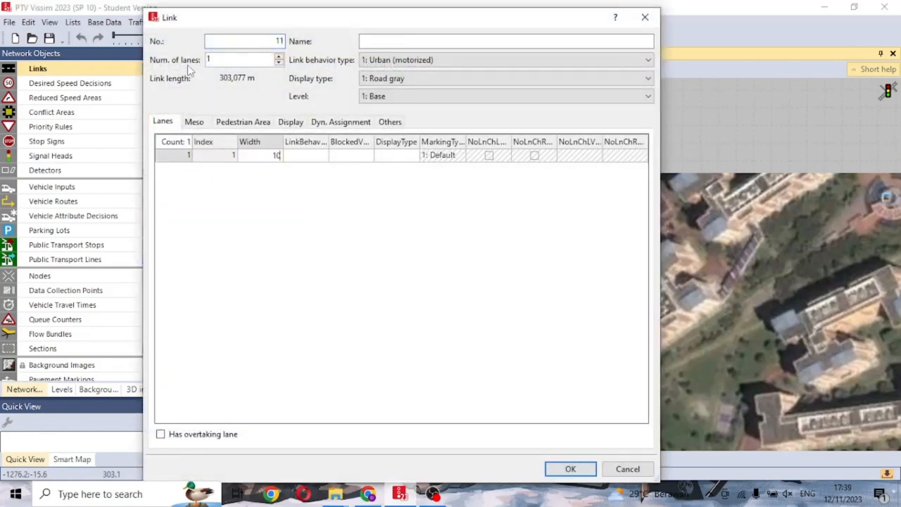
{"action": "type", "text": "10"}
{"action": "left_click", "coordinate": [586, 474]}
- Shift link 11 toward the road's southwest side and generate its opposite-direction link
{"action": "scroll", "coordinate": [516, 335], "scroll_direction": "up", "scroll_amount": 3}
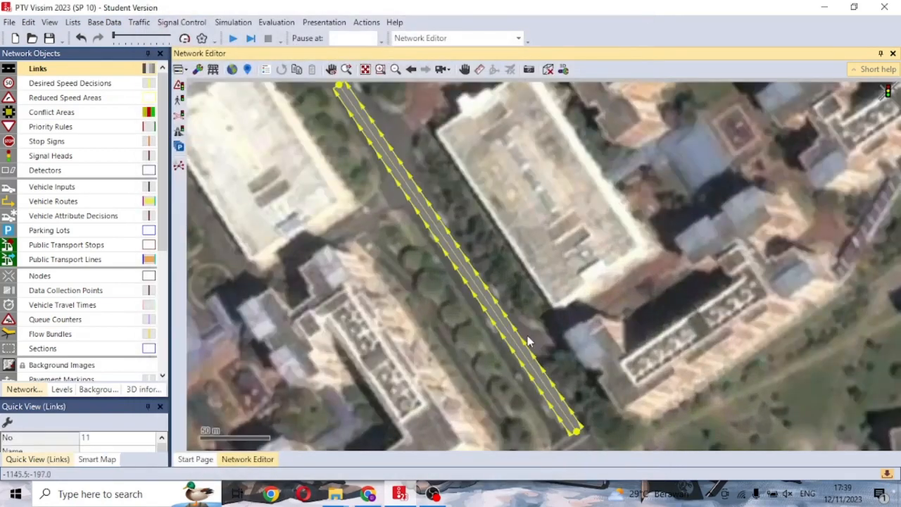
{"action": "left_click_drag", "start_coordinate": [613, 330], "coordinate": [615, 213]}
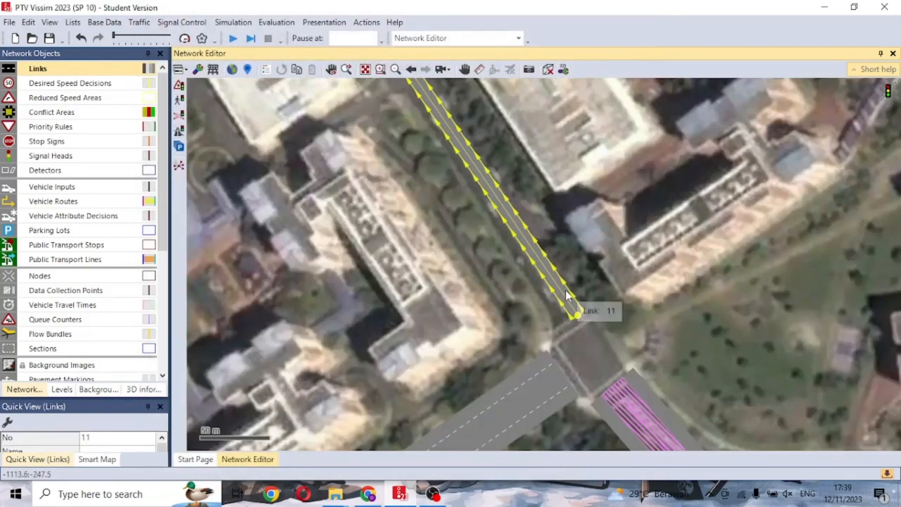
{"action": "left_click_drag", "start_coordinate": [565, 299], "coordinate": [554, 312]}
{"action": "right_click", "coordinate": [548, 308]}
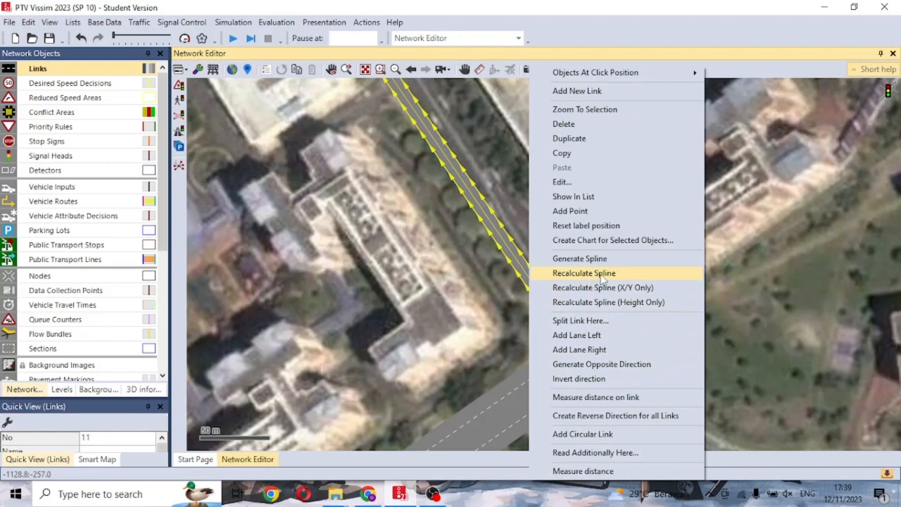
{"action": "left_click", "coordinate": [619, 364]}
{"action": "left_click", "coordinate": [443, 274]}
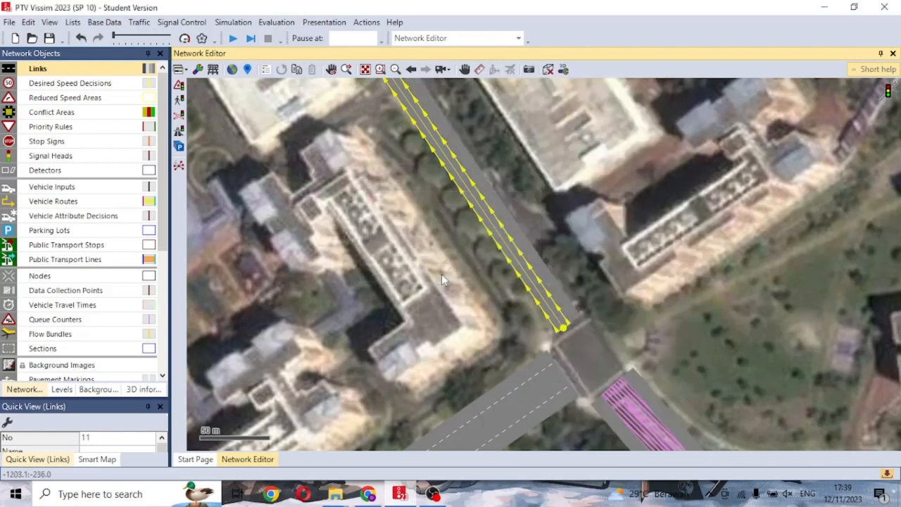
{"action": "left_click", "coordinate": [595, 280]}
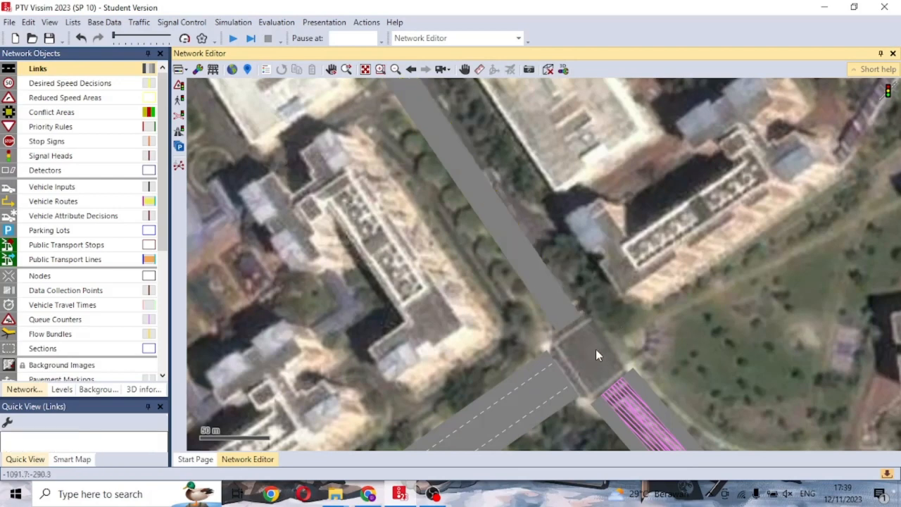
- Fine-tune the position of links 9 and 10 together at the edge of the intersection
{"action": "scroll", "coordinate": [596, 349], "scroll_direction": "up", "scroll_amount": 1}
{"action": "scroll", "coordinate": [661, 288], "scroll_direction": "up", "scroll_amount": 1}
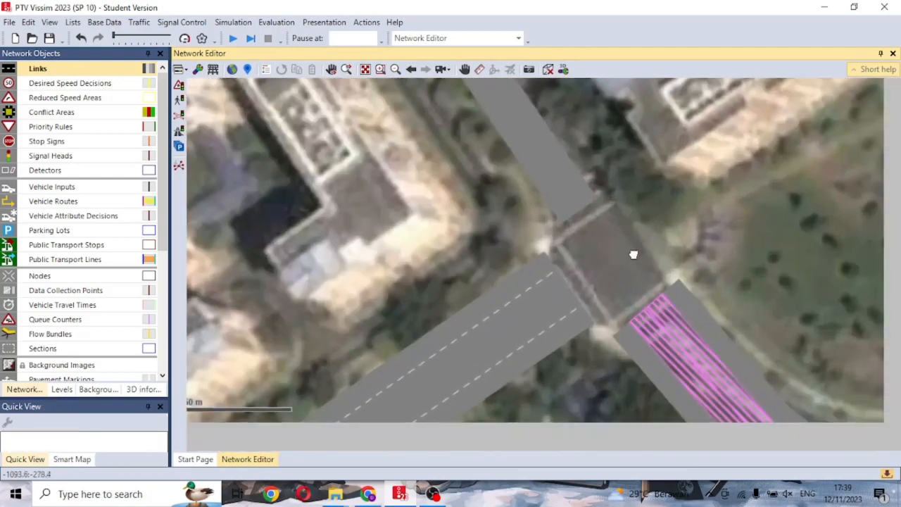
{"action": "left_click", "coordinate": [648, 344]}
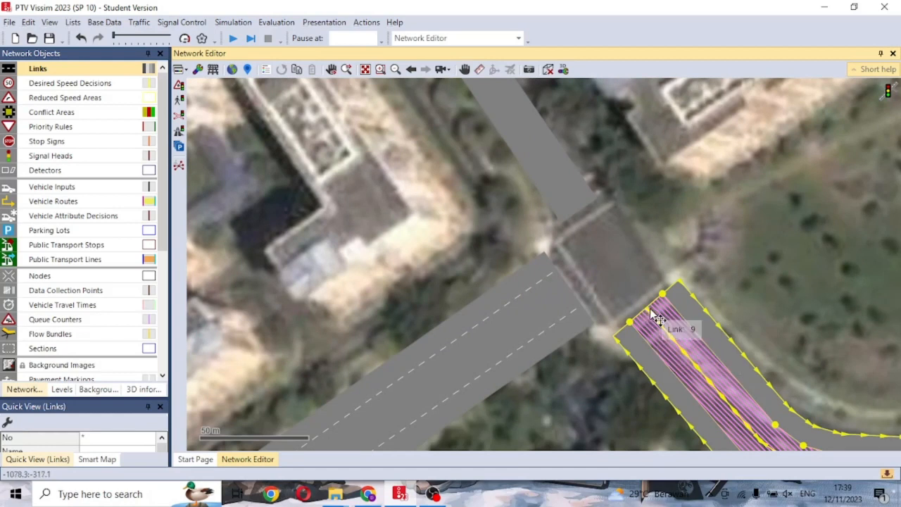
{"action": "left_click_drag", "start_coordinate": [650, 310], "coordinate": [655, 303]}
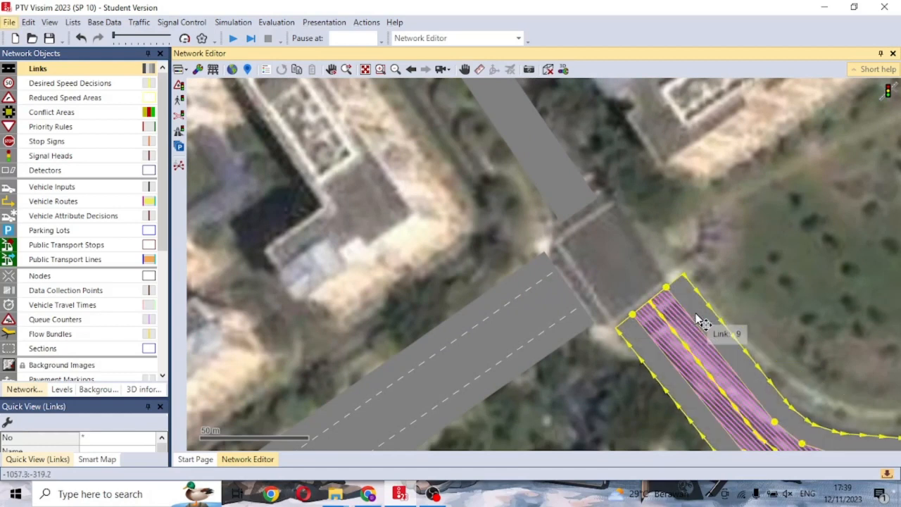
{"action": "left_click_drag", "start_coordinate": [702, 320], "coordinate": [693, 328]}
{"action": "left_click", "coordinate": [774, 231]}
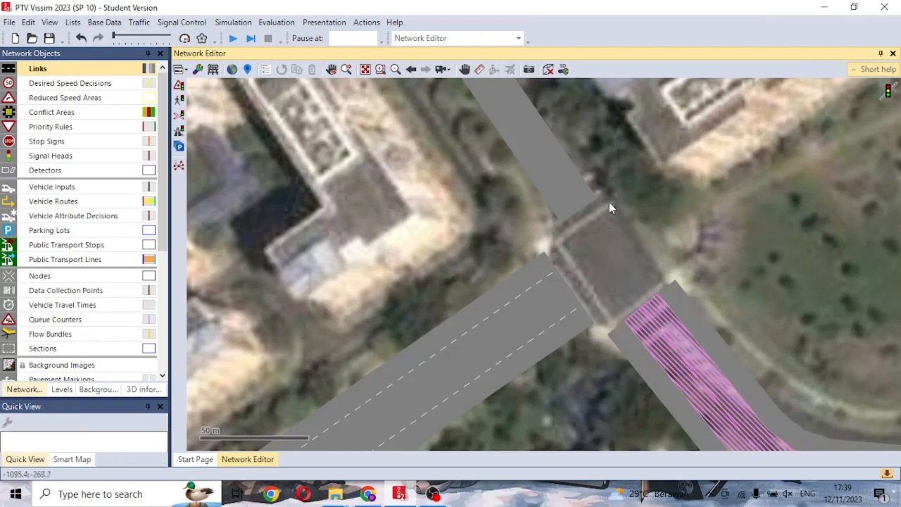
- Create a connector about 23 m long from lane 2 at the end of link 7 to link 11, with 7 intermediate points
{"action": "left_click", "coordinate": [547, 277]}
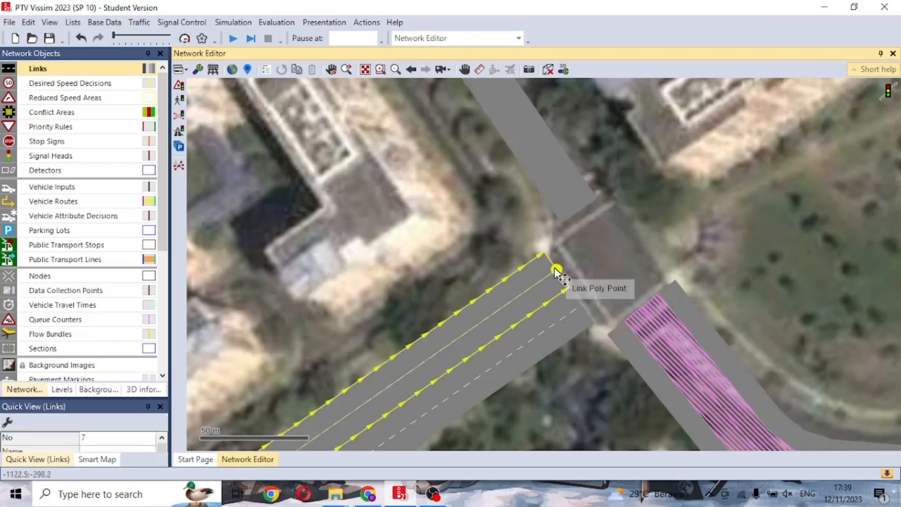
{"action": "left_click_drag", "start_coordinate": [556, 267], "coordinate": [566, 214]}
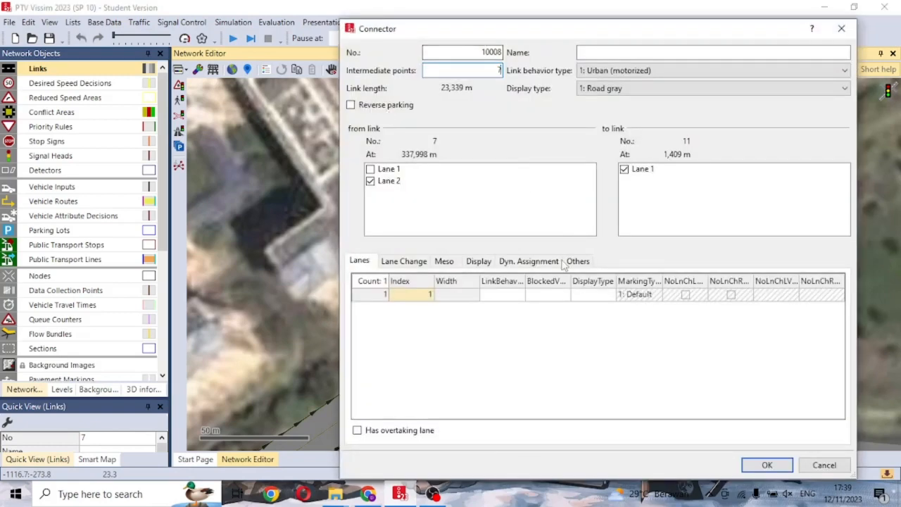
{"action": "left_click", "coordinate": [752, 470]}
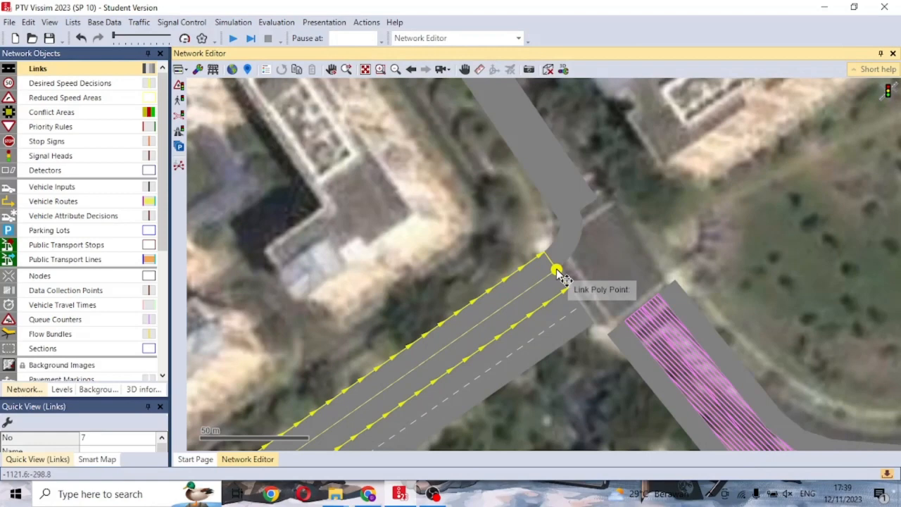
{"action": "key", "text": "XF86AudioMute"}
{"action": "key", "text": "XF86AudioMute"}
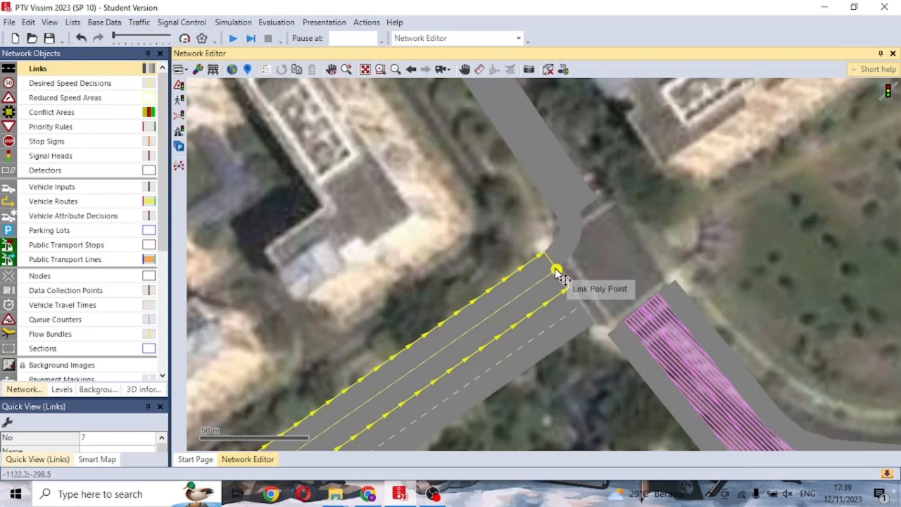
- Create a two-lane connector about 51 m long from the end of link 7 to the start of link 9, with 7 intermediate points
{"action": "left_click_drag", "start_coordinate": [556, 273], "coordinate": [658, 292]}
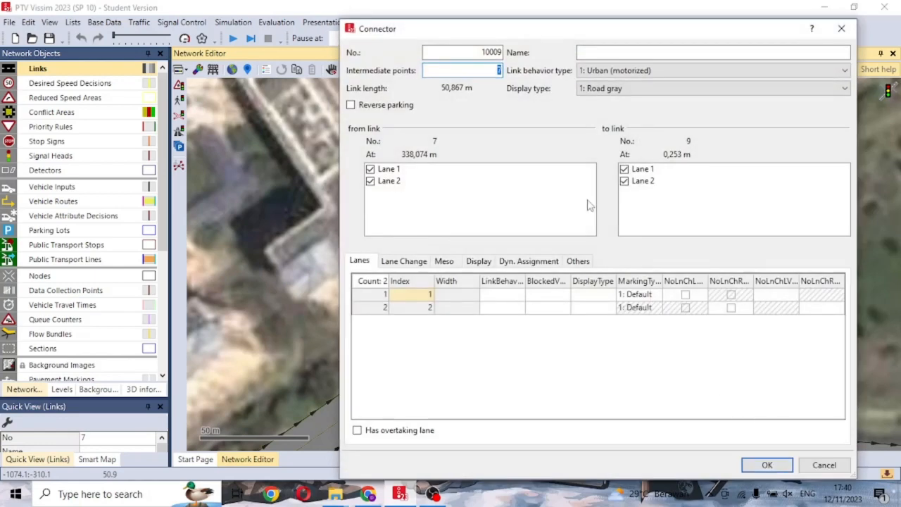
{"action": "left_click", "coordinate": [767, 465]}
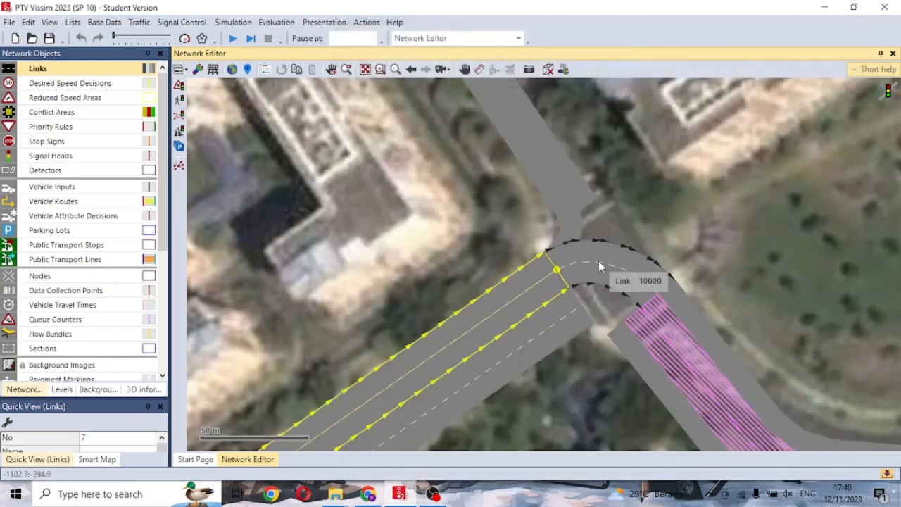
{"action": "left_click", "coordinate": [716, 209]}
- Create a two-lane connector about 28 m long from the end of link 10 to link 8, with 3 intermediate points
{"action": "left_click", "coordinate": [700, 345]}
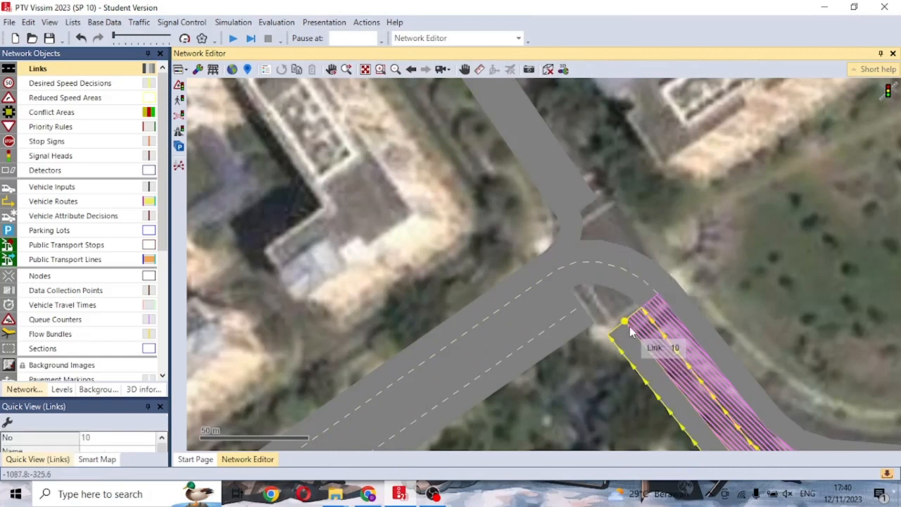
{"action": "left_click", "coordinate": [551, 314]}
{"action": "left_click", "coordinate": [618, 322]}
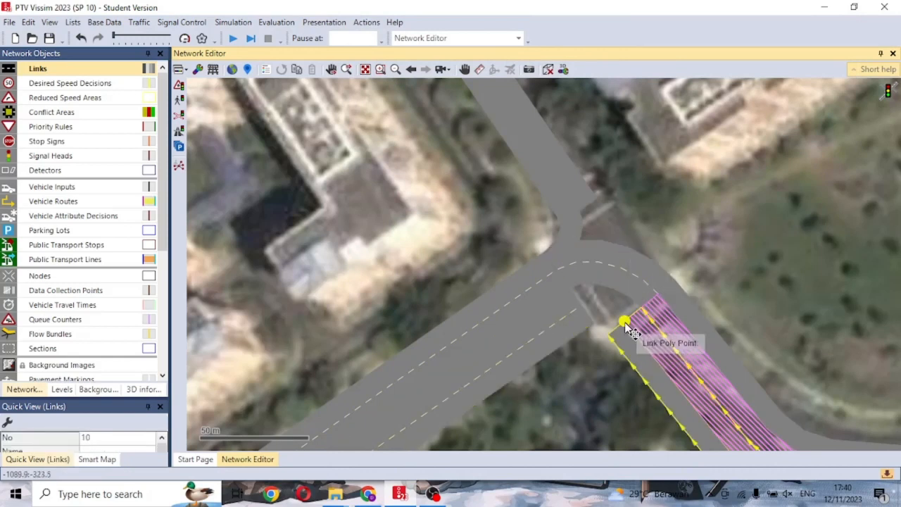
{"action": "left_click_drag", "start_coordinate": [623, 320], "coordinate": [532, 292]}
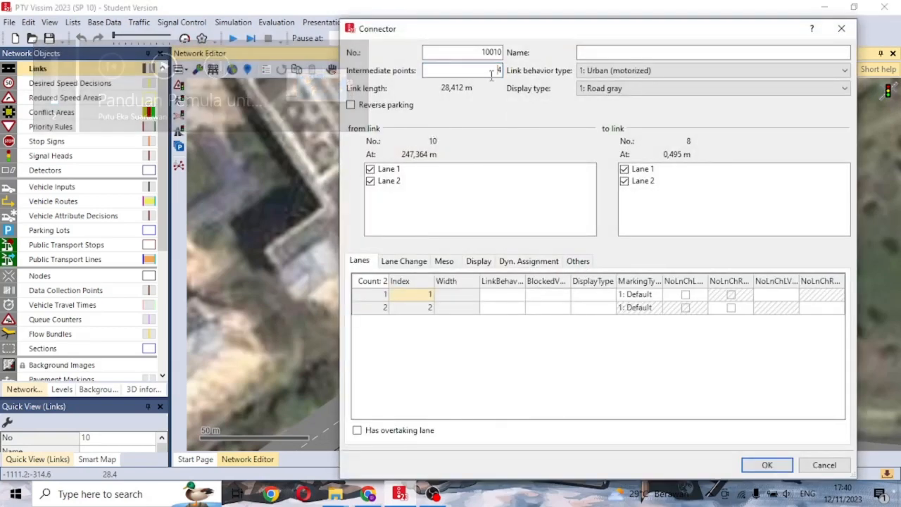
{"action": "left_click_drag", "start_coordinate": [613, 33], "coordinate": [268, 77]}
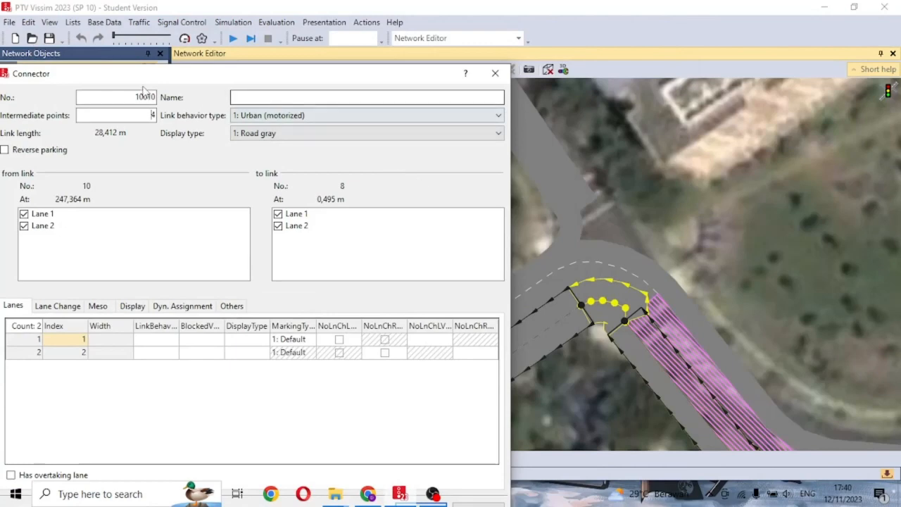
{"action": "double_click", "coordinate": [152, 115]}
{"action": "type", "text": "3"}
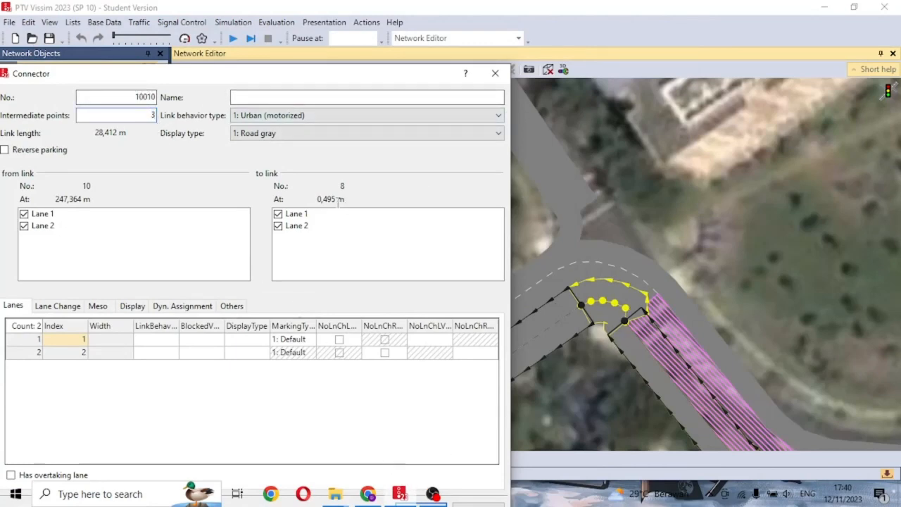
{"action": "key", "text": "Return"}
{"action": "left_click", "coordinate": [690, 225]}
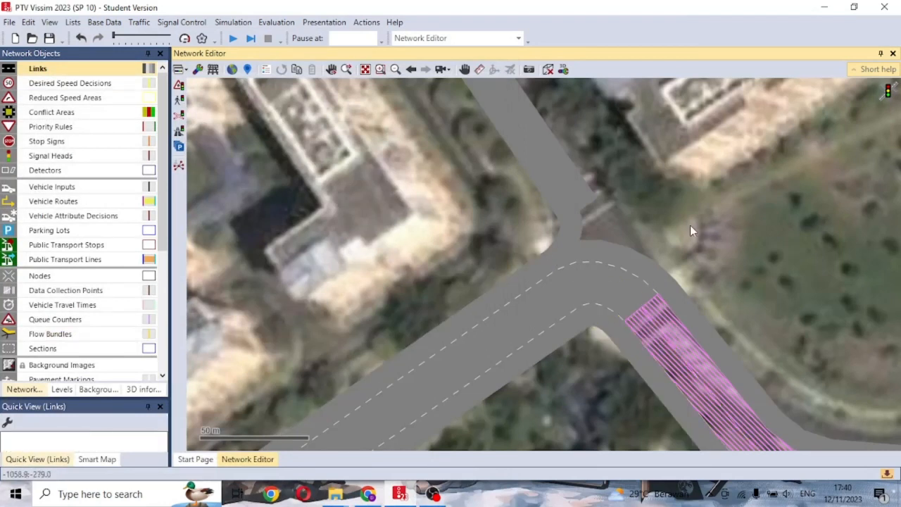
- Create a straight connector about 51 m long from the end of link 12 to lane 2 of link 8, without intermediate points
{"action": "left_click", "coordinate": [553, 255]}
{"action": "left_click", "coordinate": [533, 275]}
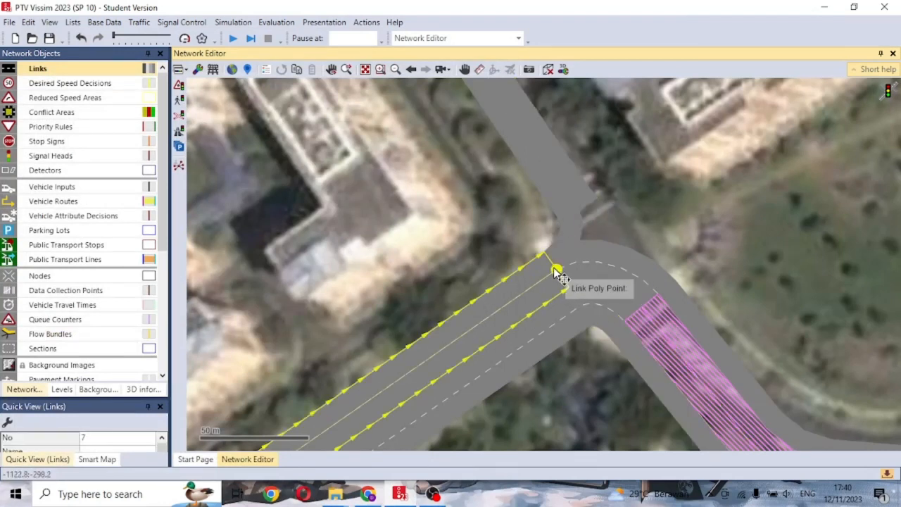
{"action": "left_click", "coordinate": [585, 202]}
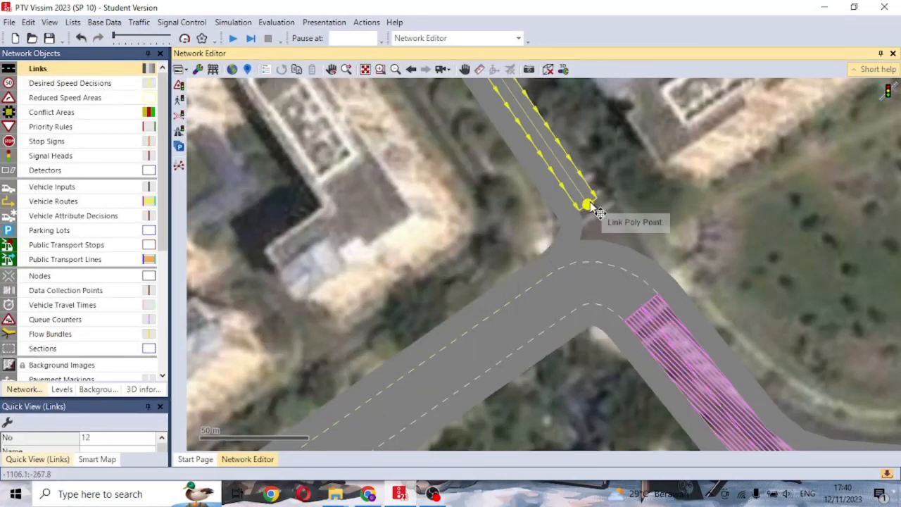
{"action": "mouse_move", "coordinate": [595, 209]}
{"action": "left_mouse_down"}
{"action": "mouse_move", "coordinate": [645, 310]}
{"action": "mouse_move", "coordinate": [569, 313]}
{"action": "left_mouse_up"}
{"action": "left_click", "coordinate": [570, 469]}
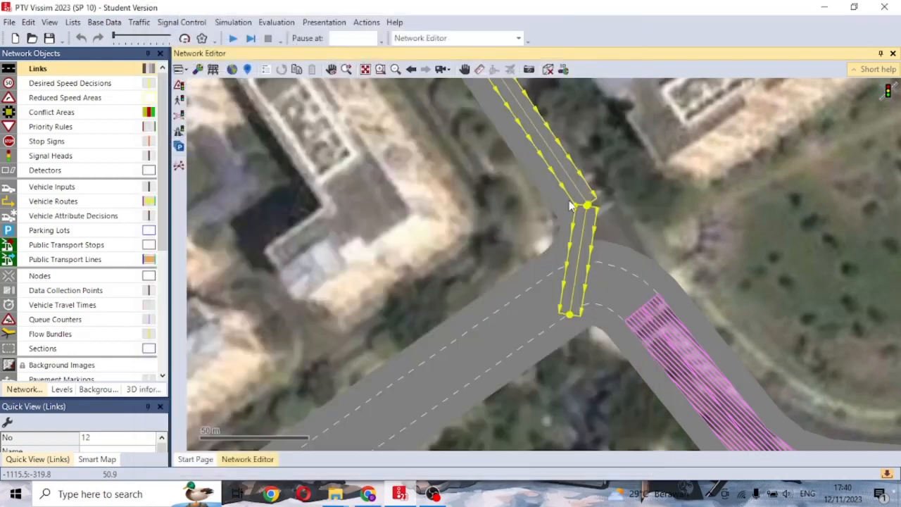
{"action": "left_click_drag", "start_coordinate": [586, 203], "coordinate": [589, 317]}
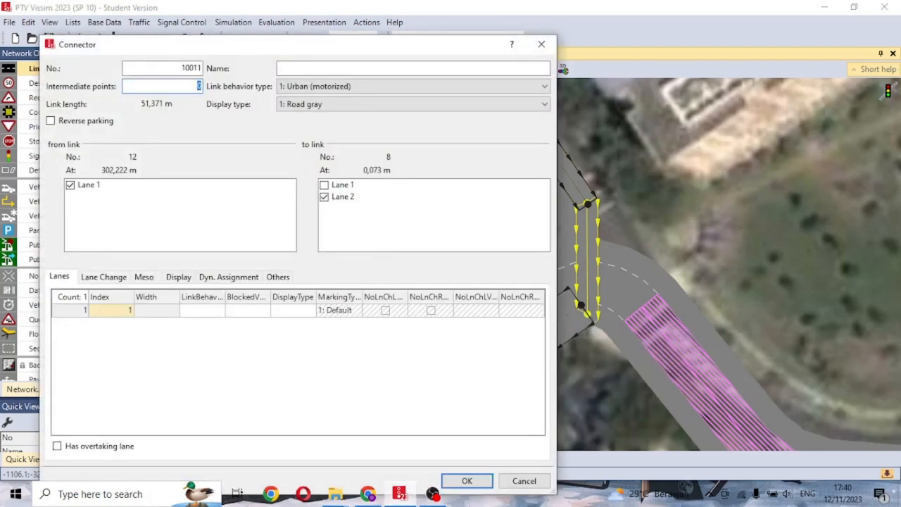
{"action": "left_click", "coordinate": [341, 185]}
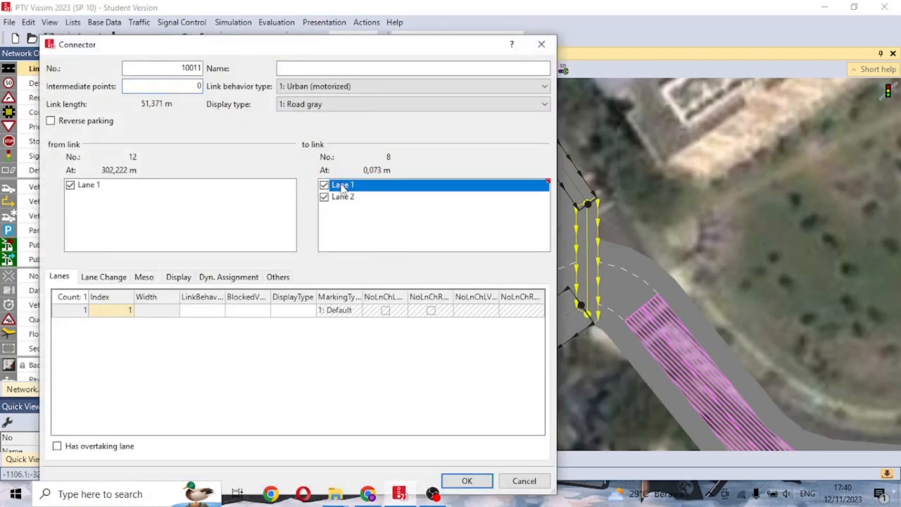
{"action": "left_click", "coordinate": [467, 480]}
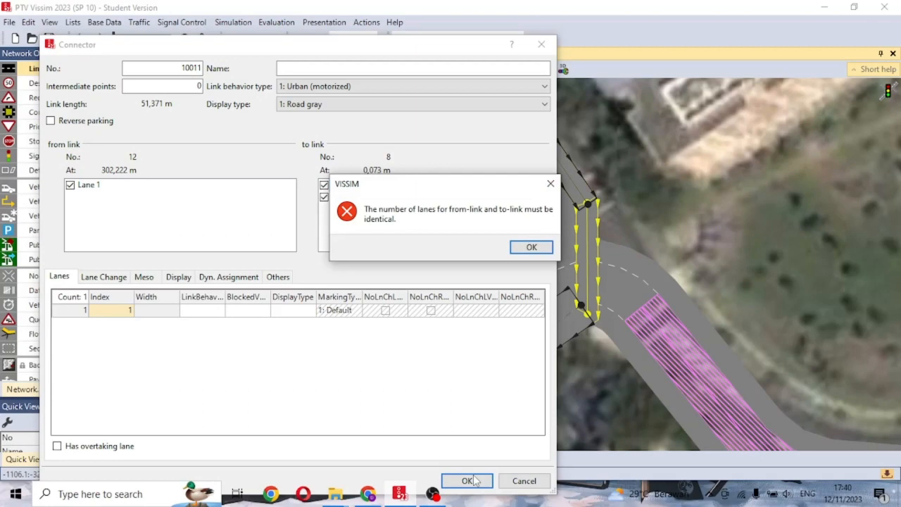
{"action": "left_click", "coordinate": [529, 249]}
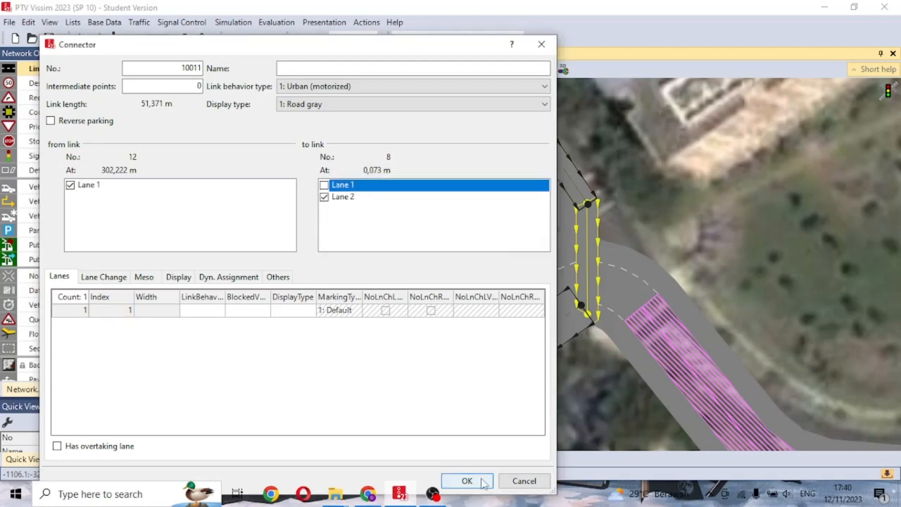
{"action": "left_click", "coordinate": [466, 480]}
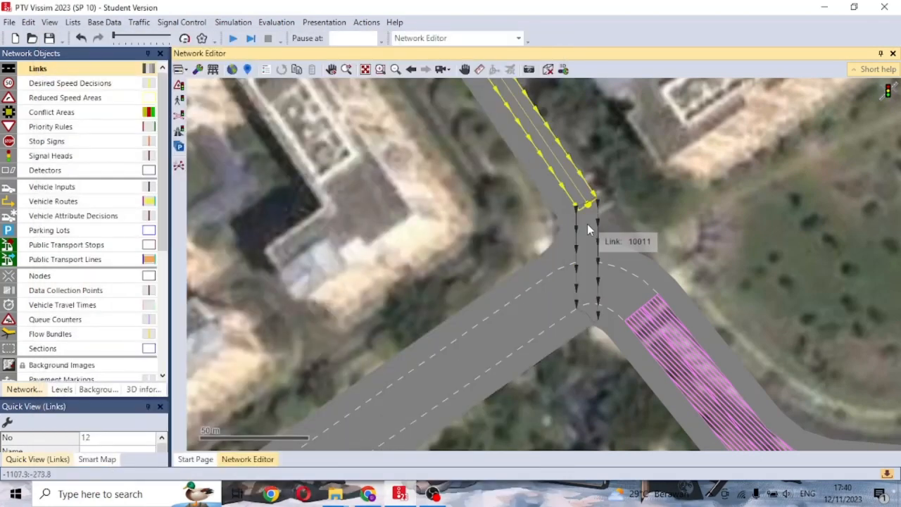
- Generate a spline with 3 intermediate points per segment on the connector between link 12 and link 8, keeping the current intermediate points
{"action": "left_click", "coordinate": [590, 232]}
{"action": "right_click", "coordinate": [589, 232]}
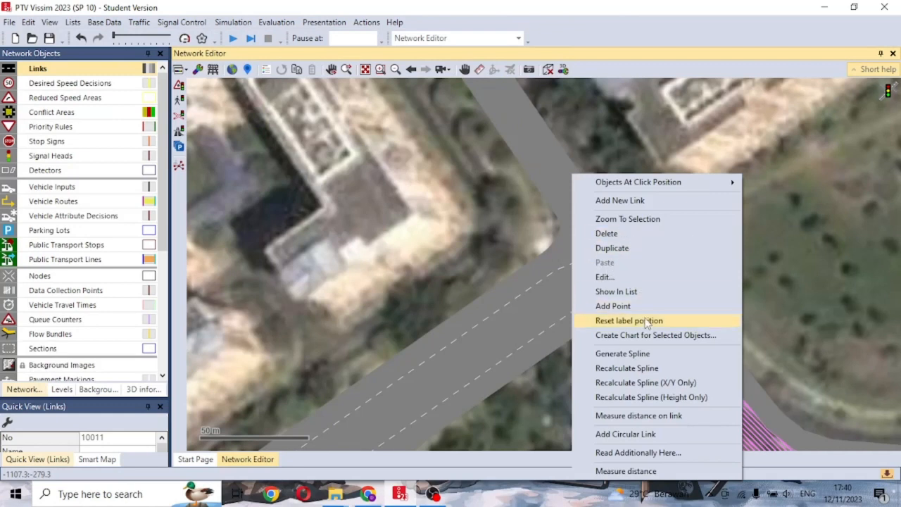
{"action": "left_click", "coordinate": [644, 353]}
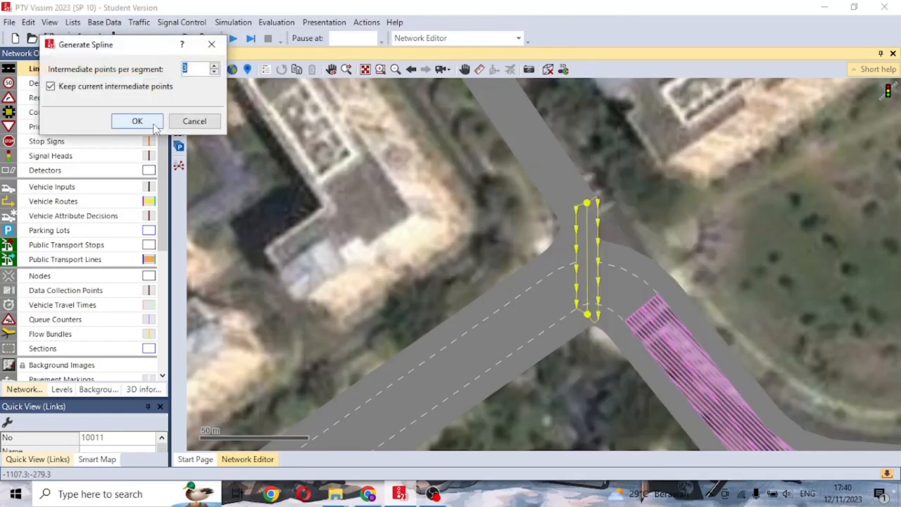
{"action": "left_click", "coordinate": [155, 125]}
{"action": "left_click", "coordinate": [589, 205]}
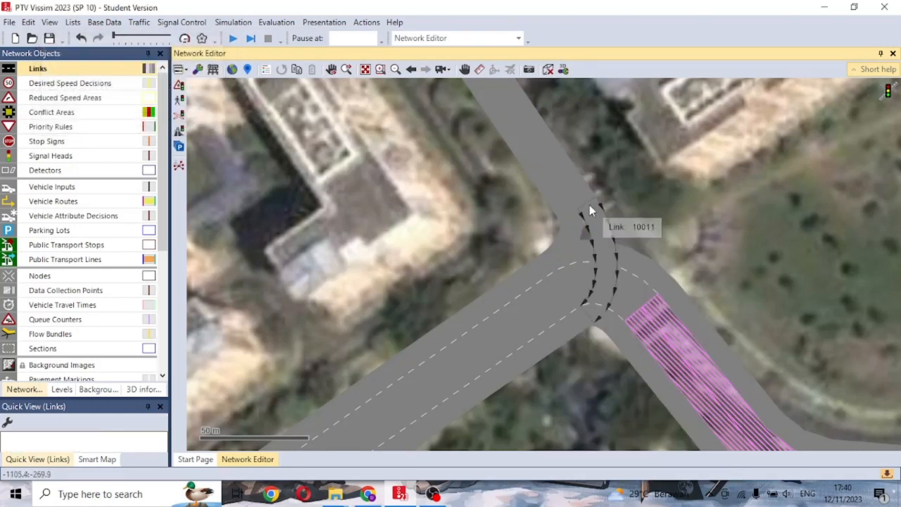
- Create a connector about 49 m long from the end of link 12 to lane 1 of link 8, with 7 intermediate points
{"action": "mouse_move", "coordinate": [588, 204]}
{"action": "left_mouse_down"}
{"action": "mouse_move", "coordinate": [584, 280]}
{"action": "mouse_move", "coordinate": [572, 311]}
{"action": "mouse_move", "coordinate": [572, 303]}
{"action": "left_mouse_up"}
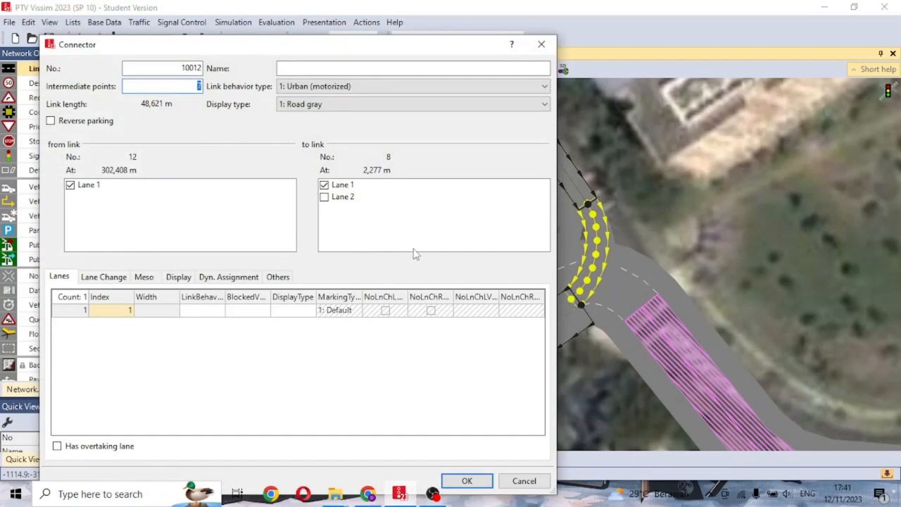
{"action": "left_click", "coordinate": [467, 481]}
{"action": "left_click", "coordinate": [674, 234]}
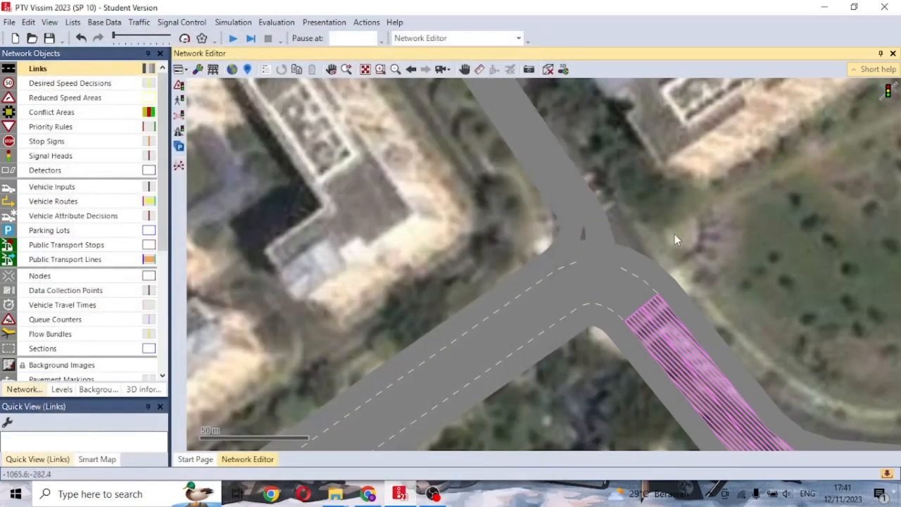
{"action": "left_click", "coordinate": [624, 267]}
{"action": "left_click", "coordinate": [687, 306]}
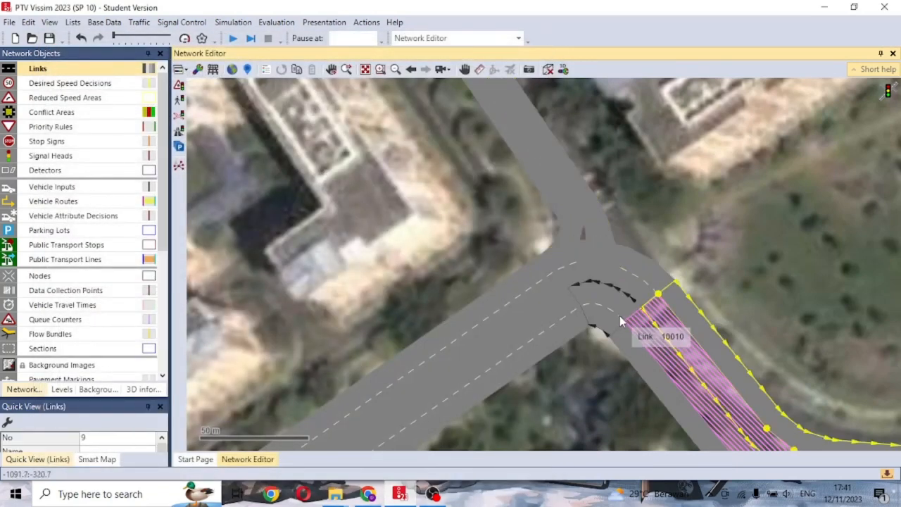
{"action": "left_click", "coordinate": [620, 315]}
{"action": "left_click", "coordinate": [628, 342]}
{"action": "left_click", "coordinate": [560, 201]}
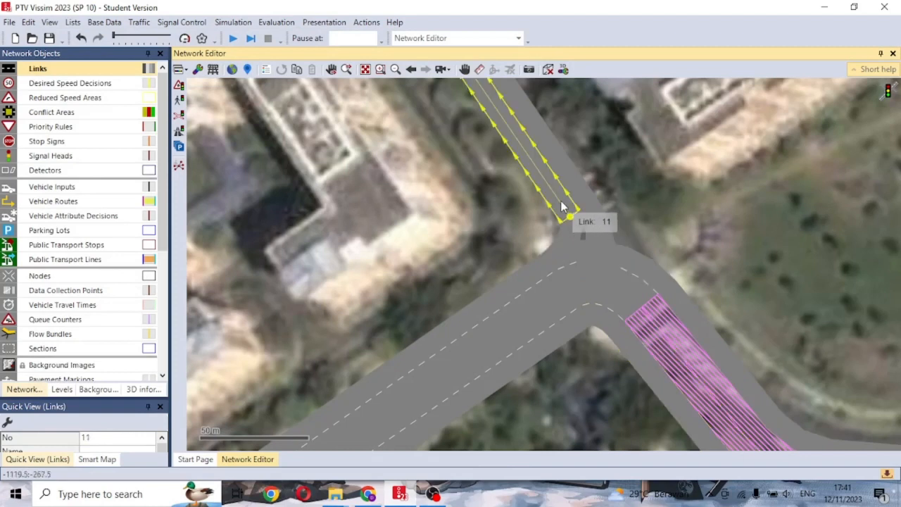
{"action": "left_click", "coordinate": [630, 339]}
{"action": "mouse_move", "coordinate": [629, 324]}
{"action": "left_mouse_down"}
{"action": "mouse_move", "coordinate": [611, 226]}
{"action": "mouse_move", "coordinate": [563, 209]}
{"action": "left_mouse_up"}
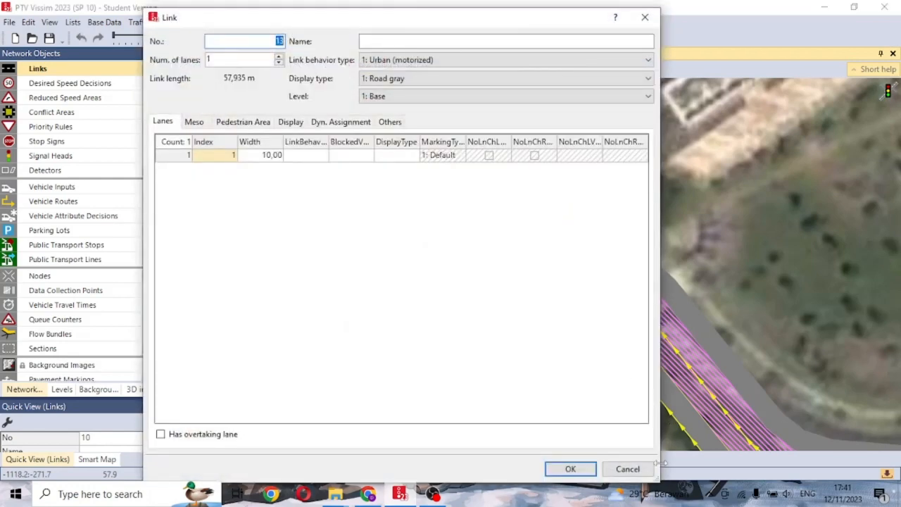
{"action": "left_click", "coordinate": [614, 469]}
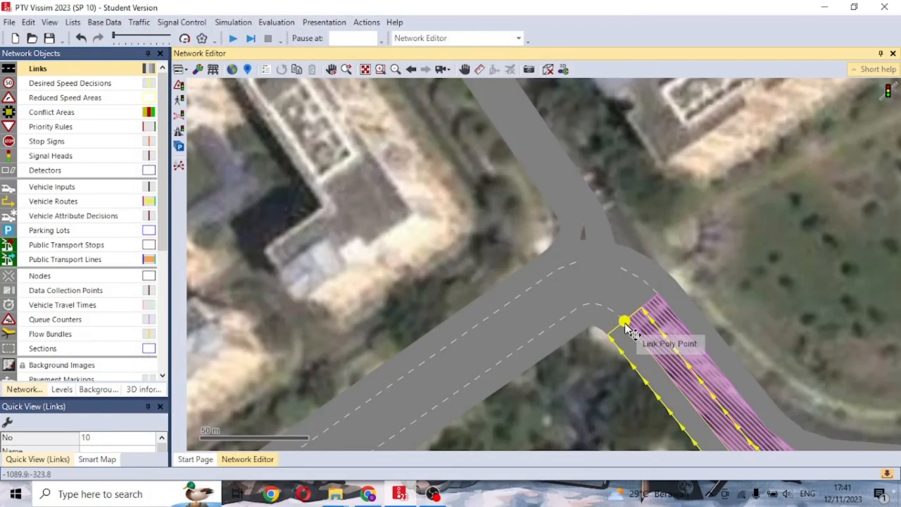
- Create a straight connector about 59 m long from lane 2 at the end of link 10 to the start of link 11
{"action": "left_click_drag", "start_coordinate": [625, 326], "coordinate": [623, 257]}
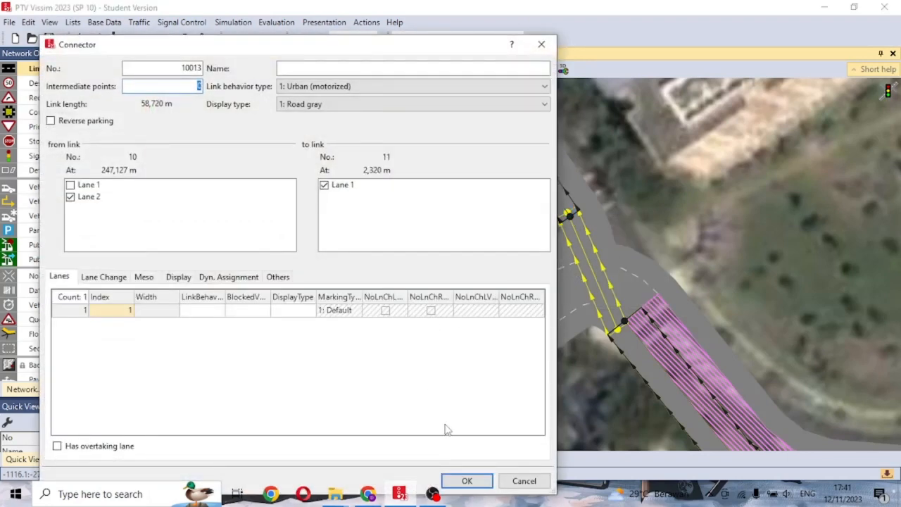
{"action": "left_click", "coordinate": [466, 481]}
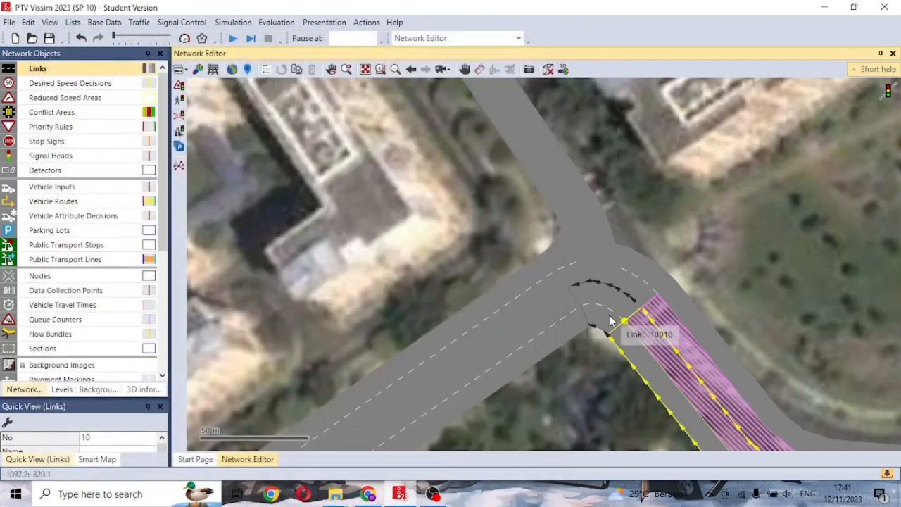
{"action": "left_click", "coordinate": [584, 235]}
{"action": "key", "text": "Delete"}
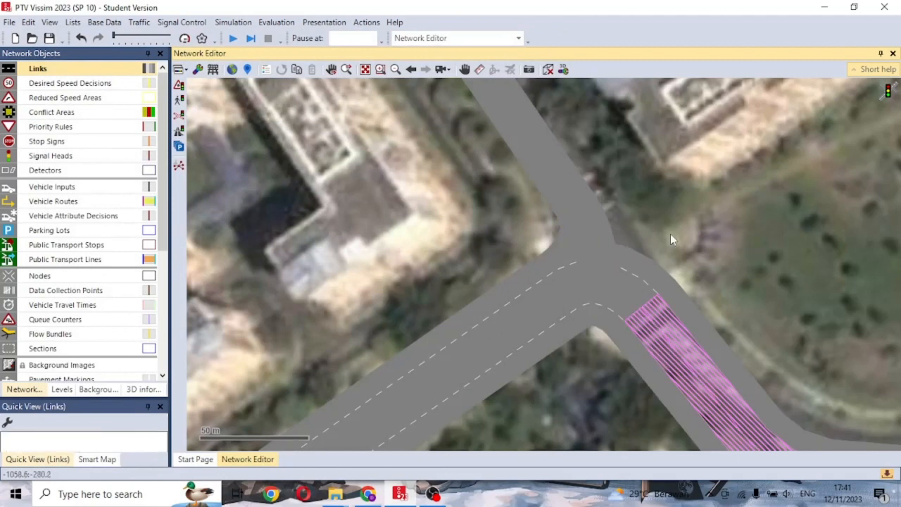
{"action": "left_click", "coordinate": [572, 199]}
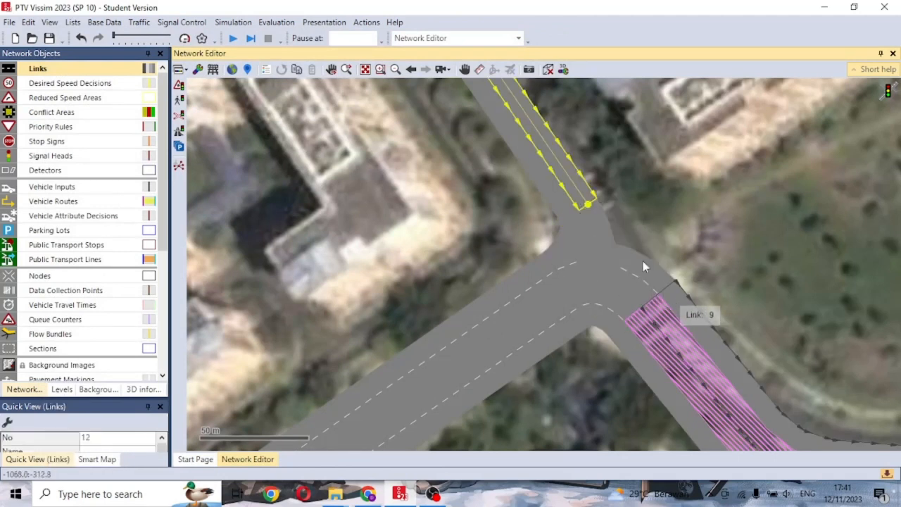
{"action": "left_click_drag", "start_coordinate": [589, 204], "coordinate": [658, 302]}
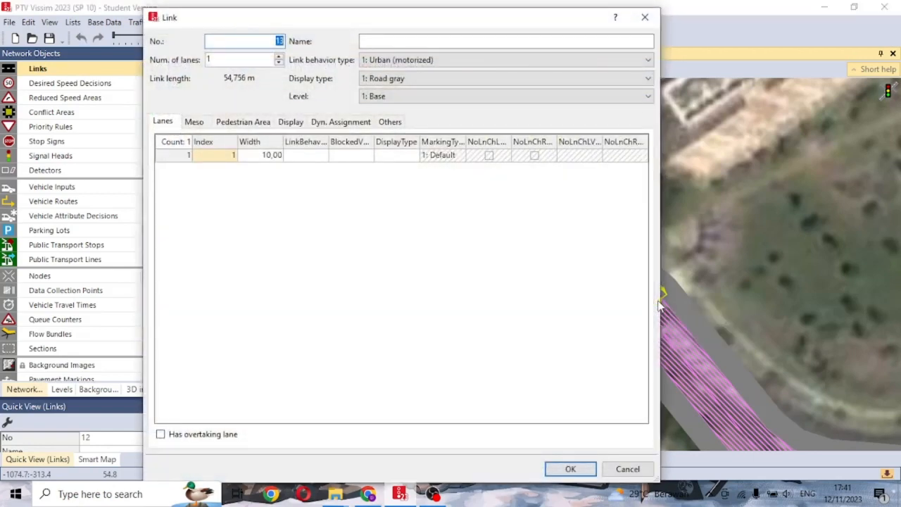
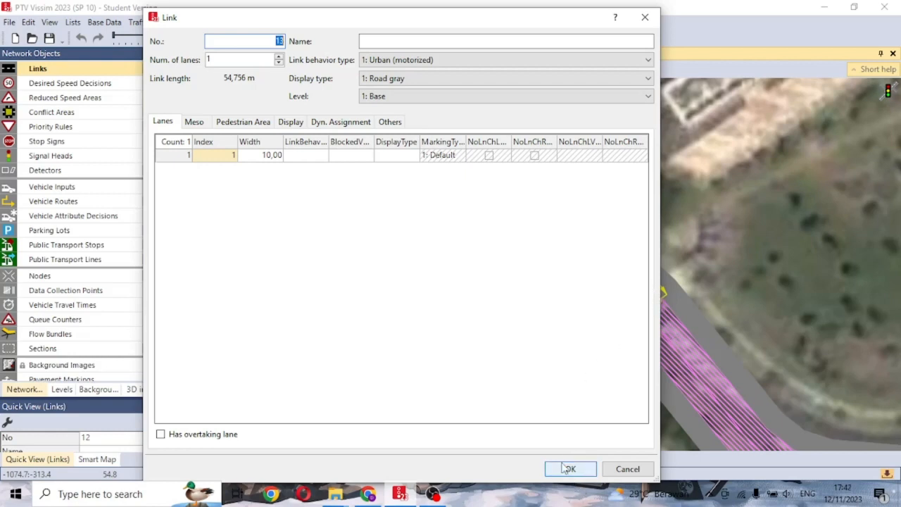
{"action": "left_click", "coordinate": [570, 468]}
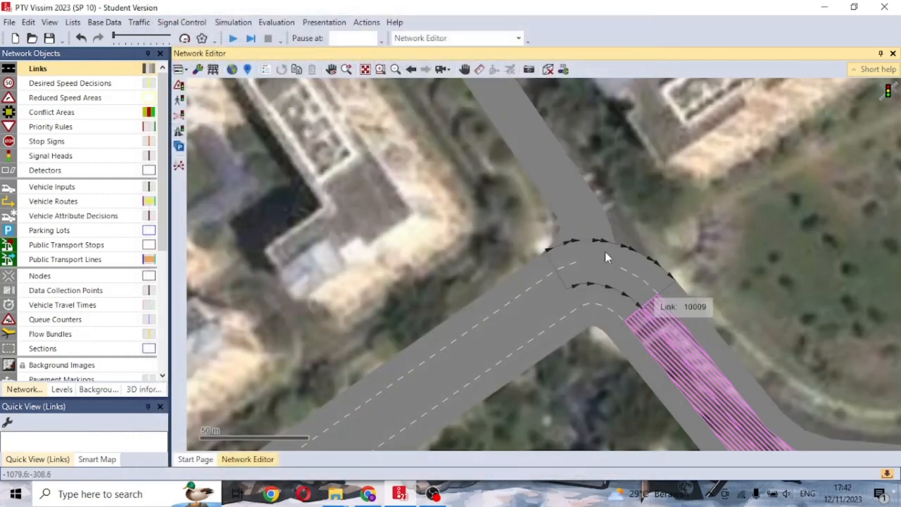
- Create a straight connector about 57 m long from the end of link 12 to lane 2 of link 9
{"action": "left_click", "coordinate": [594, 205]}
{"action": "left_click_drag", "start_coordinate": [587, 202], "coordinate": [665, 297]}
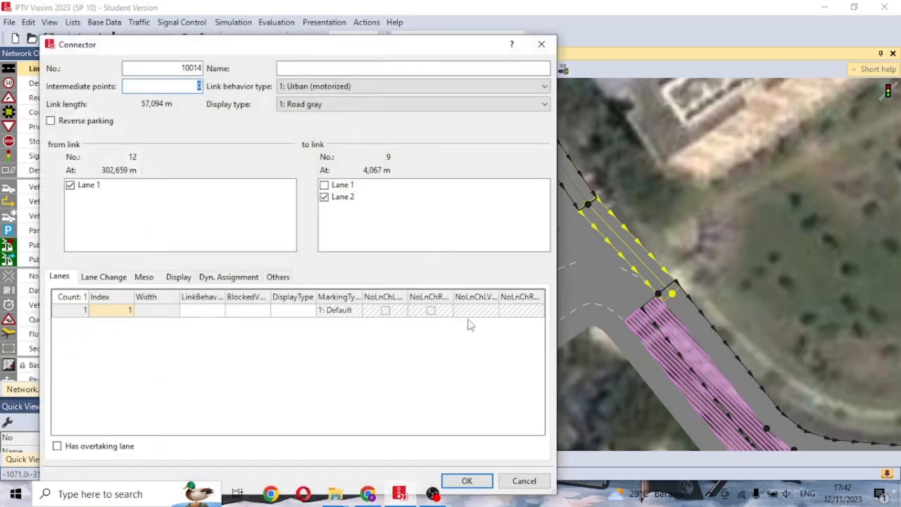
{"action": "left_click", "coordinate": [467, 481]}
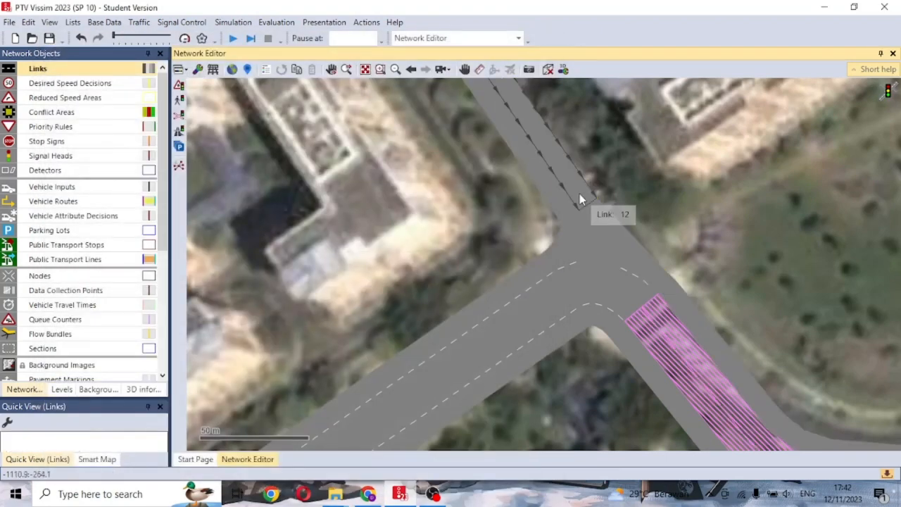
{"action": "left_click_drag", "start_coordinate": [595, 211], "coordinate": [658, 302]}
{"action": "left_click", "coordinate": [432, 493]}
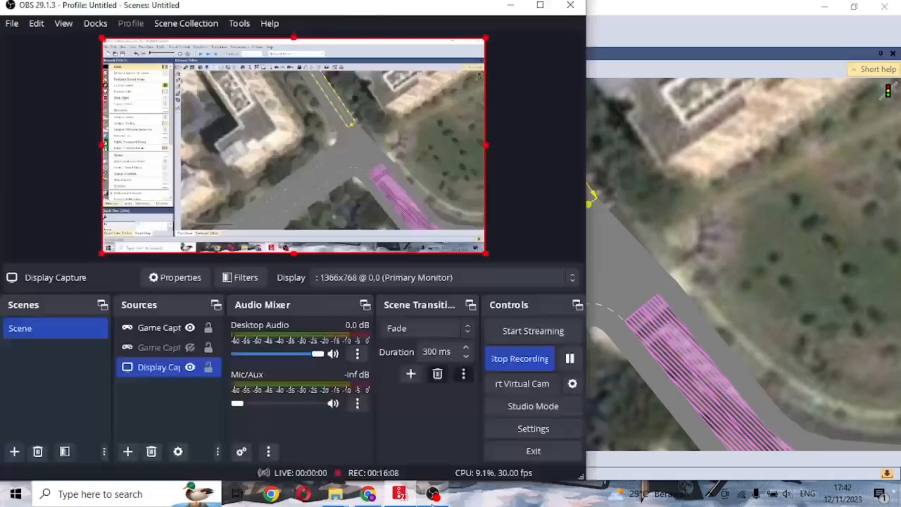
{"action": "left_click", "coordinate": [518, 359]}
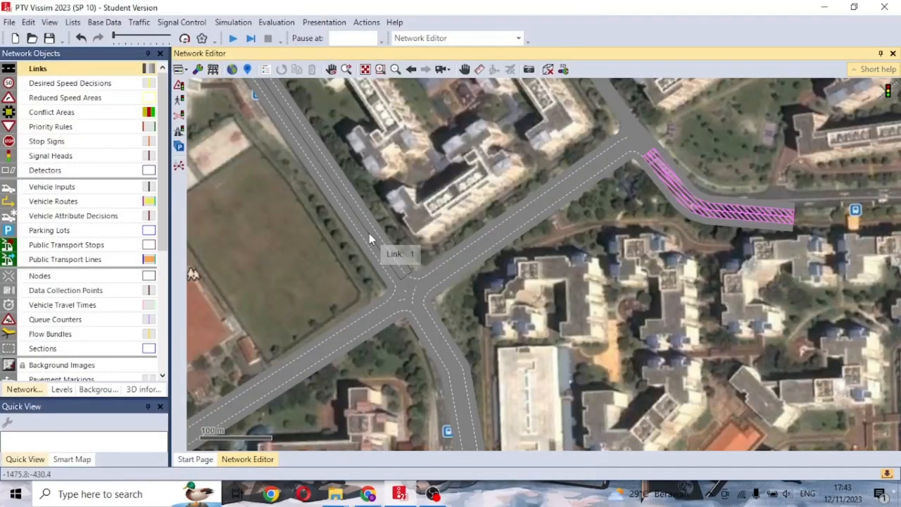
- Switch the road network to wireframe display to check the links and connectors at both intersections
{"action": "key", "text": "ctrl+w"}
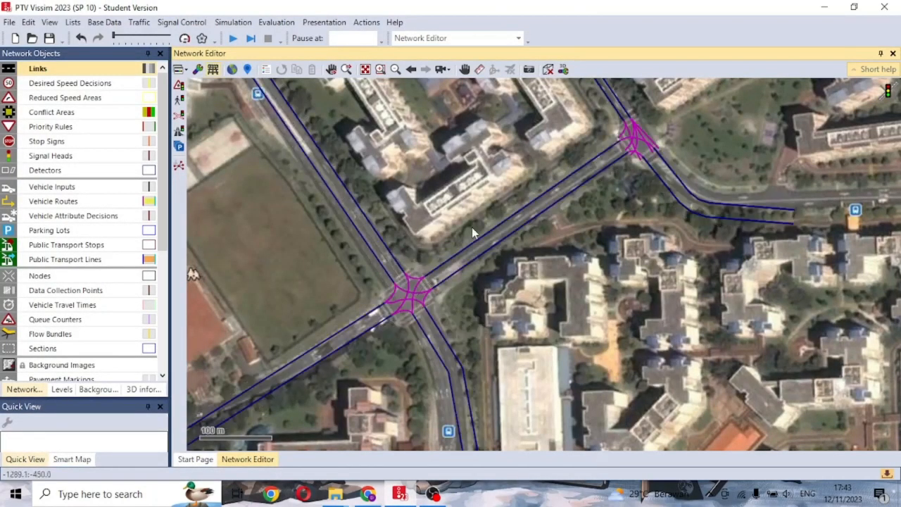
{"action": "left_click_drag", "start_coordinate": [655, 262], "coordinate": [618, 288]}
{"action": "left_click_drag", "start_coordinate": [618, 288], "coordinate": [711, 266]}
{"action": "left_click_drag", "start_coordinate": [466, 255], "coordinate": [704, 330]}
{"action": "left_click_drag", "start_coordinate": [549, 257], "coordinate": [458, 168]}
{"action": "left_click_drag", "start_coordinate": [569, 242], "coordinate": [453, 262]}
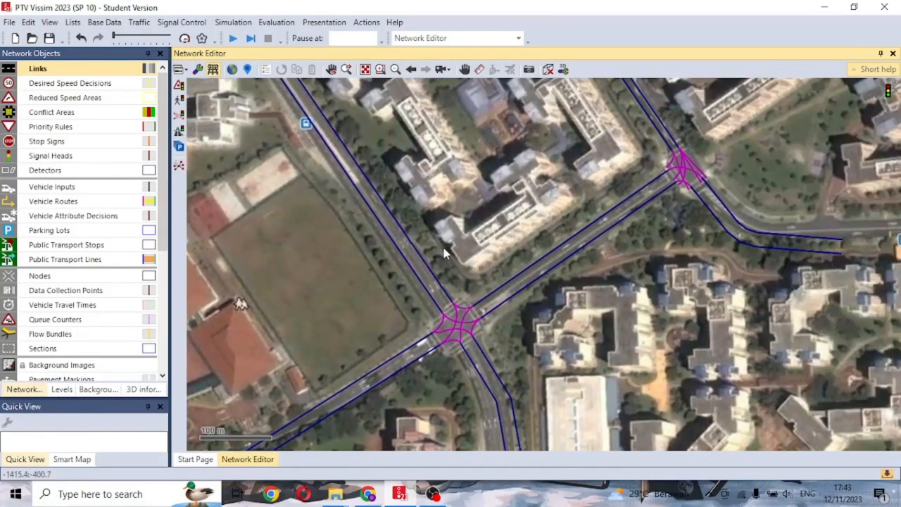
{"action": "left_click_drag", "start_coordinate": [513, 209], "coordinate": [480, 216]}
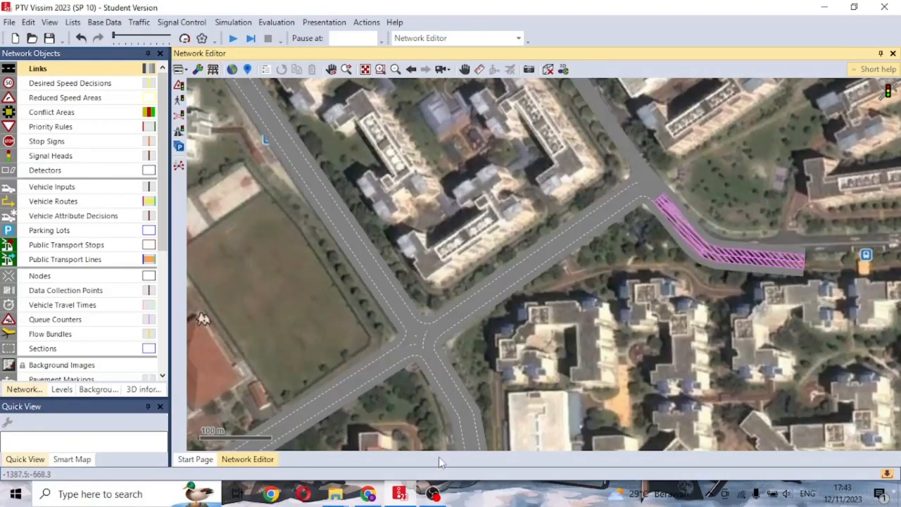
{"action": "left_click", "coordinate": [433, 493]}
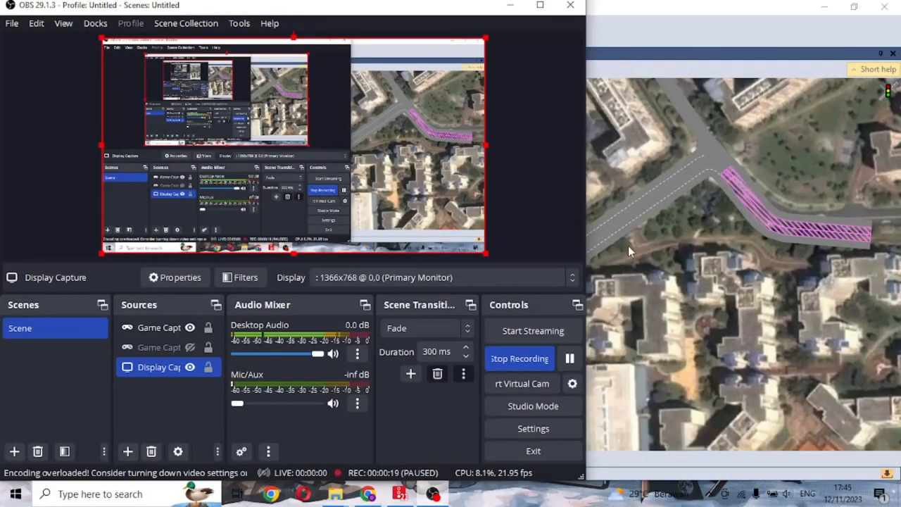
{"action": "left_click", "coordinate": [569, 358]}
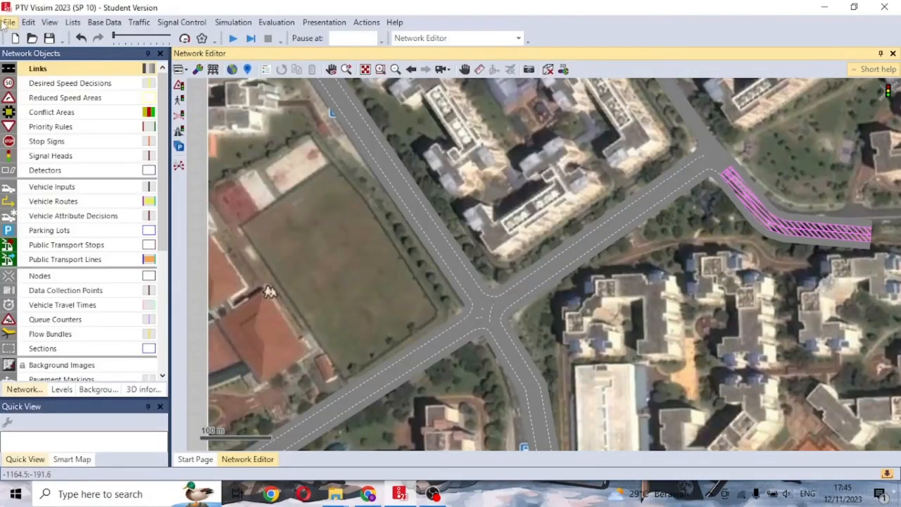
- Start saving the network under a new name, creating and opening a folder named VISSIM FILE on Local Disk (D:)
{"action": "left_click", "coordinate": [8, 23]}
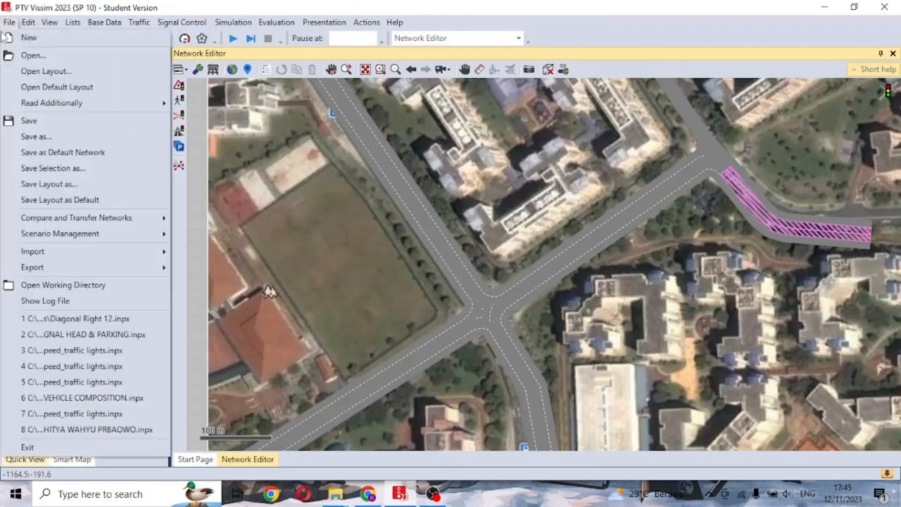
{"action": "left_click", "coordinate": [20, 138]}
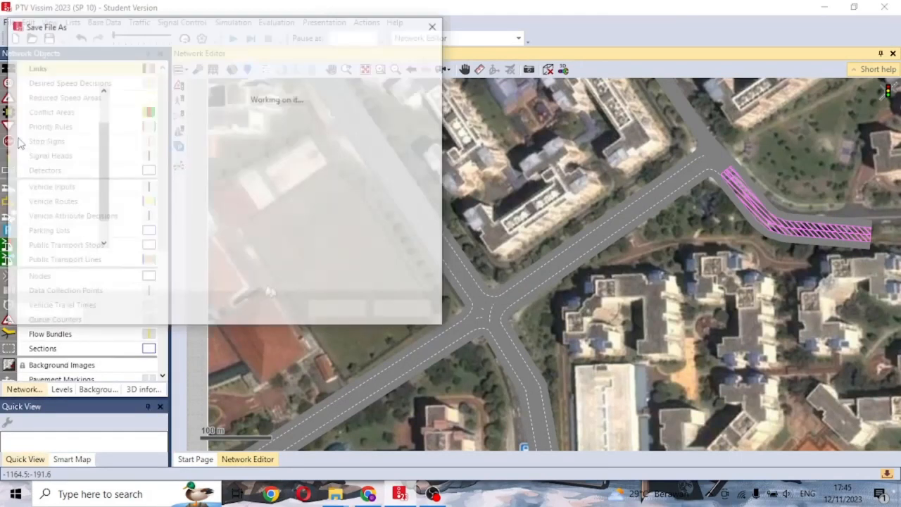
{"action": "scroll", "coordinate": [44, 204], "scroll_direction": "down", "scroll_amount": 2}
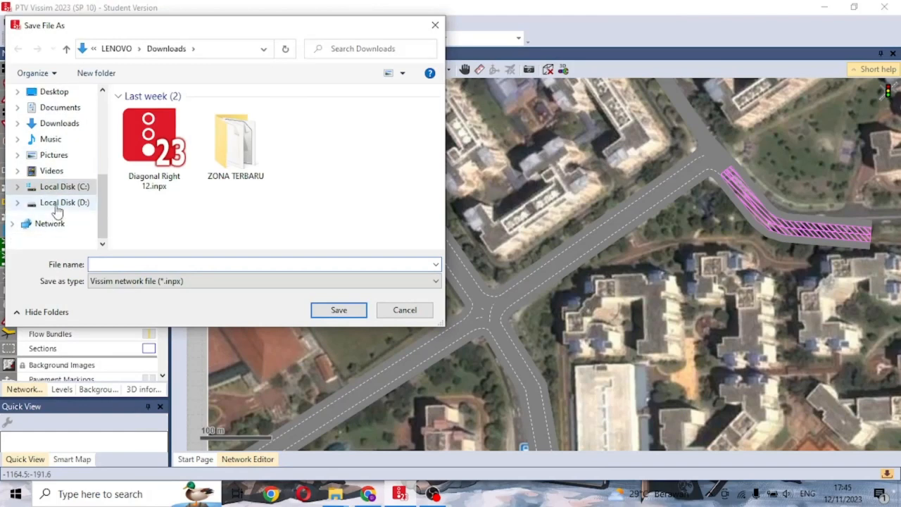
{"action": "left_click", "coordinate": [57, 203]}
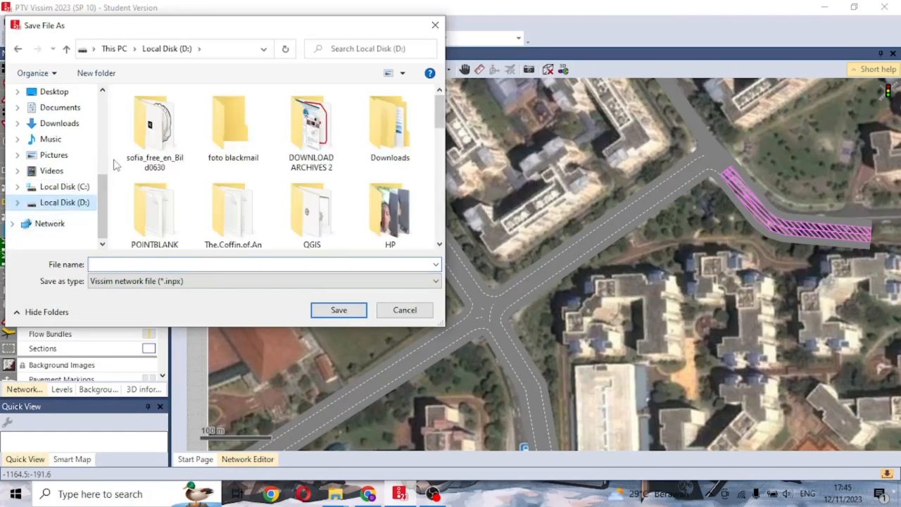
{"action": "right_click", "coordinate": [116, 164]}
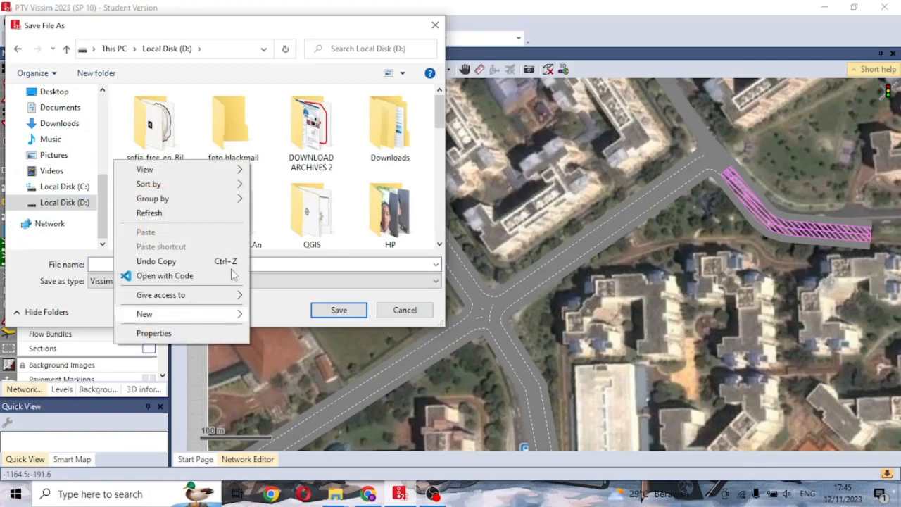
{"action": "mouse_move", "coordinate": [211, 313]}
{"action": "left_click", "coordinate": [278, 257]}
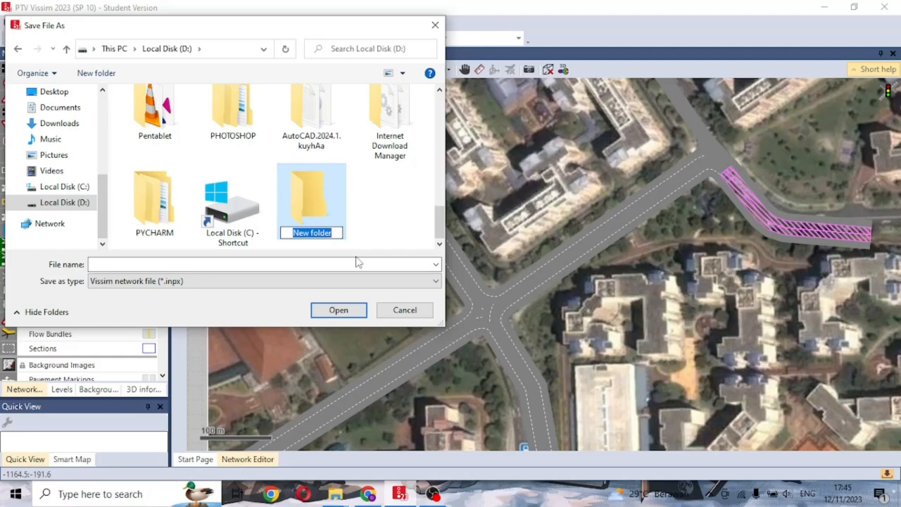
{"action": "type", "text": "VISSIM"}
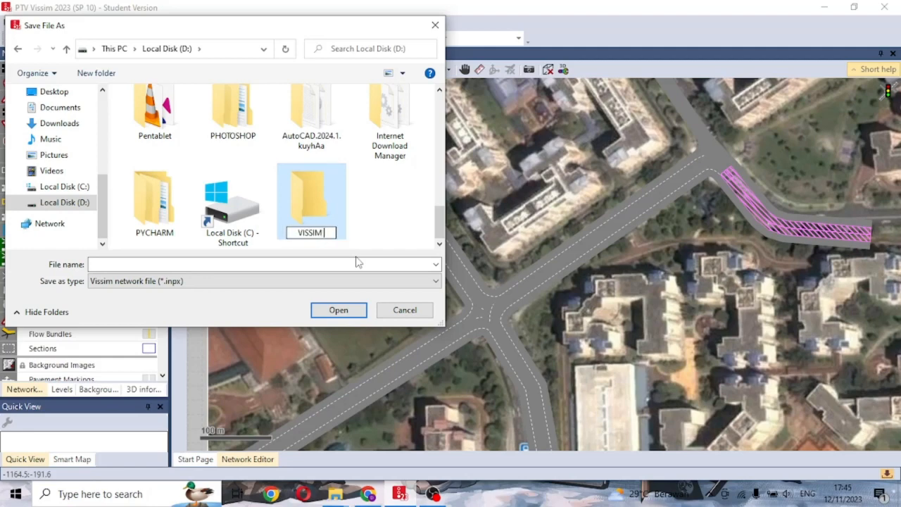
{"action": "type", "text": " FILE"}
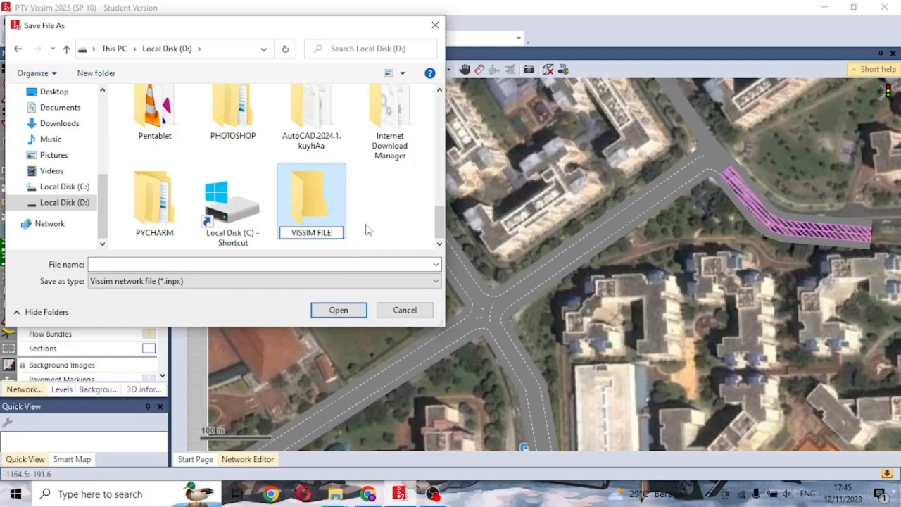
{"action": "double_click", "coordinate": [314, 197]}
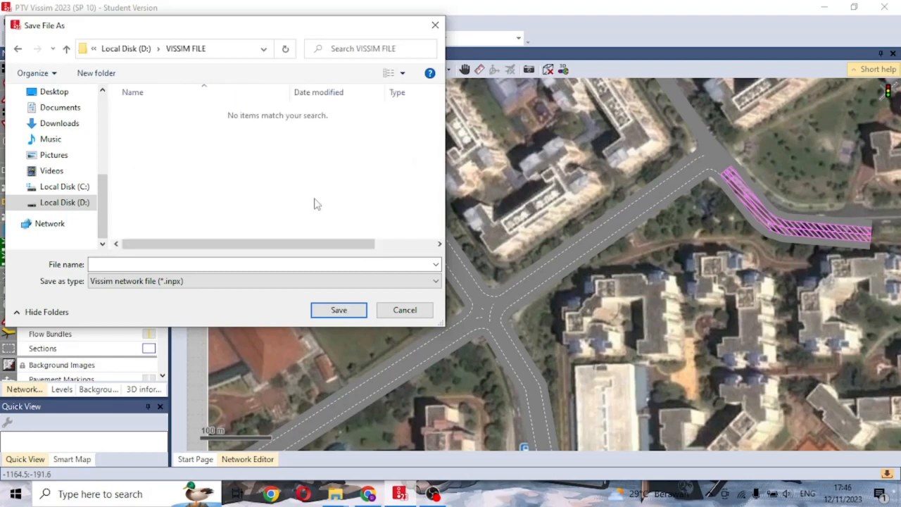
- Create a subfolder named 01 CHECKPOINT inside the VISSIM FILE folder and open it as the save location
{"action": "right_click", "coordinate": [181, 149]}
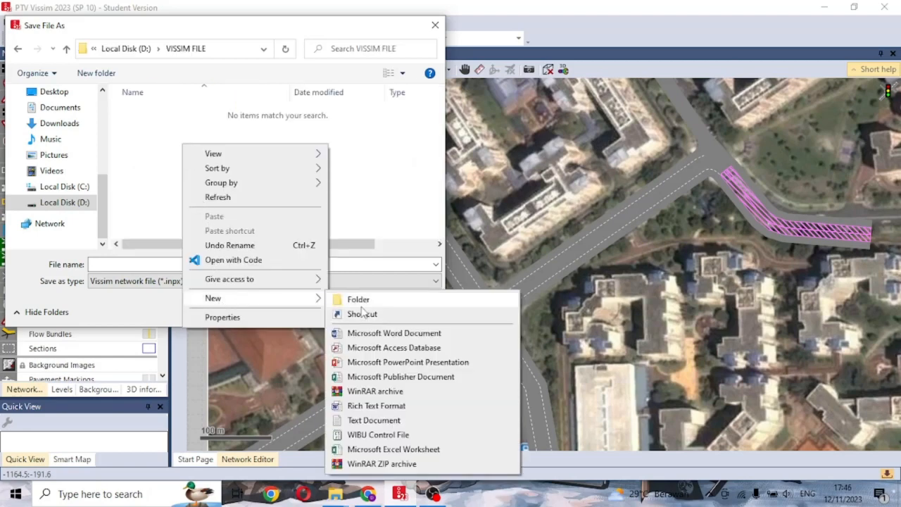
{"action": "left_click", "coordinate": [286, 158]}
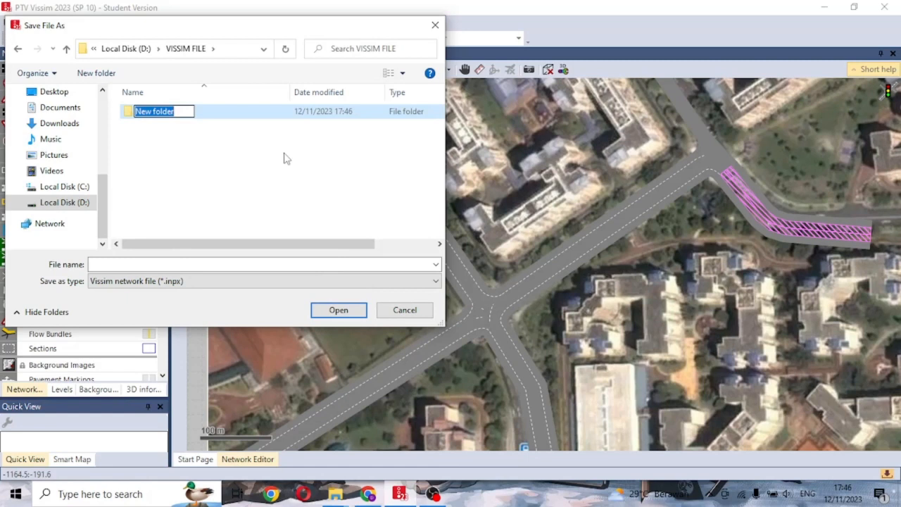
{"action": "type", "text": "01"}
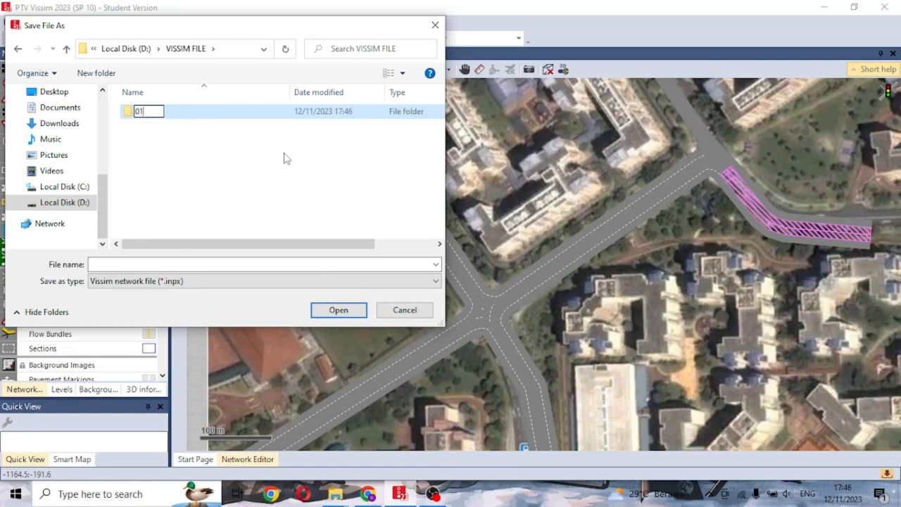
{"action": "type", "text": " CHECKPOINT"}
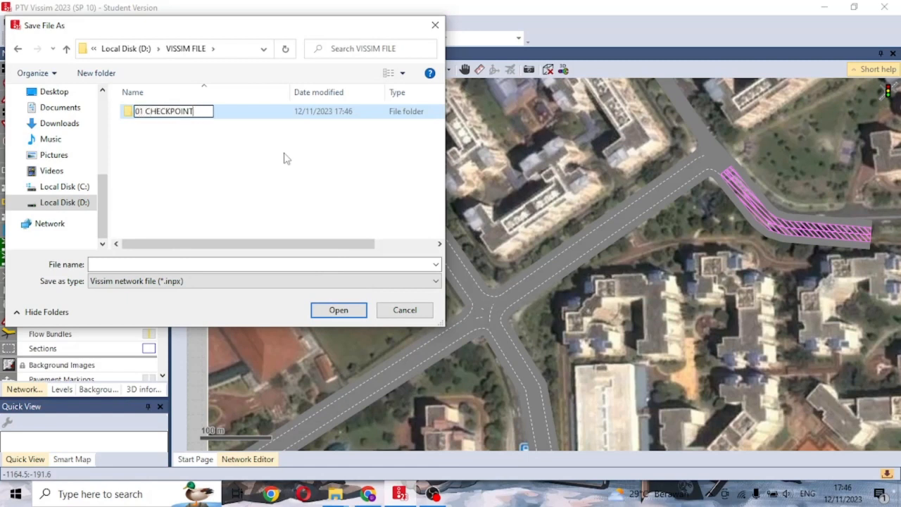
{"action": "double_click", "coordinate": [249, 112]}
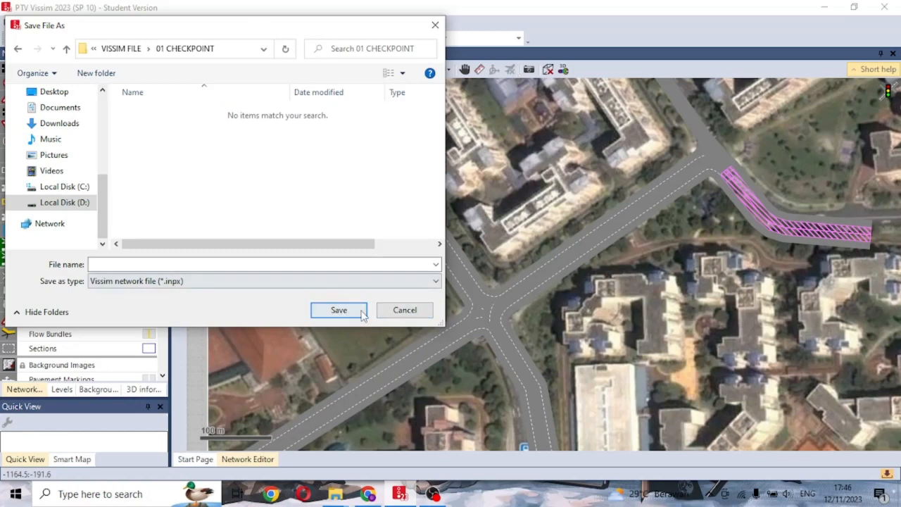
- Save the network as FILE CHECKPOINT 1 in Vissim network format and acknowledge the note about additional files
{"action": "left_click", "coordinate": [317, 264]}
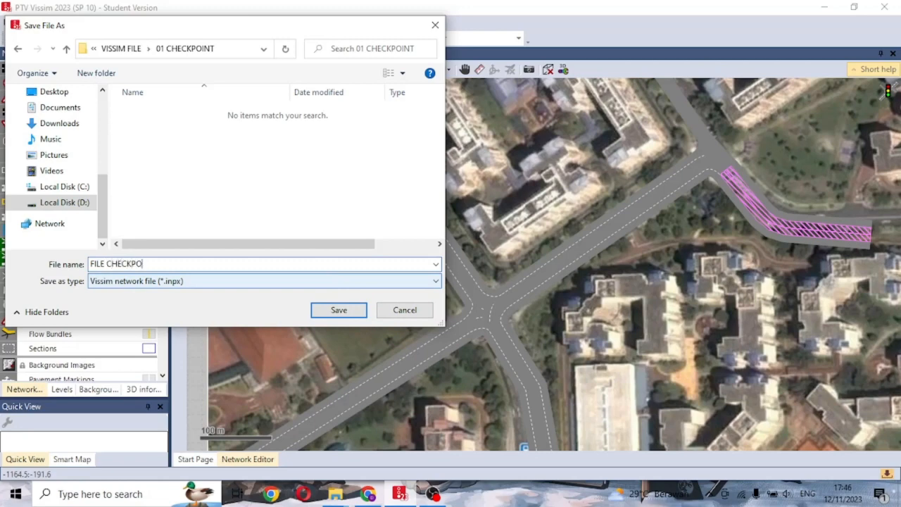
{"action": "left_click", "coordinate": [358, 309]}
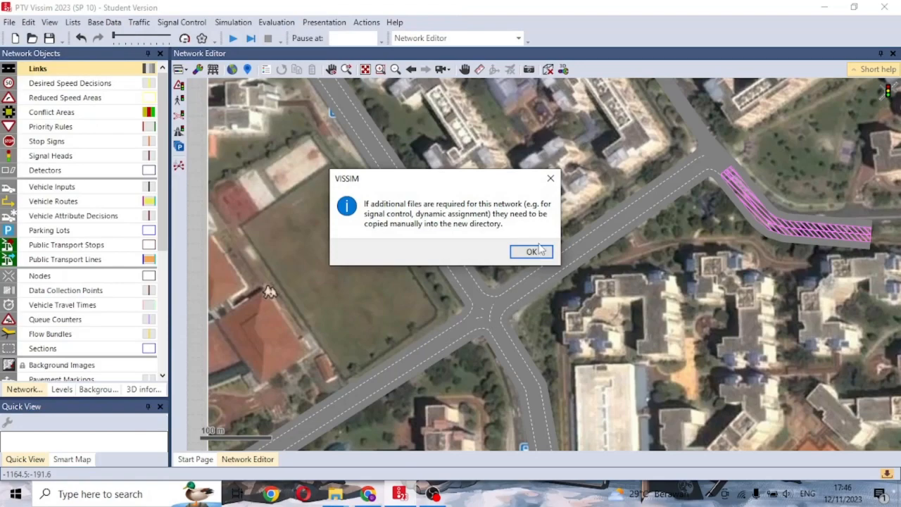
{"action": "left_click", "coordinate": [539, 250]}
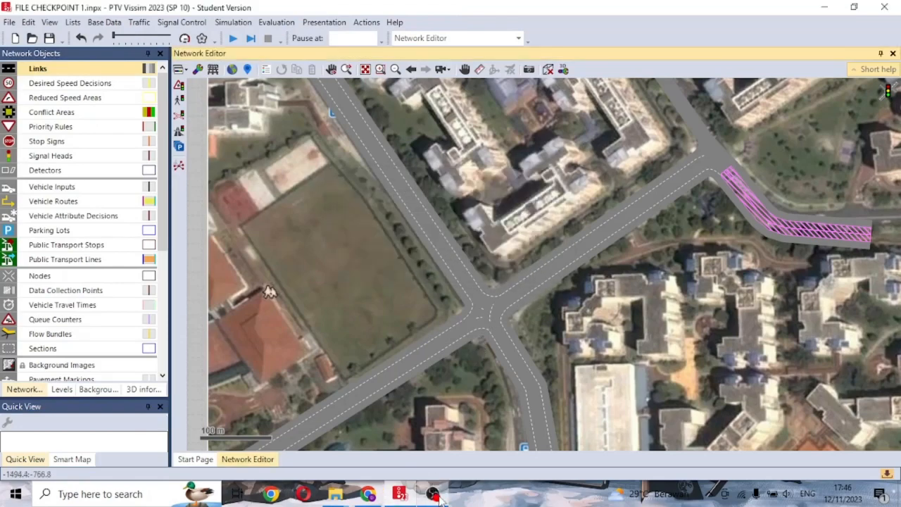
{"action": "left_click", "coordinate": [433, 492]}
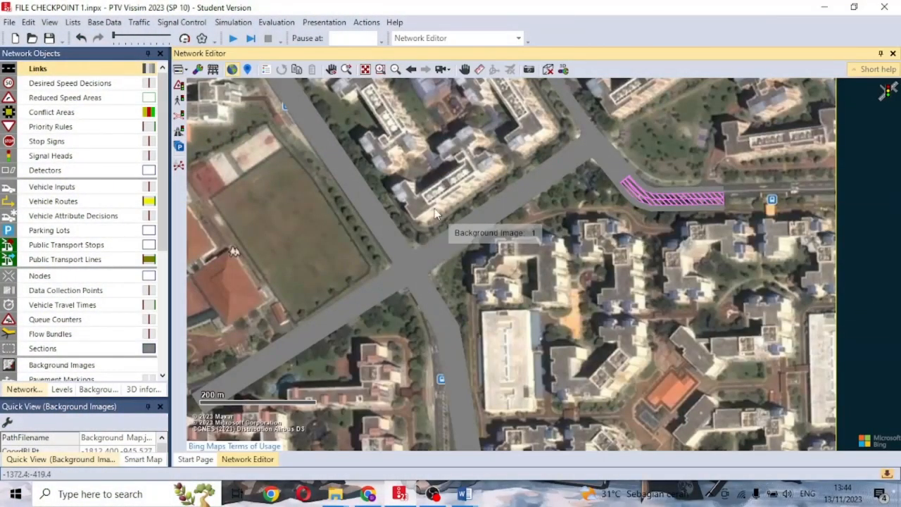
- Open the Vehicle Types list from the base data and reduce its height to enlarge the network view
{"action": "left_click", "coordinate": [105, 22]}
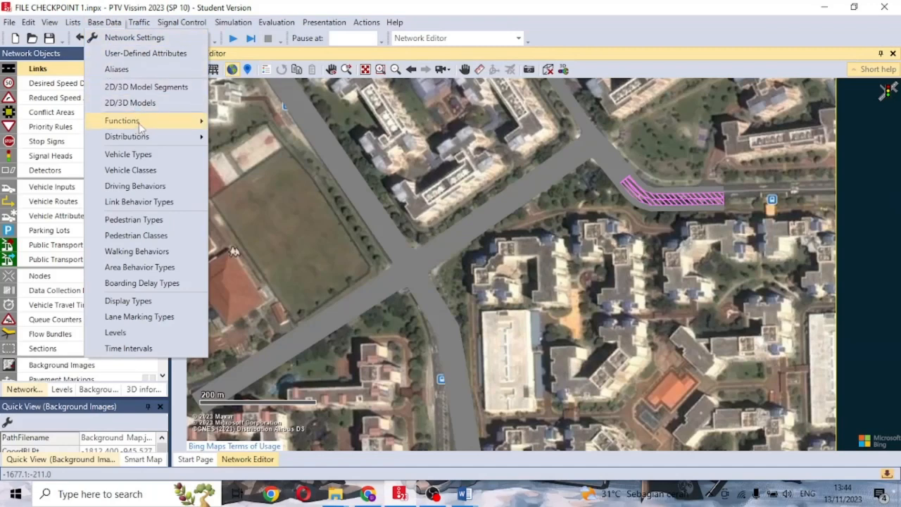
{"action": "left_click", "coordinate": [128, 155]}
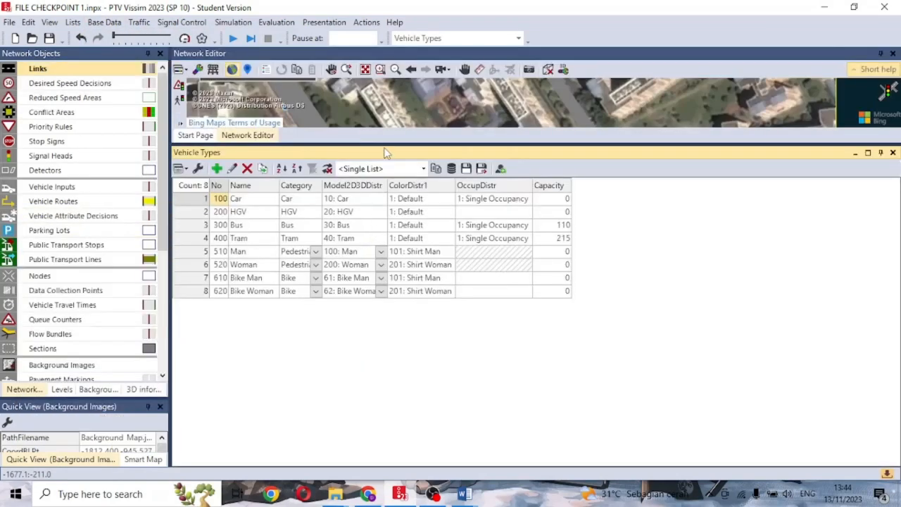
{"action": "left_click_drag", "start_coordinate": [384, 200], "coordinate": [394, 344]}
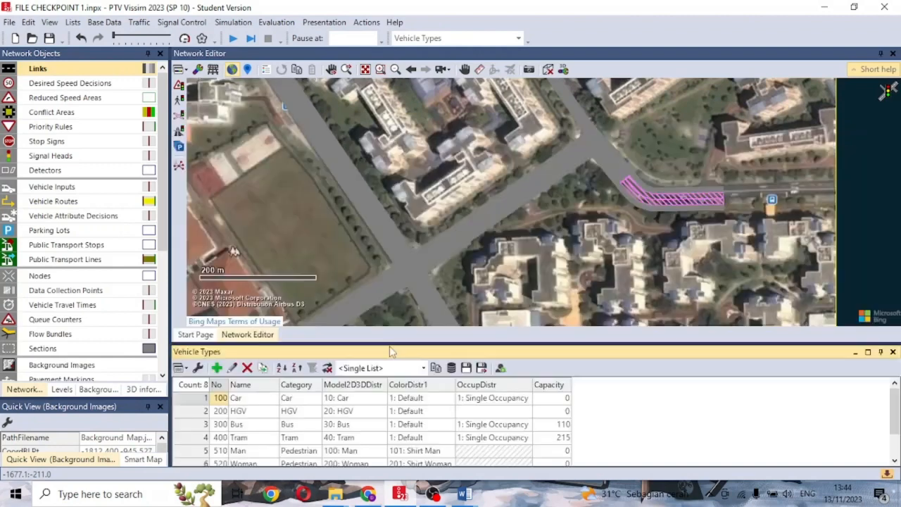
{"action": "scroll", "coordinate": [327, 429], "scroll_direction": "down", "scroll_amount": 2}
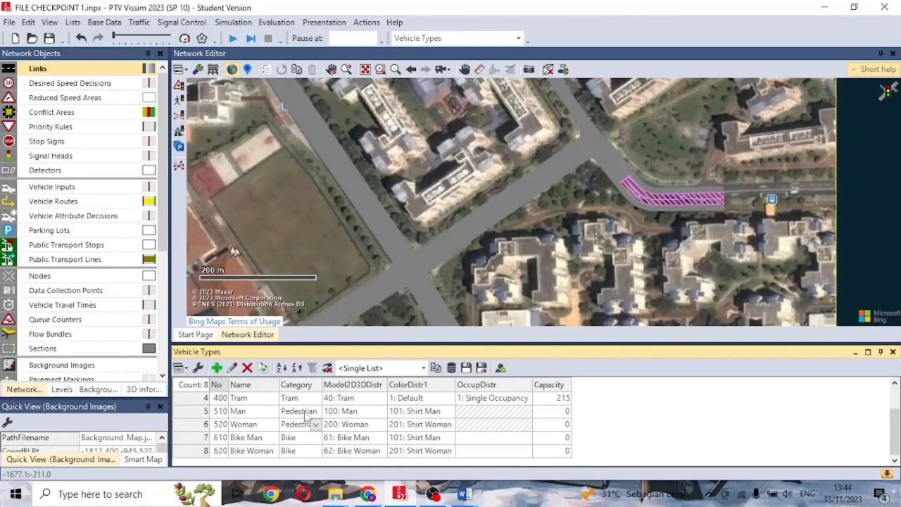
- Add a new vehicle type named Sepeda Motor and set its category to Bike
{"action": "left_click", "coordinate": [217, 368]}
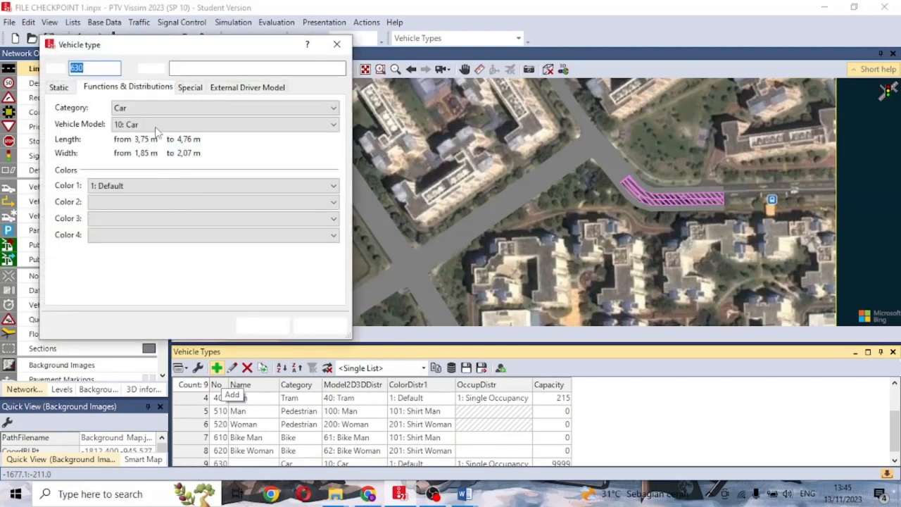
{"action": "left_click", "coordinate": [66, 90]}
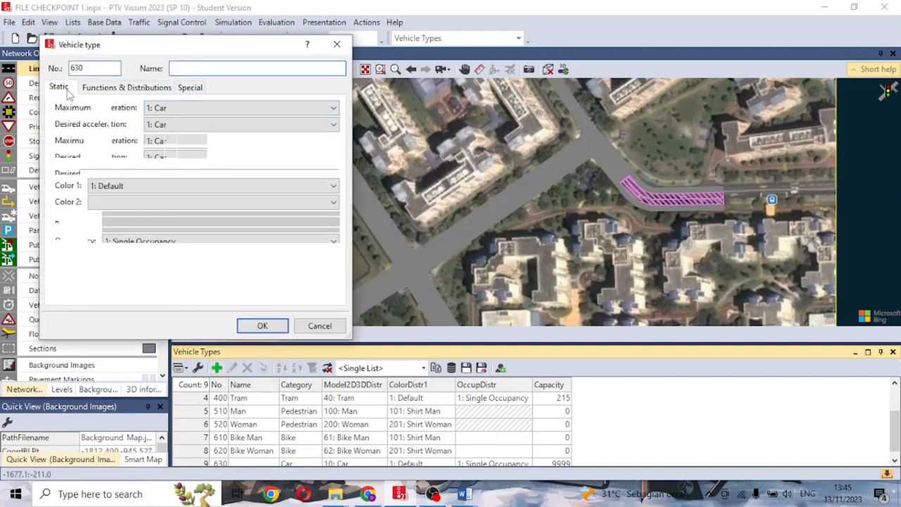
{"action": "left_click", "coordinate": [243, 65]}
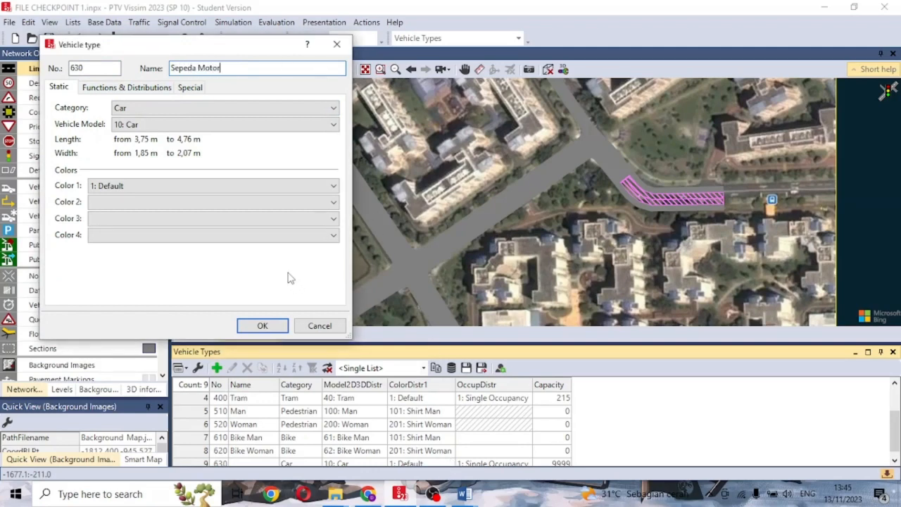
{"action": "type", "text": "Sepeda Motor"}
{"action": "left_click", "coordinate": [169, 107]}
{"action": "left_click", "coordinate": [166, 141]}
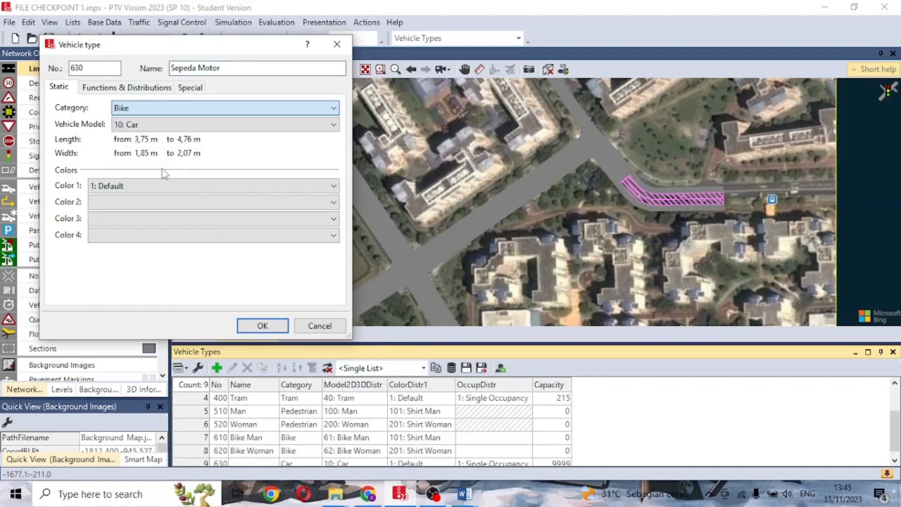
- Set the vehicle model of the Sepeda Motor type to model distribution 400
{"action": "left_click", "coordinate": [161, 125]}
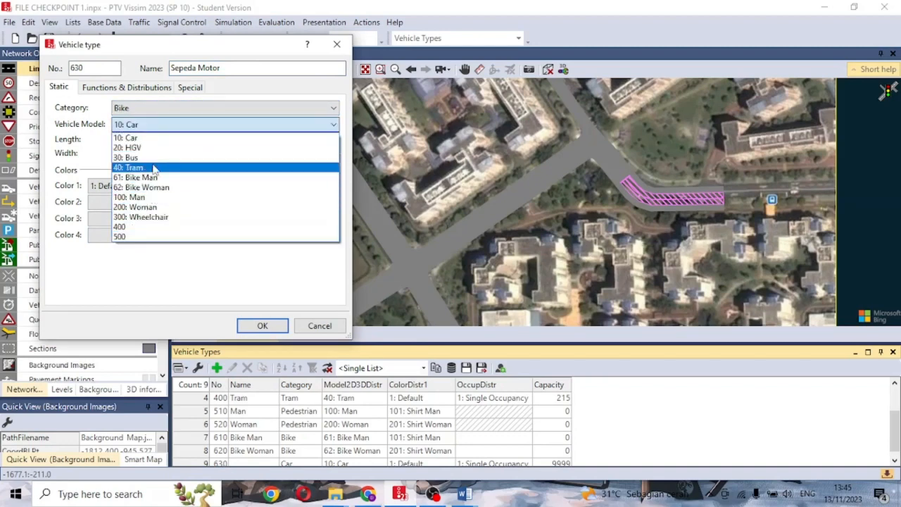
{"action": "left_click", "coordinate": [163, 226]}
{"action": "left_click", "coordinate": [181, 128]}
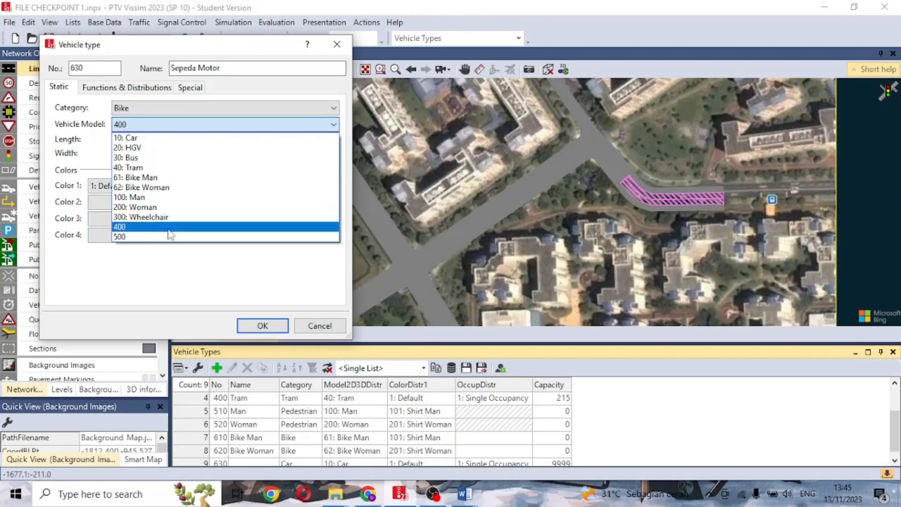
{"action": "left_click", "coordinate": [169, 231]}
{"action": "left_click", "coordinate": [161, 127]}
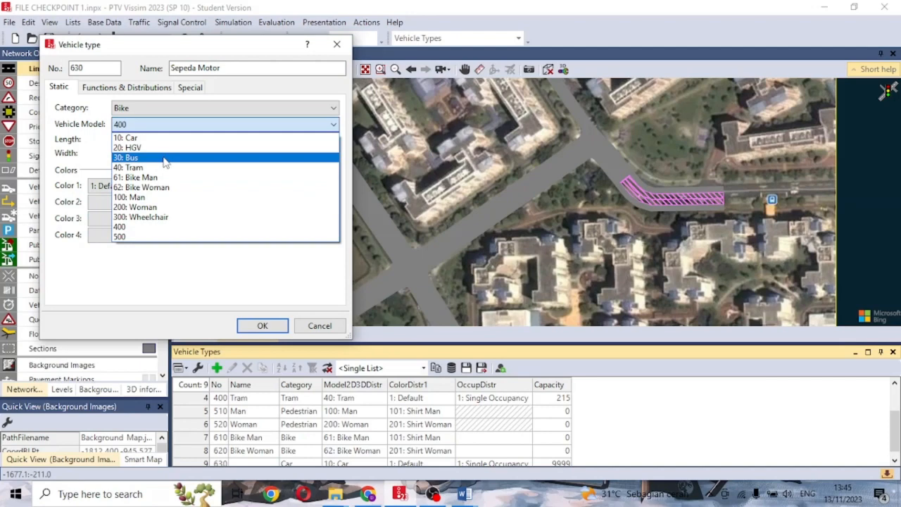
{"action": "left_click", "coordinate": [169, 226]}
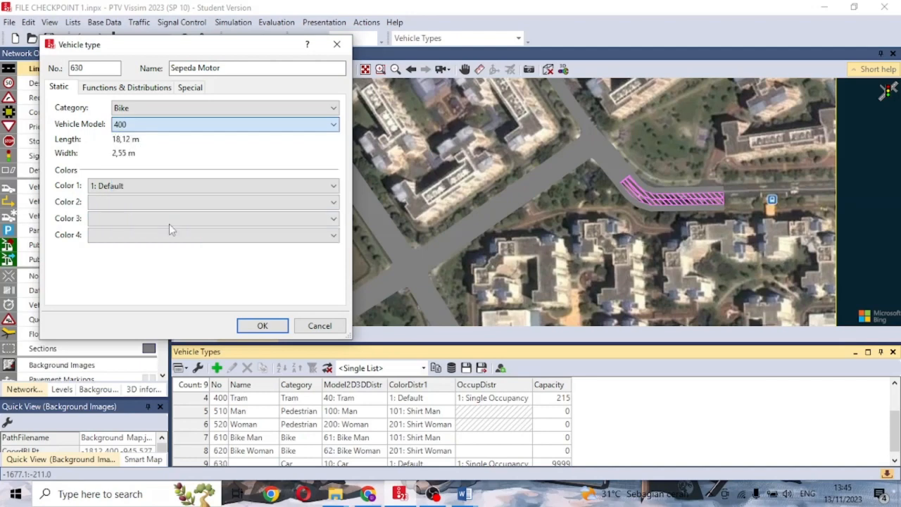
- Set the maximum and desired acceleration functions of the Sepeda Motor vehicle type to 6: Bike
{"action": "left_click", "coordinate": [152, 87]}
{"action": "left_click", "coordinate": [159, 108]}
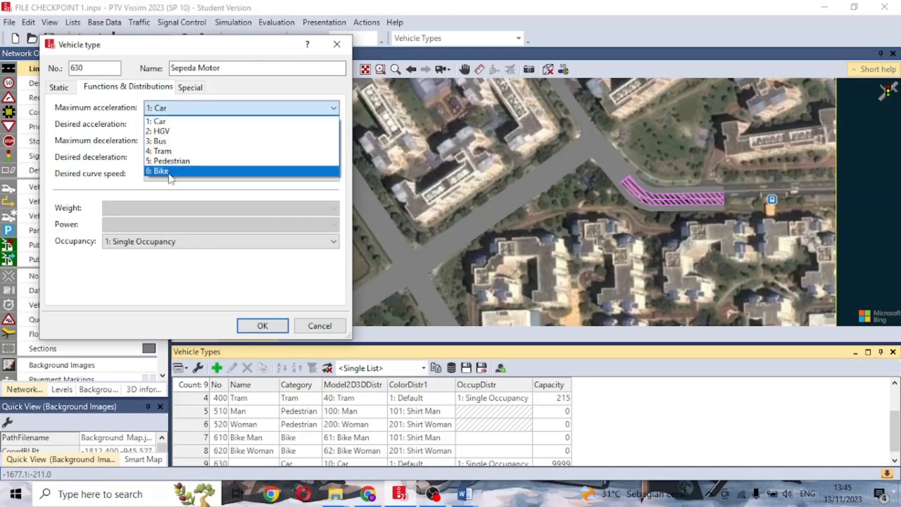
{"action": "left_click", "coordinate": [162, 170]}
{"action": "left_click", "coordinate": [173, 125]}
{"action": "left_click", "coordinate": [165, 186]}
- Set the maximum and desired deceleration functions of the Sepeda Motor type to 6: Bike and accept the vehicle type
{"action": "left_click", "coordinate": [175, 143]}
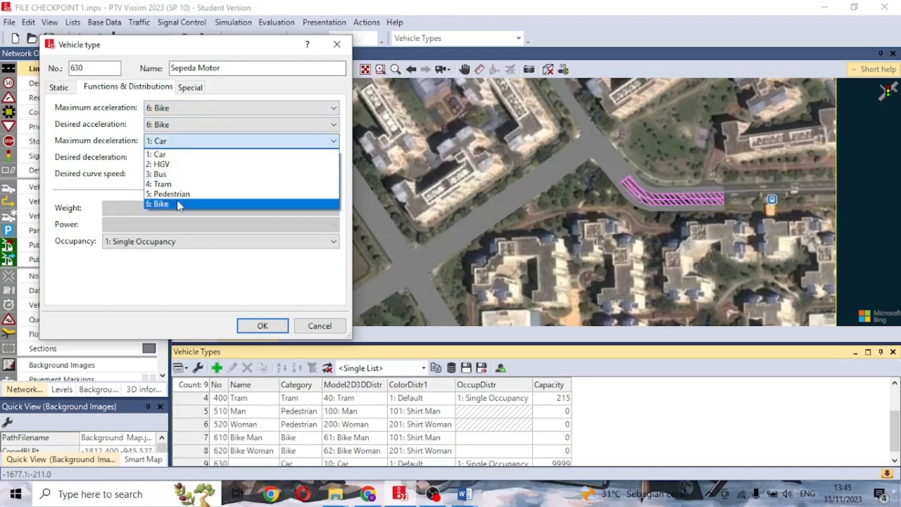
{"action": "left_click", "coordinate": [178, 204]}
{"action": "left_click", "coordinate": [179, 147]}
{"action": "left_click", "coordinate": [176, 204]}
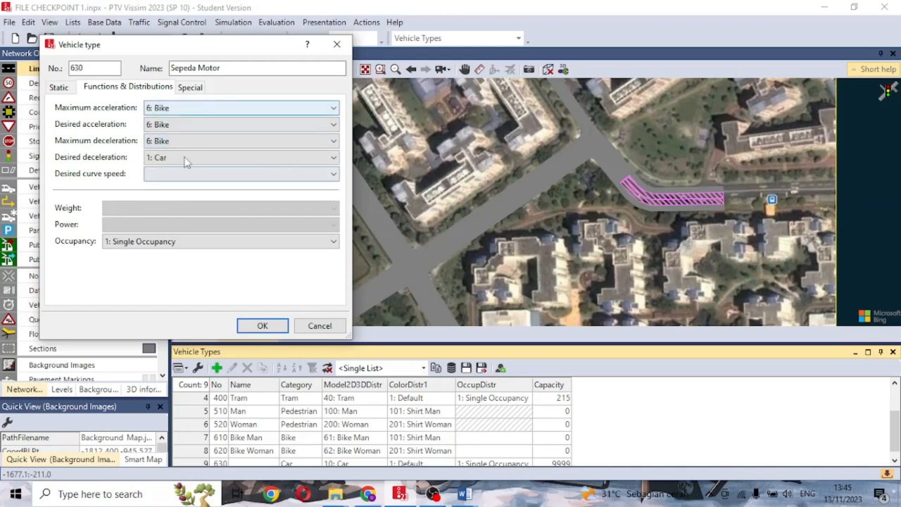
{"action": "left_click", "coordinate": [185, 157]}
{"action": "left_click", "coordinate": [181, 221]}
{"action": "left_click", "coordinate": [185, 87]}
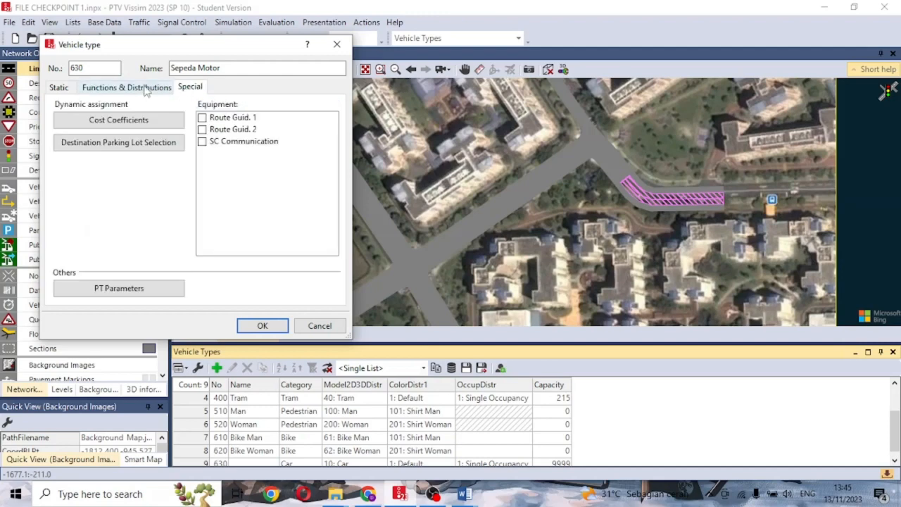
{"action": "left_click", "coordinate": [149, 87]}
{"action": "left_click", "coordinate": [262, 325]}
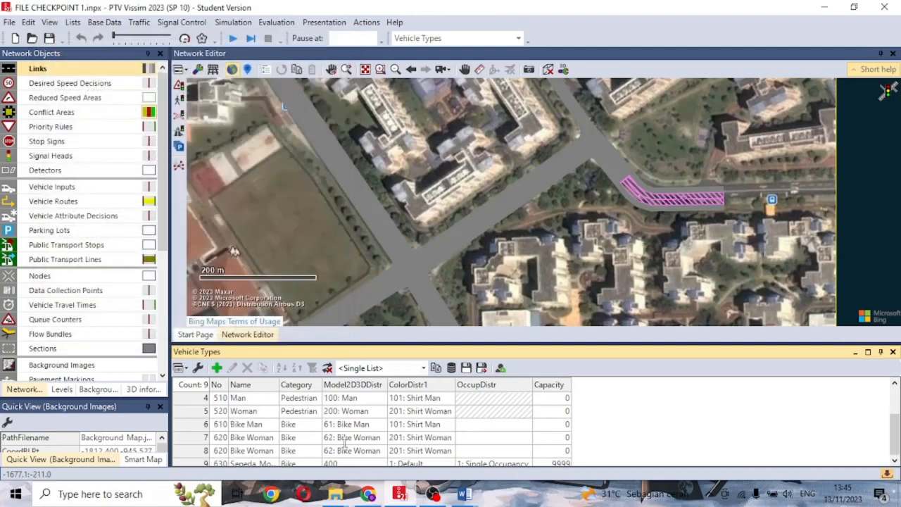
- Open the 2D/3D Models list from the base data and look through the existing models to its end
{"action": "left_click", "coordinate": [380, 453]}
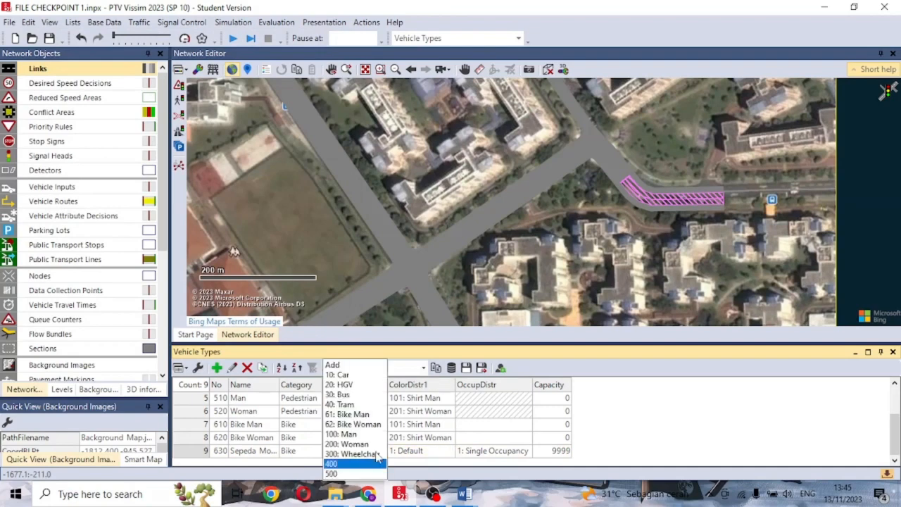
{"action": "left_click", "coordinate": [701, 465]}
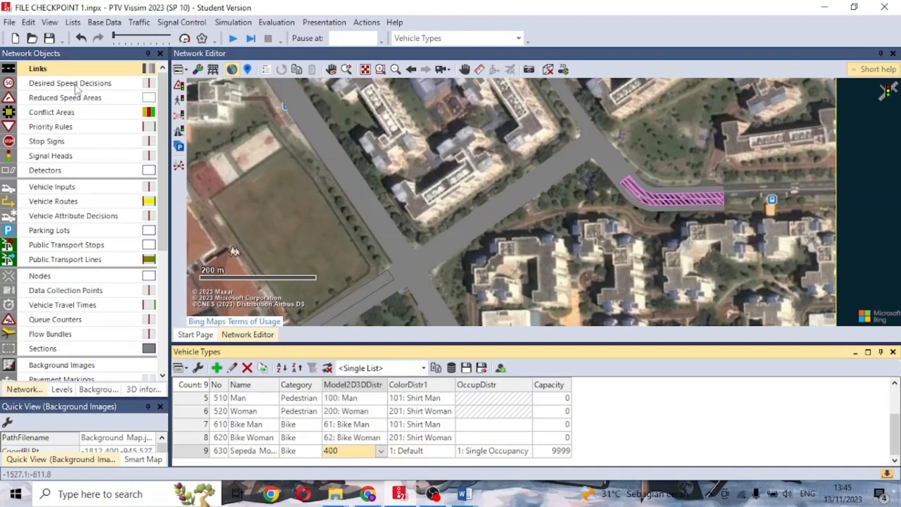
{"action": "left_click", "coordinate": [48, 22]}
{"action": "mouse_move", "coordinate": [70, 25]}
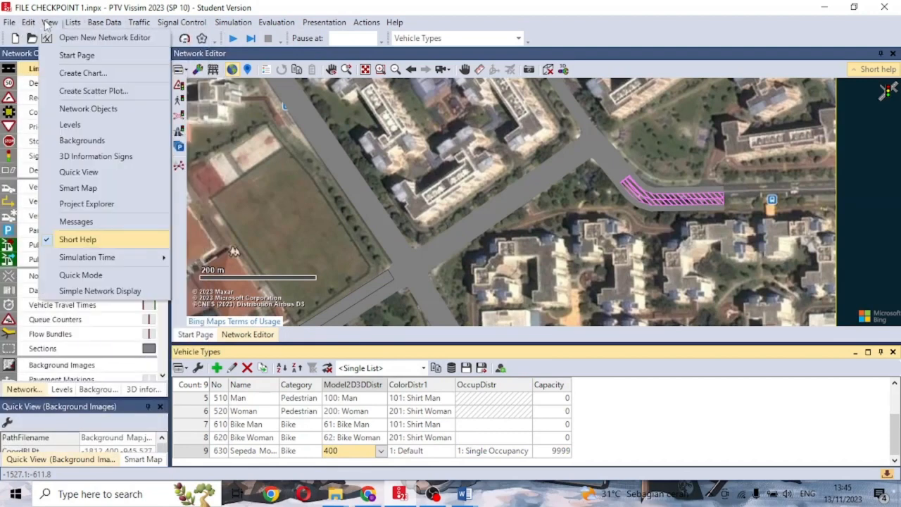
{"action": "left_click", "coordinate": [108, 24]}
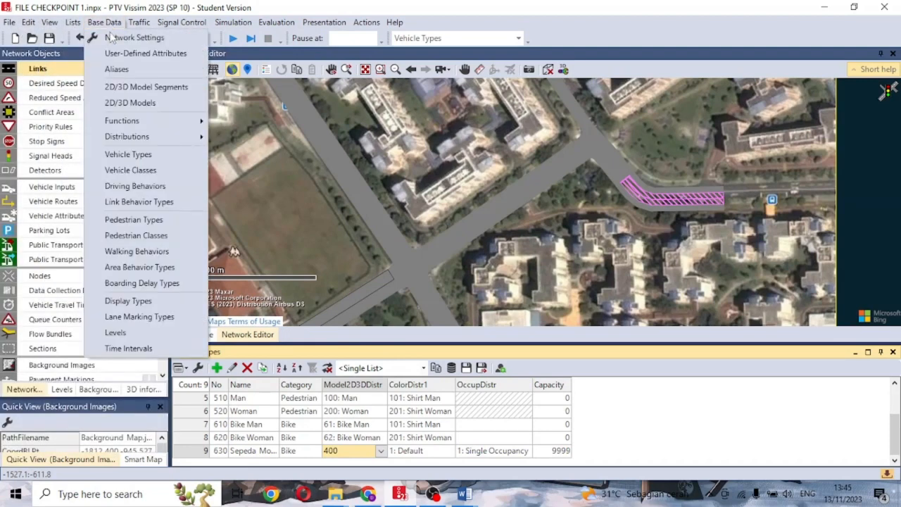
{"action": "left_click", "coordinate": [134, 105]}
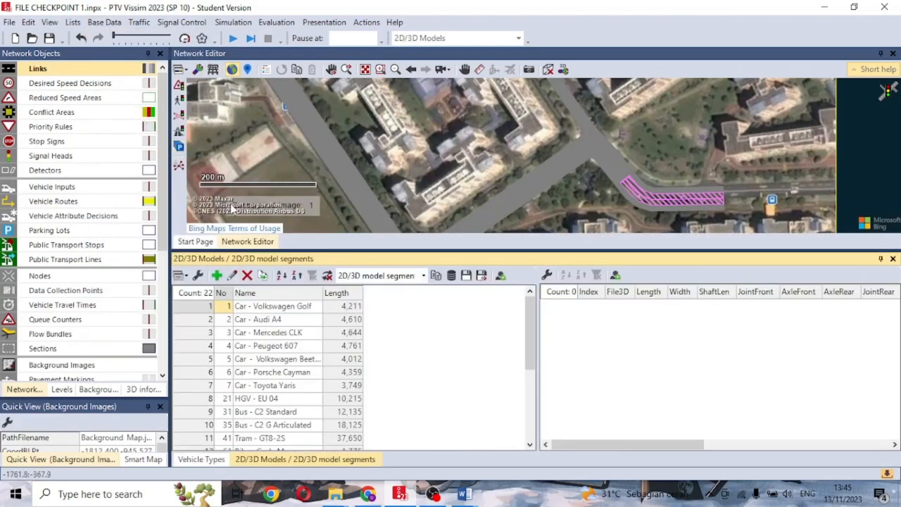
{"action": "scroll", "coordinate": [307, 331], "scroll_direction": "down", "scroll_amount": 3}
{"action": "scroll", "coordinate": [308, 345], "scroll_direction": "down", "scroll_amount": 1}
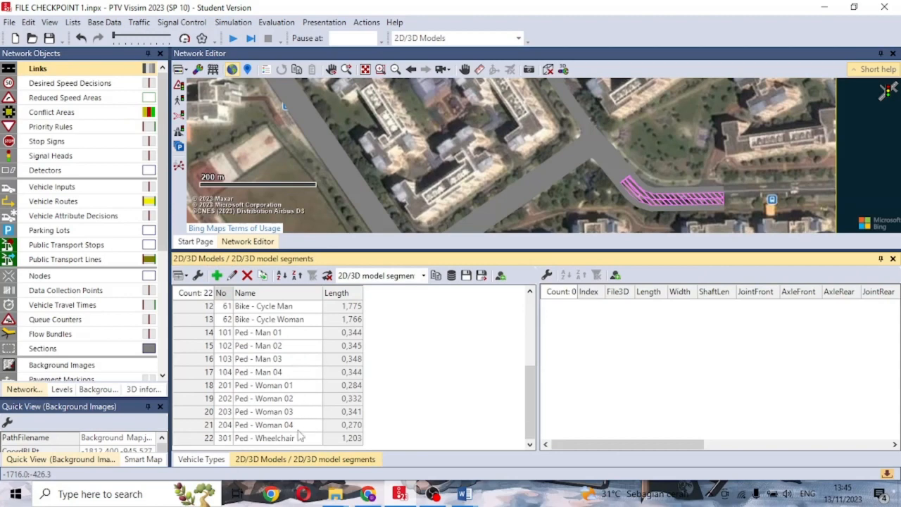
{"action": "scroll", "coordinate": [298, 437], "scroll_direction": "up", "scroll_amount": 1}
{"action": "scroll", "coordinate": [299, 437], "scroll_direction": "down", "scroll_amount": 1}
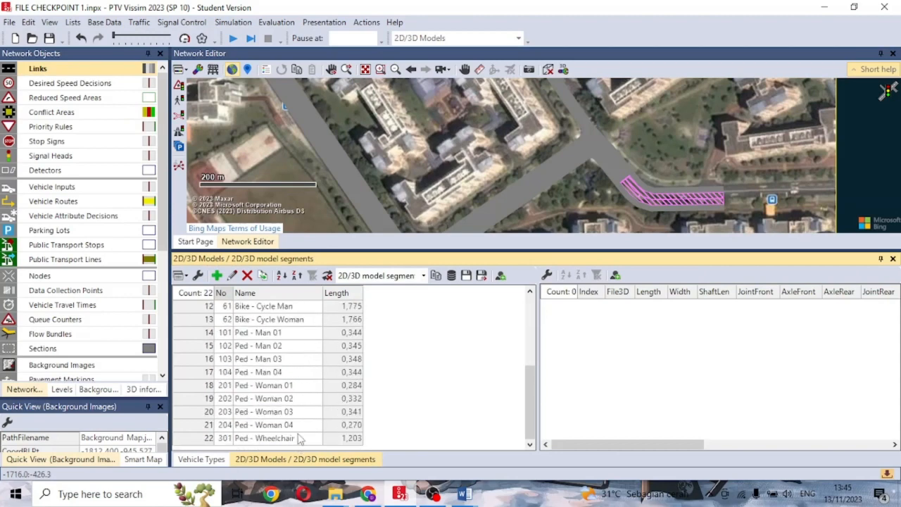
- Start adding a 2D/3D model and select Bike - Motorbike 01.fbx from the Vehicles/Road folder of the default models
{"action": "left_click", "coordinate": [216, 275]}
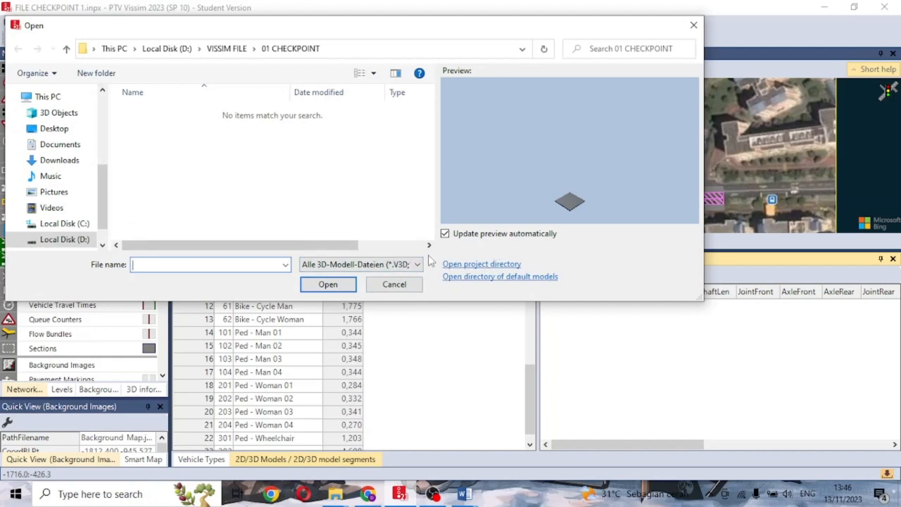
{"action": "left_click", "coordinate": [494, 277]}
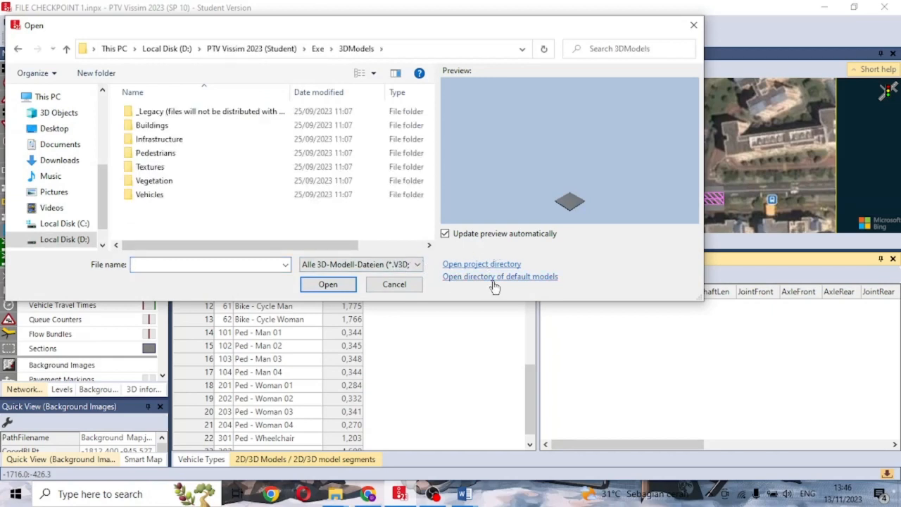
{"action": "double_click", "coordinate": [176, 195]}
{"action": "double_click", "coordinate": [146, 125]}
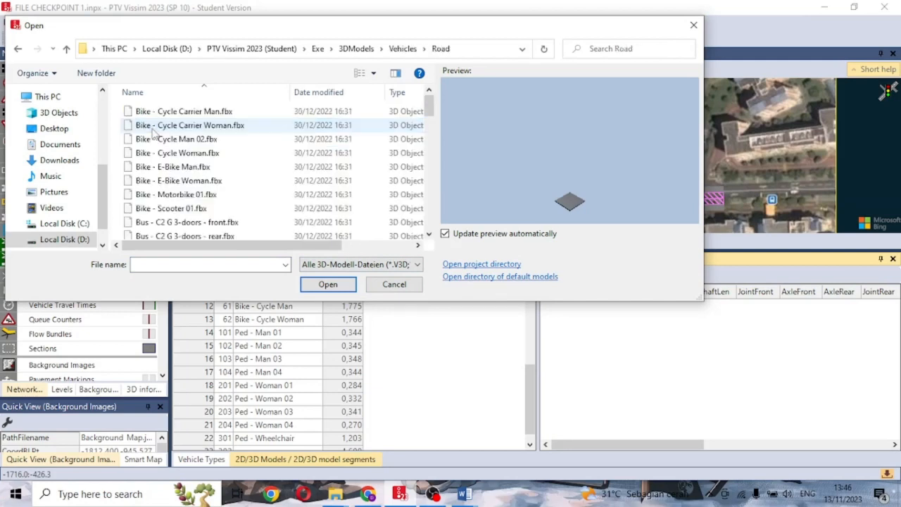
{"action": "scroll", "coordinate": [154, 135], "scroll_direction": "down", "scroll_amount": 2}
{"action": "scroll", "coordinate": [154, 135], "scroll_direction": "down", "scroll_amount": 7}
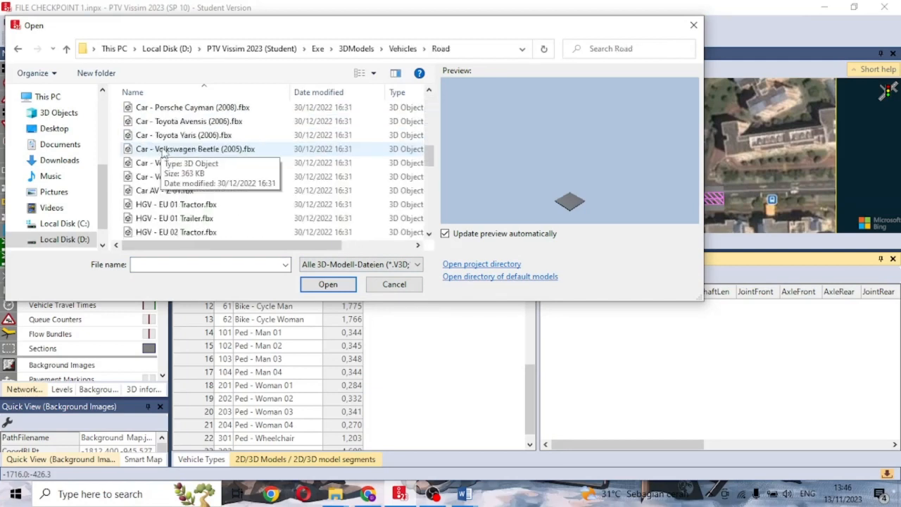
{"action": "scroll", "coordinate": [225, 204], "scroll_direction": "up", "scroll_amount": 7}
{"action": "left_click", "coordinate": [229, 149]}
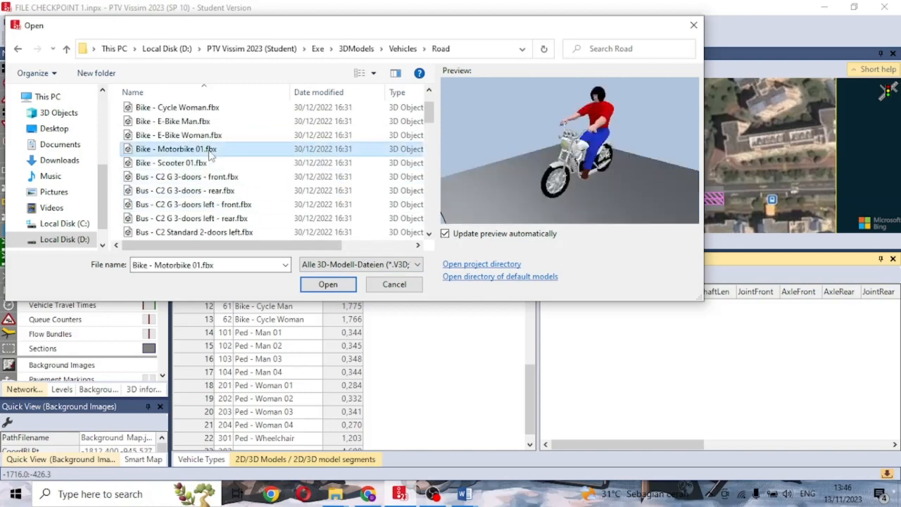
- Load Bike - Motorbike 01.fbx from the Road vehicles folder as the file for the new 2D/3D model
{"action": "left_click", "coordinate": [208, 164]}
{"action": "left_click", "coordinate": [208, 149]}
{"action": "left_click", "coordinate": [162, 135]}
{"action": "left_click", "coordinate": [175, 150]}
{"action": "double_click", "coordinate": [175, 150]}
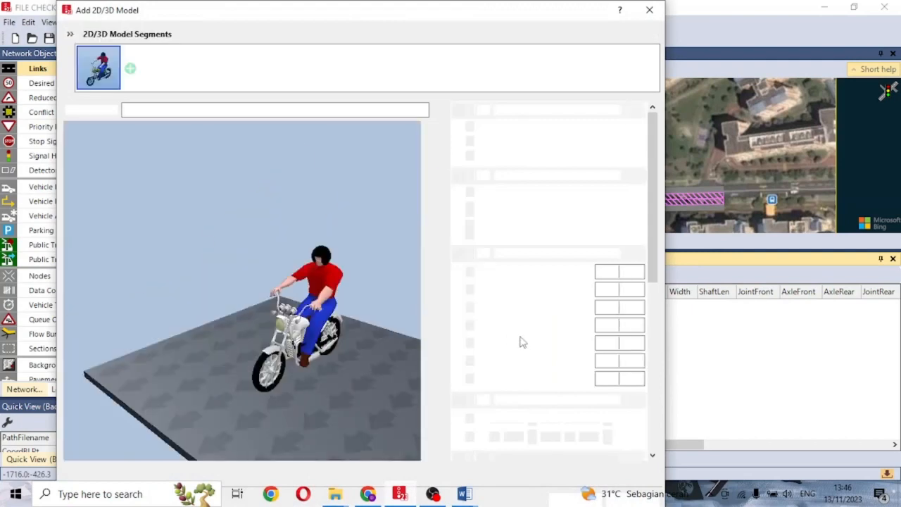
- Inspect the motorbike in the 3D preview from several angles and accept it as a new 2D/3D model
{"action": "mouse_move", "coordinate": [376, 200]}
{"action": "left_mouse_down"}
{"action": "mouse_move", "coordinate": [329, 181]}
{"action": "mouse_move", "coordinate": [384, 210]}
{"action": "left_mouse_up"}
{"action": "left_click_drag", "start_coordinate": [474, 279], "coordinate": [356, 243]}
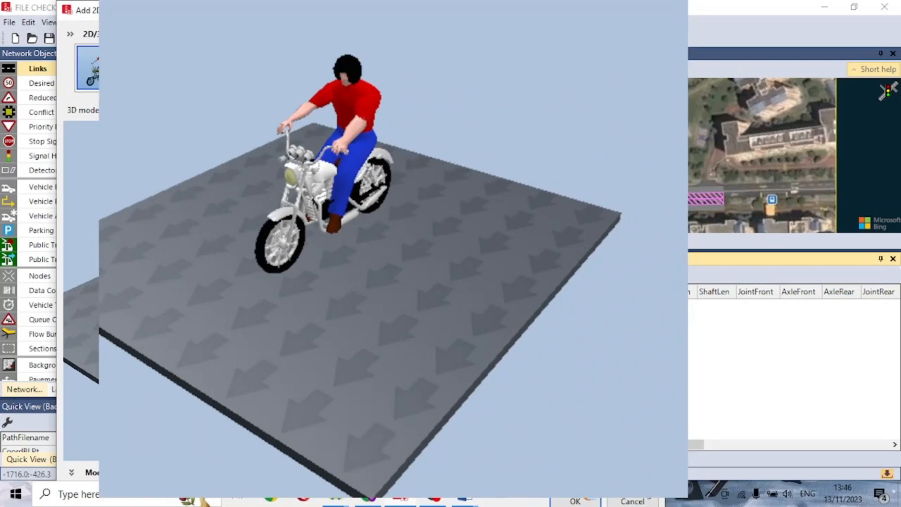
{"action": "left_click_drag", "start_coordinate": [515, 41], "coordinate": [459, 16]}
{"action": "left_click_drag", "start_coordinate": [538, 77], "coordinate": [547, 287]}
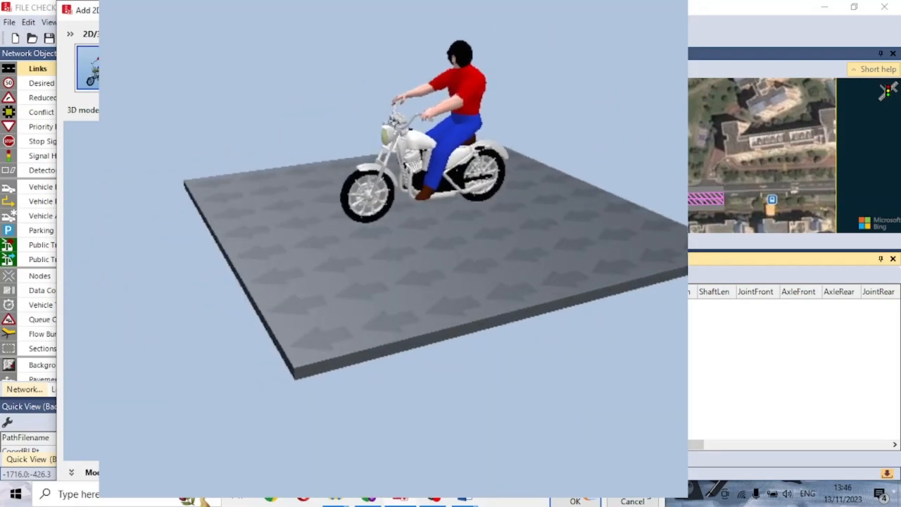
{"action": "left_click_drag", "start_coordinate": [366, 2], "coordinate": [372, 12]}
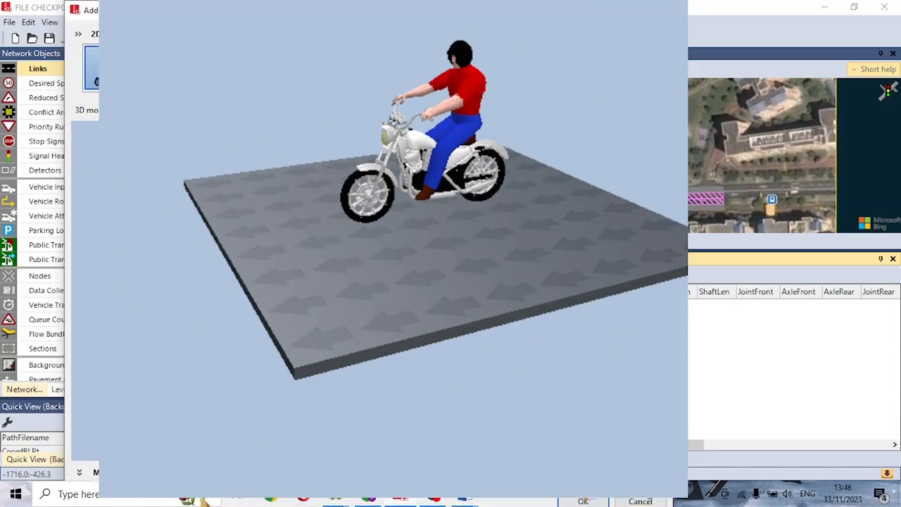
{"action": "left_click_drag", "start_coordinate": [551, 501], "coordinate": [879, 338]}
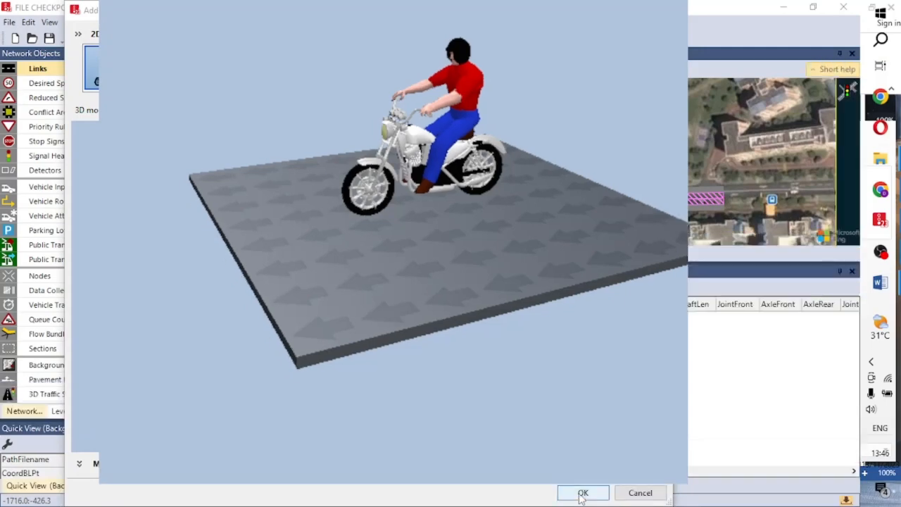
{"action": "left_click", "coordinate": [582, 497]}
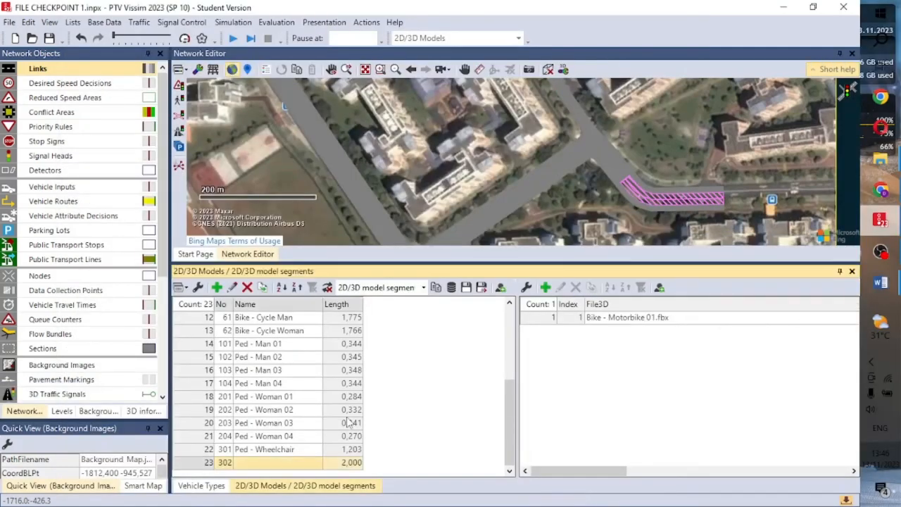
- Name the new motorbike model Sepeda Motor and check its model settings without changing them
{"action": "left_click", "coordinate": [285, 463]}
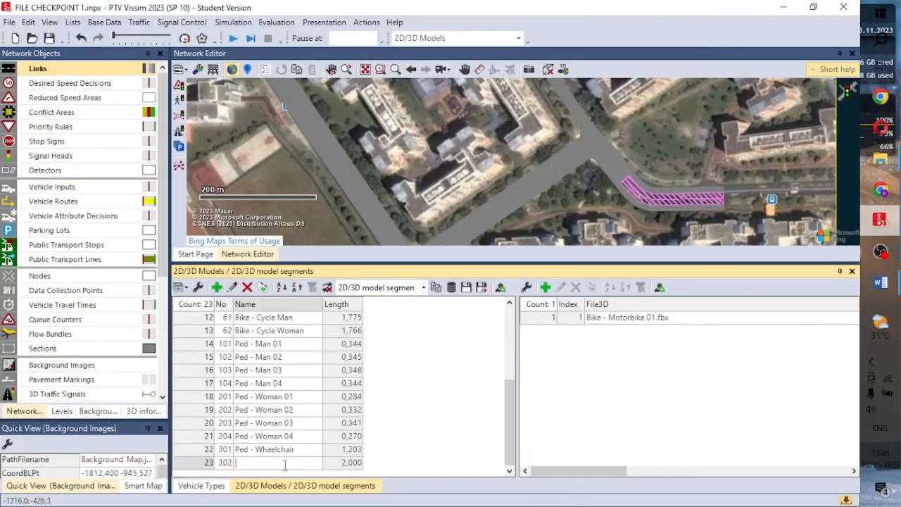
{"action": "type", "text": "Motor"}
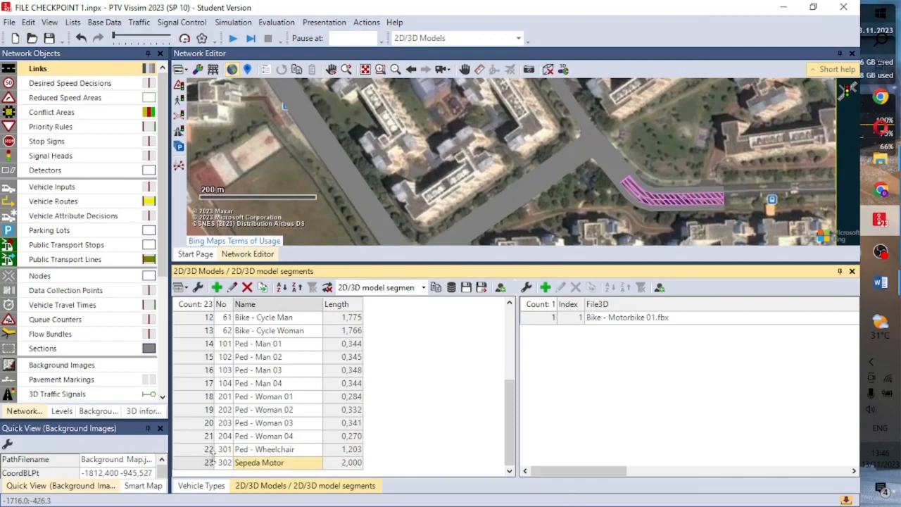
{"action": "left_click", "coordinate": [207, 464]}
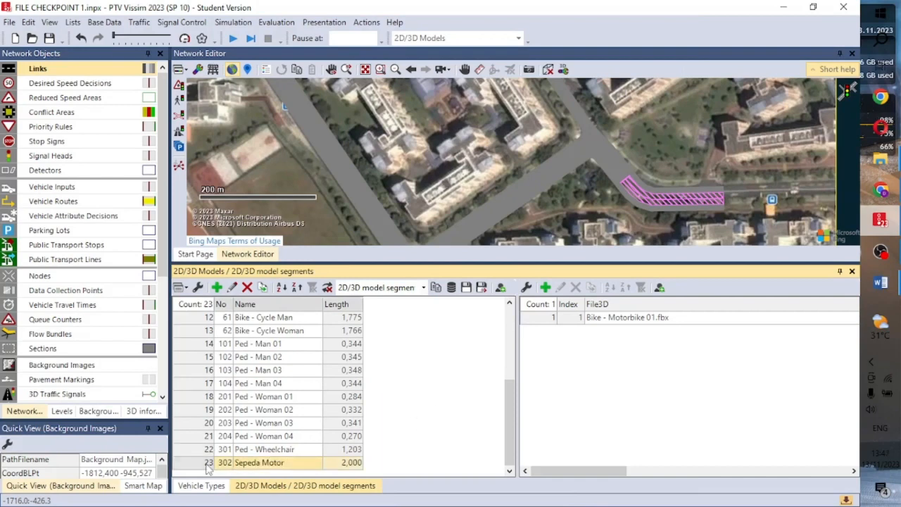
{"action": "double_click", "coordinate": [208, 465]}
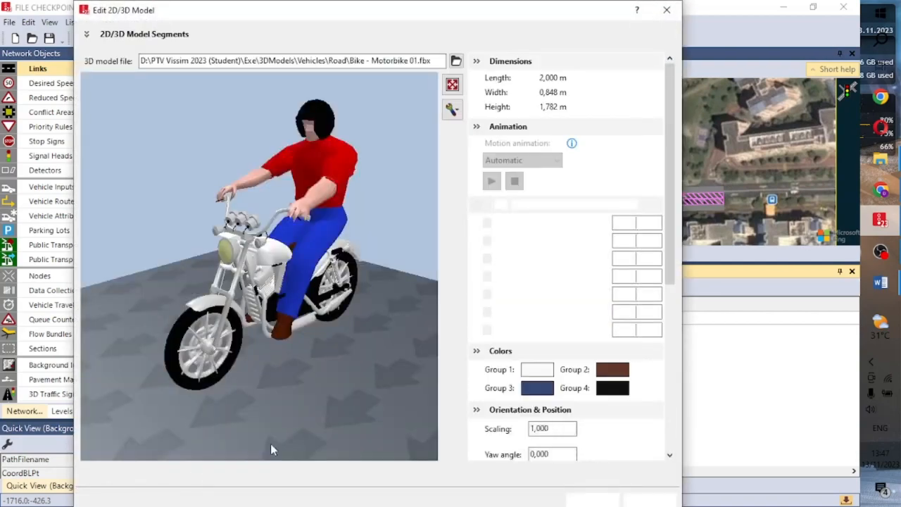
{"action": "left_click", "coordinate": [666, 10]}
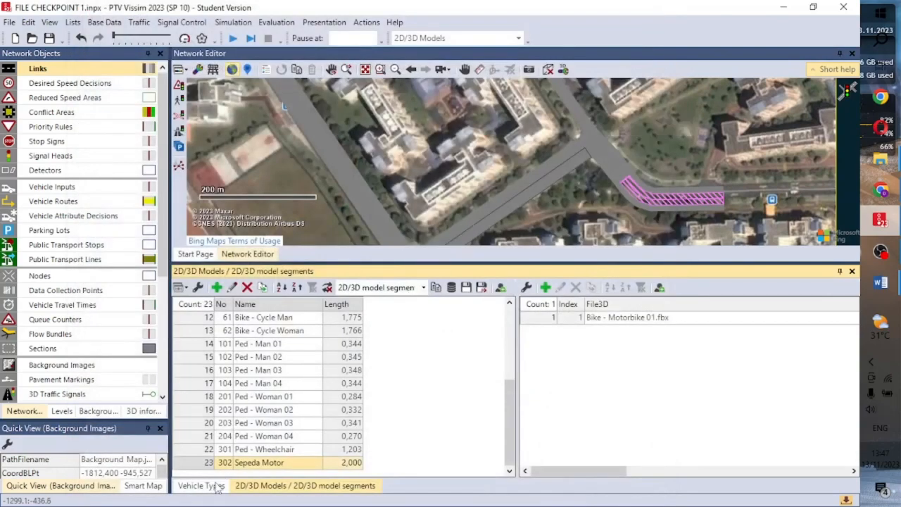
- Add a new 2D/3D model distribution from the Sepeda Motor vehicle type and assign distribution 400 to that type
{"action": "left_click", "coordinate": [214, 486]}
{"action": "left_click", "coordinate": [378, 423]}
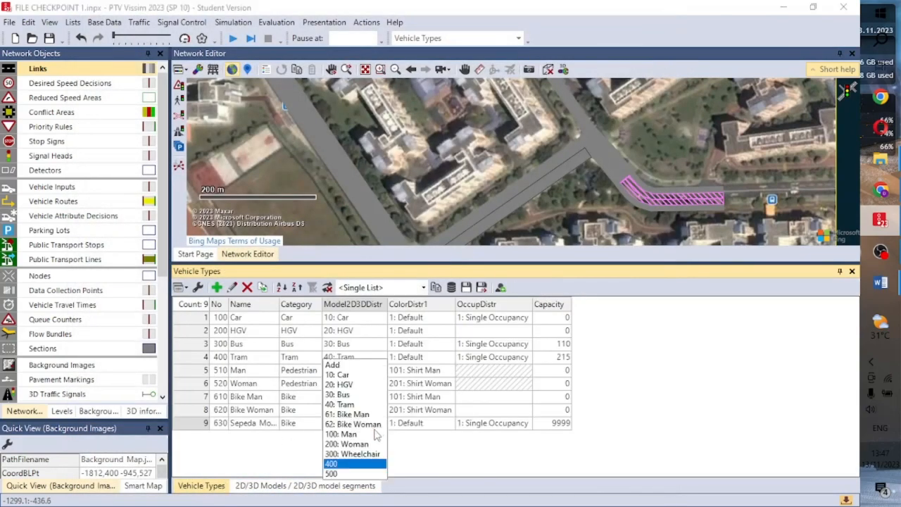
{"action": "left_click", "coordinate": [336, 365]}
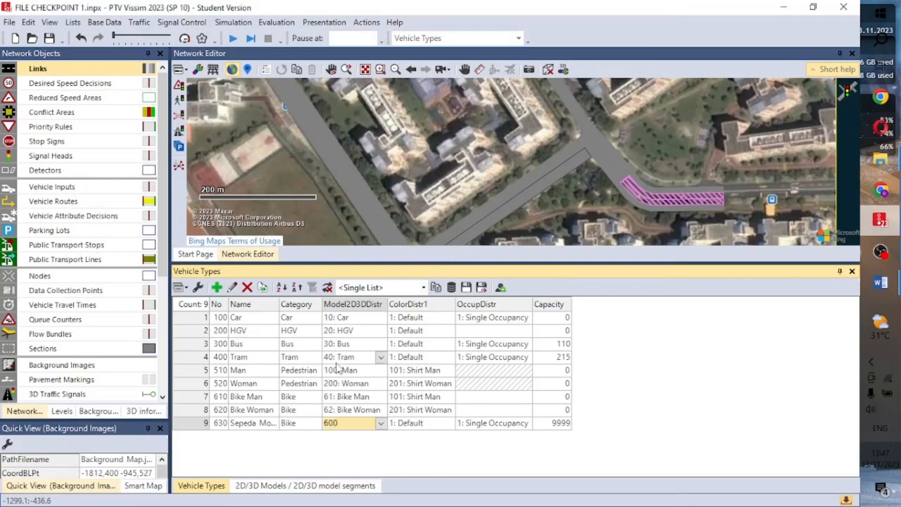
{"action": "left_click", "coordinate": [379, 423]}
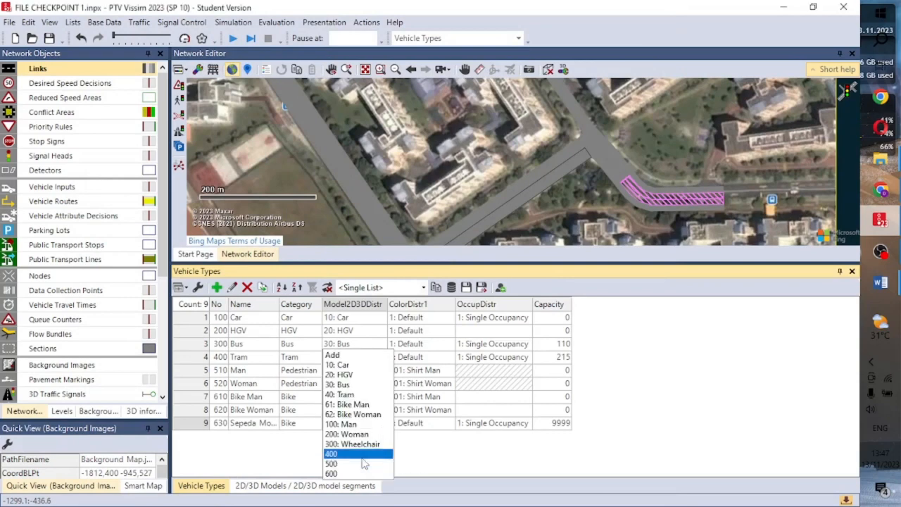
{"action": "left_click", "coordinate": [365, 455]}
{"action": "left_click", "coordinate": [327, 422]}
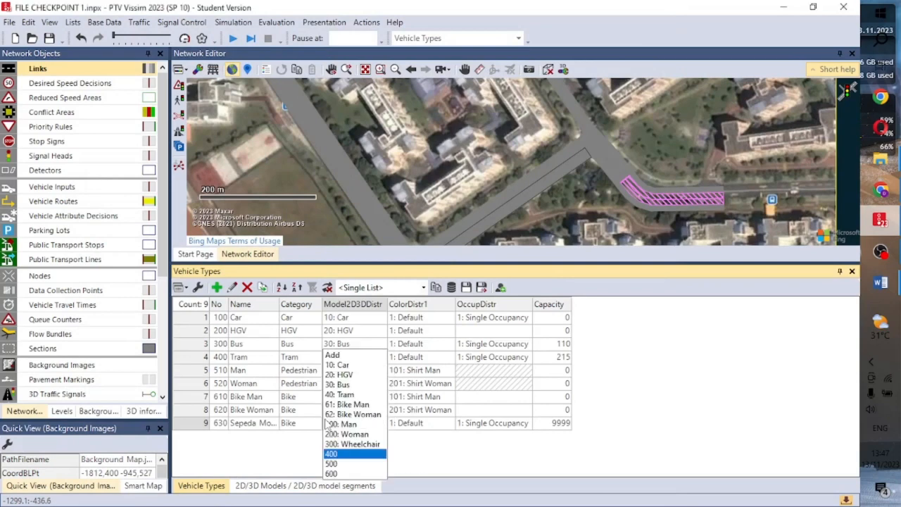
{"action": "left_click", "coordinate": [345, 454]}
- Compare the Sepeda Motor entry among the 2D/3D models with the distributions available for the Sepeda Motor vehicle type
{"action": "left_click", "coordinate": [287, 485]}
{"action": "scroll", "coordinate": [271, 452], "scroll_direction": "up", "scroll_amount": 4}
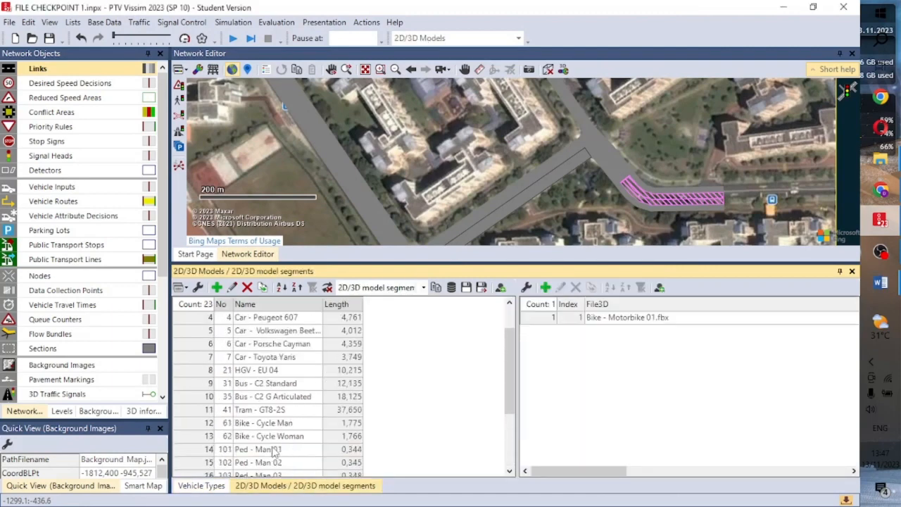
{"action": "scroll", "coordinate": [272, 448], "scroll_direction": "down", "scroll_amount": 4}
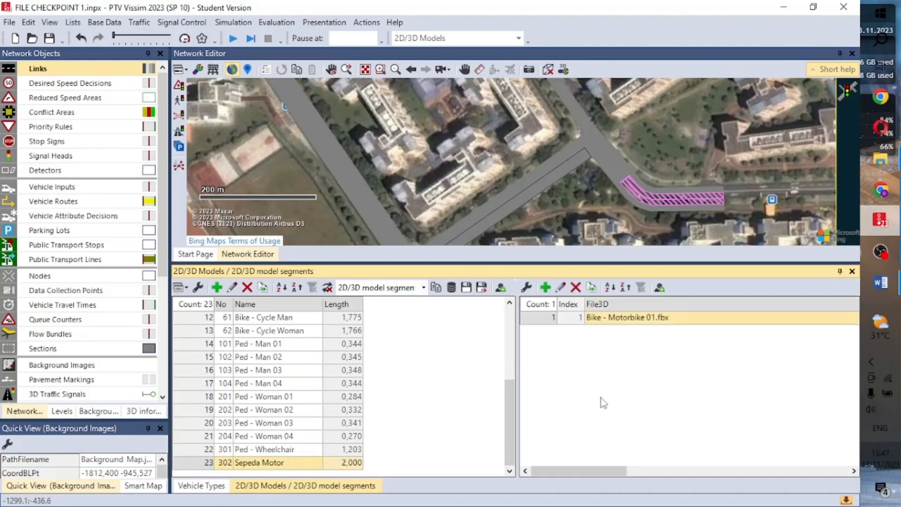
{"action": "left_click_drag", "start_coordinate": [599, 470], "coordinate": [537, 456]}
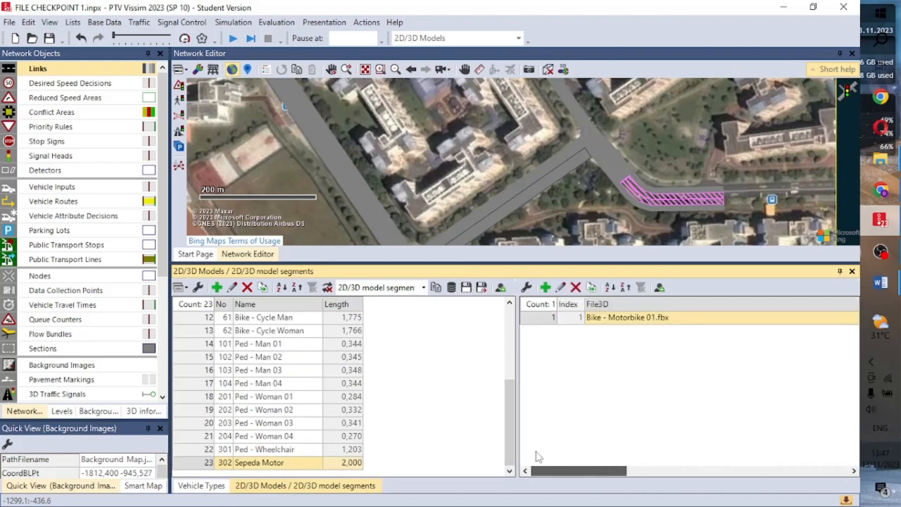
{"action": "left_click", "coordinate": [202, 486]}
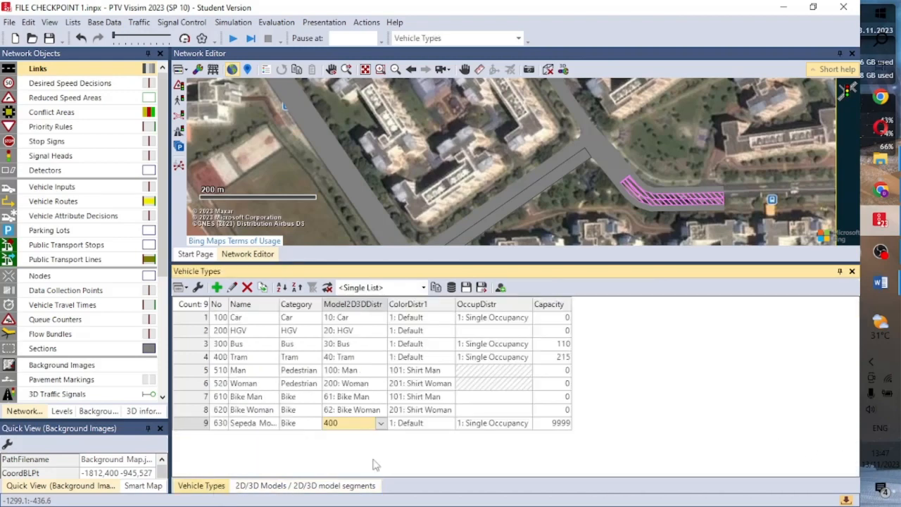
{"action": "left_click", "coordinate": [381, 423]}
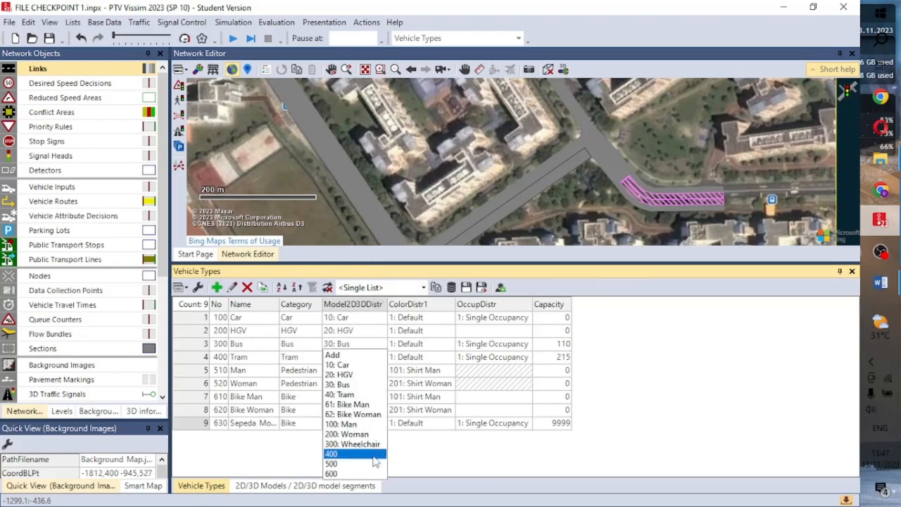
{"action": "left_click", "coordinate": [284, 486]}
{"action": "left_click", "coordinate": [195, 485]}
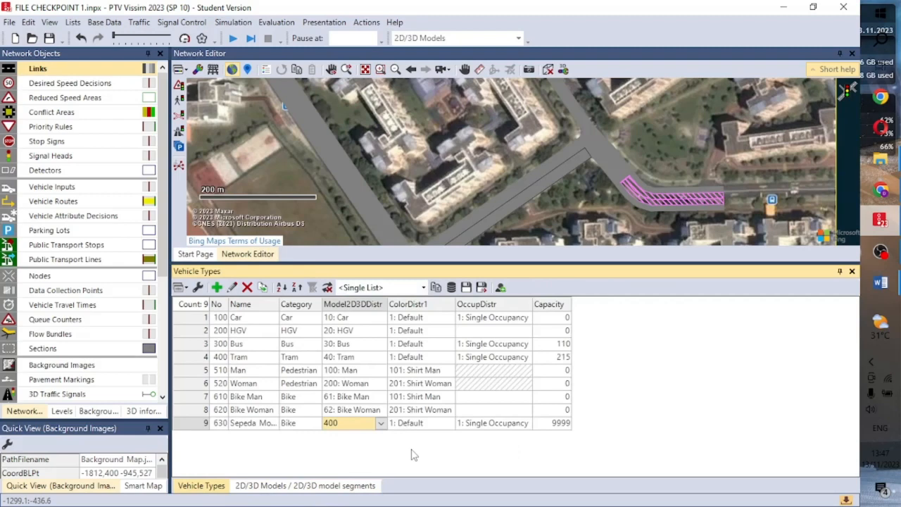
{"action": "left_click", "coordinate": [381, 423]}
{"action": "left_click", "coordinate": [380, 454]}
{"action": "left_click", "coordinate": [285, 486]}
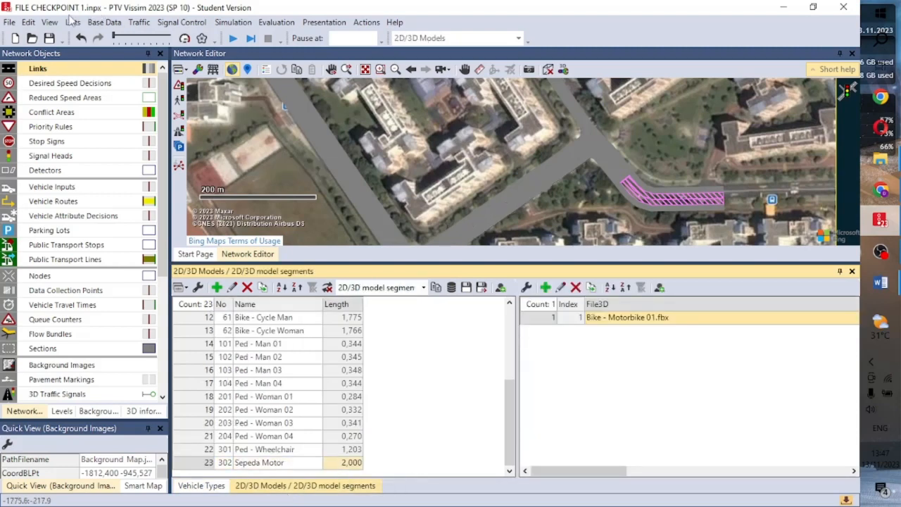
- Open the vehicle classes list and assign model 302: Sepeda Motor to 2D/3D model distribution 400
{"action": "left_click", "coordinate": [94, 22]}
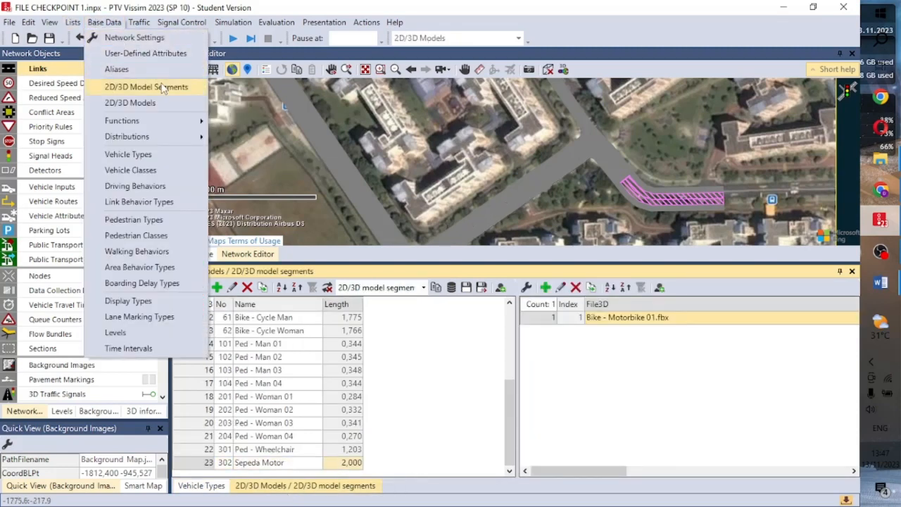
{"action": "left_click", "coordinate": [180, 175]}
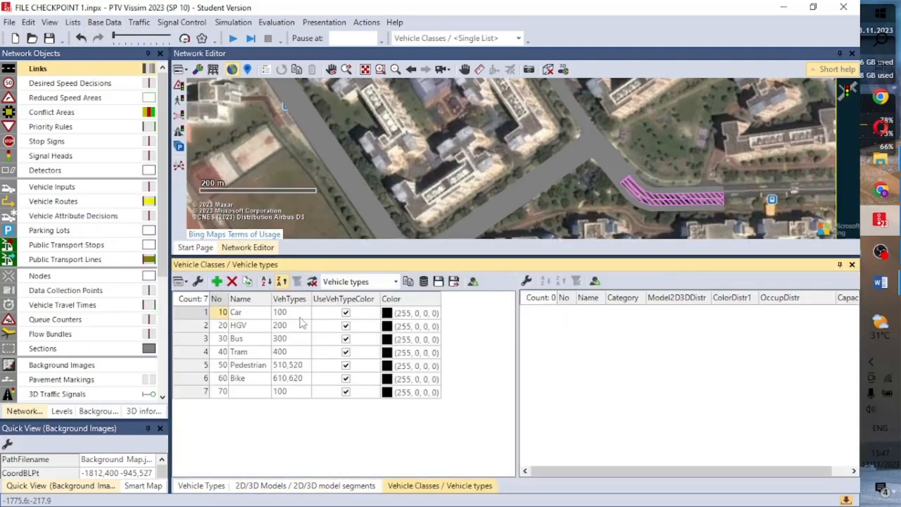
{"action": "left_click", "coordinate": [104, 21]}
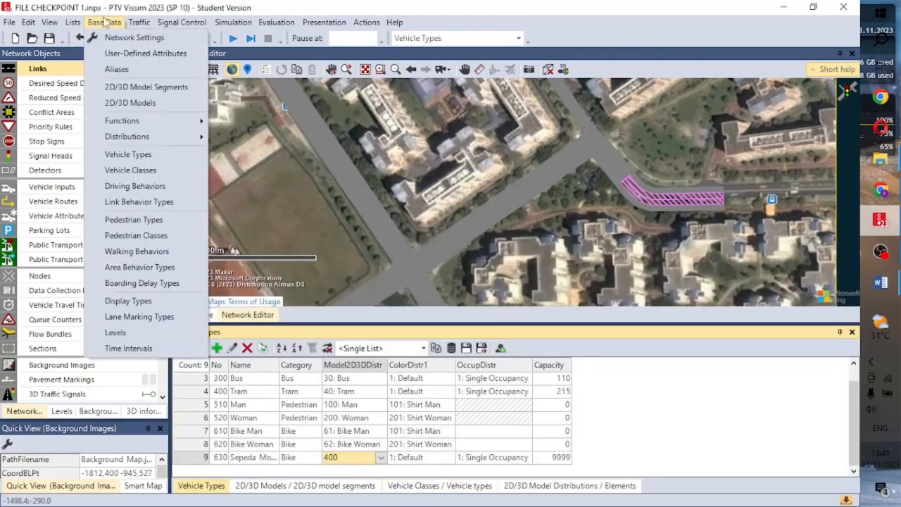
{"action": "mouse_move", "coordinate": [105, 137]}
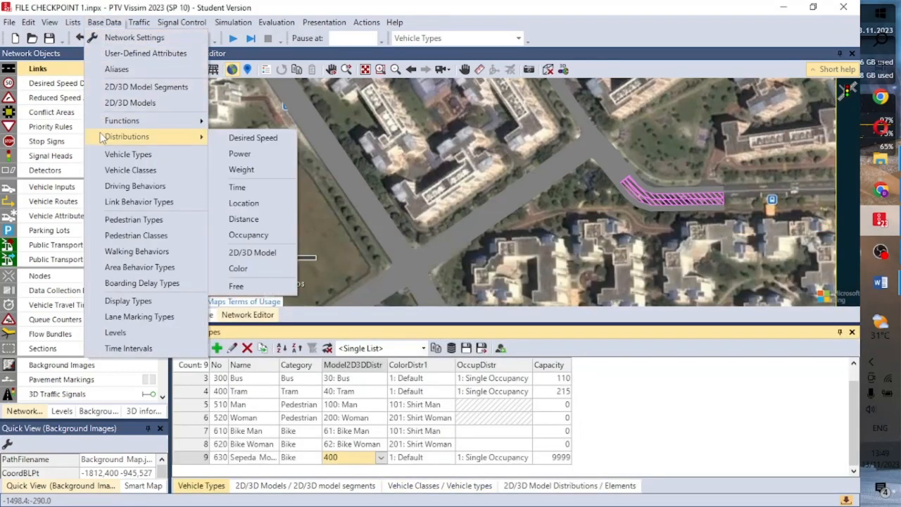
{"action": "left_click", "coordinate": [262, 253]}
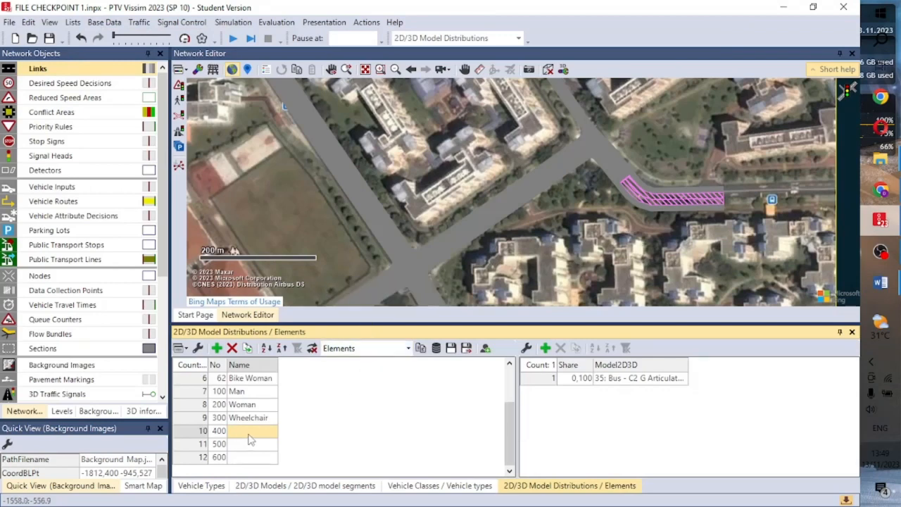
{"action": "left_click", "coordinate": [633, 380]}
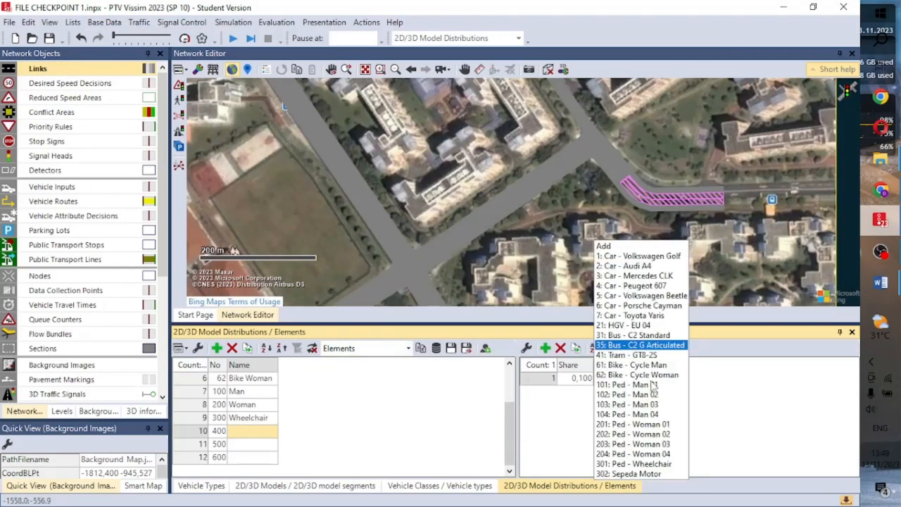
{"action": "left_click", "coordinate": [633, 474]}
{"action": "left_click", "coordinate": [339, 486]}
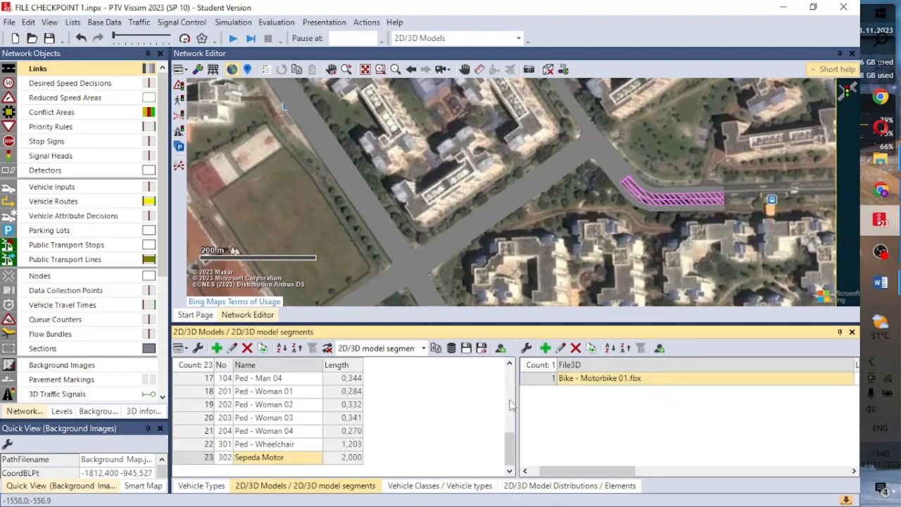
{"action": "left_click", "coordinate": [892, 260]}
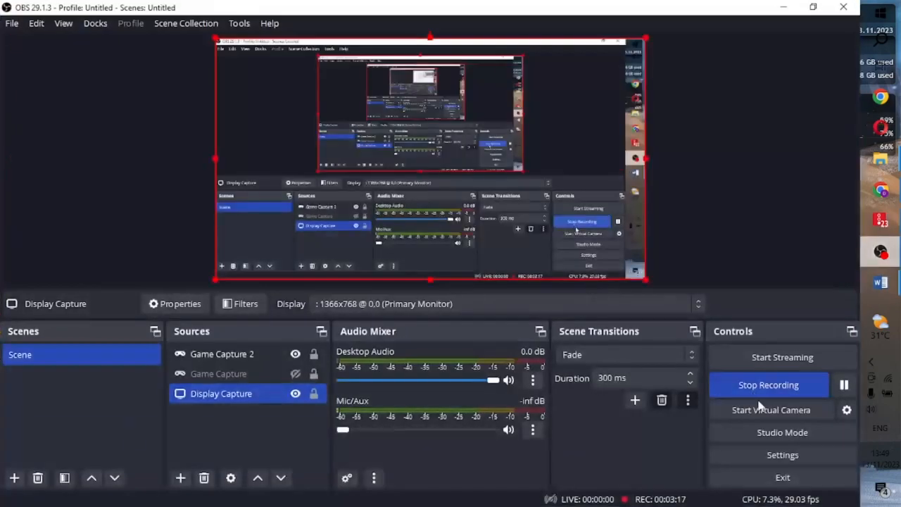
{"action": "left_click", "coordinate": [843, 381]}
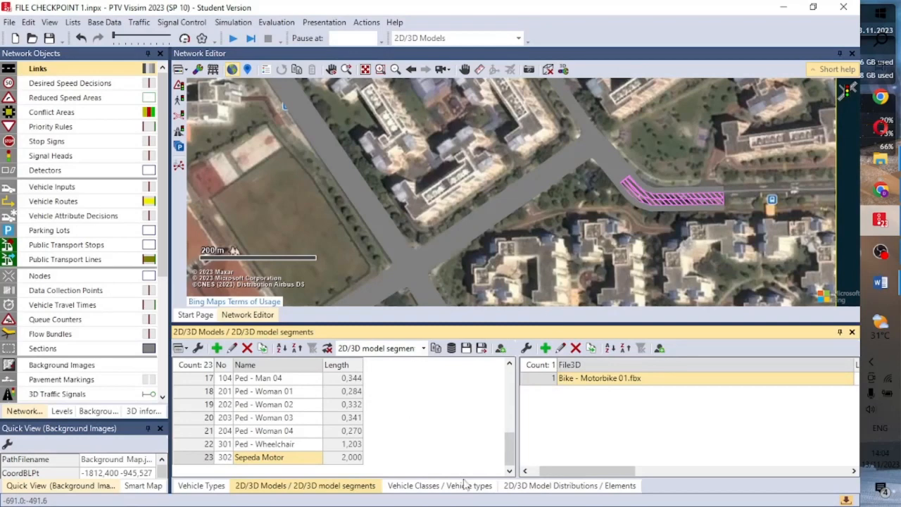
- Start adding a new entry to the 2D/3D models list so a model file can be chosen
{"action": "left_click", "coordinate": [201, 486]}
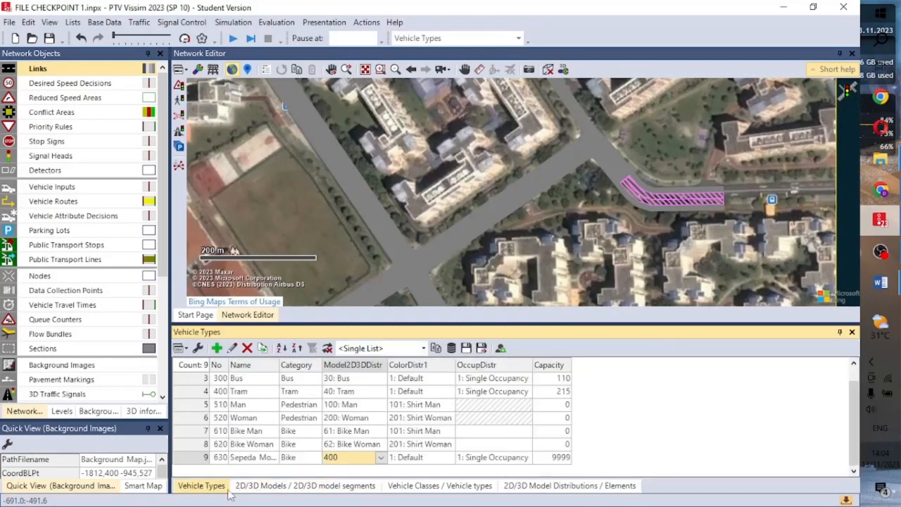
{"action": "left_click", "coordinate": [267, 485]}
{"action": "right_click", "coordinate": [266, 471]}
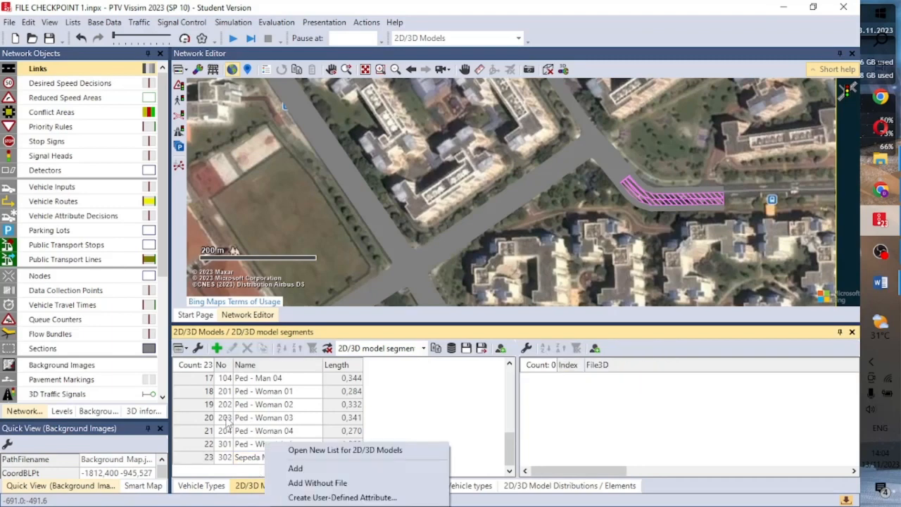
{"action": "left_click", "coordinate": [379, 390]}
{"action": "left_click", "coordinate": [216, 347]}
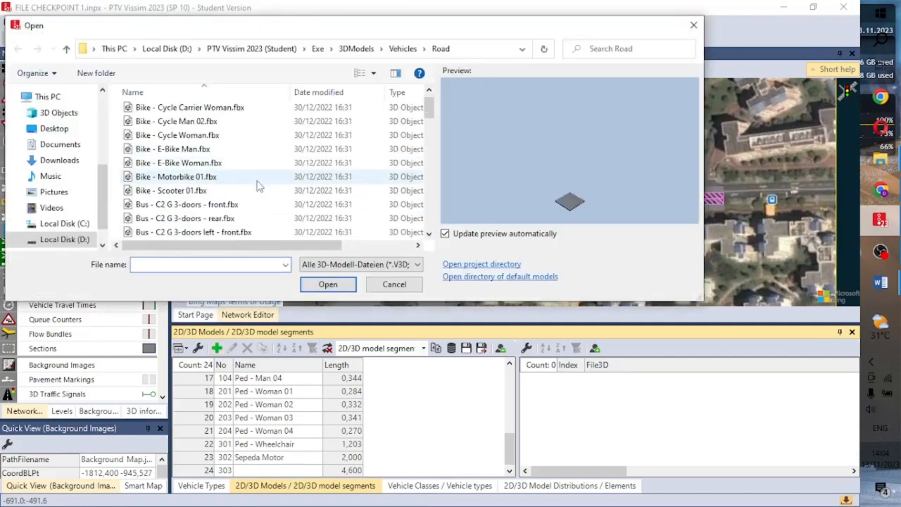
- Compare the front and rear C2 G 3-doors bus files and load Bus - C2 G 3-doors left - front.fbx
{"action": "scroll", "coordinate": [257, 185], "scroll_direction": "down", "scroll_amount": 10}
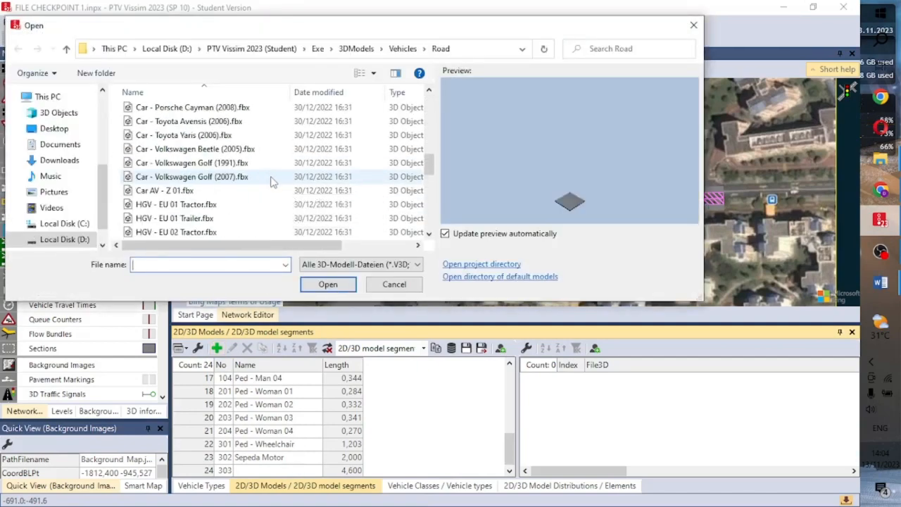
{"action": "scroll", "coordinate": [267, 169], "scroll_direction": "up", "scroll_amount": 8}
{"action": "scroll", "coordinate": [264, 158], "scroll_direction": "down", "scroll_amount": 1}
{"action": "left_click", "coordinate": [261, 150]}
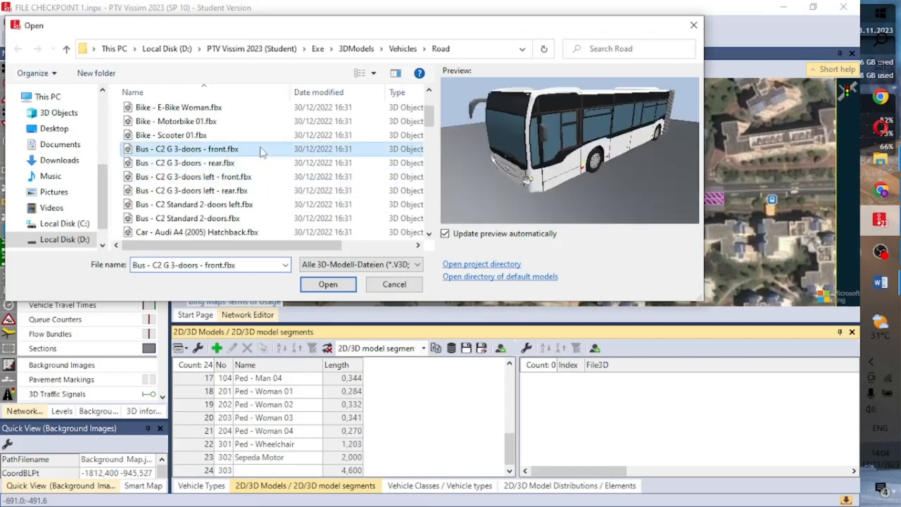
{"action": "left_click", "coordinate": [256, 163]}
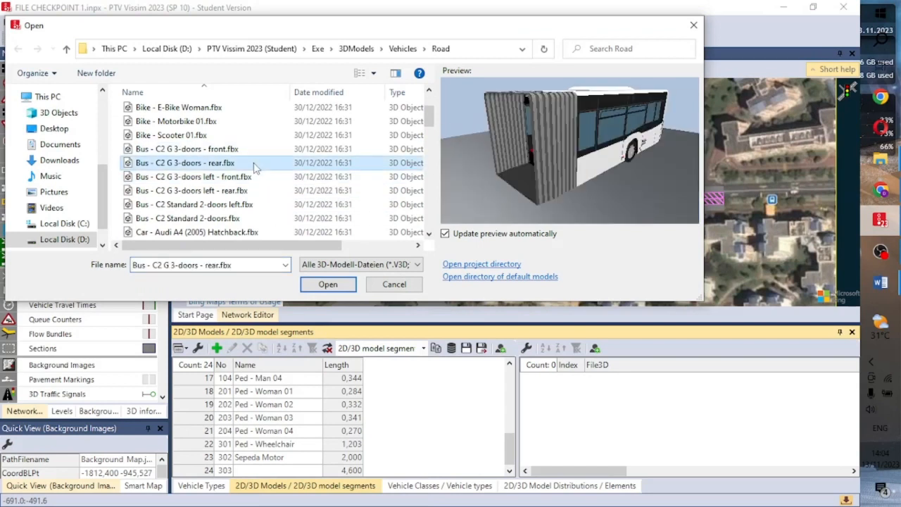
{"action": "left_click", "coordinate": [254, 151]}
{"action": "left_click", "coordinate": [250, 177]}
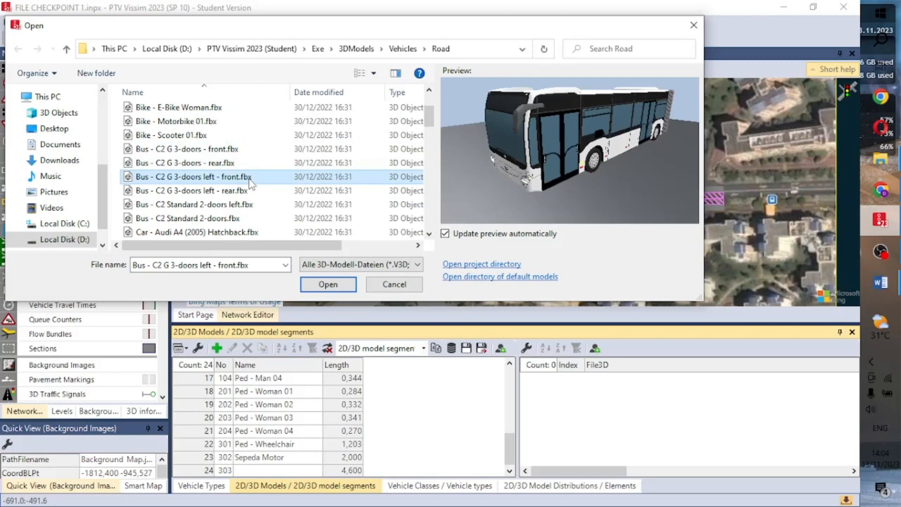
{"action": "left_click", "coordinate": [258, 191]}
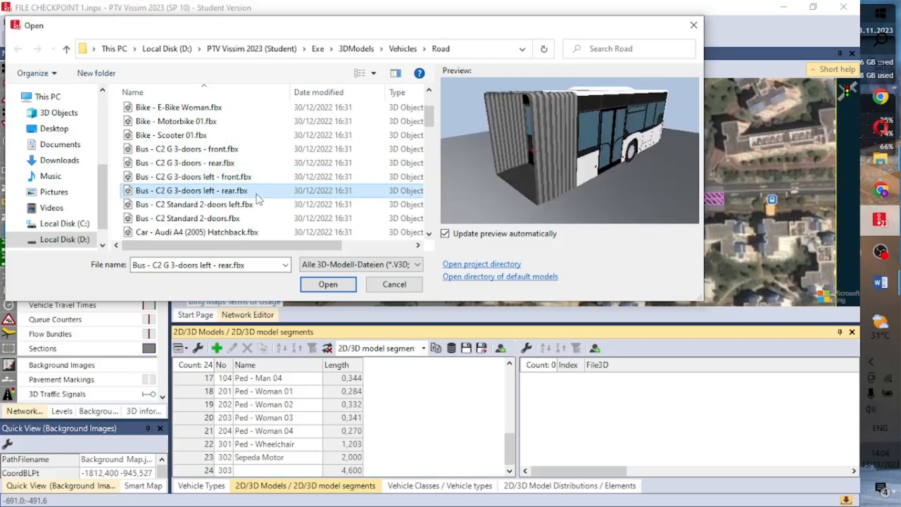
{"action": "left_click", "coordinate": [251, 178]}
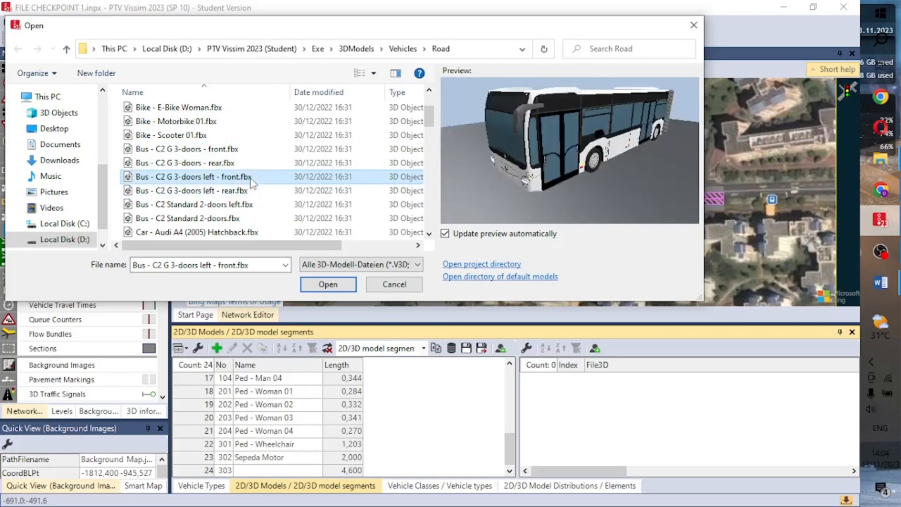
{"action": "double_click", "coordinate": [250, 177]}
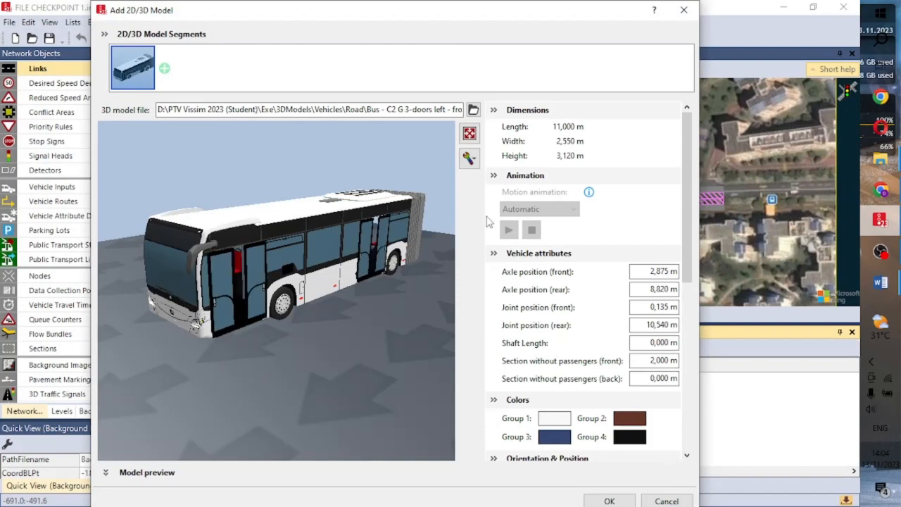
- Add Bus - C2 G 3-doors left - rear.fbx as the second segment, inspect both bus segments and accept the model
{"action": "left_click", "coordinate": [165, 69]}
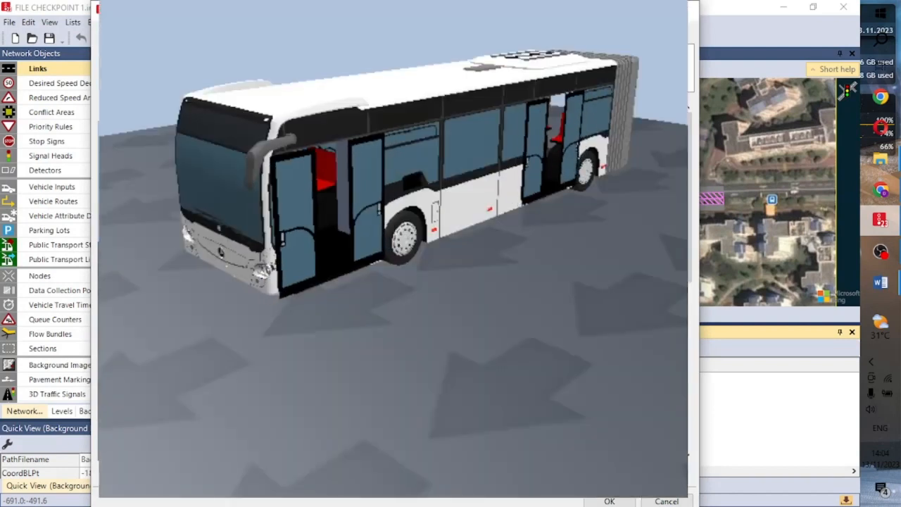
{"action": "left_click_drag", "start_coordinate": [623, 87], "coordinate": [588, 103]}
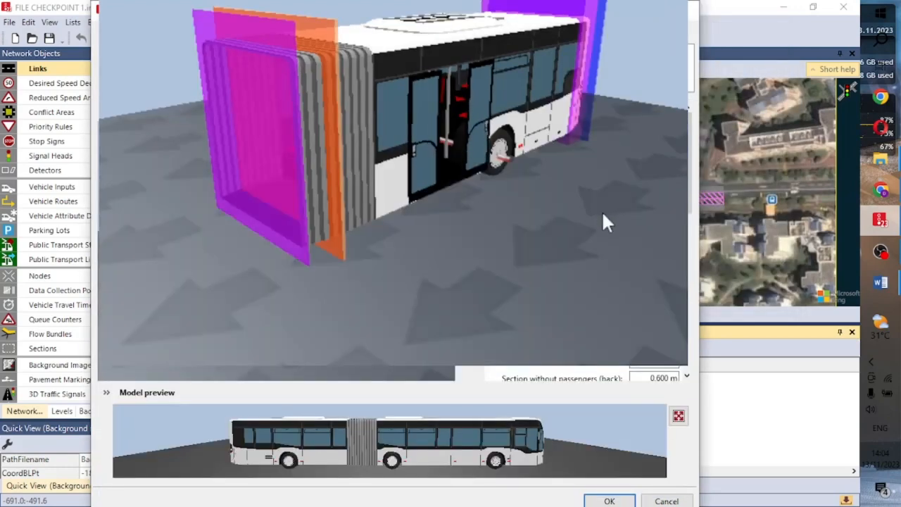
{"action": "left_click_drag", "start_coordinate": [581, 243], "coordinate": [592, 284]}
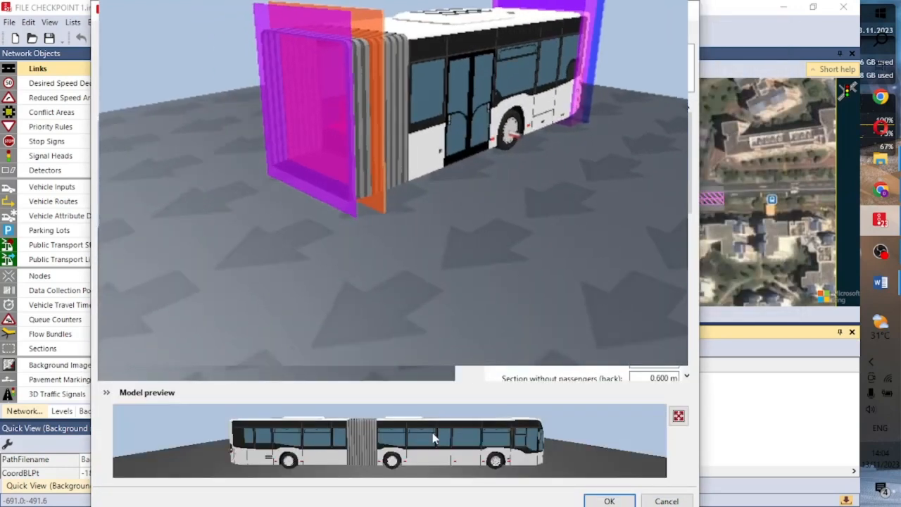
{"action": "left_click_drag", "start_coordinate": [433, 434], "coordinate": [231, 427]}
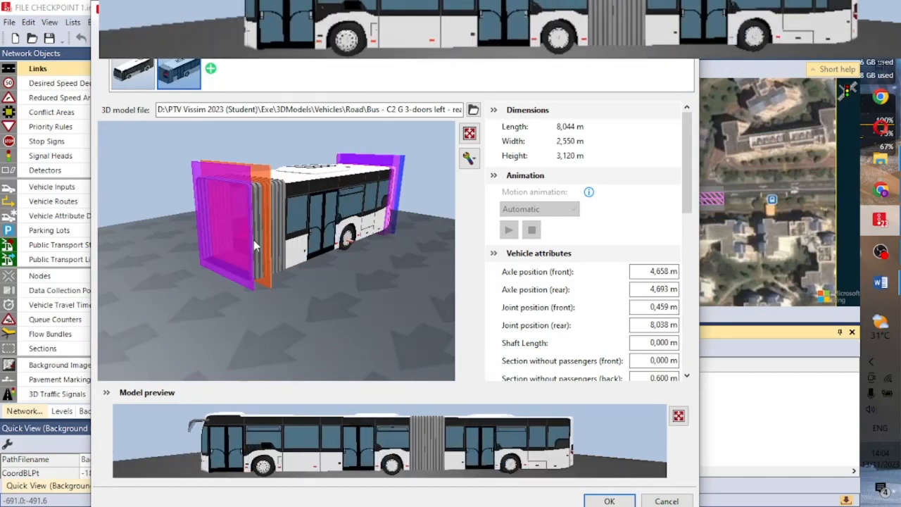
{"action": "left_click", "coordinate": [141, 79]}
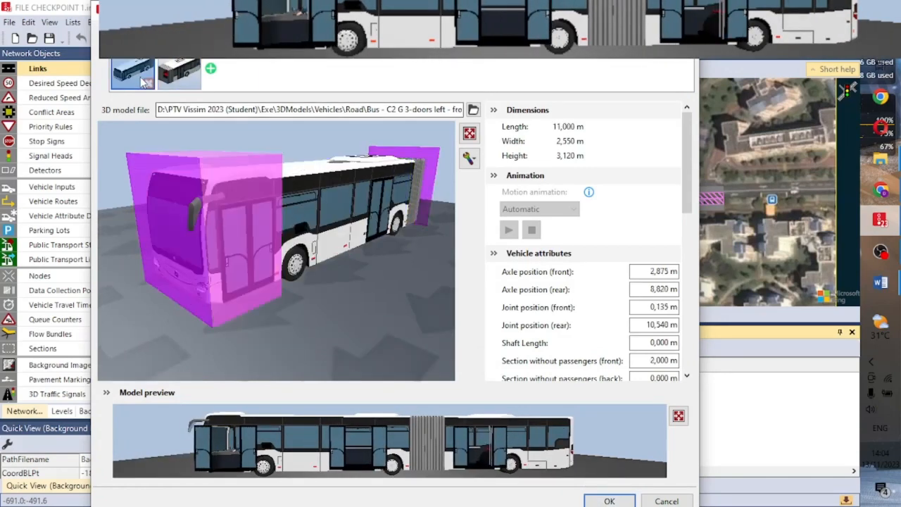
{"action": "left_click", "coordinate": [179, 74]}
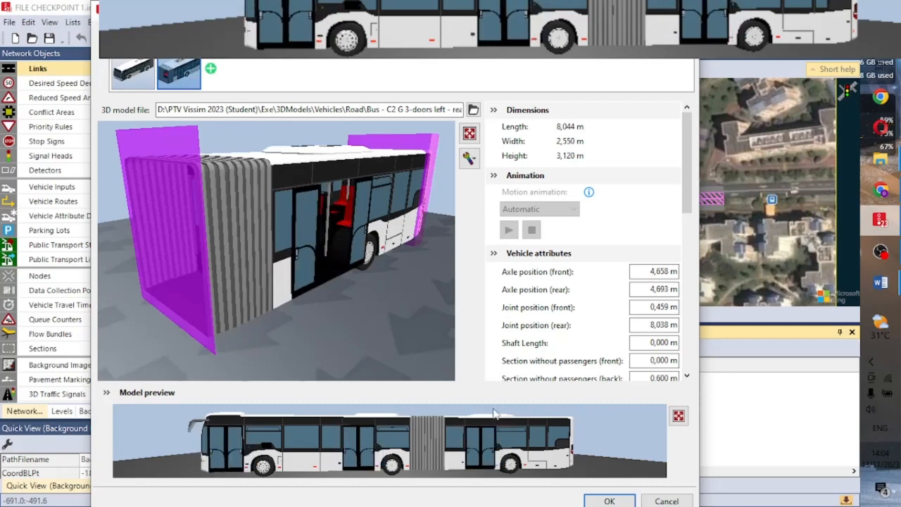
{"action": "left_click", "coordinate": [595, 499]}
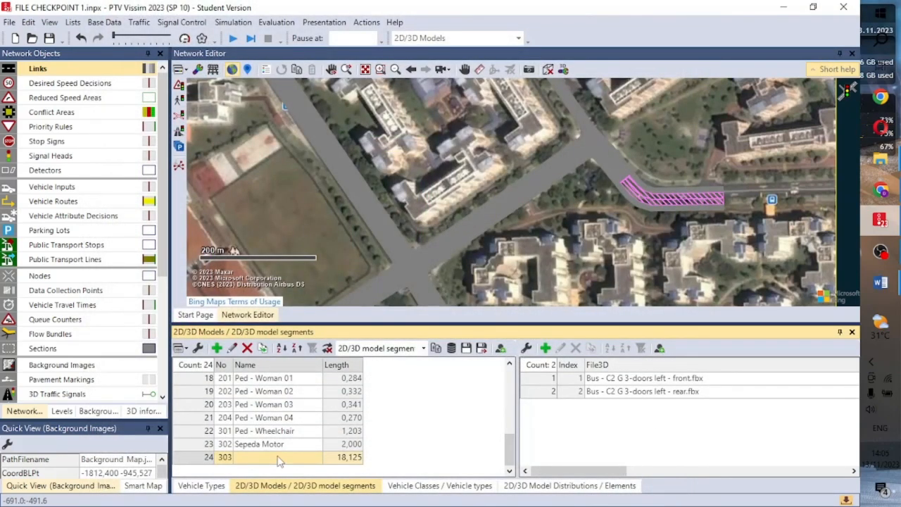
{"action": "left_click", "coordinate": [201, 486]}
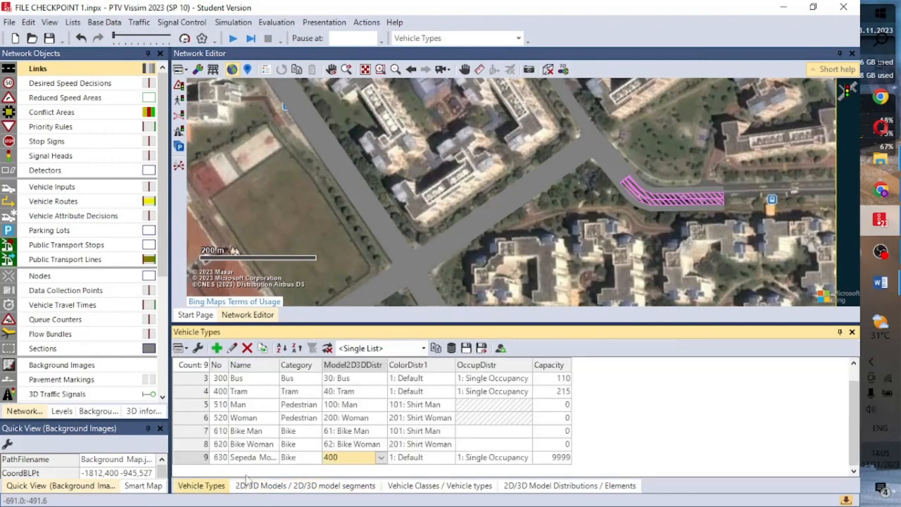
{"action": "left_click", "coordinate": [216, 348]}
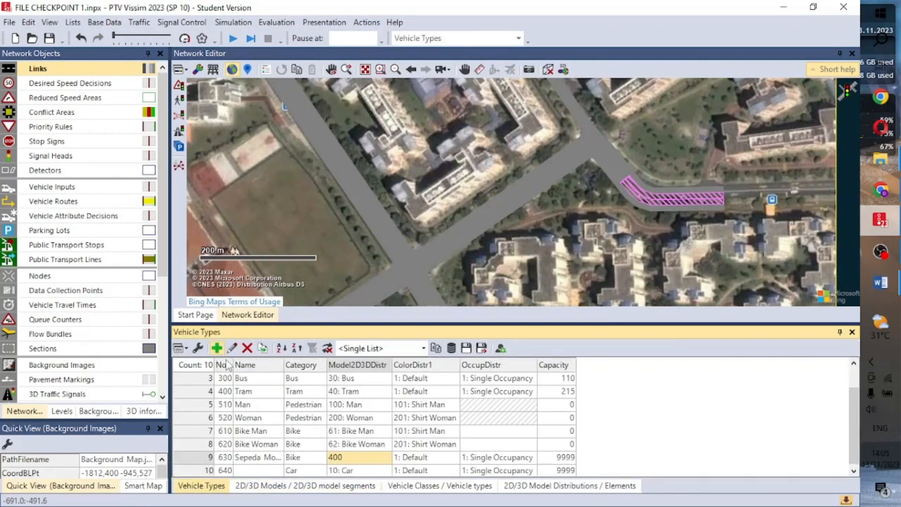
{"action": "double_click", "coordinate": [260, 472]}
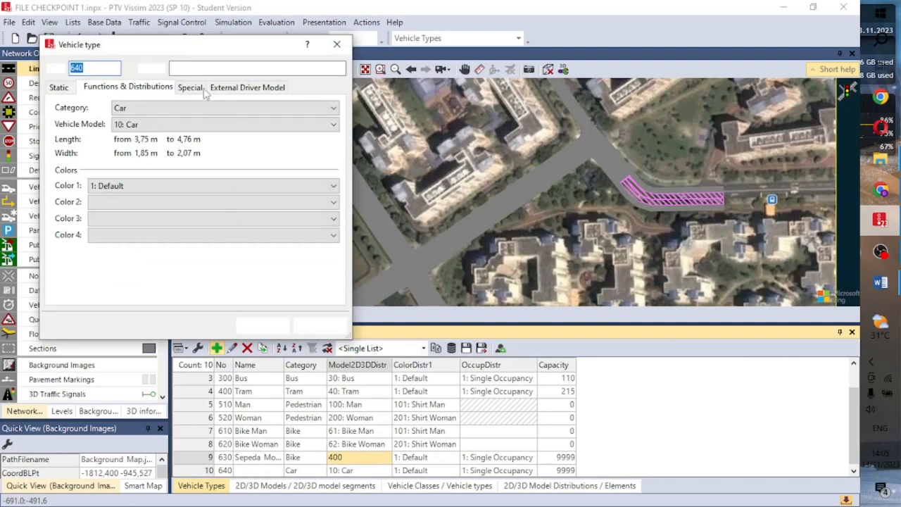
{"action": "left_click", "coordinate": [215, 68]}
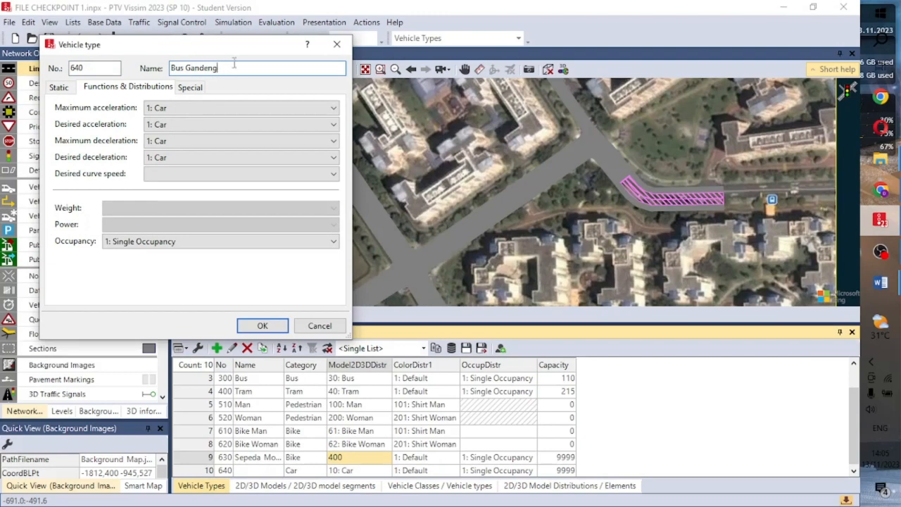
{"action": "left_click", "coordinate": [58, 88]}
{"action": "left_click", "coordinate": [197, 108]}
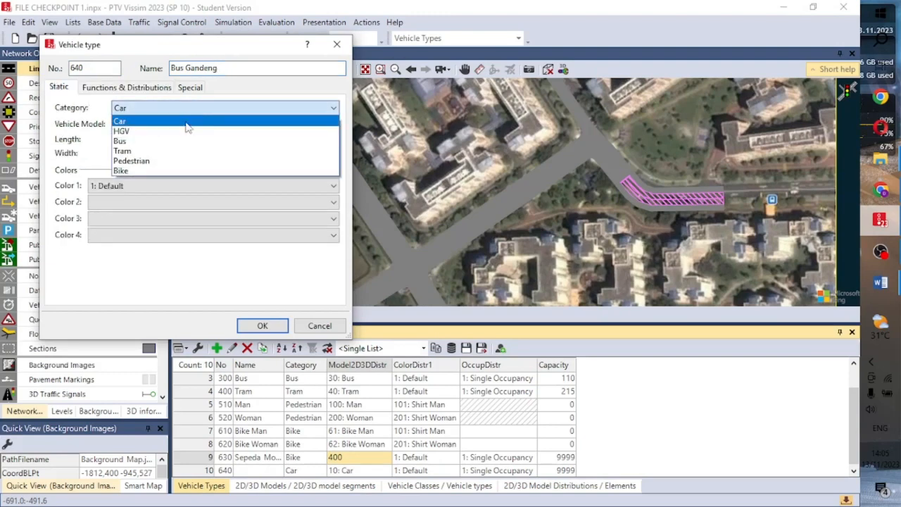
{"action": "left_click", "coordinate": [180, 141]}
{"action": "left_click", "coordinate": [183, 125]}
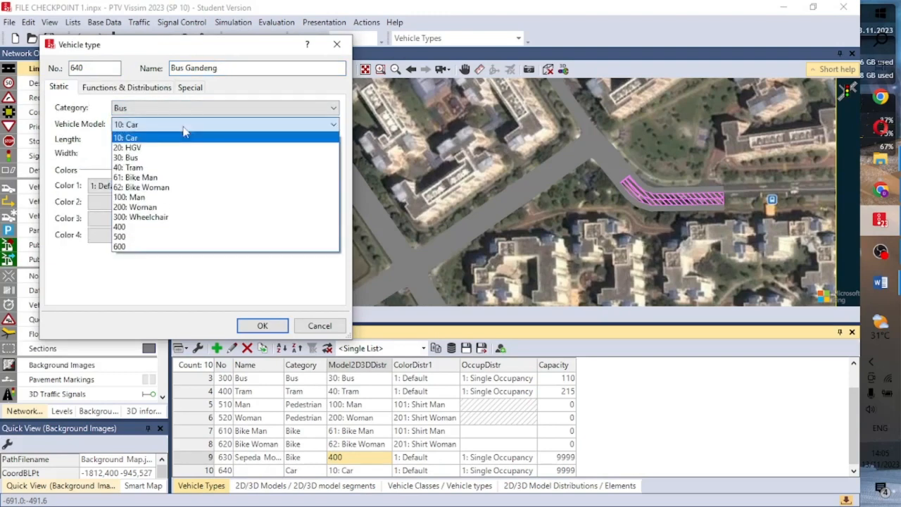
{"action": "left_click", "coordinate": [183, 127]}
{"action": "left_click", "coordinate": [183, 127]}
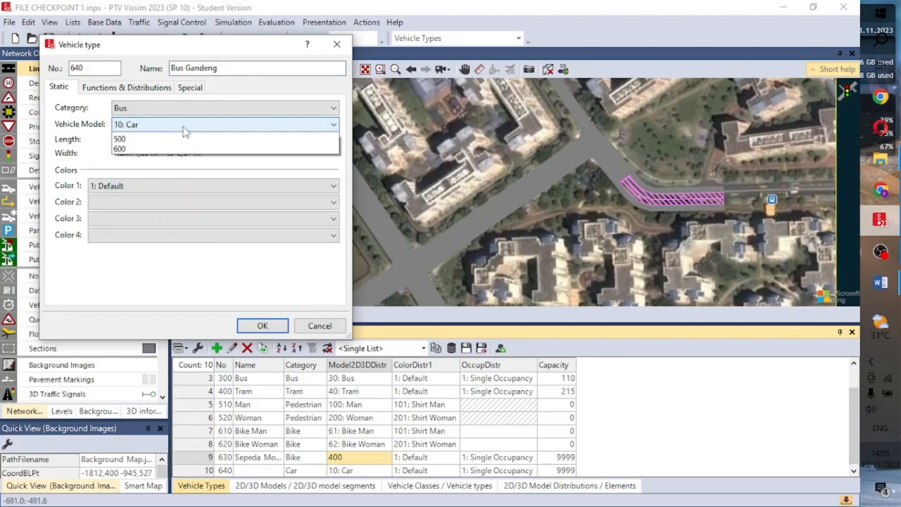
{"action": "left_click", "coordinate": [183, 127]}
{"action": "left_click", "coordinate": [185, 131]}
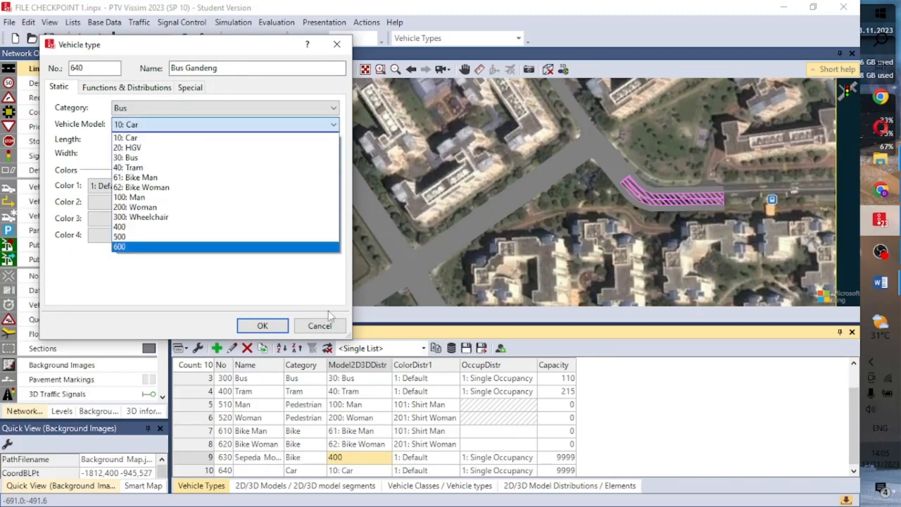
{"action": "left_click", "coordinate": [318, 325]}
{"action": "left_click", "coordinate": [319, 325]}
- Name the new articulated bus model 303 in the 2D/3D models list Bus Gandeng
{"action": "left_click", "coordinate": [327, 489]}
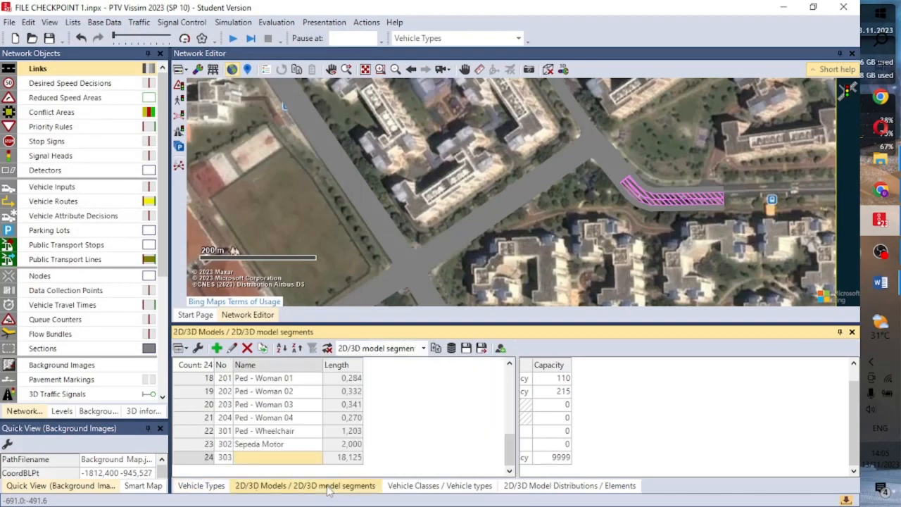
{"action": "left_click", "coordinate": [282, 456]}
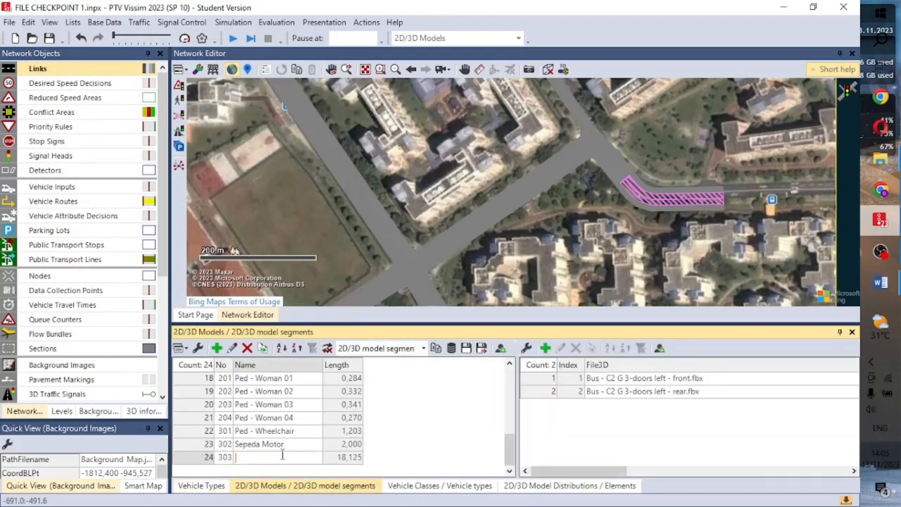
{"action": "type", "text": "Bus Ganenh"}
{"action": "key", "text": "ctrl+a"}
{"action": "type", "text": "dn"}
- Check the unnamed 2D/3D model distributions and name distribution 400 Sepeda Motor
{"action": "left_click", "coordinate": [522, 487]}
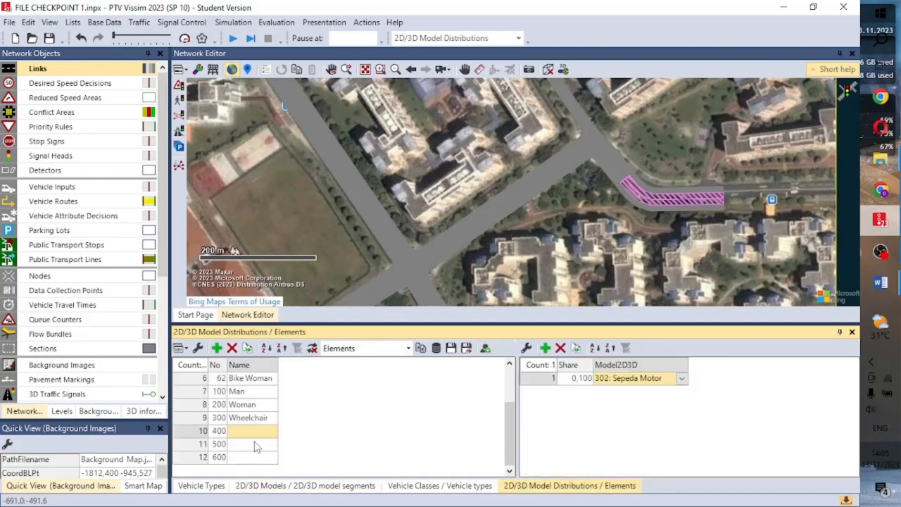
{"action": "left_click", "coordinate": [251, 449]}
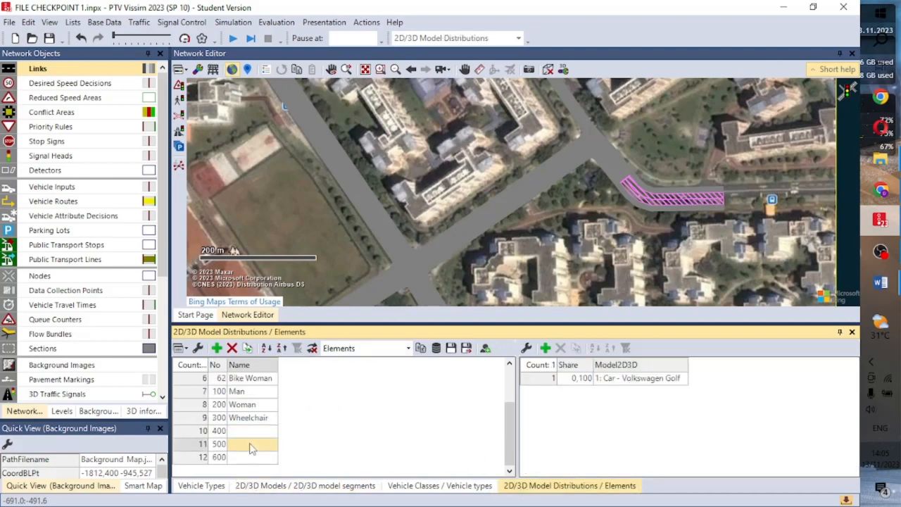
{"action": "left_click", "coordinate": [251, 457]}
{"action": "left_click", "coordinate": [251, 447]}
{"action": "left_click", "coordinate": [245, 431]}
{"action": "left_click", "coordinate": [245, 430]}
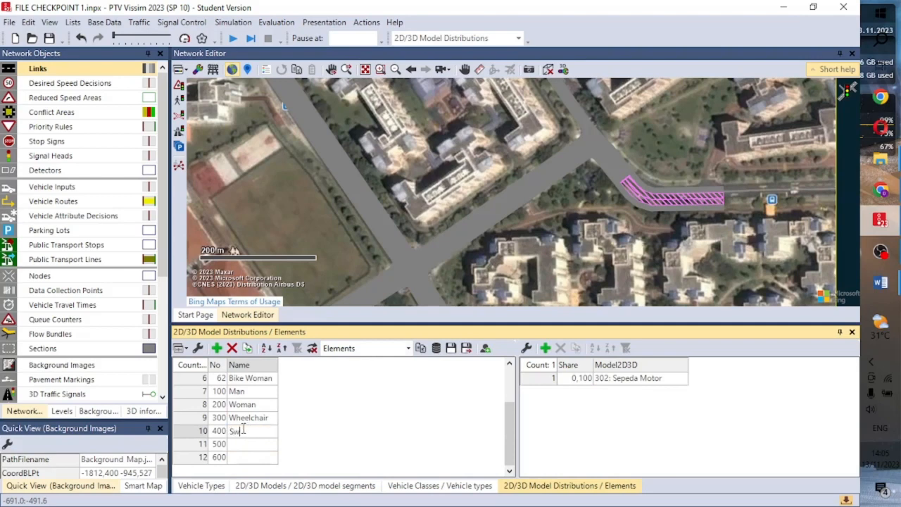
{"action": "type", "text": "Sepeda Motor"}
- Name 2D/3D model distribution 500 Bus Gandeng and assign model 303: Bus Gandeng to its element
{"action": "left_click", "coordinate": [275, 446]}
{"action": "left_click", "coordinate": [268, 443]}
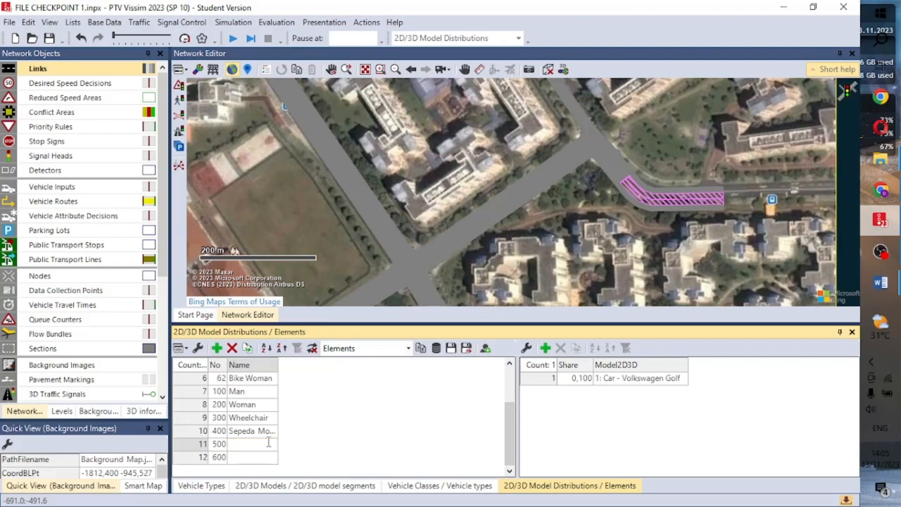
{"action": "type", "text": "Bus Gadn"}
{"action": "key", "text": "Return"}
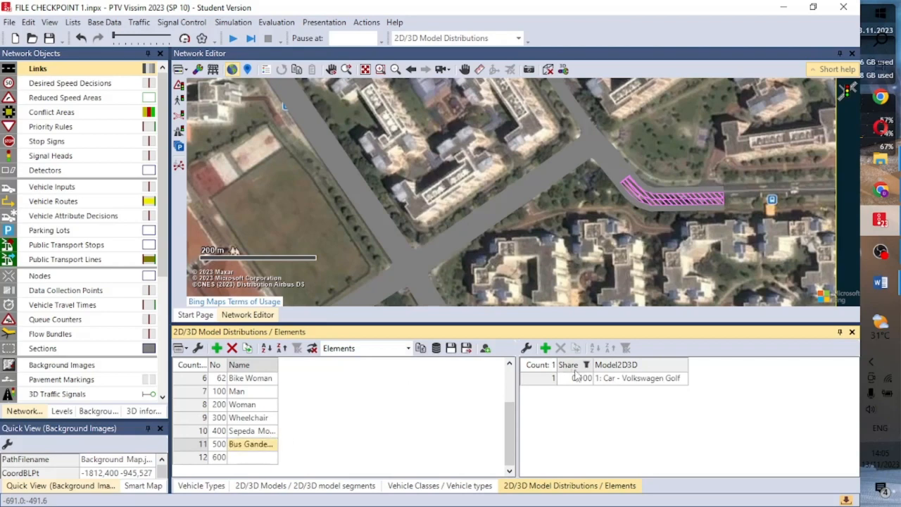
{"action": "double_click", "coordinate": [650, 379]}
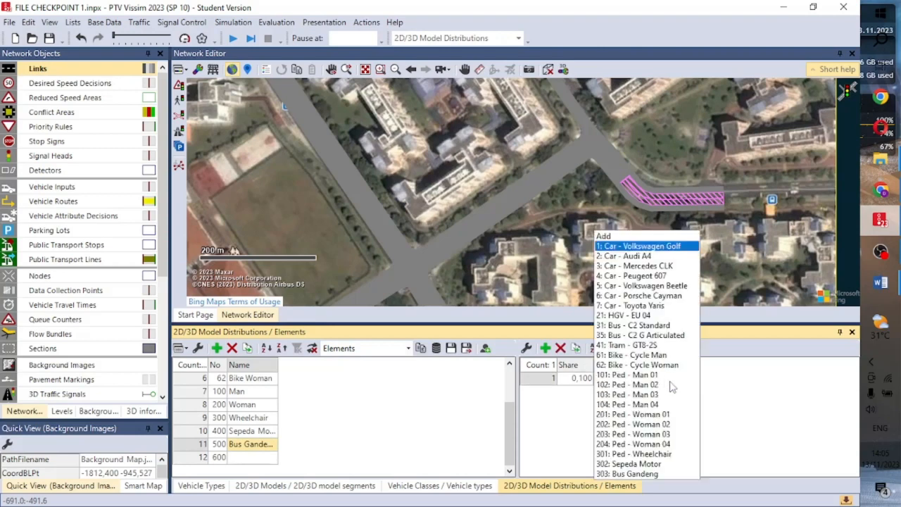
{"action": "left_click", "coordinate": [660, 474]}
- Add a new vehicle type 640 to the Vehicle Types list with model 500: Bus Gandeng and category Bus
{"action": "left_click", "coordinate": [282, 489]}
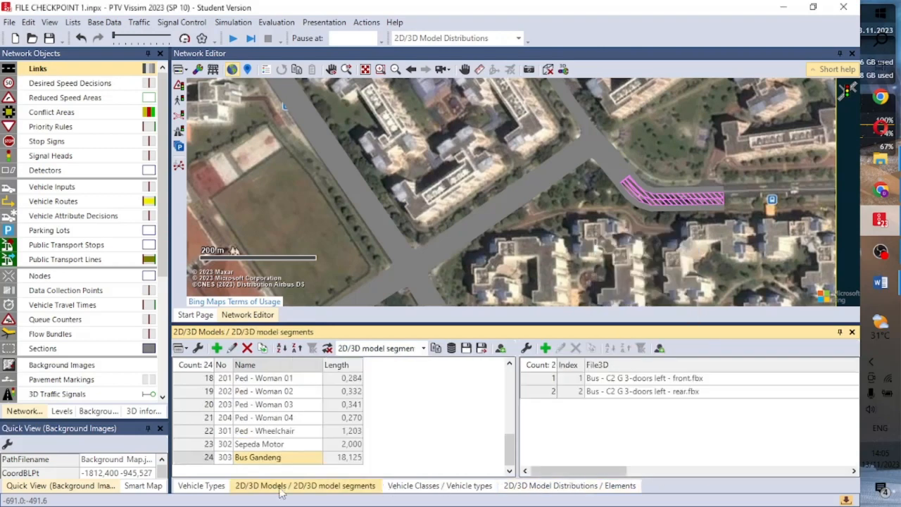
{"action": "left_click", "coordinate": [210, 490]}
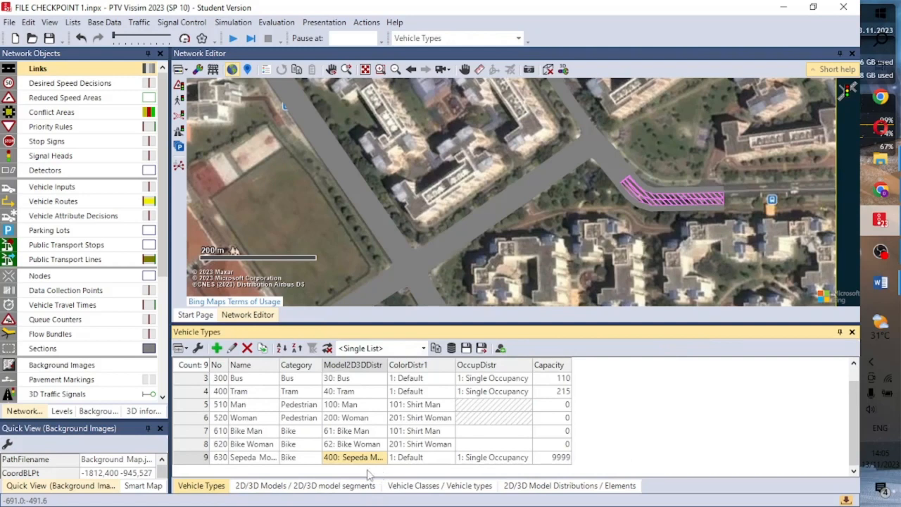
{"action": "left_click", "coordinate": [217, 349]}
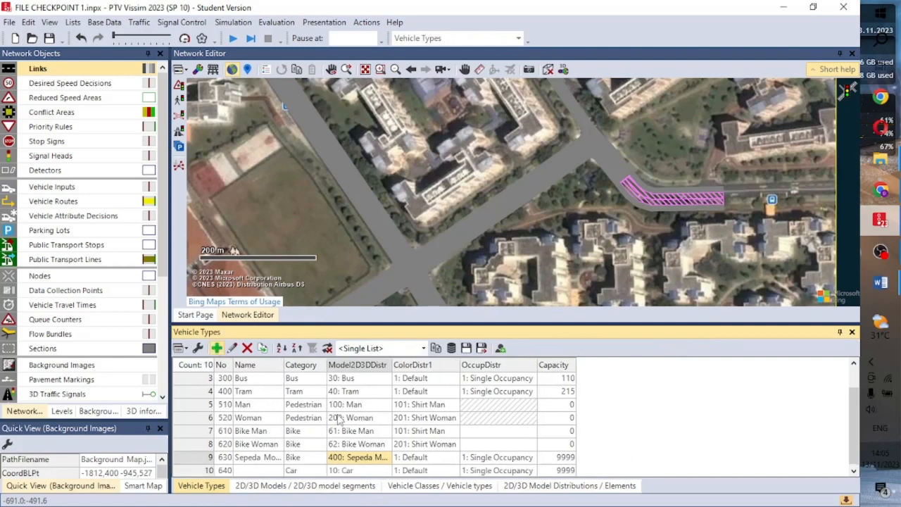
{"action": "double_click", "coordinate": [276, 472]}
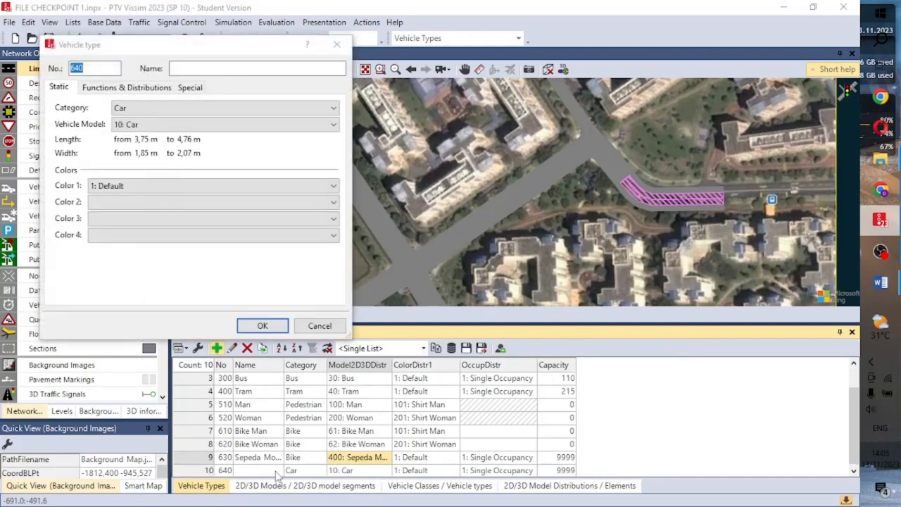
{"action": "left_click", "coordinate": [186, 109]}
{"action": "left_click", "coordinate": [186, 109]}
{"action": "left_click", "coordinate": [181, 123]}
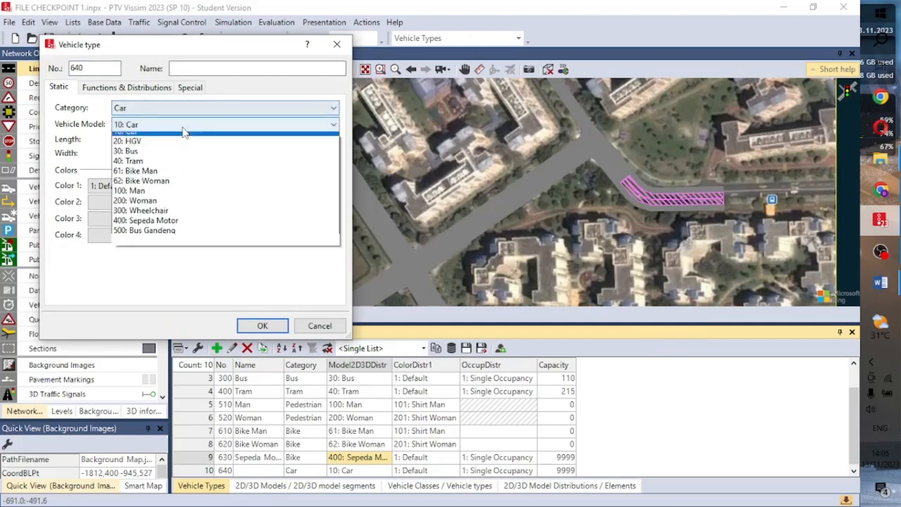
{"action": "left_click", "coordinate": [167, 236]}
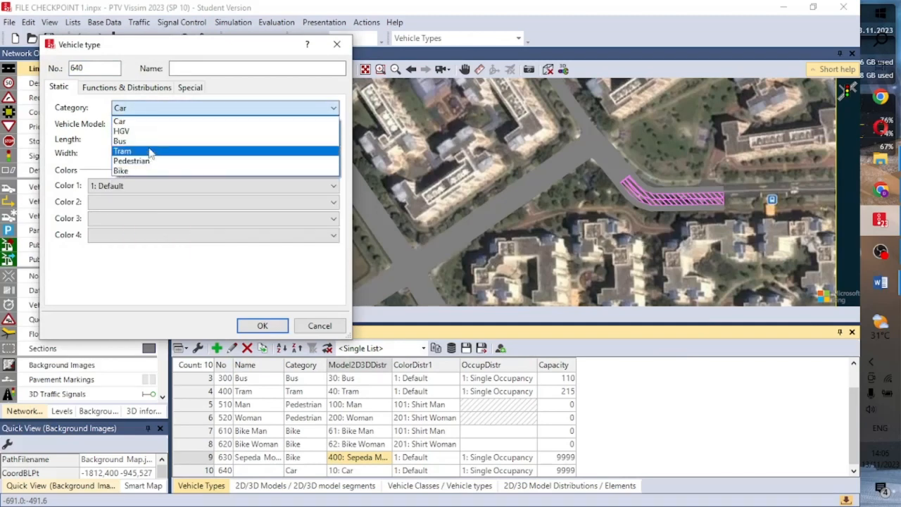
{"action": "left_click", "coordinate": [121, 141]}
- Set maximum and desired acceleration and maximum and desired deceleration of vehicle type 640 to 3: Bus
{"action": "left_click", "coordinate": [130, 85]}
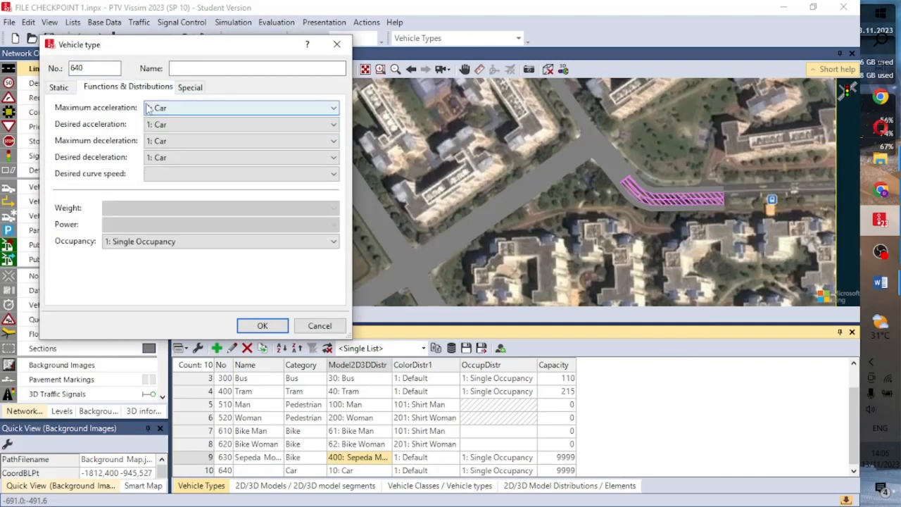
{"action": "left_click", "coordinate": [152, 107]}
{"action": "left_click", "coordinate": [185, 141]}
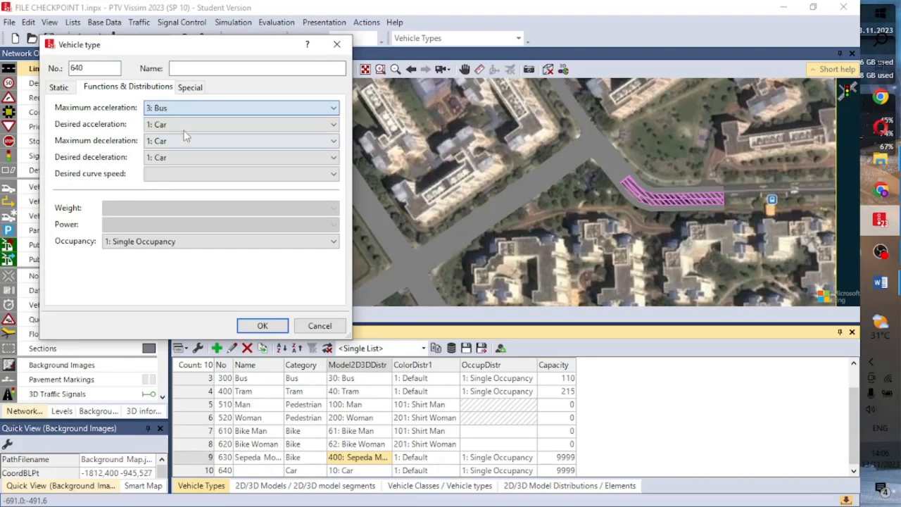
{"action": "left_click", "coordinate": [187, 123]}
{"action": "left_click", "coordinate": [187, 157]}
{"action": "left_click", "coordinate": [187, 141]}
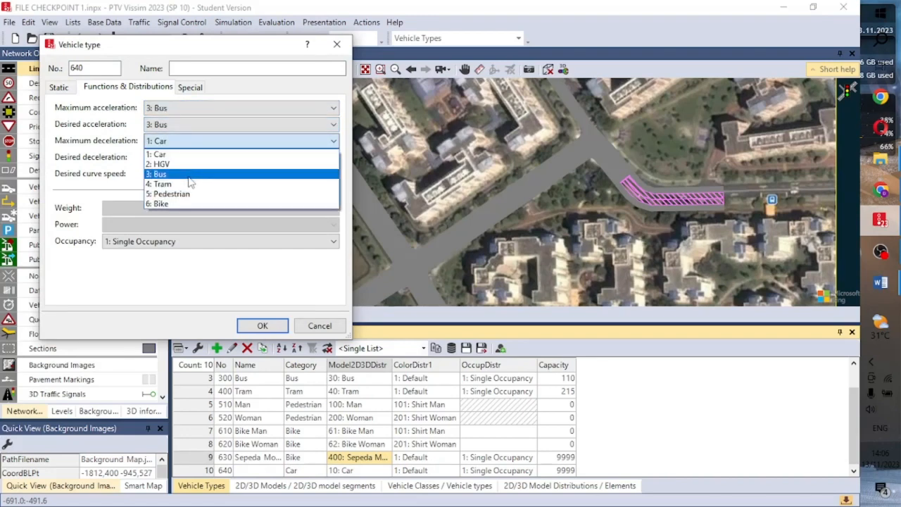
{"action": "left_click", "coordinate": [184, 174]}
{"action": "left_click", "coordinate": [189, 157]}
{"action": "left_click", "coordinate": [194, 190]}
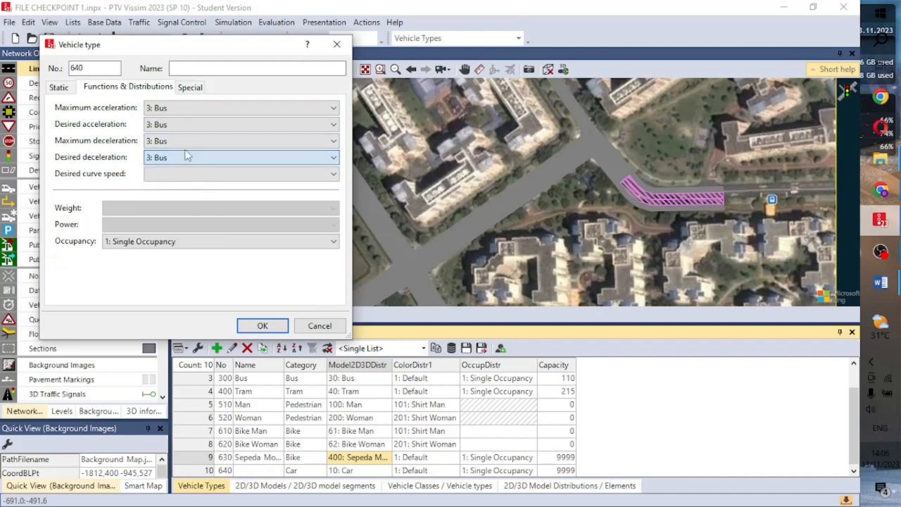
- Keep 1: Single Occupancy as occupancy and 1: Default as Color 1, and accept vehicle type 640
{"action": "left_click", "coordinate": [190, 87]}
{"action": "left_click", "coordinate": [128, 85]}
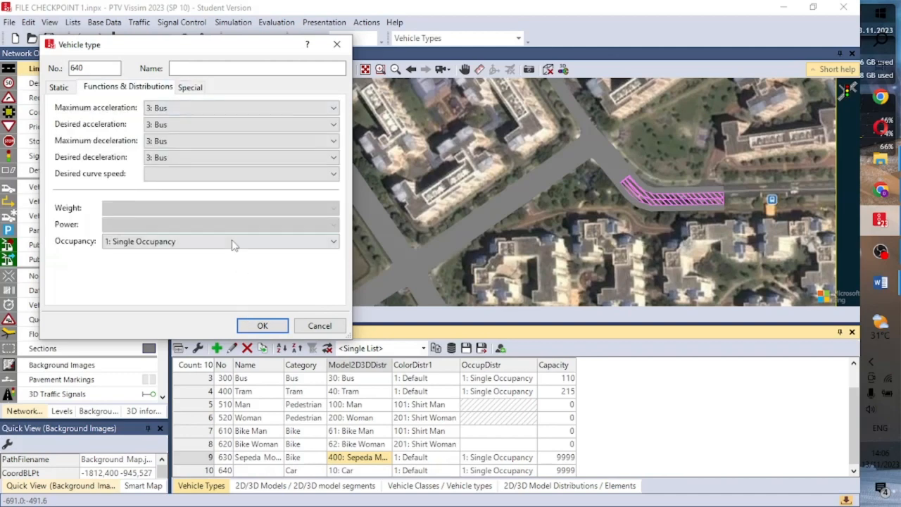
{"action": "left_click", "coordinate": [232, 241]}
{"action": "left_click", "coordinate": [225, 260]}
{"action": "left_click", "coordinate": [60, 86]}
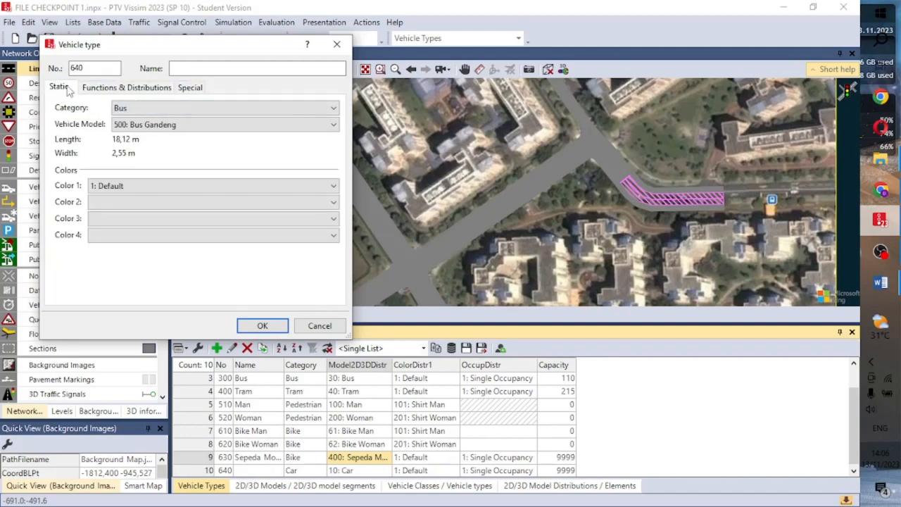
{"action": "left_click", "coordinate": [150, 181]}
{"action": "left_click", "coordinate": [169, 182]}
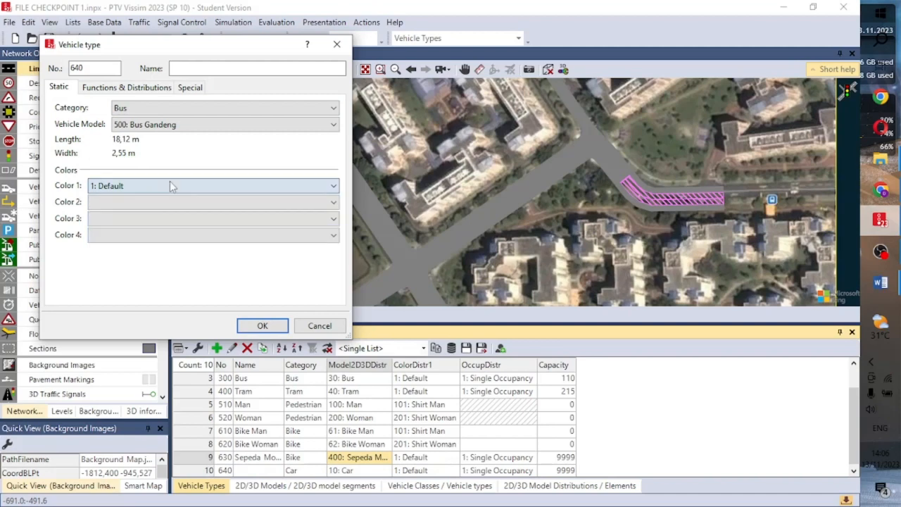
{"action": "left_click", "coordinate": [263, 326]}
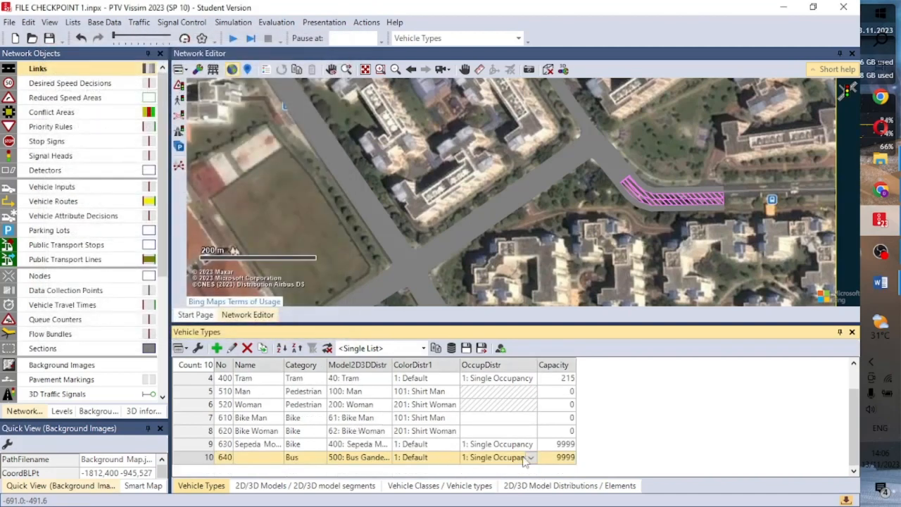
{"action": "left_click", "coordinate": [530, 458]}
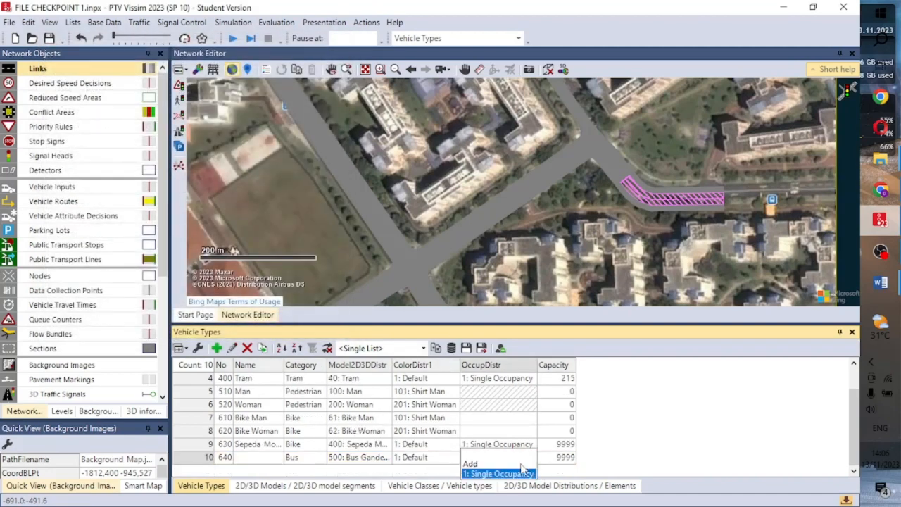
{"action": "left_click", "coordinate": [522, 464]}
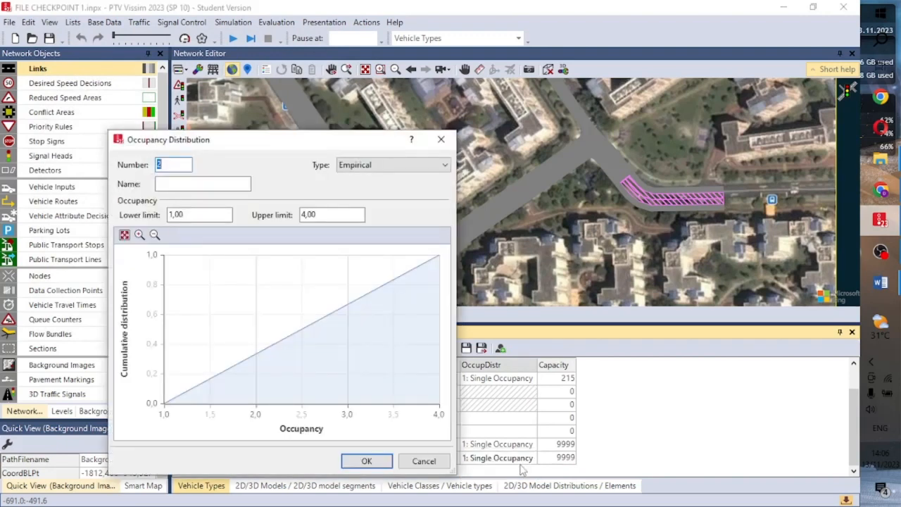
{"action": "left_click", "coordinate": [347, 169]}
{"action": "left_click", "coordinate": [346, 169]}
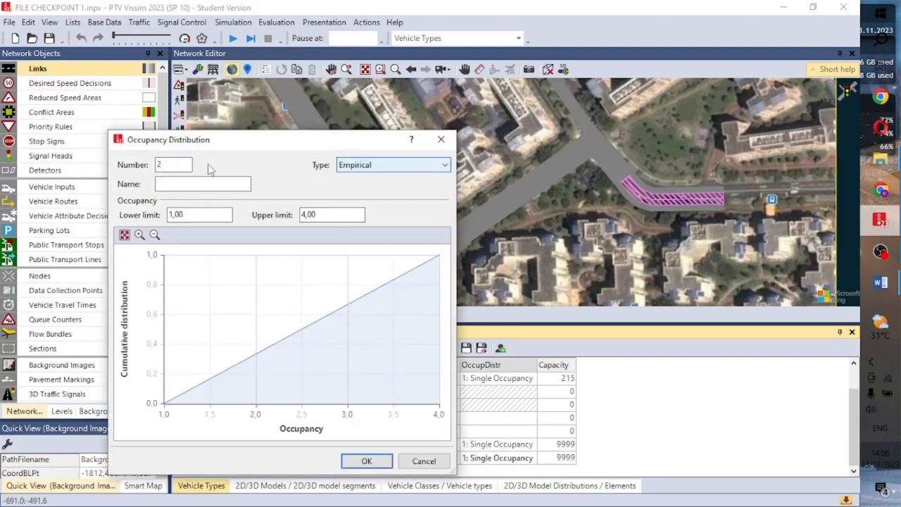
{"action": "left_click", "coordinate": [440, 139]}
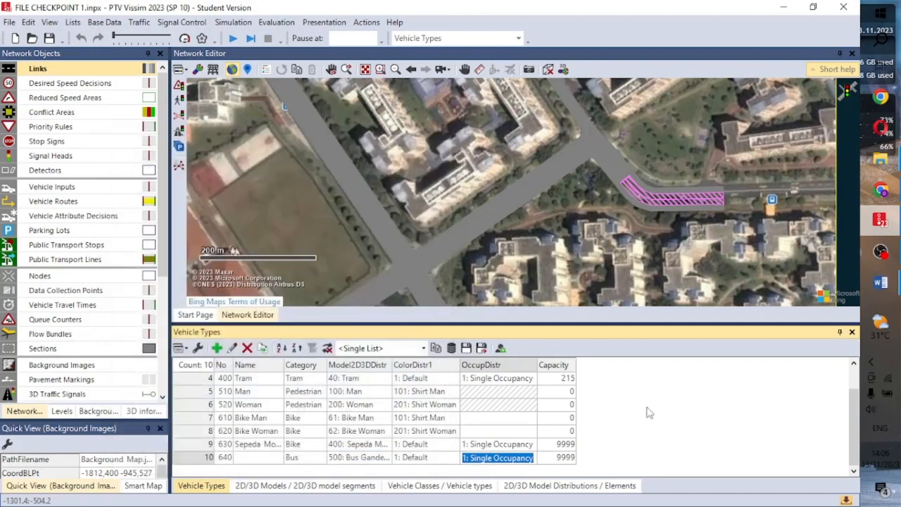
- Name vehicle type 640 Bus Gandeng
{"action": "left_click", "coordinate": [251, 457]}
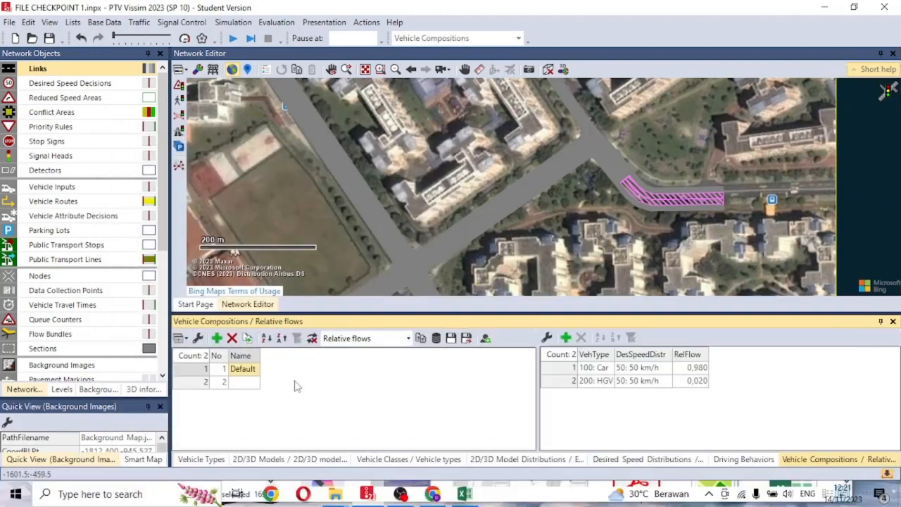
- Add a third relative flow to the Default vehicle composition and check the MC sheet of the free-flow speed workbook in Excel
{"action": "left_click", "coordinate": [566, 339]}
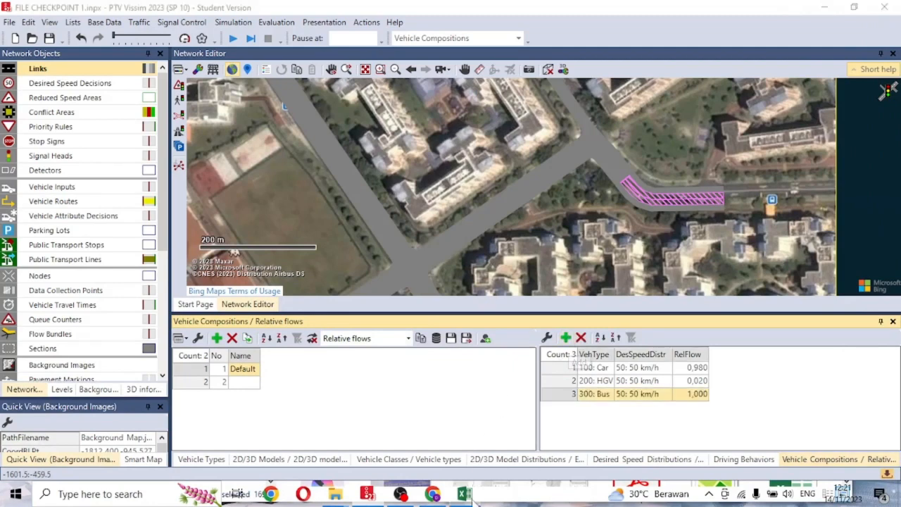
{"action": "left_click", "coordinate": [465, 493]}
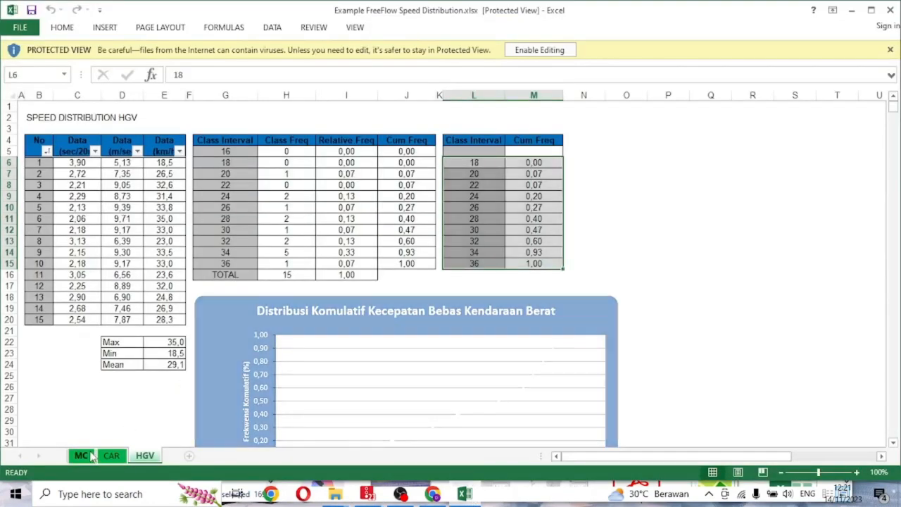
{"action": "left_click", "coordinate": [89, 456]}
{"action": "left_click", "coordinate": [465, 493]}
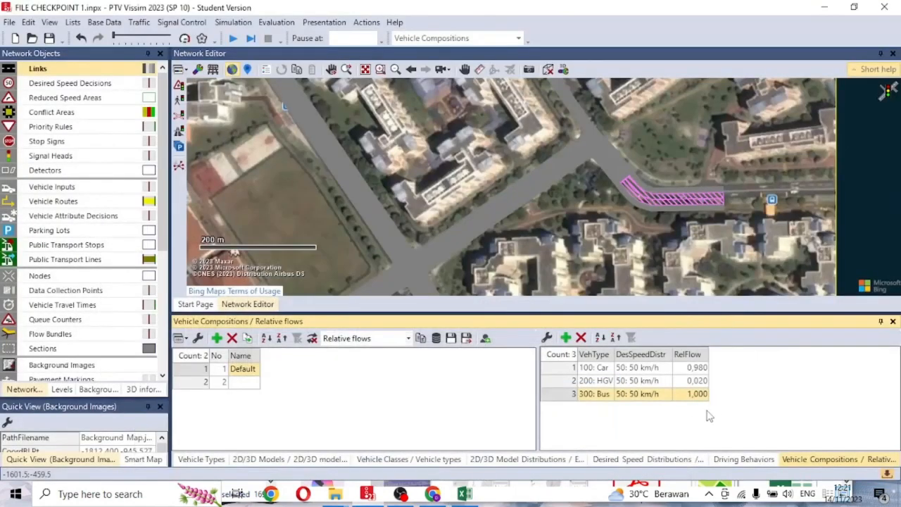
- Keep the third relative flow at 1,000 and set its vehicle type to 630: Sepeda Motor
{"action": "left_click", "coordinate": [692, 395]}
{"action": "left_click", "coordinate": [693, 394]}
{"action": "key", "text": "Return"}
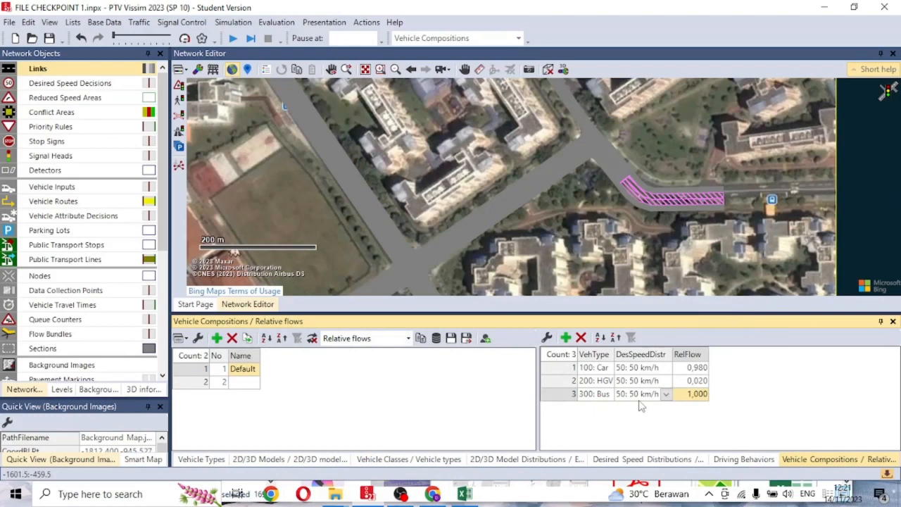
{"action": "left_click", "coordinate": [592, 396]}
{"action": "left_click", "coordinate": [606, 396]}
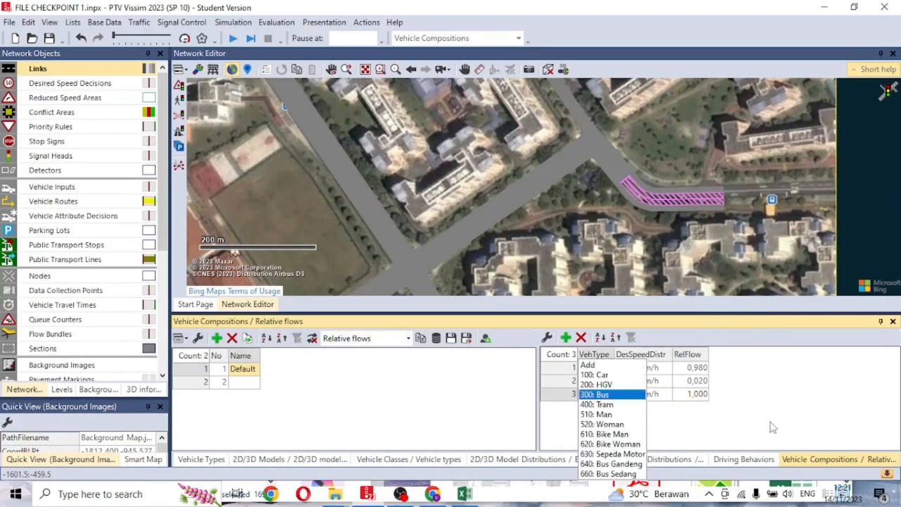
{"action": "left_click", "coordinate": [771, 425]}
{"action": "left_click", "coordinate": [608, 395]}
{"action": "left_click", "coordinate": [634, 453]}
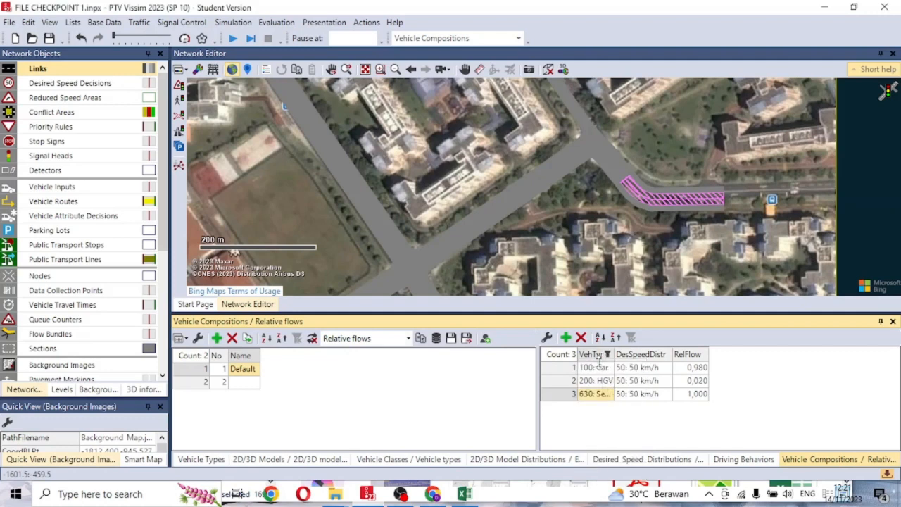
{"action": "left_click", "coordinate": [694, 367]}
{"action": "left_click", "coordinate": [695, 367]}
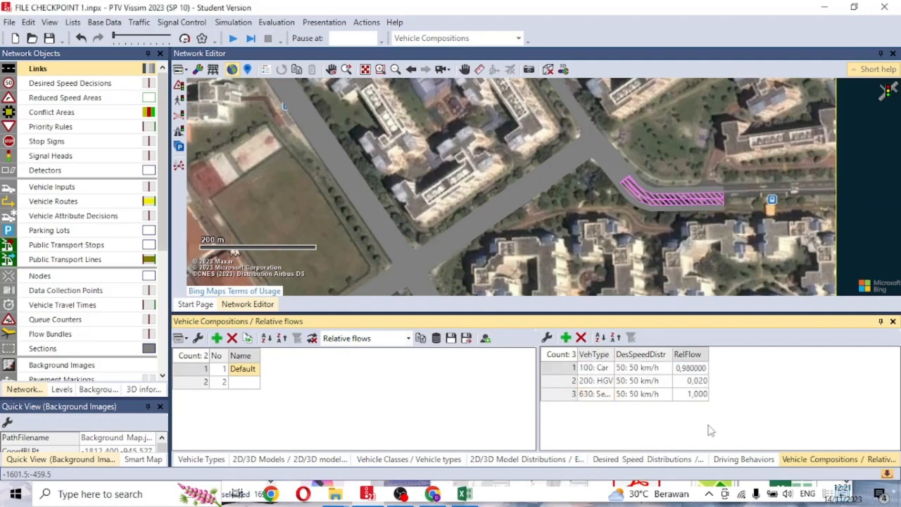
{"action": "left_click", "coordinate": [642, 369]}
{"action": "left_click", "coordinate": [643, 370]}
{"action": "left_click", "coordinate": [345, 378]}
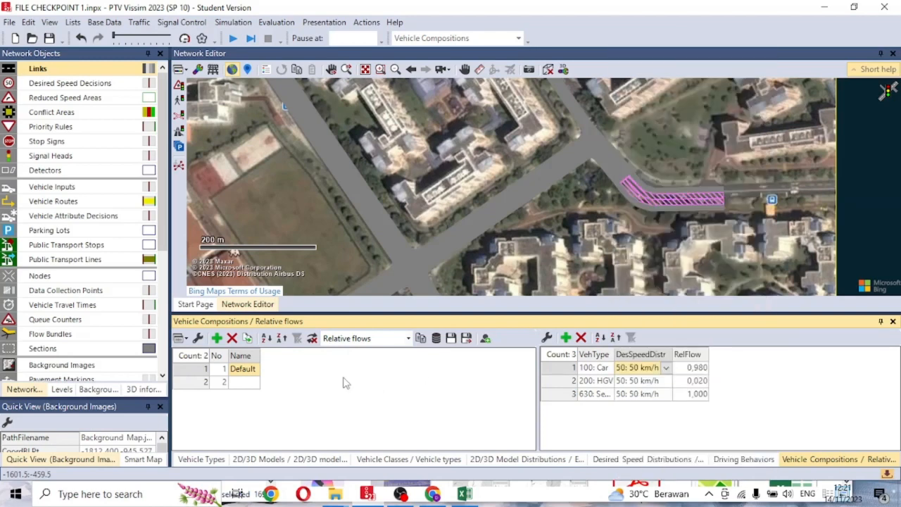
{"action": "left_click", "coordinate": [248, 369]}
{"action": "left_click", "coordinate": [248, 370]}
{"action": "left_click", "coordinate": [390, 389]}
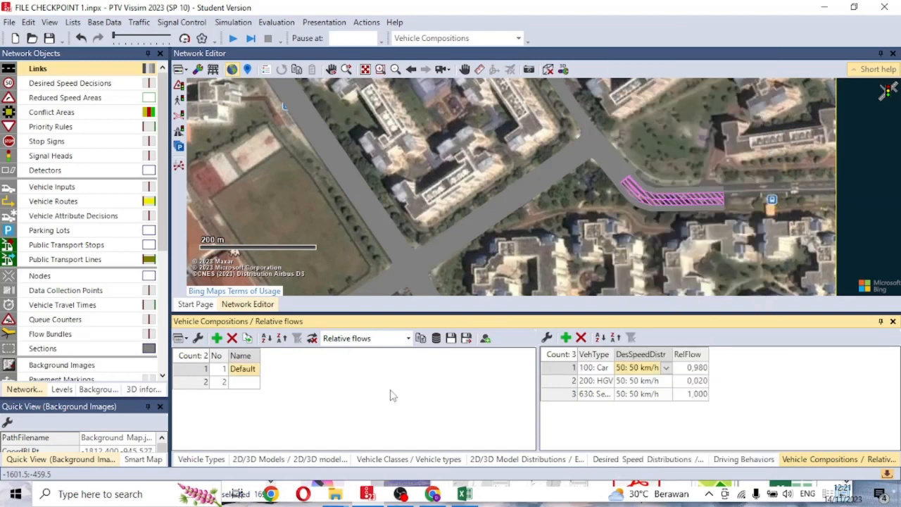
{"action": "left_click", "coordinate": [400, 494]}
{"action": "left_click", "coordinate": [881, 362]}
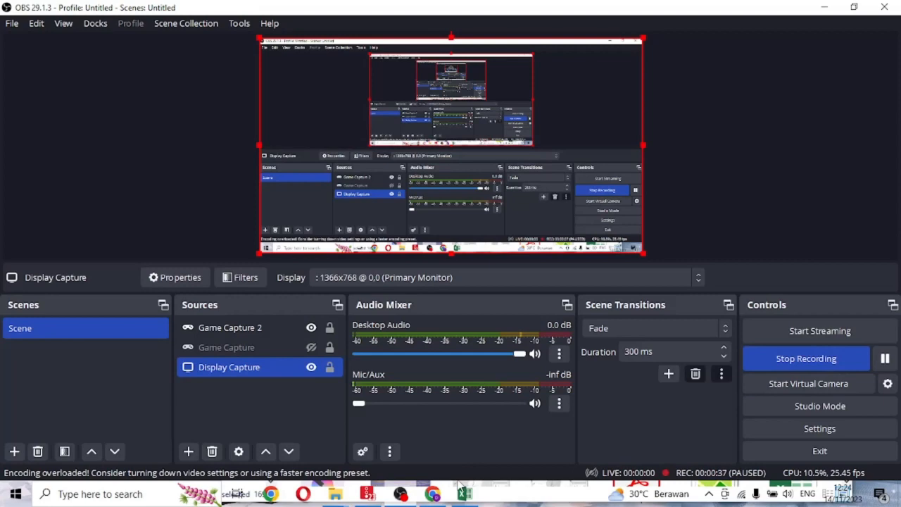
{"action": "left_click", "coordinate": [367, 494]}
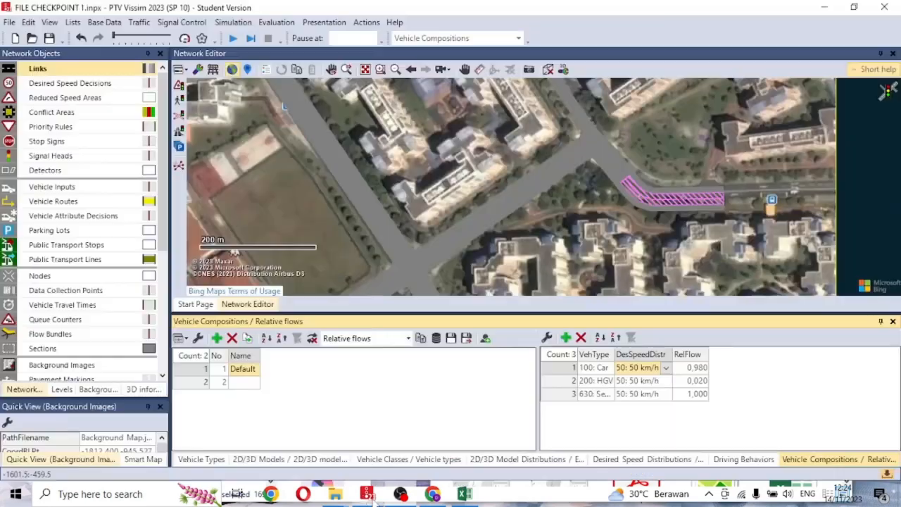
- Open the list of desired speed distributions and browse its existing entries
{"action": "left_click", "coordinate": [104, 22]}
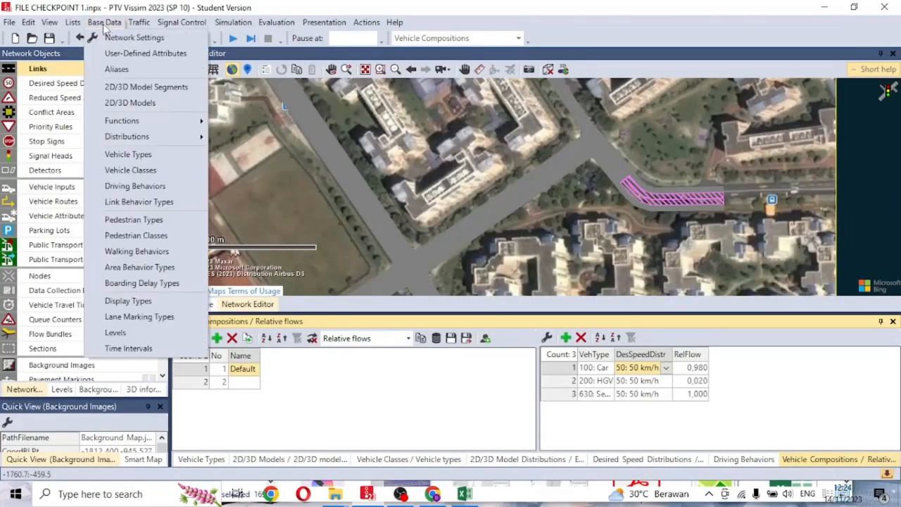
{"action": "mouse_move", "coordinate": [133, 123]}
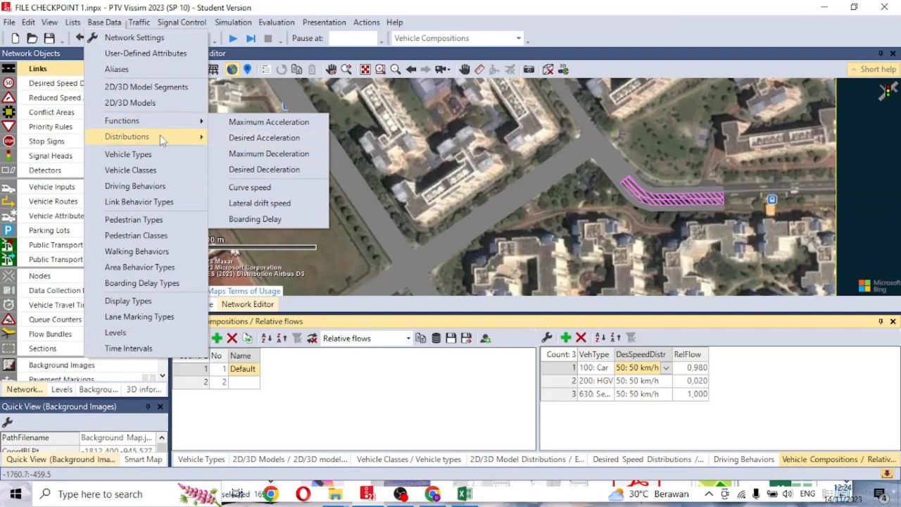
{"action": "mouse_move", "coordinate": [160, 135]}
{"action": "left_click", "coordinate": [243, 139]}
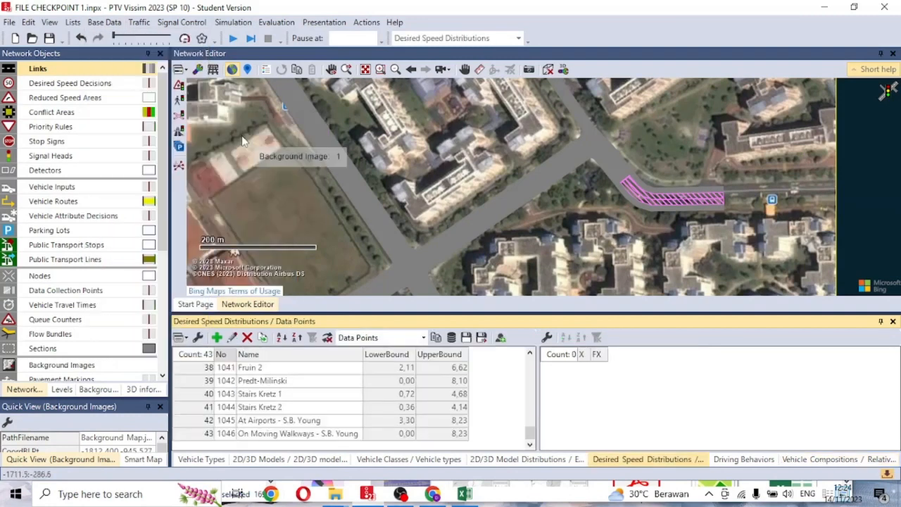
{"action": "scroll", "coordinate": [325, 414], "scroll_direction": "up", "scroll_amount": 7}
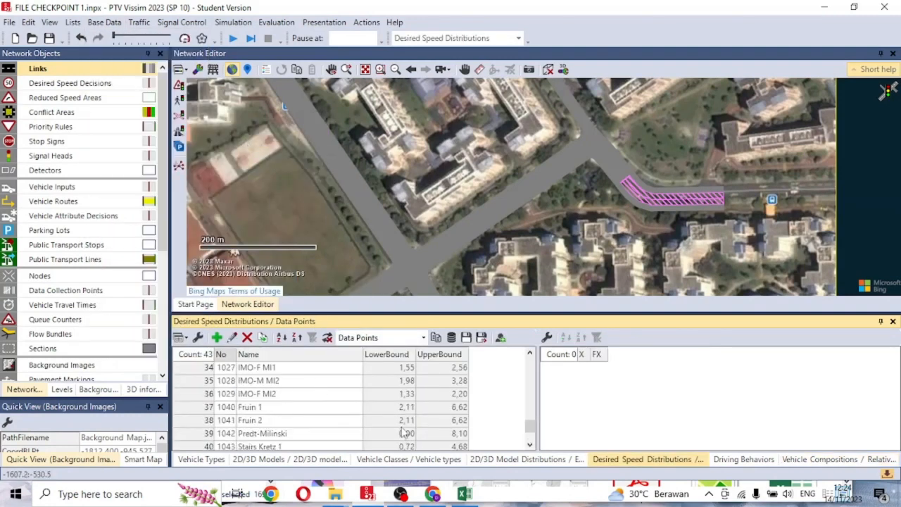
{"action": "scroll", "coordinate": [323, 415], "scroll_direction": "down", "scroll_amount": 7}
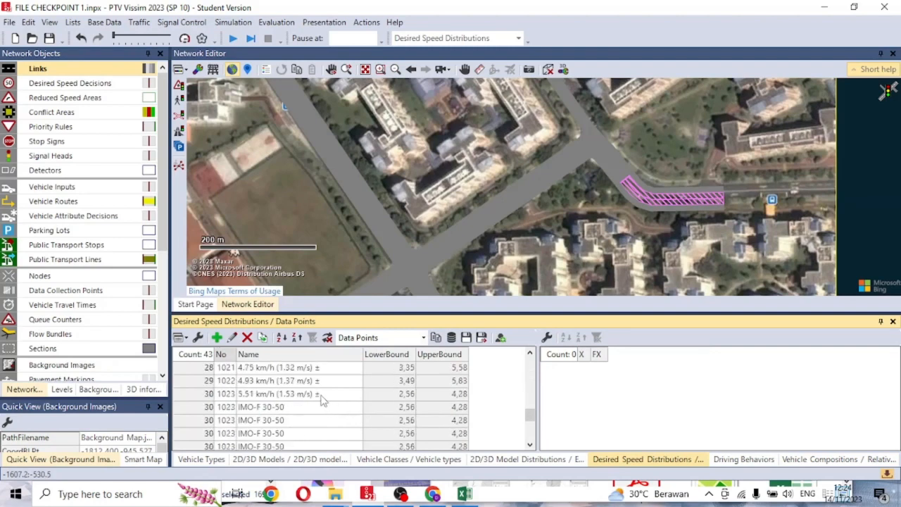
{"action": "left_click", "coordinate": [273, 435]}
{"action": "scroll", "coordinate": [326, 415], "scroll_direction": "up", "scroll_amount": 7}
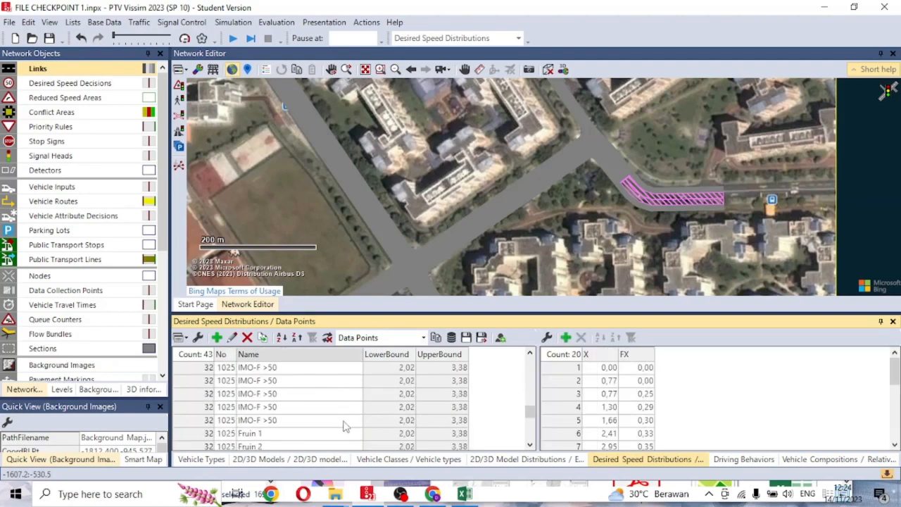
{"action": "scroll", "coordinate": [326, 413], "scroll_direction": "down", "scroll_amount": 7}
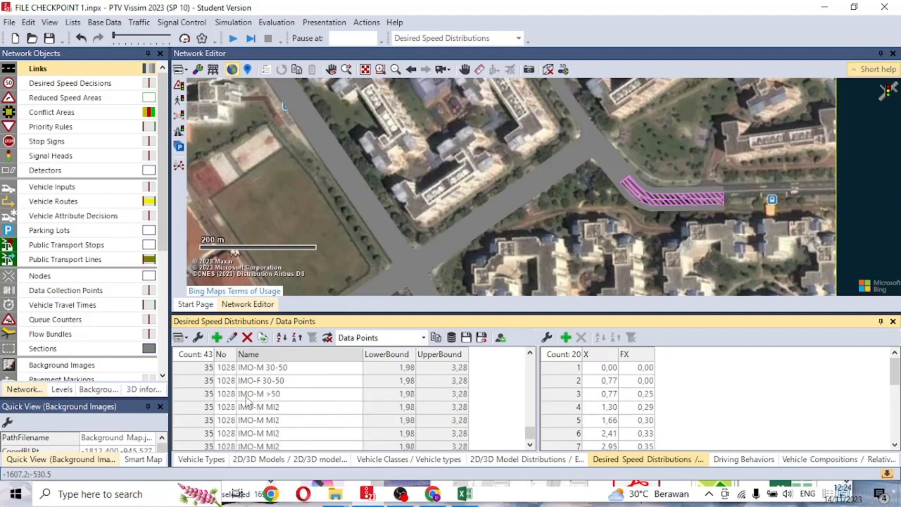
- Add desired speed distribution 1047 named MC, keeping the limits at 40 and 60 km/h
{"action": "left_click", "coordinate": [217, 338]}
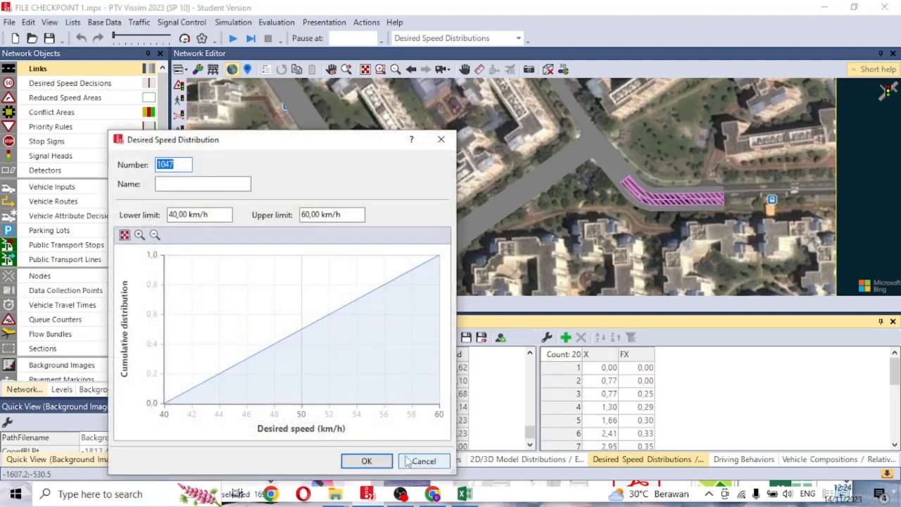
{"action": "key", "text": "Tab"}
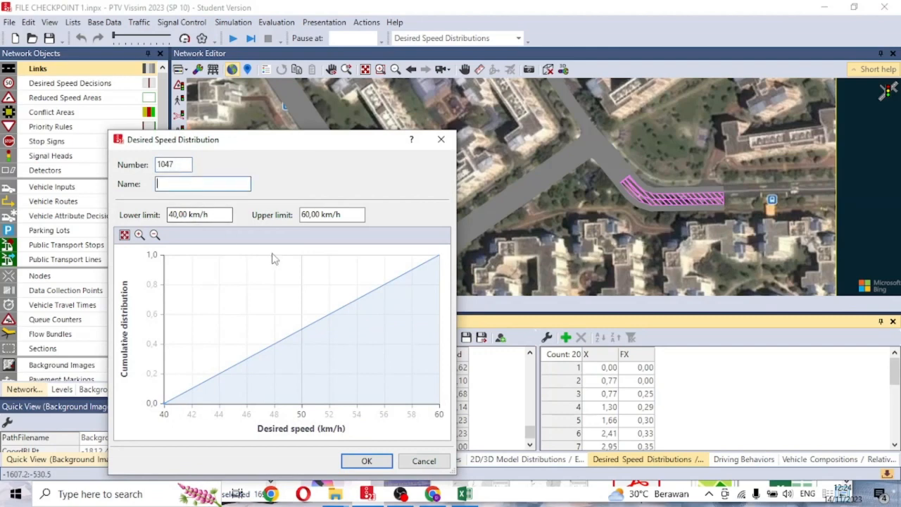
{"action": "type", "text": "MC"}
{"action": "key", "text": "Return"}
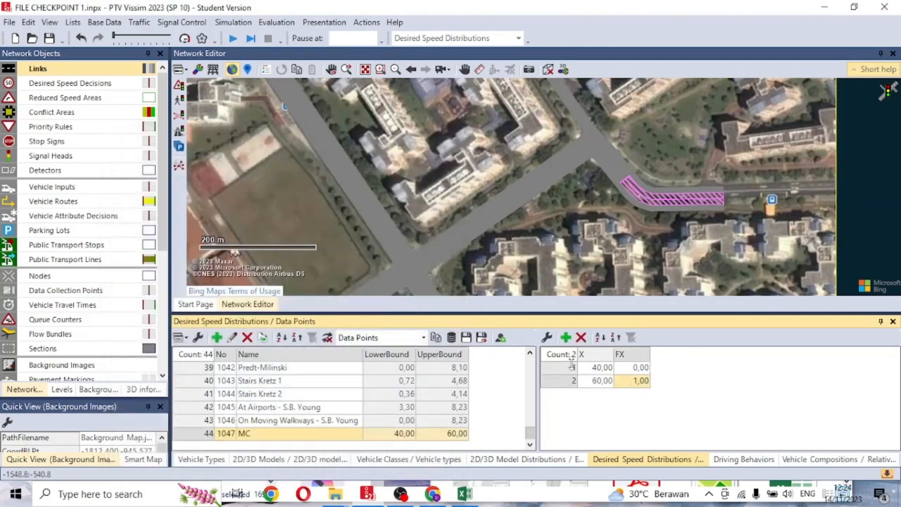
- Check the class intervals on the workbook's MC sheet in Excel and add data points to distribution MC in Vissim until it has 15
{"action": "left_click", "coordinate": [463, 493]}
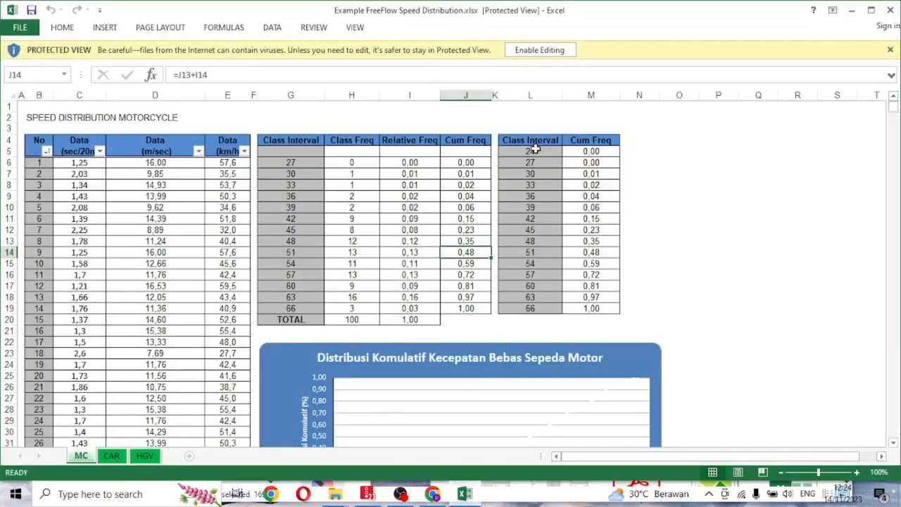
{"action": "left_click", "coordinate": [535, 318]}
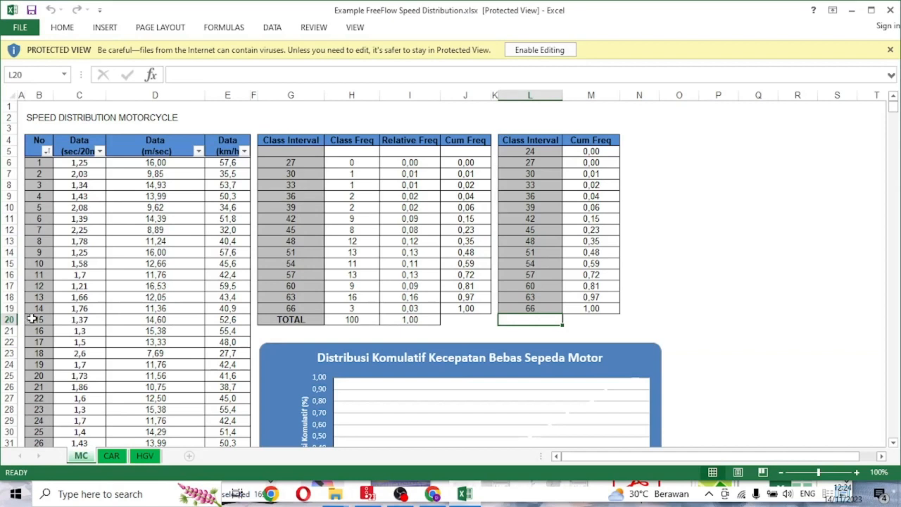
{"action": "left_click", "coordinate": [521, 308]}
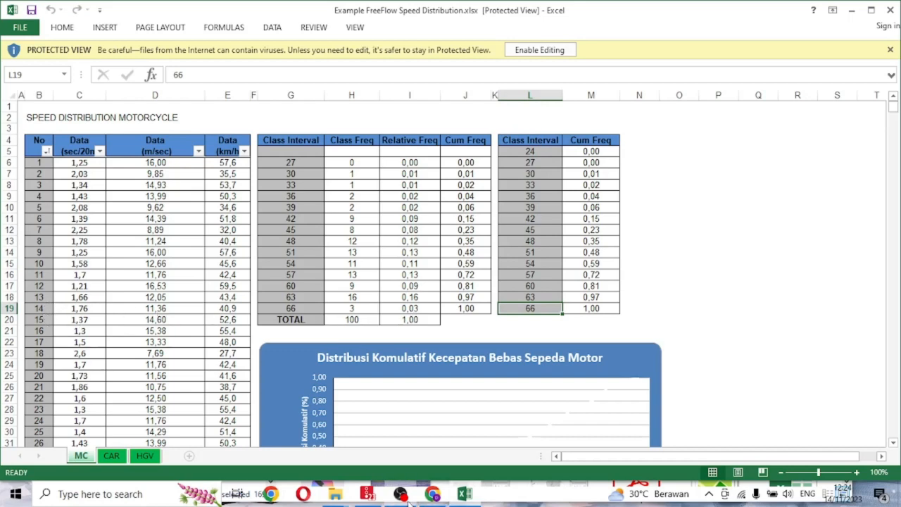
{"action": "left_click", "coordinate": [367, 493]}
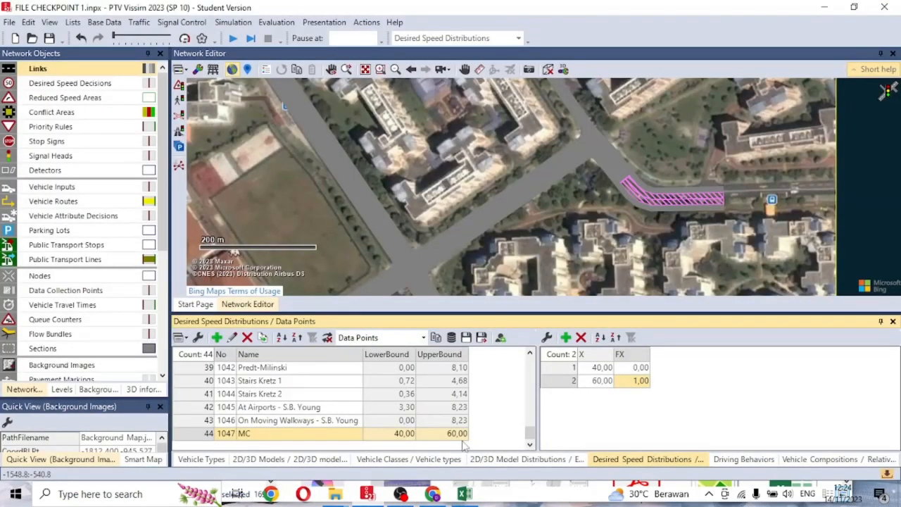
{"action": "left_click", "coordinate": [597, 370]}
{"action": "left_click", "coordinate": [566, 338]}
{"action": "left_click", "coordinate": [566, 337]}
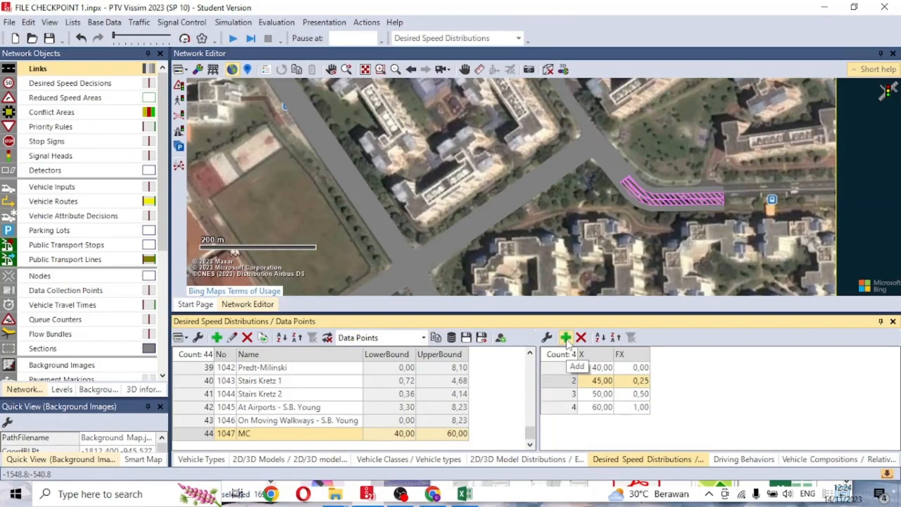
{"action": "left_click", "coordinate": [565, 337]}
{"action": "left_click", "coordinate": [566, 337]}
{"action": "left_click", "coordinate": [566, 338]}
{"action": "left_click", "coordinate": [565, 338]}
{"action": "left_click", "coordinate": [565, 337]}
{"action": "left_click", "coordinate": [566, 337]}
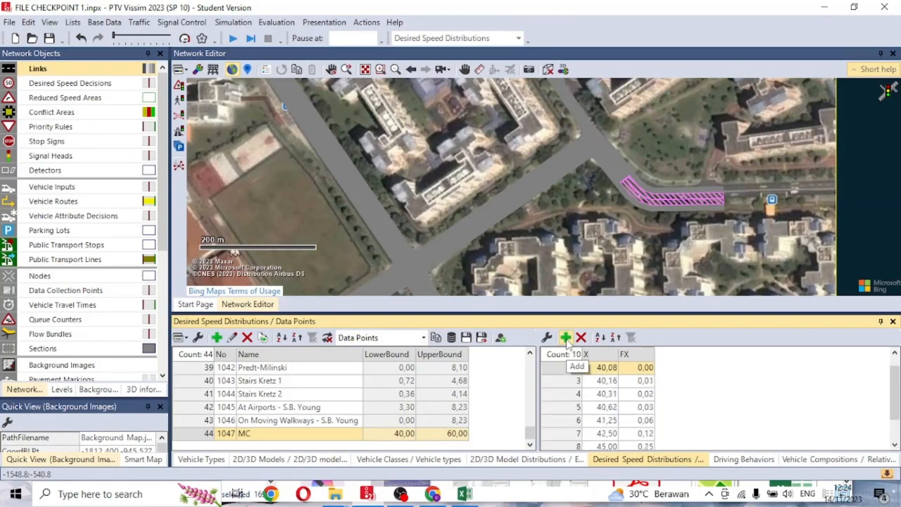
{"action": "left_click", "coordinate": [565, 338]}
{"action": "left_click", "coordinate": [566, 337]}
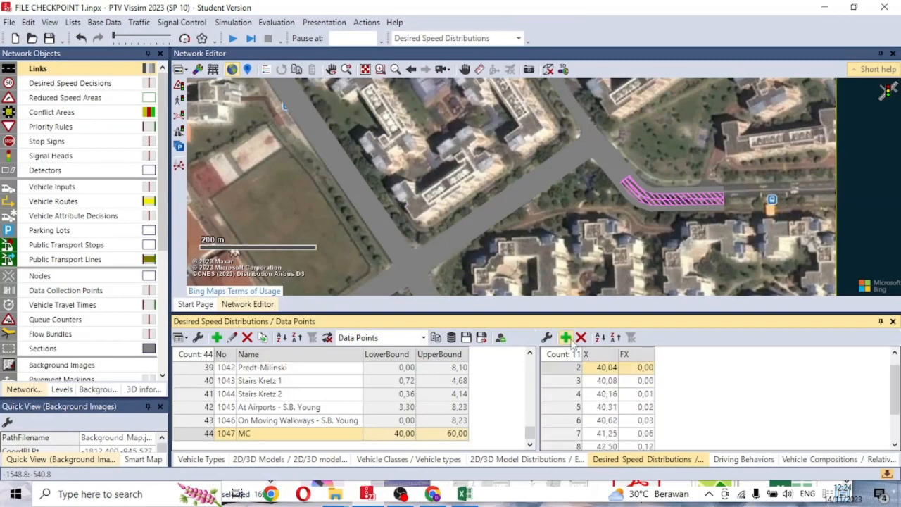
{"action": "left_click", "coordinate": [565, 338]}
{"action": "left_click", "coordinate": [566, 338]}
{"action": "left_click", "coordinate": [566, 338]}
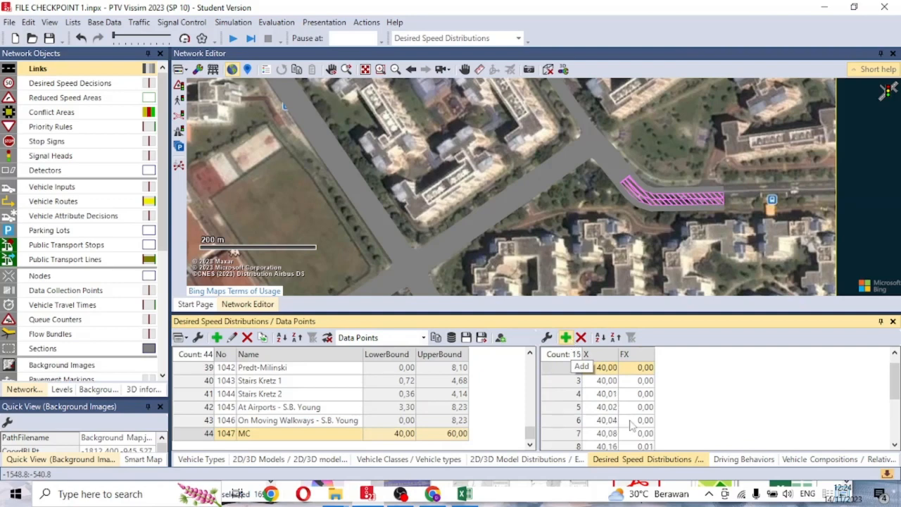
- Switch to Excel and copy the motorcycle class intervals 24 to 66 with their cumulative frequencies, cells L5:M19
{"action": "left_click", "coordinate": [478, 493]}
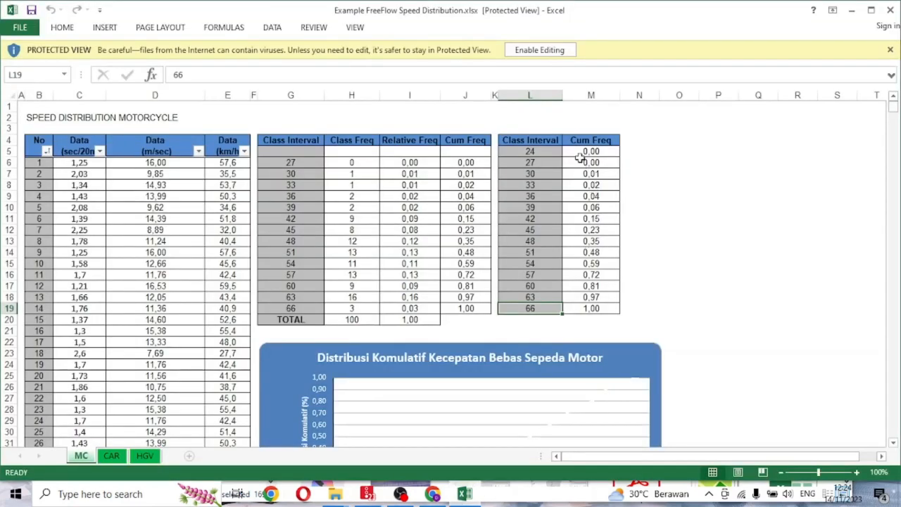
{"action": "left_click_drag", "start_coordinate": [590, 152], "coordinate": [592, 315]}
{"action": "left_click", "coordinate": [554, 264]}
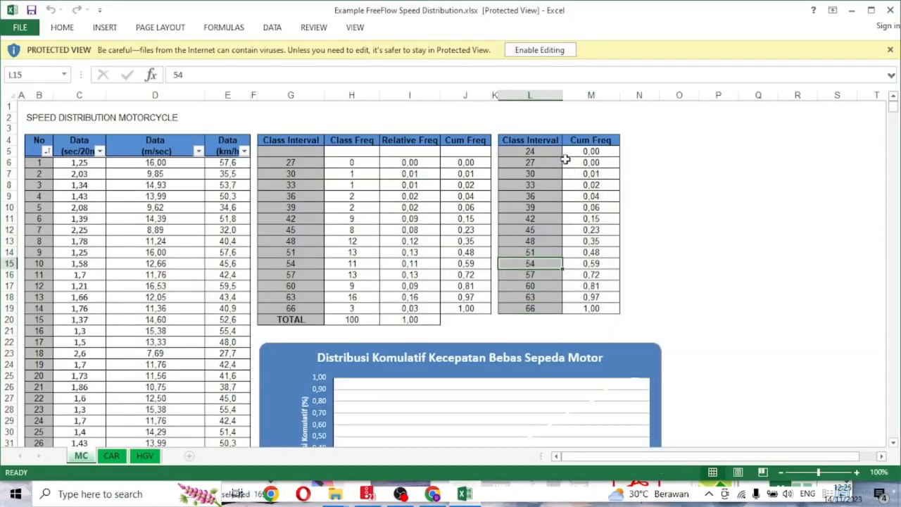
{"action": "left_click_drag", "start_coordinate": [551, 153], "coordinate": [589, 311]}
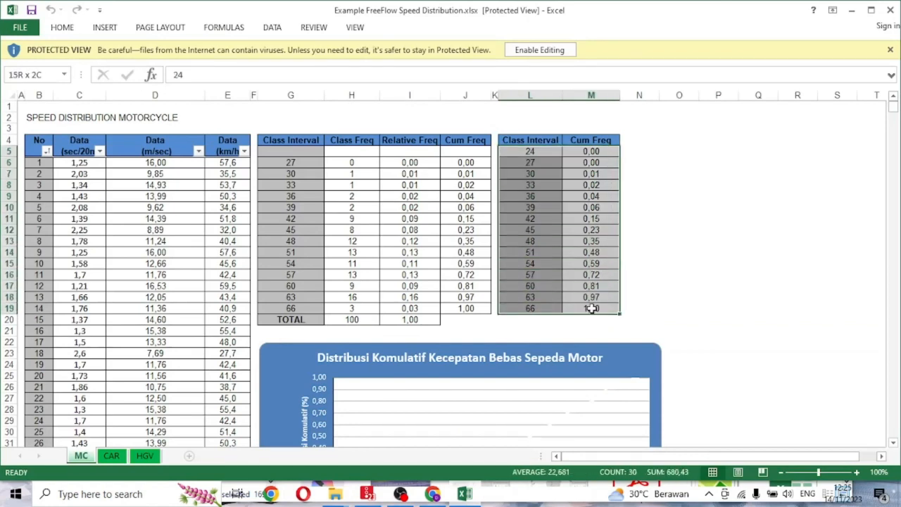
{"action": "right_click", "coordinate": [537, 222]}
{"action": "left_click", "coordinate": [556, 247]}
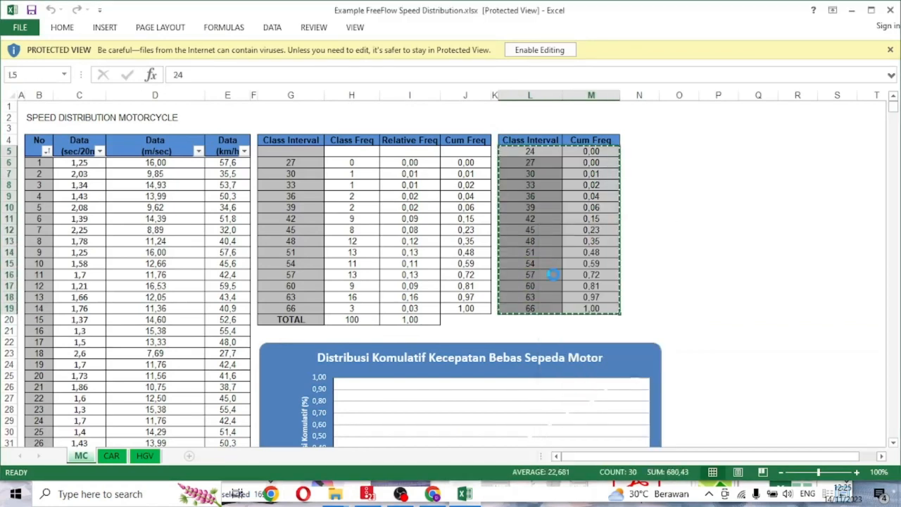
- Back in Vissim, paste the copied speeds and cumulative frequencies over all 15 data points of distribution MC
{"action": "left_click", "coordinate": [367, 495]}
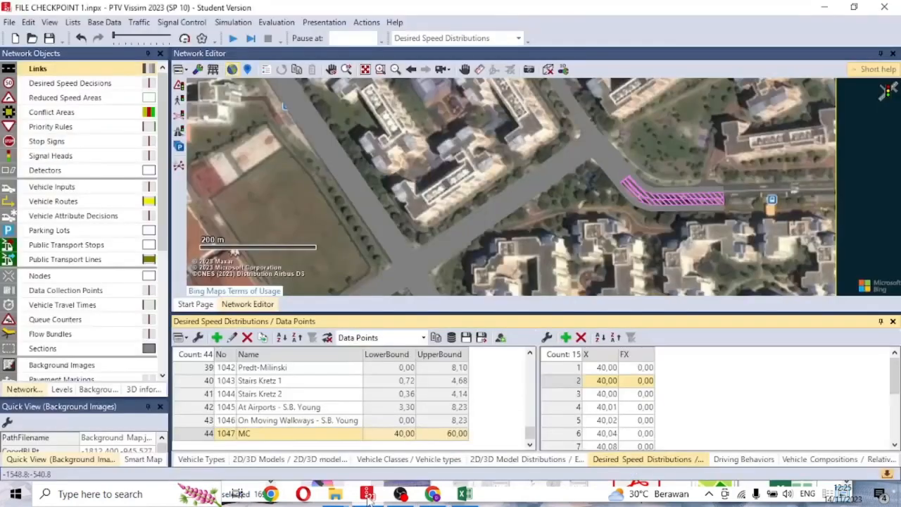
{"action": "left_click", "coordinate": [613, 368]}
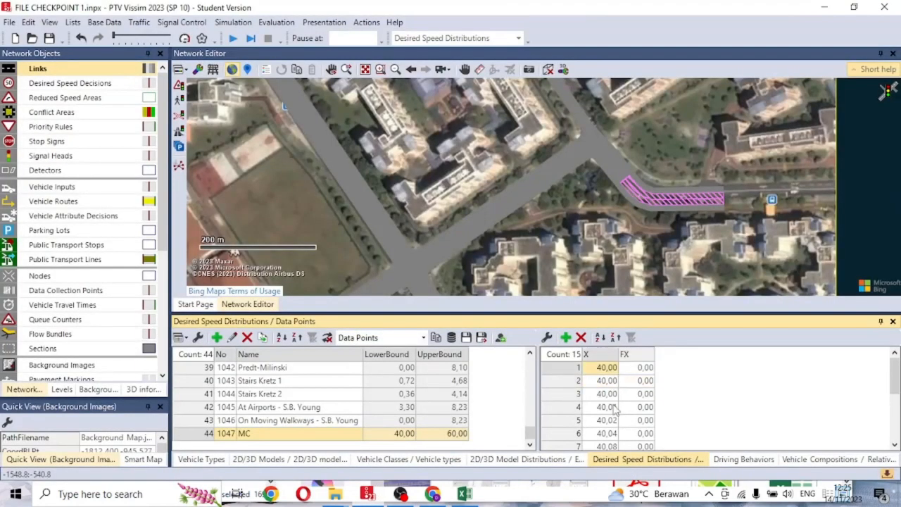
{"action": "key", "text": "ctrl+v"}
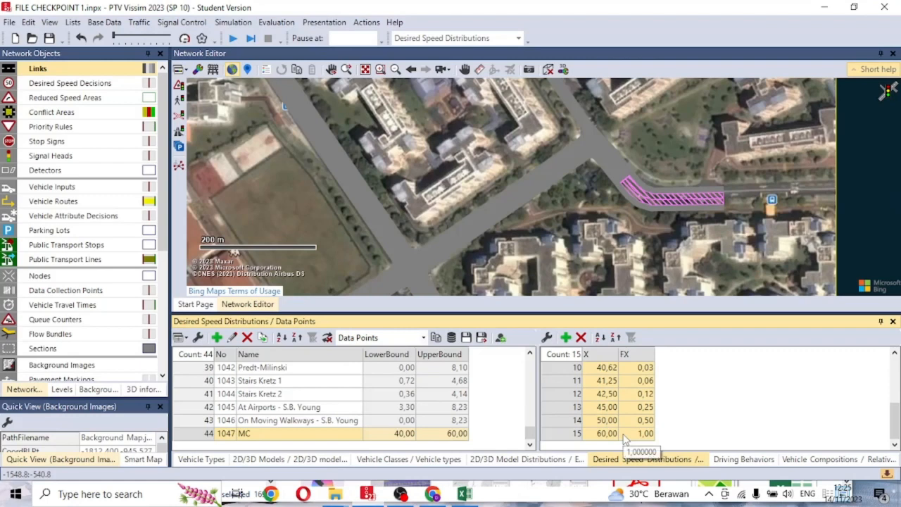
{"action": "key", "text": "ctrl+v"}
{"action": "scroll", "coordinate": [629, 420], "scroll_direction": "up", "scroll_amount": 3}
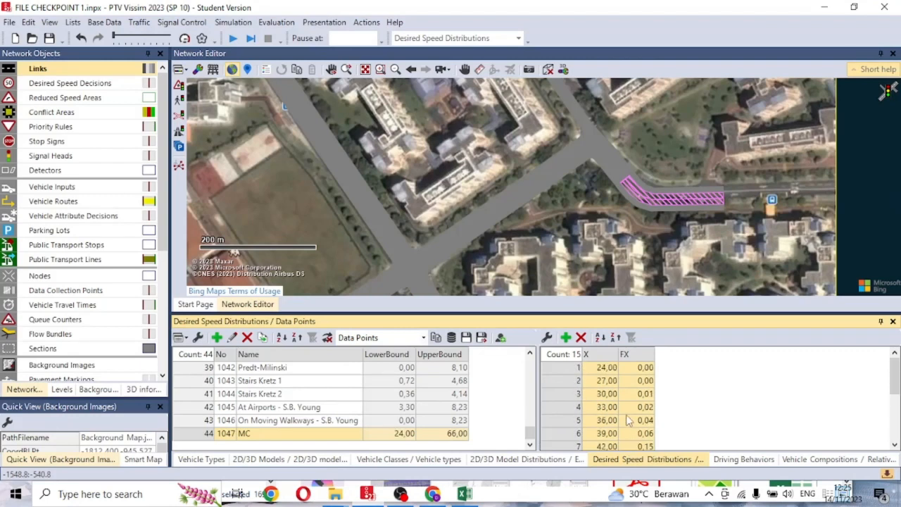
{"action": "left_click", "coordinate": [288, 437]}
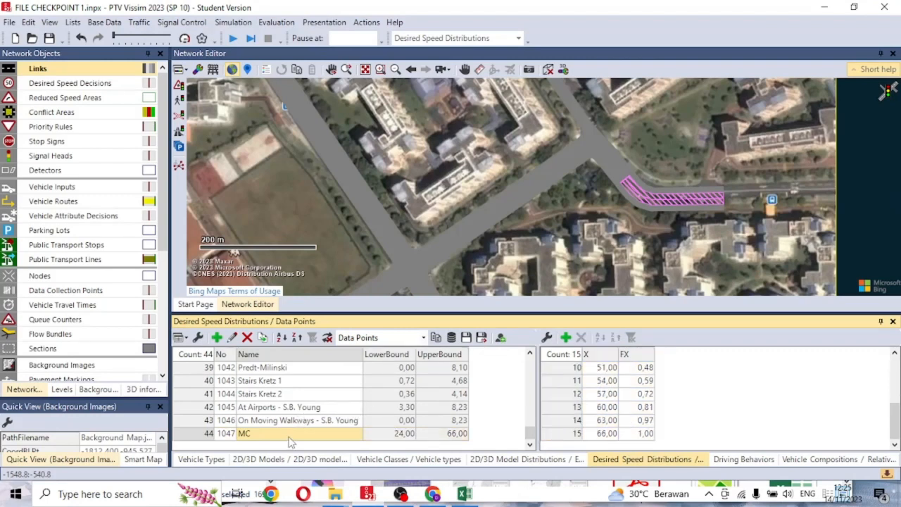
- Add desired speed distribution 1048 named HGV, keeping the limits at 40 and 60 km/h
{"action": "left_click", "coordinate": [217, 338]}
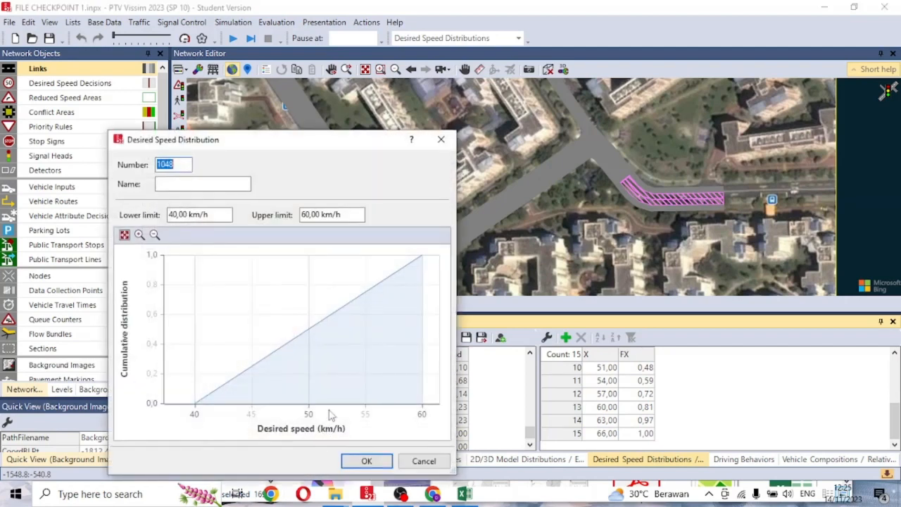
{"action": "left_click", "coordinate": [213, 184]}
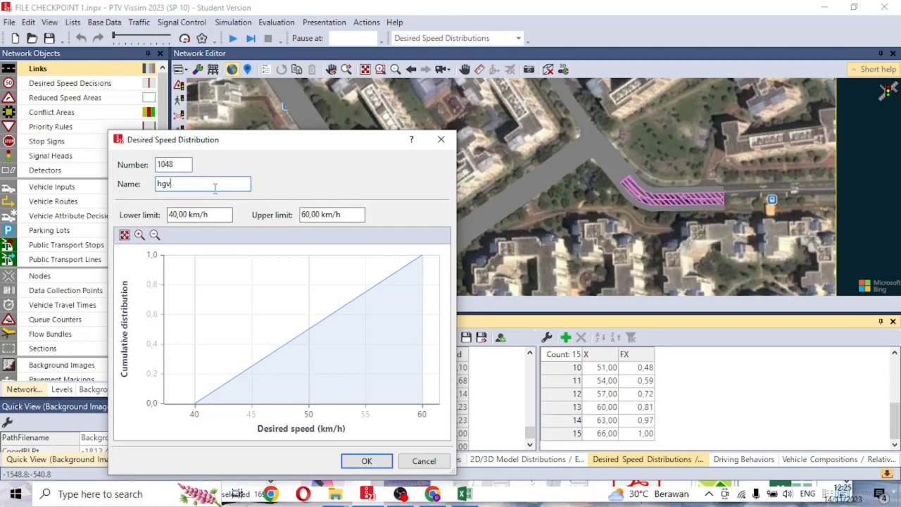
{"action": "type", "text": "HGV"}
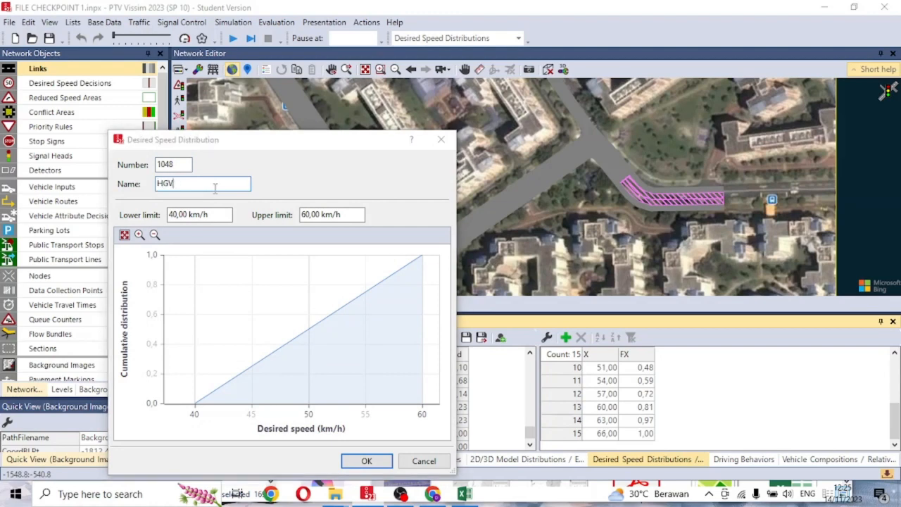
{"action": "key", "text": "Return"}
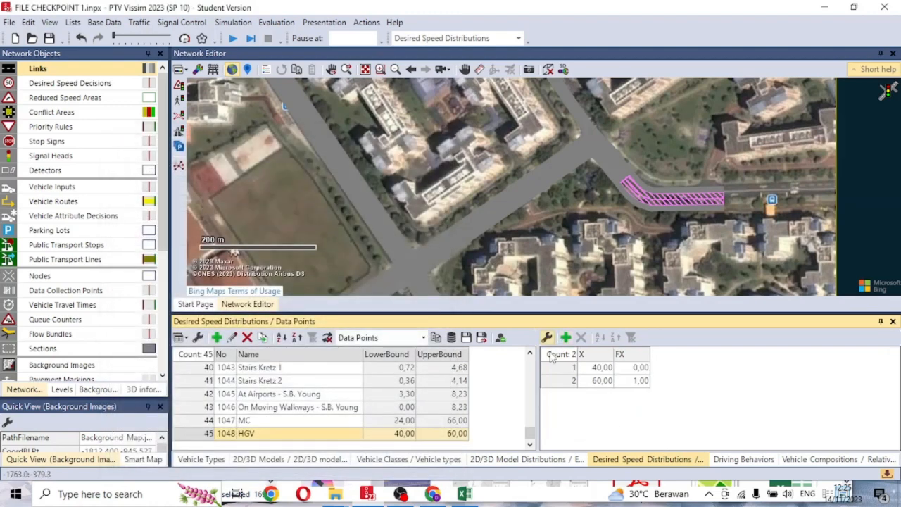
- Switch to Excel and count the class intervals from 18 to 36 in the cumulative frequency table on the HGV sheet
{"action": "left_click", "coordinate": [464, 493]}
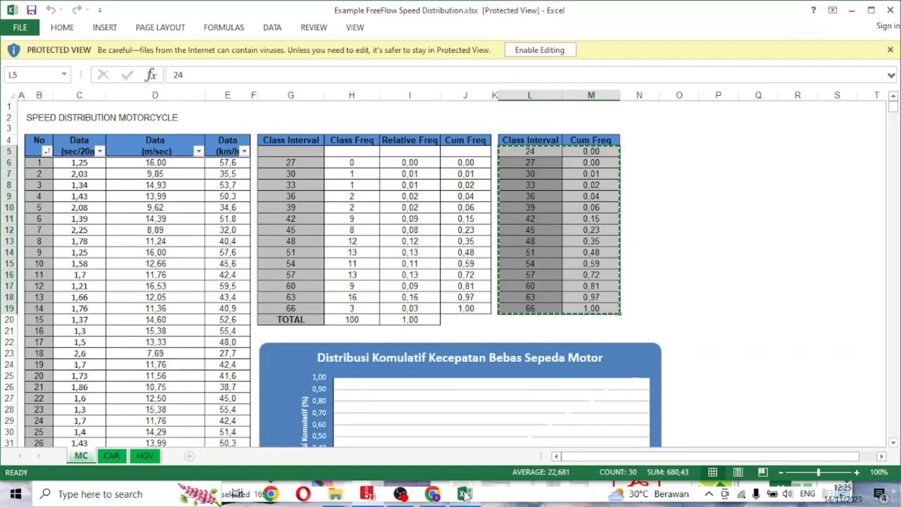
{"action": "left_click", "coordinate": [145, 456]}
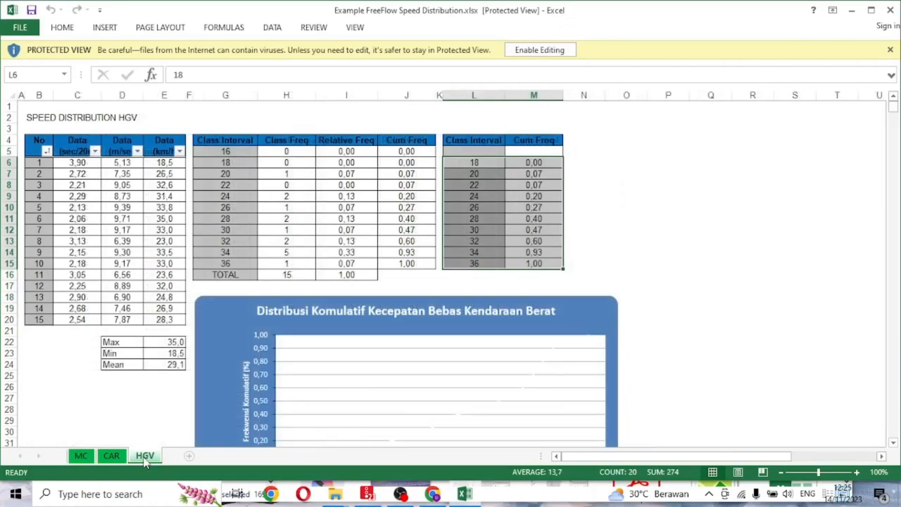
{"action": "left_click", "coordinate": [482, 150]}
{"action": "left_click", "coordinate": [477, 162]}
{"action": "left_click", "coordinate": [476, 173]}
{"action": "left_click", "coordinate": [477, 185]}
{"action": "left_click", "coordinate": [477, 194]}
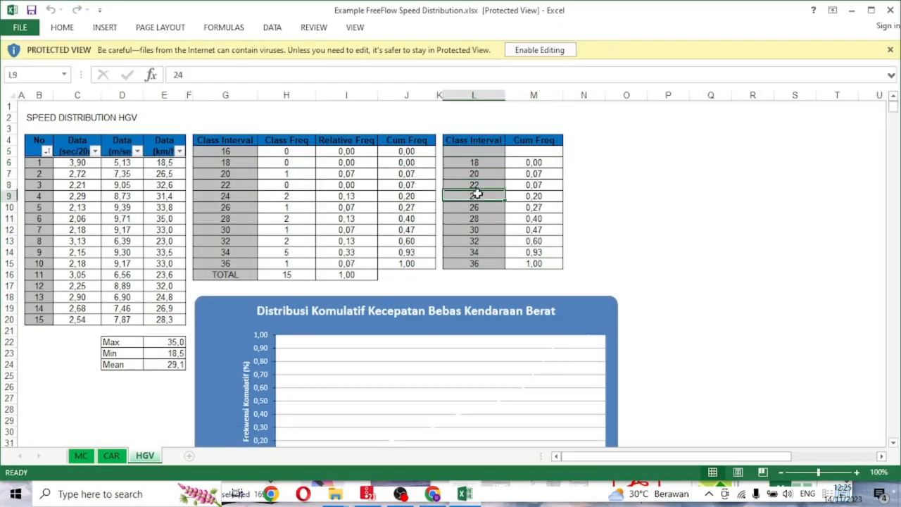
{"action": "left_click", "coordinate": [475, 207]}
{"action": "left_click", "coordinate": [475, 218]}
{"action": "left_click", "coordinate": [476, 229]}
{"action": "left_click", "coordinate": [475, 241]}
{"action": "left_click", "coordinate": [476, 251]}
{"action": "left_click", "coordinate": [475, 264]}
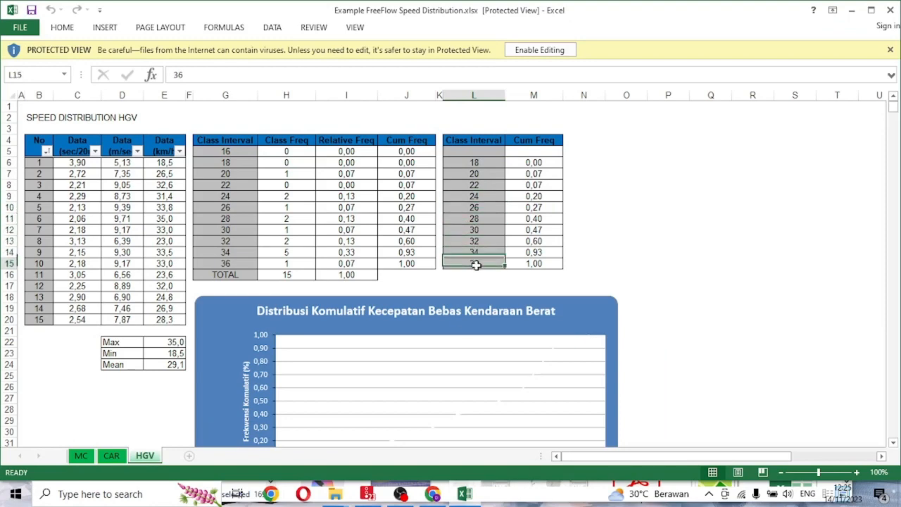
- Switch to Vissim and add data points to desired speed distribution HGV until it has 10 points
{"action": "left_click", "coordinate": [368, 493]}
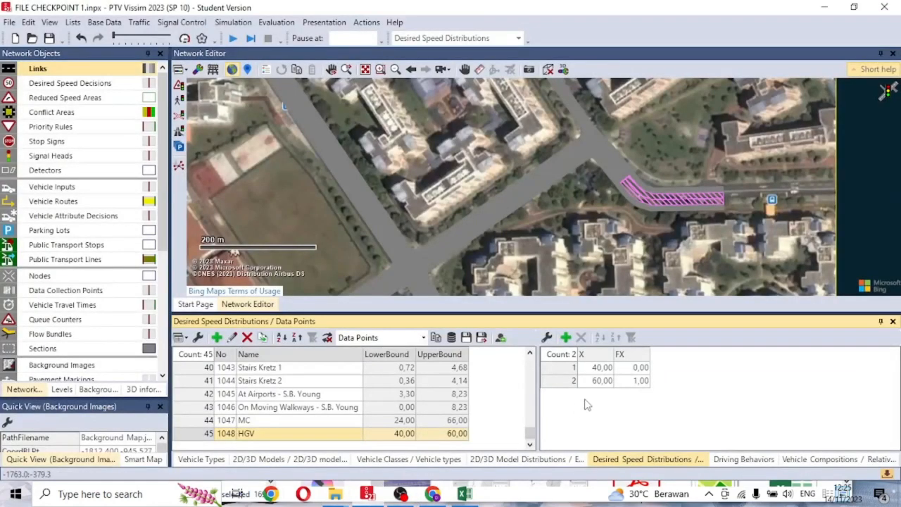
{"action": "left_click", "coordinate": [602, 381]}
{"action": "left_click", "coordinate": [568, 340]}
{"action": "left_click", "coordinate": [568, 341]}
{"action": "left_click", "coordinate": [568, 341]}
{"action": "left_click", "coordinate": [568, 340]}
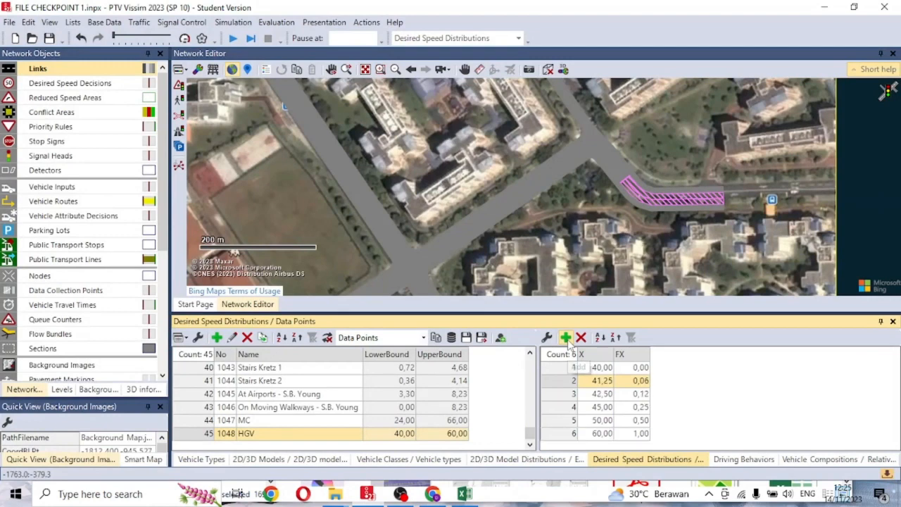
{"action": "left_click", "coordinate": [568, 340]}
{"action": "left_click", "coordinate": [568, 340]}
{"action": "left_click", "coordinate": [567, 341]}
{"action": "left_click", "coordinate": [568, 341]}
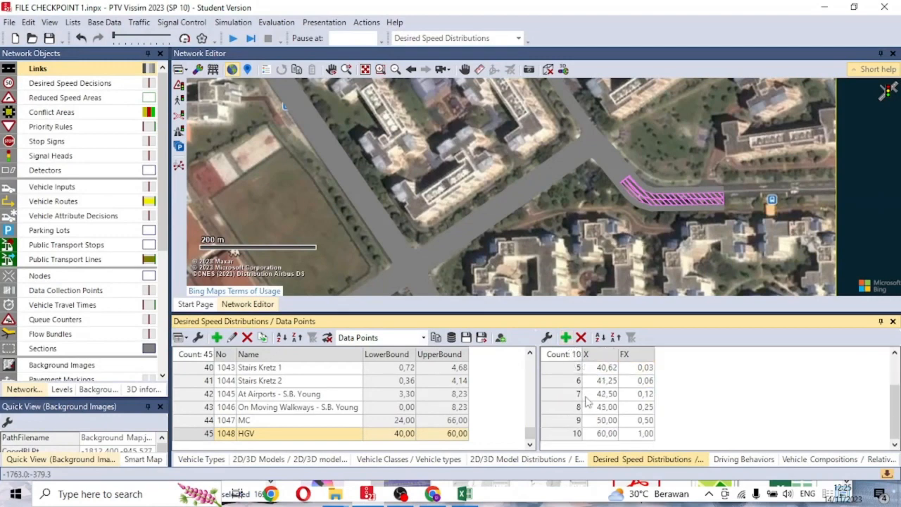
- Switch to Excel and copy the HGV class intervals 18 to 36 with their cumulative frequencies, cells L6:M15
{"action": "left_click", "coordinate": [466, 495]}
{"action": "left_click_drag", "start_coordinate": [474, 163], "coordinate": [539, 262]}
{"action": "key", "text": "ctrl+c"}
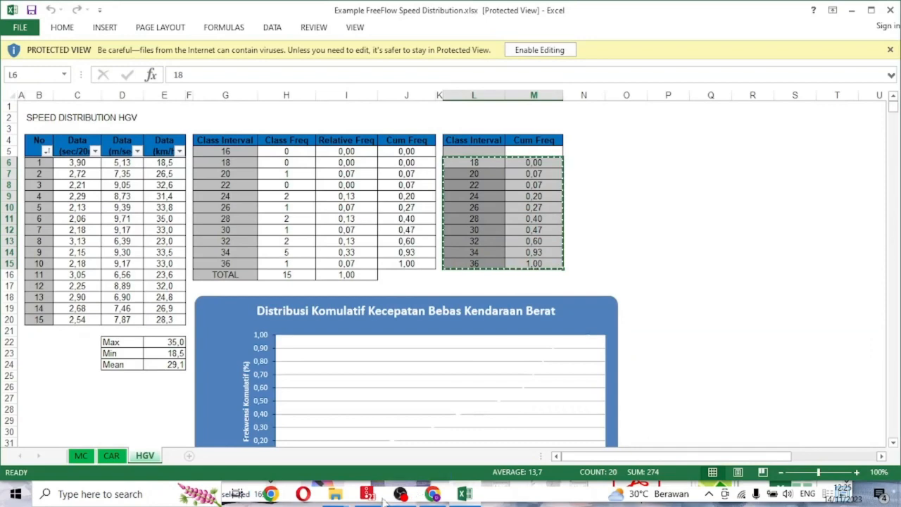
- Back in Vissim, paste the copied speeds and cumulative frequencies over all 10 data points of distribution HGV
{"action": "left_click", "coordinate": [434, 495]}
{"action": "left_click", "coordinate": [367, 494]}
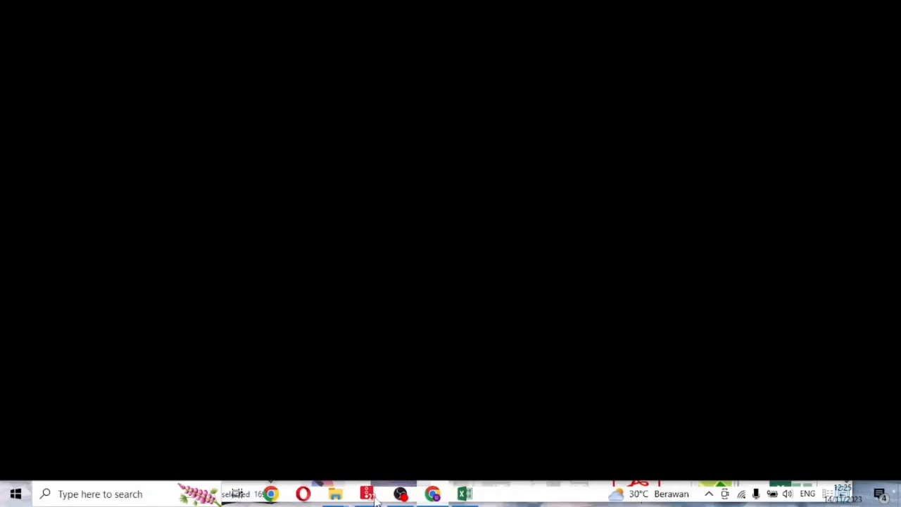
{"action": "scroll", "coordinate": [607, 393], "scroll_direction": "up", "scroll_amount": 2}
{"action": "left_click", "coordinate": [618, 383]}
{"action": "left_click_drag", "start_coordinate": [601, 369], "coordinate": [632, 439]}
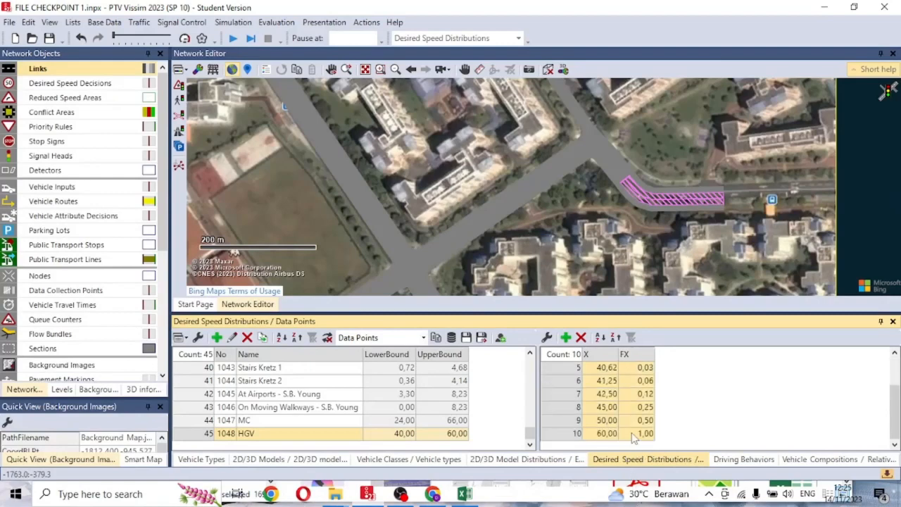
{"action": "key", "text": "ctrl+v"}
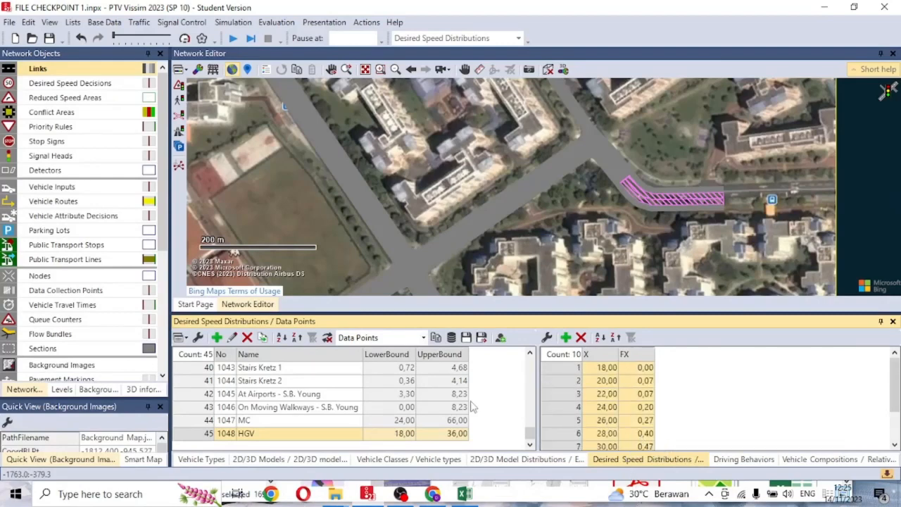
- Add desired speed distribution 1049 named CAR, keeping the limits at 40 and 60 km/h
{"action": "left_click", "coordinate": [279, 433]}
{"action": "left_click", "coordinate": [216, 338]}
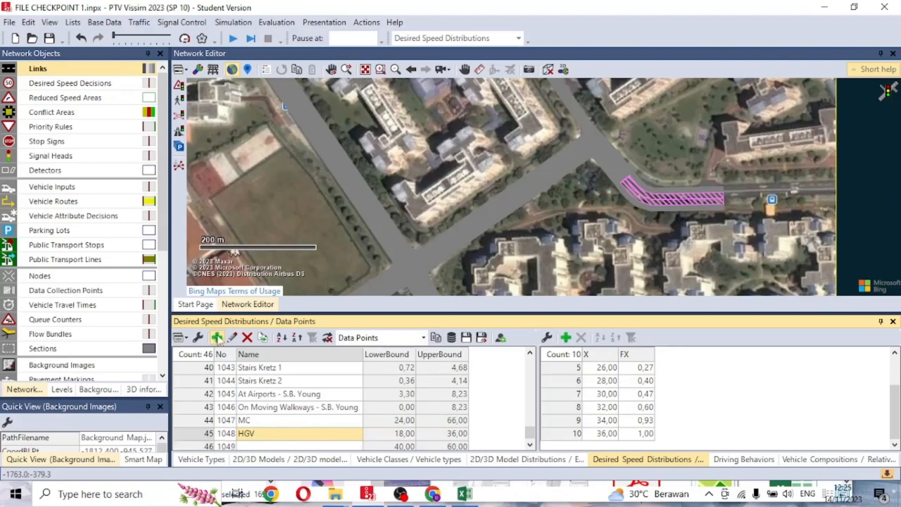
{"action": "left_click", "coordinate": [206, 183]}
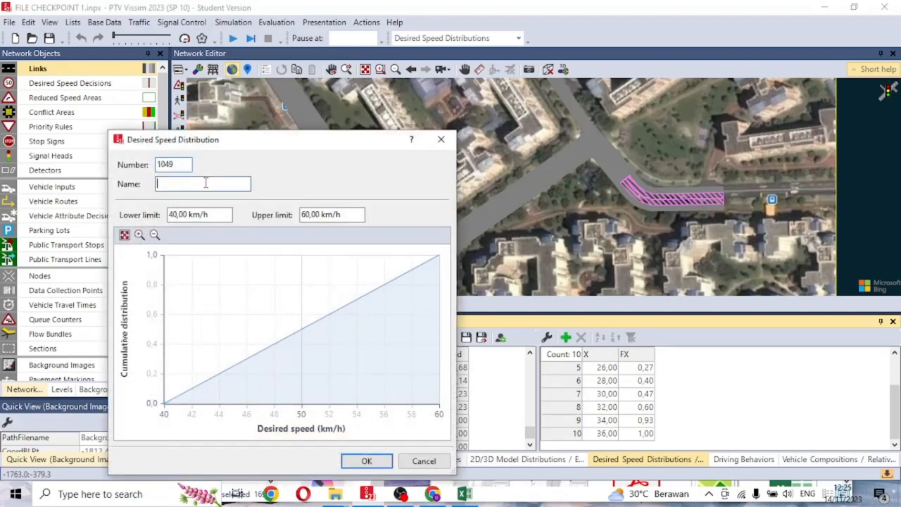
{"action": "type", "text": "CAR"}
{"action": "left_click", "coordinate": [365, 458]}
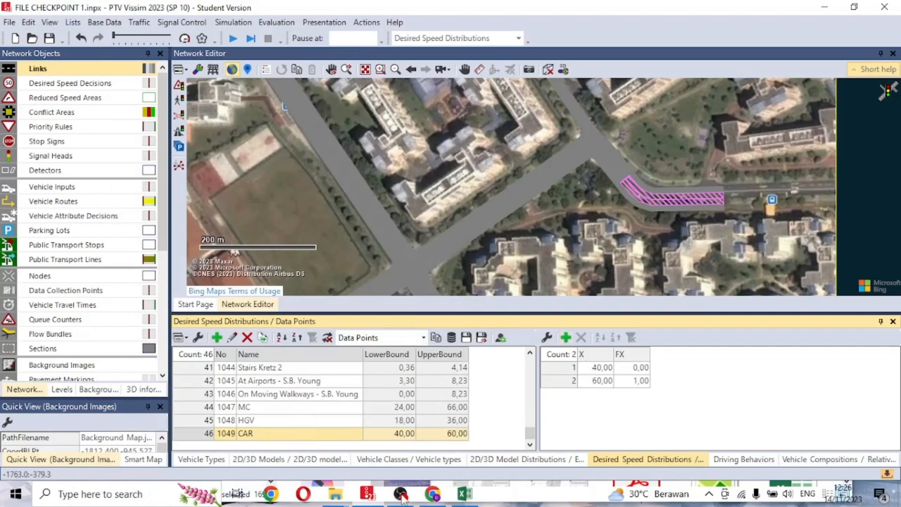
- Switch to Excel and count the class intervals from 32 to 56 in the cumulative frequency table on the CAR sheet
{"action": "left_click", "coordinate": [465, 493]}
{"action": "left_click", "coordinate": [112, 456]}
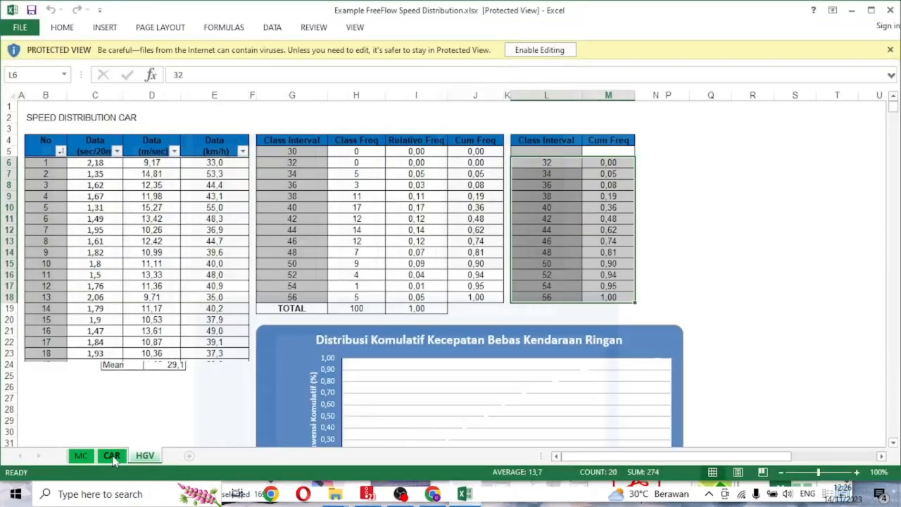
{"action": "left_click", "coordinate": [574, 217]}
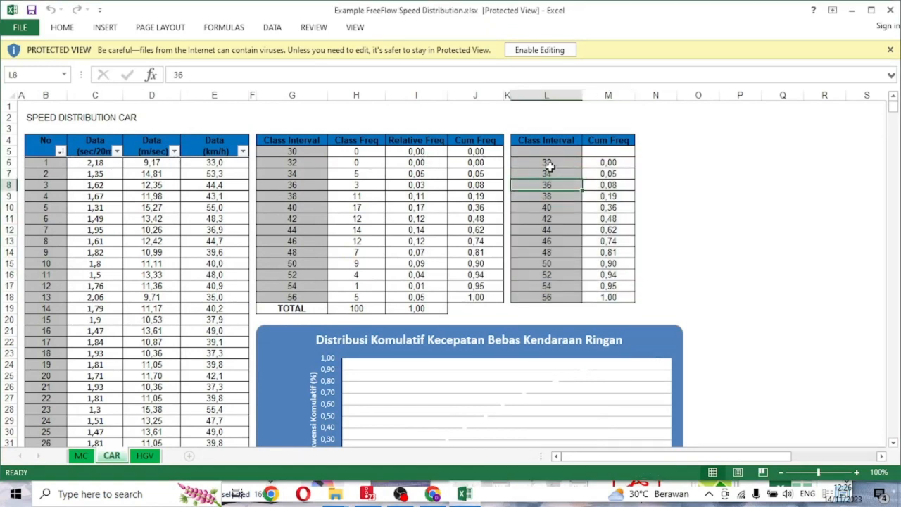
{"action": "left_click", "coordinate": [552, 175]}
{"action": "left_click", "coordinate": [551, 185]}
{"action": "left_click", "coordinate": [550, 196]}
{"action": "left_click", "coordinate": [550, 207]}
{"action": "left_click", "coordinate": [549, 219]}
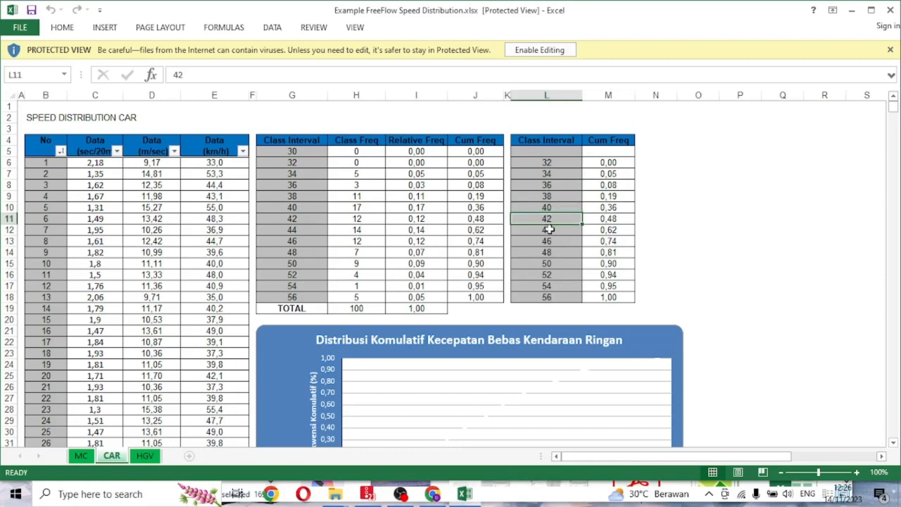
{"action": "left_click", "coordinate": [549, 230]}
{"action": "left_click", "coordinate": [549, 240]}
{"action": "left_click", "coordinate": [549, 252]}
{"action": "left_click", "coordinate": [548, 263]}
{"action": "left_click", "coordinate": [547, 275]}
{"action": "left_click", "coordinate": [546, 285]}
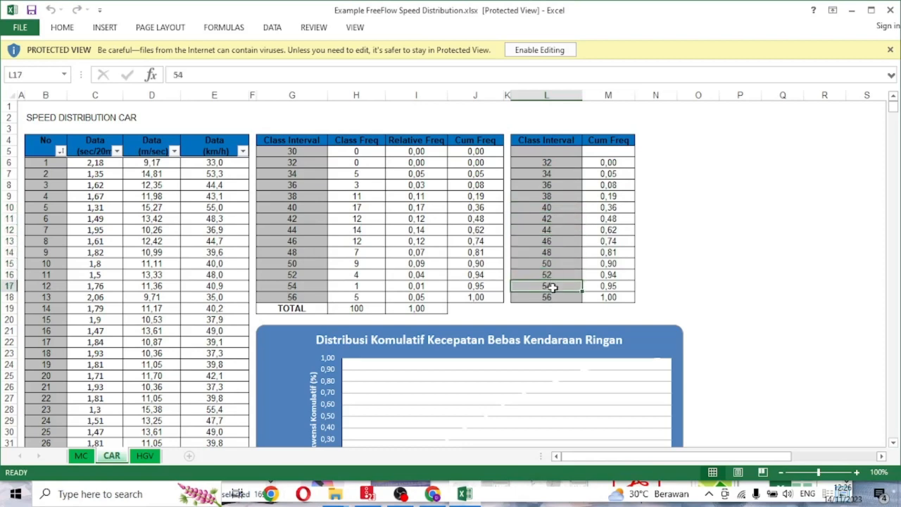
{"action": "left_click", "coordinate": [545, 297]}
- Switch to Vissim and add data points to desired speed distribution CAR until it has 13 points
{"action": "left_click", "coordinate": [367, 494]}
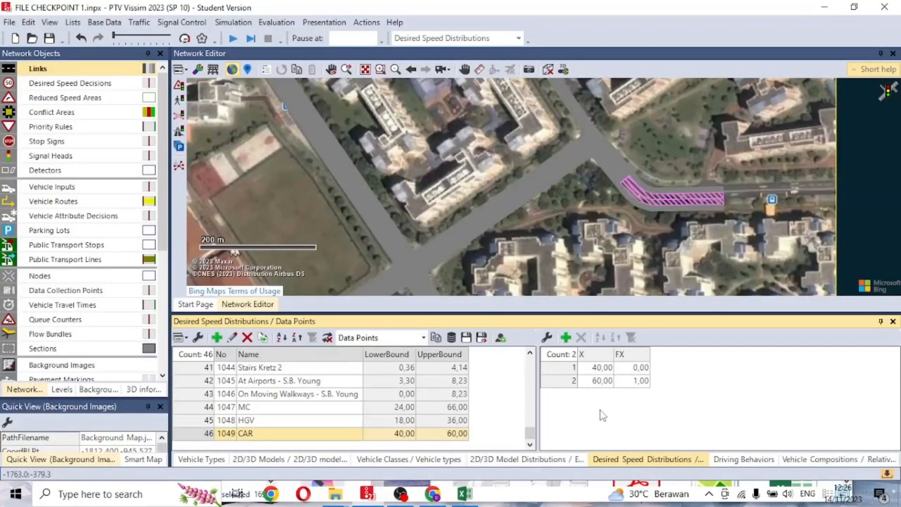
{"action": "left_click", "coordinate": [565, 338]}
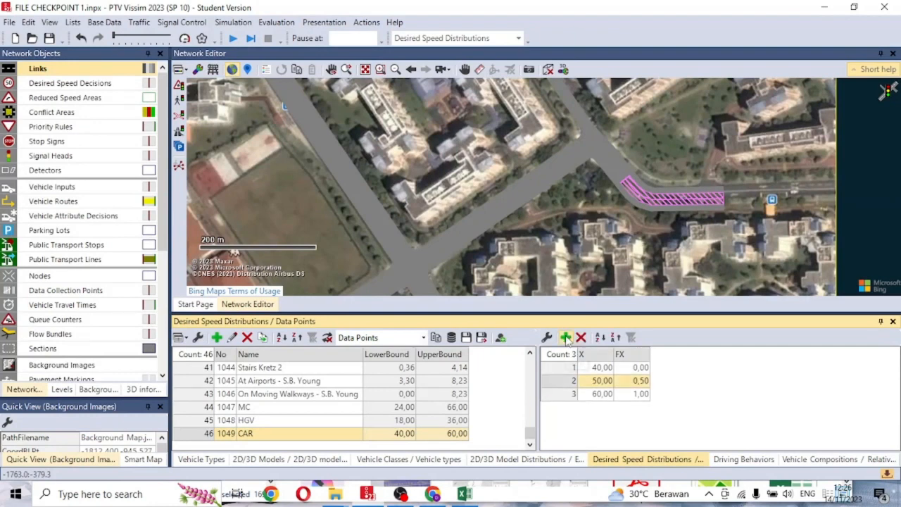
{"action": "left_click", "coordinate": [565, 338]}
{"action": "left_click", "coordinate": [565, 338]}
{"action": "left_click", "coordinate": [566, 339]}
{"action": "left_click", "coordinate": [566, 338]}
{"action": "left_click", "coordinate": [566, 339]}
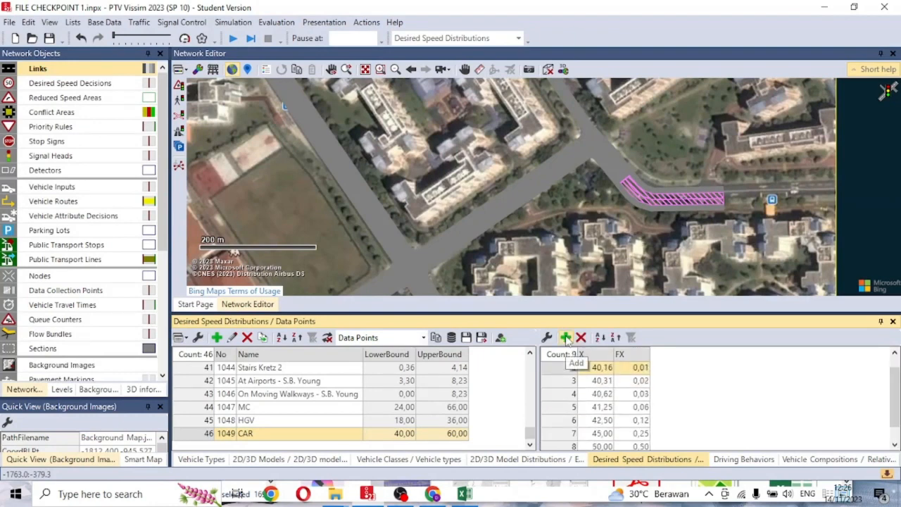
{"action": "left_click", "coordinate": [566, 338]}
{"action": "left_click", "coordinate": [566, 339]}
{"action": "left_click", "coordinate": [566, 339]}
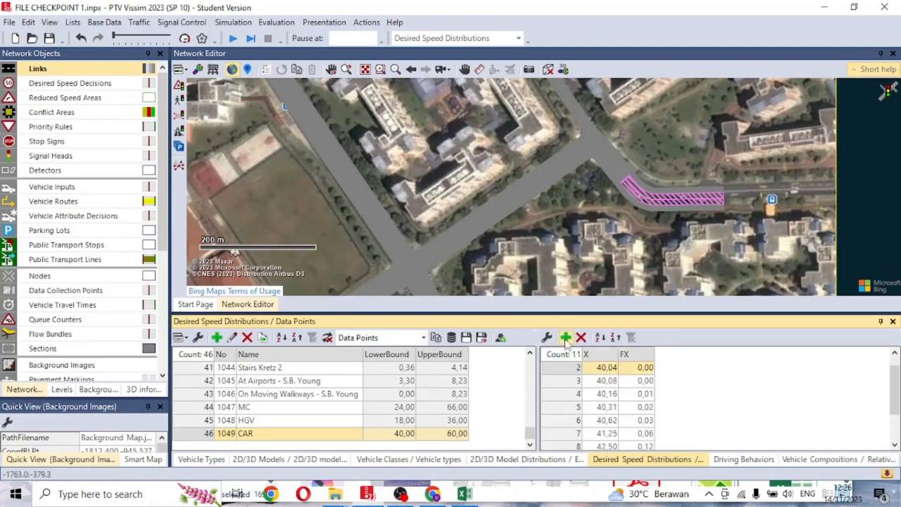
{"action": "left_click", "coordinate": [565, 339]}
{"action": "left_click", "coordinate": [566, 339]}
- Try to paste the clipboard contents over all 13 data points of distribution CAR
{"action": "scroll", "coordinate": [629, 422], "scroll_direction": "down", "scroll_amount": 2}
{"action": "left_click_drag", "start_coordinate": [631, 432], "coordinate": [608, 345]}
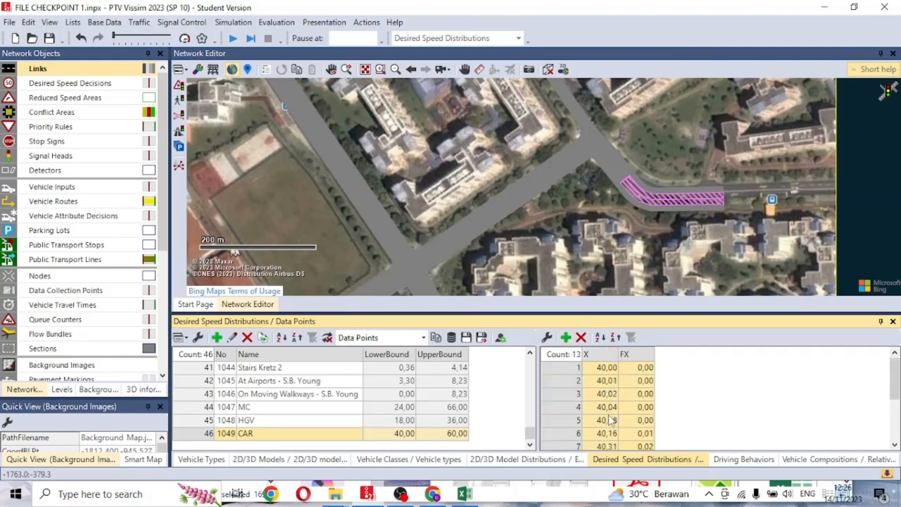
{"action": "key", "text": "ctrl+v"}
{"action": "left_click", "coordinate": [529, 252]}
- Switch to Excel and copy the car class intervals 32 to 56 with their cumulative frequencies, cells L6:M18
{"action": "left_click", "coordinate": [464, 494]}
{"action": "left_click", "coordinate": [568, 164]}
{"action": "left_click_drag", "start_coordinate": [568, 164], "coordinate": [602, 301]}
{"action": "key", "text": "ctrl+c"}
- Back in Vissim, try to paste the copied car speeds and cumulative frequencies into the data points of distribution CAR
{"action": "left_click", "coordinate": [374, 494]}
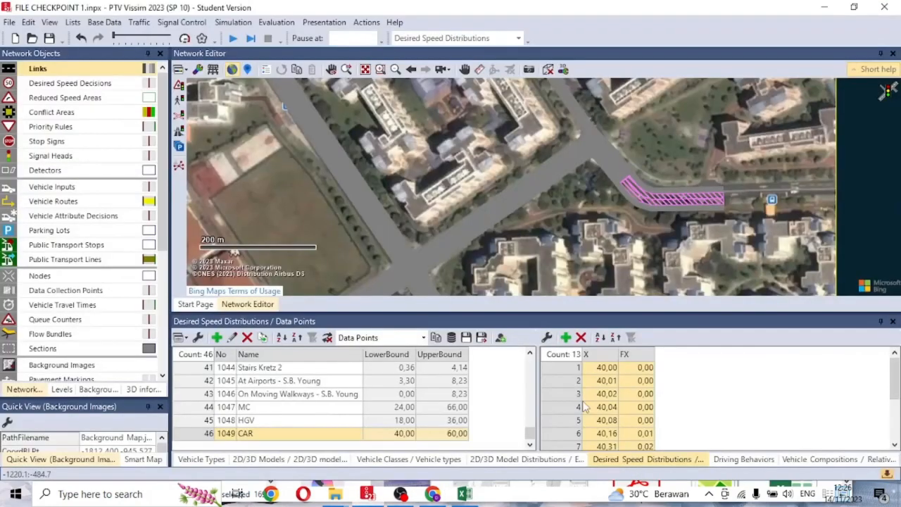
{"action": "left_click", "coordinate": [609, 380]}
{"action": "key", "text": "ctrl+v"}
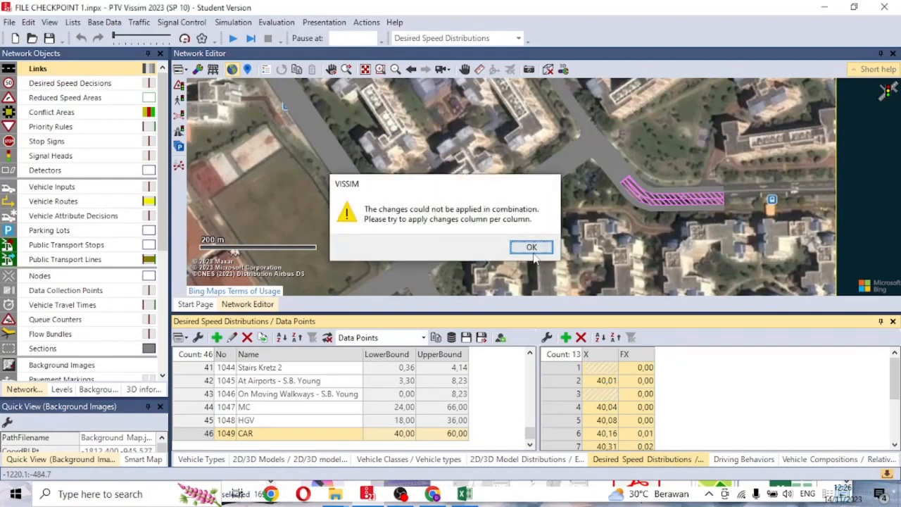
{"action": "left_click", "coordinate": [533, 249]}
{"action": "left_click", "coordinate": [607, 393]}
{"action": "left_click", "coordinate": [599, 357]}
{"action": "left_click", "coordinate": [606, 369]}
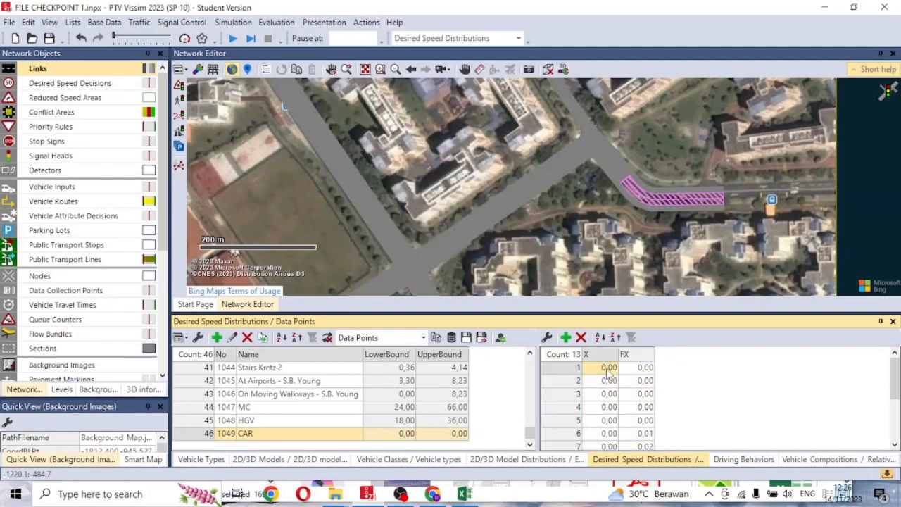
{"action": "left_click_drag", "start_coordinate": [610, 373], "coordinate": [637, 448]}
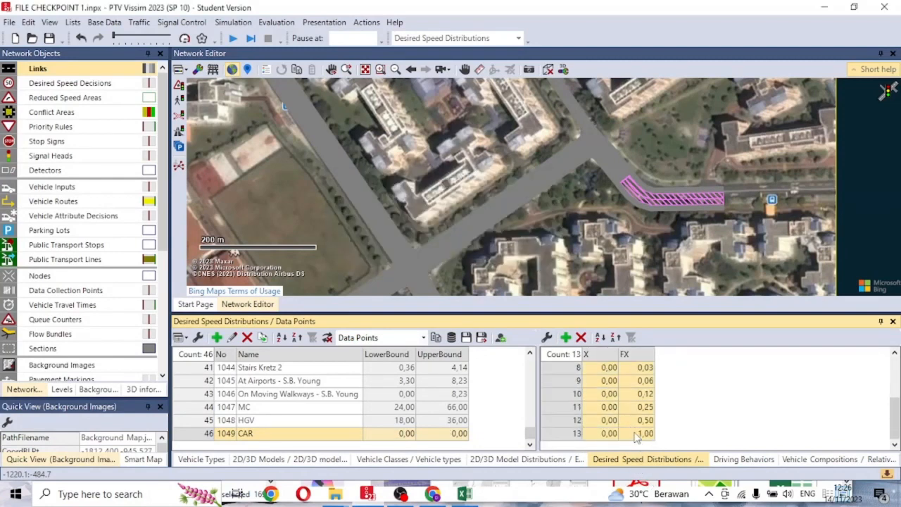
{"action": "key", "text": "ctrl+v"}
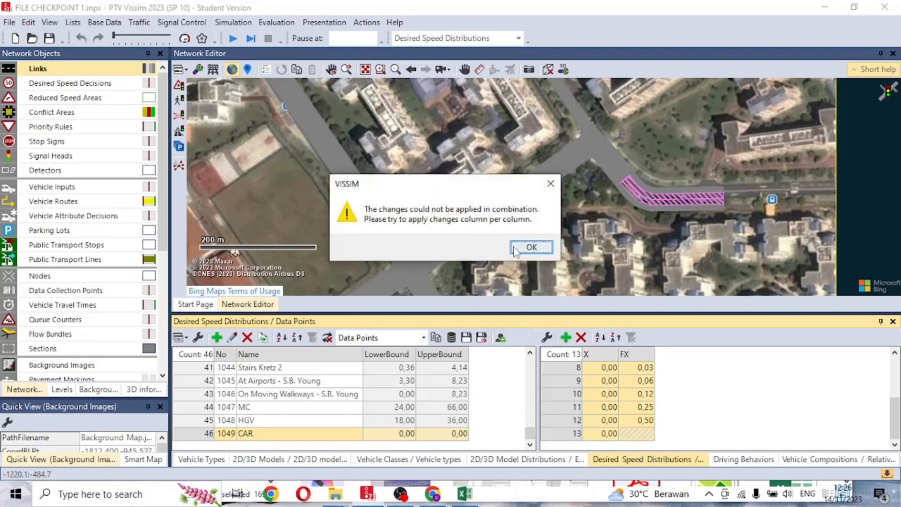
{"action": "left_click", "coordinate": [516, 250]}
- Return to Excel, dismiss the clipboard error and copy the car table cells L6:M18 again
{"action": "key", "text": "alt+Tab"}
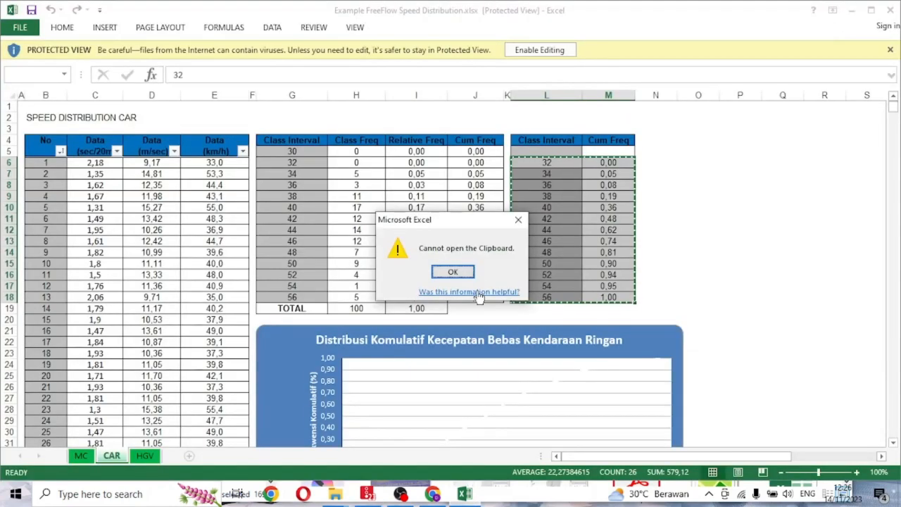
{"action": "left_click", "coordinate": [453, 272]}
{"action": "left_click_drag", "start_coordinate": [606, 297], "coordinate": [542, 164]}
{"action": "right_click", "coordinate": [542, 165]}
{"action": "left_click", "coordinate": [568, 185]}
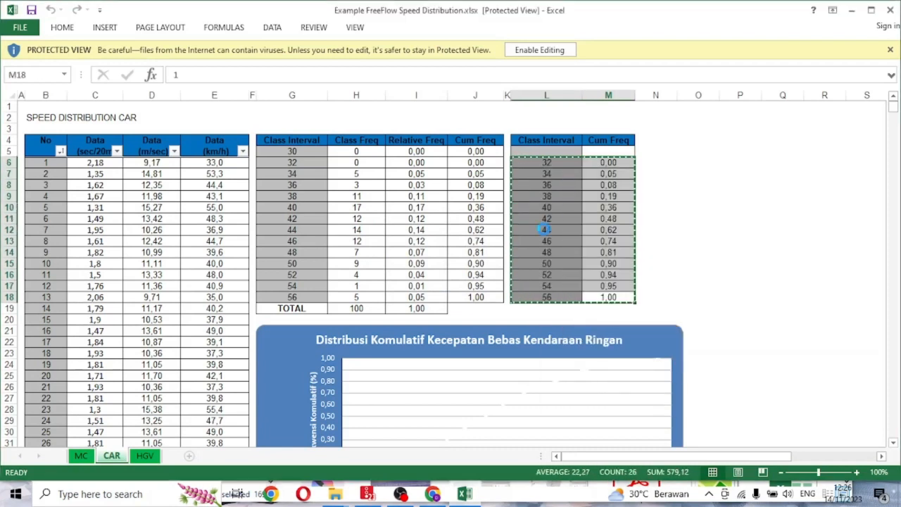
- Back in Vissim, paste the recopied car speeds and cumulative frequencies over all 13 data points of distribution CAR
{"action": "mouse_move", "coordinate": [365, 496]}
{"action": "left_click", "coordinate": [401, 495]}
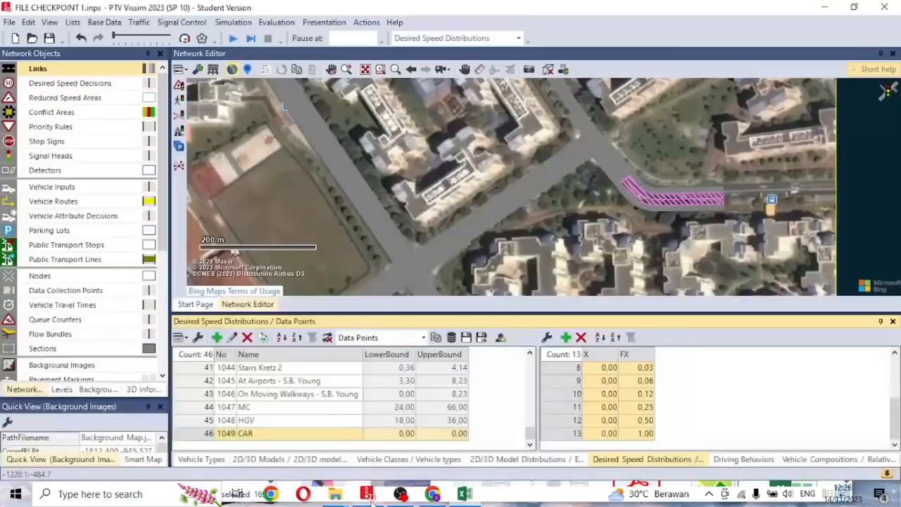
{"action": "left_click", "coordinate": [613, 395]}
{"action": "left_click_drag", "start_coordinate": [629, 431], "coordinate": [595, 336]}
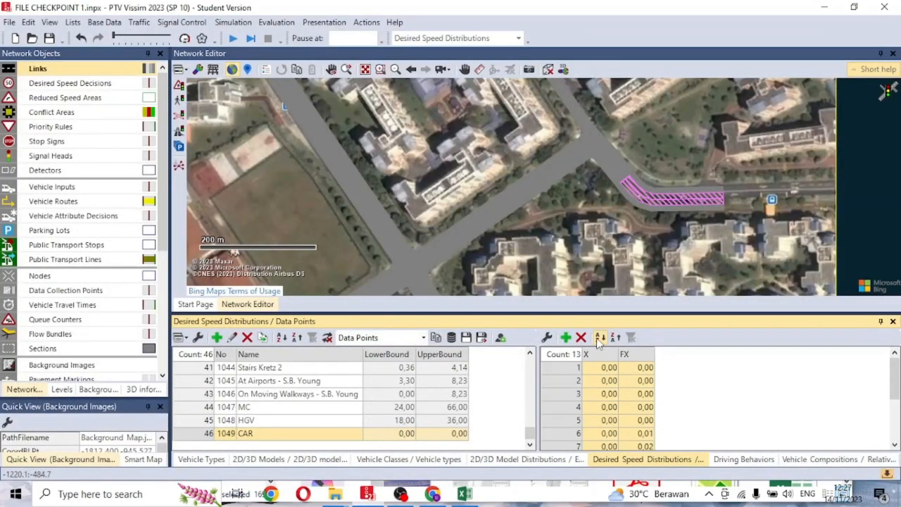
{"action": "key", "text": "ctrl+v"}
{"action": "scroll", "coordinate": [610, 416], "scroll_direction": "down", "scroll_amount": 3}
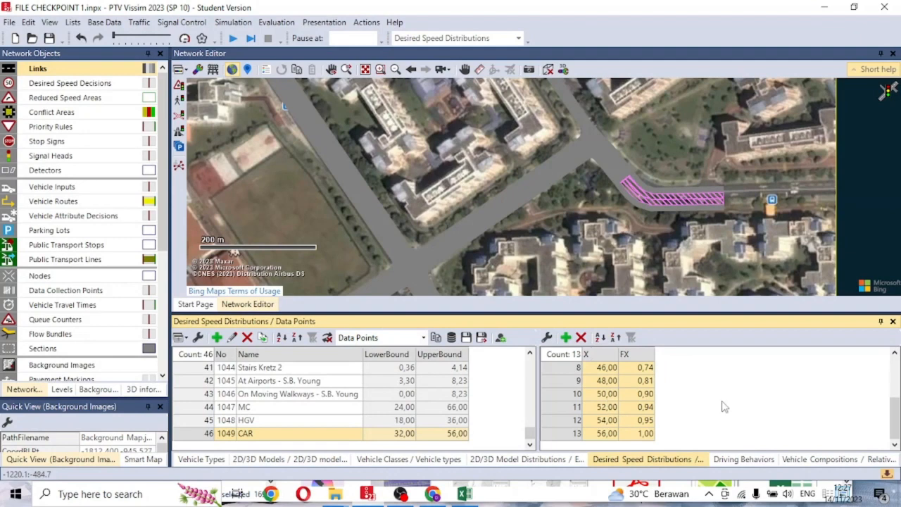
{"action": "left_click", "coordinate": [595, 381]}
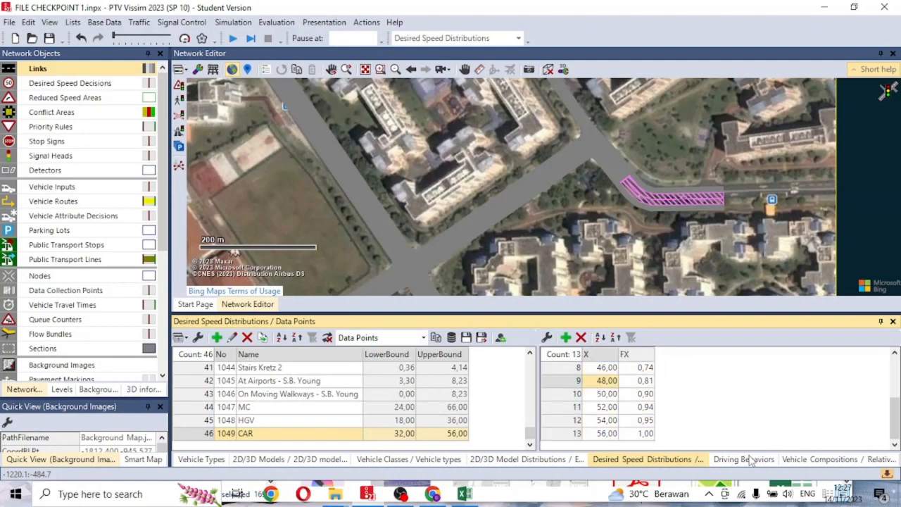
- In the Default vehicle composition, assign desired speed distribution 1049: CAR to Car, 1048: HGV to HGV and 1047: MC to vehicle type 630
{"action": "left_click", "coordinate": [837, 459]}
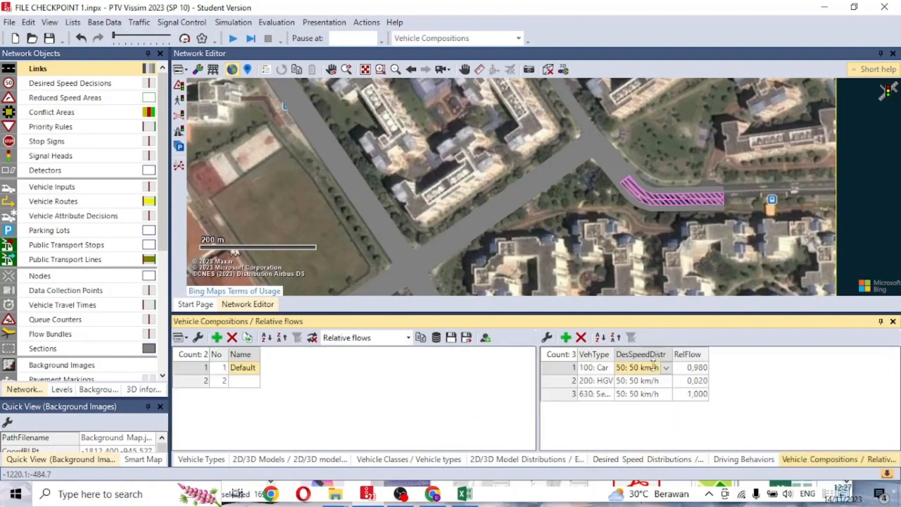
{"action": "left_click", "coordinate": [666, 369]}
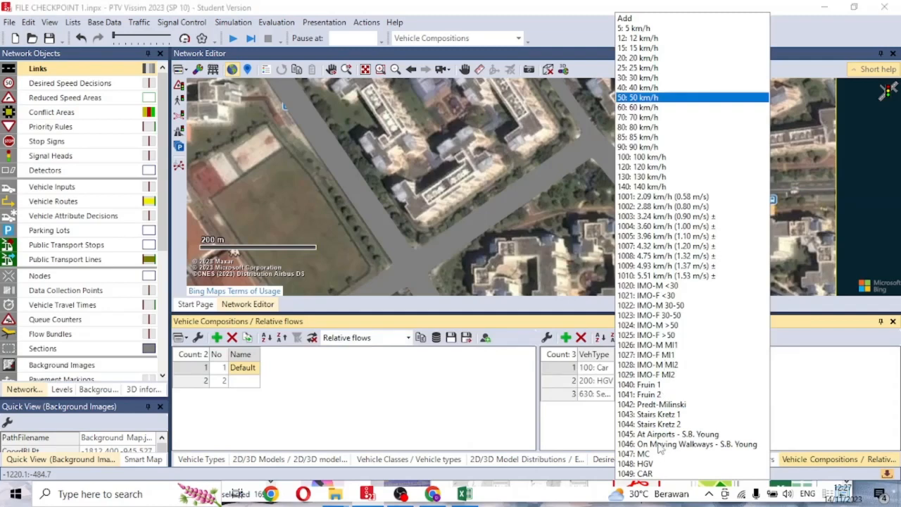
{"action": "left_click", "coordinate": [665, 474]}
{"action": "left_click", "coordinate": [666, 382]}
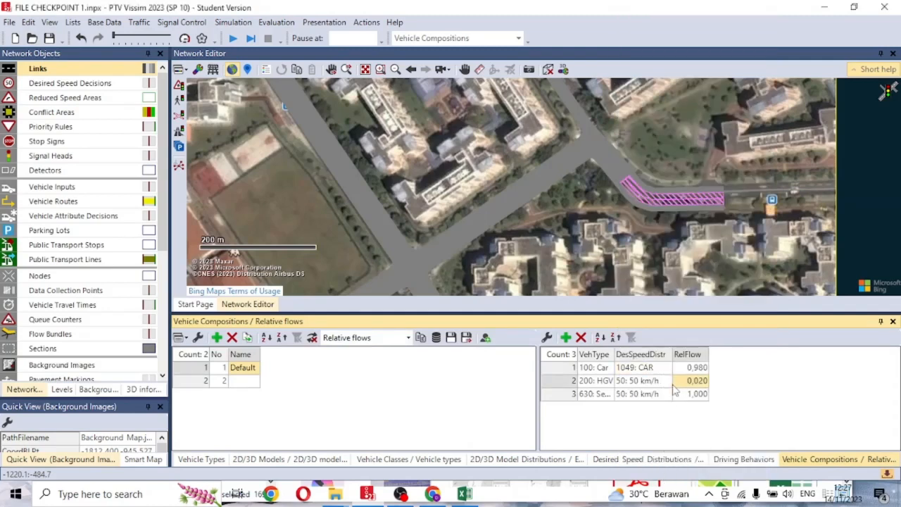
{"action": "left_click", "coordinate": [667, 385]}
{"action": "left_click", "coordinate": [664, 473]}
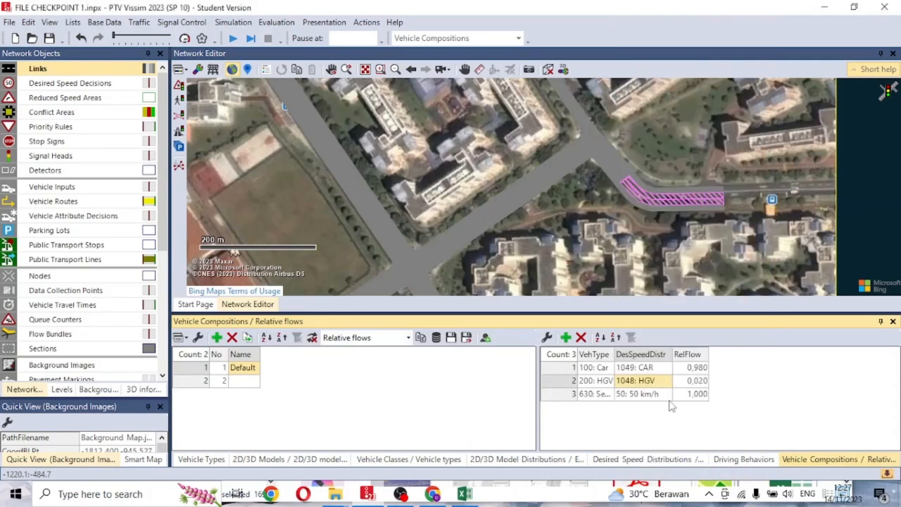
{"action": "left_click", "coordinate": [667, 396]}
{"action": "left_click", "coordinate": [654, 454]}
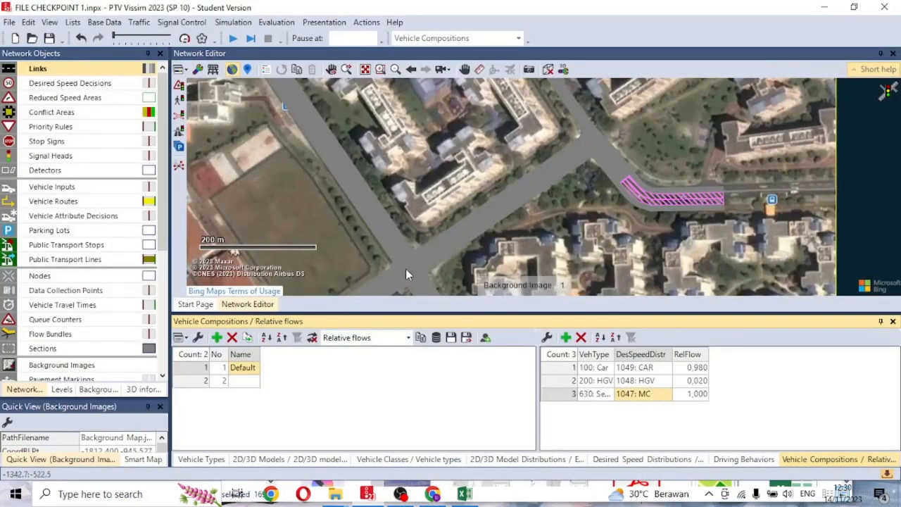
- Start saving the network under a new name and create and open the folder 02 CHECKPOINT inside VISSIM FILE
{"action": "left_click", "coordinate": [9, 22]}
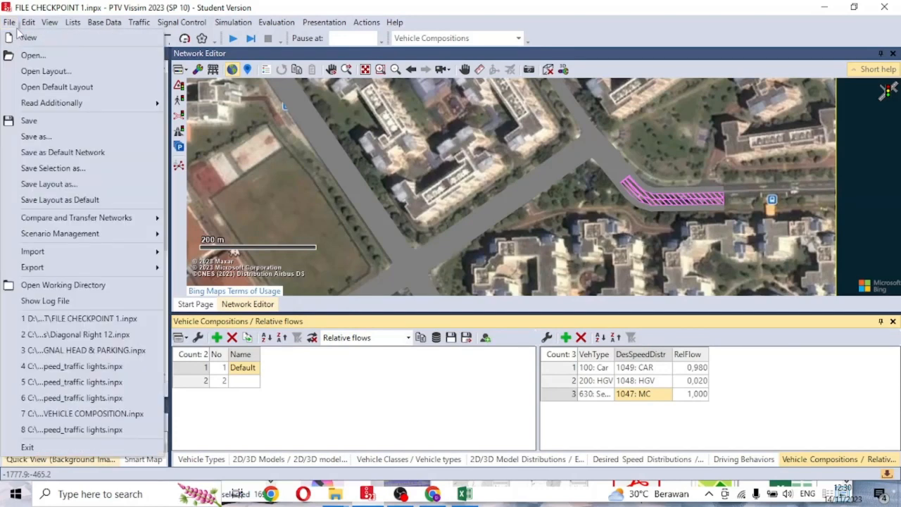
{"action": "left_click", "coordinate": [70, 138]}
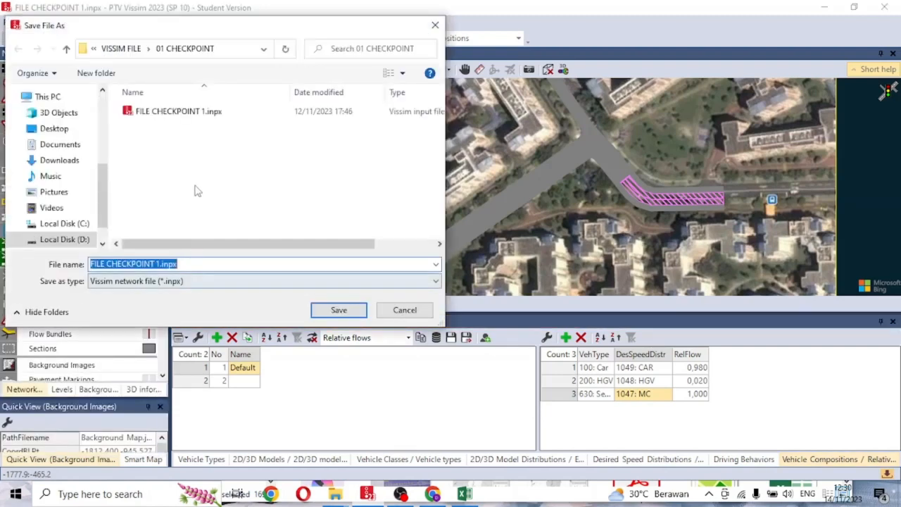
{"action": "left_click", "coordinate": [121, 49]}
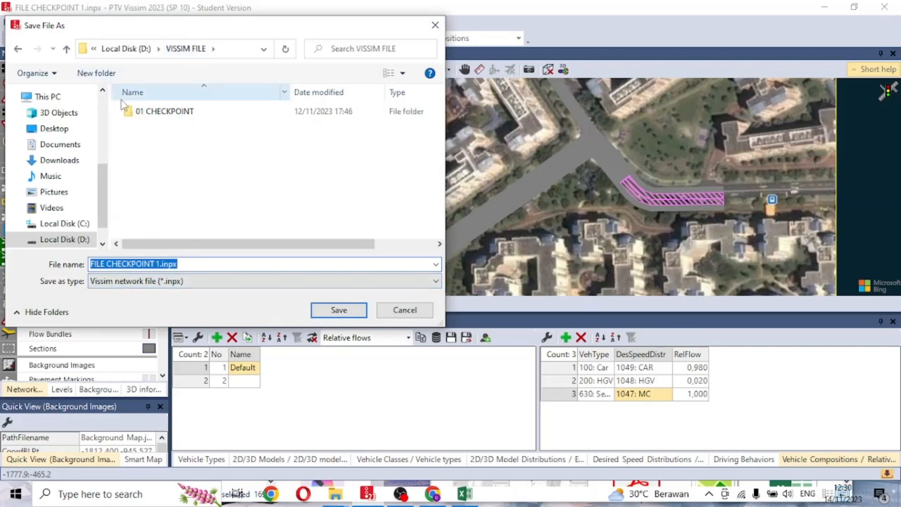
{"action": "right_click", "coordinate": [151, 176]}
{"action": "mouse_move", "coordinate": [265, 321]}
{"action": "left_click", "coordinate": [326, 329]}
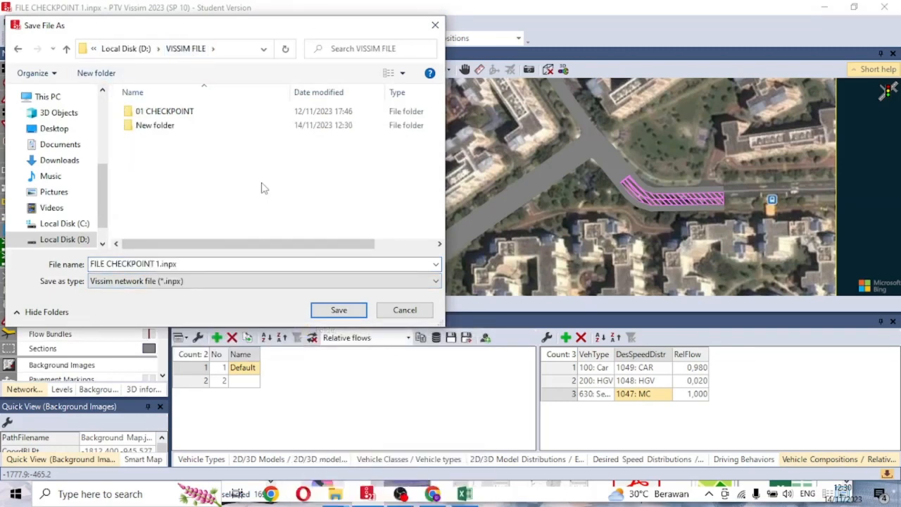
{"action": "type", "text": "02"}
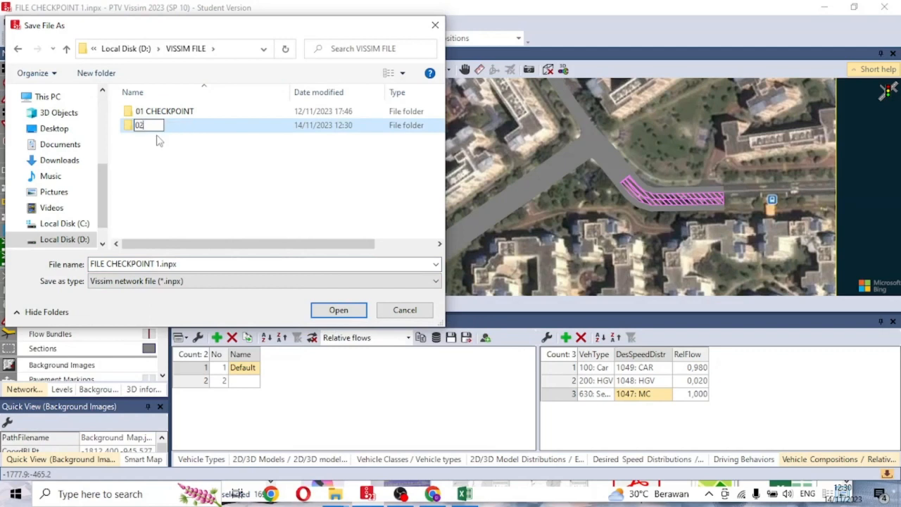
{"action": "type", "text": " CHECKPOINT"}
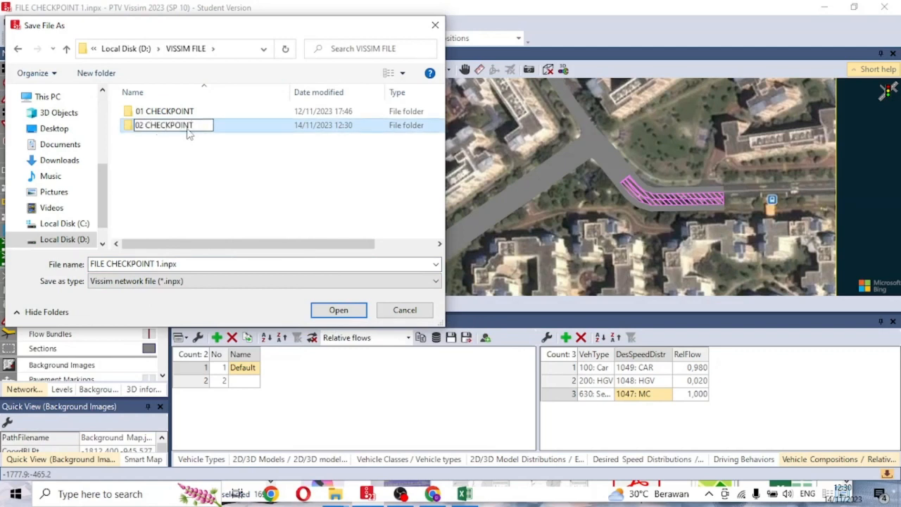
{"action": "left_click", "coordinate": [233, 151]}
{"action": "left_click", "coordinate": [229, 133]}
{"action": "double_click", "coordinate": [229, 132]}
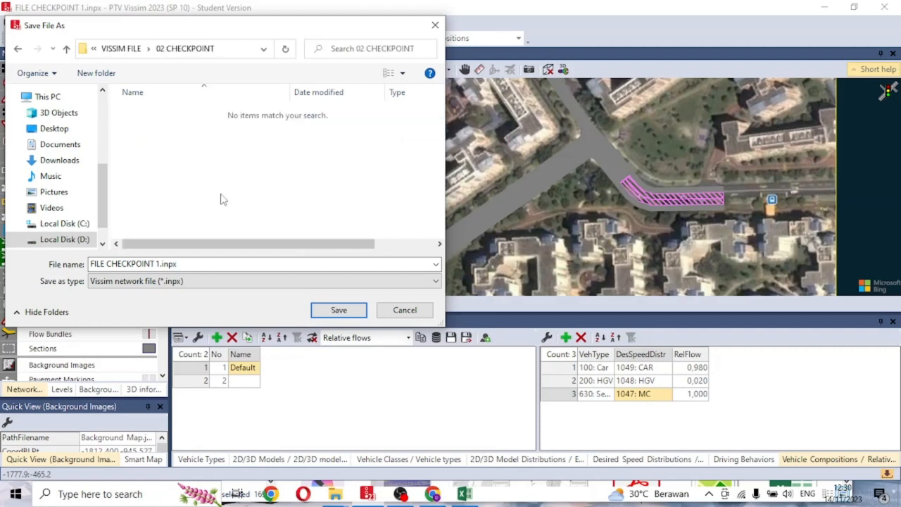
- Save the network as FILE CHECKPOINT 2 in the 02 CHECKPOINT folder and acknowledge the additional files notice
{"action": "left_click", "coordinate": [156, 264]}
{"action": "type", "text": "FIL"}
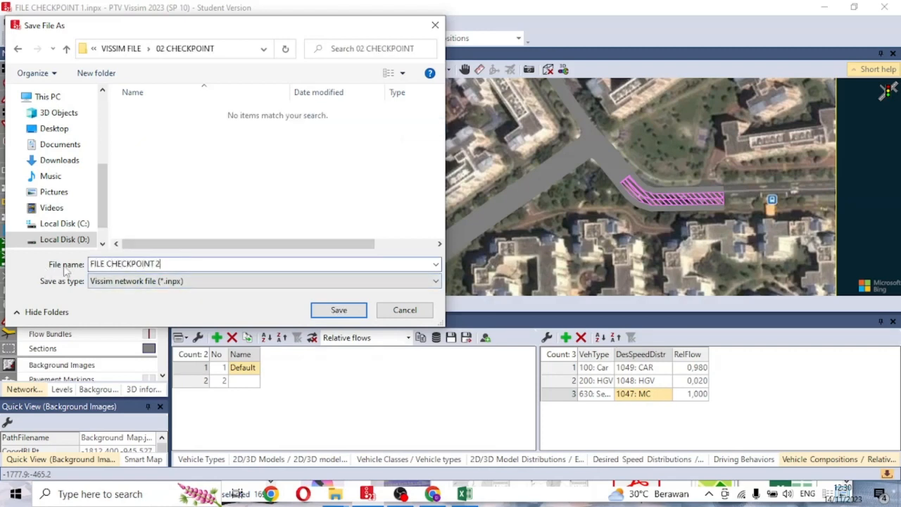
{"action": "key", "text": "Return"}
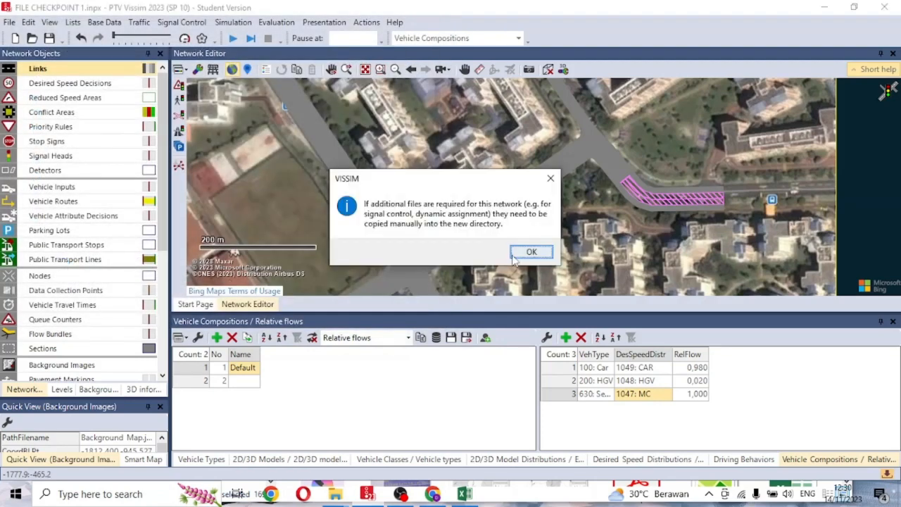
{"action": "left_click", "coordinate": [515, 256]}
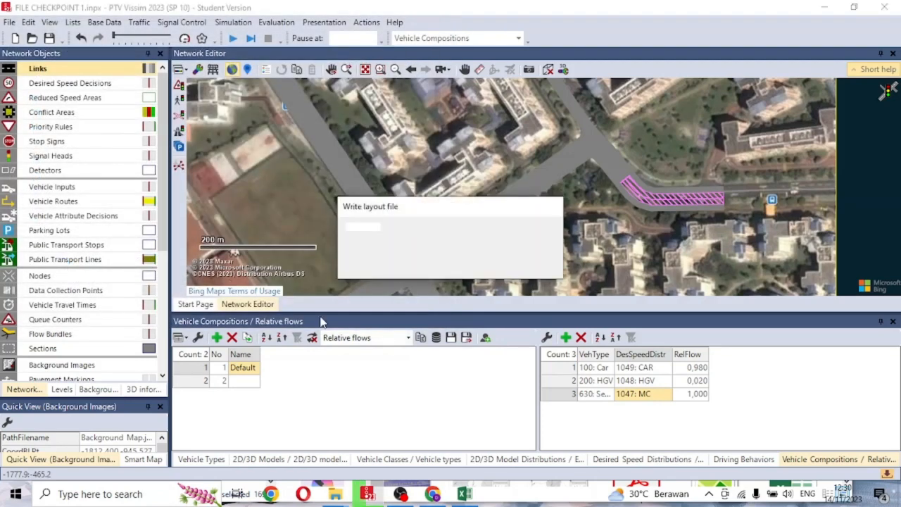
{"action": "left_click", "coordinate": [400, 493]}
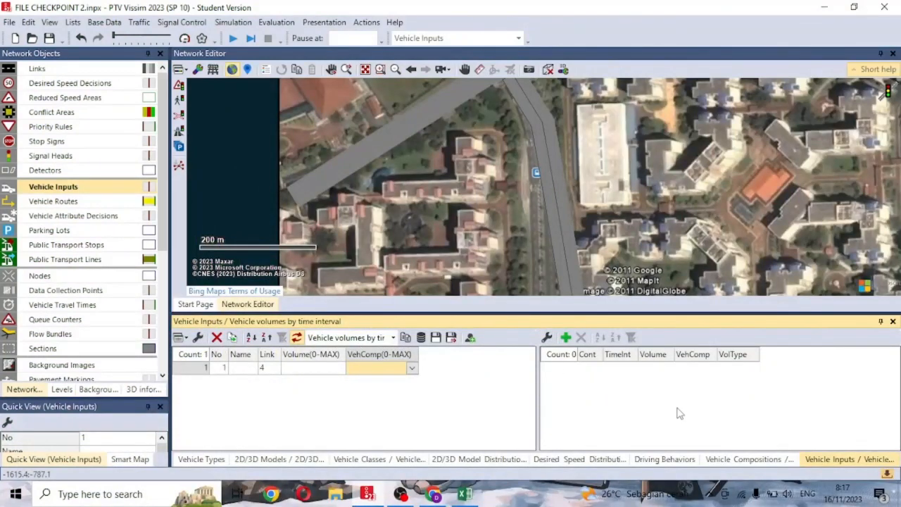
- Compare the relative flows of vehicle composition Pendekat 1 with the approach 2 vehicle shares in the Signal Control.xlsx workbook
{"action": "left_click", "coordinate": [766, 460]}
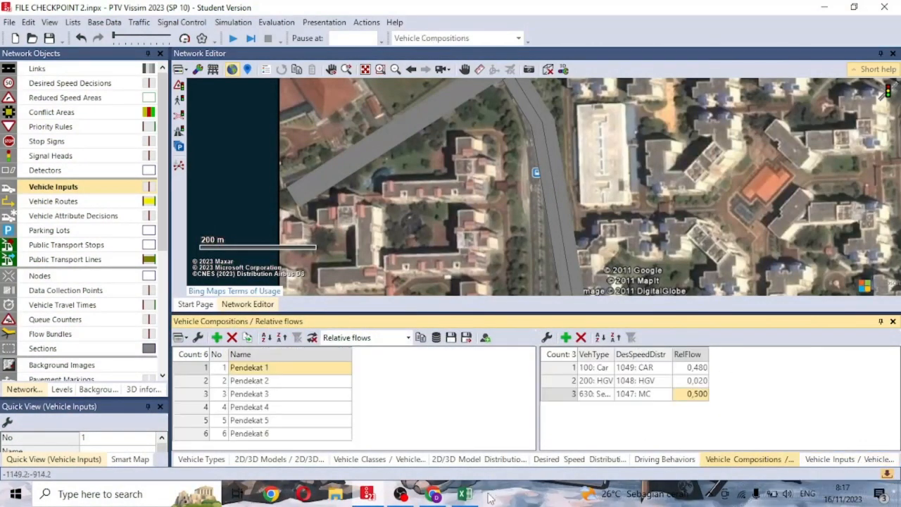
{"action": "left_click", "coordinate": [466, 497]}
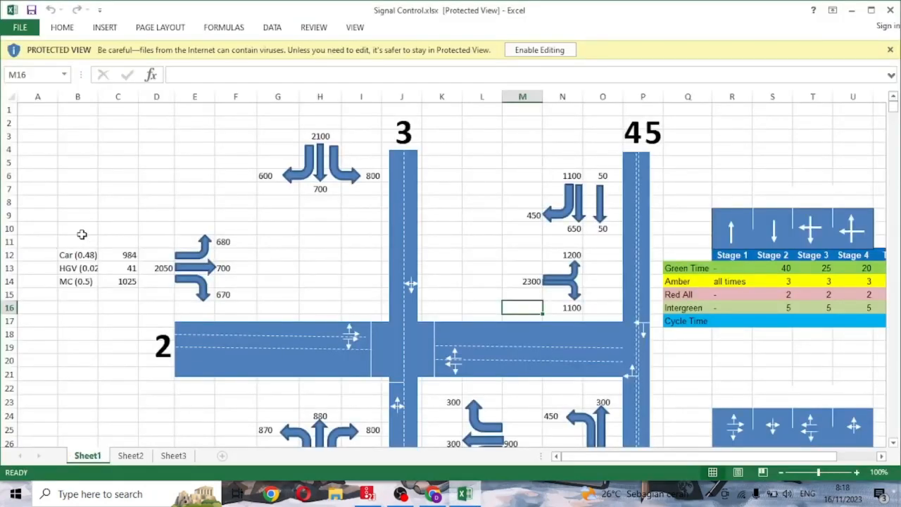
{"action": "left_click", "coordinate": [377, 497]}
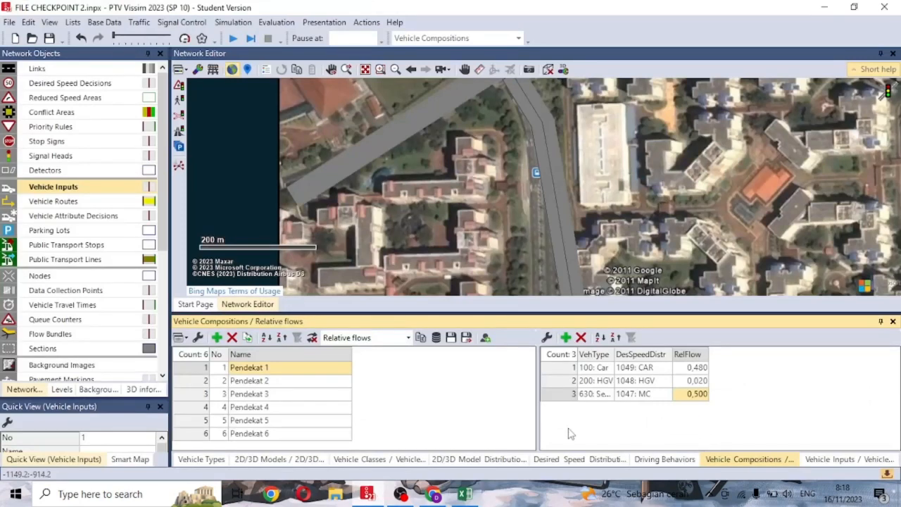
- Examine the layout of the approach roads and intersections over the background map in the Network Editor
{"action": "scroll", "coordinate": [448, 238], "scroll_direction": "down", "scroll_amount": 2}
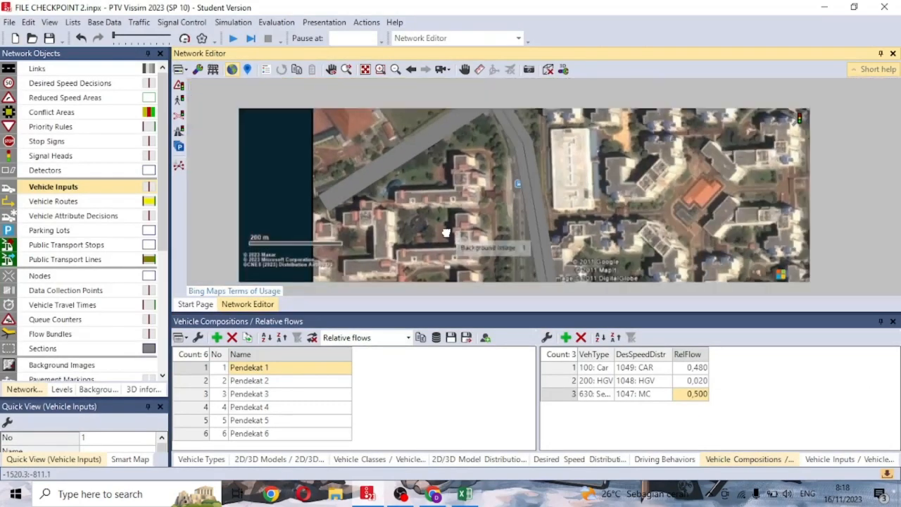
{"action": "right_click", "coordinate": [409, 209]}
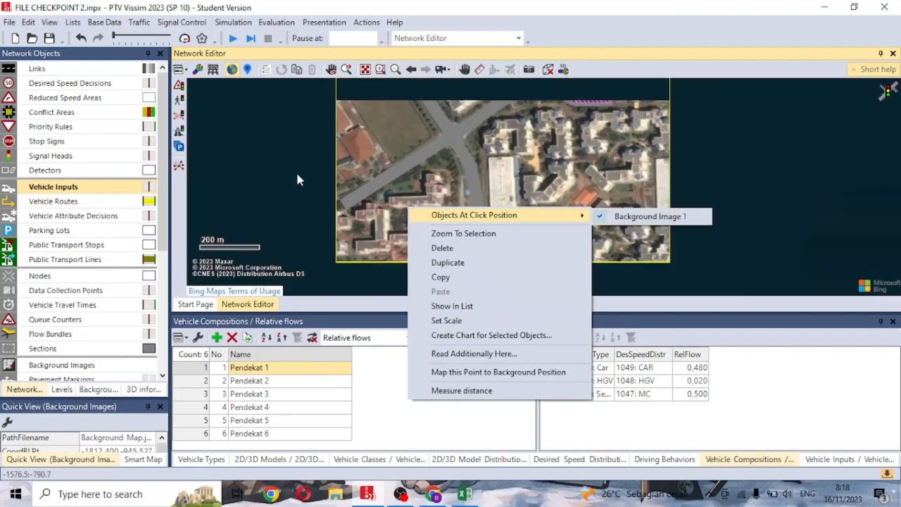
{"action": "left_click", "coordinate": [296, 171]}
{"action": "scroll", "coordinate": [298, 173], "scroll_direction": "down", "scroll_amount": 2}
{"action": "left_click_drag", "start_coordinate": [641, 219], "coordinate": [644, 251]}
{"action": "scroll", "coordinate": [630, 228], "scroll_direction": "down", "scroll_amount": 1}
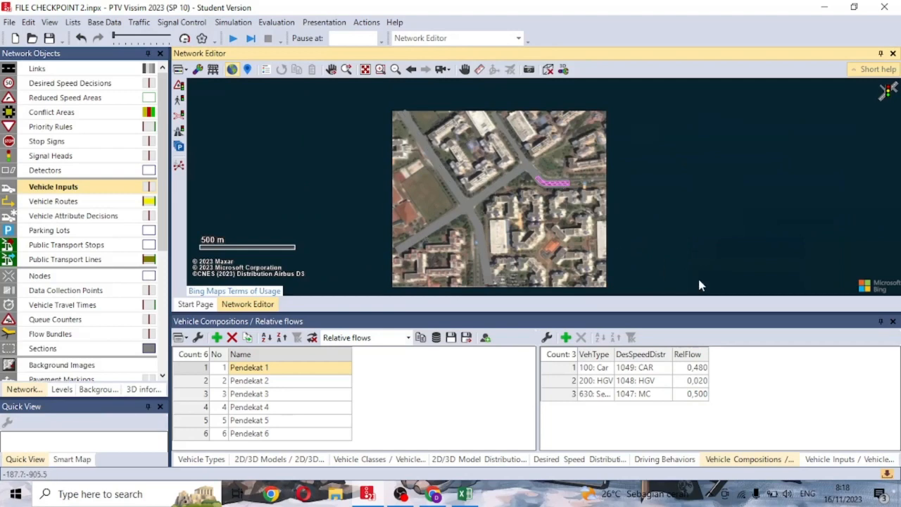
{"action": "scroll", "coordinate": [692, 227], "scroll_direction": "up", "scroll_amount": 2}
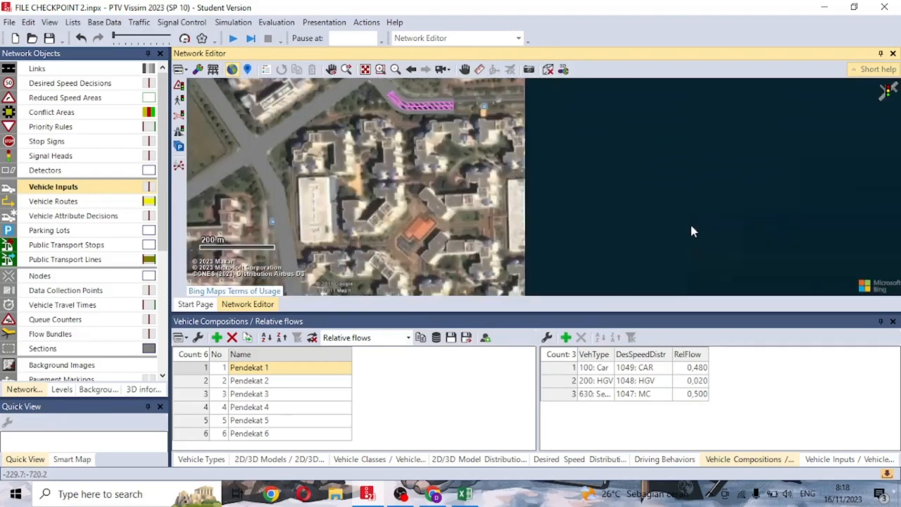
{"action": "left_click_drag", "start_coordinate": [622, 250], "coordinate": [690, 223]}
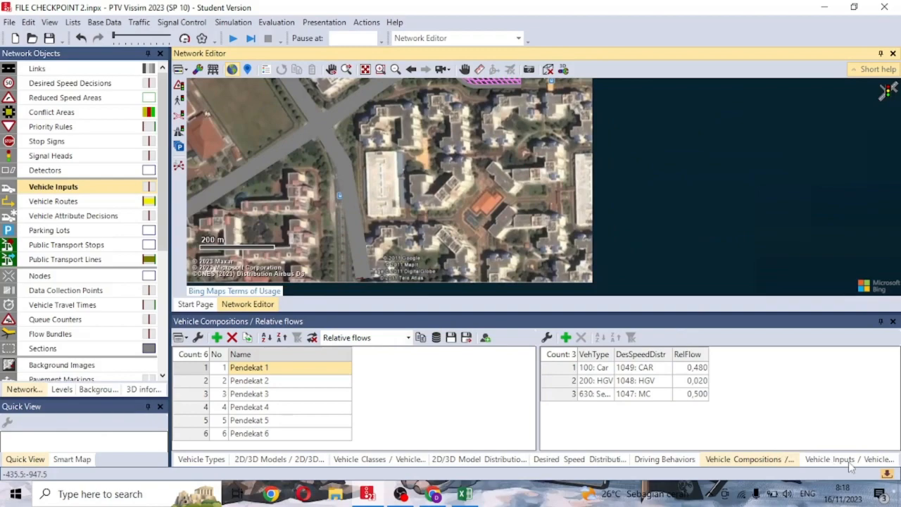
- Switch to Excel and examine the numbering and traffic volumes of approaches 1 to 6 in the Signal Control.xlsx diagram
{"action": "left_click", "coordinate": [464, 493]}
{"action": "scroll", "coordinate": [325, 144], "scroll_direction": "down", "scroll_amount": 2}
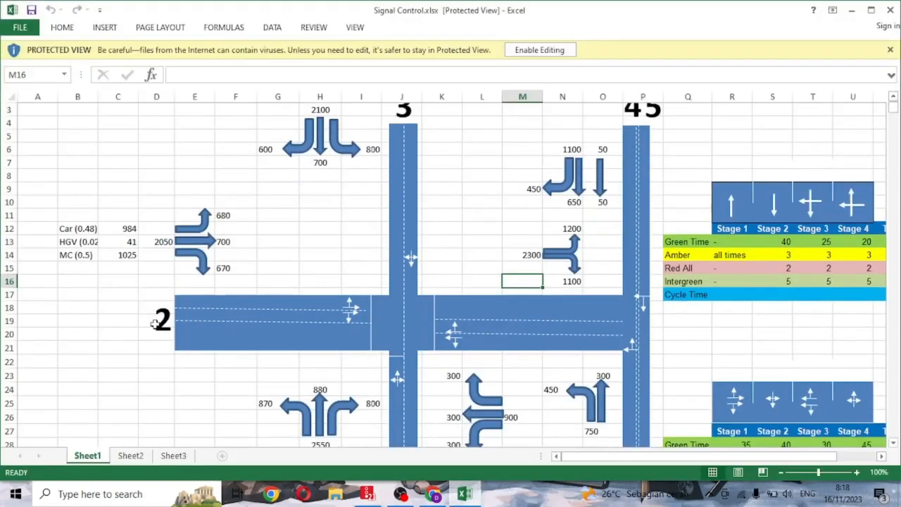
{"action": "scroll", "coordinate": [479, 176], "scroll_direction": "up", "scroll_amount": 2}
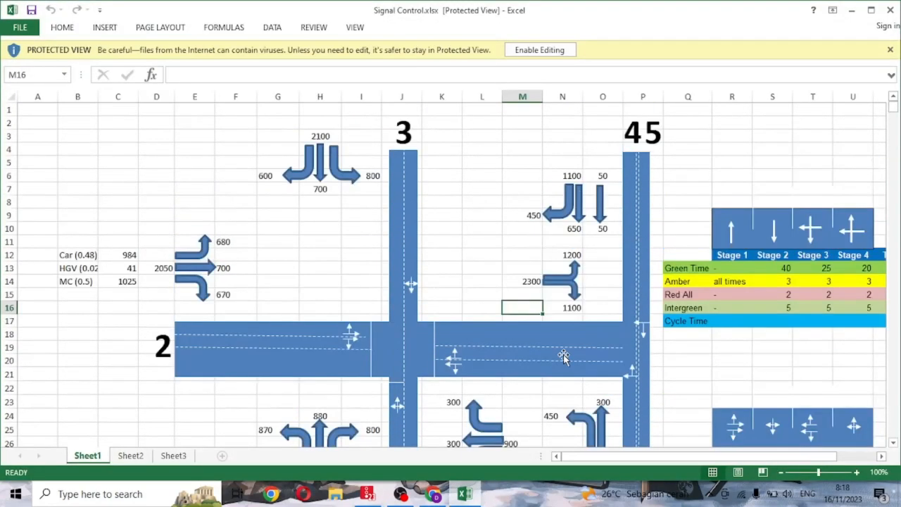
{"action": "scroll", "coordinate": [657, 202], "scroll_direction": "down", "scroll_amount": 3}
{"action": "scroll", "coordinate": [748, 287], "scroll_direction": "up", "scroll_amount": 3}
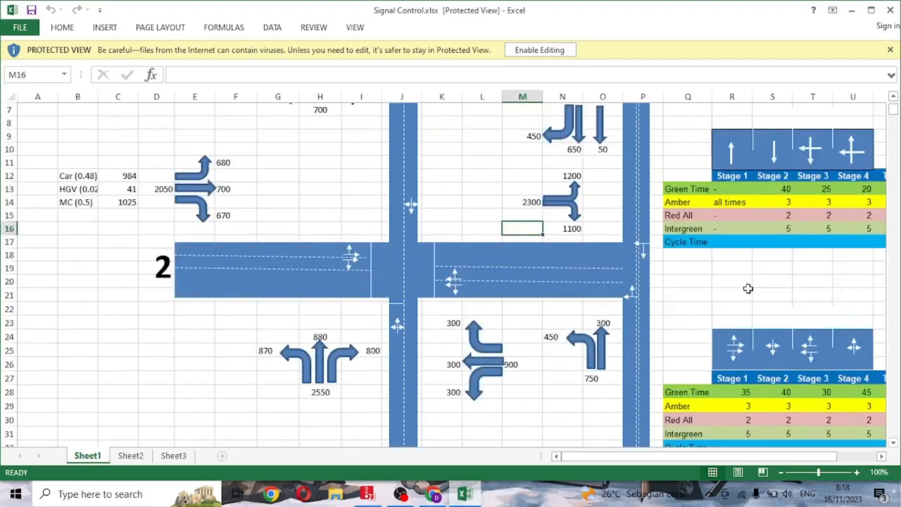
{"action": "scroll", "coordinate": [732, 292], "scroll_direction": "down", "scroll_amount": 3}
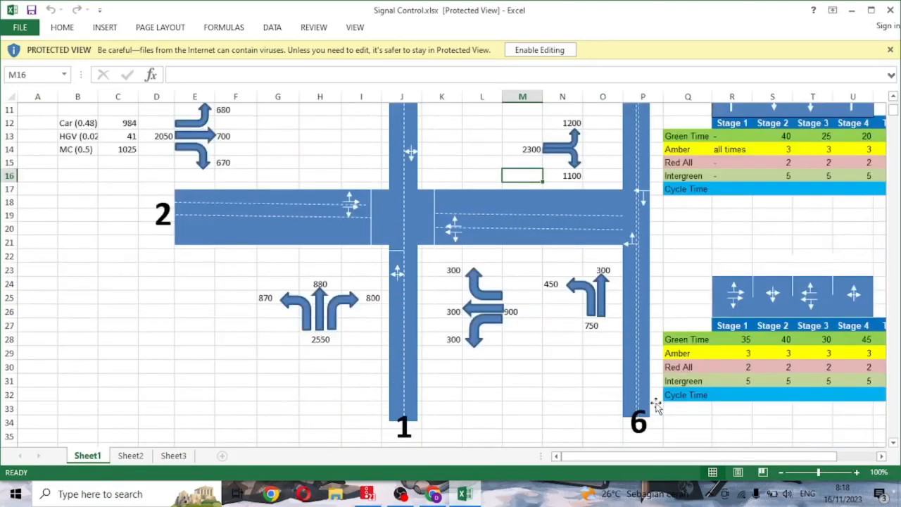
{"action": "scroll", "coordinate": [655, 404], "scroll_direction": "up", "scroll_amount": 2}
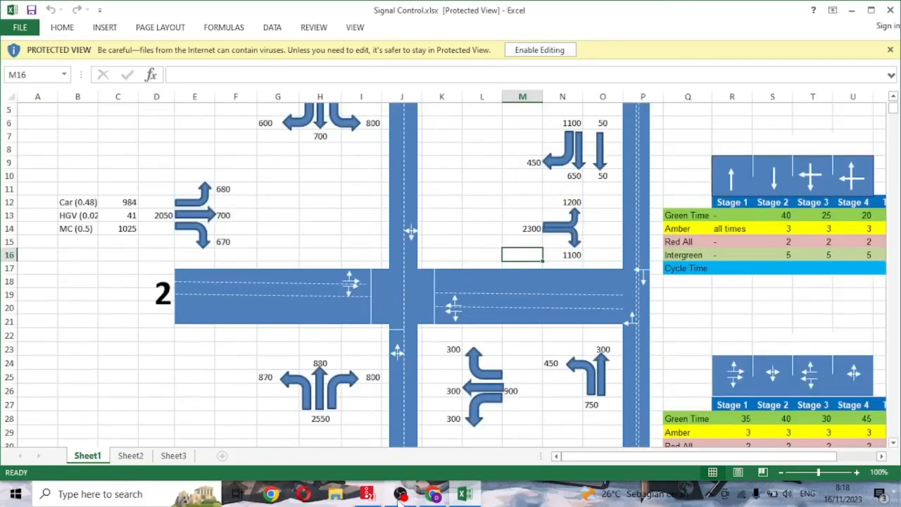
- Back in Vissim, show the vehicle inputs list and assign vehicle composition 1: Pendekat 1 to the input on link 4
{"action": "left_click", "coordinate": [399, 495]}
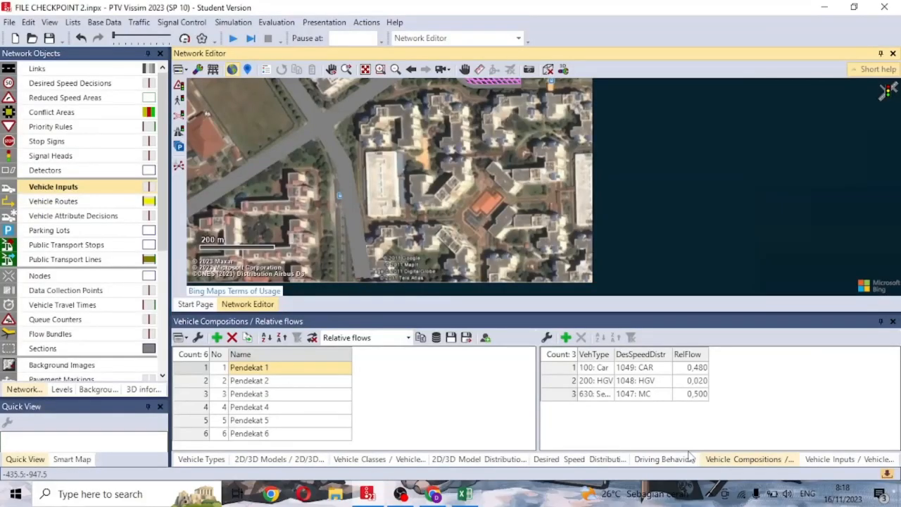
{"action": "right_click", "coordinate": [78, 197]}
{"action": "left_click", "coordinate": [73, 195]}
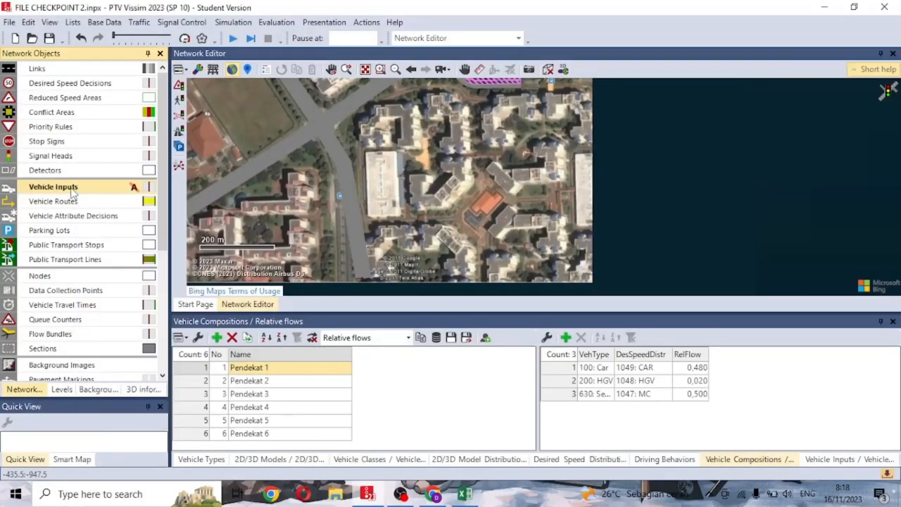
{"action": "right_click", "coordinate": [74, 194]}
{"action": "left_click", "coordinate": [82, 198]}
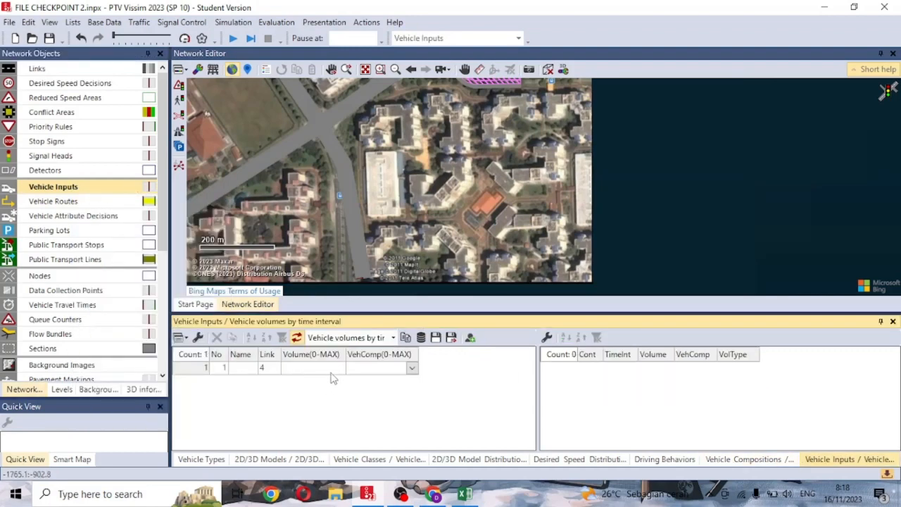
{"action": "left_click", "coordinate": [411, 366]}
{"action": "left_click", "coordinate": [411, 366]}
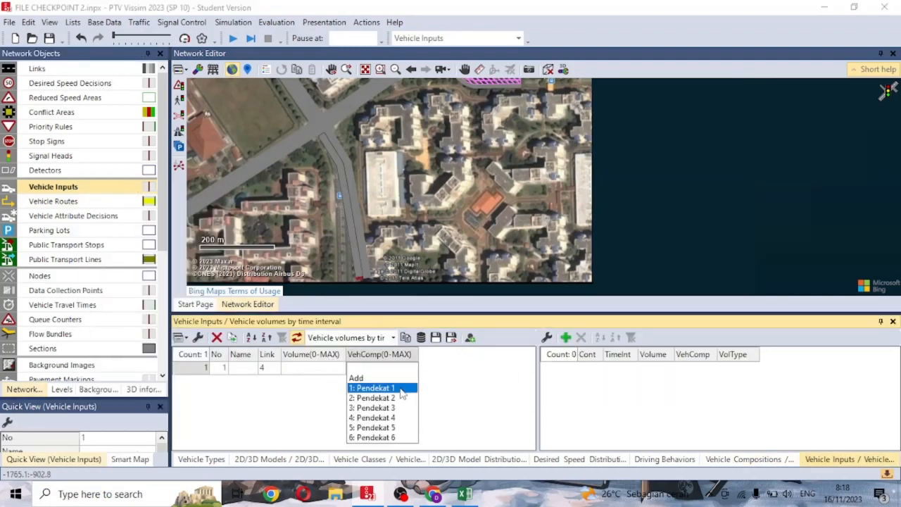
{"action": "left_click", "coordinate": [382, 387]}
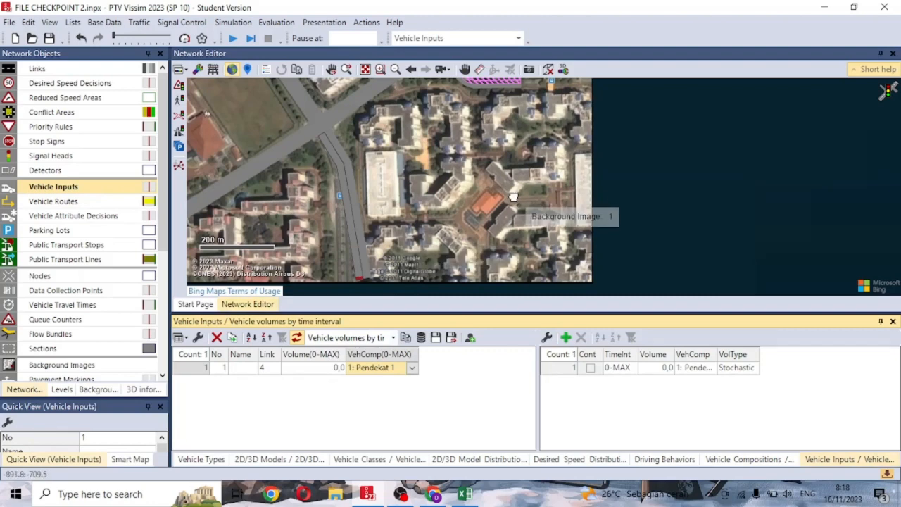
- Examine the position of vehicle input 1 at the southern end of link 4
{"action": "left_click_drag", "start_coordinate": [512, 199], "coordinate": [569, 158]}
{"action": "scroll", "coordinate": [569, 159], "scroll_direction": "up", "scroll_amount": 2}
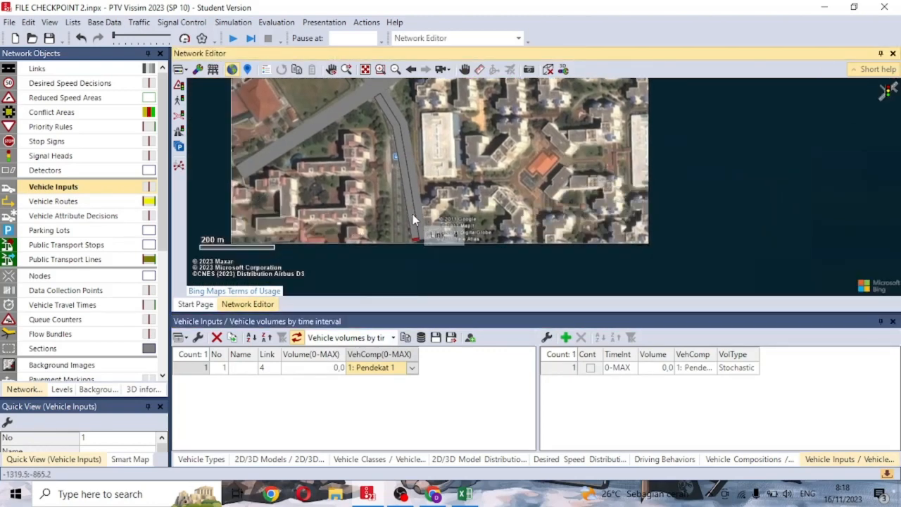
{"action": "scroll", "coordinate": [412, 214], "scroll_direction": "up", "scroll_amount": 2}
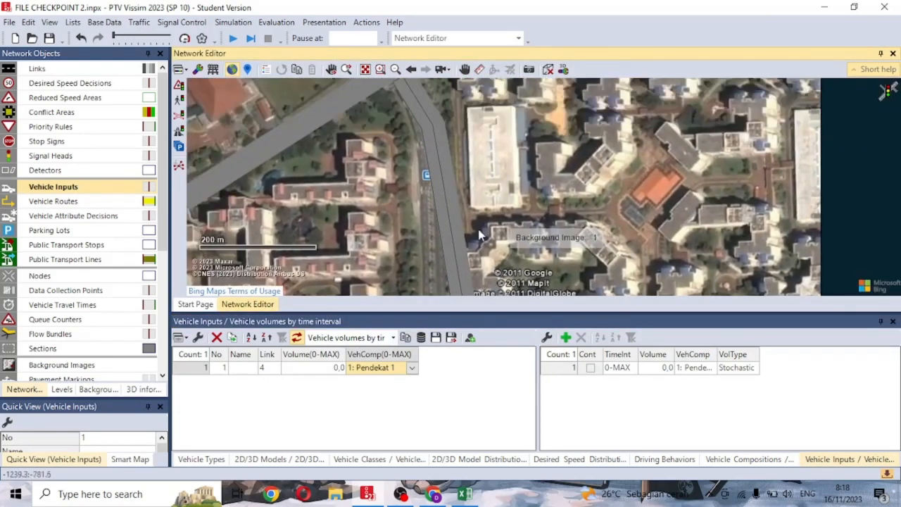
{"action": "left_click_drag", "start_coordinate": [438, 234], "coordinate": [428, 159]}
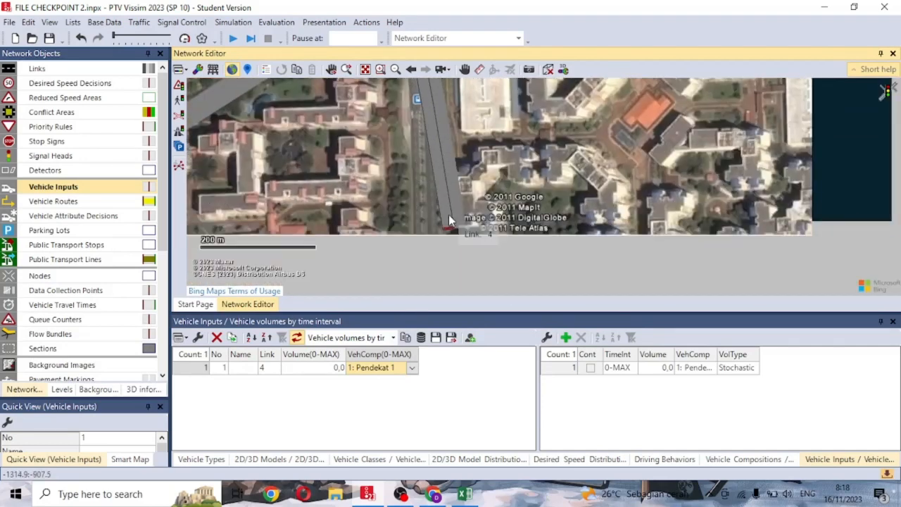
{"action": "scroll", "coordinate": [450, 218], "scroll_direction": "up", "scroll_amount": 2}
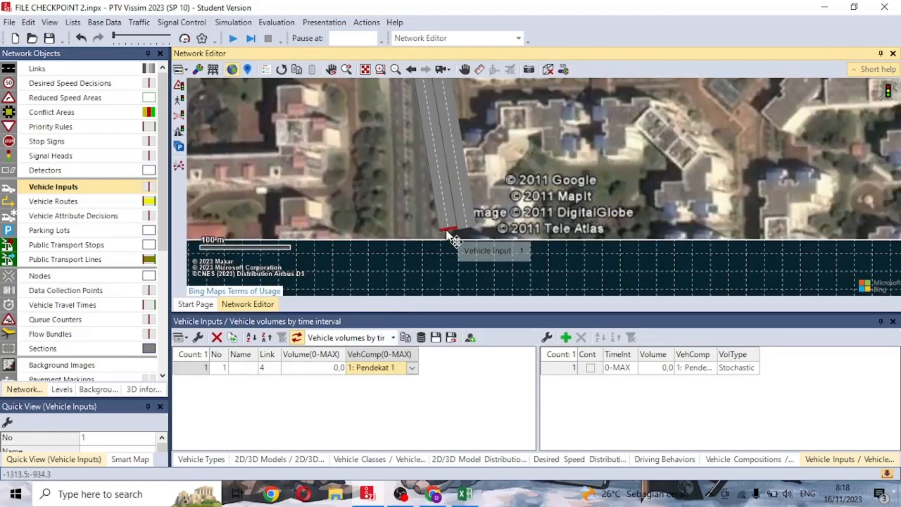
- Add a vehicle input at the southwestern start of link 6, on the lanes heading northeast
{"action": "left_click_drag", "start_coordinate": [357, 163], "coordinate": [465, 339]}
{"action": "left_click_drag", "start_coordinate": [378, 228], "coordinate": [579, 174]}
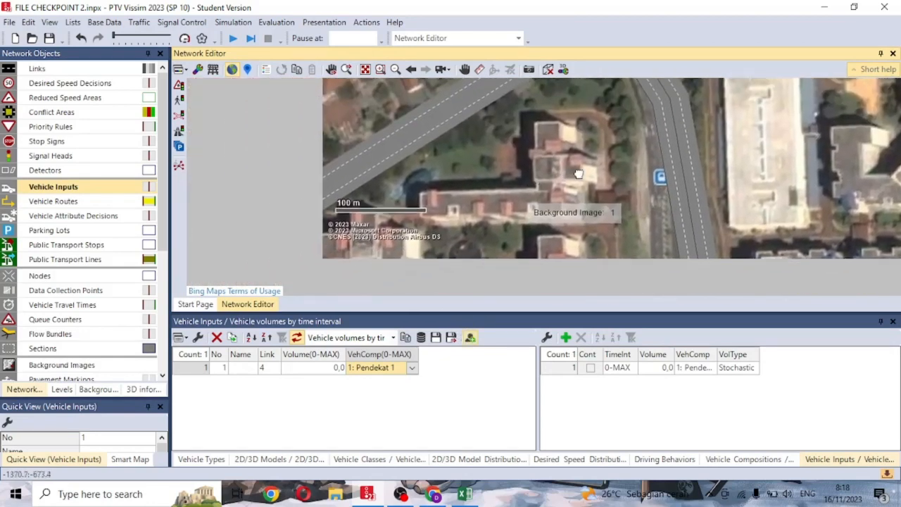
{"action": "left_click", "coordinate": [387, 186]}
{"action": "left_click_drag", "start_coordinate": [397, 187], "coordinate": [407, 263]}
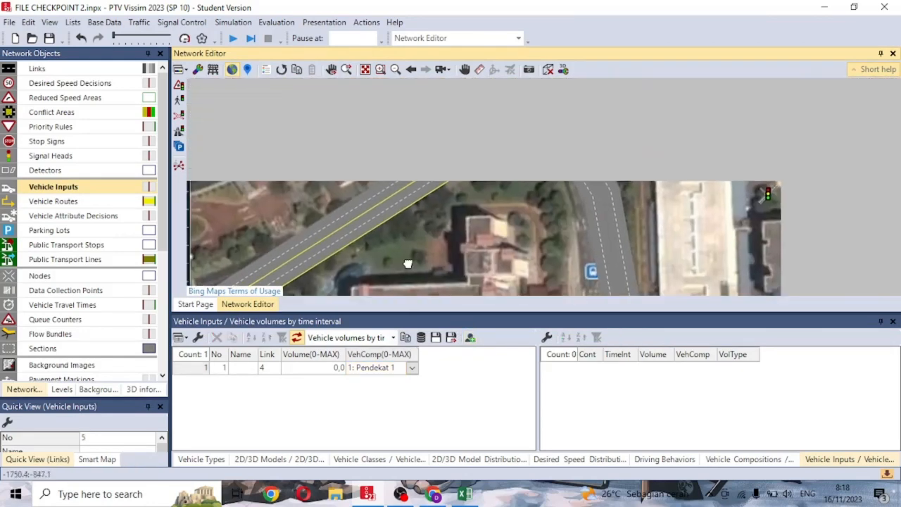
{"action": "scroll", "coordinate": [435, 232], "scroll_direction": "up", "scroll_amount": 2}
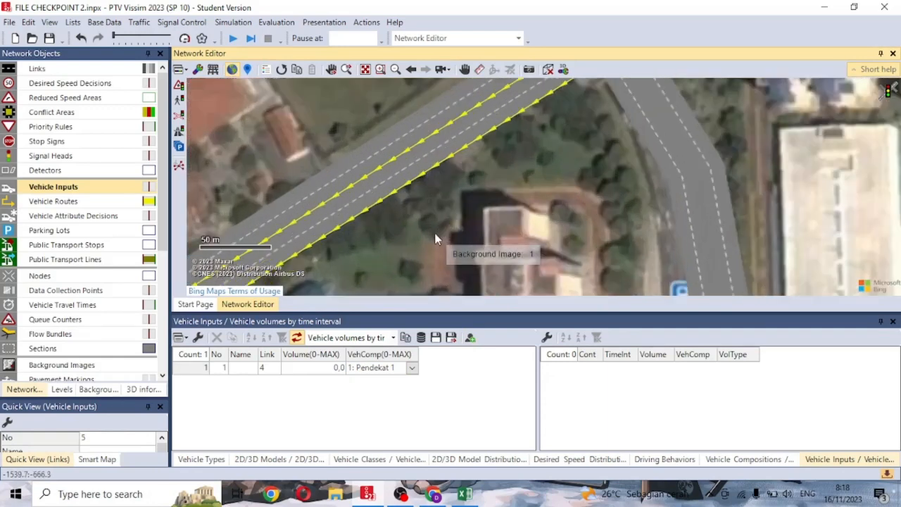
{"action": "scroll", "coordinate": [434, 238], "scroll_direction": "up", "scroll_amount": 2}
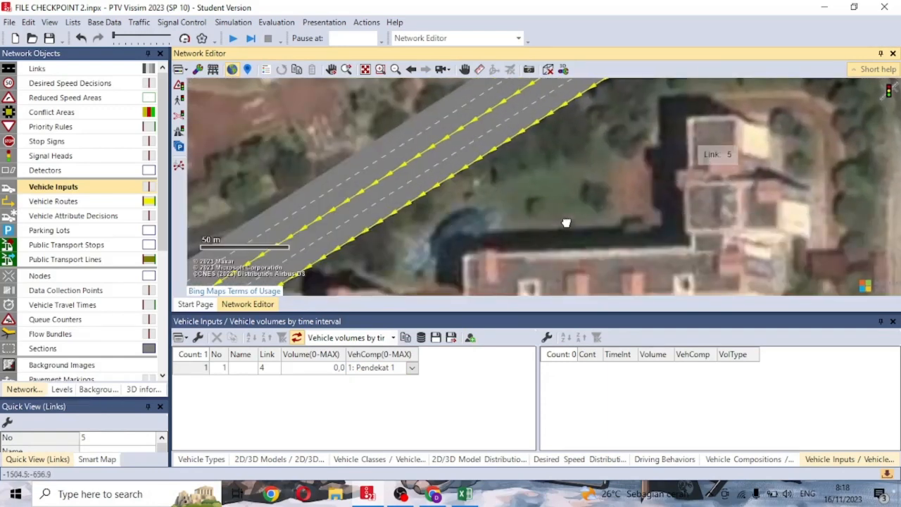
{"action": "left_click_drag", "start_coordinate": [384, 249], "coordinate": [662, 142]}
{"action": "left_click", "coordinate": [433, 204]}
{"action": "right_click", "coordinate": [434, 205]}
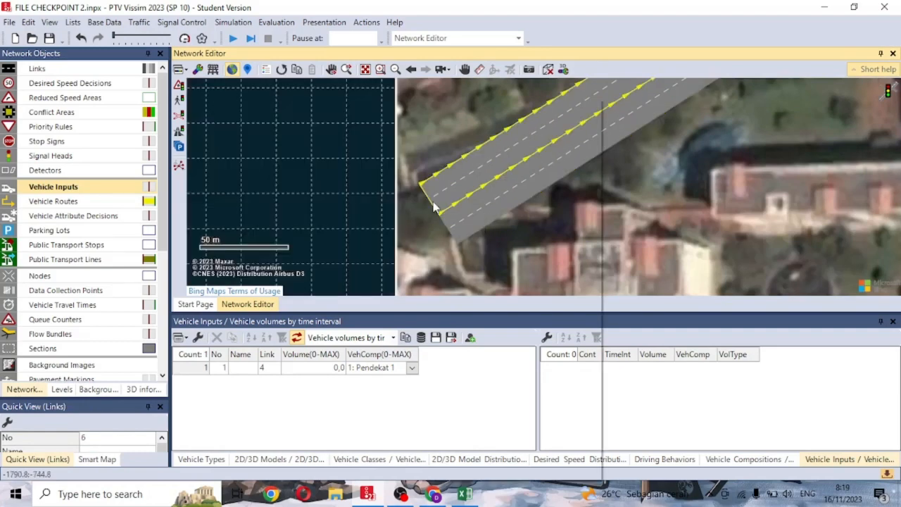
{"action": "left_click", "coordinate": [467, 126]}
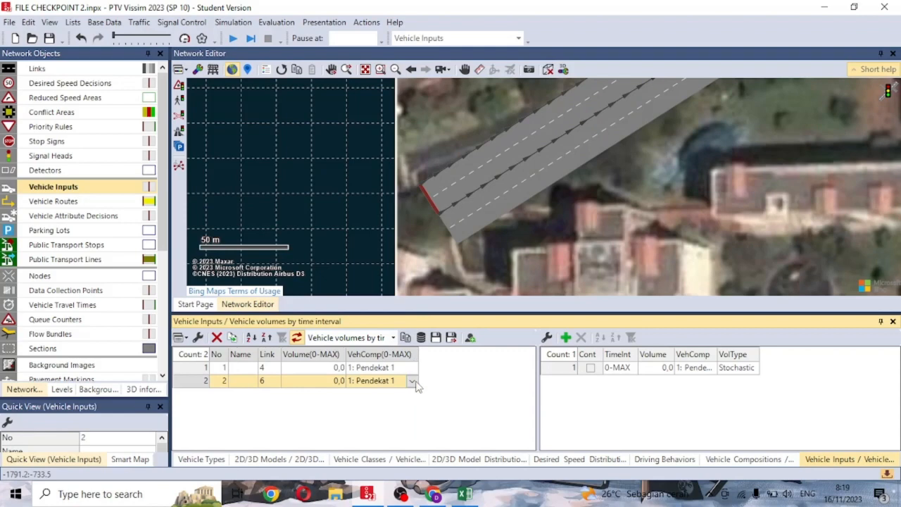
- Check the approach number in the Excel diagram, then assign composition 2: Pendekat 2 to the vehicle input on link 6 in Vissim
{"action": "left_click", "coordinate": [412, 380]}
{"action": "left_click", "coordinate": [464, 494]}
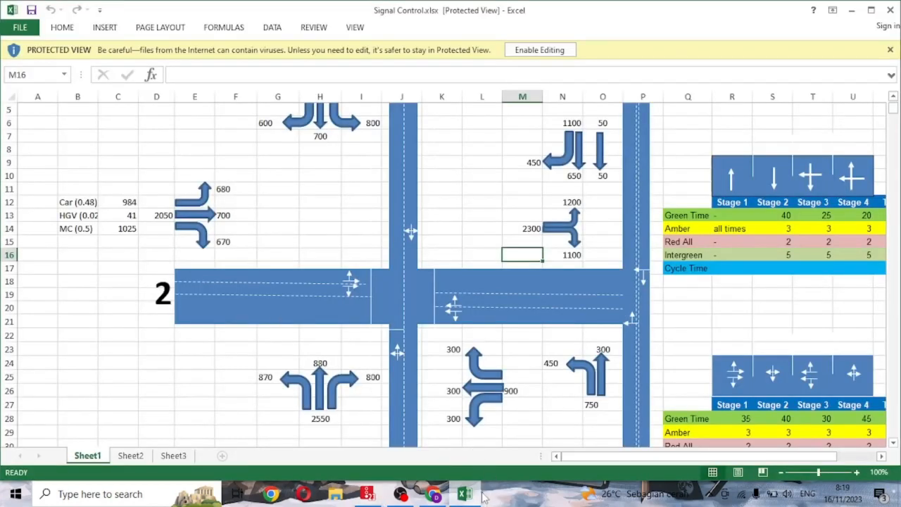
{"action": "left_click", "coordinate": [400, 494]}
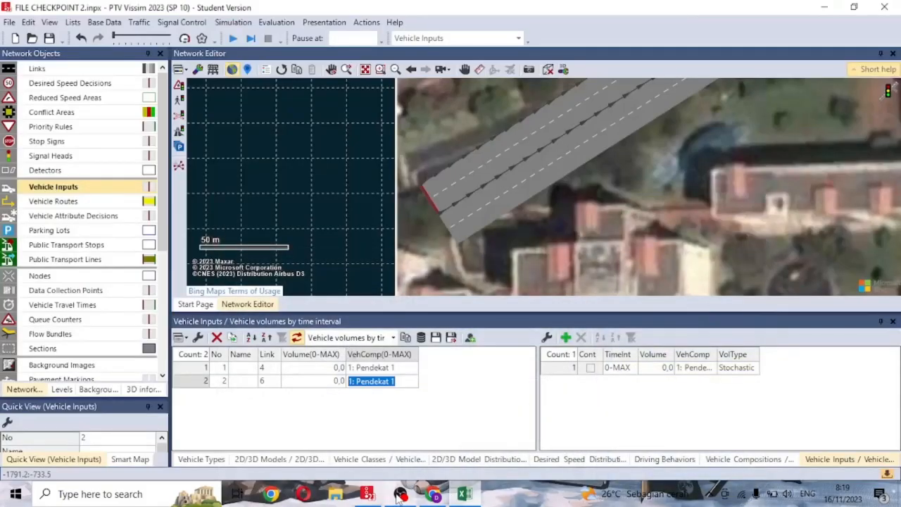
{"action": "left_click", "coordinate": [414, 382]}
{"action": "left_click", "coordinate": [434, 387]}
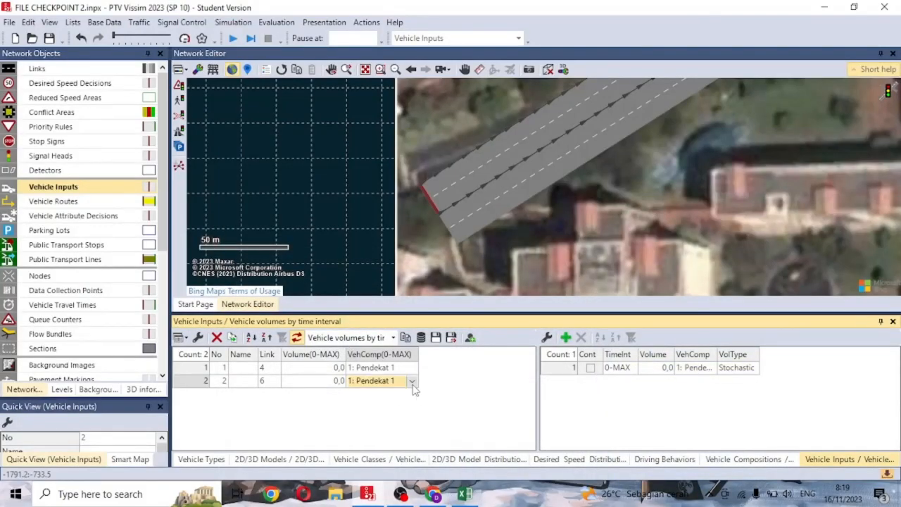
{"action": "left_click", "coordinate": [412, 382]}
{"action": "left_click", "coordinate": [408, 410]}
- Look up the approach 2 total in Signal Control.xlsx and set the volume of the link 6 vehicle input to 2050 in Vissim
{"action": "left_click", "coordinate": [301, 385]}
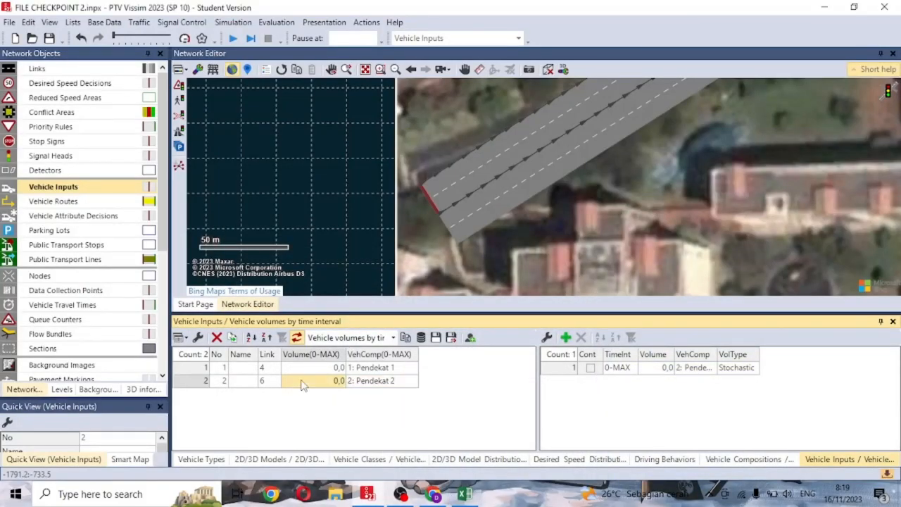
{"action": "left_click", "coordinate": [302, 382]}
{"action": "type", "text": "10"}
{"action": "left_click", "coordinate": [464, 493]}
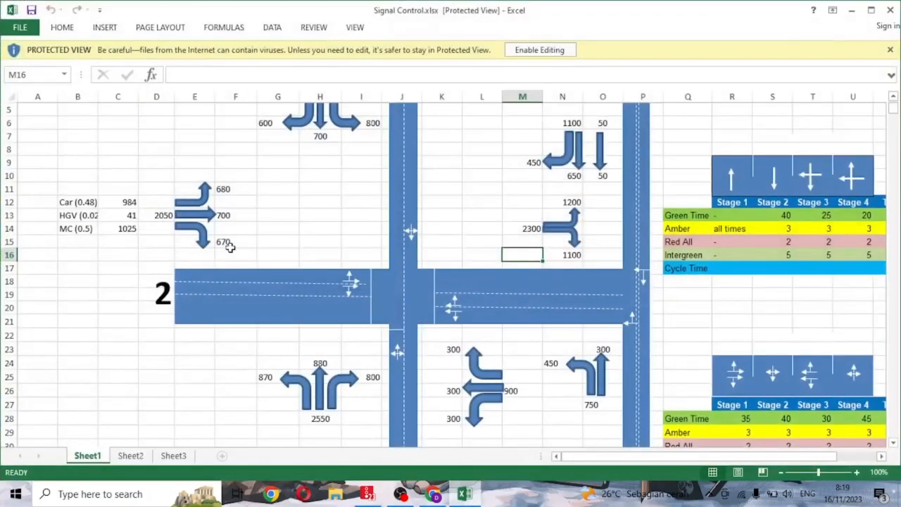
{"action": "left_click", "coordinate": [465, 493]}
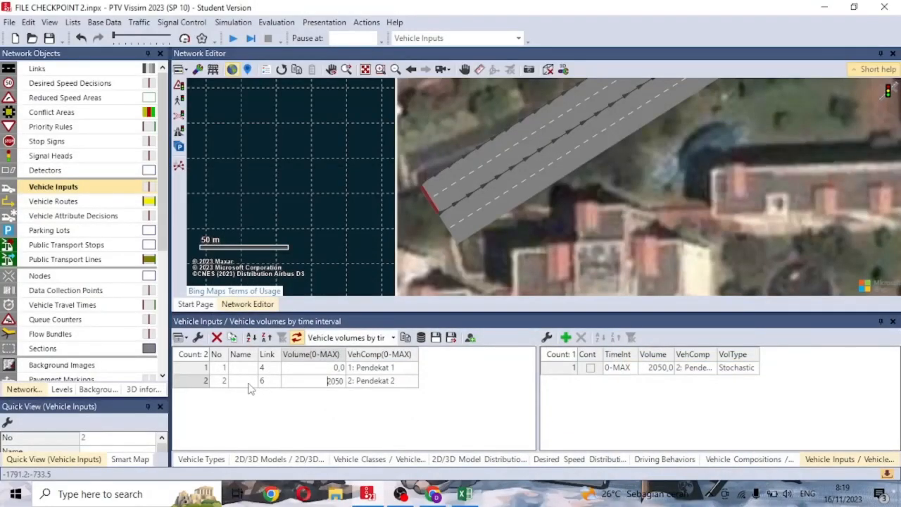
{"action": "left_click", "coordinate": [189, 384]}
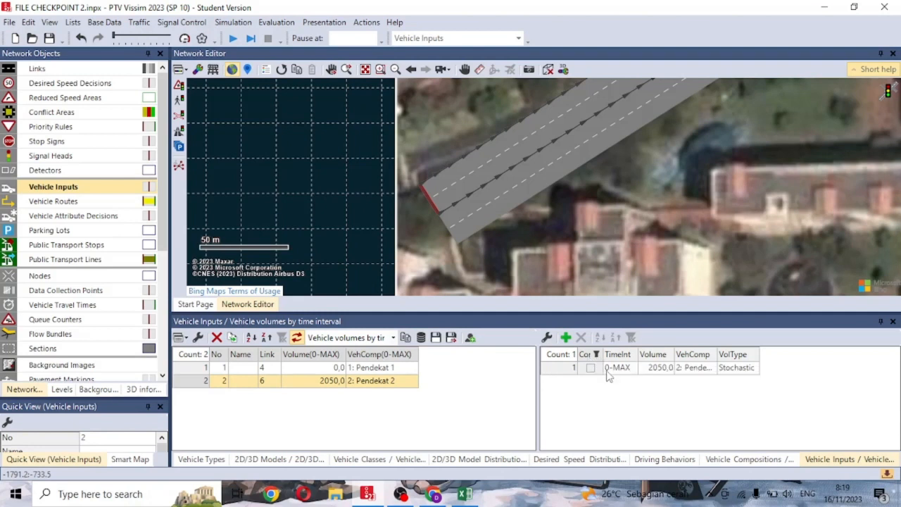
- Inspect the available volume types and vehicle compositions for the time interval of the link 6 vehicle input
{"action": "left_click", "coordinate": [751, 370]}
{"action": "left_click", "coordinate": [751, 368]}
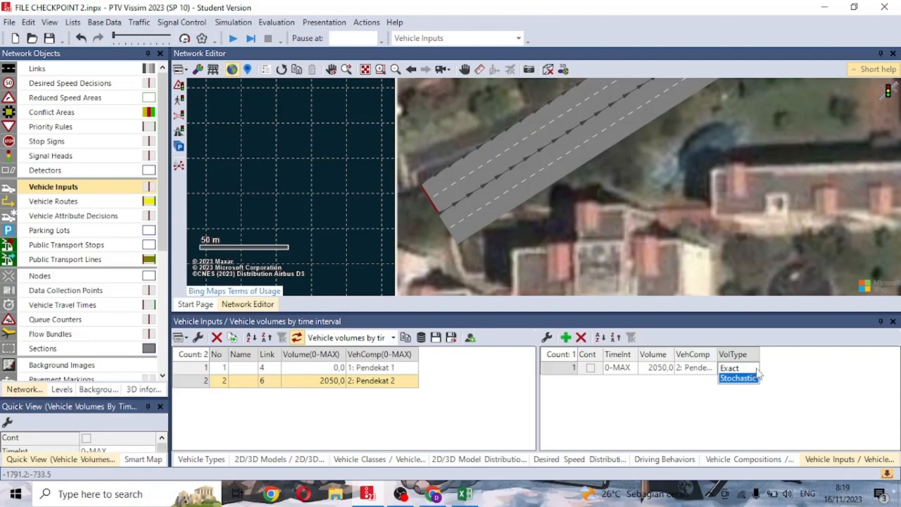
{"action": "left_click", "coordinate": [770, 370]}
{"action": "left_click", "coordinate": [710, 369]}
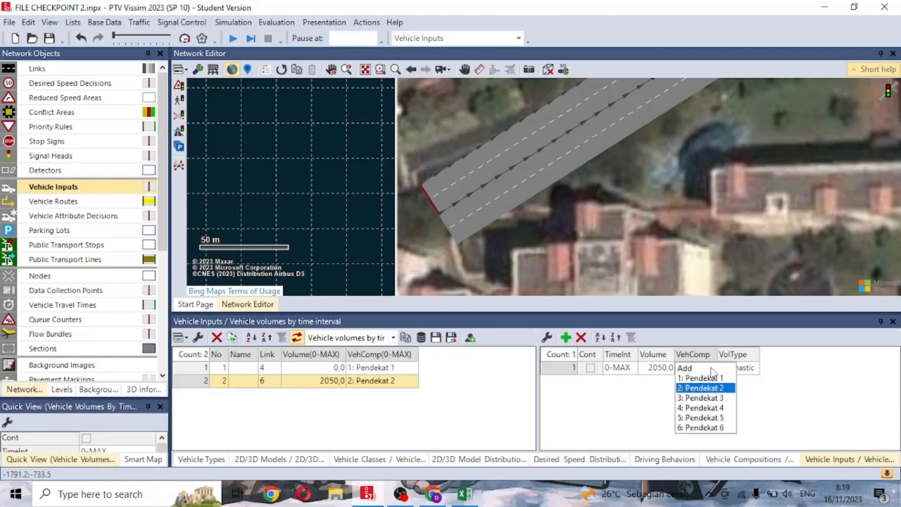
{"action": "left_click", "coordinate": [820, 371]}
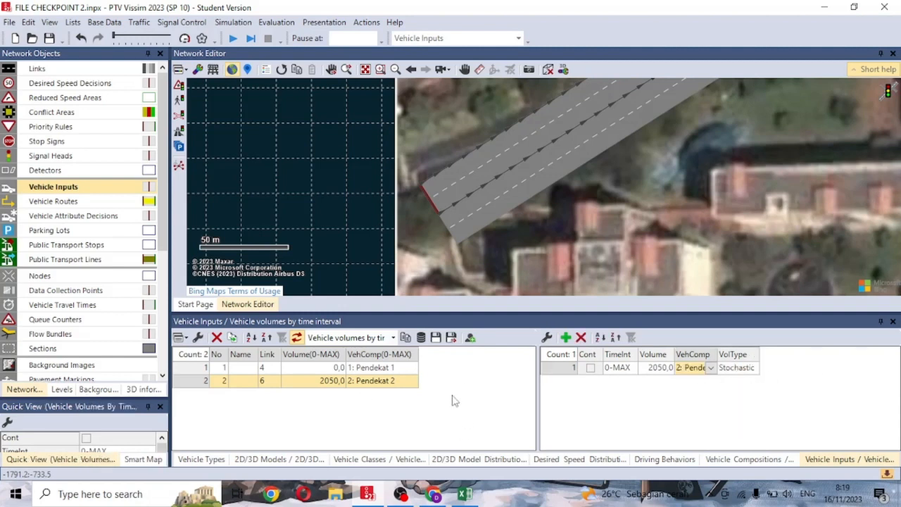
- Look up the approach 1 total in the Excel diagram and set the volume of the link 4 vehicle input to 2550 in Vissim
{"action": "left_click_drag", "start_coordinate": [639, 227], "coordinate": [343, 178]}
{"action": "scroll", "coordinate": [571, 197], "scroll_direction": "down", "scroll_amount": 2}
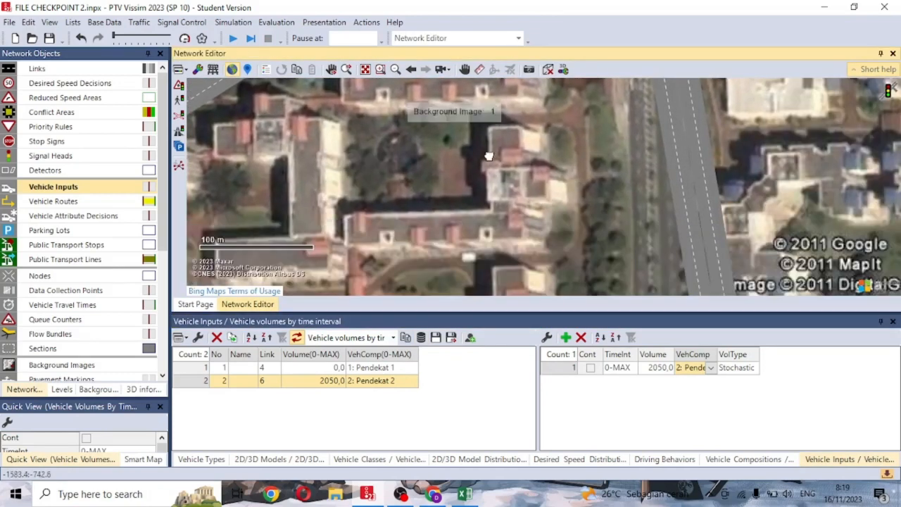
{"action": "left_click_drag", "start_coordinate": [601, 212], "coordinate": [388, 104]}
{"action": "left_click", "coordinate": [339, 371]}
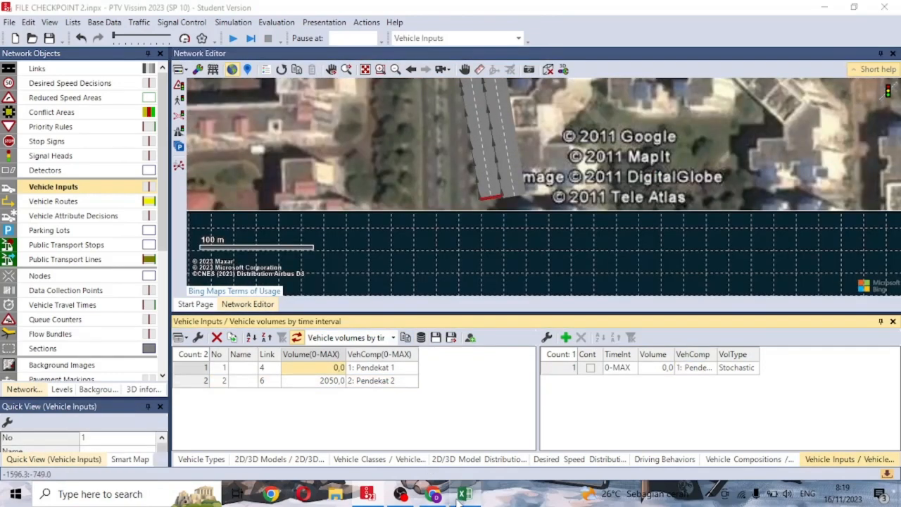
{"action": "left_click", "coordinate": [461, 491]}
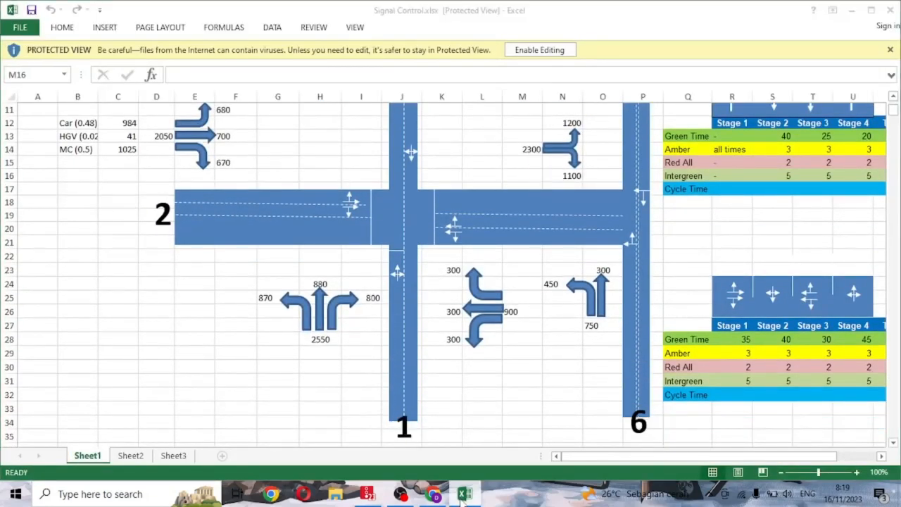
{"action": "left_click", "coordinate": [461, 491]}
{"action": "type", "text": "2"}
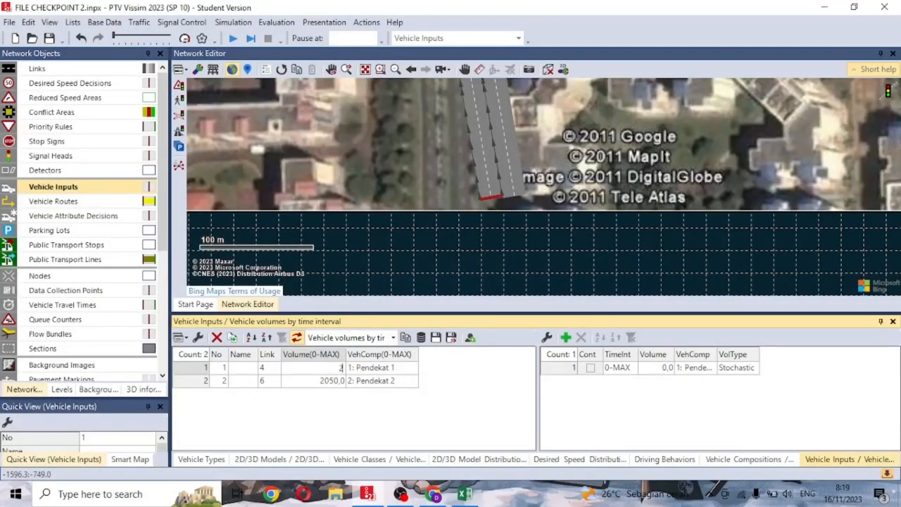
{"action": "type", "text": "550"}
{"action": "left_click", "coordinate": [394, 154]}
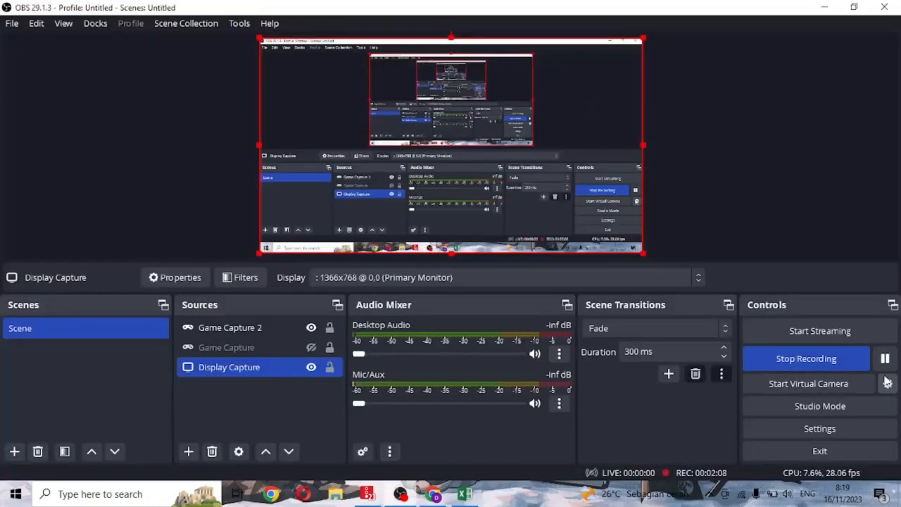
{"action": "left_click", "coordinate": [885, 358]}
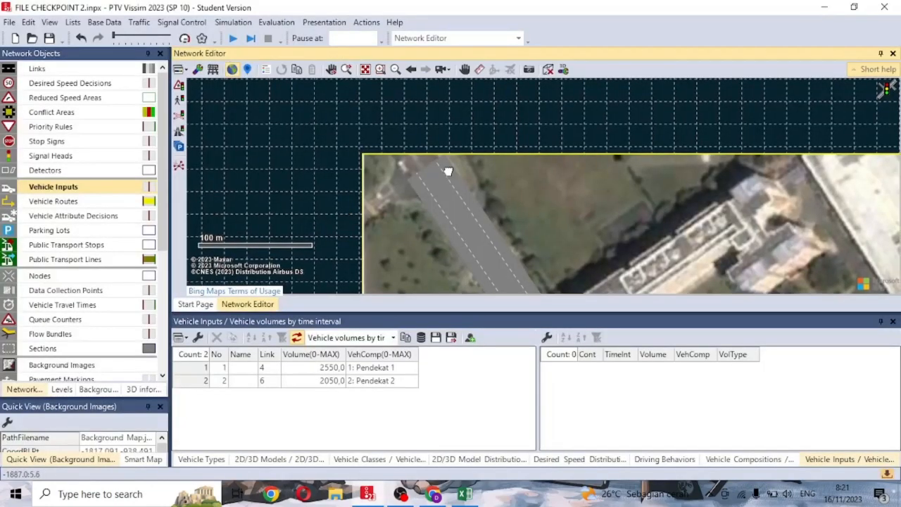
- Add a vehicle input at the northwestern start of link 1
{"action": "scroll", "coordinate": [440, 165], "scroll_direction": "up", "scroll_amount": 2}
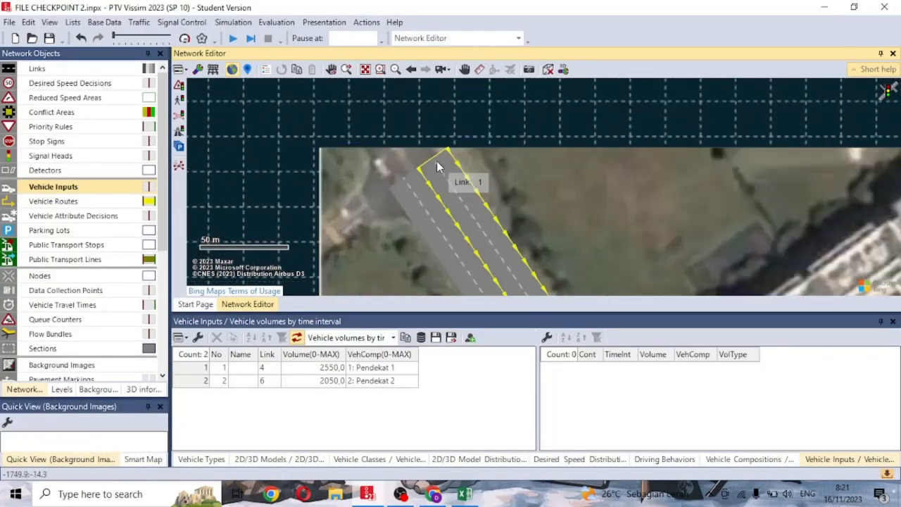
{"action": "left_click", "coordinate": [437, 166]}
{"action": "right_click", "coordinate": [437, 166]}
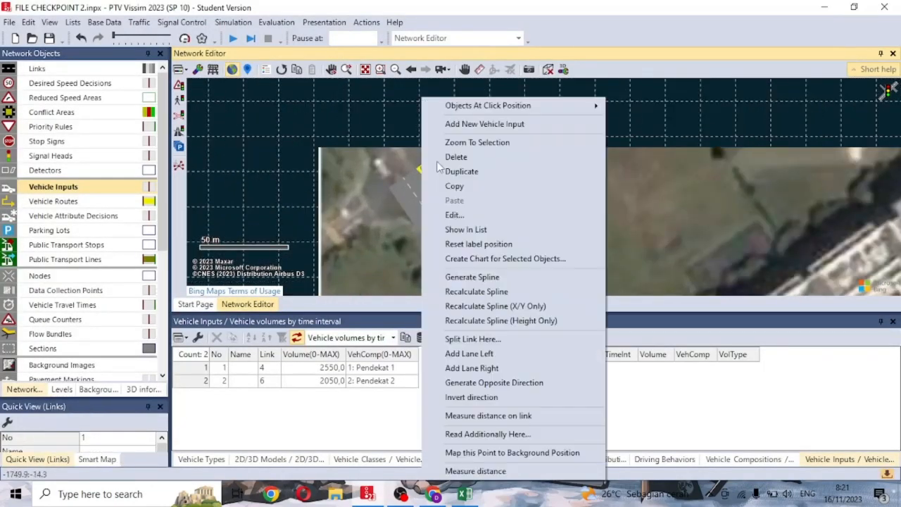
{"action": "left_click", "coordinate": [457, 123]}
- Using the approach 3 data in Excel, set the link 1 vehicle input in Vissim to volume 2100 and composition 3: Pendekat 3
{"action": "left_click", "coordinate": [329, 393]}
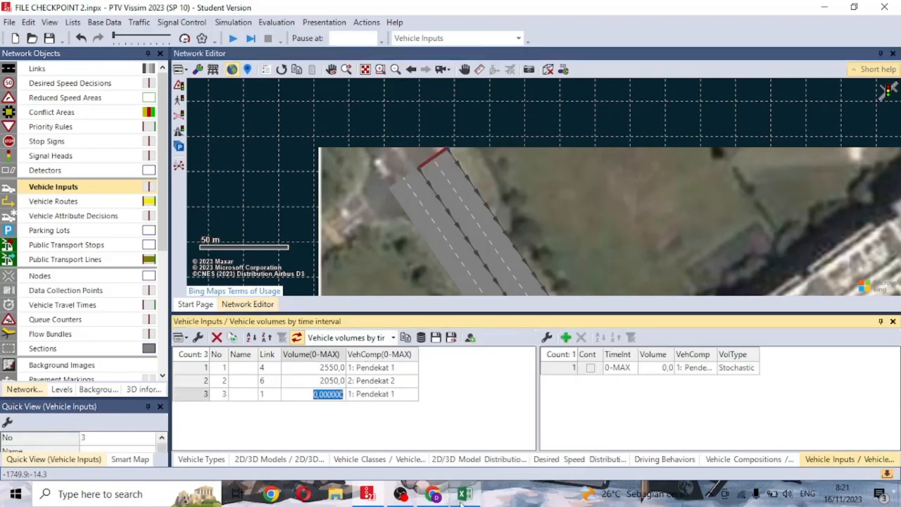
{"action": "left_click", "coordinate": [464, 493]}
{"action": "scroll", "coordinate": [318, 167], "scroll_direction": "up", "scroll_amount": 2}
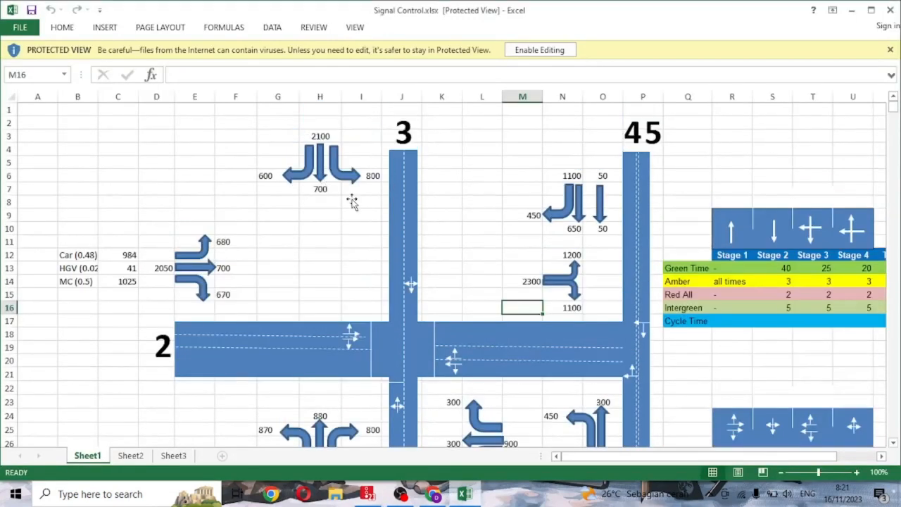
{"action": "left_click", "coordinate": [368, 493]}
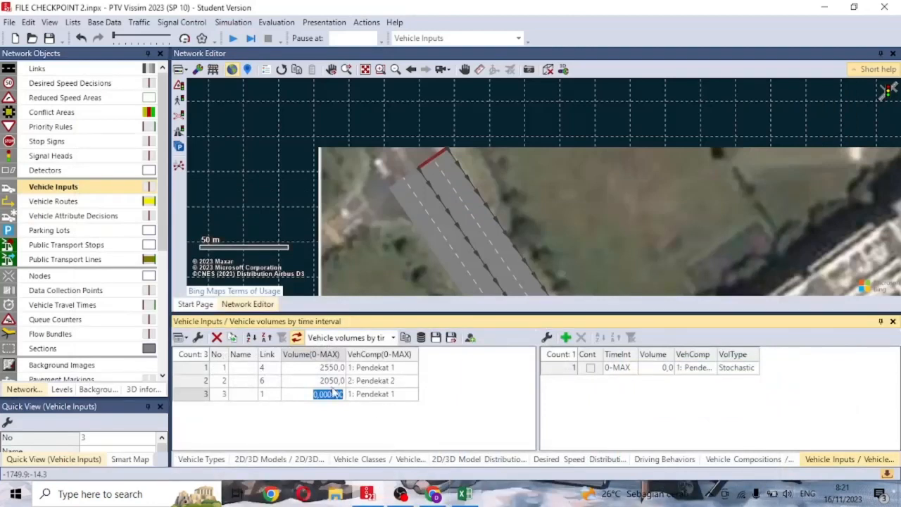
{"action": "left_click", "coordinate": [418, 395]}
{"action": "left_click", "coordinate": [380, 433]}
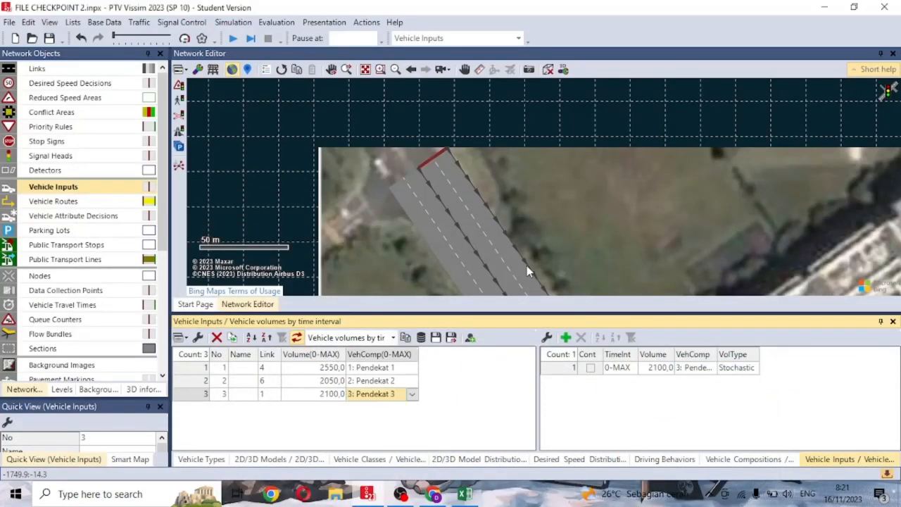
- Switch to Excel, examine the remaining approaches and their volumes in the Signal Control.xlsx diagram, and return to Vissim
{"action": "scroll", "coordinate": [579, 246], "scroll_direction": "down", "scroll_amount": 1}
{"action": "scroll", "coordinate": [578, 248], "scroll_direction": "down", "scroll_amount": 2}
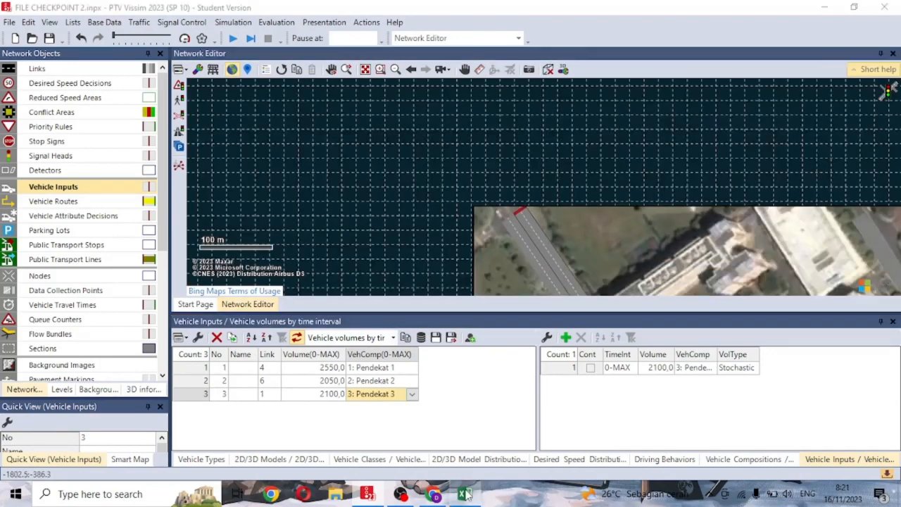
{"action": "key", "text": "alt+Tab"}
{"action": "scroll", "coordinate": [613, 285], "scroll_direction": "down", "scroll_amount": 2}
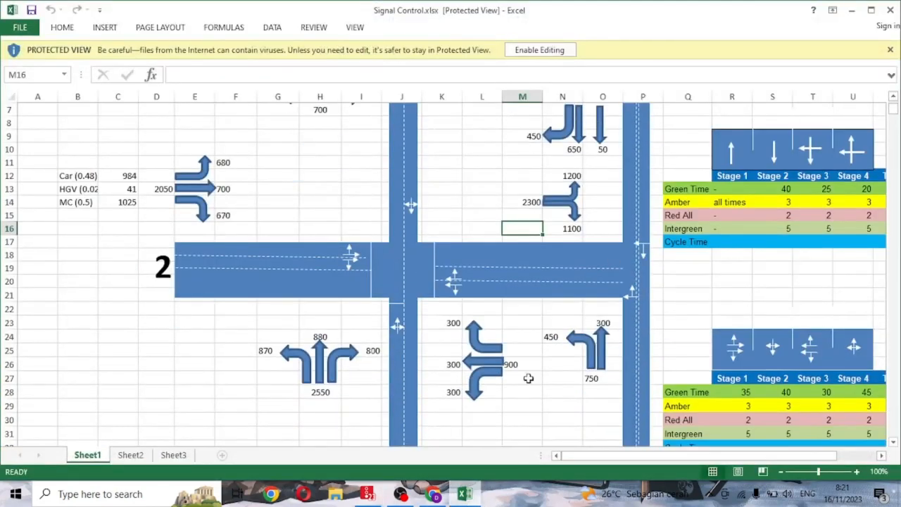
{"action": "scroll", "coordinate": [563, 338], "scroll_direction": "up", "scroll_amount": 2}
{"action": "key", "text": "alt+Tab"}
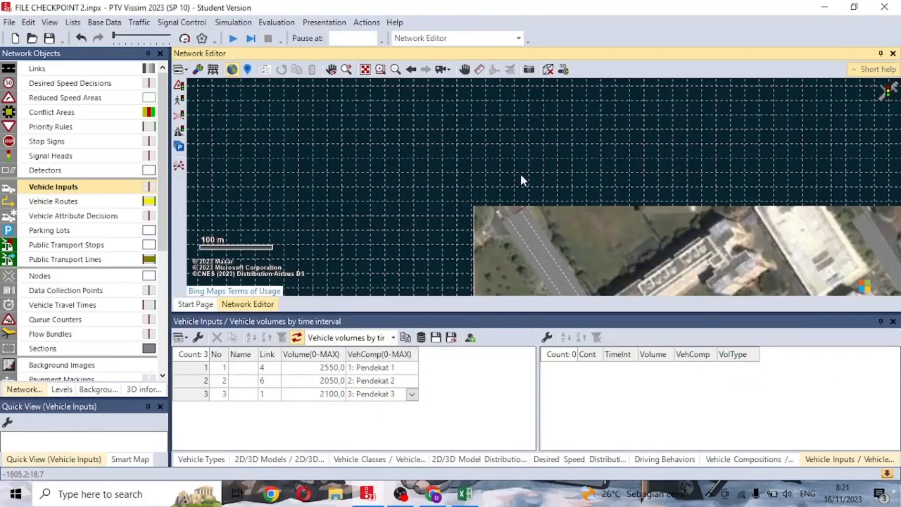
- Select link 12 at its northern start in the network
{"action": "left_click_drag", "start_coordinate": [632, 167], "coordinate": [282, 150]}
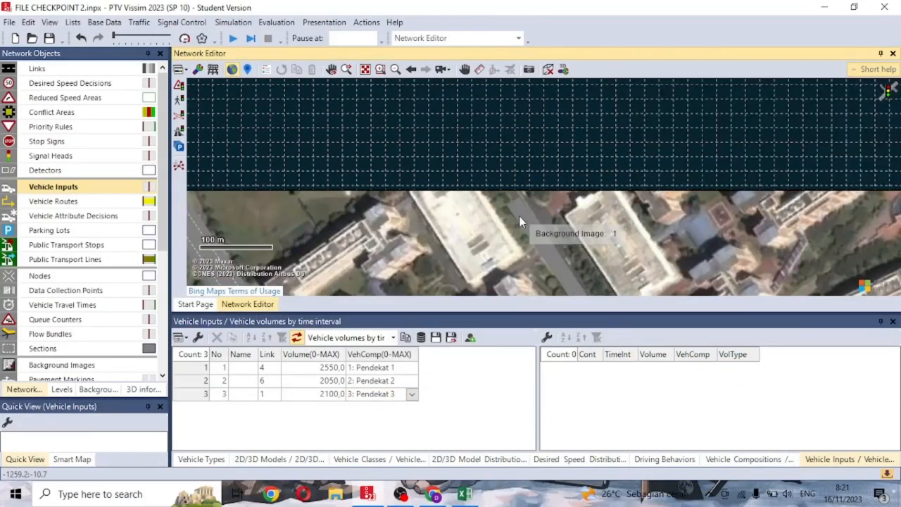
{"action": "scroll", "coordinate": [519, 215], "scroll_direction": "up", "scroll_amount": 2}
{"action": "left_click", "coordinate": [501, 206]}
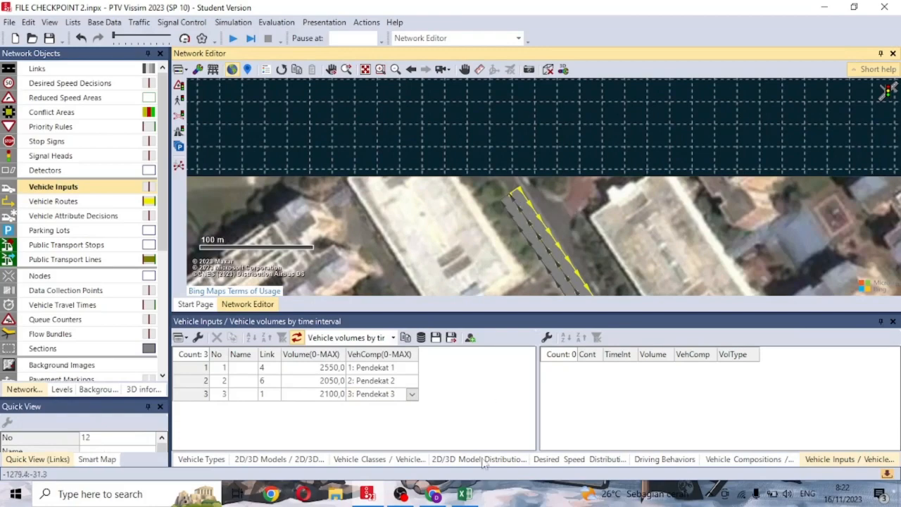
{"action": "left_click", "coordinate": [574, 217]}
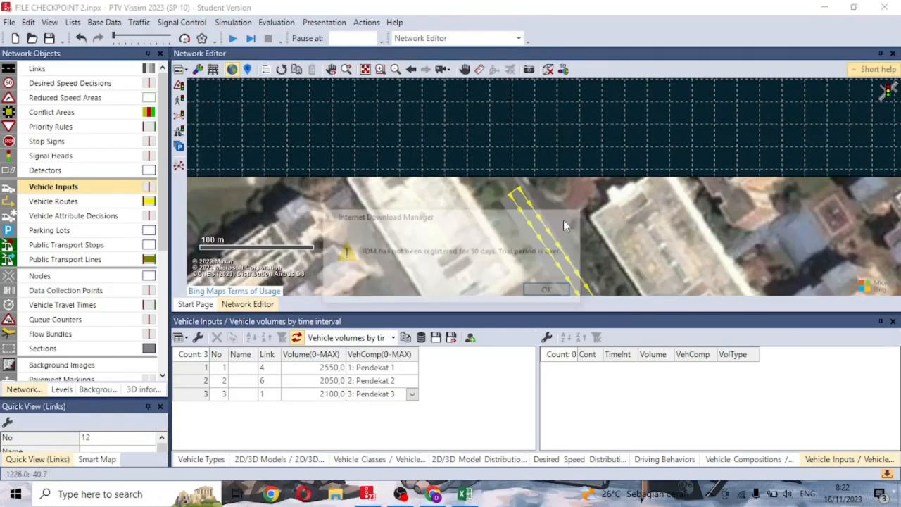
- Switch to Excel and examine the approach 4 and 5 lanes and traffic volumes in the Signal Control.xlsx diagram
{"action": "left_click", "coordinate": [463, 498]}
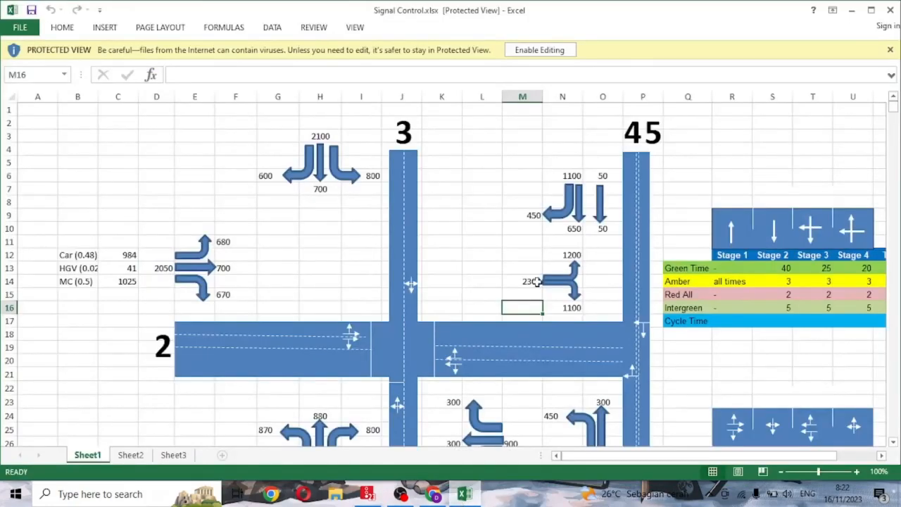
{"action": "scroll", "coordinate": [542, 301], "scroll_direction": "down", "scroll_amount": 5}
{"action": "scroll", "coordinate": [596, 375], "scroll_direction": "up", "scroll_amount": 6}
{"action": "left_click", "coordinate": [631, 185]}
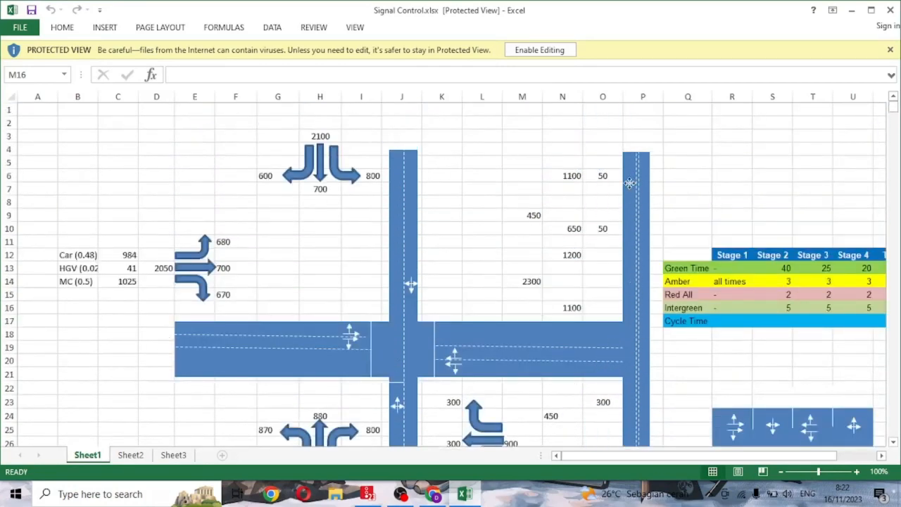
{"action": "scroll", "coordinate": [661, 169], "scroll_direction": "down", "scroll_amount": 1}
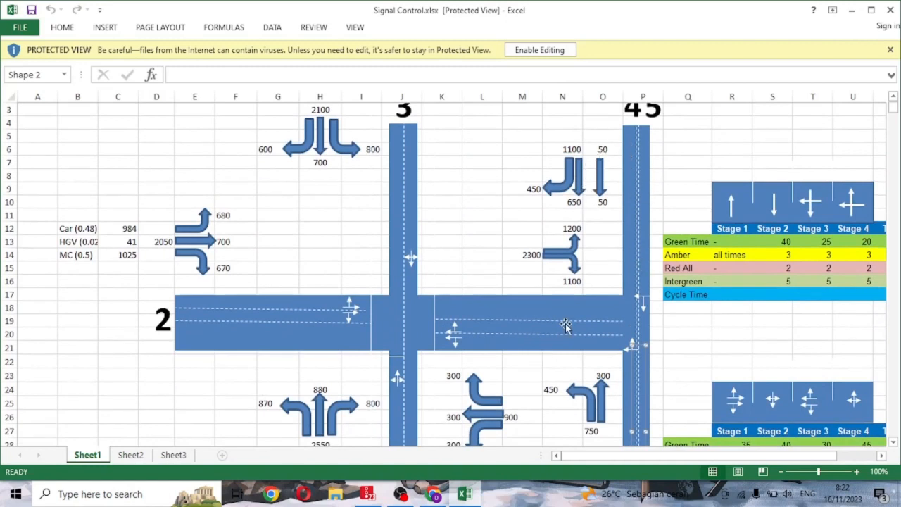
{"action": "scroll", "coordinate": [603, 355], "scroll_direction": "down", "scroll_amount": 1}
{"action": "scroll", "coordinate": [563, 204], "scroll_direction": "up", "scroll_amount": 2}
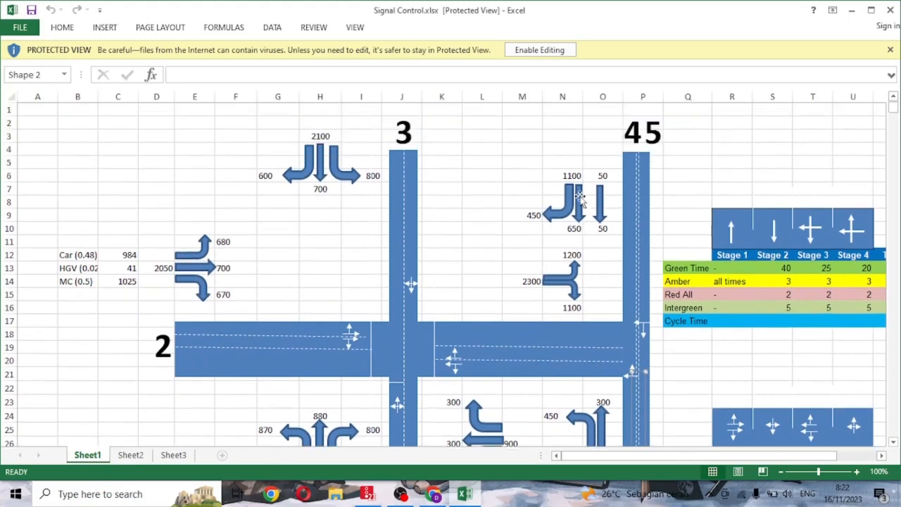
{"action": "scroll", "coordinate": [574, 229], "scroll_direction": "down", "scroll_amount": 1}
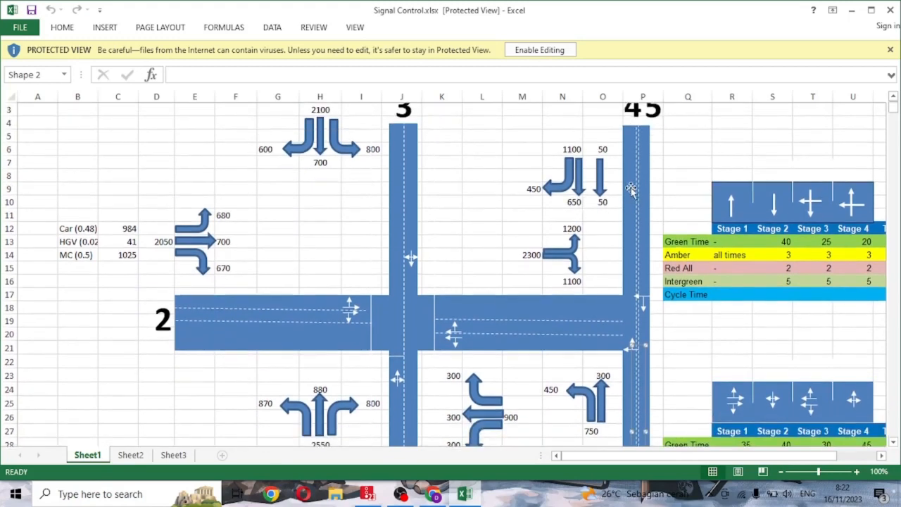
{"action": "scroll", "coordinate": [629, 185], "scroll_direction": "up", "scroll_amount": 1}
{"action": "scroll", "coordinate": [423, 478], "scroll_direction": "down", "scroll_amount": 1}
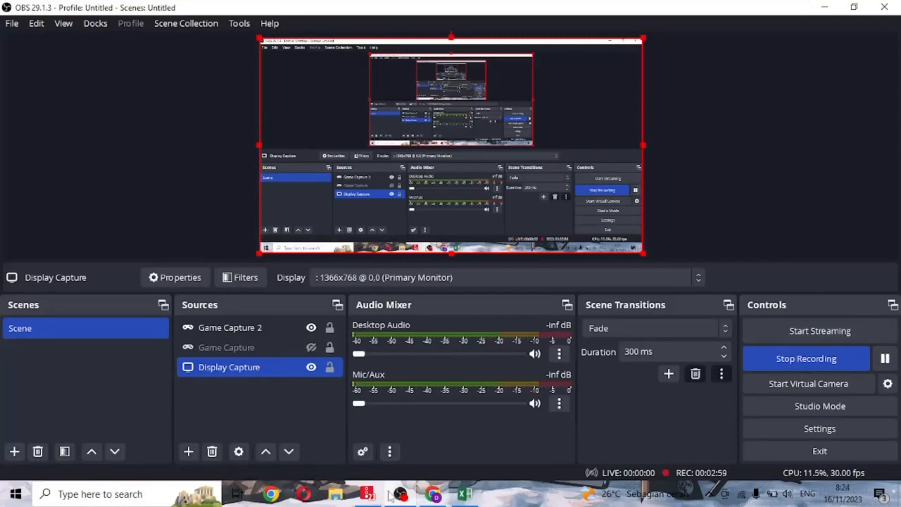
- Back in Vissim, add a vehicle input at the start of link 12 and assign it composition 4: Pendekat 4
{"action": "left_click", "coordinate": [404, 496]}
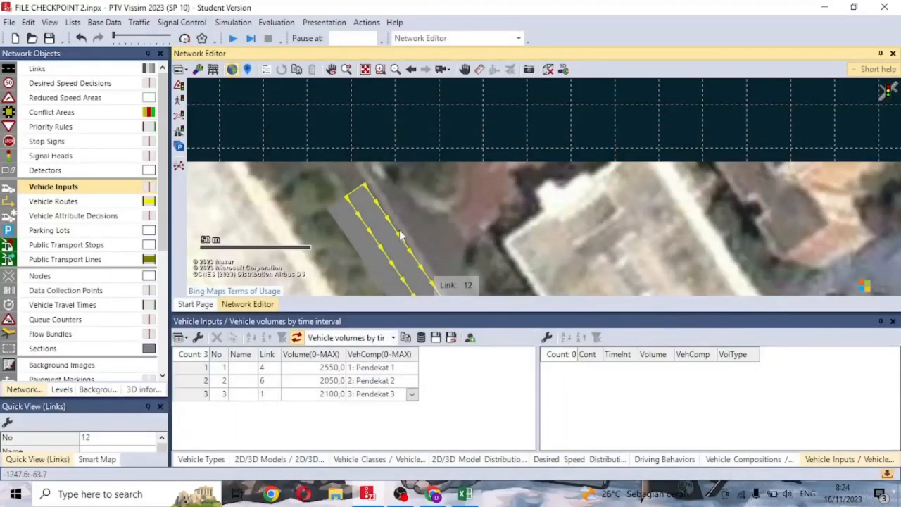
{"action": "right_click", "coordinate": [358, 194]}
{"action": "left_click", "coordinate": [404, 124]}
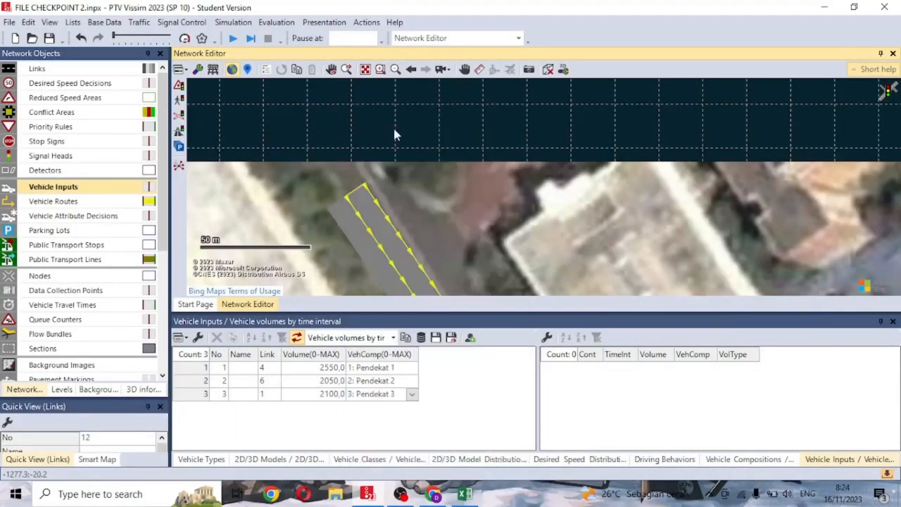
{"action": "left_click", "coordinate": [415, 408]}
{"action": "left_click", "coordinate": [414, 408]}
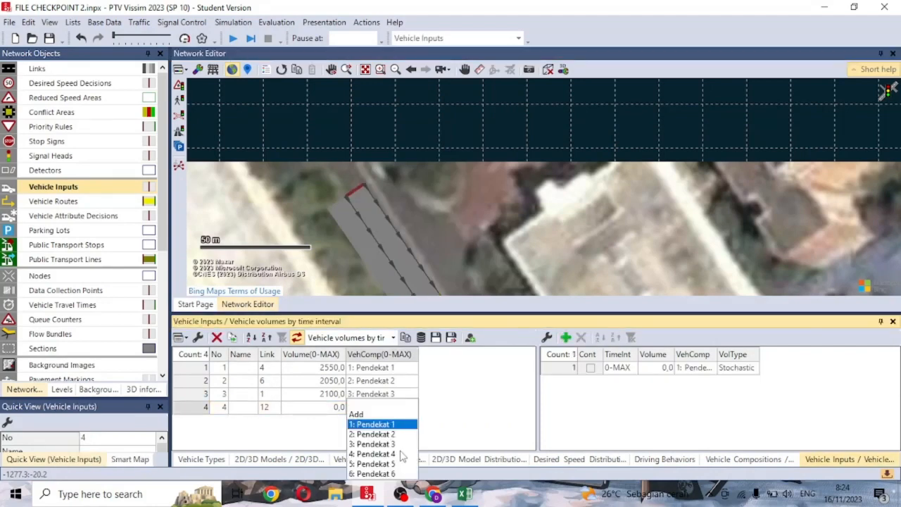
{"action": "left_click", "coordinate": [400, 453]}
- Look up the approach 4 total in the Excel diagram and set the link 12 vehicle input's volume to 1100 in Vissim
{"action": "left_click", "coordinate": [466, 495]}
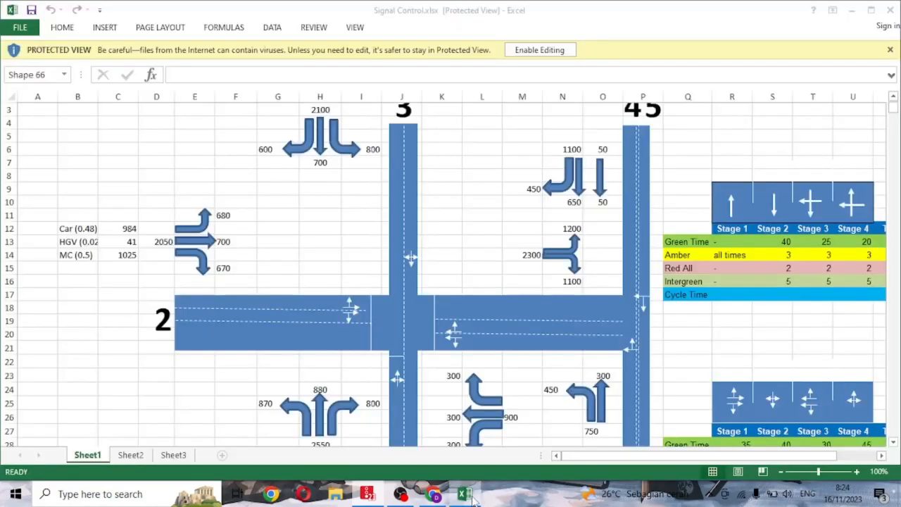
{"action": "scroll", "coordinate": [602, 169], "scroll_direction": "up", "scroll_amount": 1}
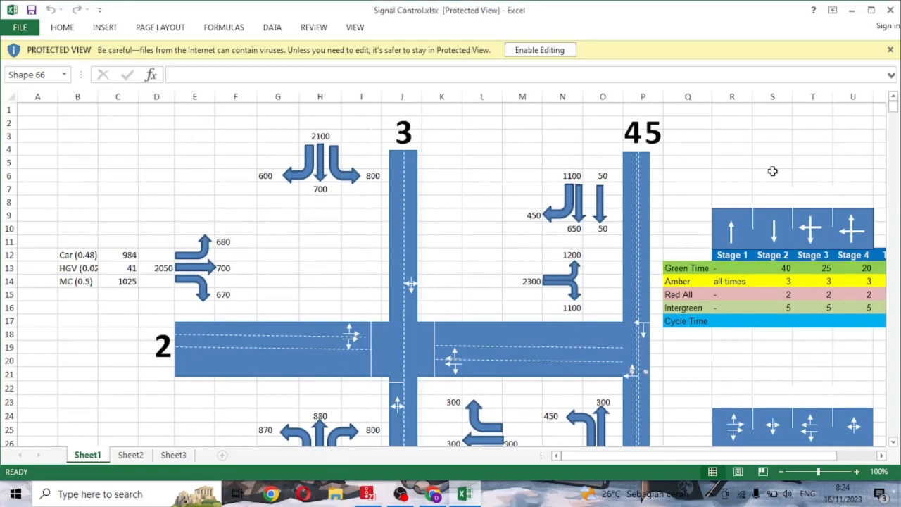
{"action": "left_click", "coordinate": [762, 135]}
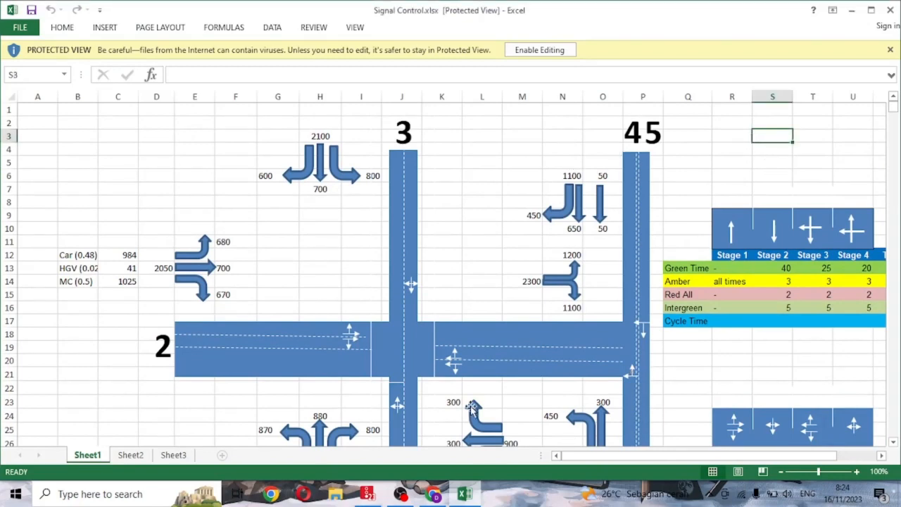
{"action": "scroll", "coordinate": [471, 408], "scroll_direction": "down", "scroll_amount": 1}
{"action": "scroll", "coordinate": [472, 408], "scroll_direction": "up", "scroll_amount": 1}
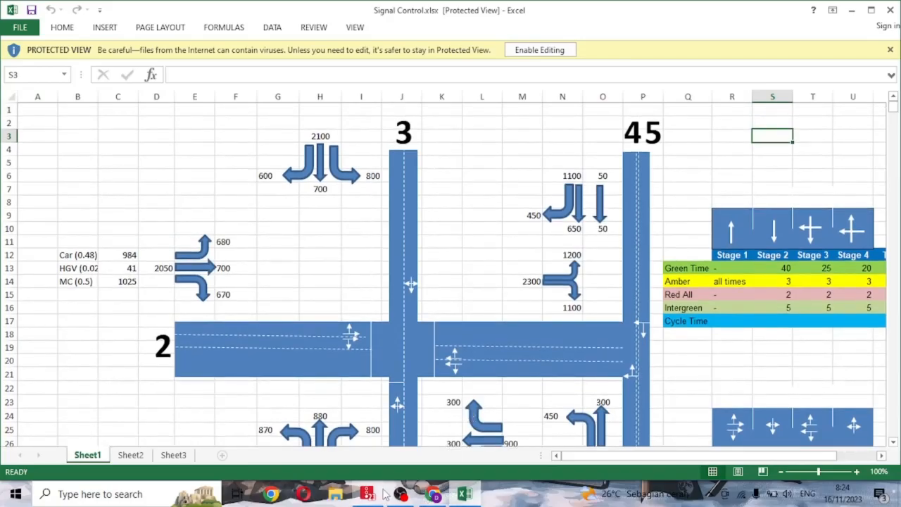
{"action": "left_click", "coordinate": [375, 496]}
{"action": "double_click", "coordinate": [306, 407]}
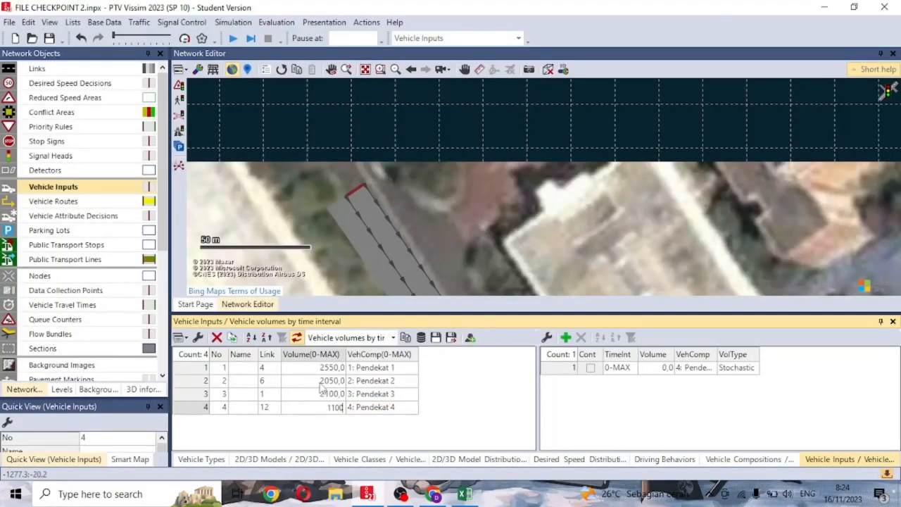
{"action": "key", "text": "Return"}
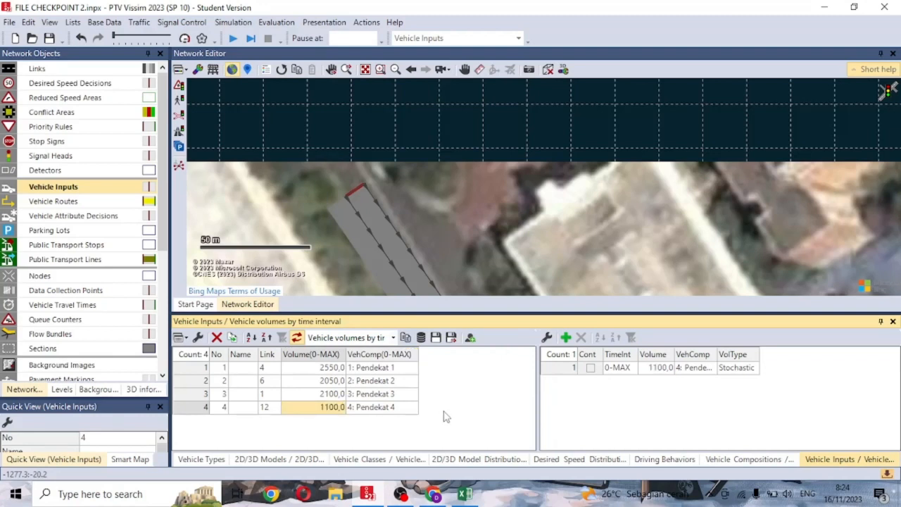
- Delete the motorcycle (630) relative flow from the Pendekat 5 vehicle composition
{"action": "left_click", "coordinate": [574, 216]}
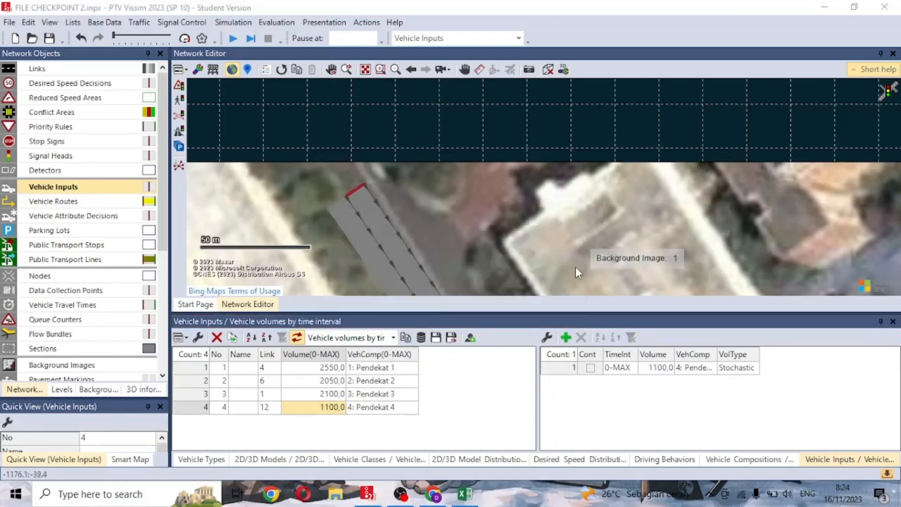
{"action": "left_click", "coordinate": [741, 459]}
{"action": "left_click", "coordinate": [289, 420]}
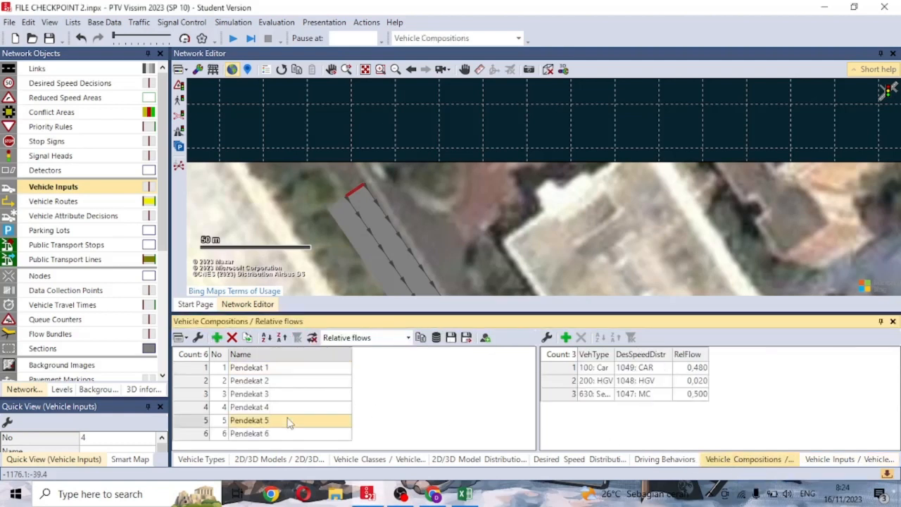
{"action": "left_click", "coordinate": [571, 393]}
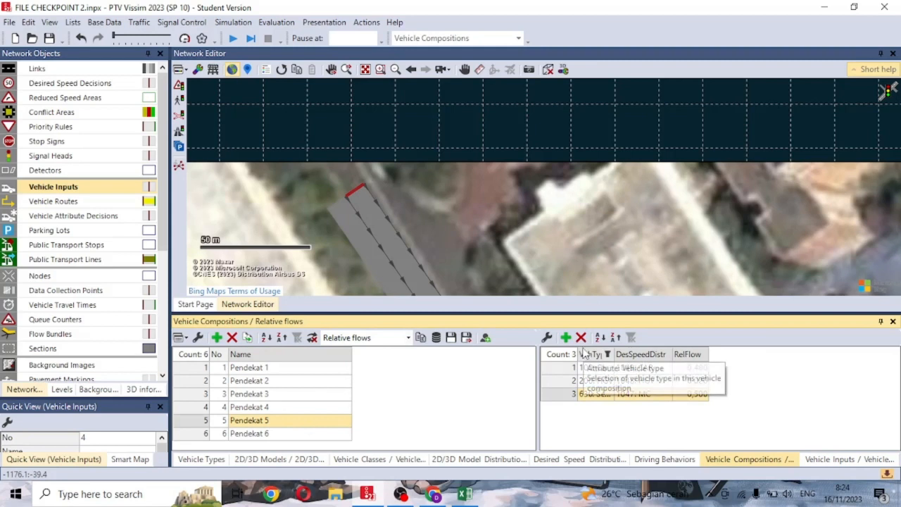
{"action": "left_click", "coordinate": [581, 338]}
- Change the Car entry of the Pendekat 5 composition to vehicle type 640: Bus Gandeng
{"action": "left_click", "coordinate": [600, 369]}
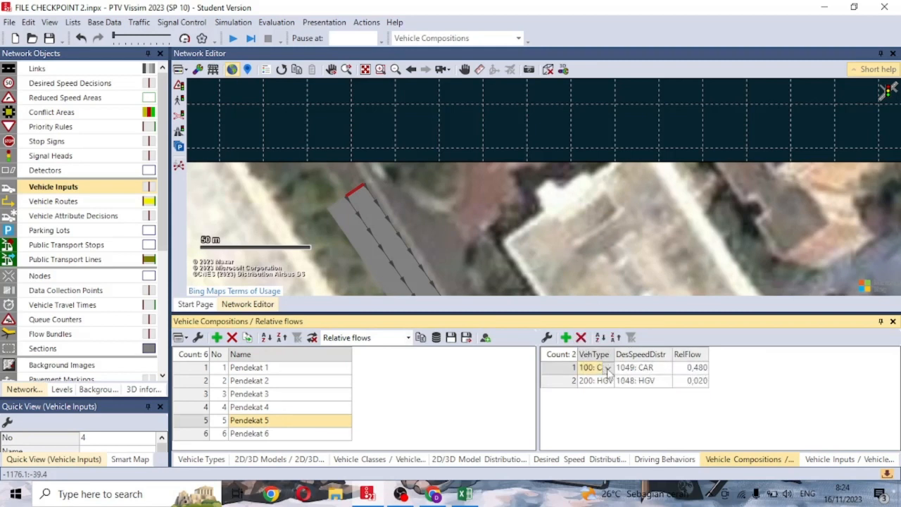
{"action": "left_click", "coordinate": [600, 369]}
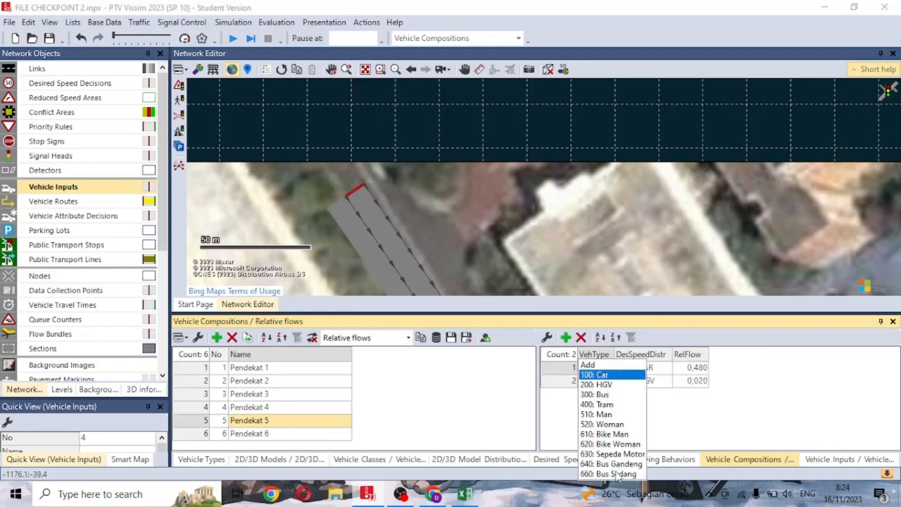
{"action": "left_click", "coordinate": [681, 416]}
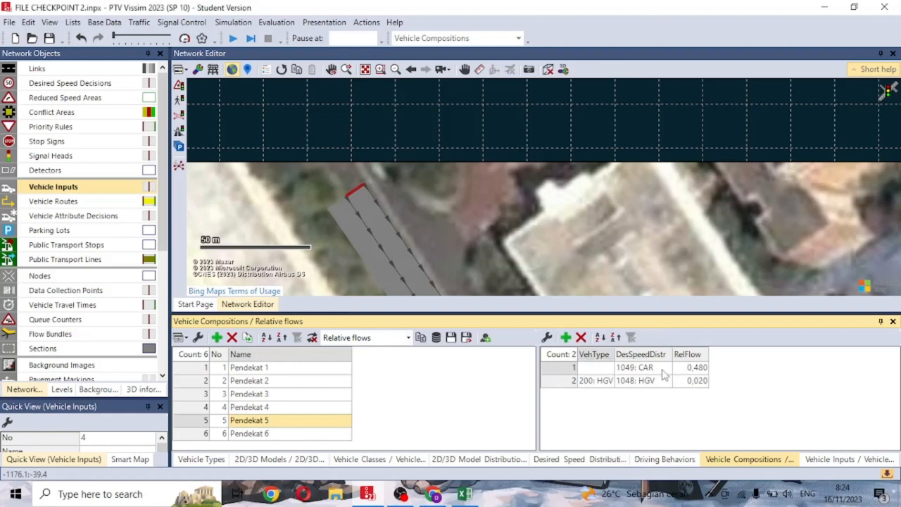
{"action": "left_click", "coordinate": [584, 368]}
{"action": "left_click", "coordinate": [608, 368]}
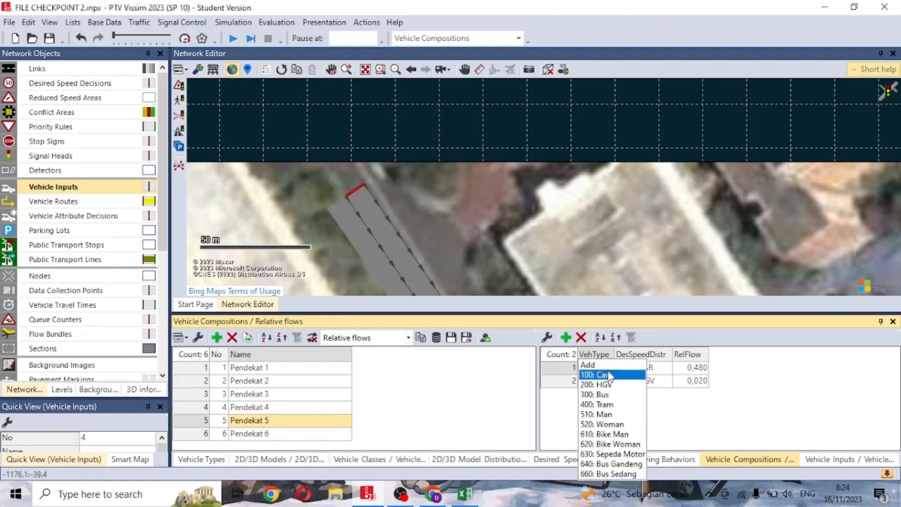
{"action": "left_click", "coordinate": [628, 464]}
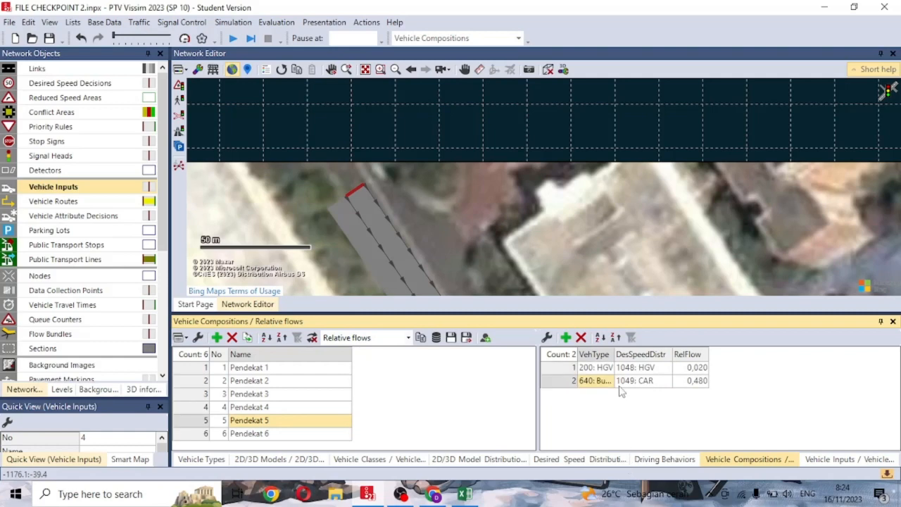
- Change Pendekat 5's HGV entry to vehicle type 660: Bus Sedang and set Bus Gandeng's desired speed distribution to 1048: HGV
{"action": "left_click", "coordinate": [609, 380]}
{"action": "left_click", "coordinate": [609, 381]}
{"action": "left_click", "coordinate": [589, 368]}
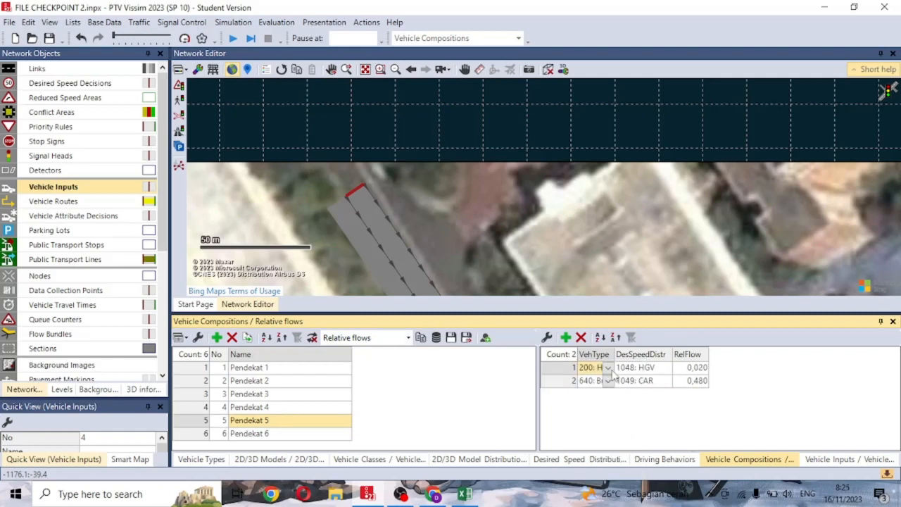
{"action": "left_click", "coordinate": [609, 368]}
{"action": "left_click", "coordinate": [626, 473]}
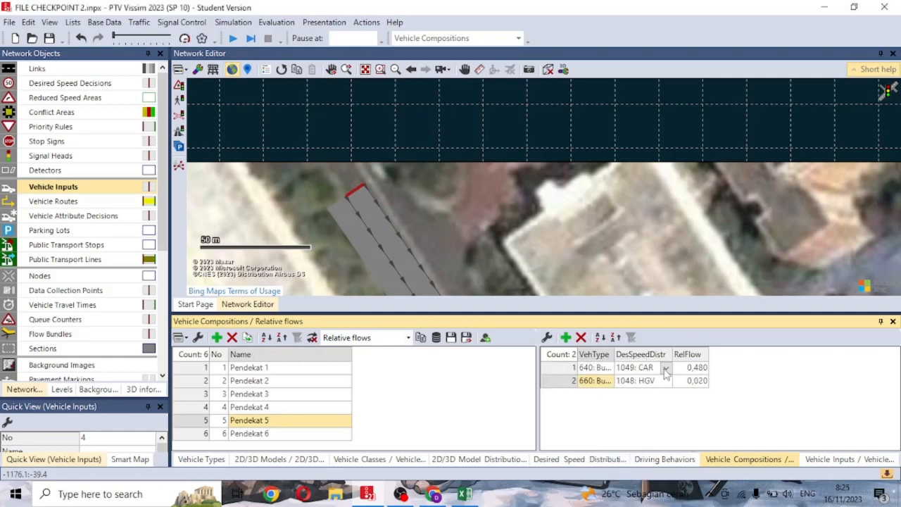
{"action": "left_click", "coordinate": [665, 369]}
{"action": "left_click", "coordinate": [653, 464]}
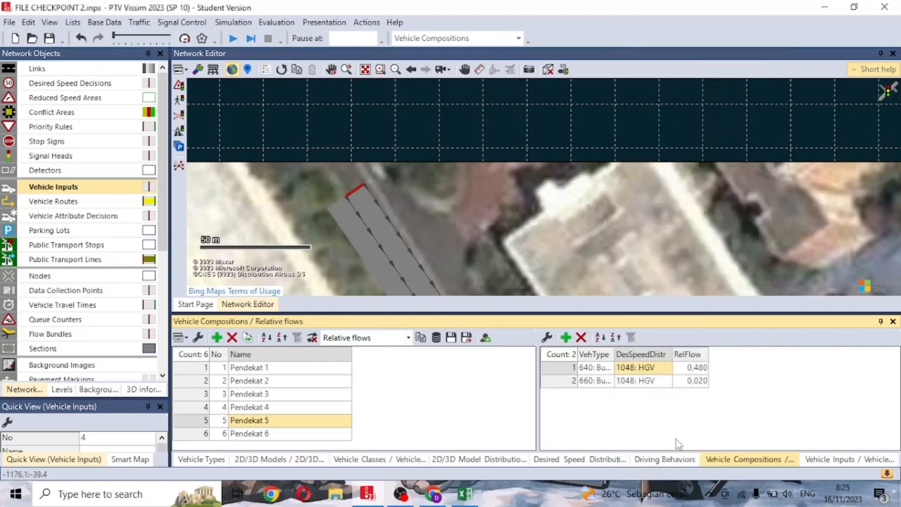
- Set the relative flow of both bus types in Pendekat 5 to 1 and return to the vehicle inputs list
{"action": "left_click", "coordinate": [700, 369]}
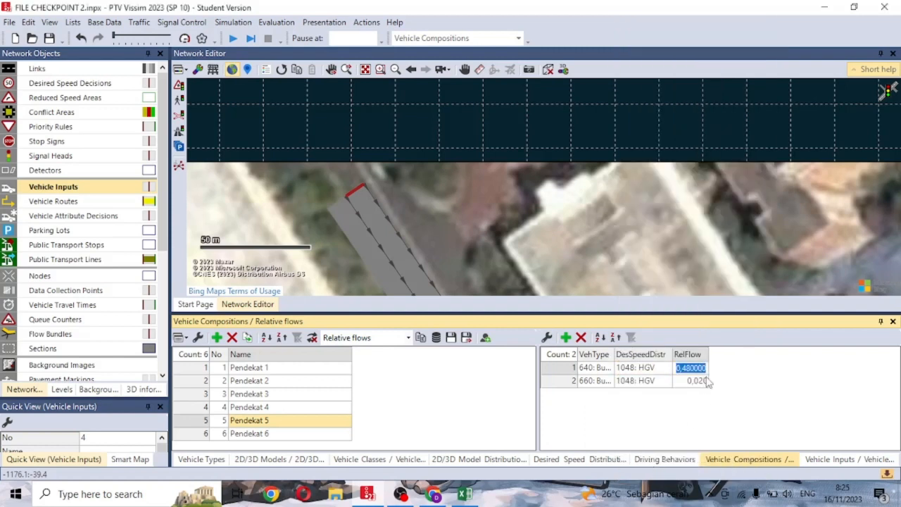
{"action": "type", "text": "1"}
{"action": "left_click", "coordinate": [701, 379]}
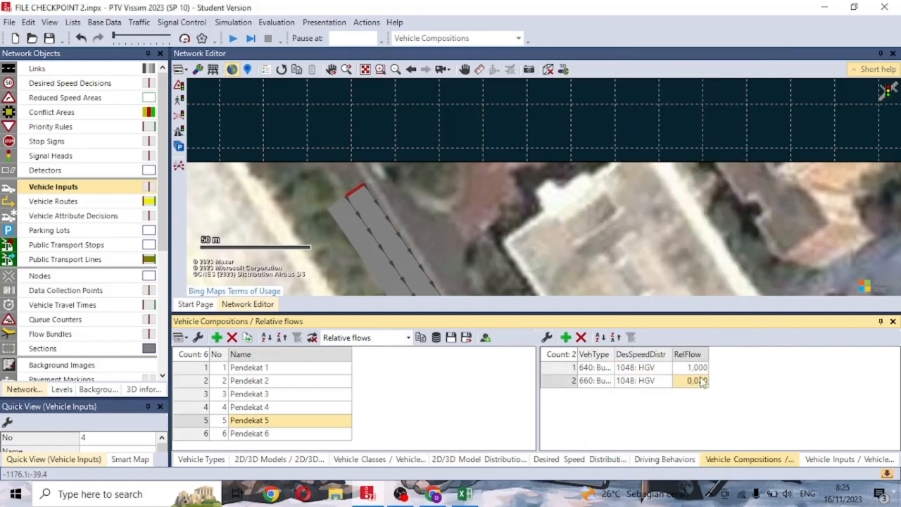
{"action": "type", "text": "1"}
{"action": "left_click", "coordinate": [742, 388]}
{"action": "left_click", "coordinate": [844, 459]}
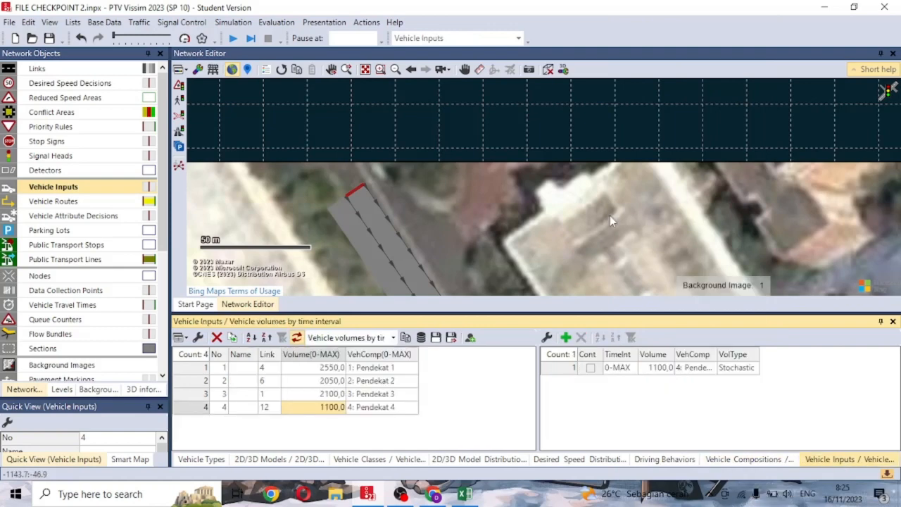
{"action": "scroll", "coordinate": [591, 198], "scroll_direction": "down", "scroll_amount": 1}
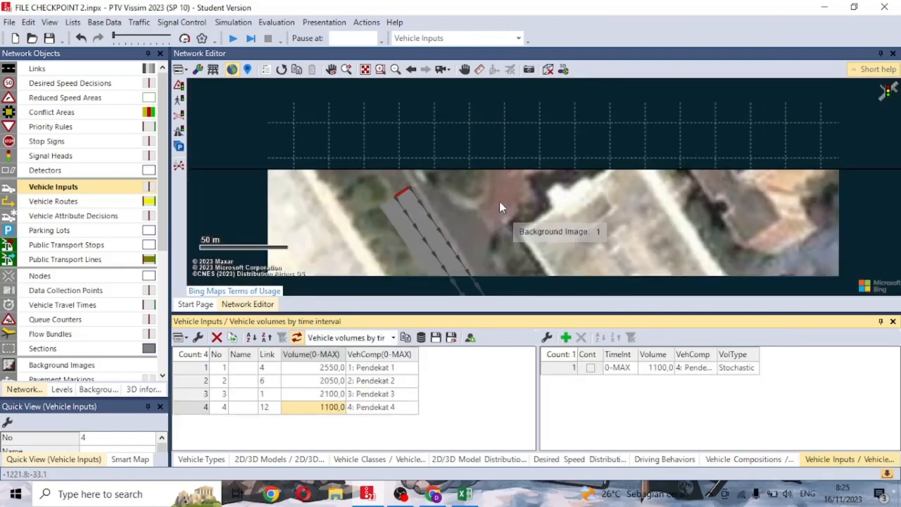
{"action": "left_click_drag", "start_coordinate": [496, 196], "coordinate": [492, 164]}
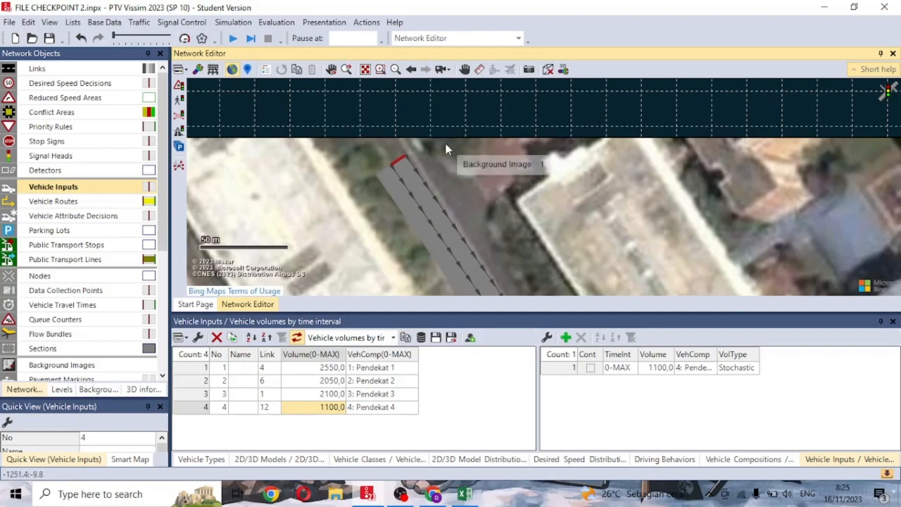
{"action": "left_click", "coordinate": [401, 494]}
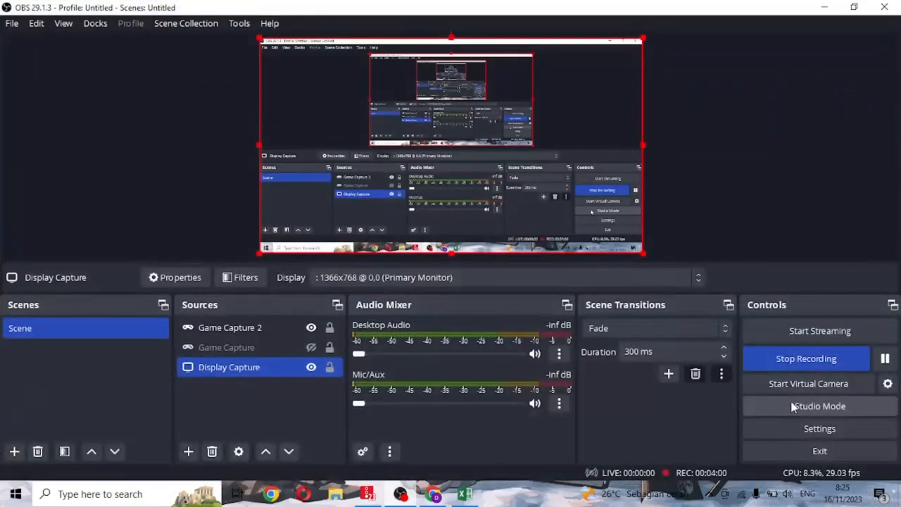
- Switch back to PTV Vissim and add another vehicle input at the start of link 12
{"action": "left_click", "coordinate": [885, 360]}
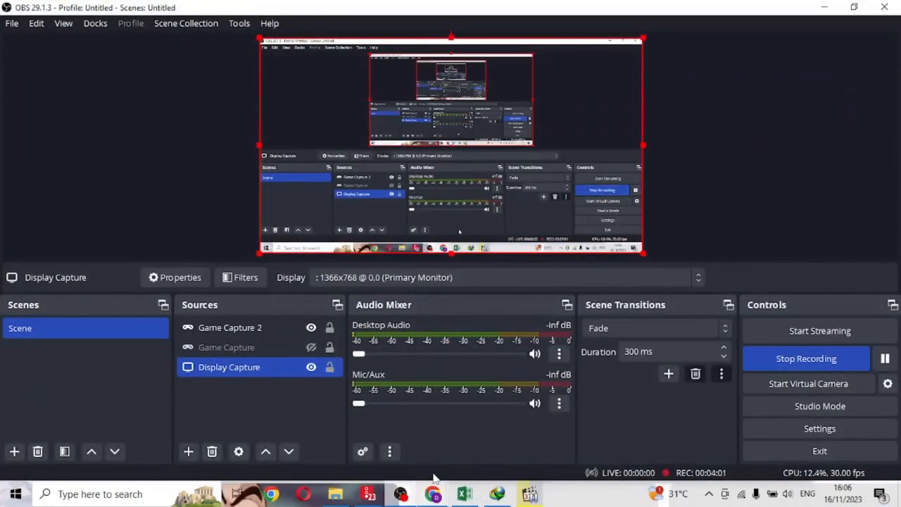
{"action": "key", "text": "alt+Tab"}
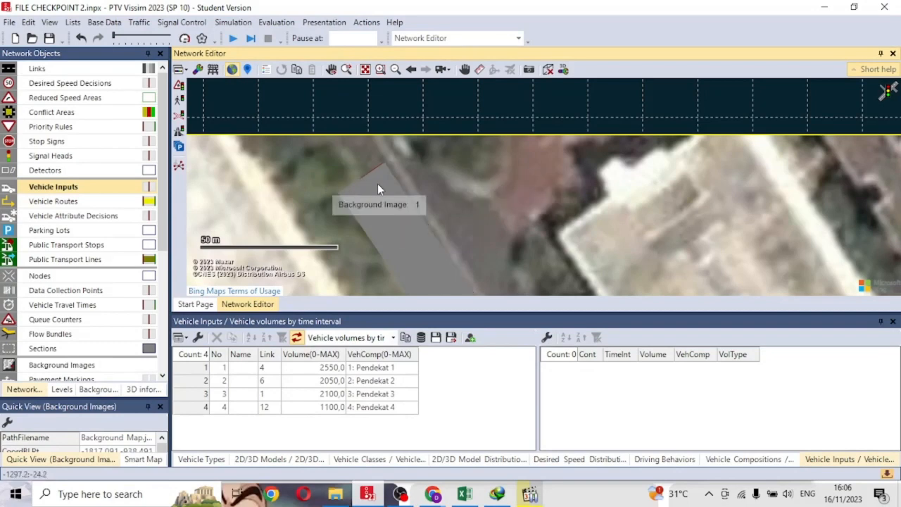
{"action": "scroll", "coordinate": [383, 181], "scroll_direction": "up", "scroll_amount": 3}
{"action": "right_click", "coordinate": [397, 176]}
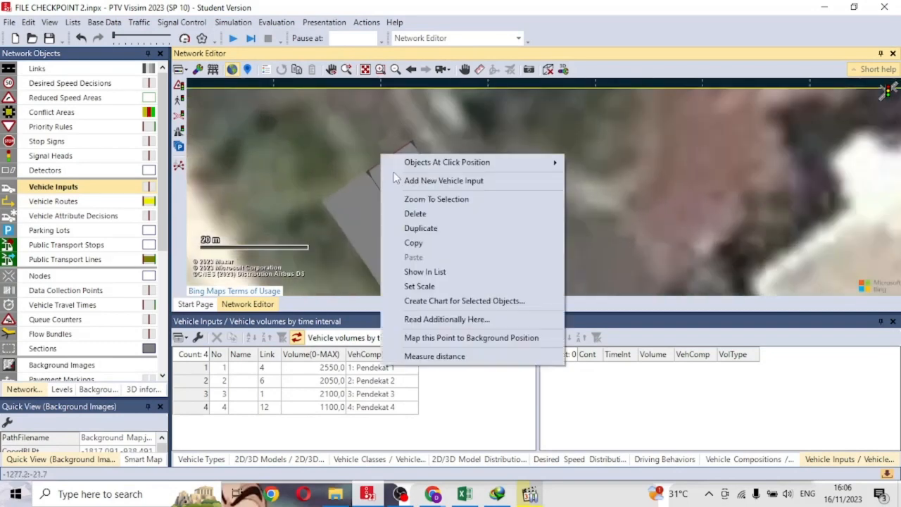
{"action": "left_click", "coordinate": [403, 179]}
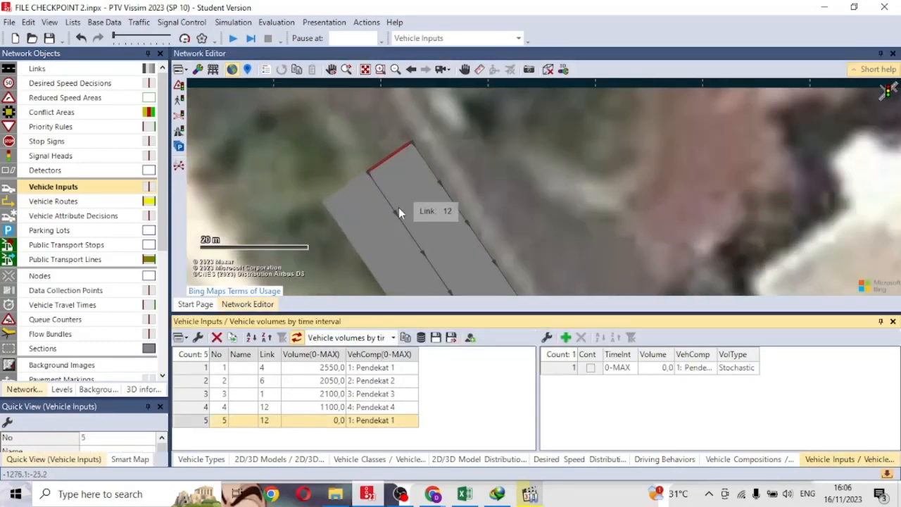
- Assign composition 5: Pendekat 5 to the new link 12 vehicle input and set its volume to 50
{"action": "left_click", "coordinate": [384, 420]}
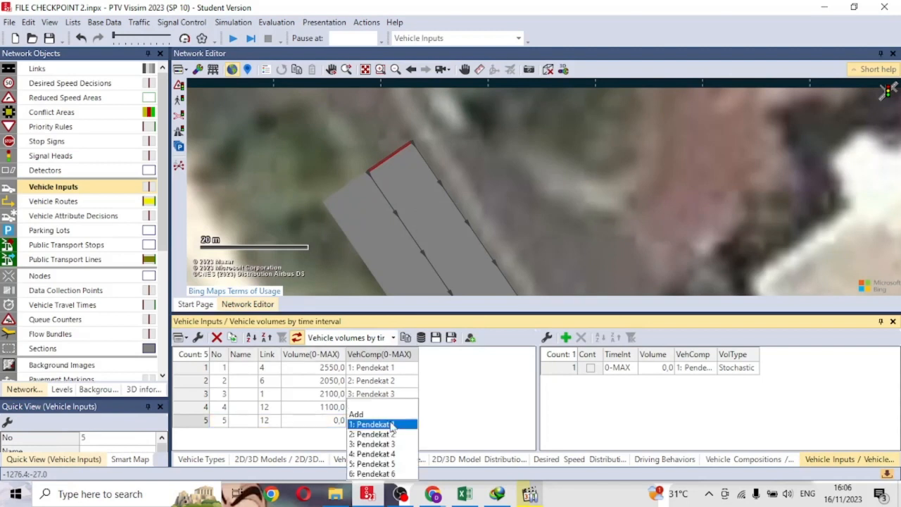
{"action": "left_click", "coordinate": [384, 463]}
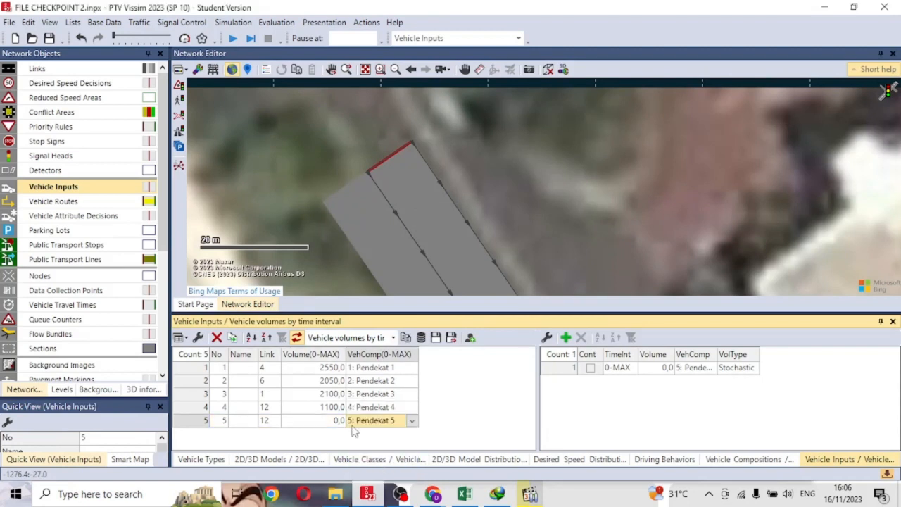
{"action": "left_click", "coordinate": [330, 421]}
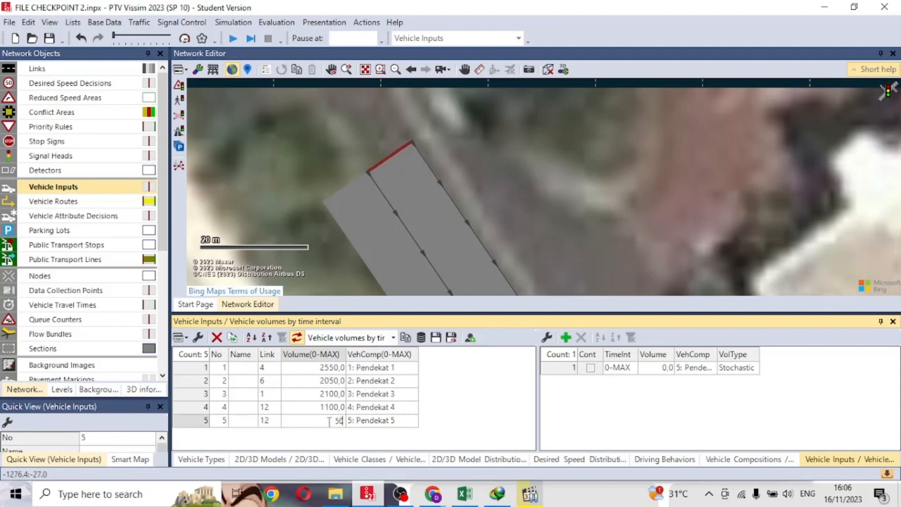
{"action": "type", "text": "50"}
{"action": "key", "text": "Return"}
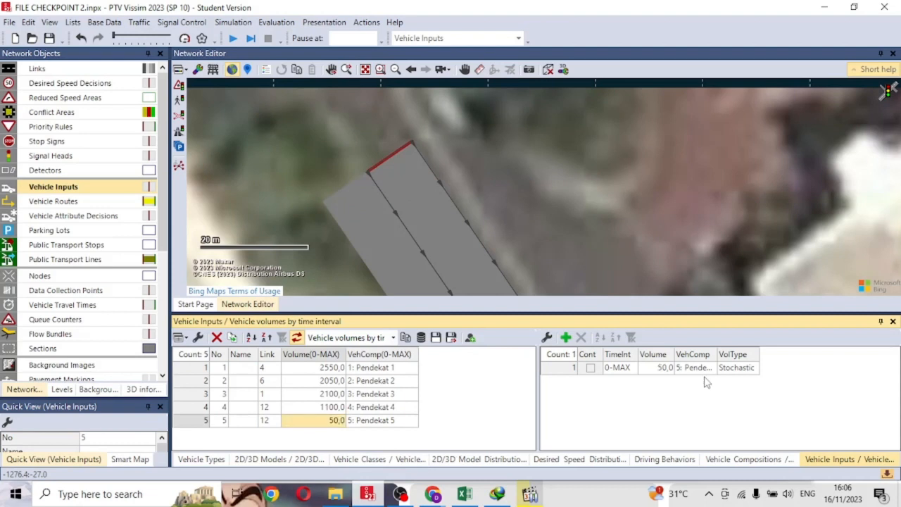
- Add a new vehicle input at the start of link 10, on the eastern approach beside the hatched link
{"action": "left_click_drag", "start_coordinate": [622, 210], "coordinate": [442, 137]}
{"action": "left_click_drag", "start_coordinate": [569, 226], "coordinate": [440, 133]}
{"action": "left_click_drag", "start_coordinate": [494, 199], "coordinate": [413, 167]}
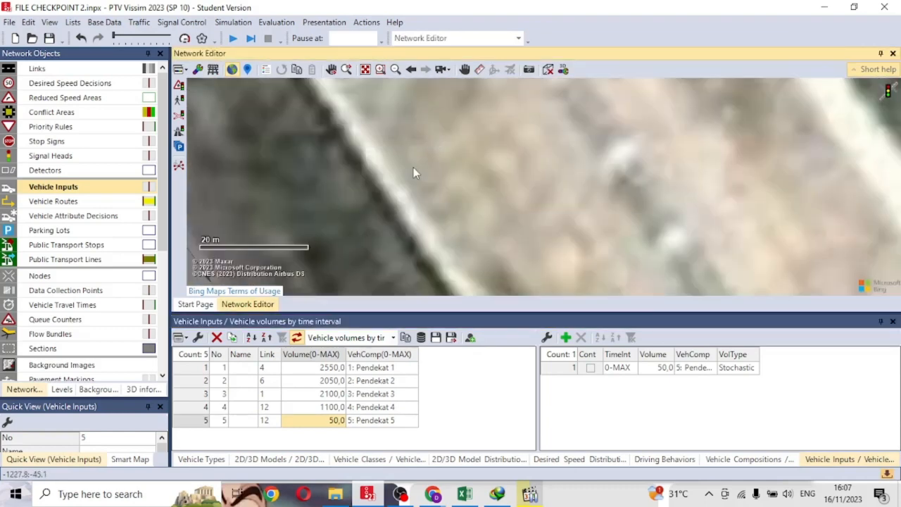
{"action": "scroll", "coordinate": [412, 175], "scroll_direction": "down", "scroll_amount": 3}
{"action": "left_click_drag", "start_coordinate": [515, 198], "coordinate": [480, 141]}
{"action": "right_click", "coordinate": [480, 142]}
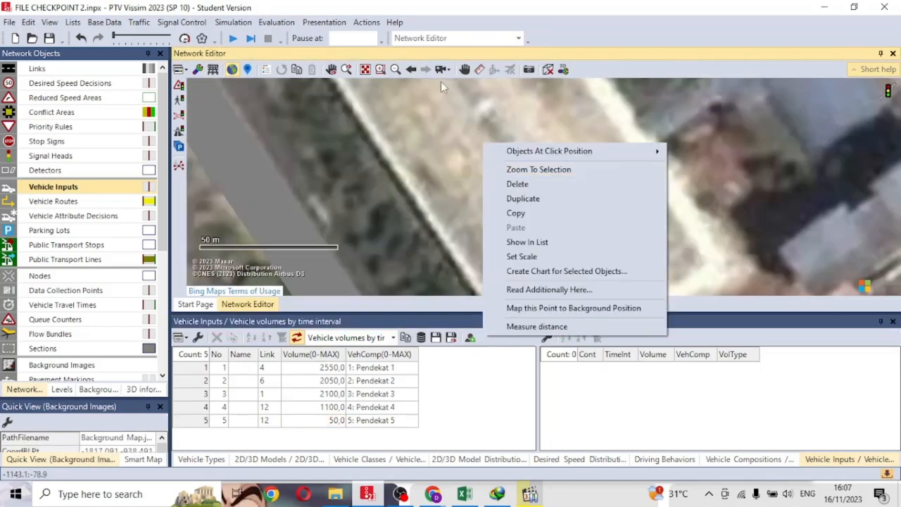
{"action": "left_click", "coordinate": [465, 69]}
{"action": "scroll", "coordinate": [486, 177], "scroll_direction": "down", "scroll_amount": 3}
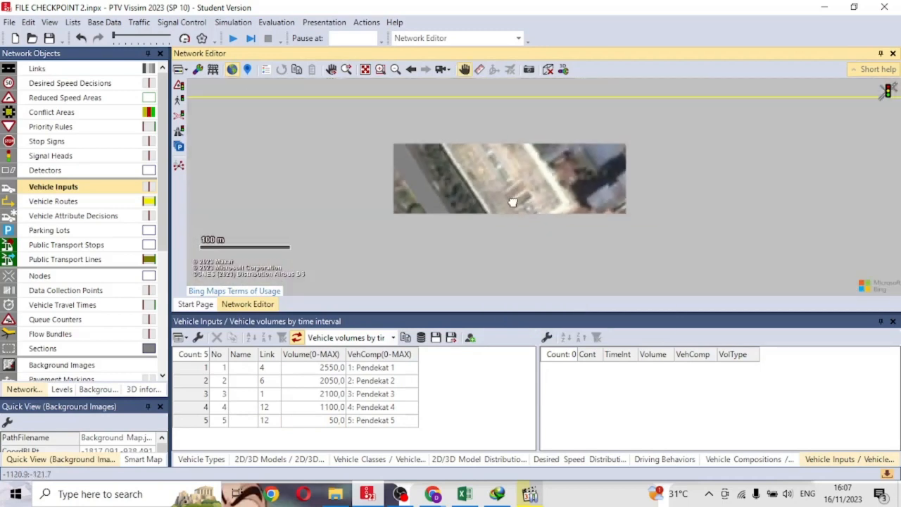
{"action": "scroll", "coordinate": [566, 204], "scroll_direction": "up", "scroll_amount": 3}
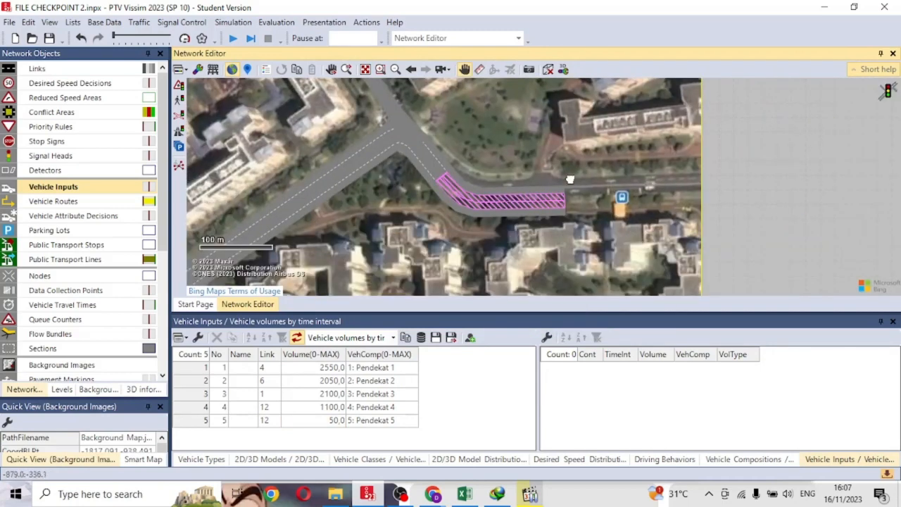
{"action": "scroll", "coordinate": [569, 206], "scroll_direction": "up", "scroll_amount": 2}
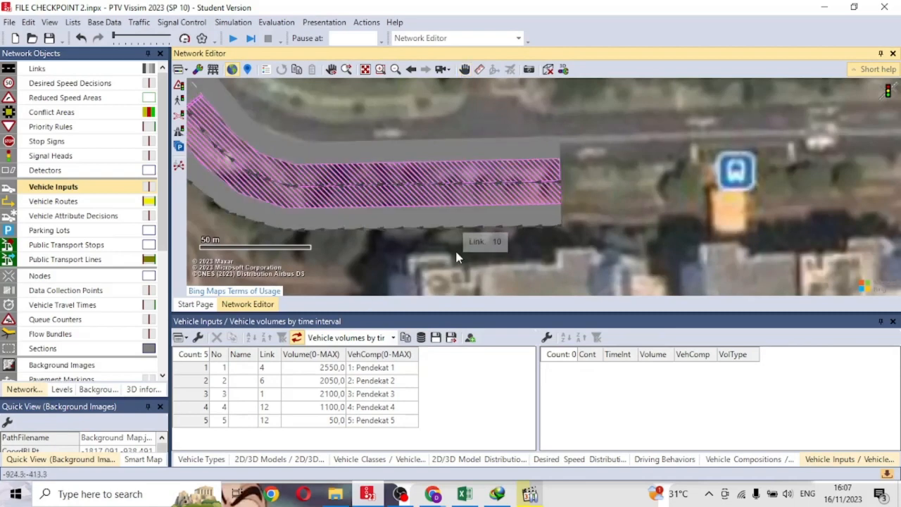
{"action": "scroll", "coordinate": [549, 245], "scroll_direction": "up", "scroll_amount": 3}
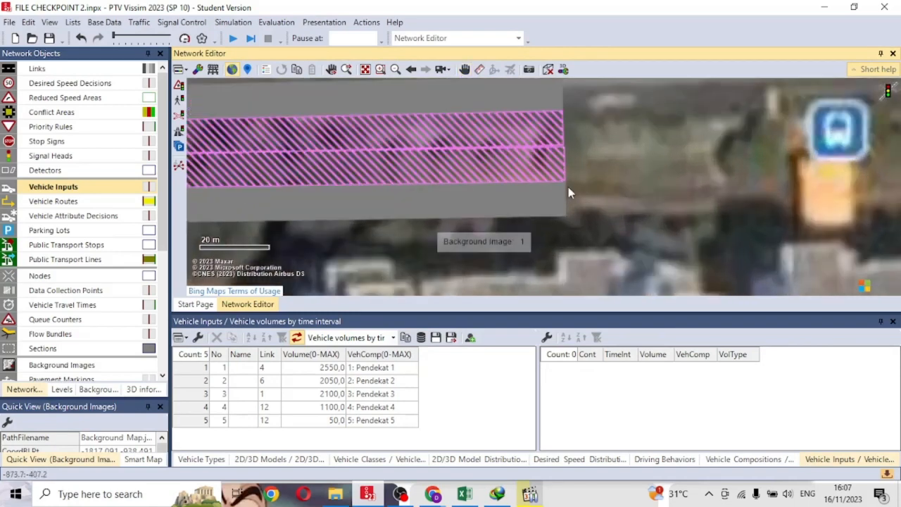
{"action": "right_click", "coordinate": [552, 188]}
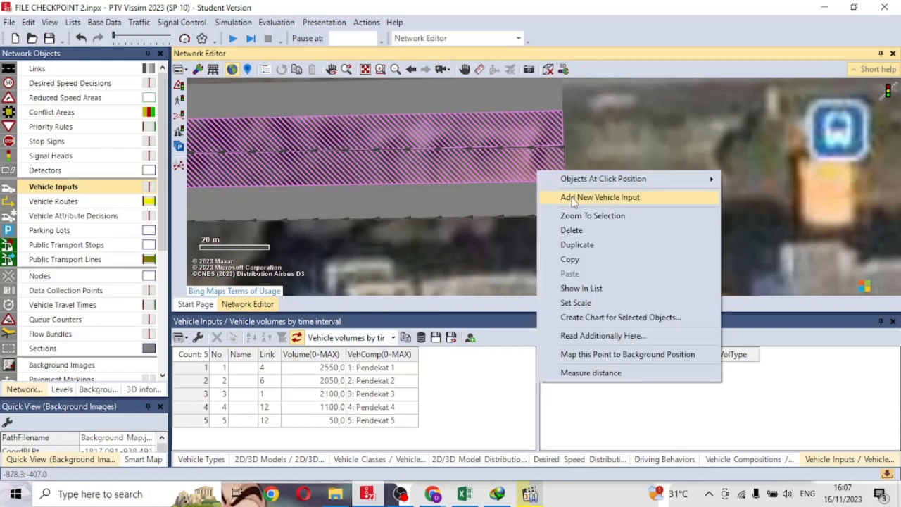
{"action": "left_click", "coordinate": [573, 202]}
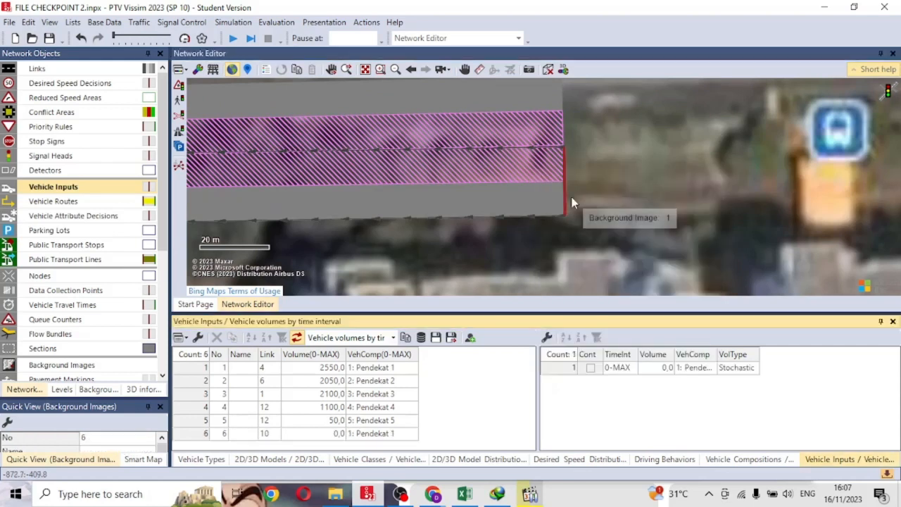
- Assign vehicle composition 6: Pendekat 6 to the link 10 vehicle input
{"action": "left_click", "coordinate": [387, 434]}
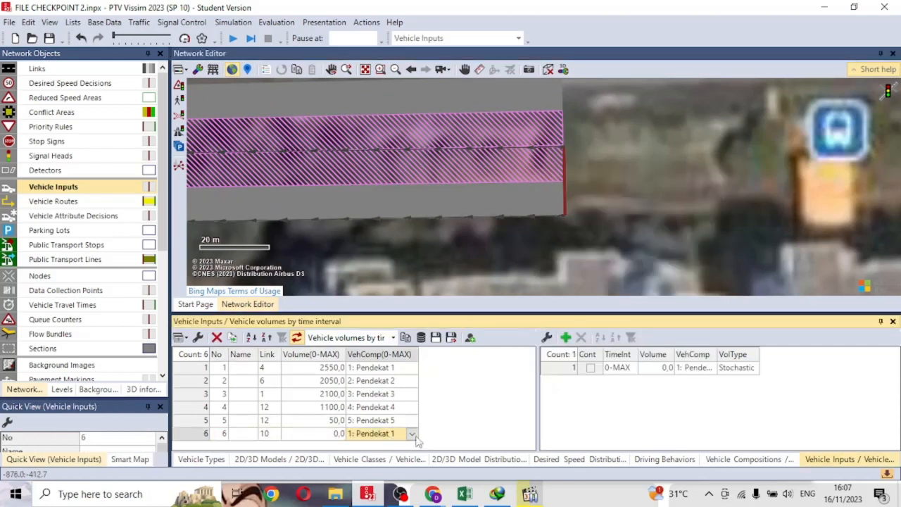
{"action": "left_click", "coordinate": [412, 435]}
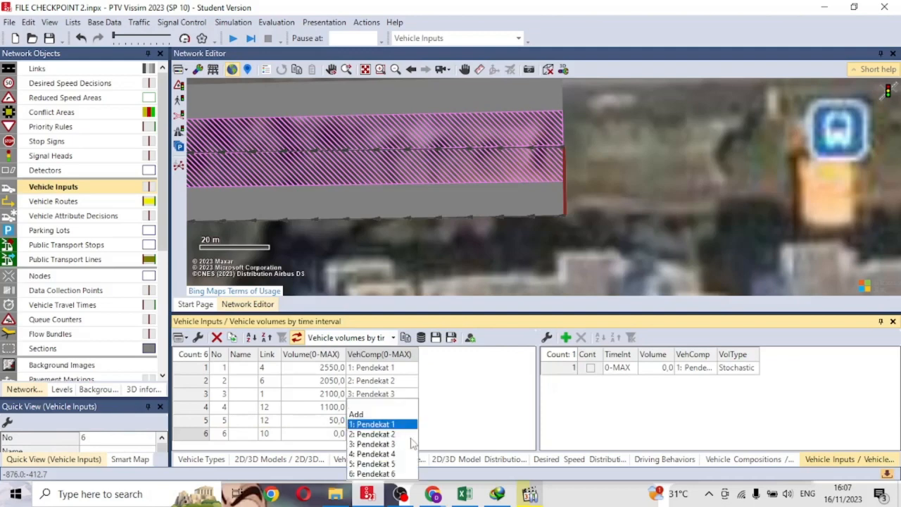
{"action": "left_click", "coordinate": [373, 473]}
- Look up approach 6's total flow in Signal Control.xlsx in Excel and set the link 10 input's volume to 750 in Vissim
{"action": "left_click", "coordinate": [339, 434]}
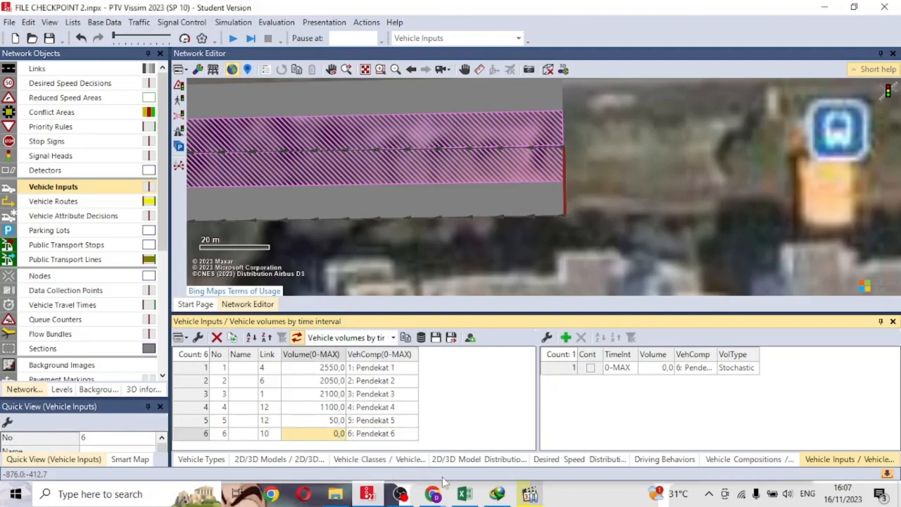
{"action": "left_click", "coordinate": [466, 489]}
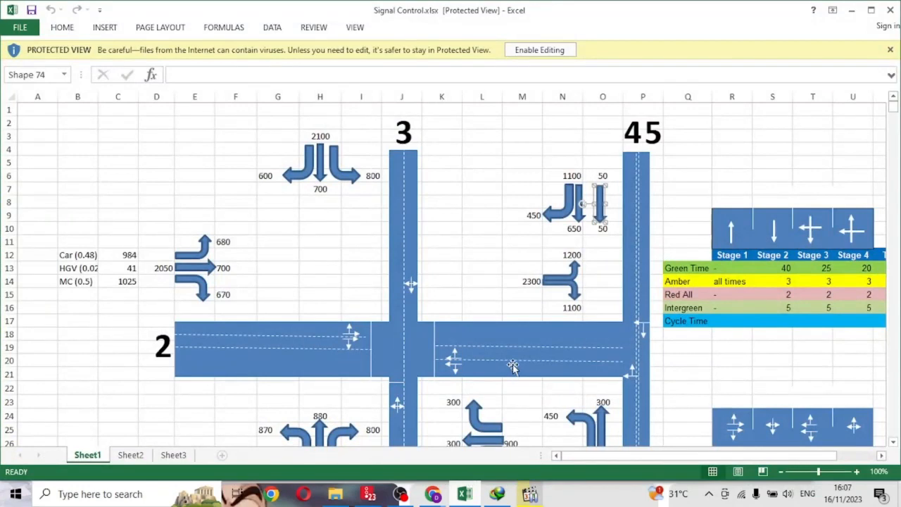
{"action": "scroll", "coordinate": [512, 366], "scroll_direction": "down", "scroll_amount": 5}
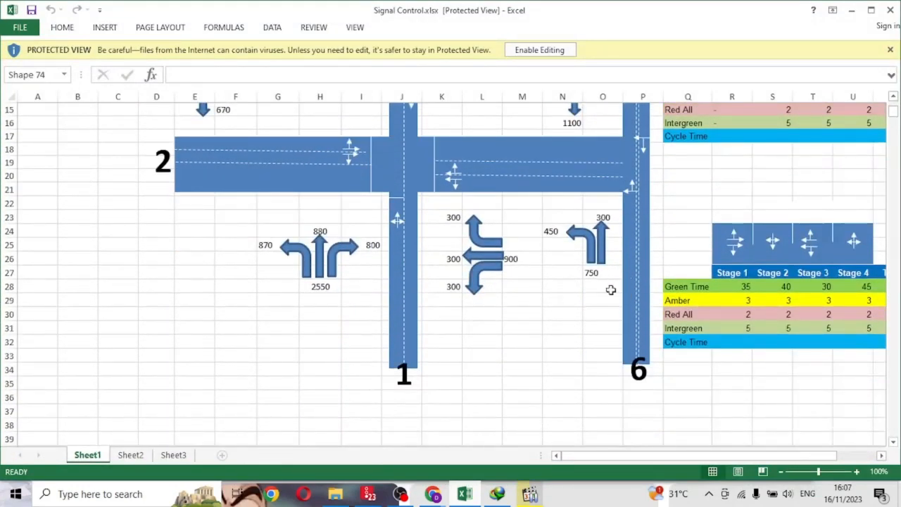
{"action": "scroll", "coordinate": [606, 279], "scroll_direction": "up", "scroll_amount": 3}
{"action": "scroll", "coordinate": [598, 282], "scroll_direction": "down", "scroll_amount": 1}
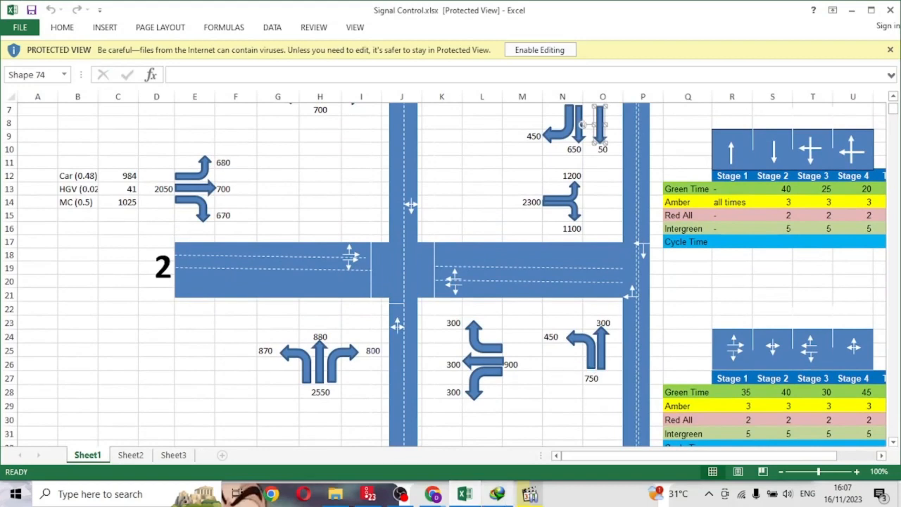
{"action": "left_click", "coordinate": [373, 495]}
{"action": "left_click", "coordinate": [323, 434]}
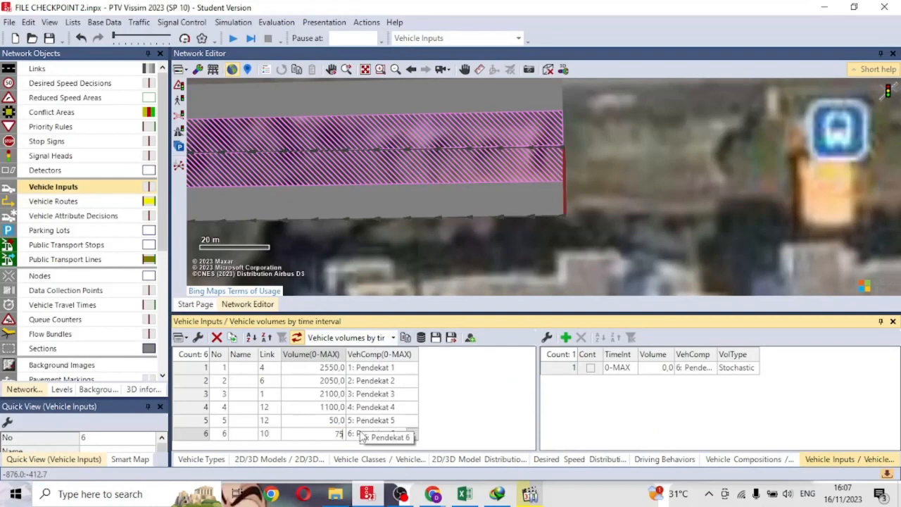
{"action": "left_click", "coordinate": [648, 223]}
{"action": "scroll", "coordinate": [648, 223], "scroll_direction": "down", "scroll_amount": 3}
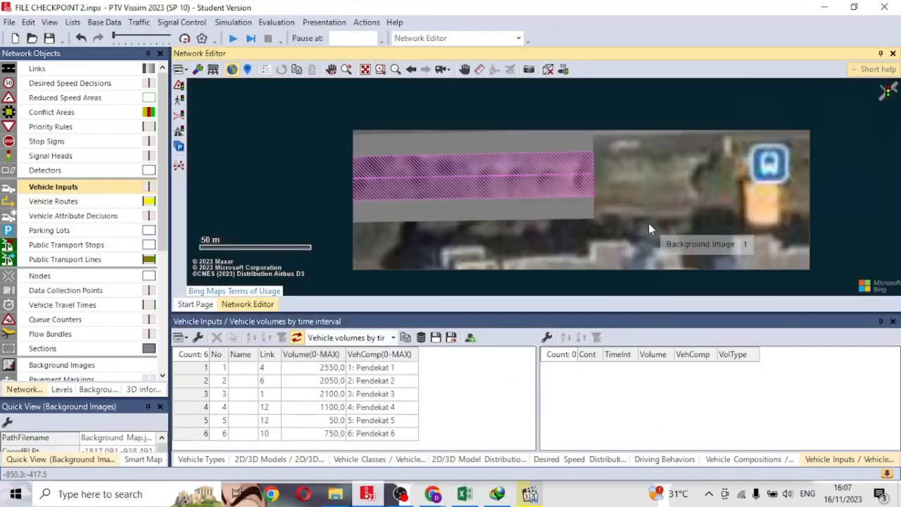
{"action": "left_click_drag", "start_coordinate": [484, 236], "coordinate": [642, 235]}
{"action": "scroll", "coordinate": [562, 222], "scroll_direction": "down", "scroll_amount": 1}
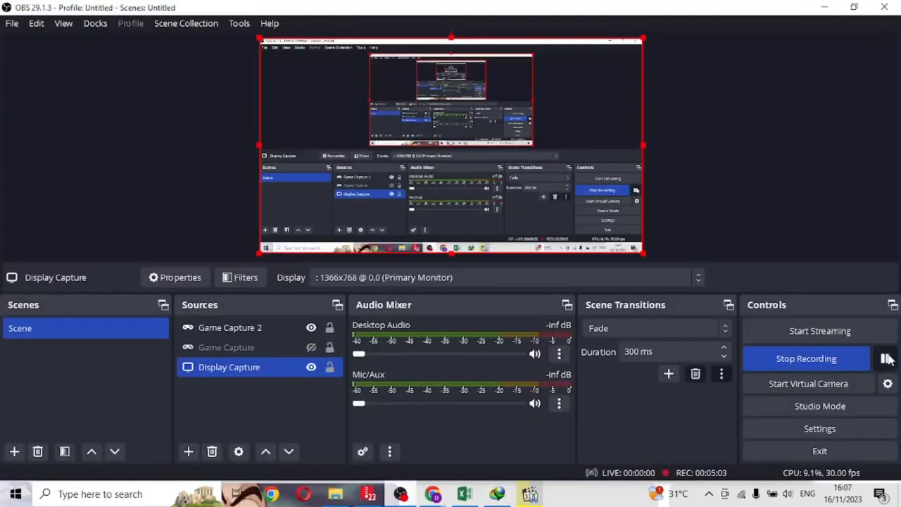
{"action": "left_click", "coordinate": [529, 494]}
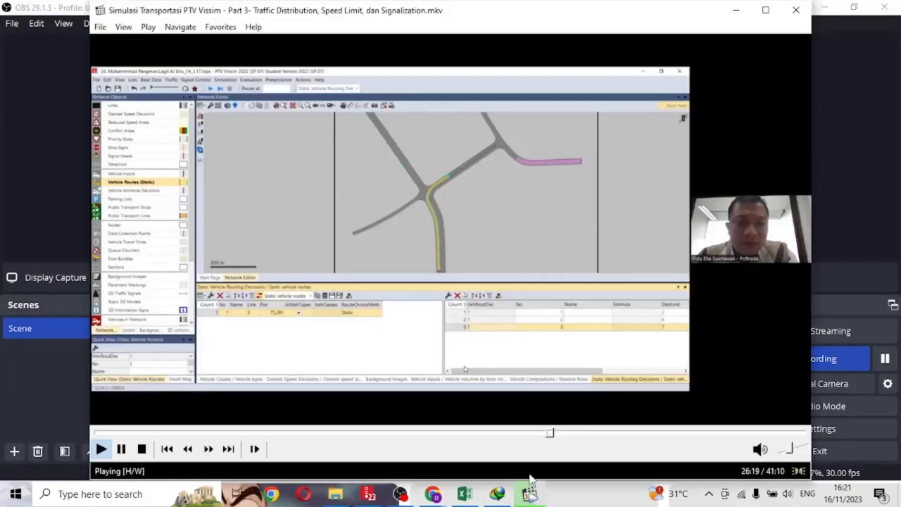
{"action": "left_click", "coordinate": [893, 378]}
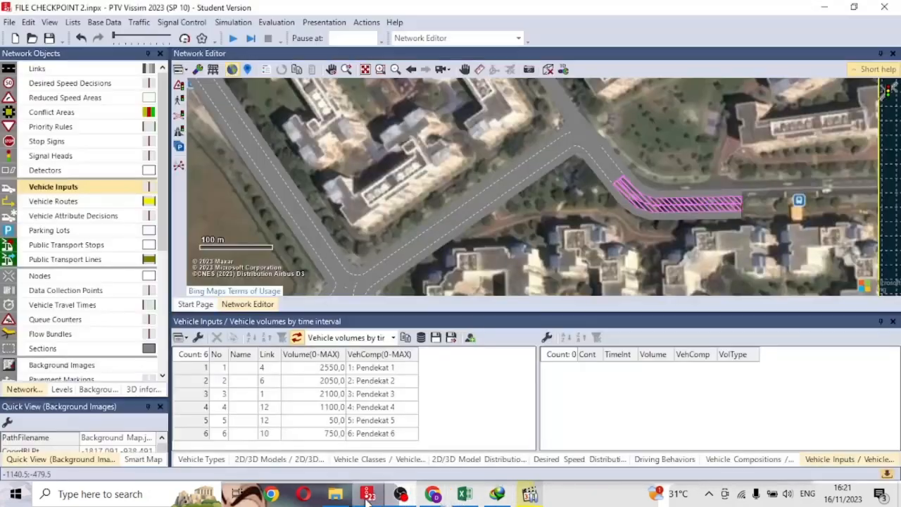
- Return to Vissim and place a static vehicle routing decision on link 4, near its start at the southern edge of the background map
{"action": "left_click", "coordinate": [368, 493]}
{"action": "left_click_drag", "start_coordinate": [429, 198], "coordinate": [483, 94]}
{"action": "left_click_drag", "start_coordinate": [460, 213], "coordinate": [493, 88]}
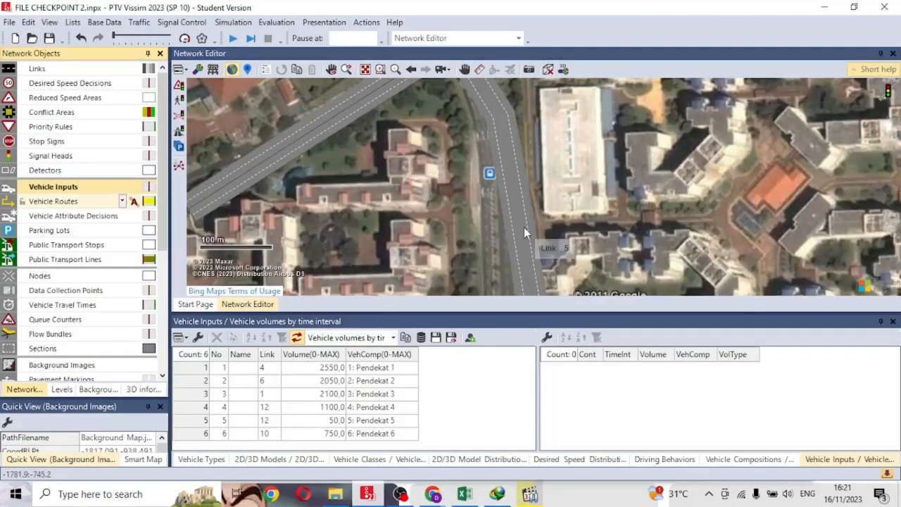
{"action": "left_click_drag", "start_coordinate": [463, 265], "coordinate": [422, 104]}
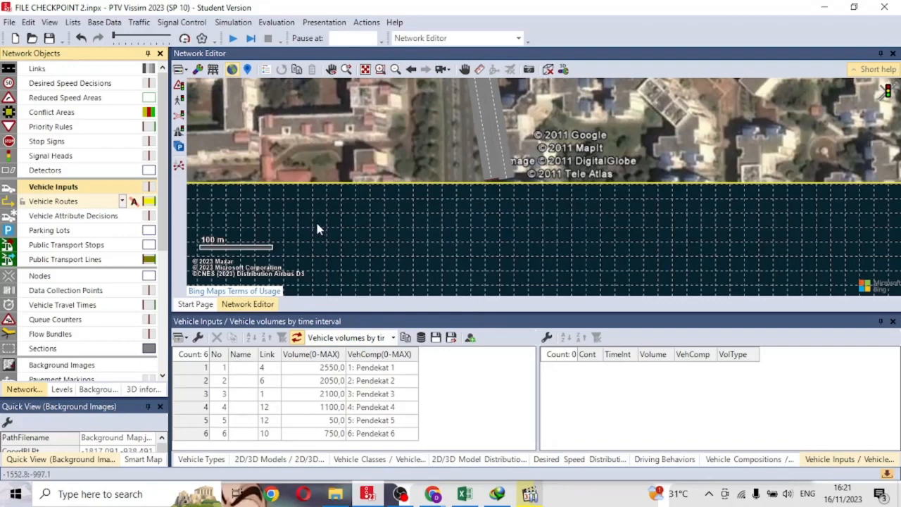
{"action": "left_click_drag", "start_coordinate": [386, 141], "coordinate": [415, 209]}
{"action": "scroll", "coordinate": [522, 242], "scroll_direction": "up", "scroll_amount": 3}
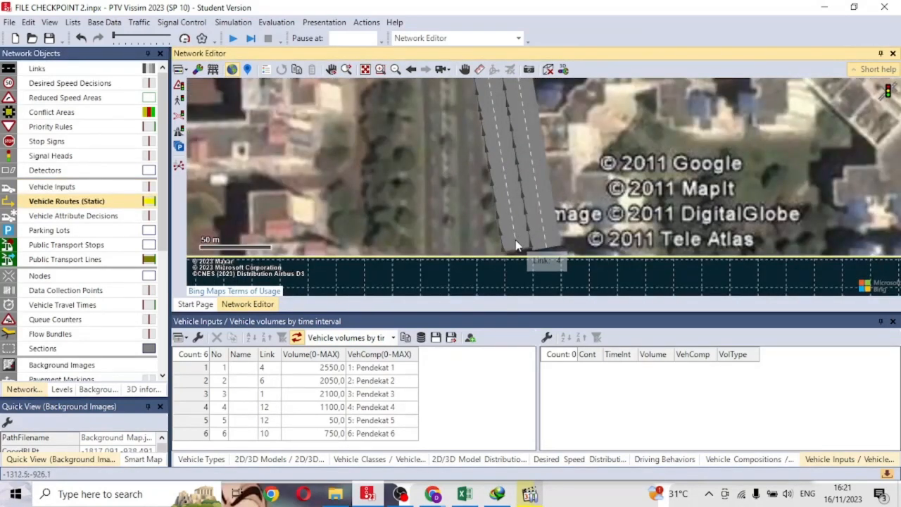
{"action": "right_click", "coordinate": [517, 245]}
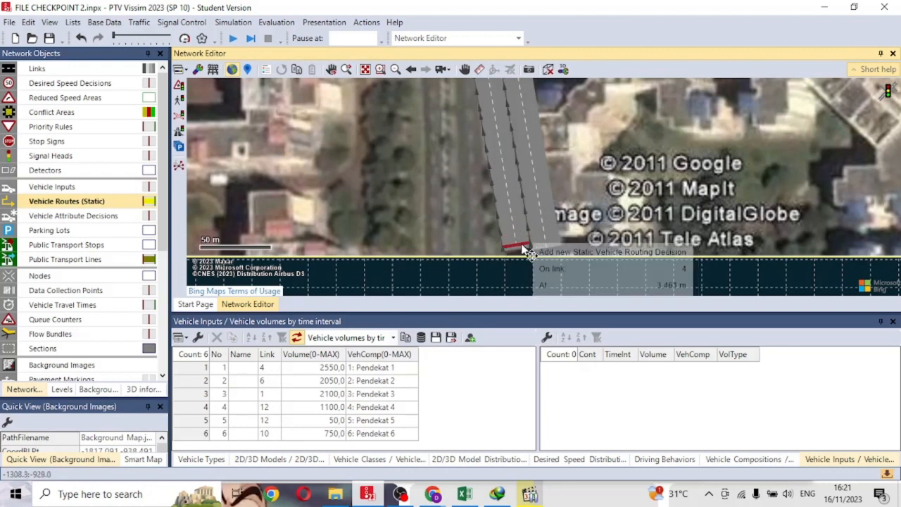
{"action": "right_click", "coordinate": [517, 241]}
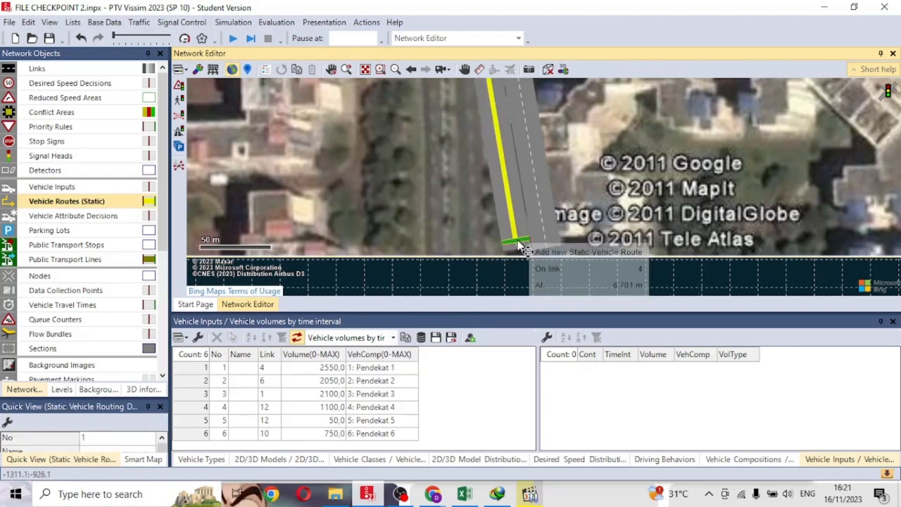
- Add a static route from the link 4 routing decision that turns left at the intersection and ends on the southwestern road
{"action": "left_click_drag", "start_coordinate": [437, 125], "coordinate": [470, 277]}
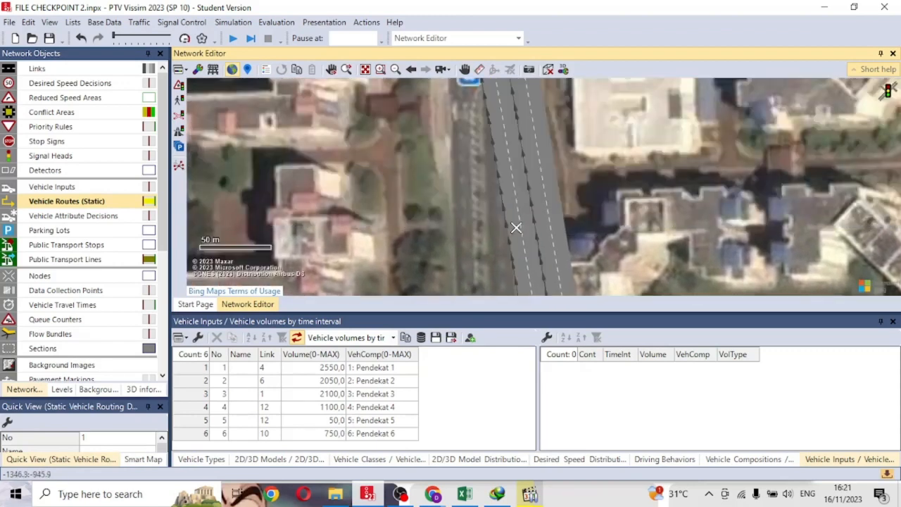
{"action": "scroll", "coordinate": [512, 214], "scroll_direction": "down", "scroll_amount": 5}
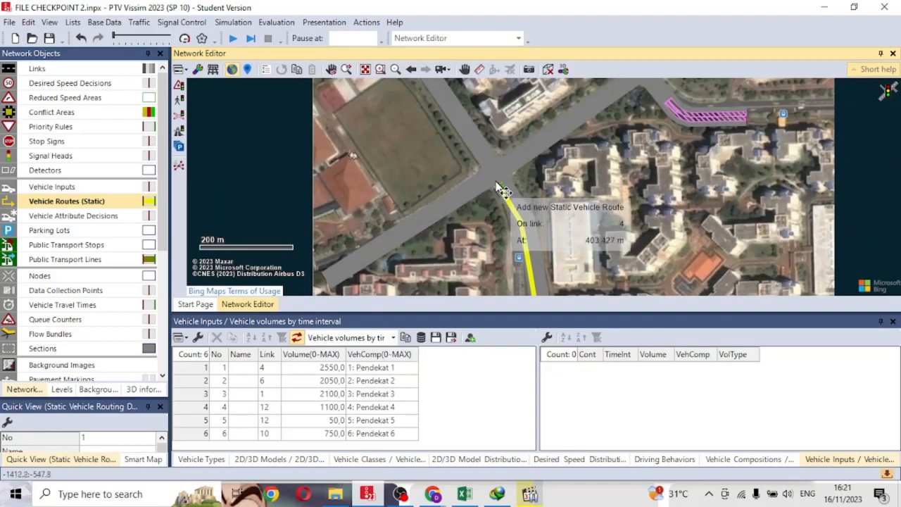
{"action": "left_click", "coordinate": [426, 234]}
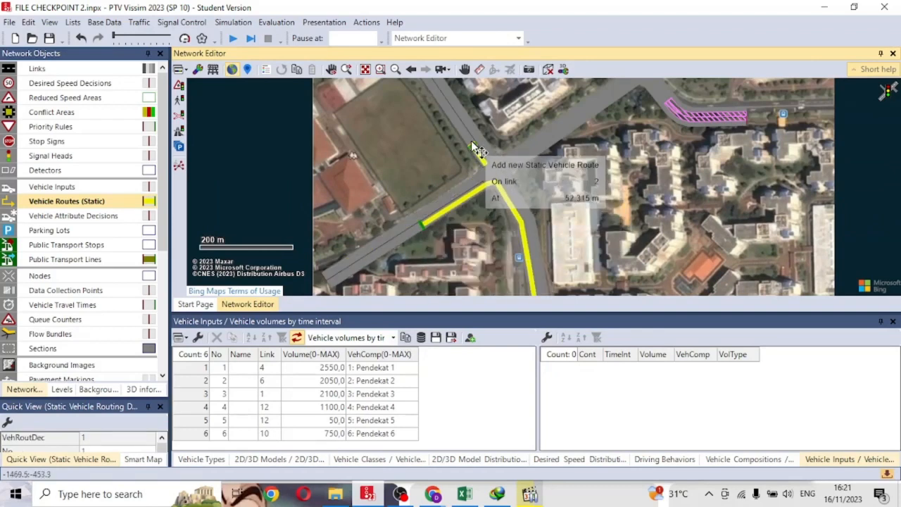
- Add two more static routes from the link 4 routing decision: straight ahead onto link 2 and right onto link 7 on the northeastern road
{"action": "left_click", "coordinate": [448, 108]}
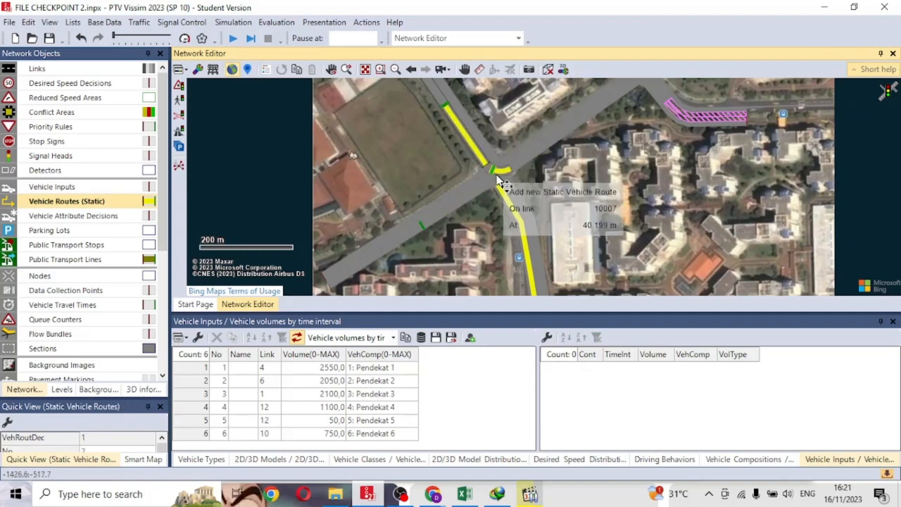
{"action": "left_click", "coordinate": [568, 126]}
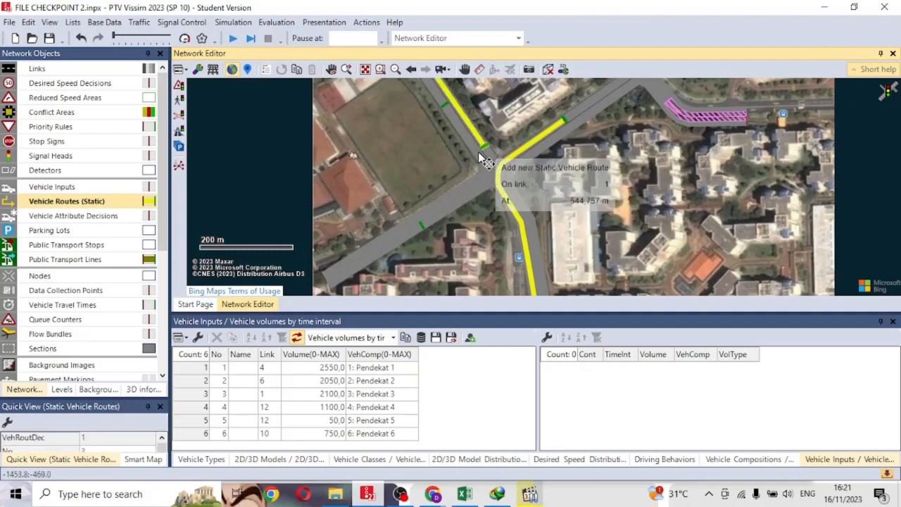
{"action": "left_click_drag", "start_coordinate": [606, 212], "coordinate": [606, 224]}
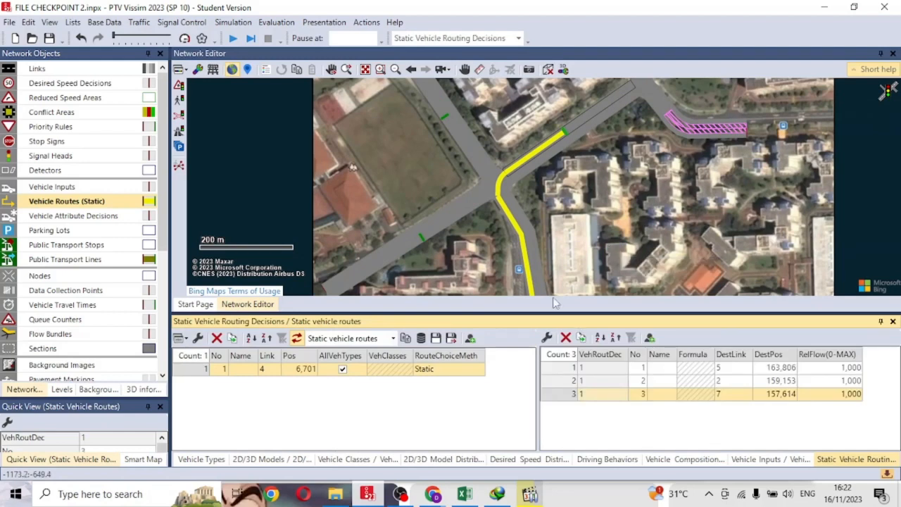
- Show the list of static vehicle routing decisions together with their static vehicle routes
{"action": "left_click_drag", "start_coordinate": [496, 199], "coordinate": [539, 311]}
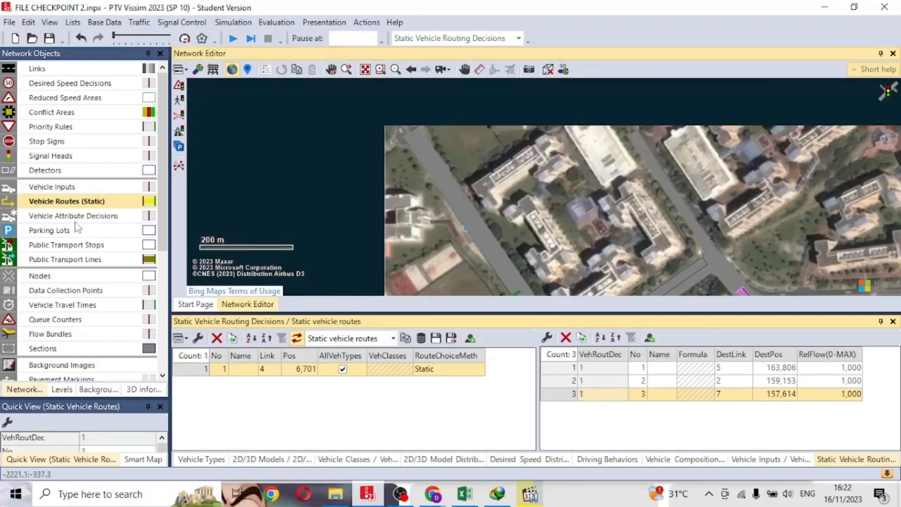
{"action": "right_click", "coordinate": [91, 203]}
{"action": "mouse_move", "coordinate": [99, 213]}
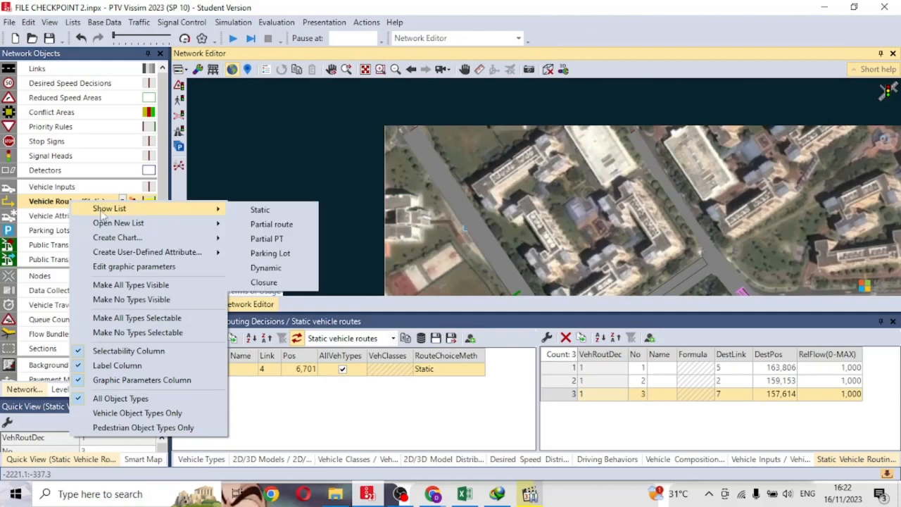
{"action": "left_click", "coordinate": [269, 210]}
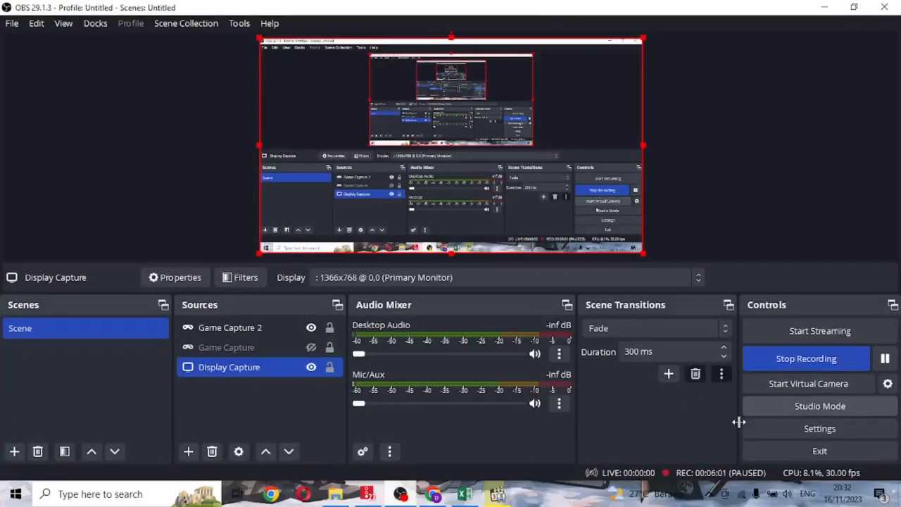
- Switch back to Vissim and highlight each of link 4's three static routes to identify which turning movement it represents
{"action": "left_click", "coordinate": [372, 495]}
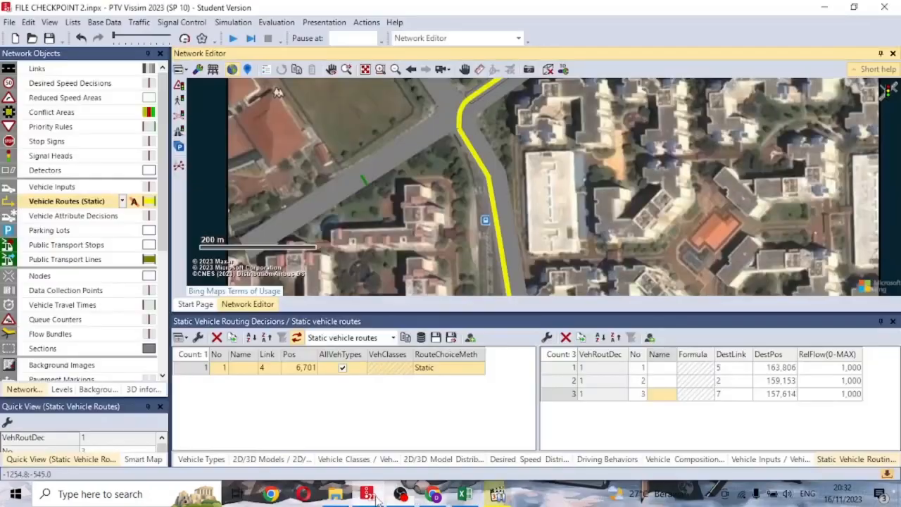
{"action": "left_click_drag", "start_coordinate": [582, 187], "coordinate": [590, 247]}
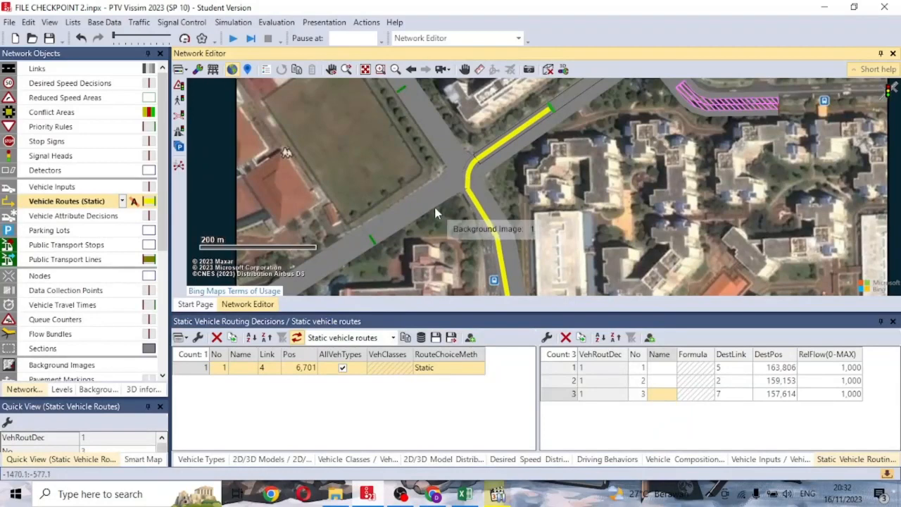
{"action": "left_click", "coordinate": [658, 368]}
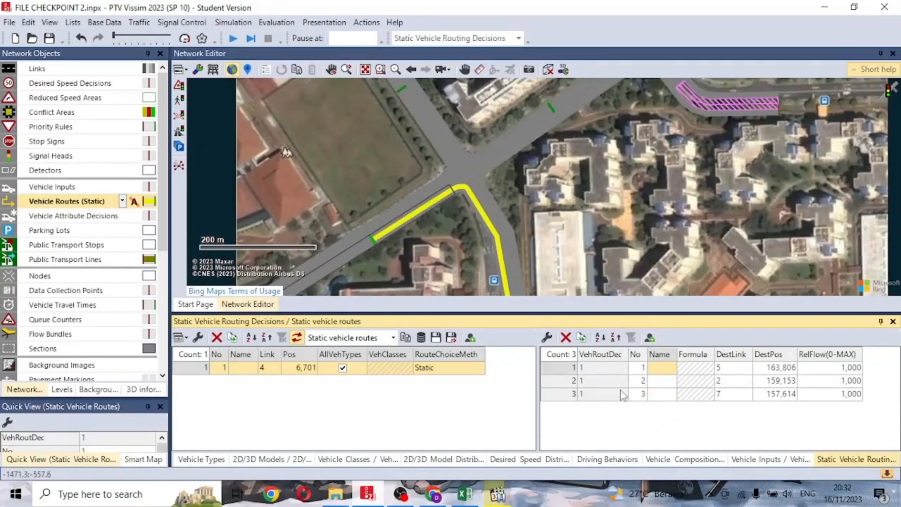
{"action": "left_click", "coordinate": [660, 382]}
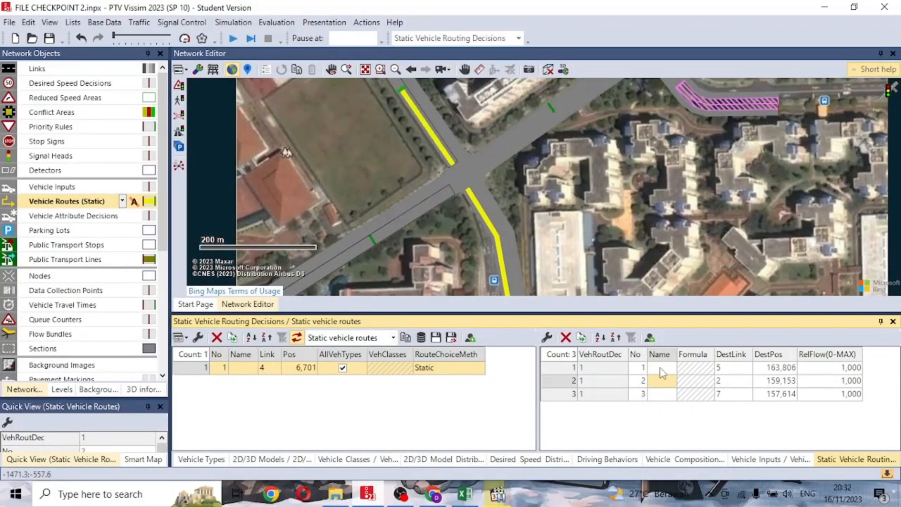
{"action": "left_click", "coordinate": [659, 394]}
{"action": "left_click", "coordinate": [660, 371]}
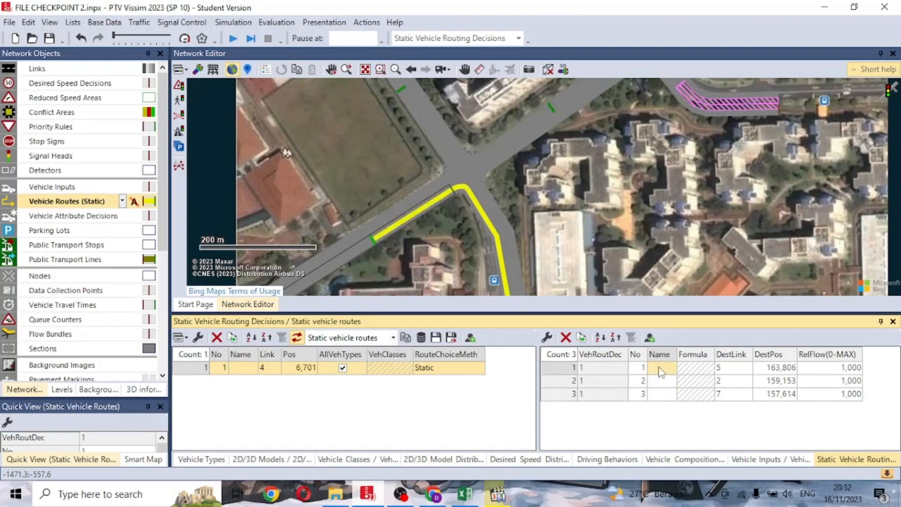
- Check the left-turn volume in Signal Control.xlsx in Excel and set route 1's relative flow to 870 in Vissim
{"action": "left_click", "coordinate": [464, 494]}
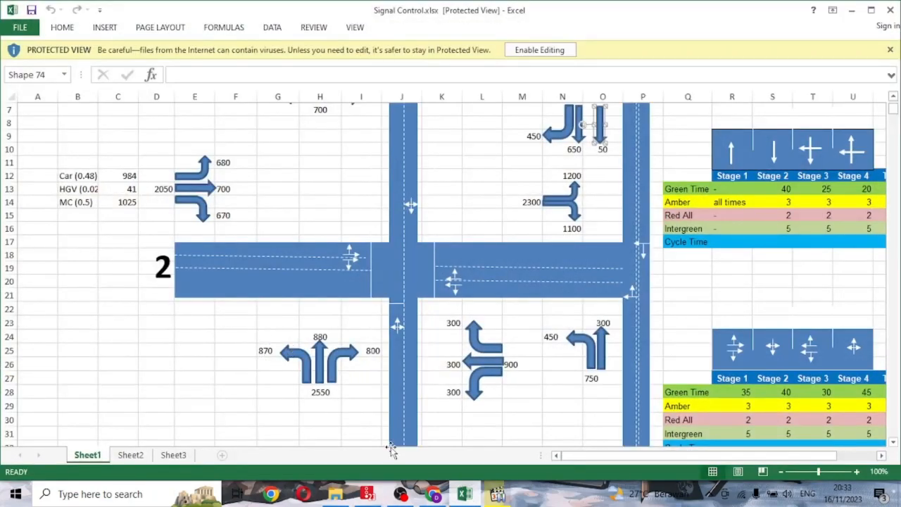
{"action": "left_click", "coordinate": [464, 494]}
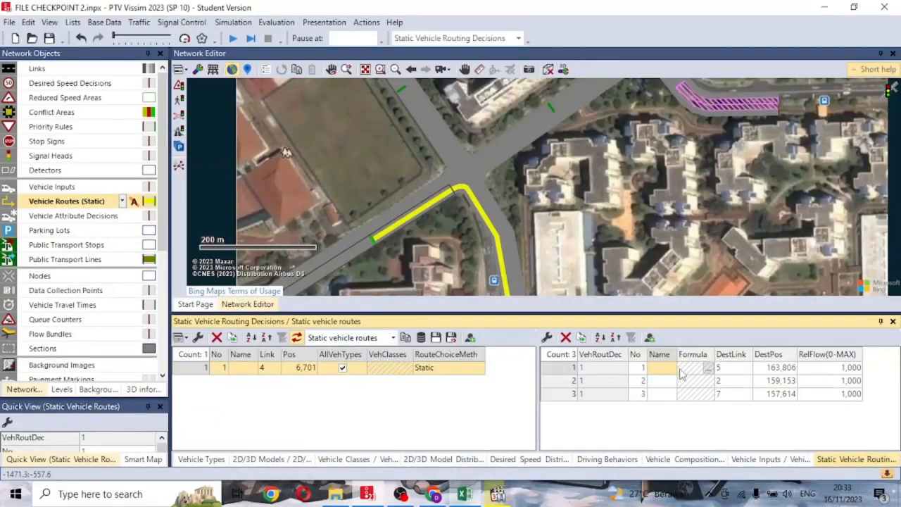
{"action": "double_click", "coordinate": [829, 366]}
{"action": "type", "text": "870"}
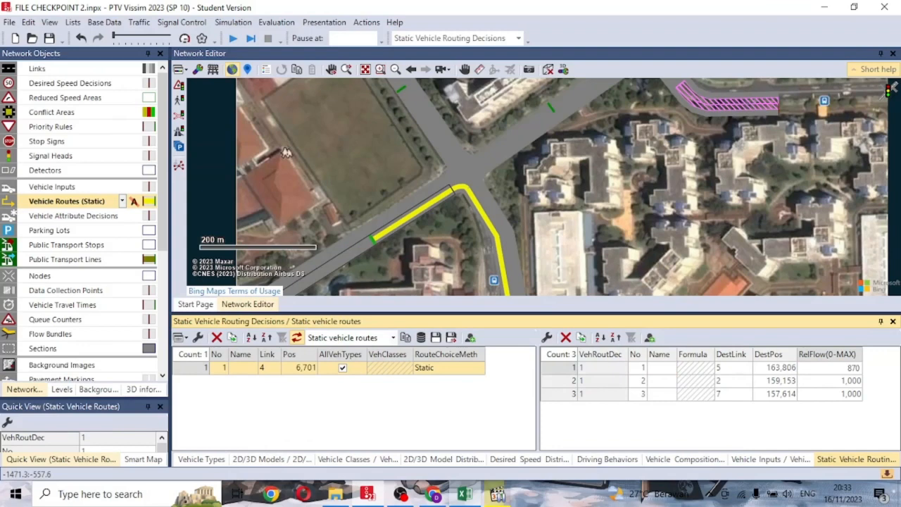
{"action": "key", "text": "Return"}
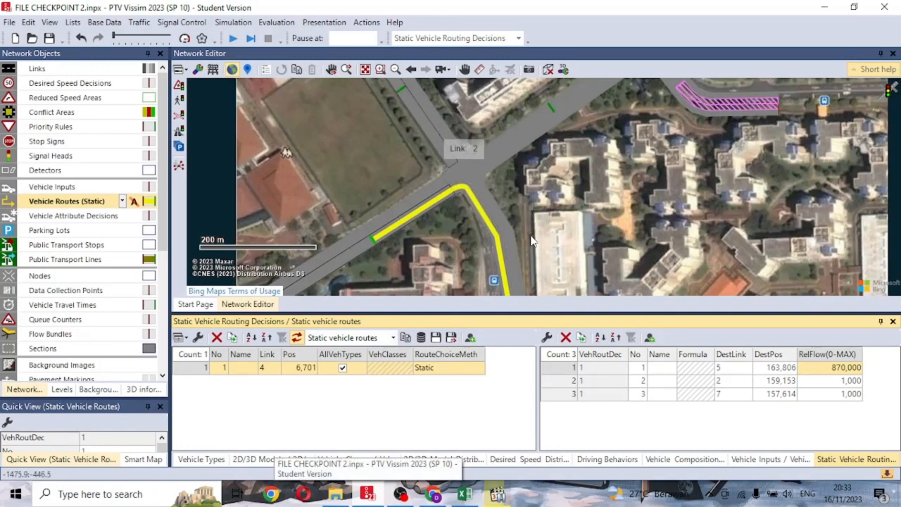
- Check the straight-ahead volume in Signal Control.xlsx in Excel and set route 2's relative flow to 880 in Vissim
{"action": "left_click", "coordinate": [837, 380]}
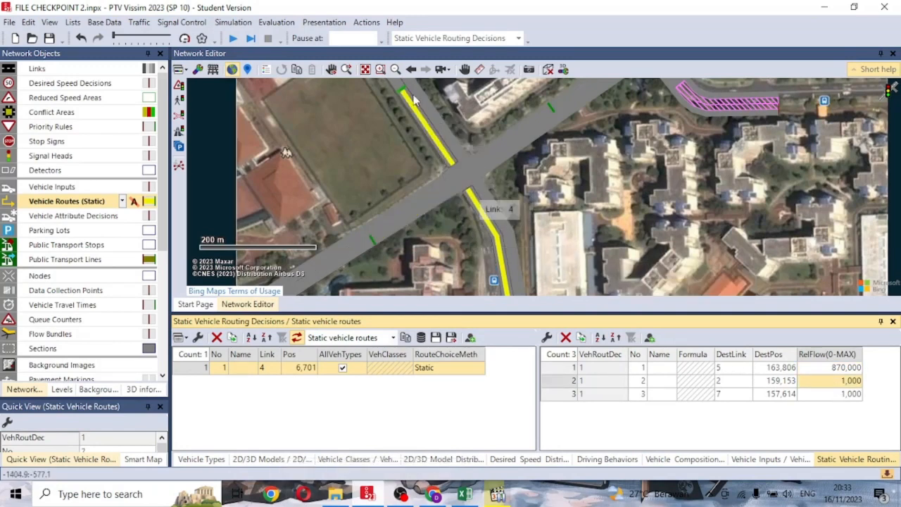
{"action": "left_click", "coordinate": [464, 493]}
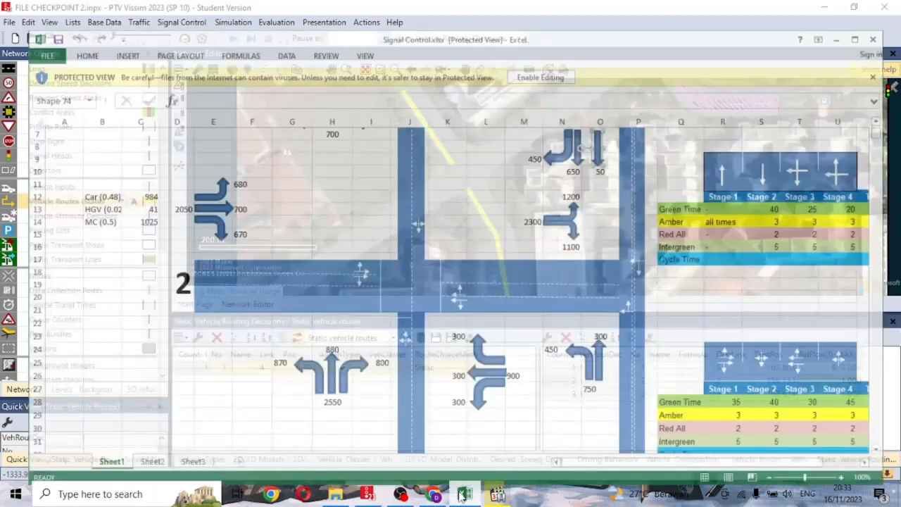
{"action": "left_click", "coordinate": [497, 493]}
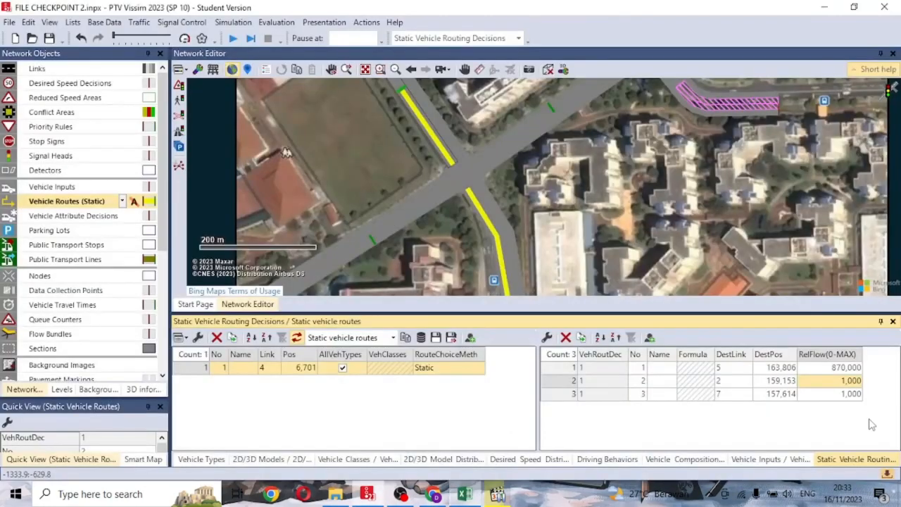
{"action": "type", "text": "880"}
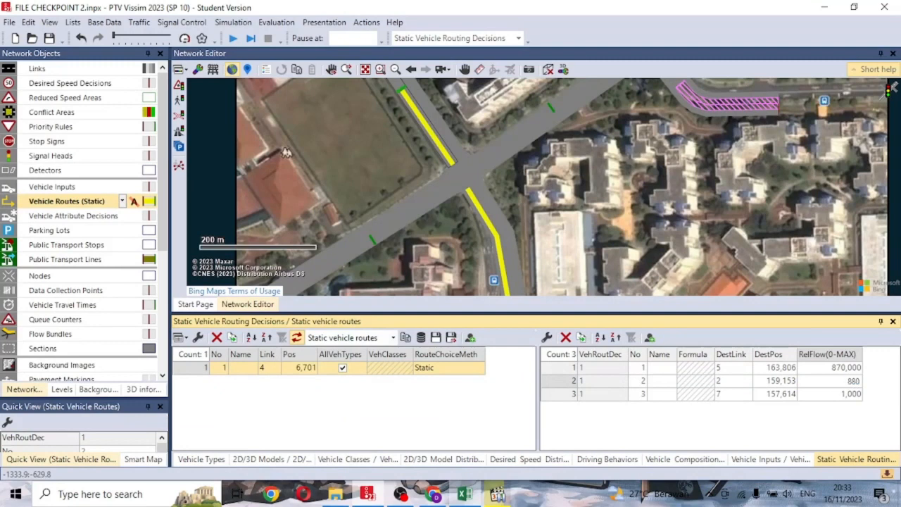
- Set the relative flow of route 3, the right turn to link 7, to 880 and deselect the route
{"action": "left_click", "coordinate": [853, 394]}
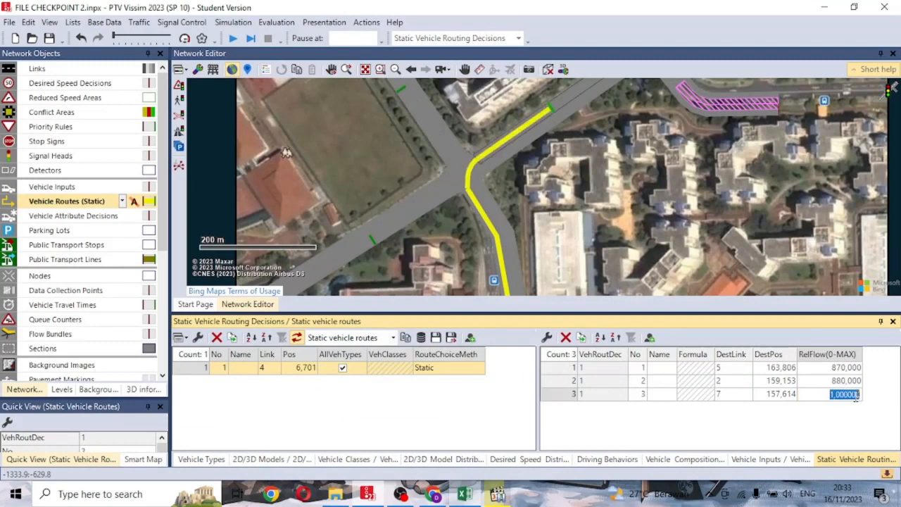
{"action": "type", "text": "880"}
{"action": "left_click", "coordinate": [662, 246]}
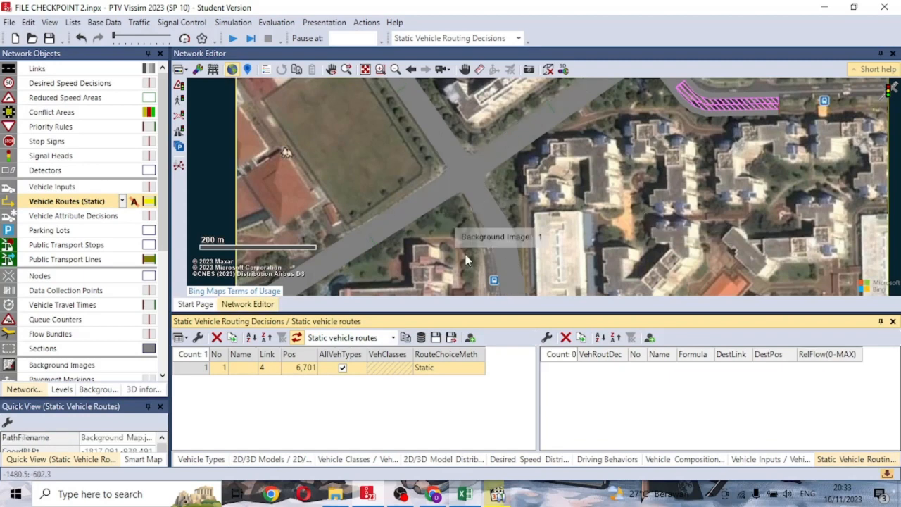
- Undo the last edit to route 1 - 2 in the static vehicle routes list and select the routing decision on link 4
{"action": "left_click", "coordinate": [507, 267]}
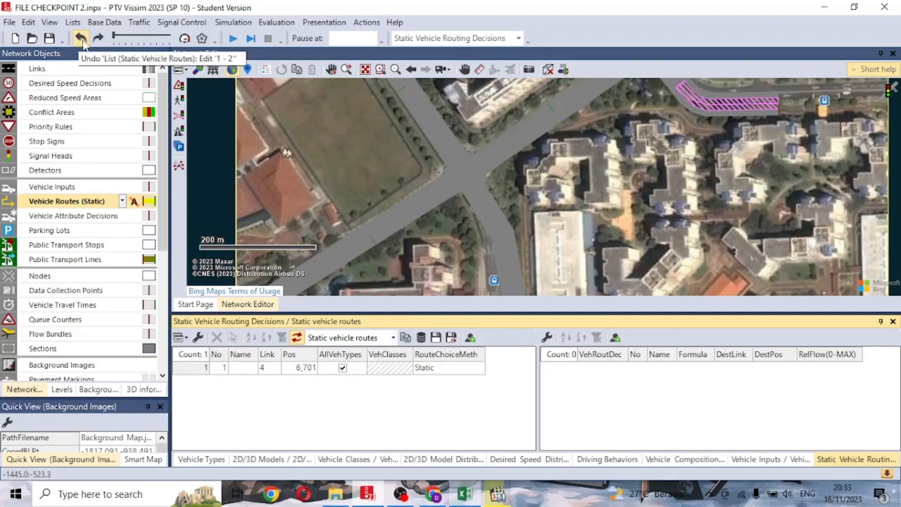
{"action": "left_click", "coordinate": [81, 39]}
{"action": "left_click", "coordinate": [271, 371]}
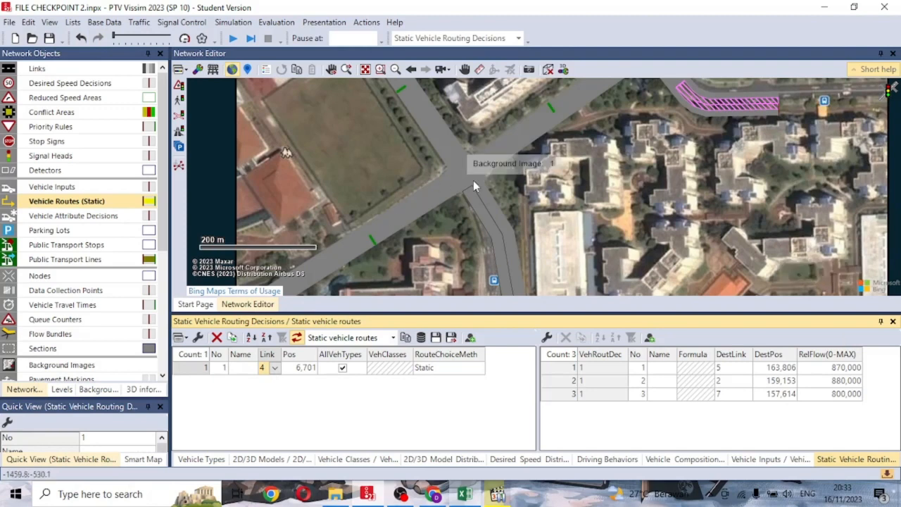
{"action": "left_click", "coordinate": [252, 371]}
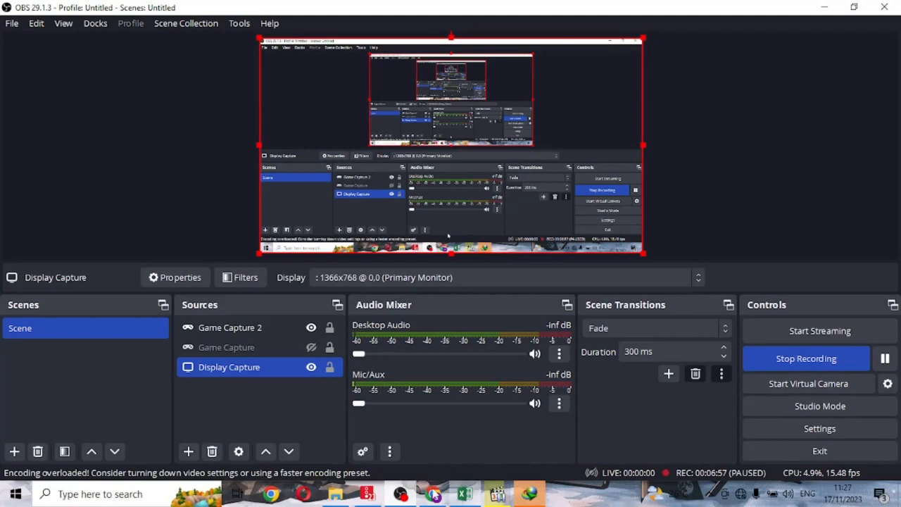
- Switch from the recording software to the PTV Vissim network
{"action": "left_click", "coordinate": [367, 494]}
{"action": "left_click_drag", "start_coordinate": [575, 210], "coordinate": [658, 365]}
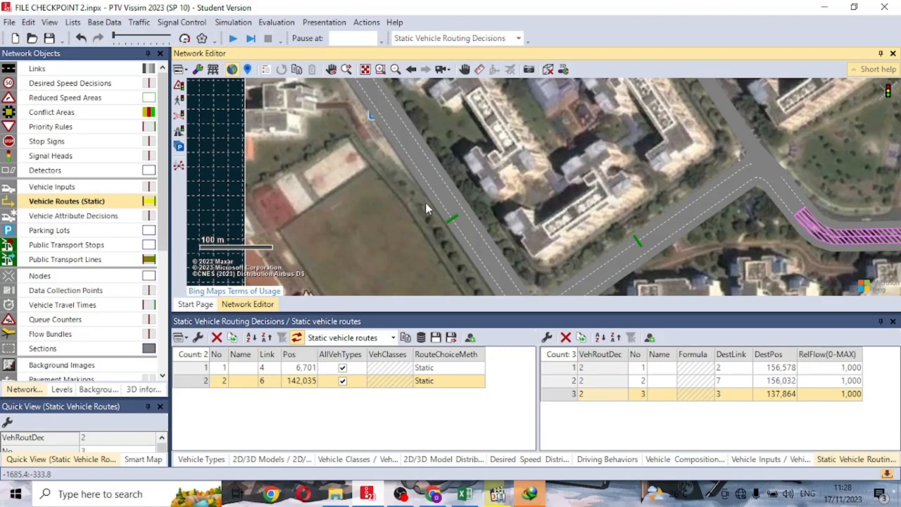
{"action": "left_click_drag", "start_coordinate": [425, 202], "coordinate": [589, 270]}
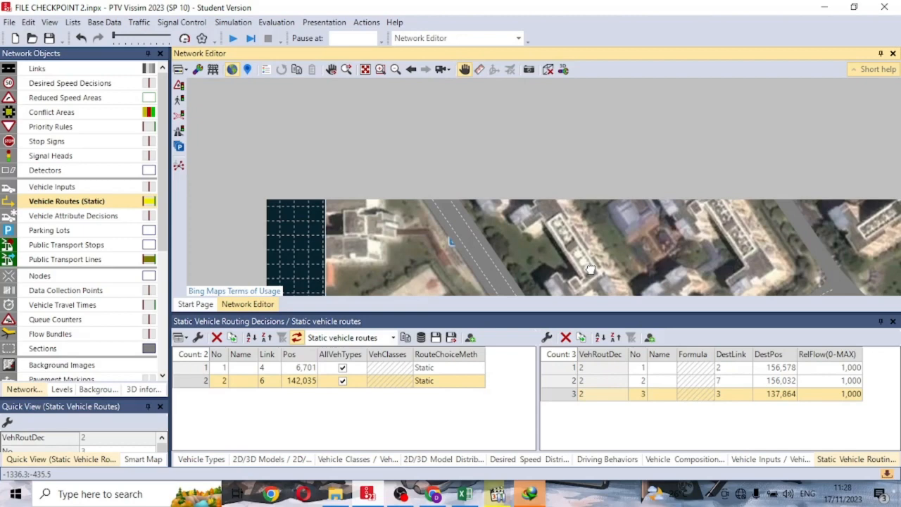
{"action": "scroll", "coordinate": [590, 270], "scroll_direction": "down", "scroll_amount": 5}
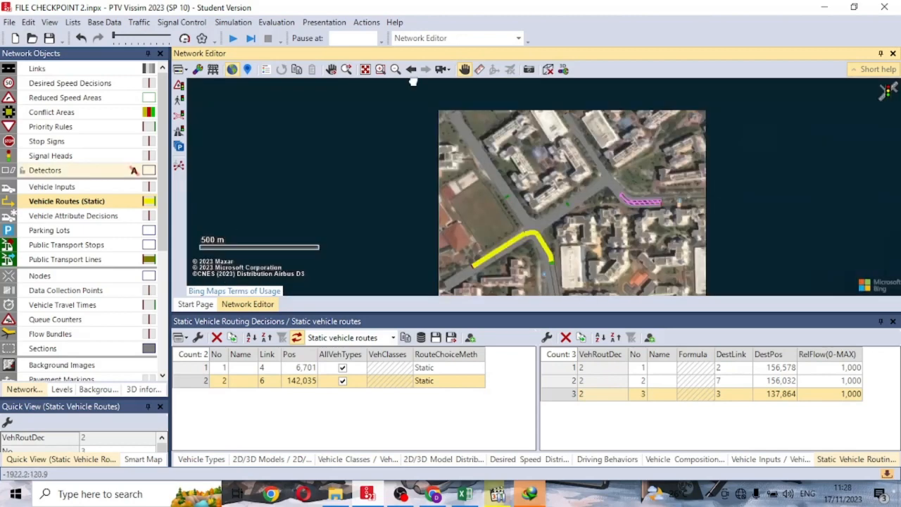
- Try to add a static vehicle routing decision at about 157 m on link 1 with routes to links 5 and 3
{"action": "left_click", "coordinate": [479, 146]}
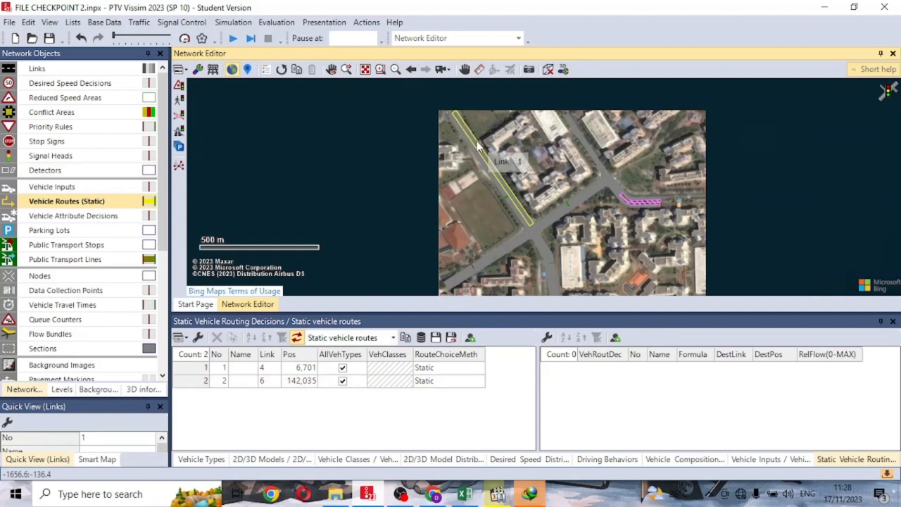
{"action": "right_click", "coordinate": [477, 145]}
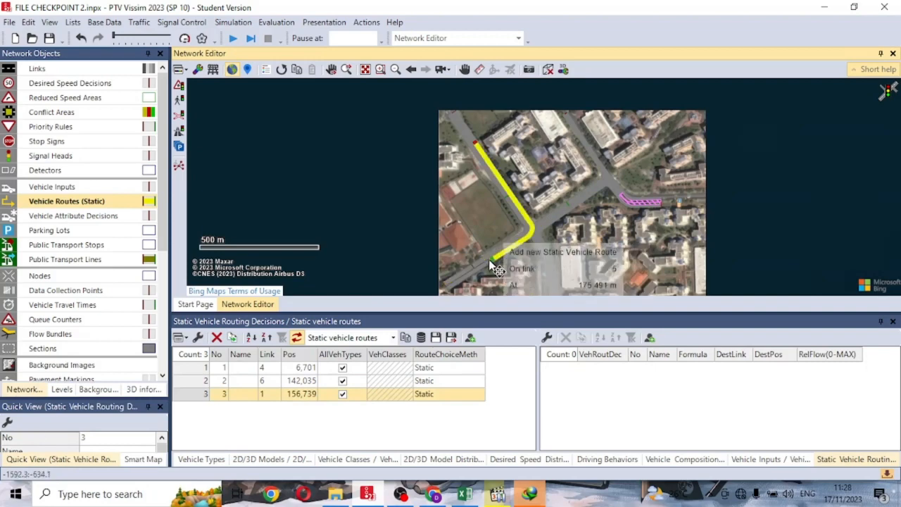
{"action": "left_click", "coordinate": [544, 255]}
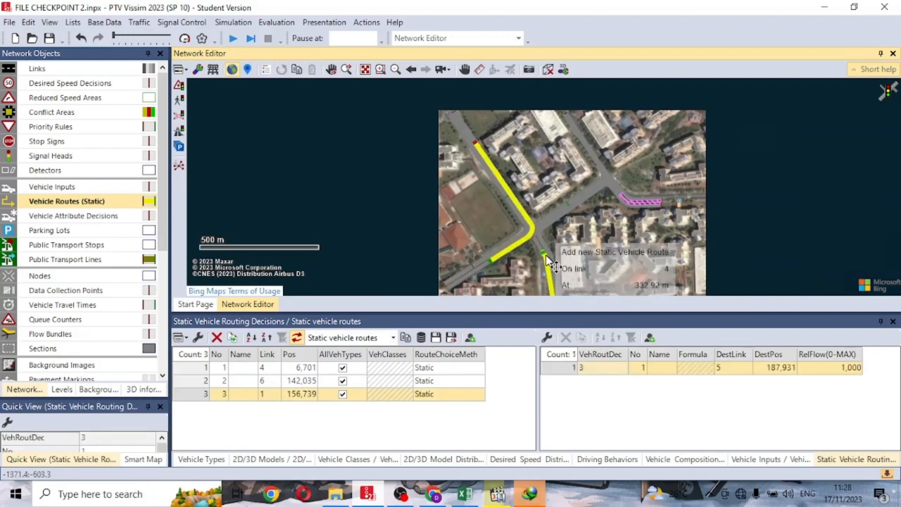
{"action": "left_click", "coordinate": [548, 231]}
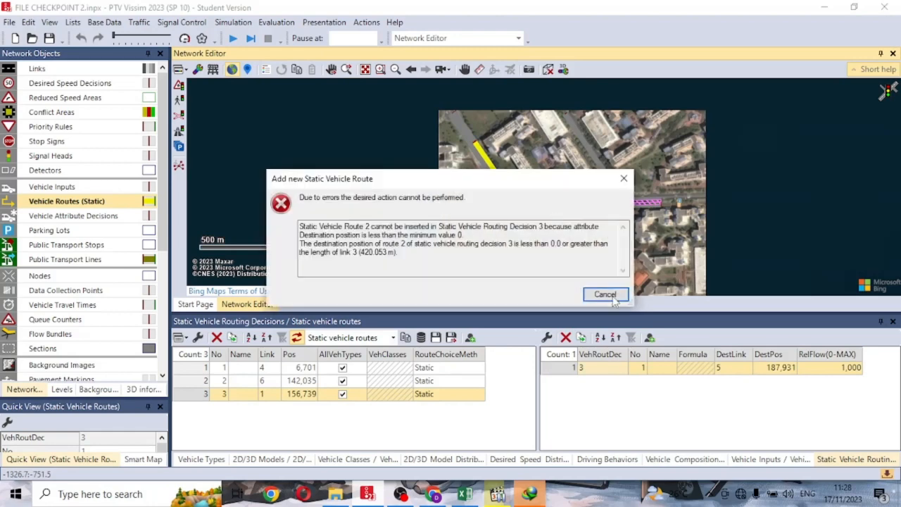
{"action": "left_click", "coordinate": [605, 295]}
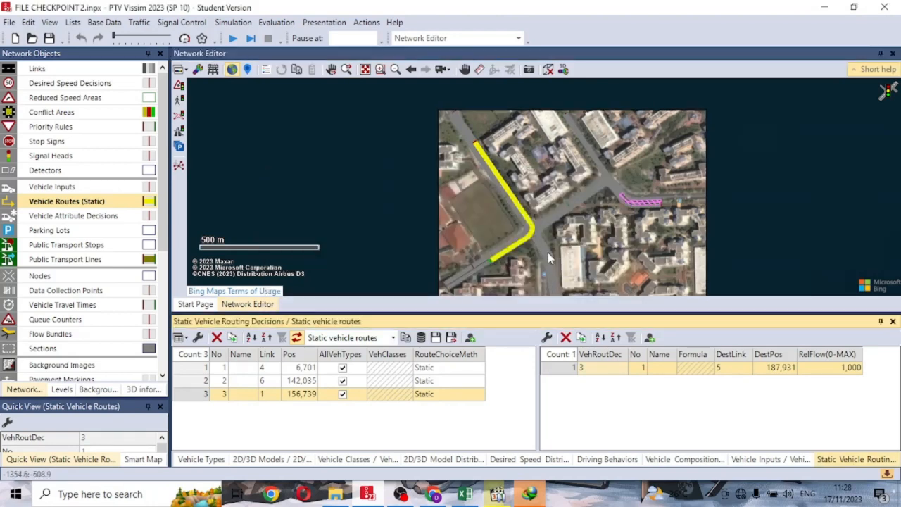
- Remove the route to link 5 and delete its static vehicle routing decision on link 1
{"action": "scroll", "coordinate": [546, 244], "scroll_direction": "up", "scroll_amount": 2}
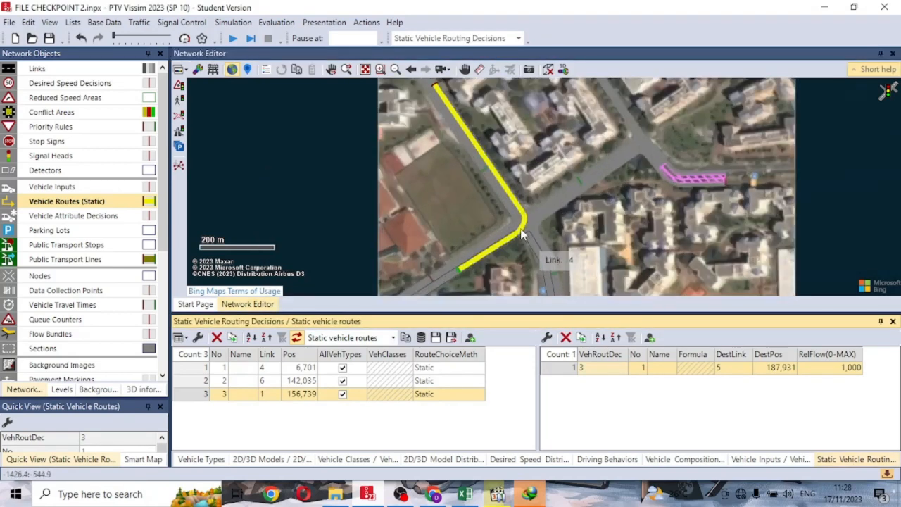
{"action": "left_click", "coordinate": [437, 87]}
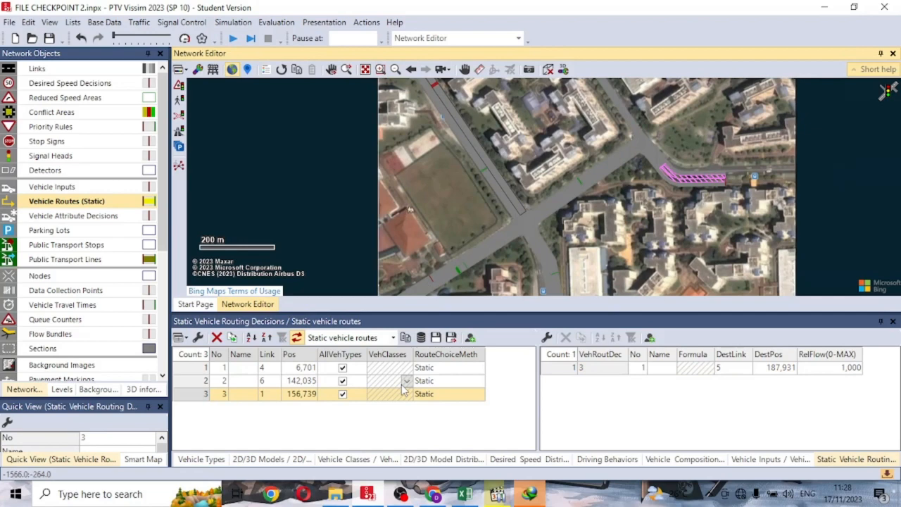
{"action": "key", "text": "ctrl+z"}
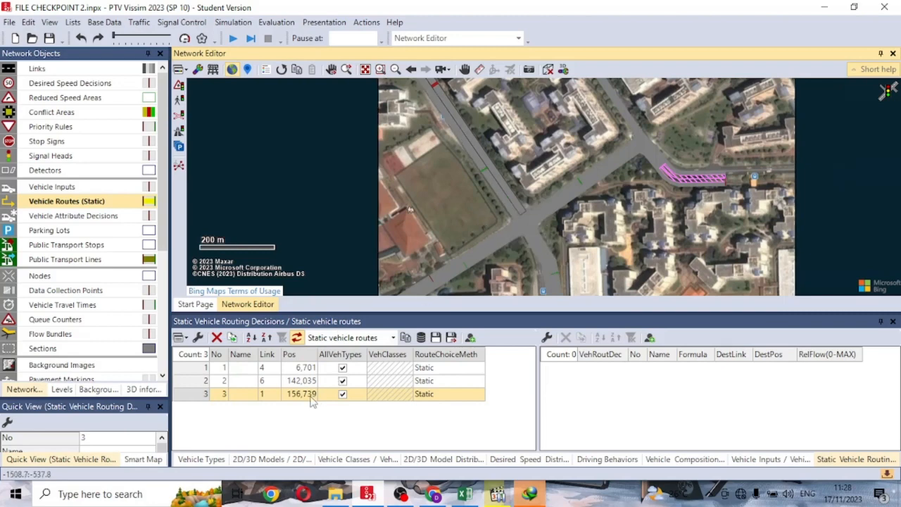
{"action": "key", "text": "Delete"}
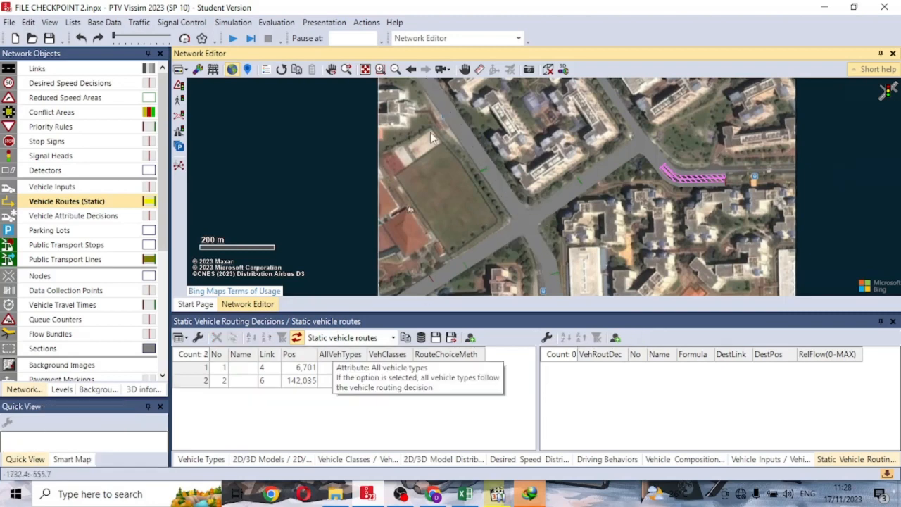
- Add a routing decision at about 183 m on link 1 with routes to link 5 (about 126 m), link 3 (about 60 m) and link 7 (about 114 m)
{"action": "right_click", "coordinate": [431, 95]}
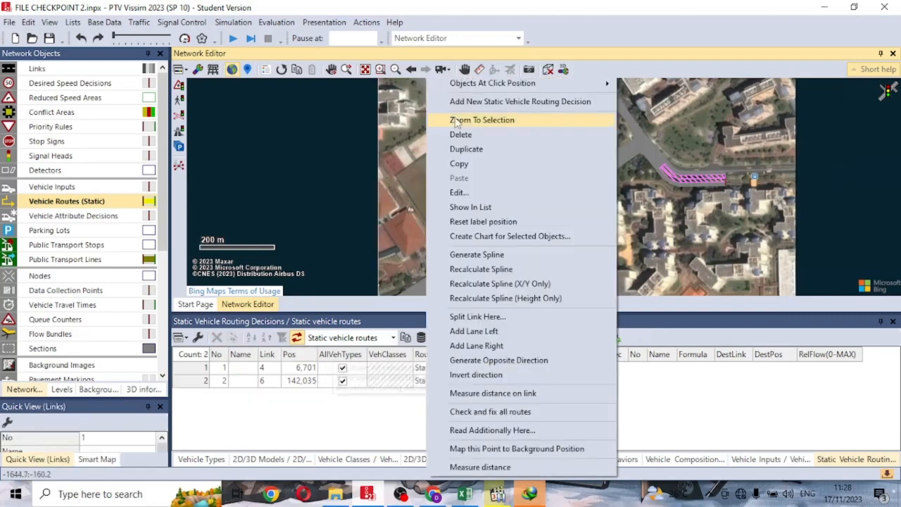
{"action": "left_click", "coordinate": [482, 106]}
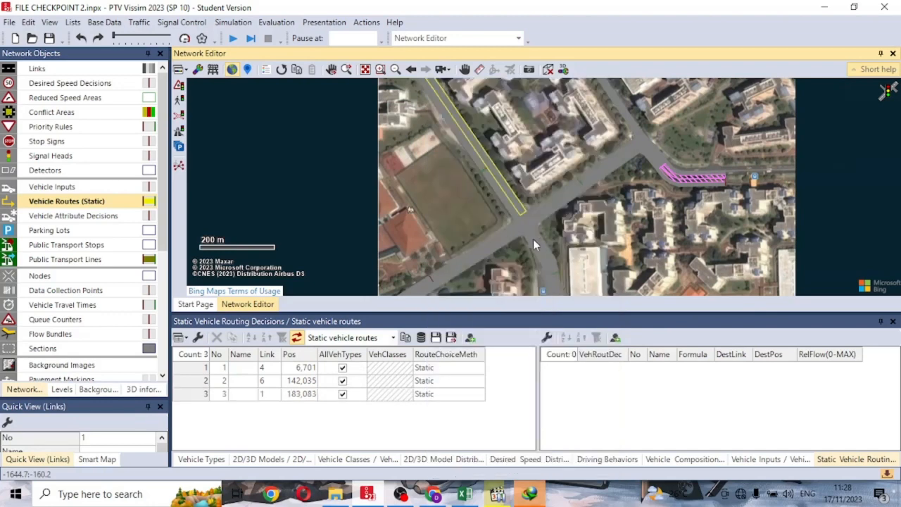
{"action": "left_click", "coordinate": [484, 259]}
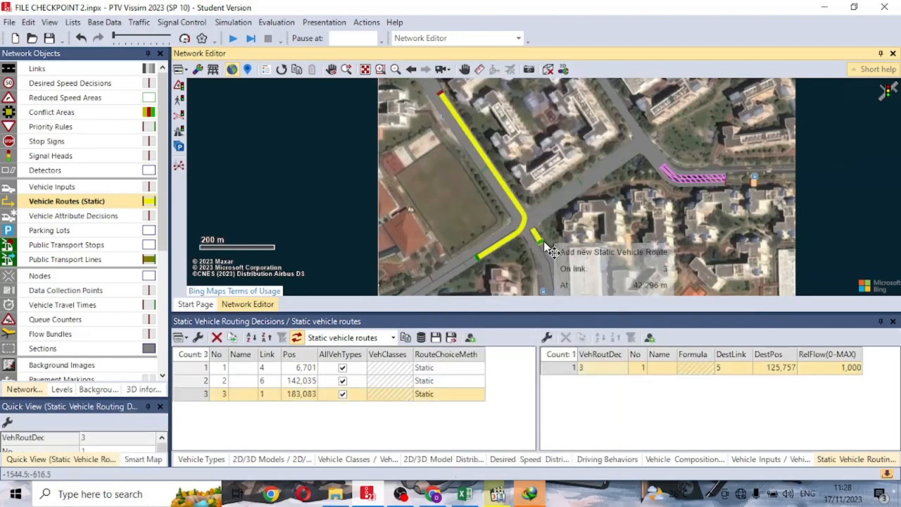
{"action": "left_click", "coordinate": [543, 251]}
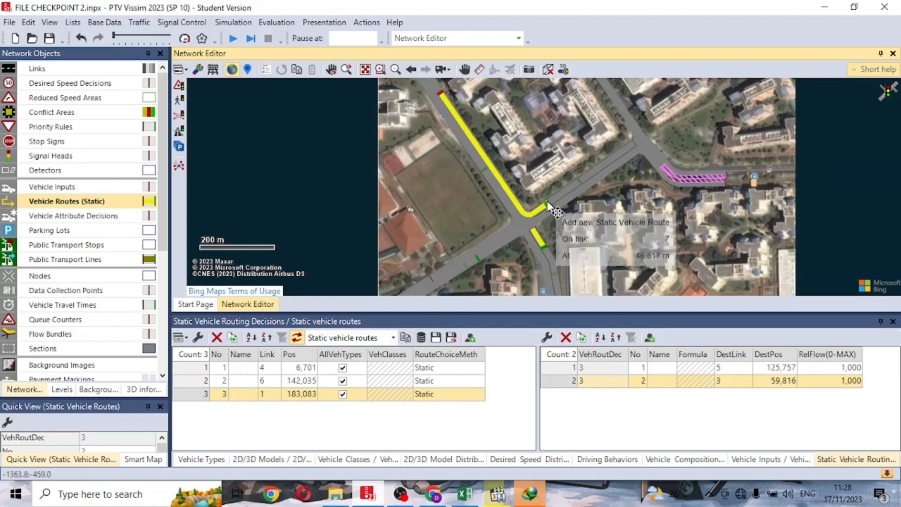
{"action": "left_click", "coordinate": [566, 191]}
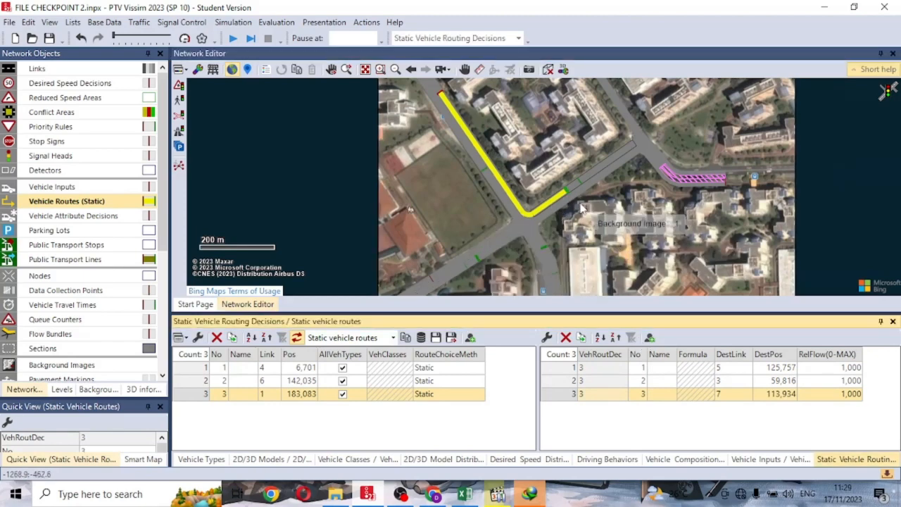
- Add a static vehicle routing decision at about 185 m on link 8
{"action": "scroll", "coordinate": [577, 199], "scroll_direction": "up", "scroll_amount": 1}
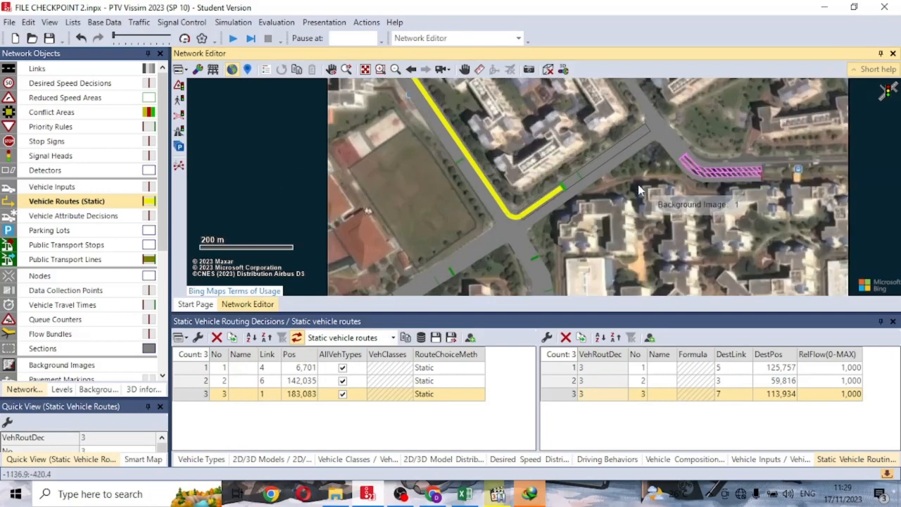
{"action": "left_click_drag", "start_coordinate": [638, 186], "coordinate": [592, 212]}
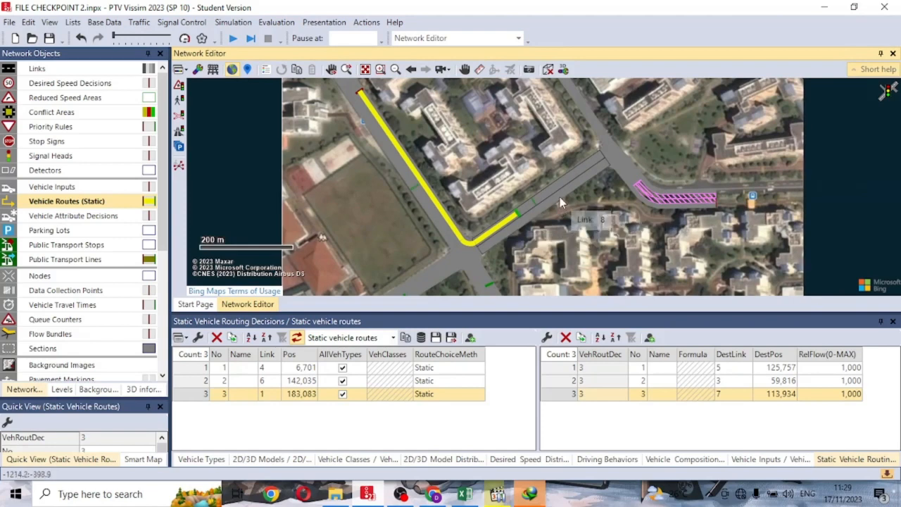
{"action": "left_click", "coordinate": [535, 200]}
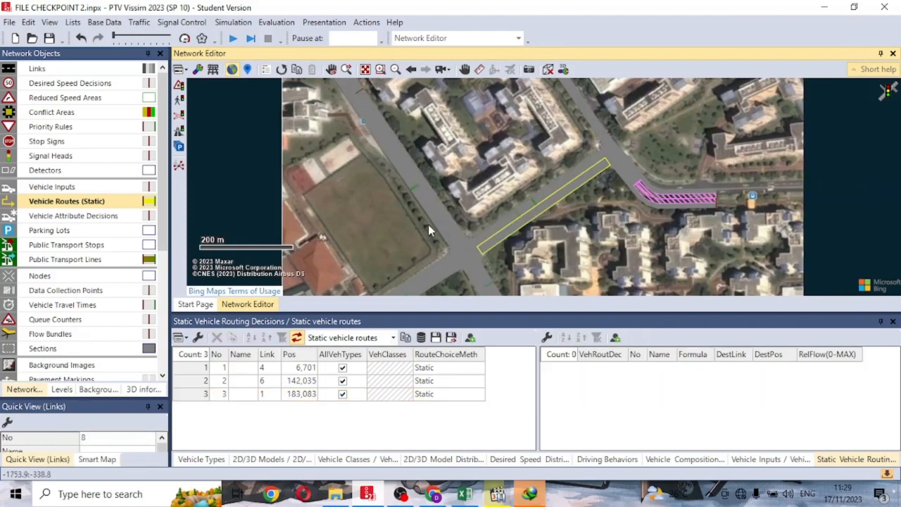
{"action": "right_click", "coordinate": [540, 215]}
{"action": "left_click", "coordinate": [584, 104]}
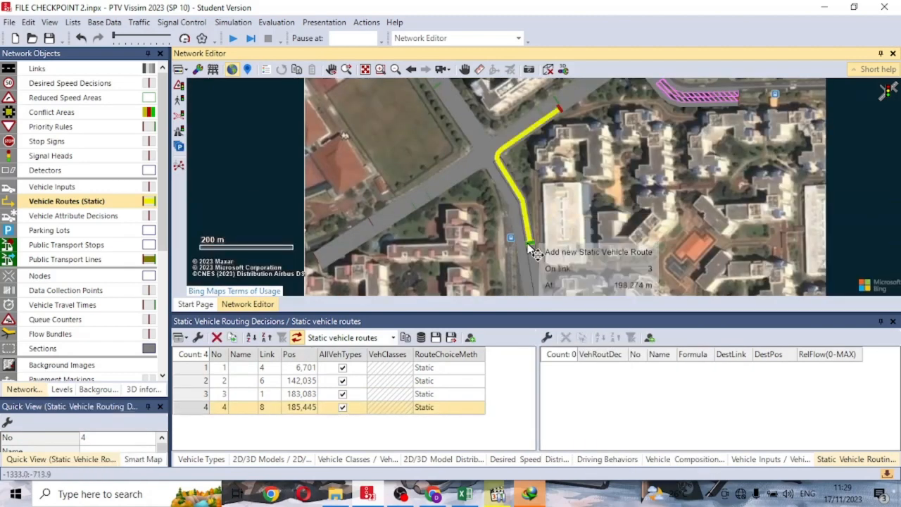
- Add routes from the link 8 decision to link 3 at about 153 m and link 6 at about 227 m
{"action": "scroll", "coordinate": [535, 211], "scroll_direction": "up", "scroll_amount": 2}
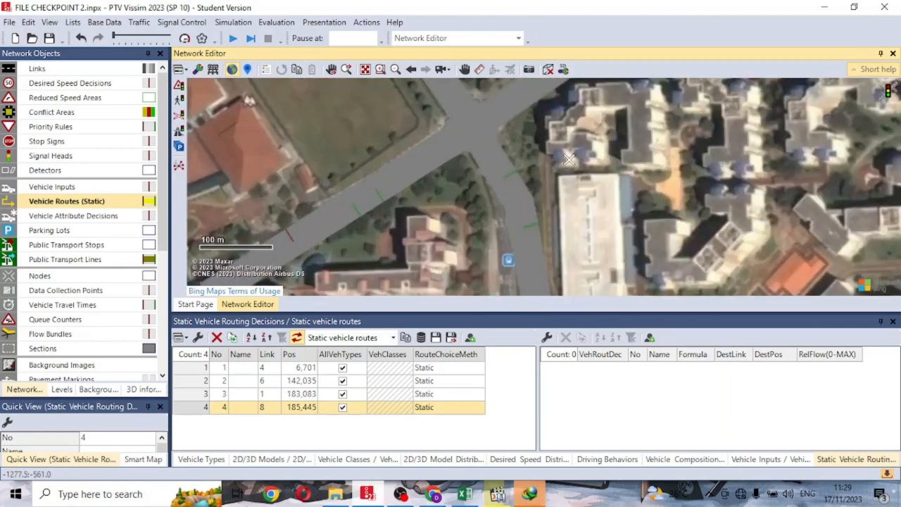
{"action": "scroll", "coordinate": [549, 179], "scroll_direction": "up", "scroll_amount": 1}
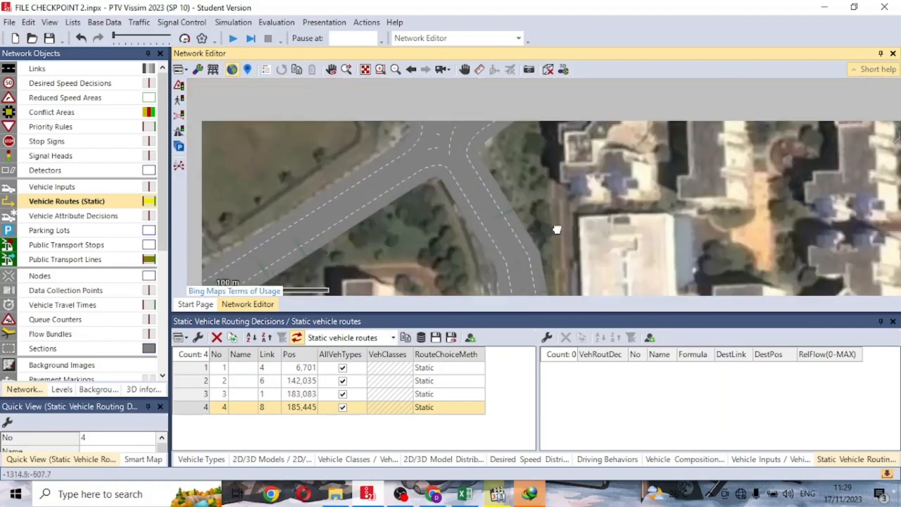
{"action": "scroll", "coordinate": [552, 218], "scroll_direction": "down", "scroll_amount": 1}
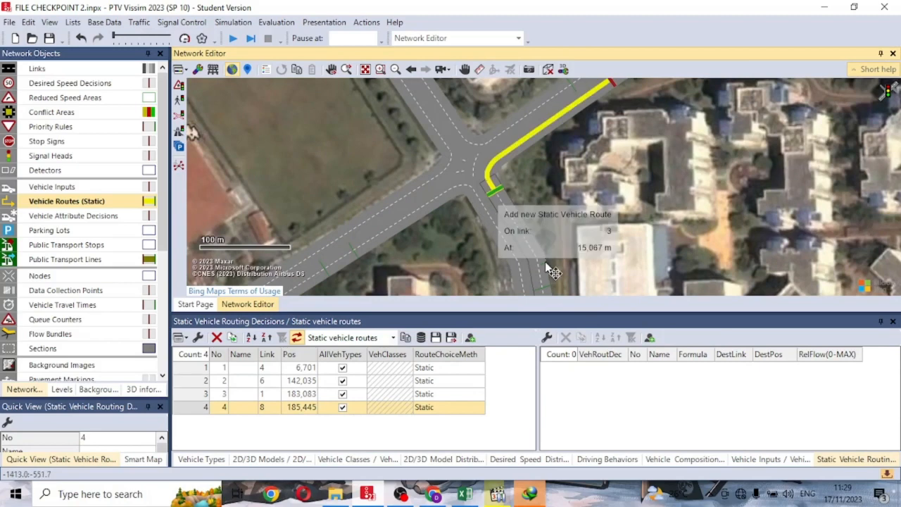
{"action": "left_click_drag", "start_coordinate": [540, 270], "coordinate": [538, 244]}
{"action": "scroll", "coordinate": [524, 193], "scroll_direction": "down", "scroll_amount": 1}
{"action": "left_click_drag", "start_coordinate": [529, 203], "coordinate": [480, 210]}
{"action": "scroll", "coordinate": [492, 209], "scroll_direction": "down", "scroll_amount": 1}
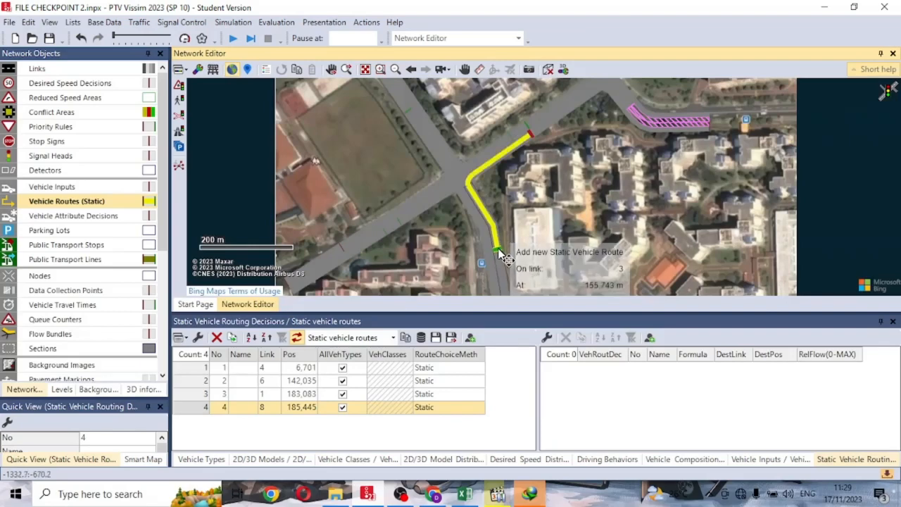
{"action": "left_click", "coordinate": [497, 252]}
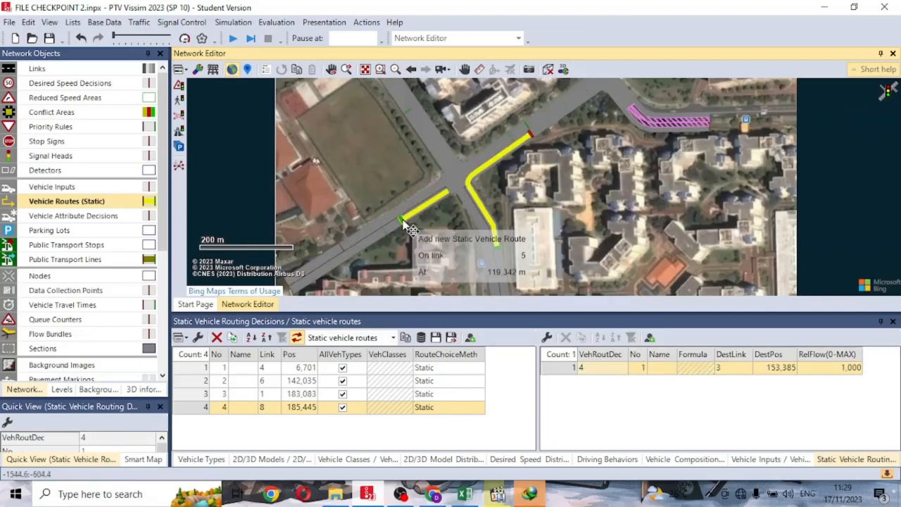
{"action": "left_click", "coordinate": [380, 228]}
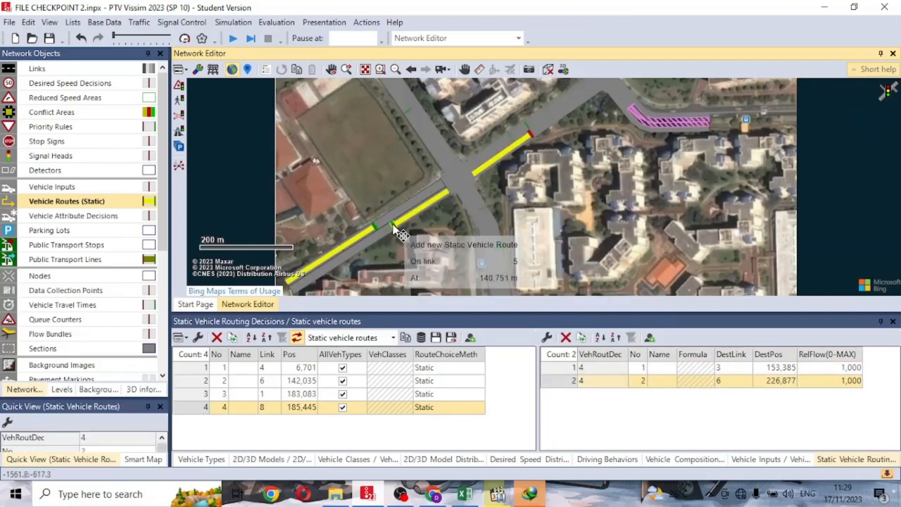
- Delete the route to link 6, followed by the whole routing decision on link 8
{"action": "key", "text": "Delete"}
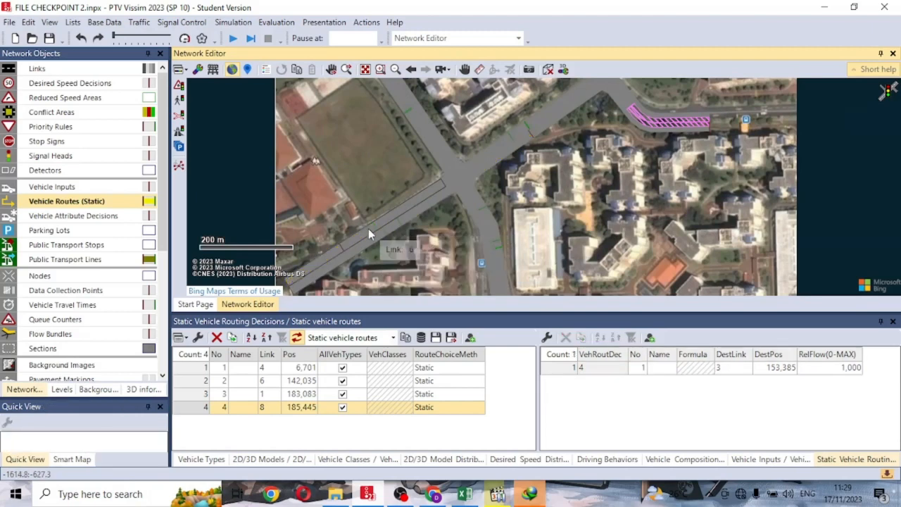
{"action": "left_click", "coordinate": [607, 384]}
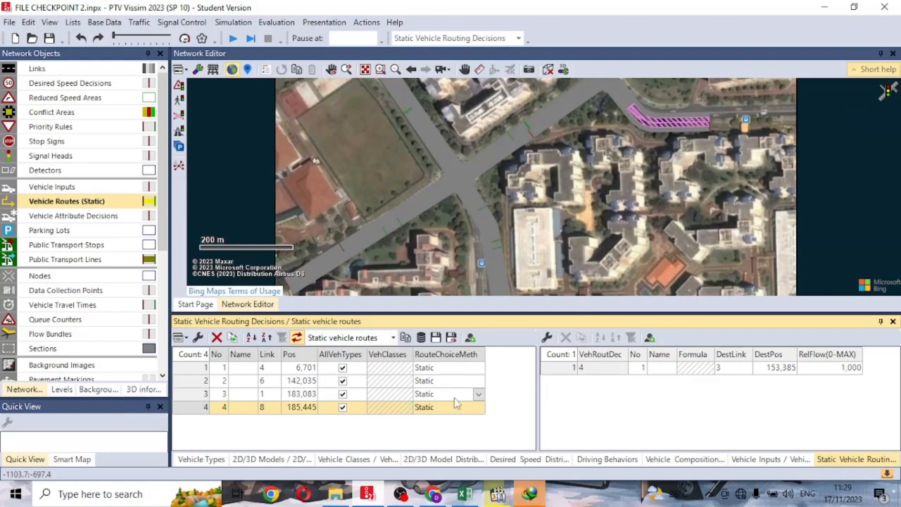
{"action": "key", "text": "Delete"}
{"action": "key", "text": "Delete"}
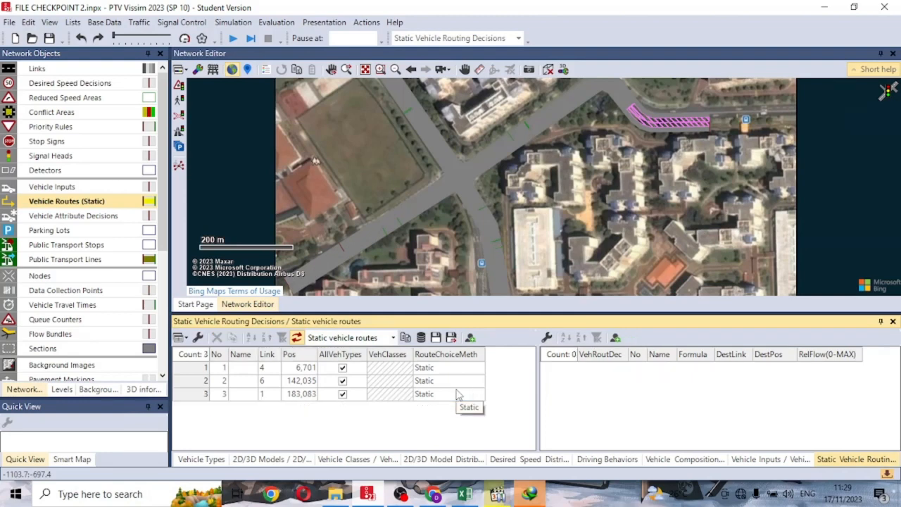
- Add a routing decision at about 171 m on link 8 with routes to link 3 (about 116 m), link 5 (about 164 m) and link 2 (about 95 m)
{"action": "right_click", "coordinate": [539, 137]}
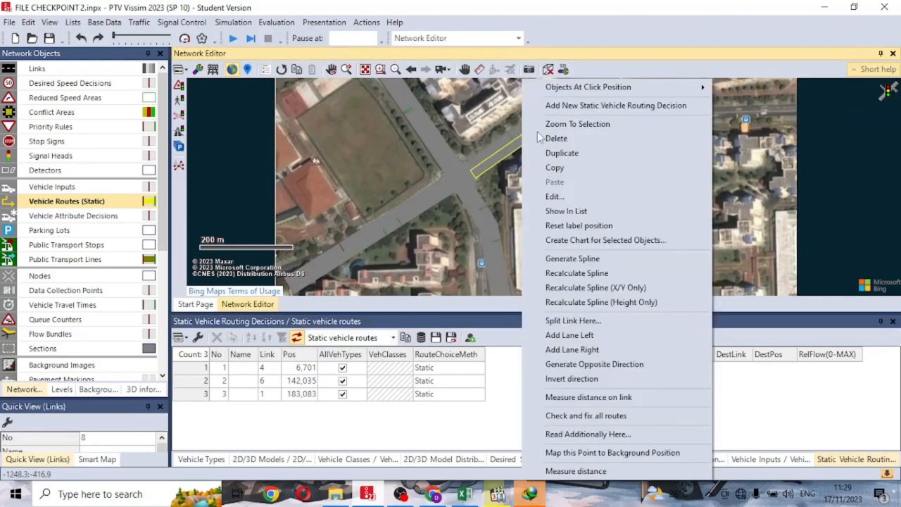
{"action": "left_click", "coordinate": [577, 106]}
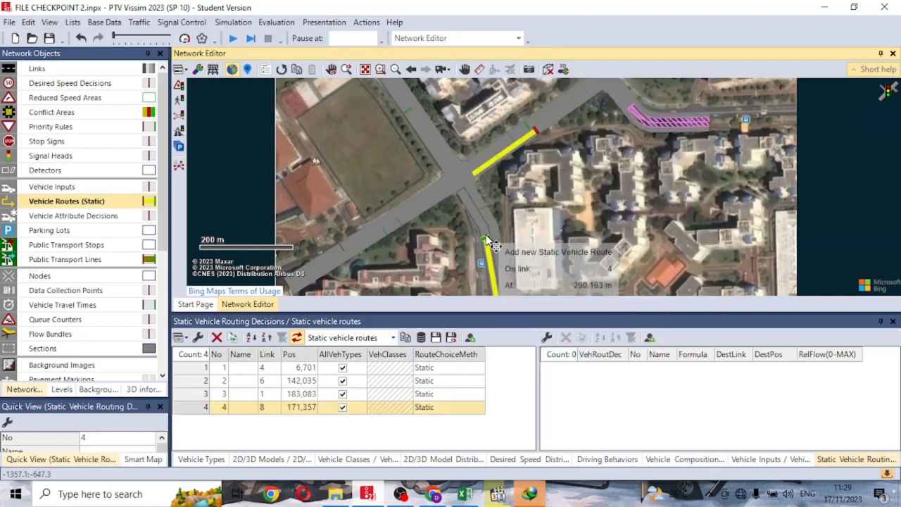
{"action": "scroll", "coordinate": [490, 236], "scroll_direction": "up", "scroll_amount": 2}
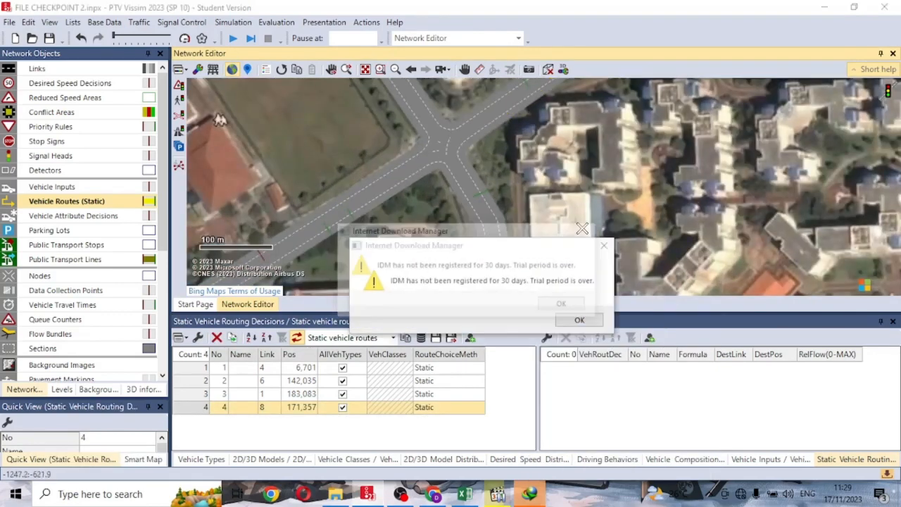
{"action": "left_click", "coordinate": [604, 246]}
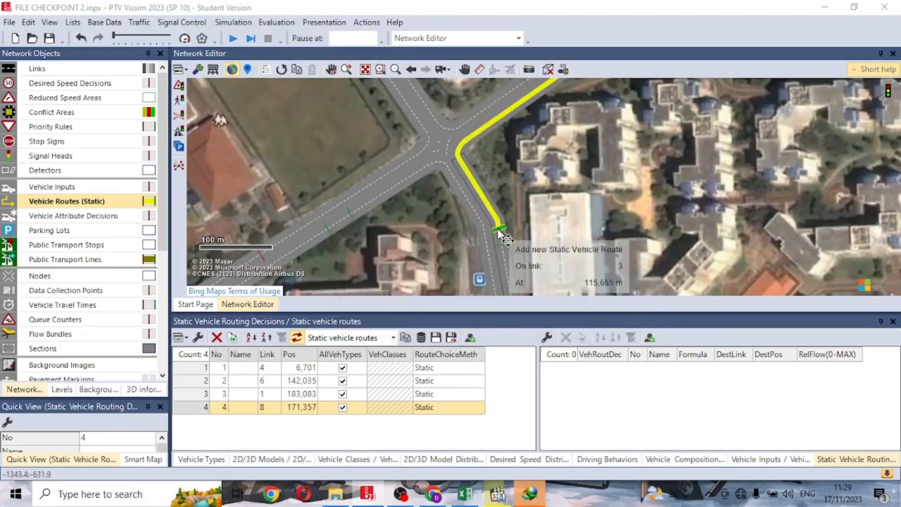
{"action": "left_click", "coordinate": [375, 171]}
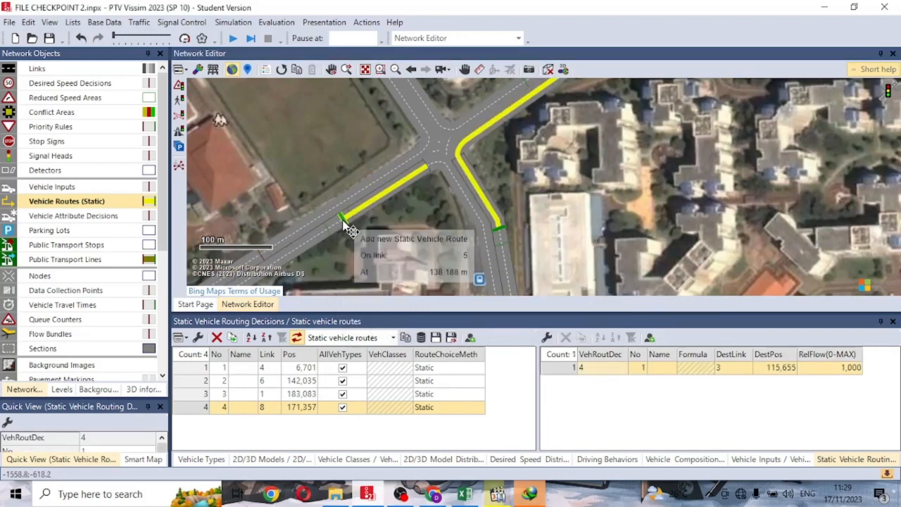
{"action": "left_click", "coordinate": [327, 226]}
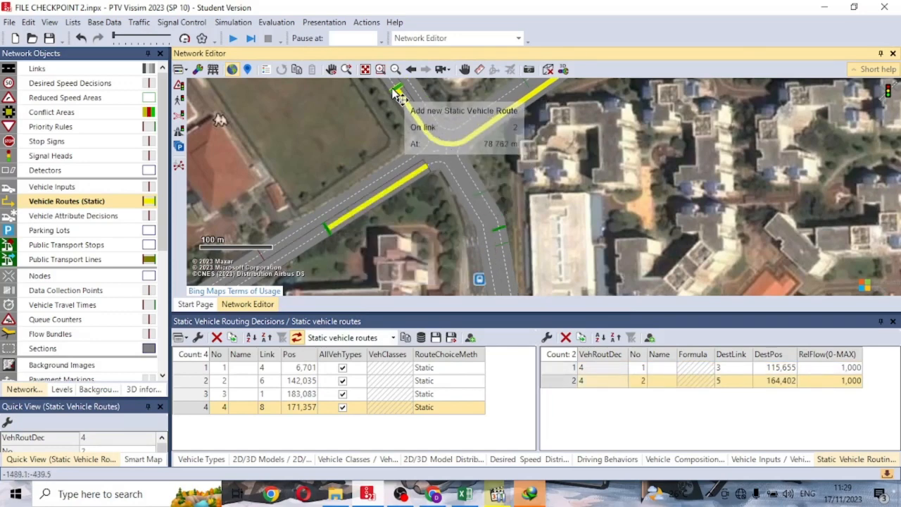
{"action": "left_click", "coordinate": [392, 87]}
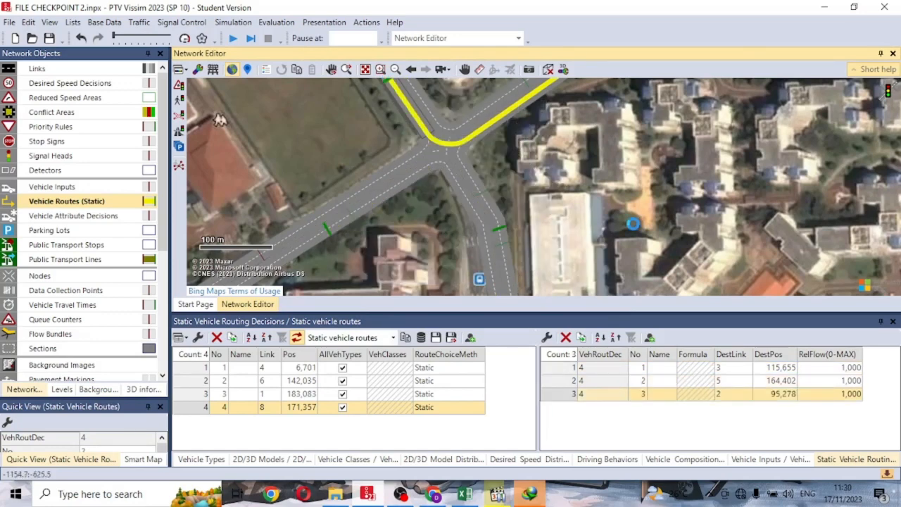
{"action": "scroll", "coordinate": [633, 228], "scroll_direction": "down", "scroll_amount": 3}
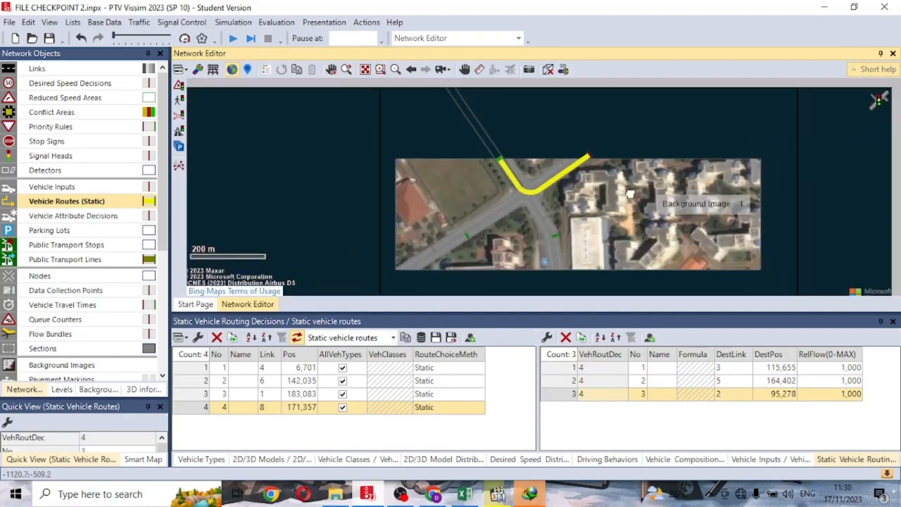
{"action": "scroll", "coordinate": [612, 211], "scroll_direction": "down", "scroll_amount": 2}
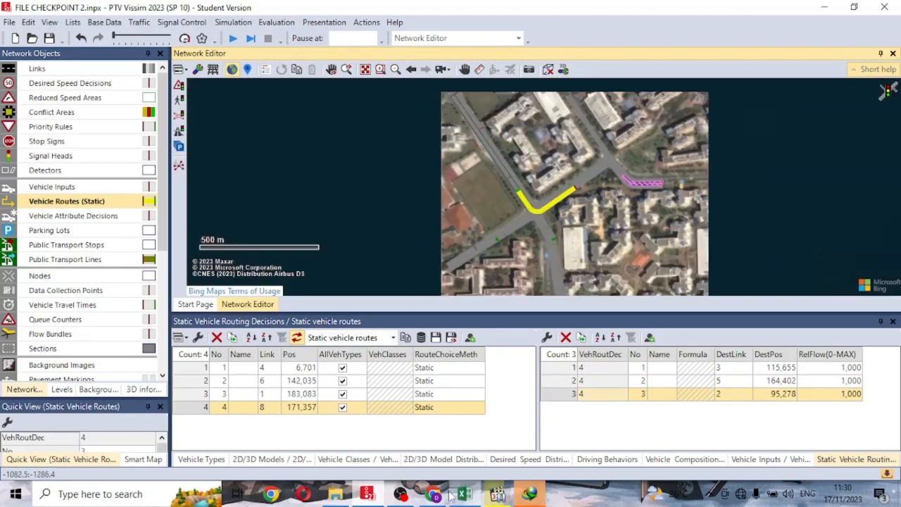
{"action": "left_click", "coordinate": [399, 494]}
{"action": "left_click", "coordinate": [860, 359]}
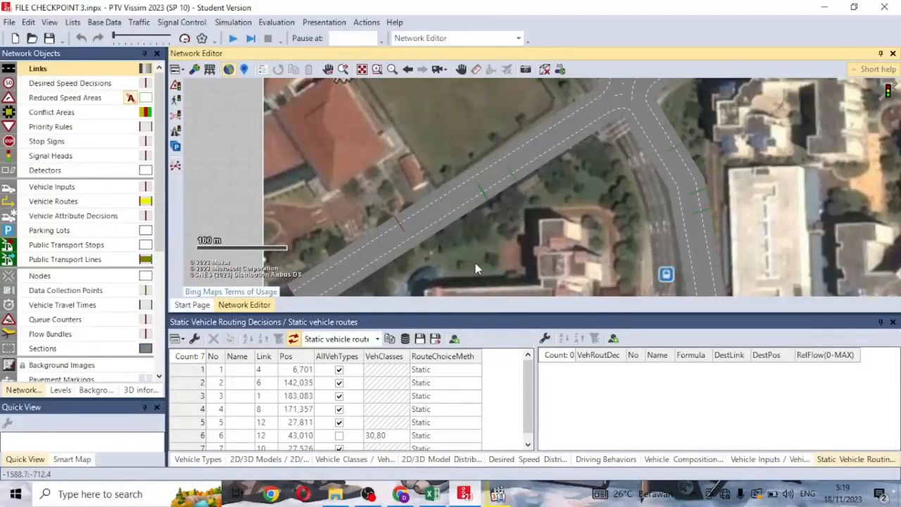
- Activate desired speed decisions as the network object type and show their list
{"action": "mouse_move", "coordinate": [488, 234]}
{"action": "left_mouse_down"}
{"action": "mouse_move", "coordinate": [463, 197]}
{"action": "mouse_move", "coordinate": [434, 199]}
{"action": "left_mouse_up"}
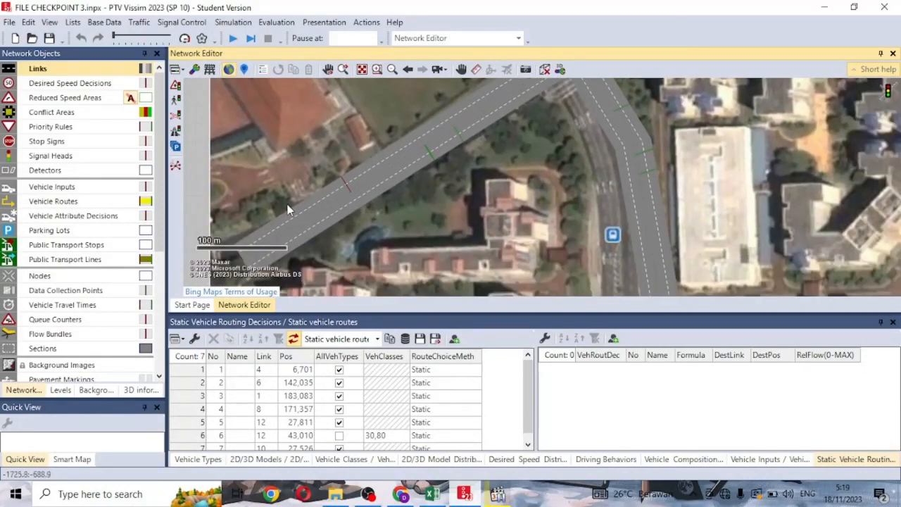
{"action": "left_click", "coordinate": [76, 84]}
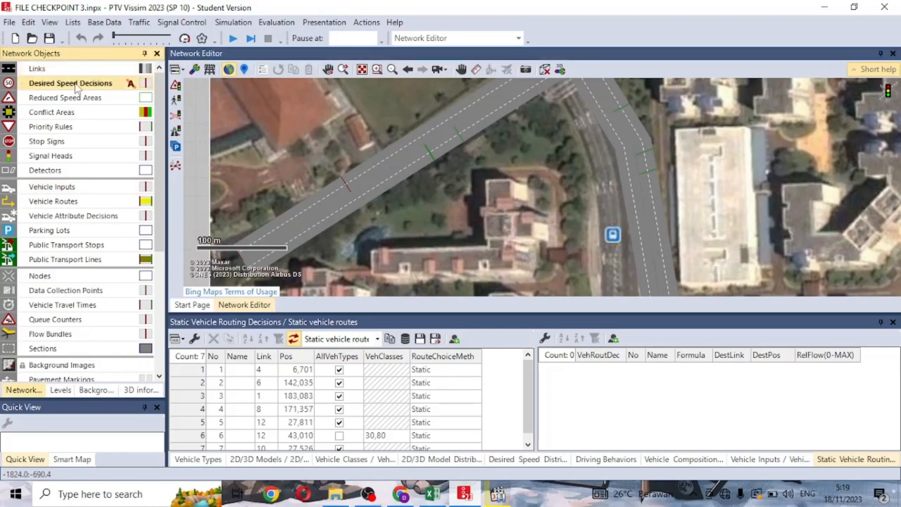
{"action": "right_click", "coordinate": [77, 85]}
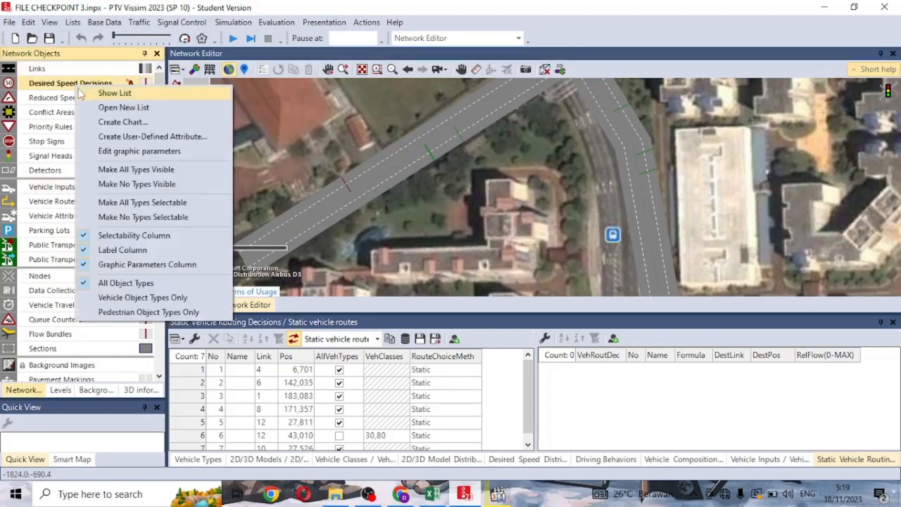
{"action": "left_click", "coordinate": [81, 93]}
{"action": "left_click_drag", "start_coordinate": [323, 213], "coordinate": [366, 191]}
{"action": "scroll", "coordinate": [286, 229], "scroll_direction": "up", "scroll_amount": 3}
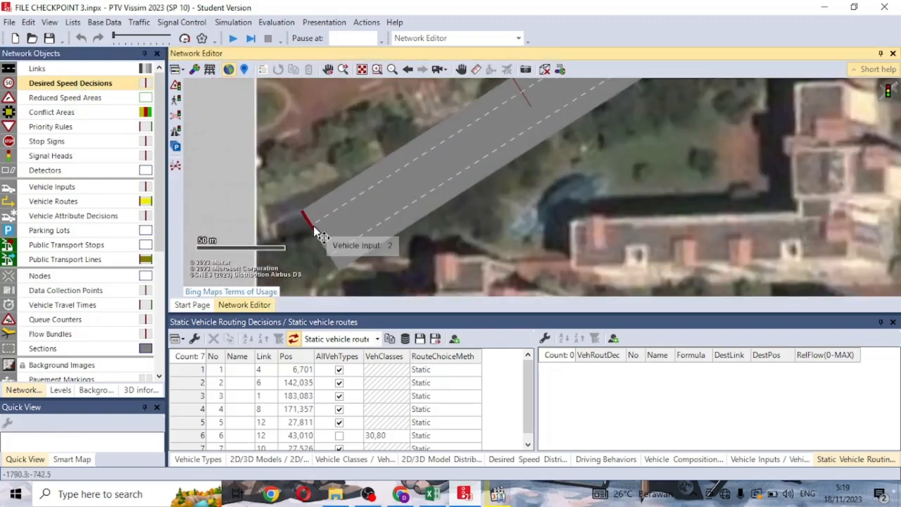
{"action": "left_click", "coordinate": [320, 209]}
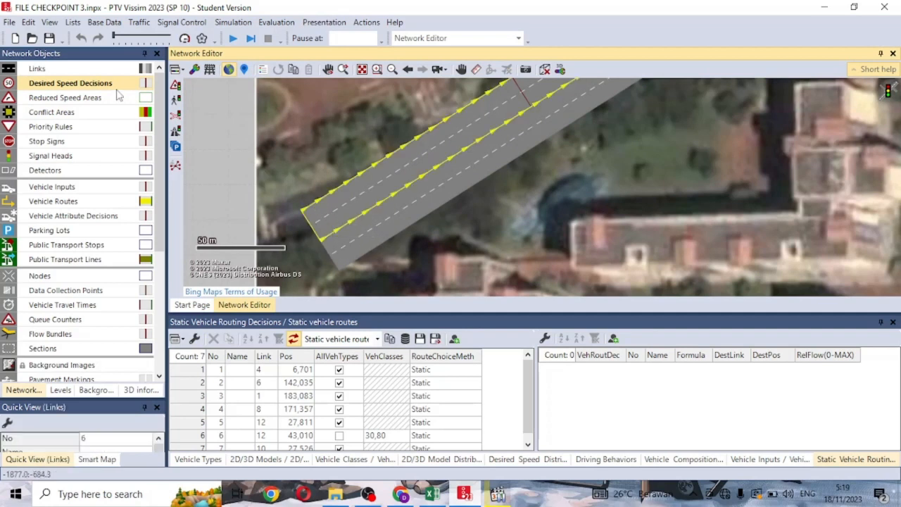
{"action": "right_click", "coordinate": [116, 89]}
{"action": "left_click", "coordinate": [127, 98]}
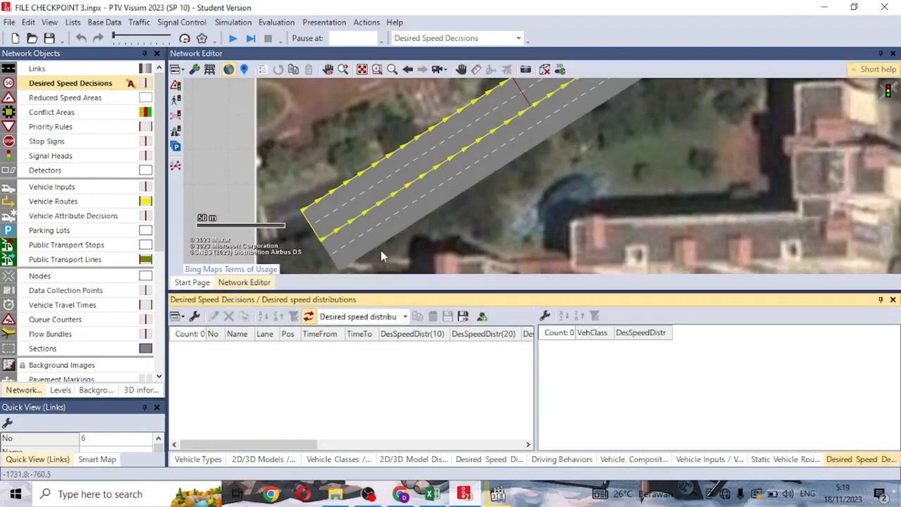
- Add a desired speed decision at about 5.5 m on lane 2 of link 6 and copy it to lane 1 at about 5.7 m
{"action": "scroll", "coordinate": [315, 222], "scroll_direction": "up", "scroll_amount": 2}
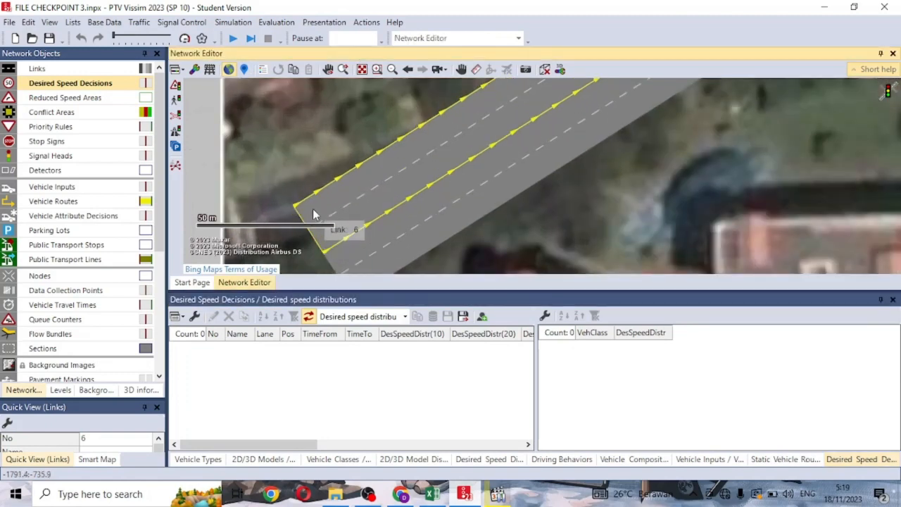
{"action": "right_click", "coordinate": [314, 211]}
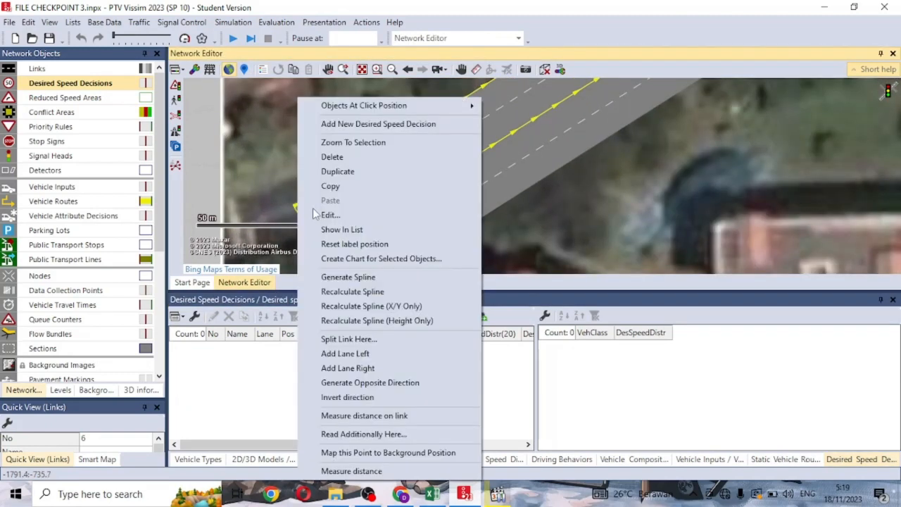
{"action": "left_click", "coordinate": [346, 131]}
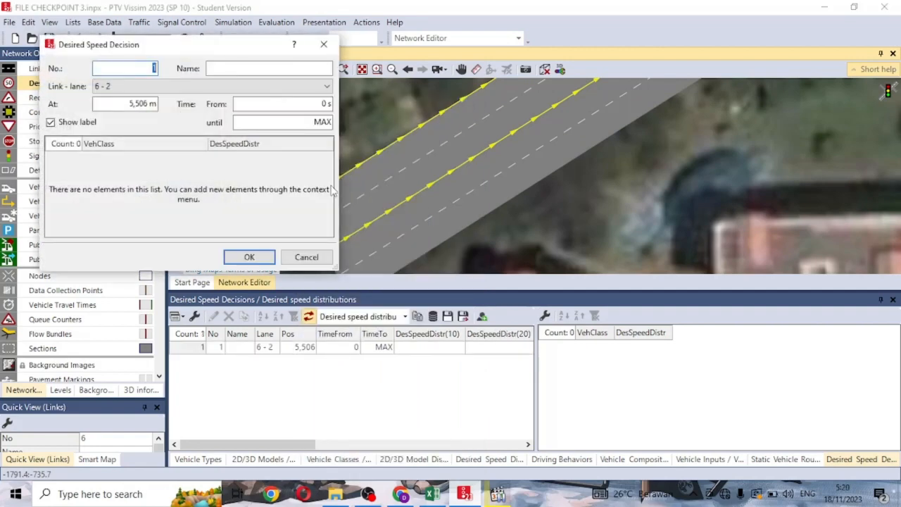
{"action": "left_click", "coordinate": [249, 257]}
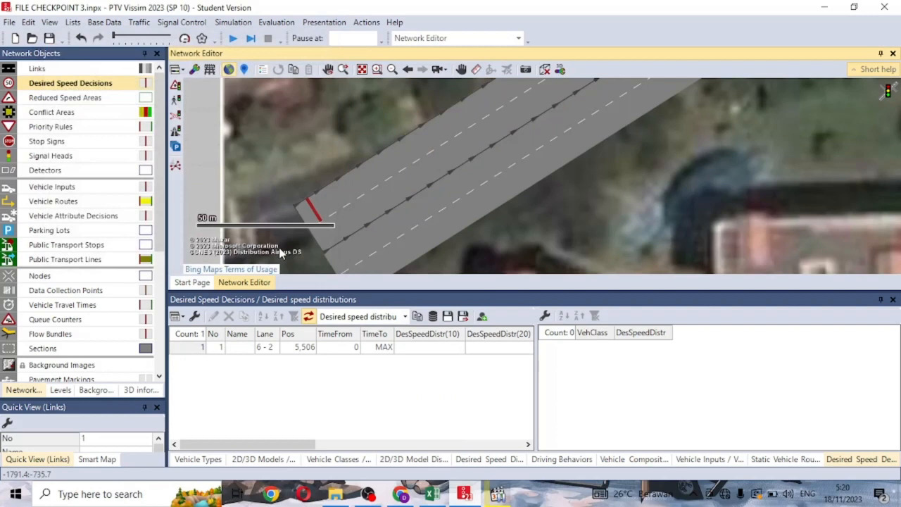
{"action": "left_click", "coordinate": [314, 215]}
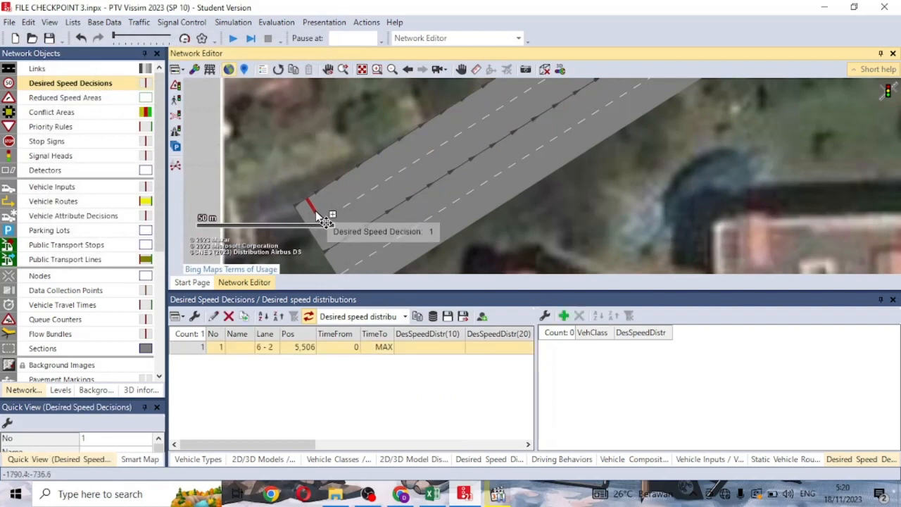
{"action": "left_click_drag", "start_coordinate": [323, 220], "coordinate": [335, 242]}
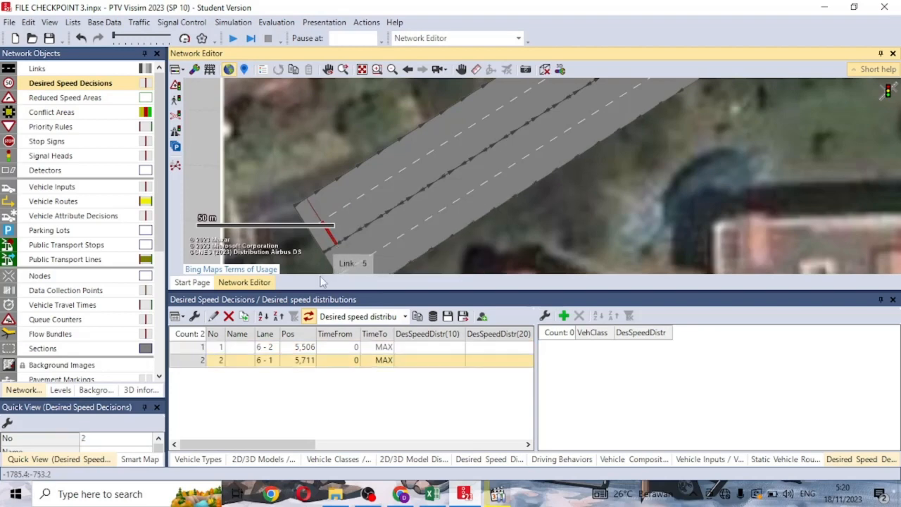
- Widen the decision list and add a desired speed decision at about 5.3 m on lane 1 of link 1
{"action": "scroll", "coordinate": [255, 164], "scroll_direction": "down", "scroll_amount": 1}
{"action": "scroll", "coordinate": [252, 165], "scroll_direction": "down", "scroll_amount": 2}
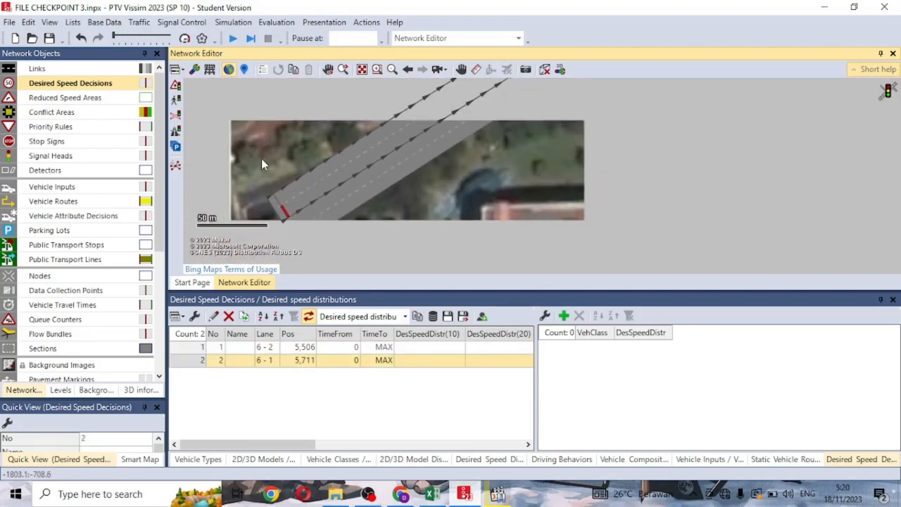
{"action": "left_click_drag", "start_coordinate": [390, 165], "coordinate": [450, 95]}
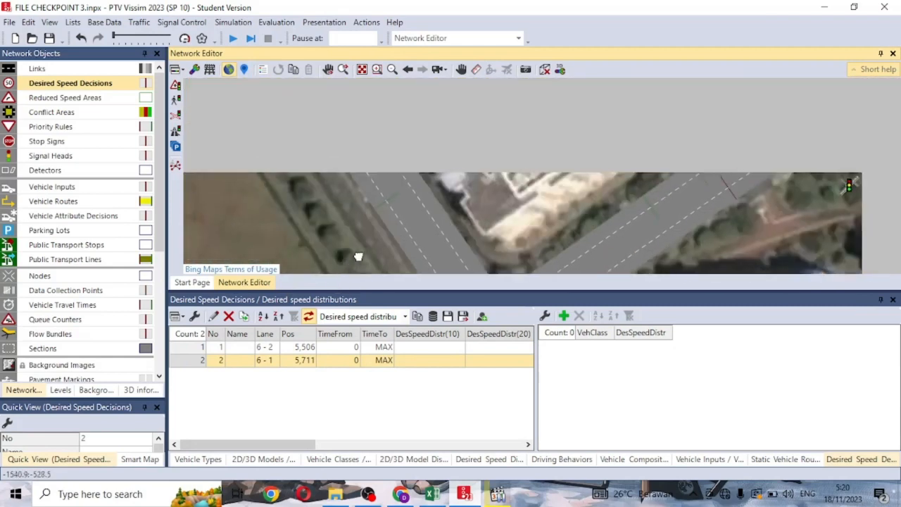
{"action": "left_click_drag", "start_coordinate": [536, 339], "coordinate": [710, 339]}
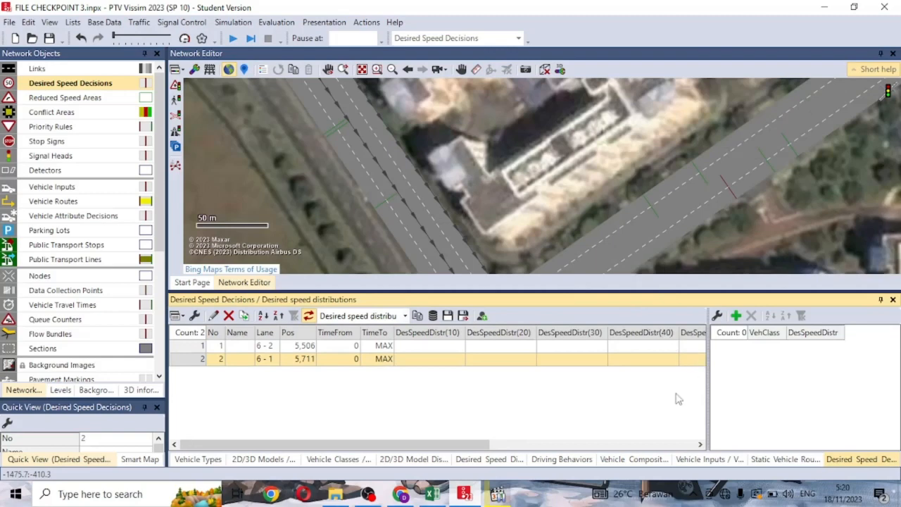
{"action": "left_click_drag", "start_coordinate": [415, 197], "coordinate": [479, 277]}
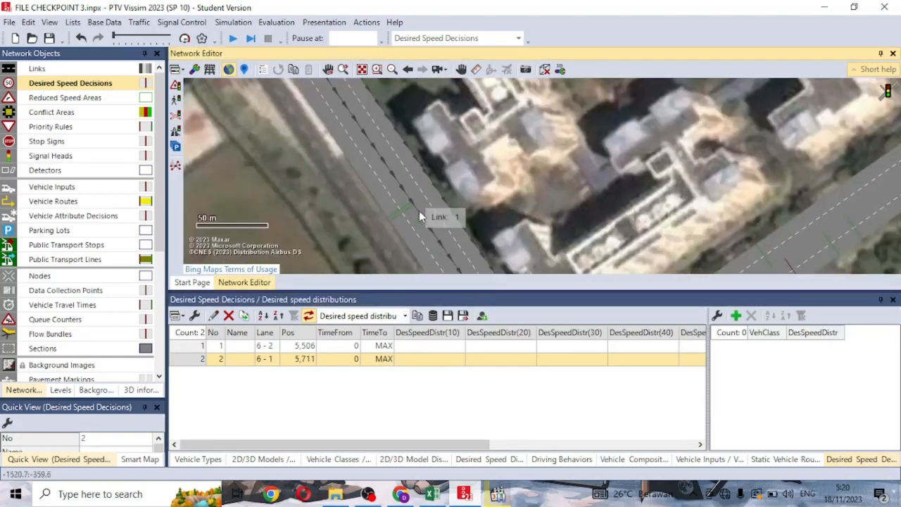
{"action": "left_click_drag", "start_coordinate": [419, 210], "coordinate": [462, 303]}
{"action": "left_click_drag", "start_coordinate": [395, 180], "coordinate": [462, 315]}
{"action": "left_click_drag", "start_coordinate": [387, 156], "coordinate": [417, 251]}
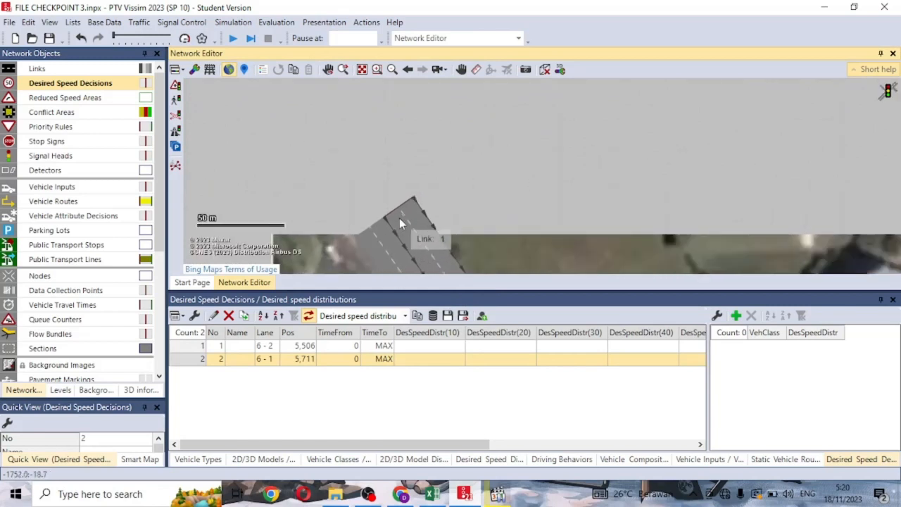
{"action": "scroll", "coordinate": [399, 218], "scroll_direction": "up", "scroll_amount": 1}
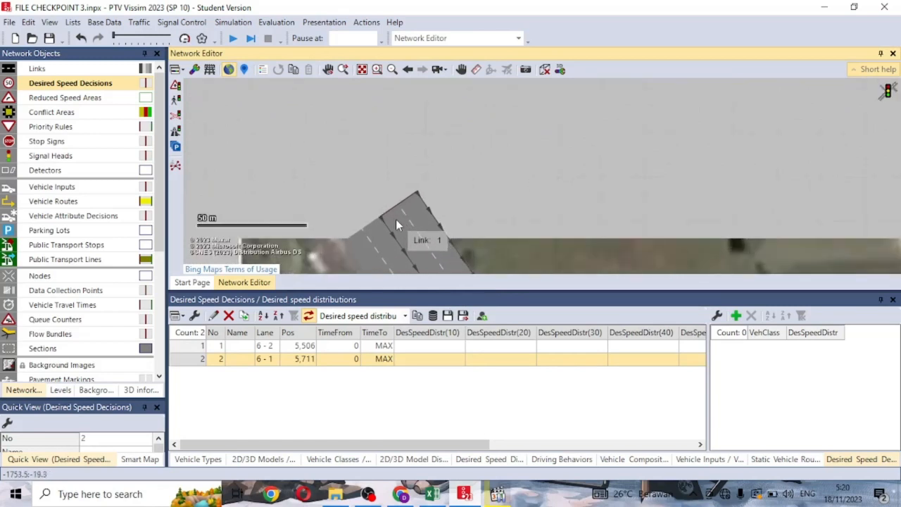
{"action": "left_click", "coordinate": [395, 222]}
{"action": "right_click", "coordinate": [395, 221]}
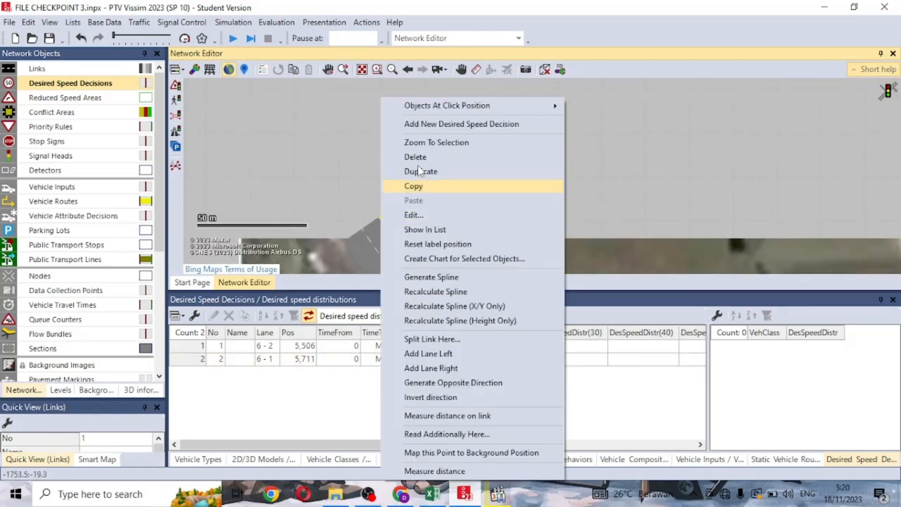
{"action": "left_click", "coordinate": [430, 125]}
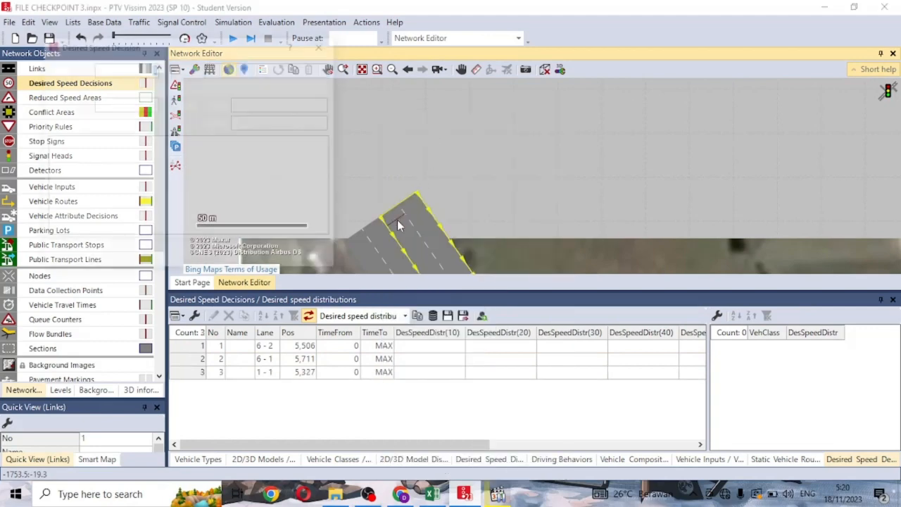
{"action": "left_click", "coordinate": [257, 256]}
- Copy the desired speed decision from lane 1 of link 1 to lane 2 at about 5.3 m
{"action": "scroll", "coordinate": [404, 223], "scroll_direction": "up", "scroll_amount": 2}
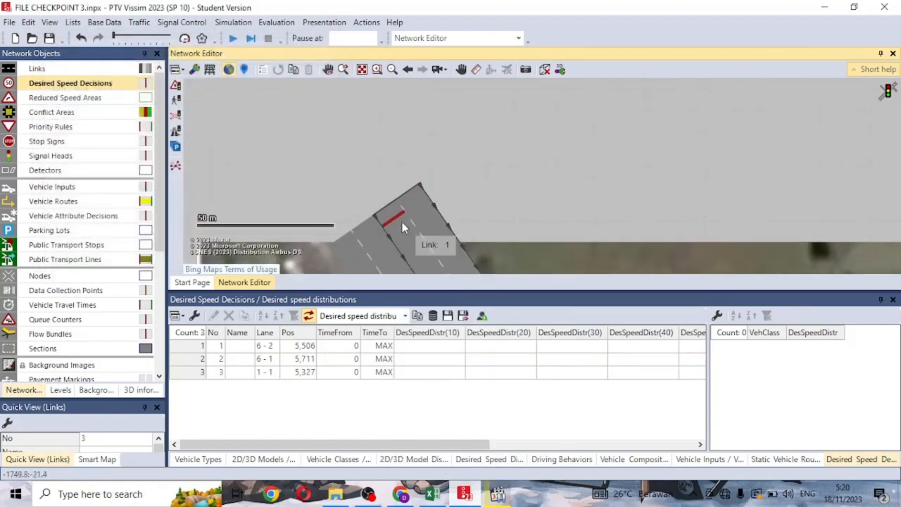
{"action": "left_click", "coordinate": [400, 219]}
{"action": "right_click", "coordinate": [421, 203]}
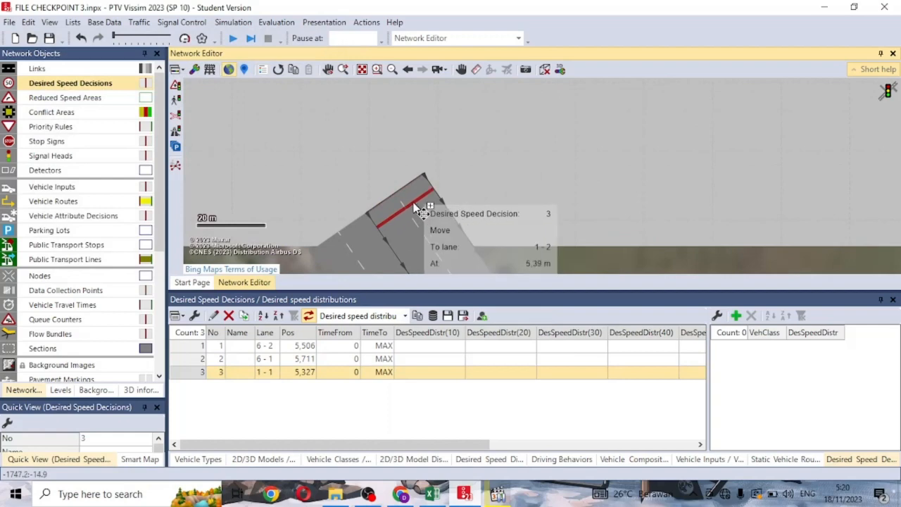
{"action": "left_click", "coordinate": [443, 211]}
- Add a desired speed decision at about 3.8 m on lane 2 of link 4 and copy it to lane 1 at about 3.7 m
{"action": "scroll", "coordinate": [471, 205], "scroll_direction": "down", "scroll_amount": 4}
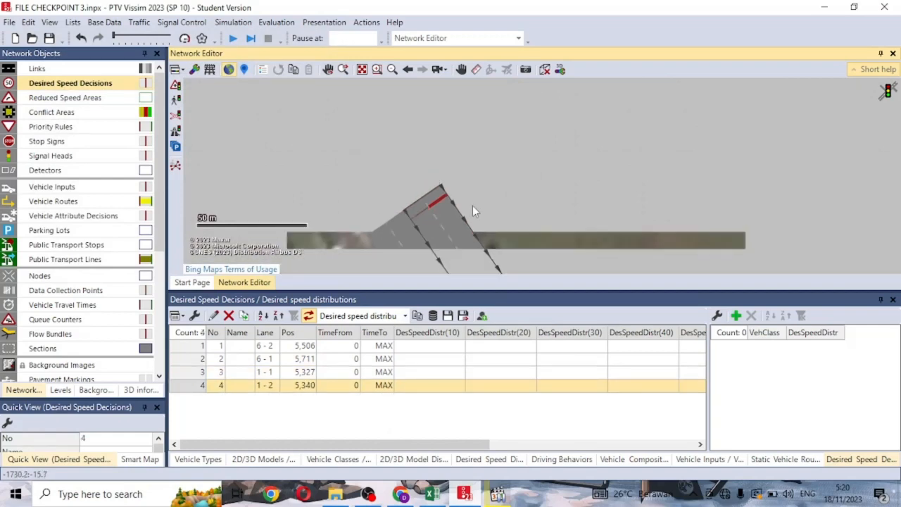
{"action": "left_click_drag", "start_coordinate": [635, 222], "coordinate": [476, 114]}
{"action": "left_click_drag", "start_coordinate": [506, 171], "coordinate": [456, 81]}
{"action": "left_click_drag", "start_coordinate": [510, 193], "coordinate": [421, 61]}
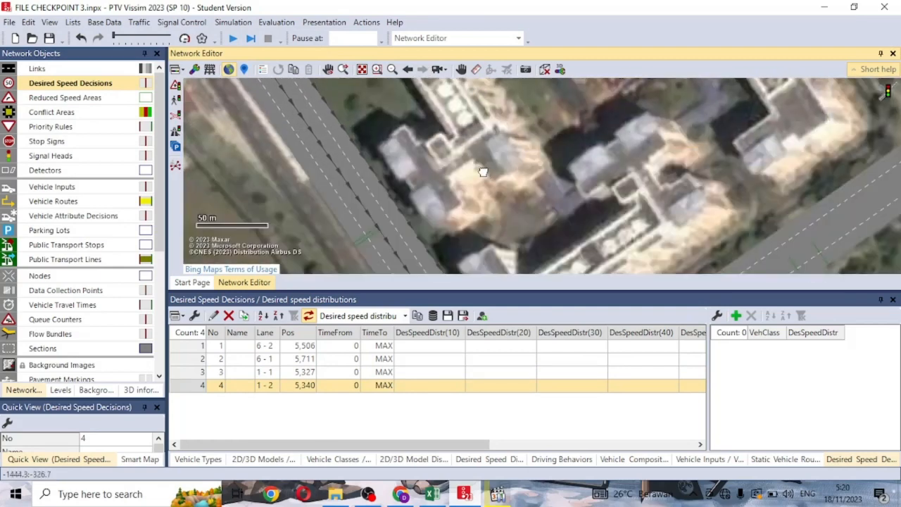
{"action": "left_click_drag", "start_coordinate": [483, 171], "coordinate": [417, 70]}
{"action": "left_click_drag", "start_coordinate": [484, 209], "coordinate": [422, 79]}
{"action": "left_click_drag", "start_coordinate": [454, 152], "coordinate": [408, 70]}
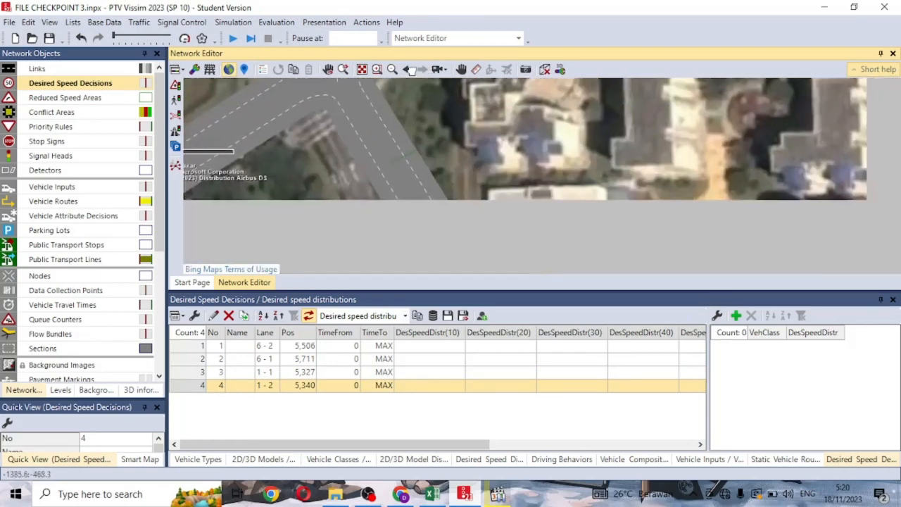
{"action": "left_click_drag", "start_coordinate": [441, 133], "coordinate": [403, 42]}
{"action": "left_click_drag", "start_coordinate": [470, 172], "coordinate": [475, 76]}
{"action": "left_click_drag", "start_coordinate": [511, 204], "coordinate": [498, 114]}
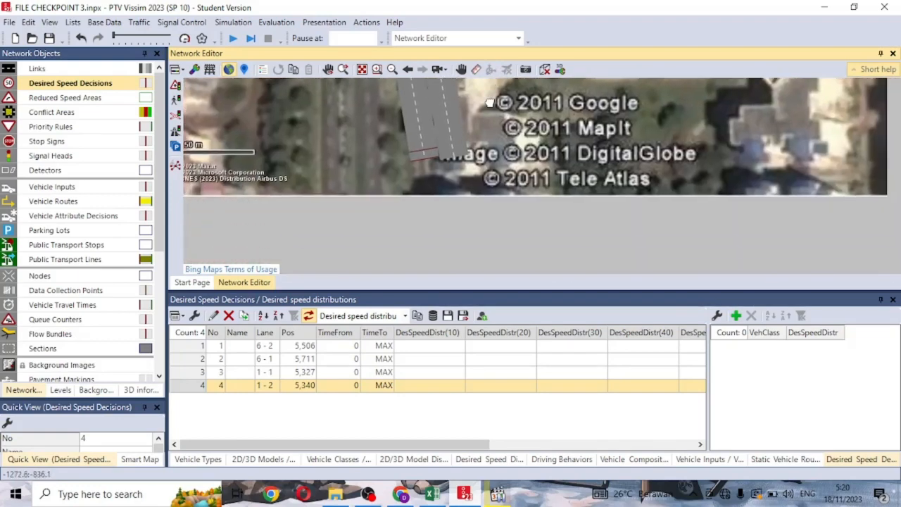
{"action": "scroll", "coordinate": [418, 153], "scroll_direction": "up", "scroll_amount": 2}
{"action": "scroll", "coordinate": [416, 155], "scroll_direction": "up", "scroll_amount": 1}
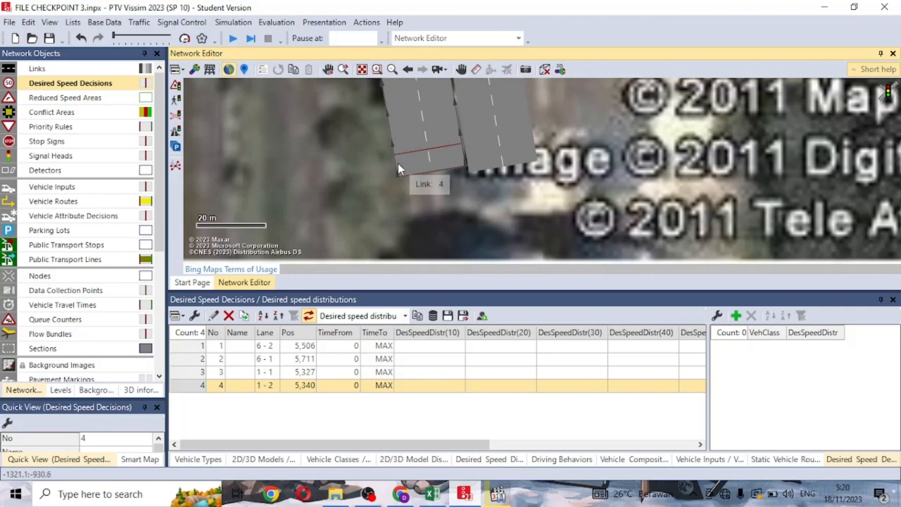
{"action": "left_click", "coordinate": [398, 163]}
{"action": "right_click", "coordinate": [385, 159]}
{"action": "left_click", "coordinate": [425, 124]}
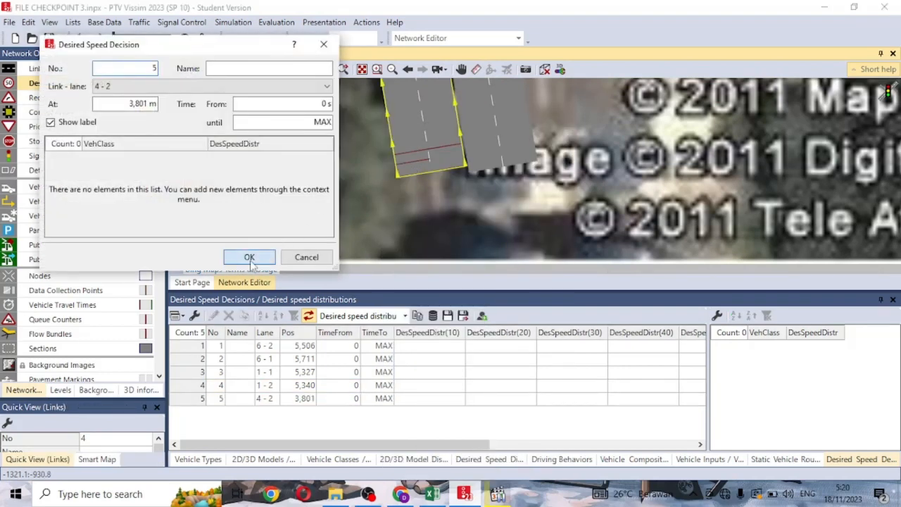
{"action": "left_click", "coordinate": [247, 256]}
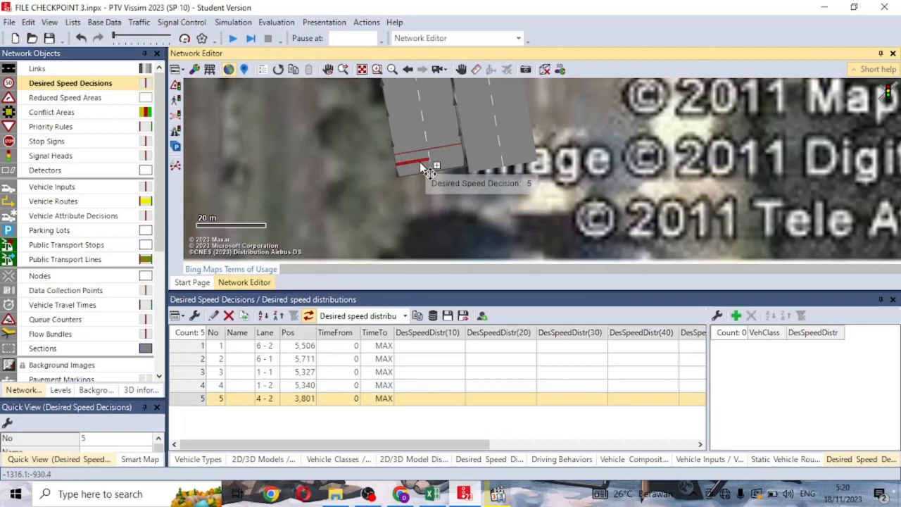
{"action": "mouse_move", "coordinate": [419, 161]}
{"action": "left_mouse_down"}
{"action": "mouse_move", "coordinate": [442, 167]}
{"action": "mouse_move", "coordinate": [436, 160]}
{"action": "left_mouse_up"}
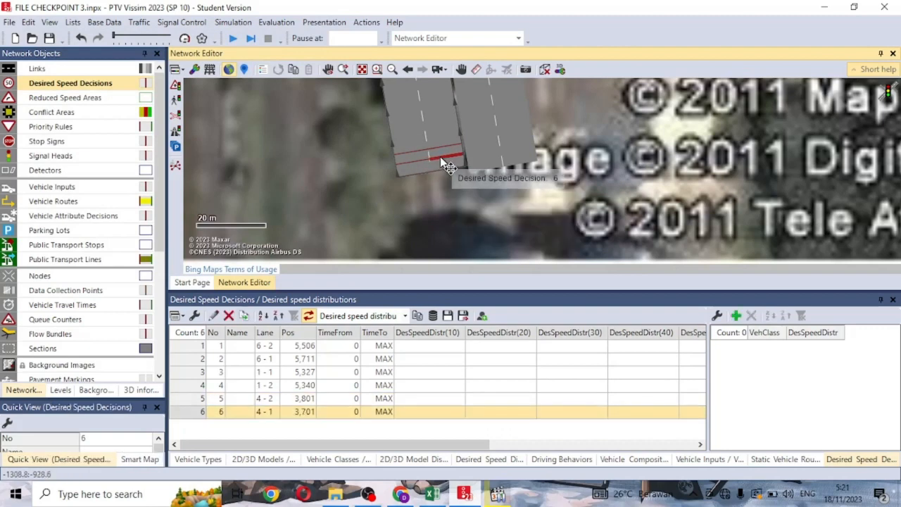
- Add a desired speed decision at about 3.0 m on lane 1 of link 12
{"action": "scroll", "coordinate": [457, 123], "scroll_direction": "down", "scroll_amount": 3}
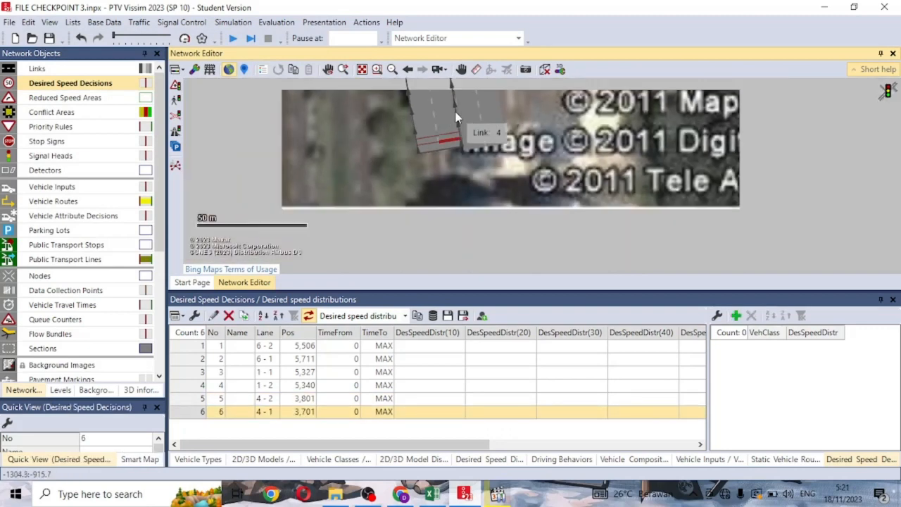
{"action": "scroll", "coordinate": [456, 118], "scroll_direction": "down", "scroll_amount": 2}
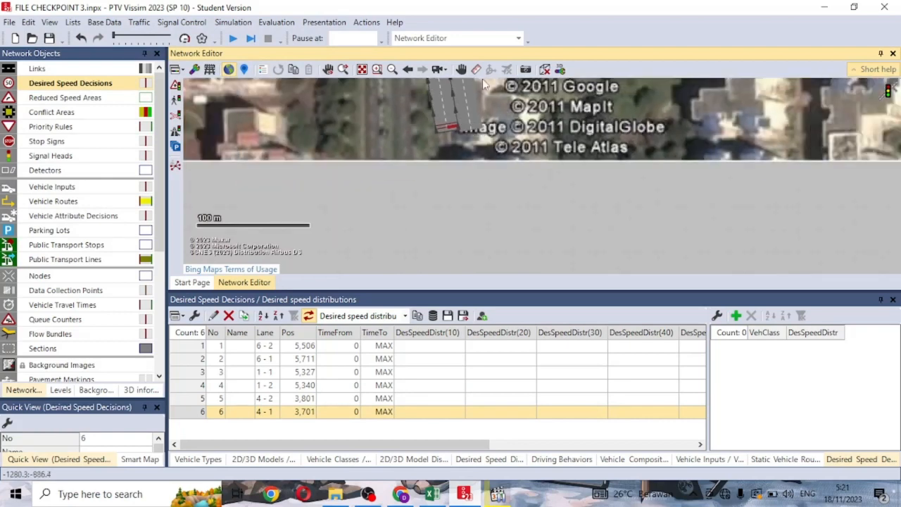
{"action": "left_click_drag", "start_coordinate": [485, 149], "coordinate": [450, 263]}
{"action": "left_click_drag", "start_coordinate": [470, 164], "coordinate": [420, 326]}
{"action": "left_click_drag", "start_coordinate": [454, 95], "coordinate": [430, 326]}
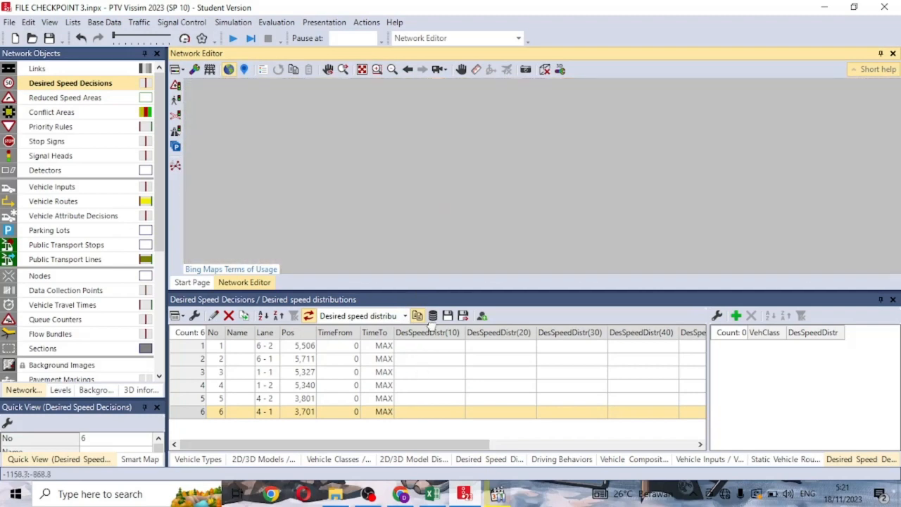
{"action": "left_click_drag", "start_coordinate": [446, 164], "coordinate": [443, 326]}
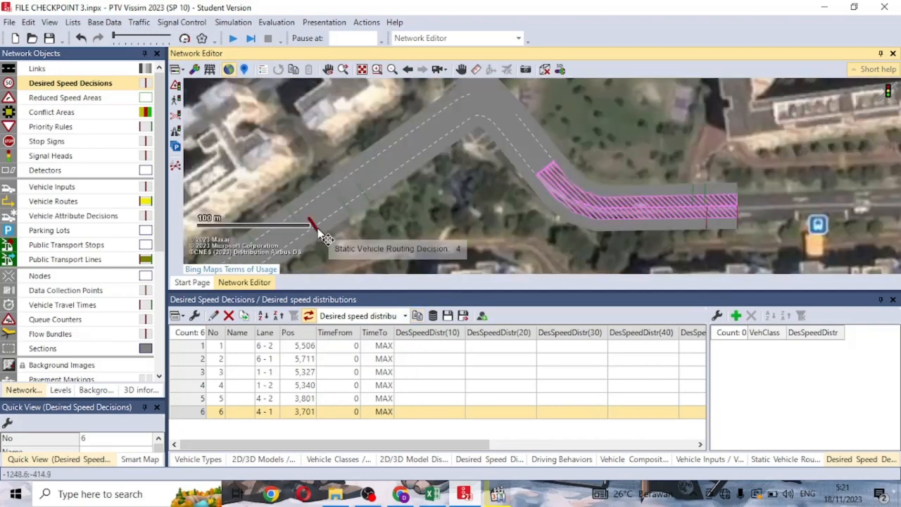
{"action": "left_click_drag", "start_coordinate": [490, 152], "coordinate": [482, 266]}
{"action": "left_click_drag", "start_coordinate": [462, 310], "coordinate": [462, 323]}
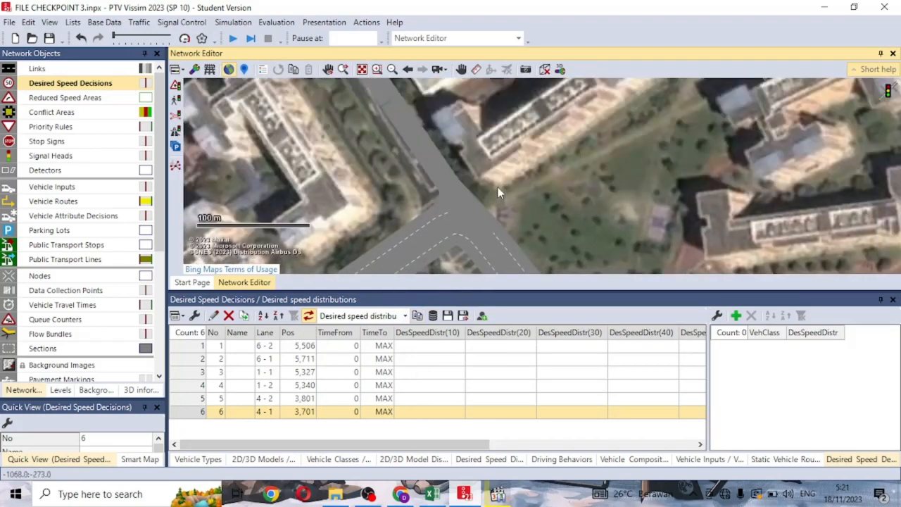
{"action": "left_click_drag", "start_coordinate": [423, 144], "coordinate": [426, 318]}
{"action": "left_click_drag", "start_coordinate": [355, 154], "coordinate": [412, 241]}
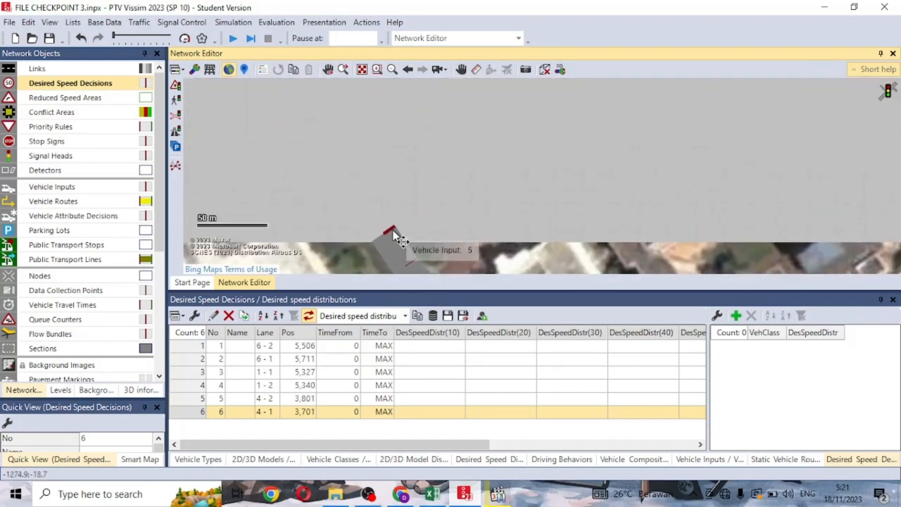
{"action": "scroll", "coordinate": [392, 236], "scroll_direction": "up", "scroll_amount": 3}
{"action": "left_click", "coordinate": [393, 236]}
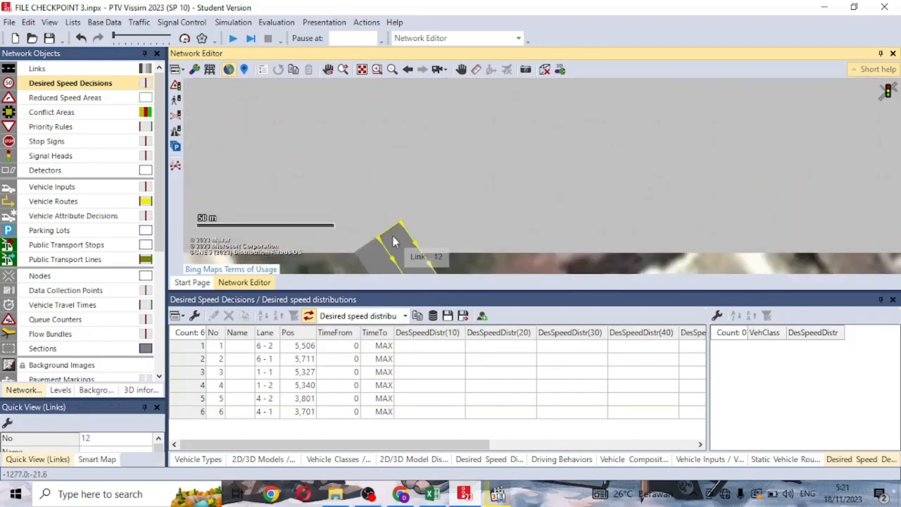
{"action": "right_click", "coordinate": [392, 236]}
{"action": "left_click", "coordinate": [438, 126]}
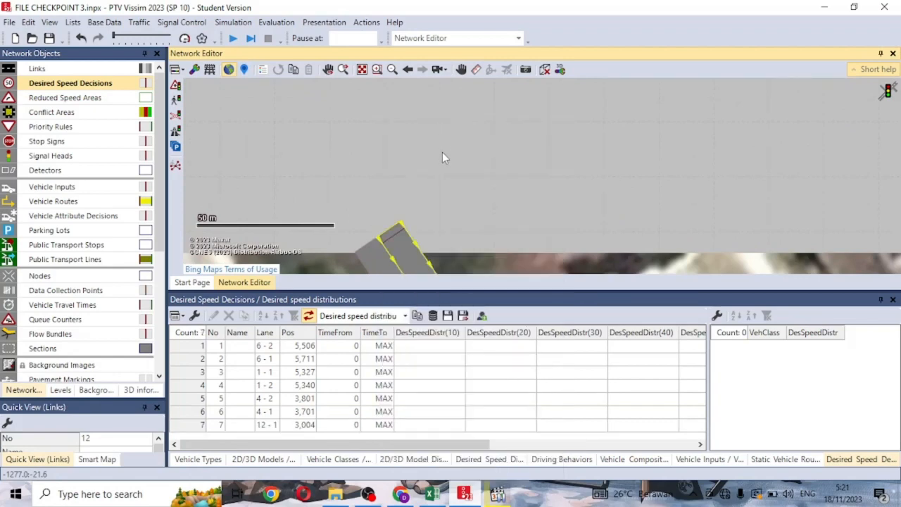
{"action": "left_click", "coordinate": [249, 258]}
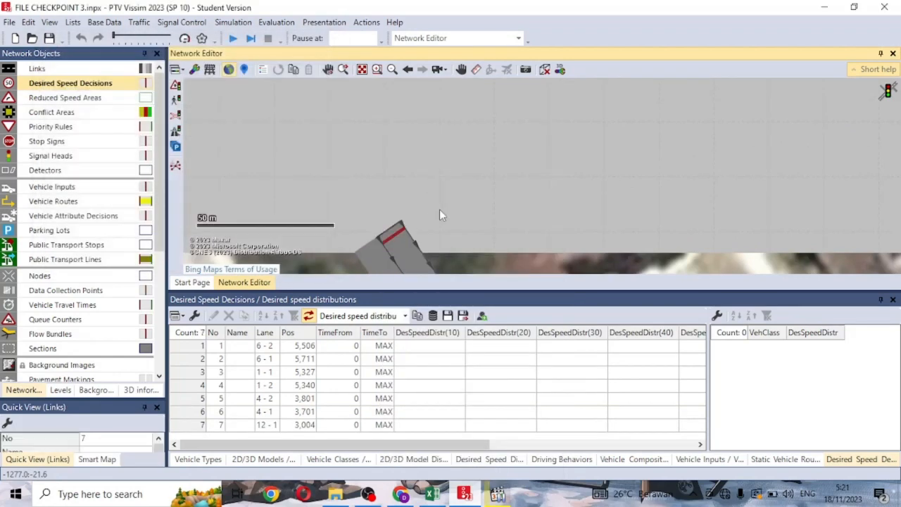
- Add a desired speed decision at about 13.6 m on lane 2 of link 10 and copy it to lane 1 at about 13.6 m
{"action": "scroll", "coordinate": [501, 232], "scroll_direction": "down", "scroll_amount": 2}
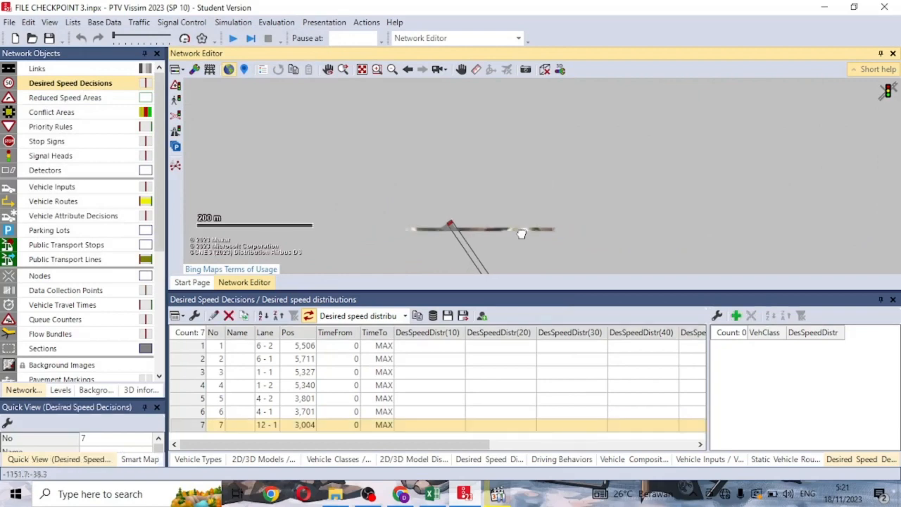
{"action": "left_click_drag", "start_coordinate": [521, 232], "coordinate": [391, 88]}
{"action": "left_click_drag", "start_coordinate": [493, 266], "coordinate": [389, 200]}
{"action": "scroll", "coordinate": [391, 228], "scroll_direction": "up", "scroll_amount": 5}
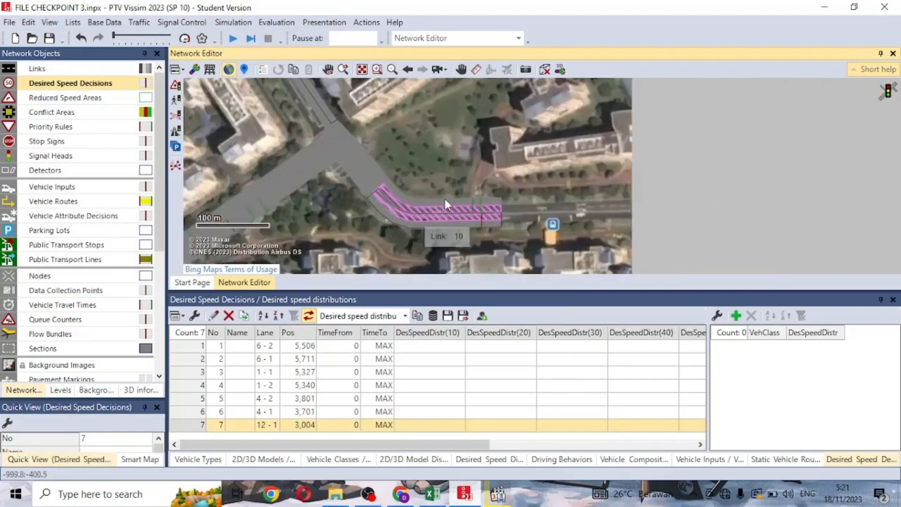
{"action": "left_click_drag", "start_coordinate": [508, 155], "coordinate": [469, 80]}
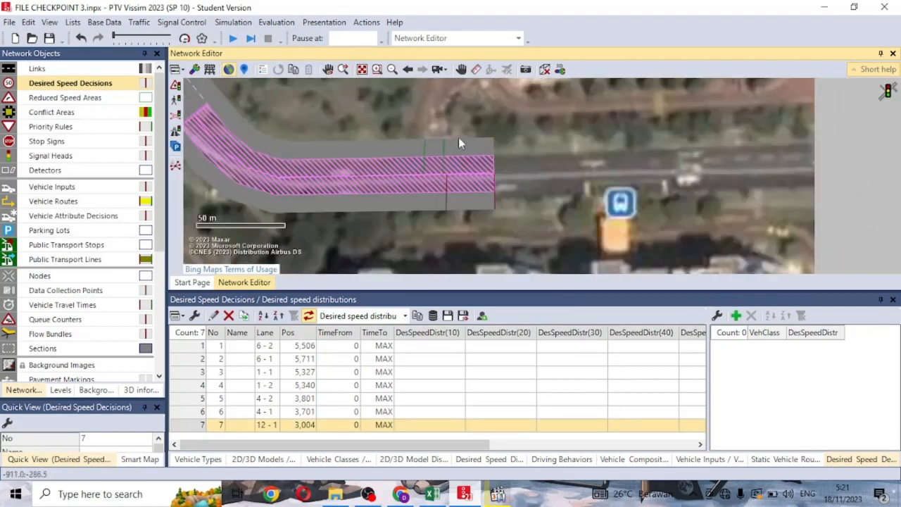
{"action": "scroll", "coordinate": [466, 187], "scroll_direction": "up", "scroll_amount": 1}
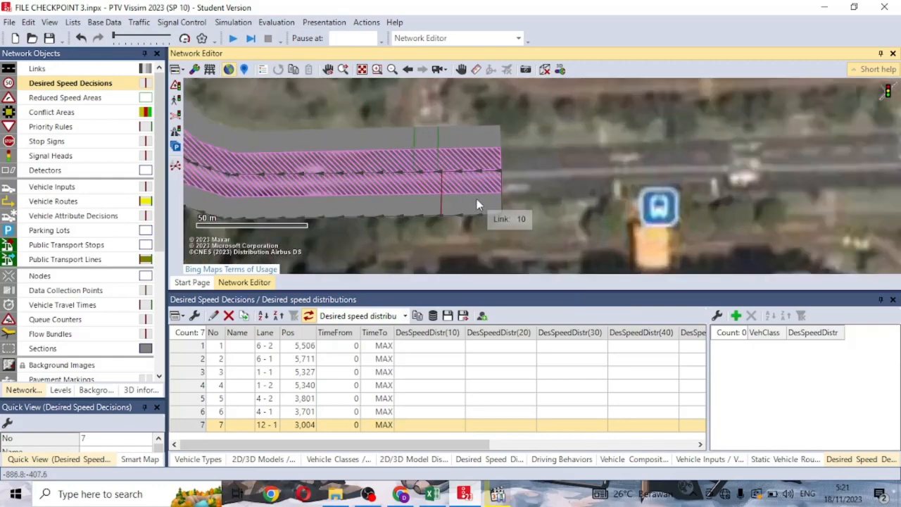
{"action": "left_click", "coordinate": [472, 200]}
{"action": "right_click", "coordinate": [471, 200]}
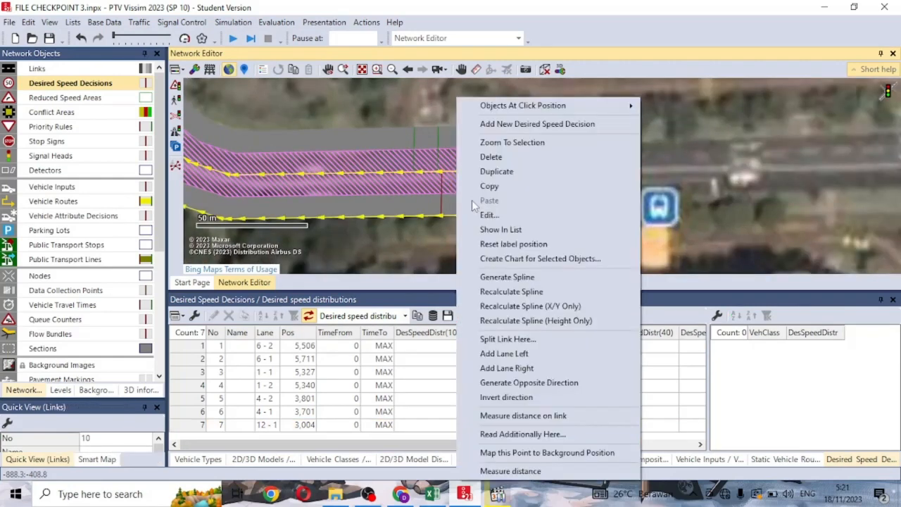
{"action": "left_click", "coordinate": [496, 126]}
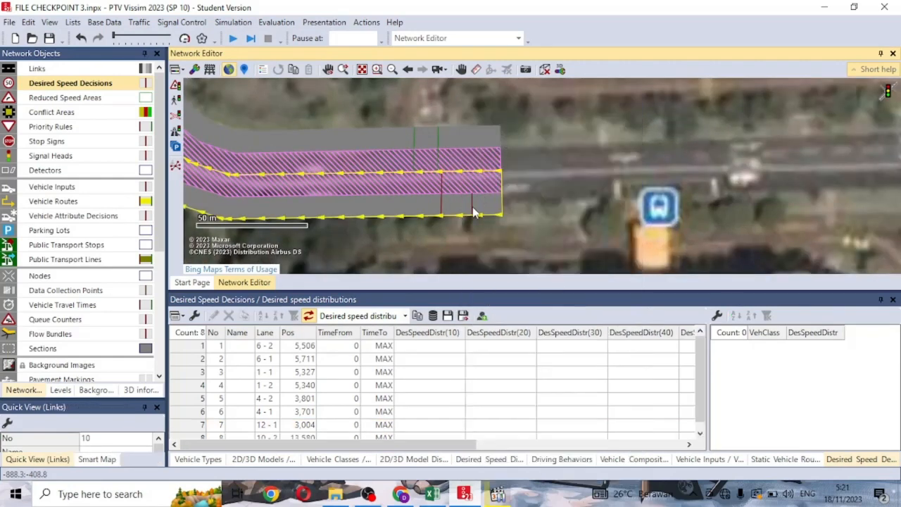
{"action": "left_click", "coordinate": [248, 258]}
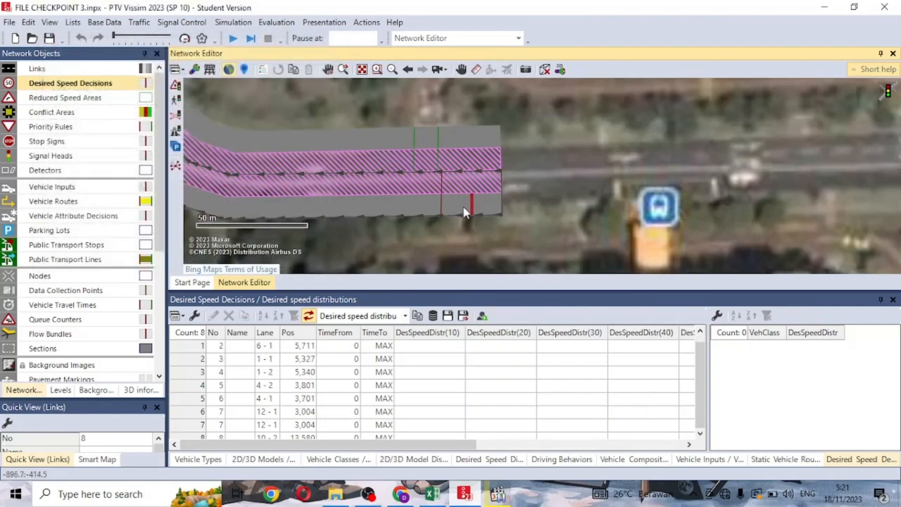
{"action": "left_click_drag", "start_coordinate": [468, 204], "coordinate": [473, 183]}
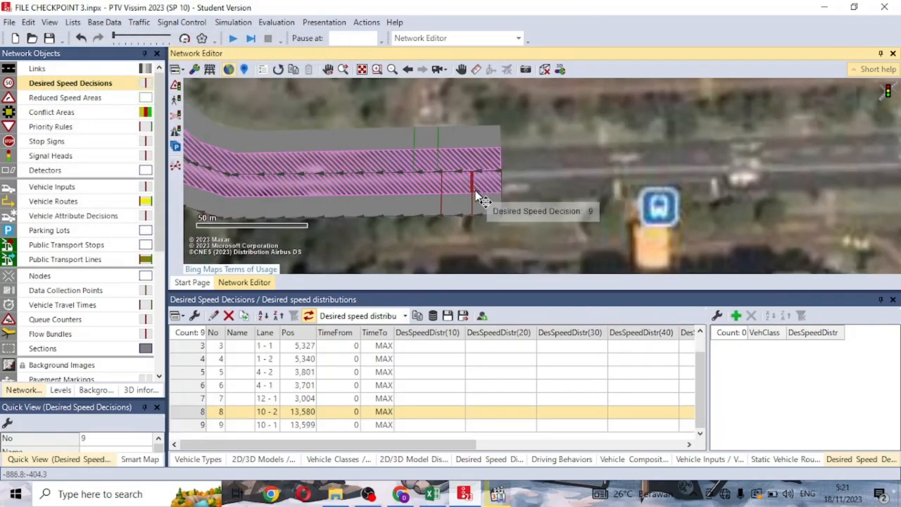
- Examine the desired speed decision list, including its positions and the speed distribution columns
{"action": "scroll", "coordinate": [483, 201], "scroll_direction": "down", "scroll_amount": 3}
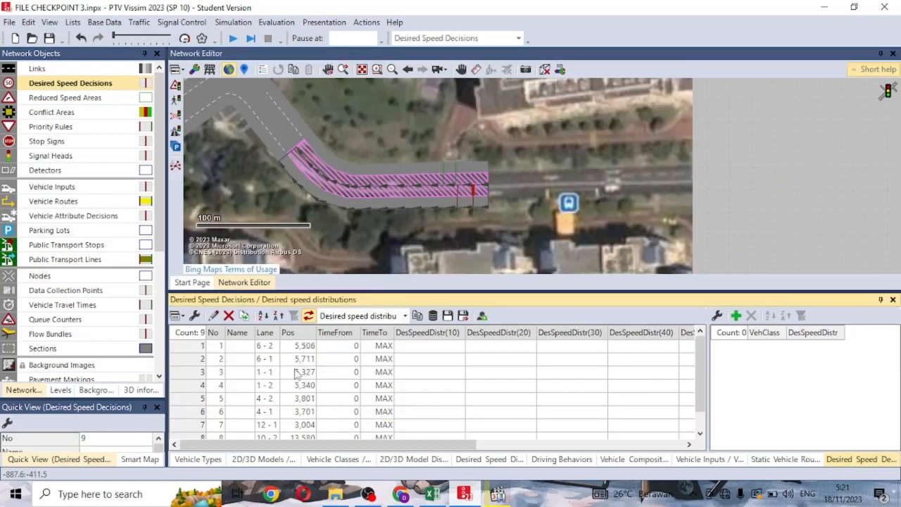
{"action": "scroll", "coordinate": [296, 373], "scroll_direction": "down", "scroll_amount": 1}
{"action": "scroll", "coordinate": [291, 361], "scroll_direction": "up", "scroll_amount": 1}
{"action": "left_click_drag", "start_coordinate": [367, 443], "coordinate": [675, 442]}
{"action": "left_click_drag", "start_coordinate": [558, 444], "coordinate": [367, 431]}
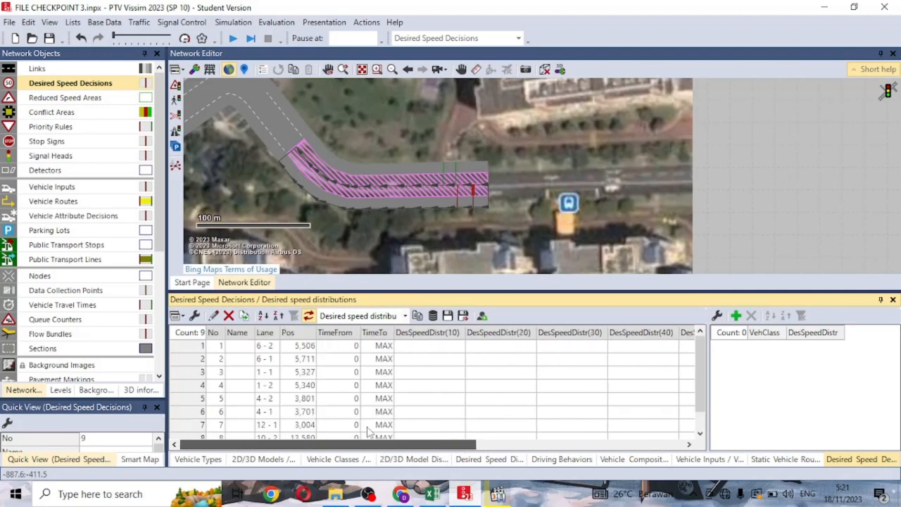
{"action": "scroll", "coordinate": [345, 366], "scroll_direction": "down", "scroll_amount": 1}
{"action": "scroll", "coordinate": [296, 398], "scroll_direction": "up", "scroll_amount": 1}
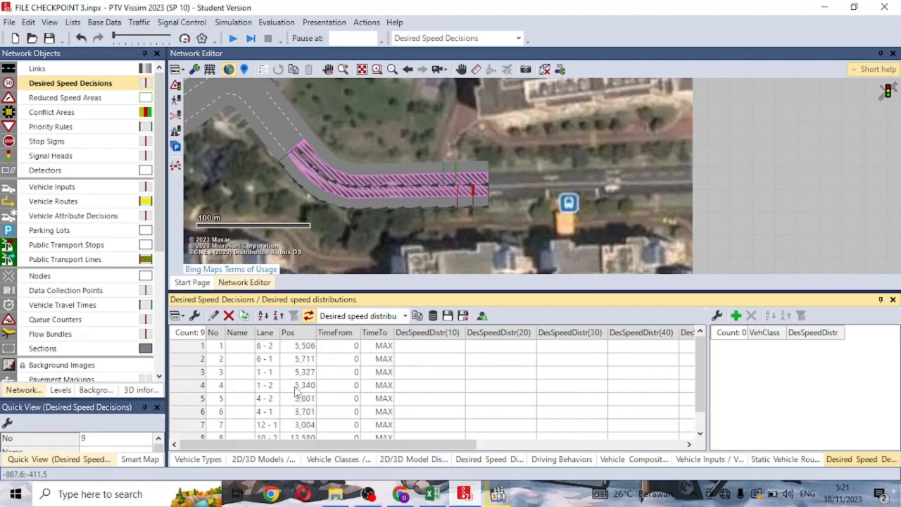
{"action": "left_click", "coordinate": [305, 347]}
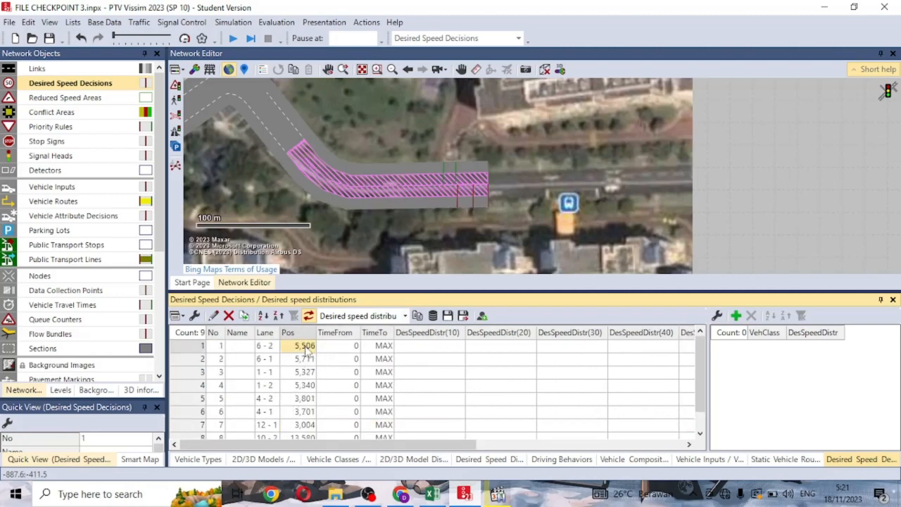
{"action": "scroll", "coordinate": [307, 352], "scroll_direction": "down", "scroll_amount": 1}
{"action": "left_click", "coordinate": [304, 425], "text": "shift"}
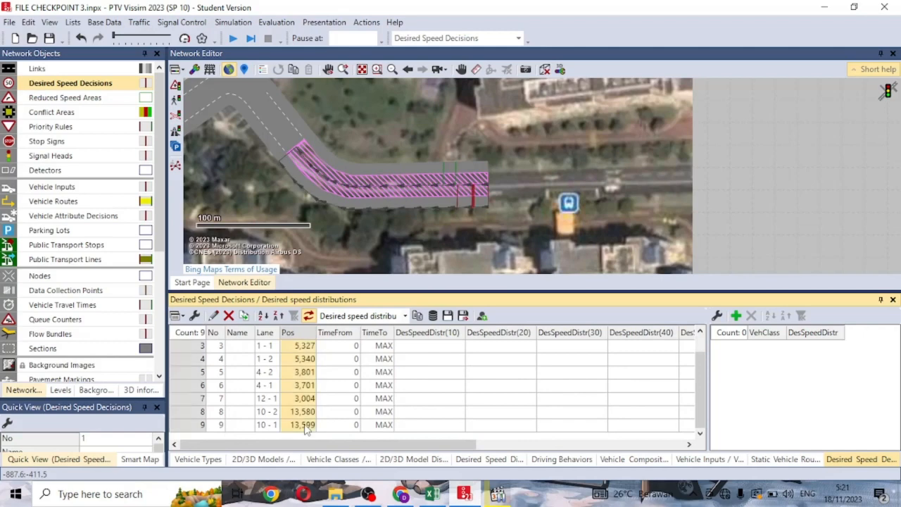
{"action": "left_click", "coordinate": [306, 426]}
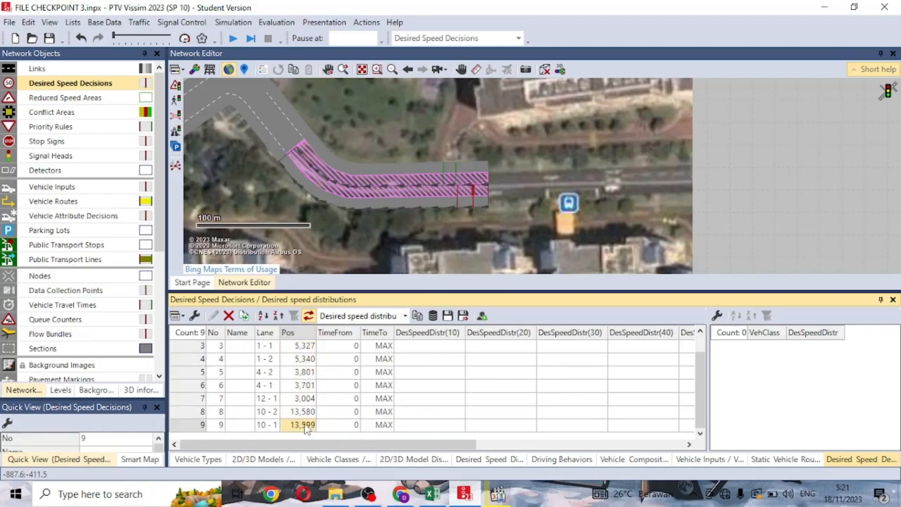
{"action": "scroll", "coordinate": [305, 421], "scroll_direction": "up", "scroll_amount": 1}
{"action": "left_click", "coordinate": [322, 358]}
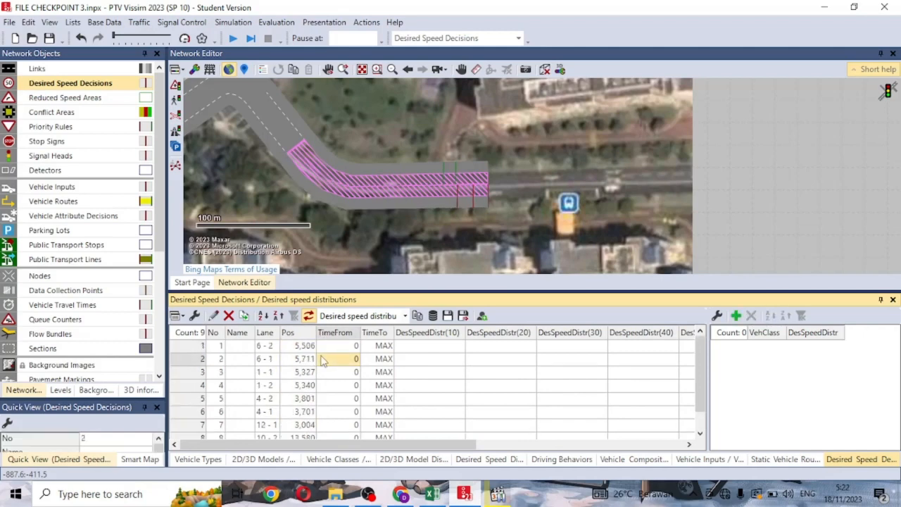
- Set the position of all desired speed decisions in the list to 1 m
{"action": "left_click", "coordinate": [308, 346]}
{"action": "scroll", "coordinate": [307, 403], "scroll_direction": "down", "scroll_amount": 1}
{"action": "left_click", "coordinate": [303, 424], "text": "shift"}
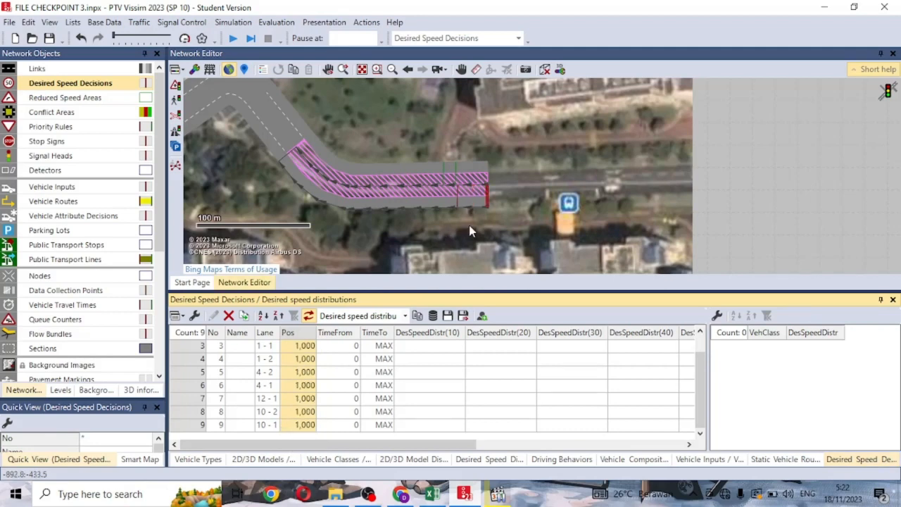
- Assign speed distribution 1049: CAR to vehicle class 10 for all desired speed decisions
{"action": "scroll", "coordinate": [495, 191], "scroll_direction": "up", "scroll_amount": 2}
{"action": "scroll", "coordinate": [496, 206], "scroll_direction": "down", "scroll_amount": 2}
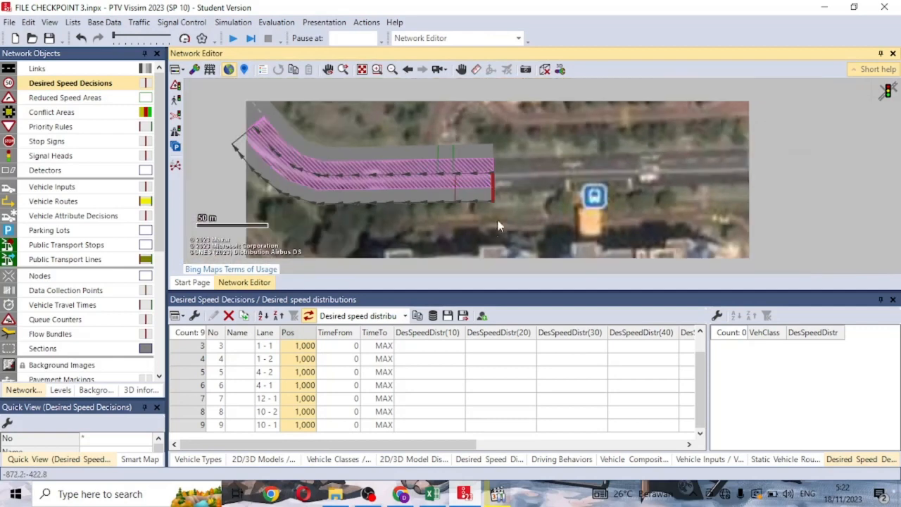
{"action": "scroll", "coordinate": [428, 401], "scroll_direction": "up", "scroll_amount": 1}
{"action": "left_click", "coordinate": [457, 347]}
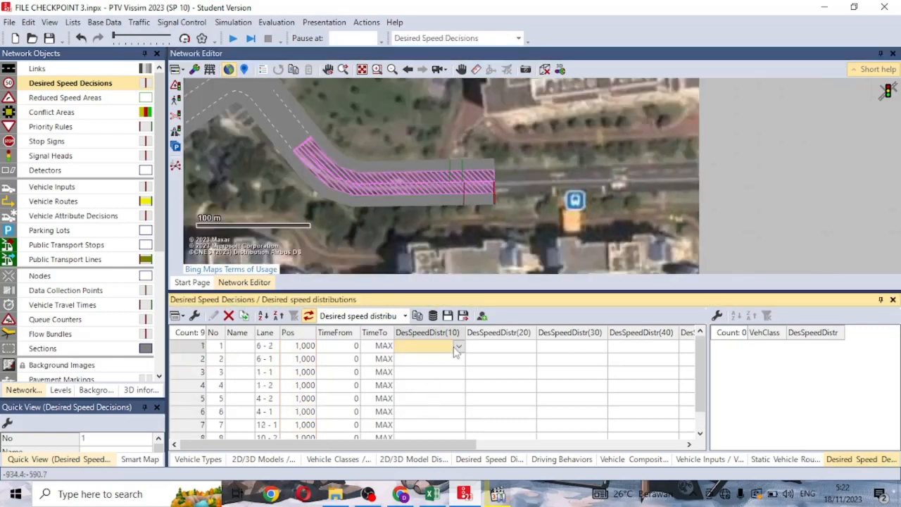
{"action": "left_click", "coordinate": [384, 370]}
{"action": "left_click", "coordinate": [420, 349]}
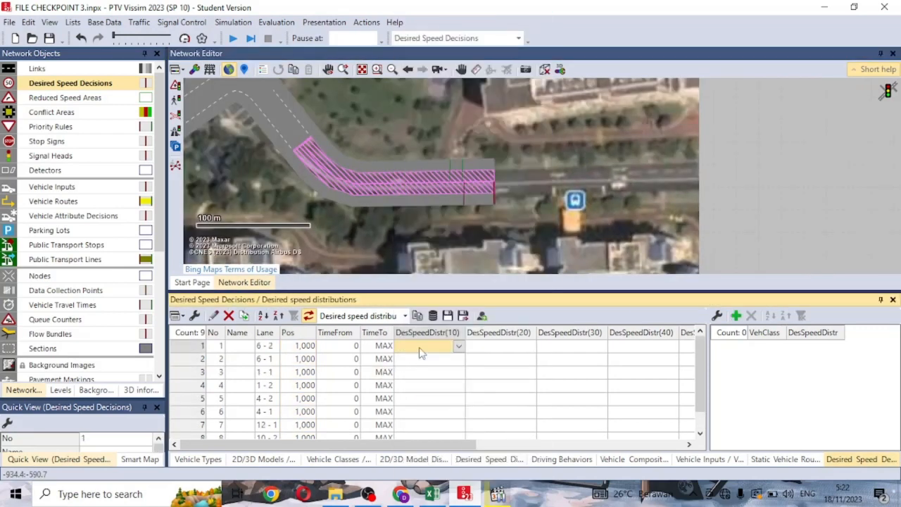
{"action": "scroll", "coordinate": [421, 362], "scroll_direction": "down", "scroll_amount": 1}
{"action": "left_click_drag", "start_coordinate": [429, 445], "coordinate": [428, 434]}
{"action": "left_click", "coordinate": [427, 425], "text": "shift"}
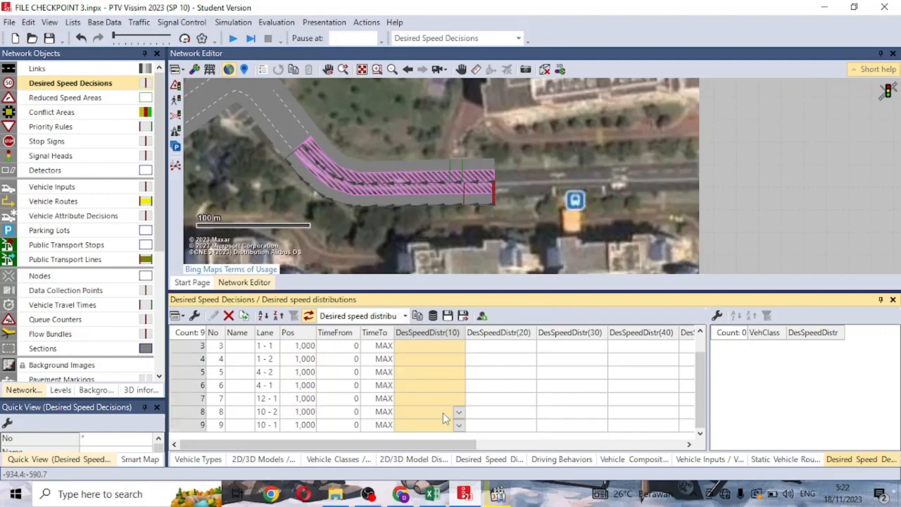
{"action": "left_click", "coordinate": [458, 426]}
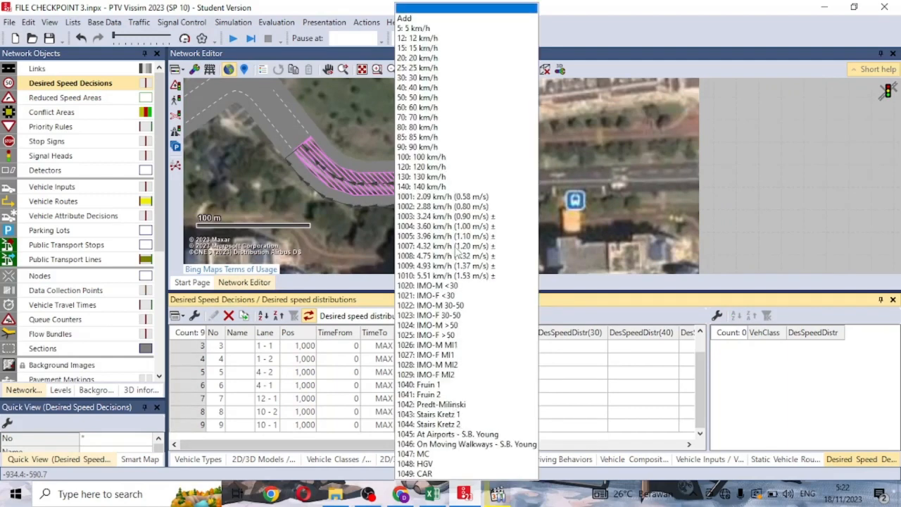
{"action": "left_click", "coordinate": [426, 474]}
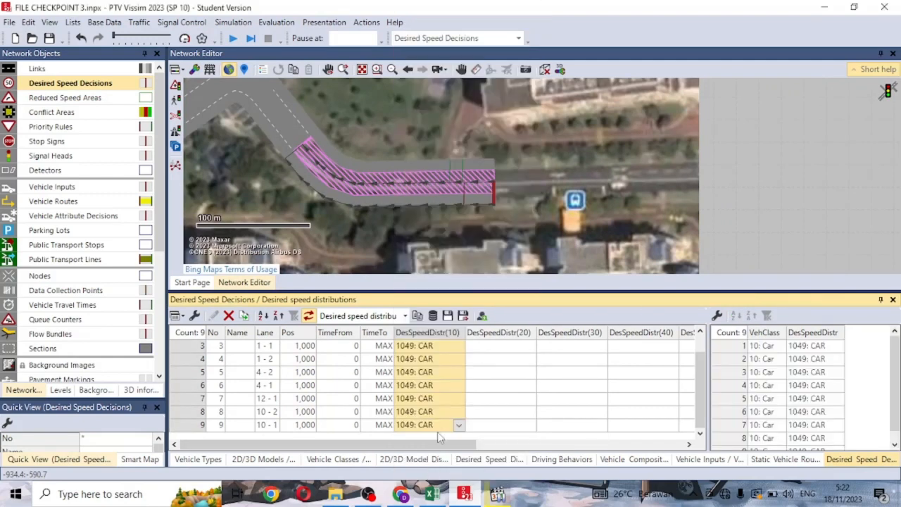
- Assign speed distribution 1048: HGV to vehicle class 20 for all desired speed decisions
{"action": "scroll", "coordinate": [512, 389], "scroll_direction": "up", "scroll_amount": 1}
{"action": "left_click", "coordinate": [498, 350]}
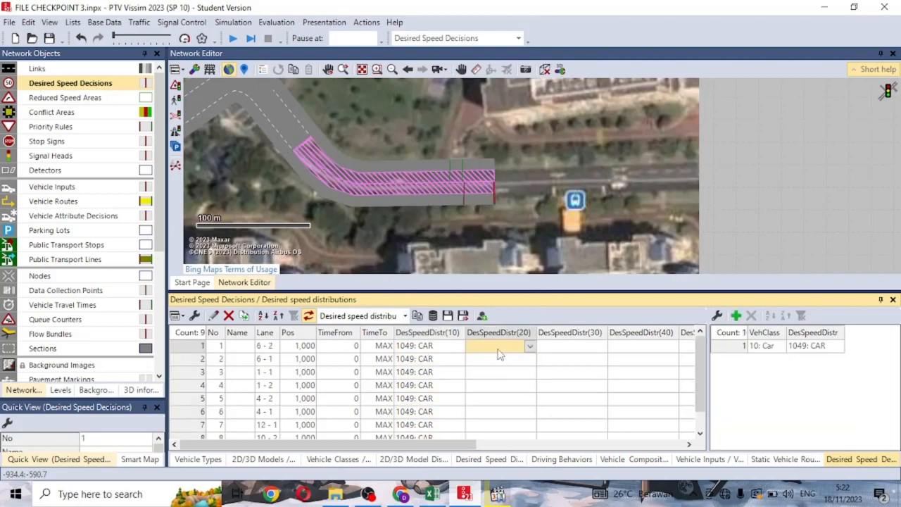
{"action": "scroll", "coordinate": [504, 359], "scroll_direction": "down", "scroll_amount": 1}
{"action": "left_click", "coordinate": [507, 427], "text": "shift"}
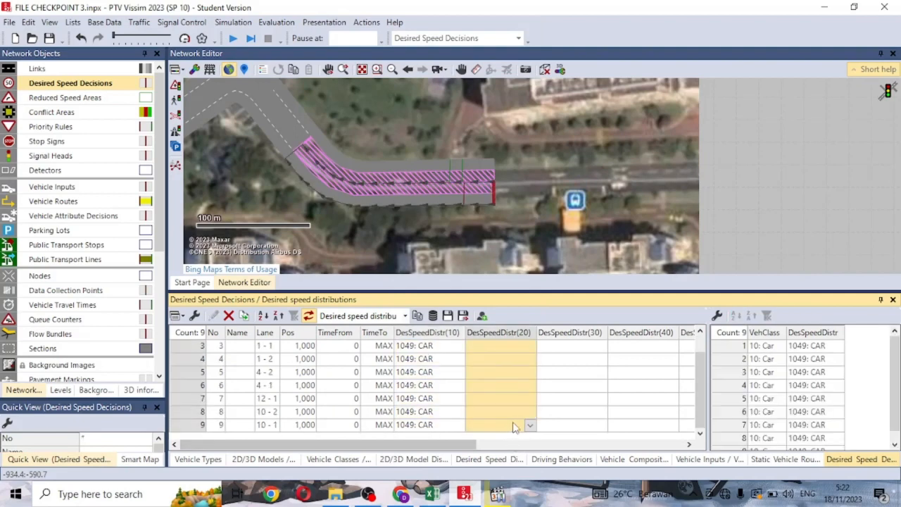
{"action": "left_click", "coordinate": [529, 425]}
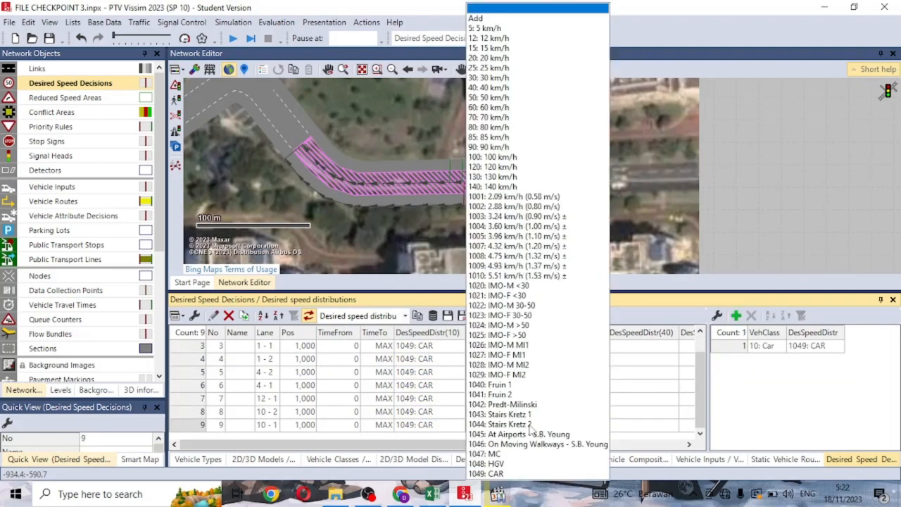
{"action": "left_click", "coordinate": [505, 464]}
{"action": "scroll", "coordinate": [523, 406], "scroll_direction": "up", "scroll_amount": 1}
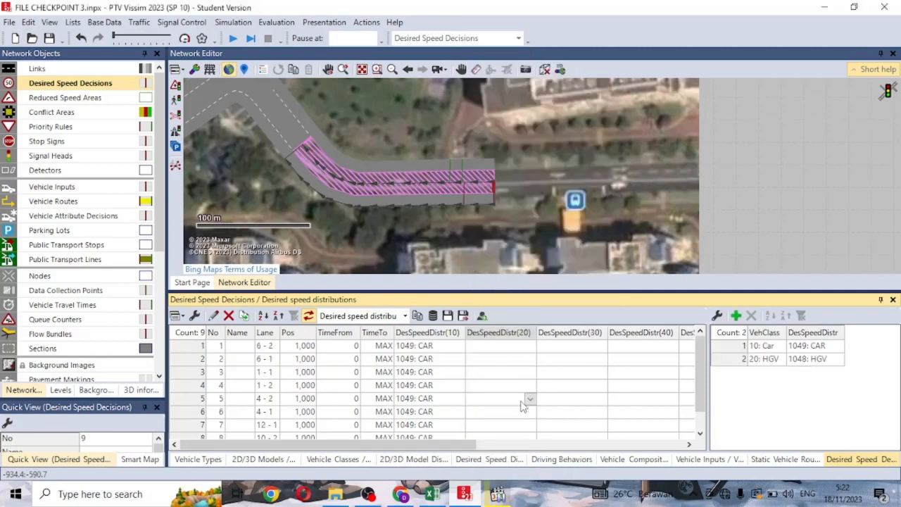
{"action": "left_click", "coordinate": [515, 350], "text": "shift"}
{"action": "left_click", "coordinate": [530, 347]}
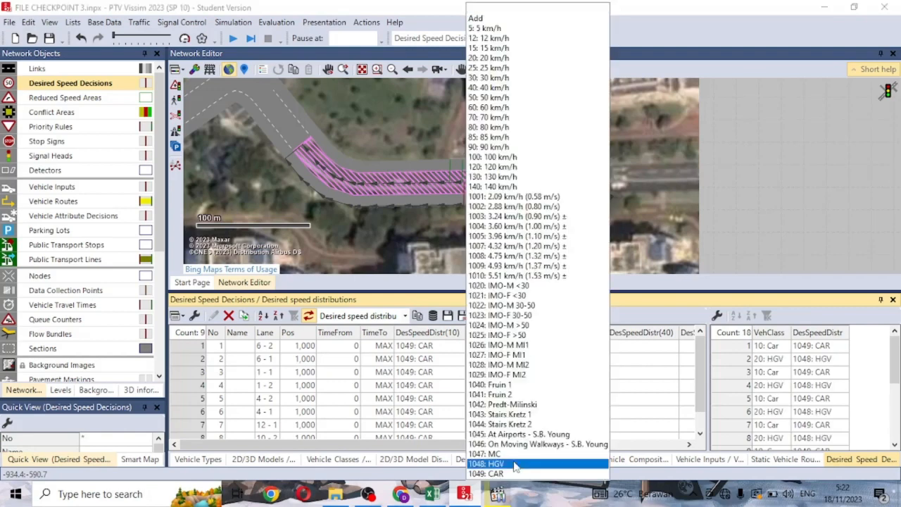
{"action": "left_click", "coordinate": [514, 463]}
- Assign speed distribution 1047: MC to vehicle classes 30 and 40 for all desired speed decisions
{"action": "left_click", "coordinate": [564, 346]}
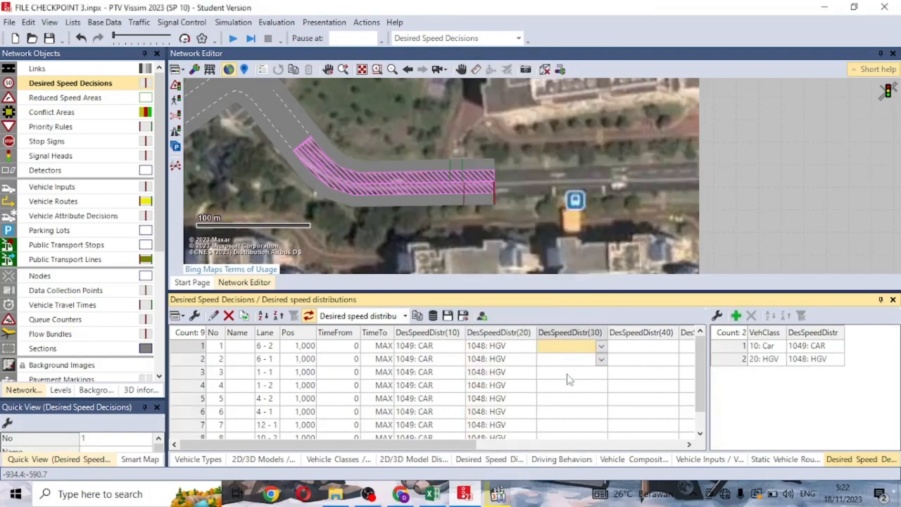
{"action": "left_click", "coordinate": [496, 348]}
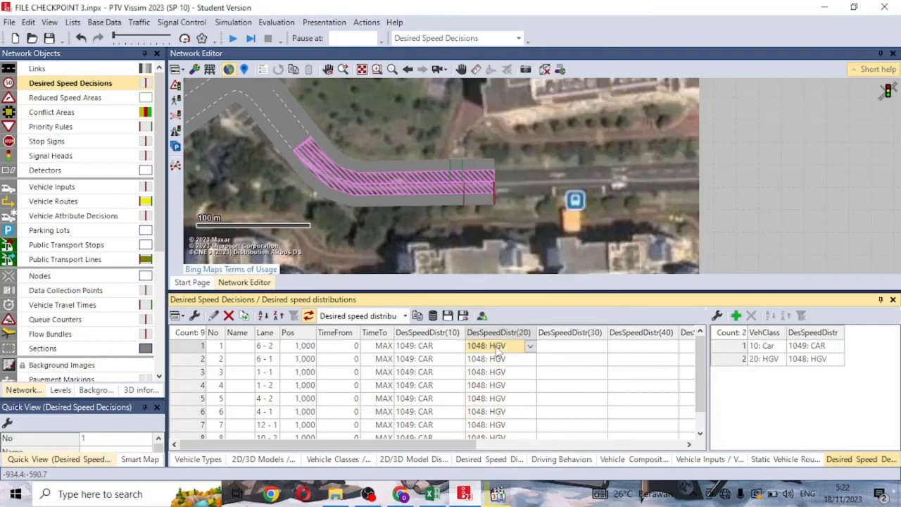
{"action": "left_click_drag", "start_coordinate": [560, 350], "coordinate": [612, 434]}
{"action": "key", "text": "shift+Up"}
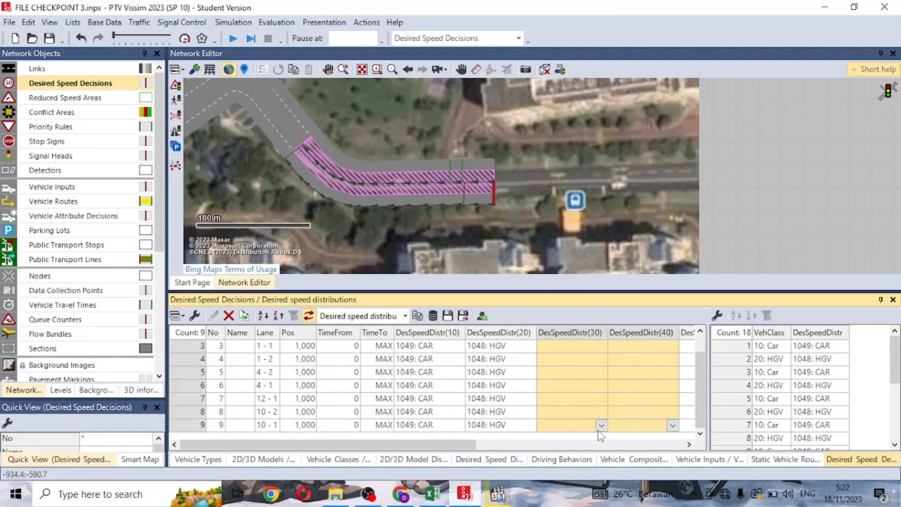
{"action": "left_click", "coordinate": [672, 426]}
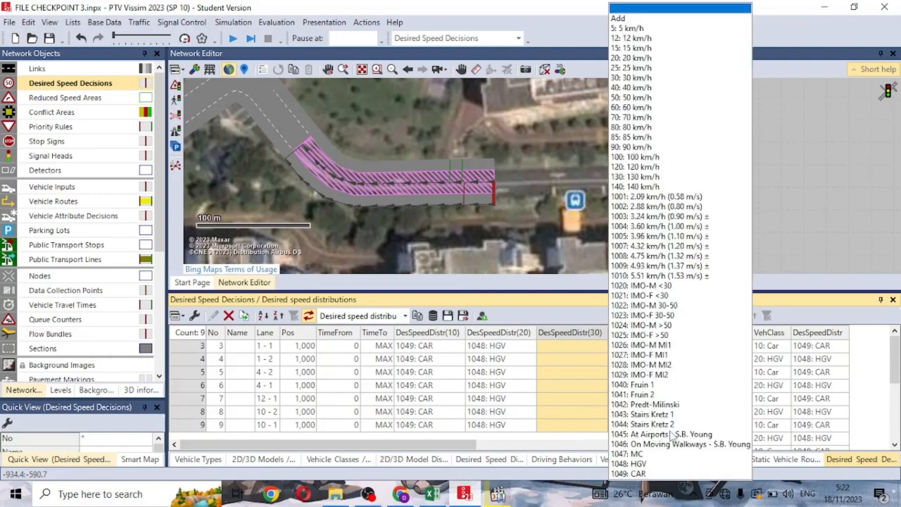
{"action": "left_click", "coordinate": [637, 453]}
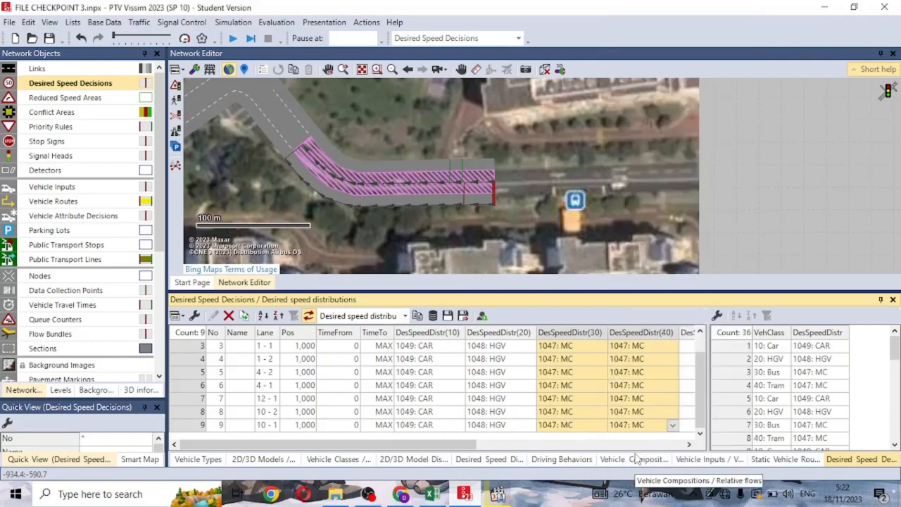
- Assign speed distribution 1048: HGV to vehicle classes 50, 60 and 70 for all desired speed decisions
{"action": "left_click_drag", "start_coordinate": [468, 451], "coordinate": [582, 435]}
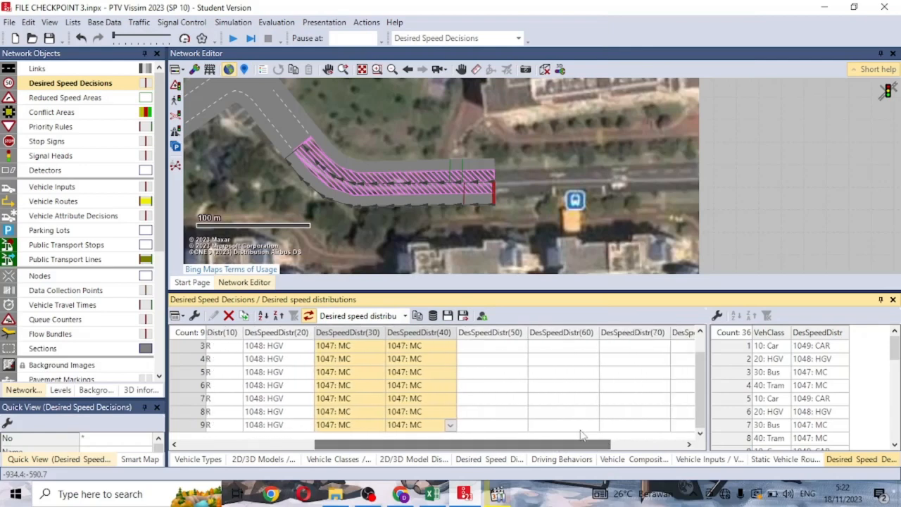
{"action": "left_click_drag", "start_coordinate": [521, 348], "coordinate": [638, 427]}
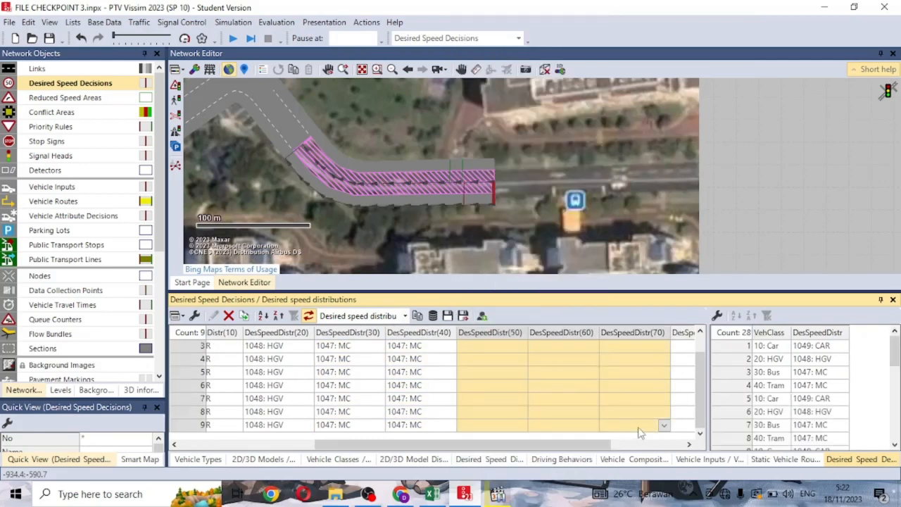
{"action": "left_click", "coordinate": [663, 427]}
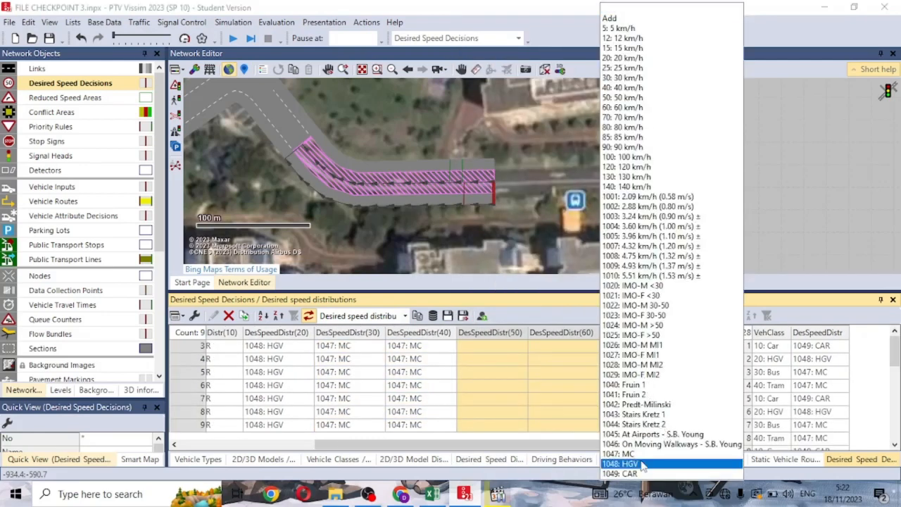
{"action": "left_click", "coordinate": [642, 463]}
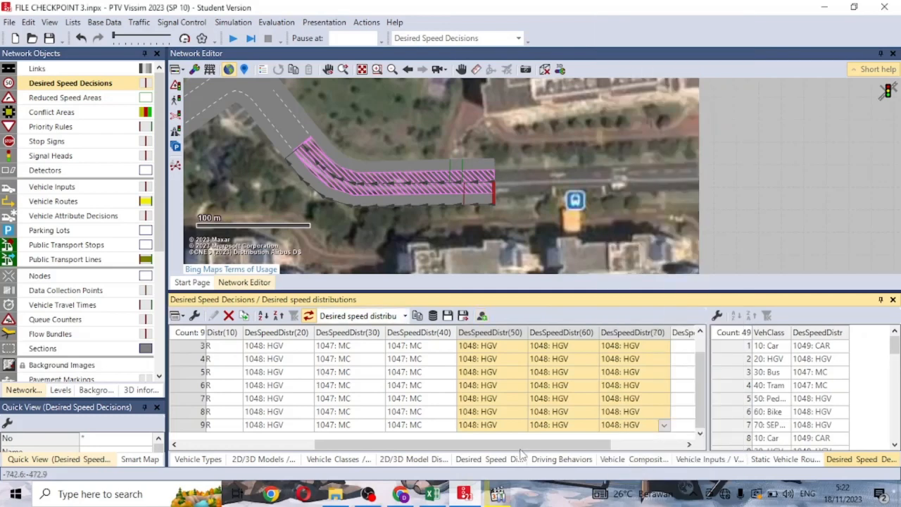
{"action": "key", "text": "Down"}
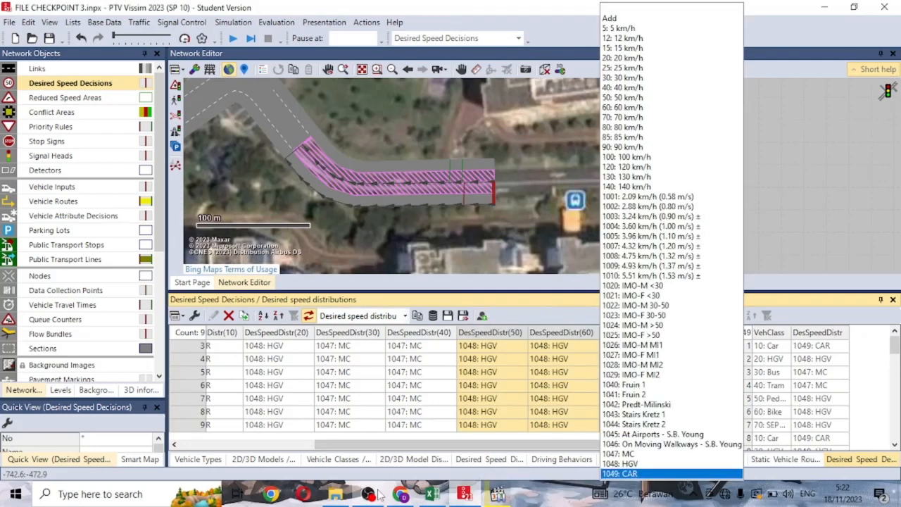
{"action": "left_click", "coordinate": [368, 493]}
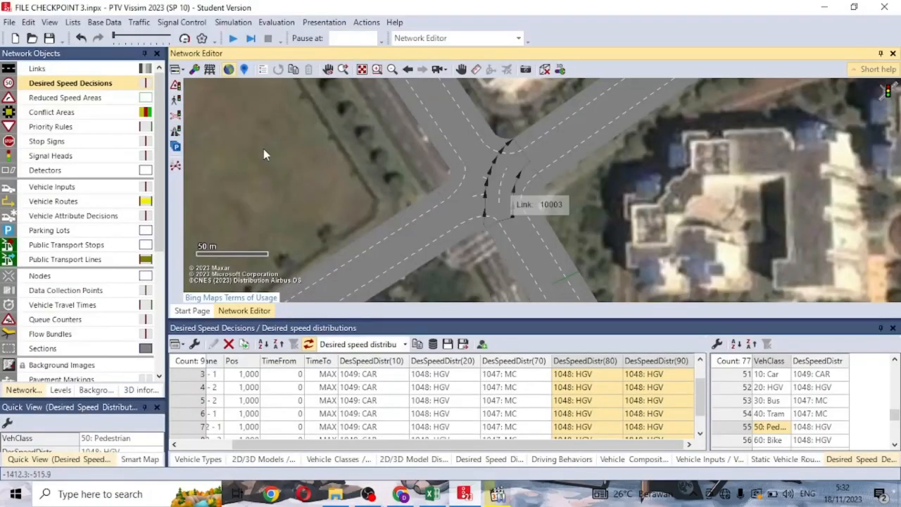
- Add a 2 m reduced speed area at about 19.5 m on lane 2 of link 10000
{"action": "left_click", "coordinate": [61, 98]}
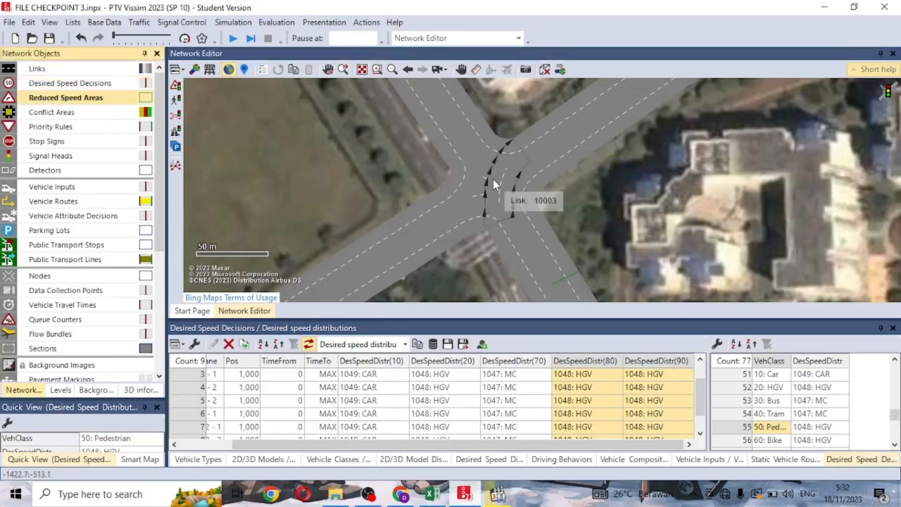
{"action": "left_click", "coordinate": [465, 181]}
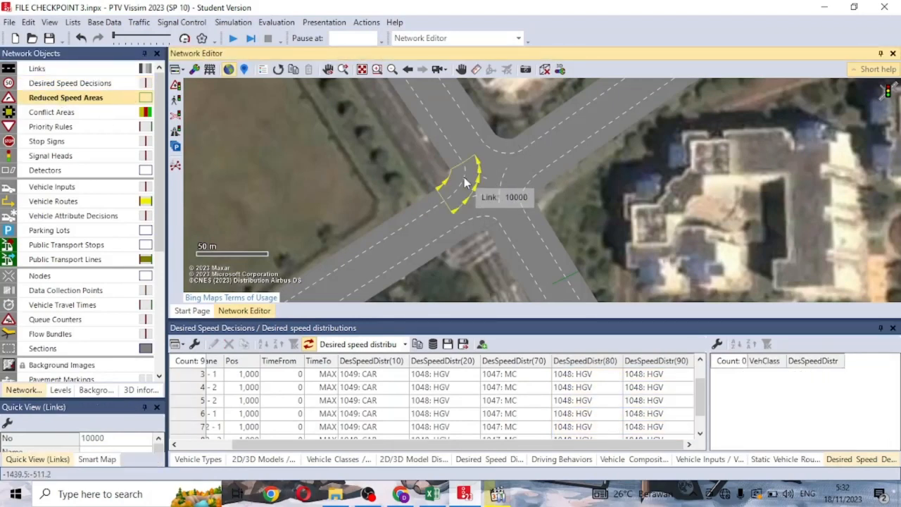
{"action": "right_click", "coordinate": [464, 183]}
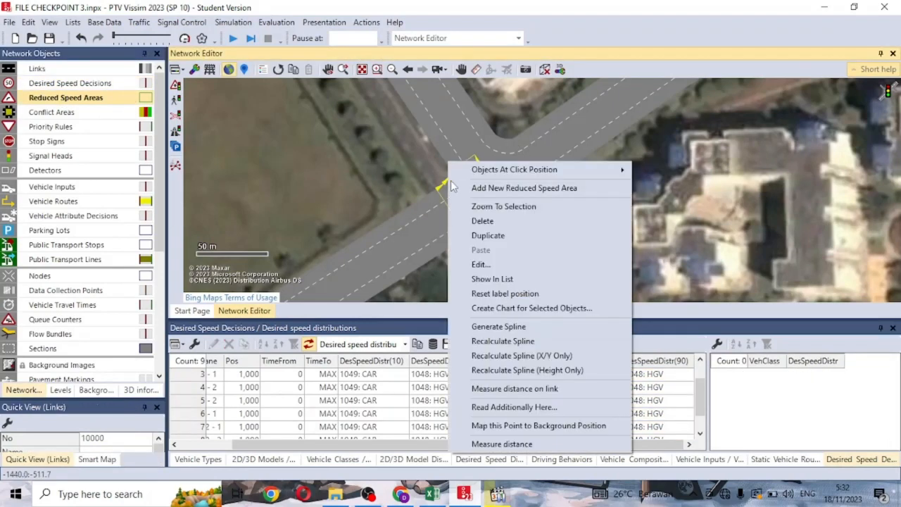
{"action": "left_click", "coordinate": [462, 188]}
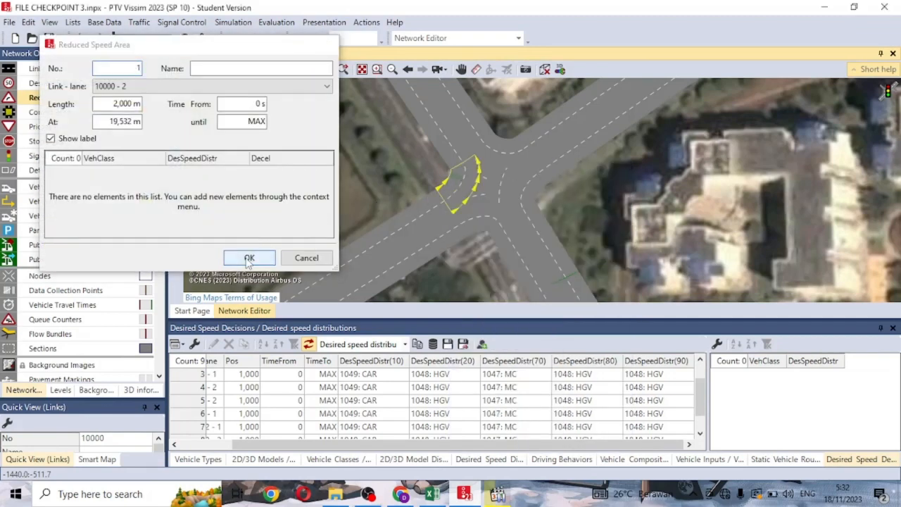
{"action": "left_click", "coordinate": [249, 258]}
- Shift the reduced speed area along link 10000 to about 20.9 m and check its properties
{"action": "scroll", "coordinate": [426, 193], "scroll_direction": "up", "scroll_amount": 4}
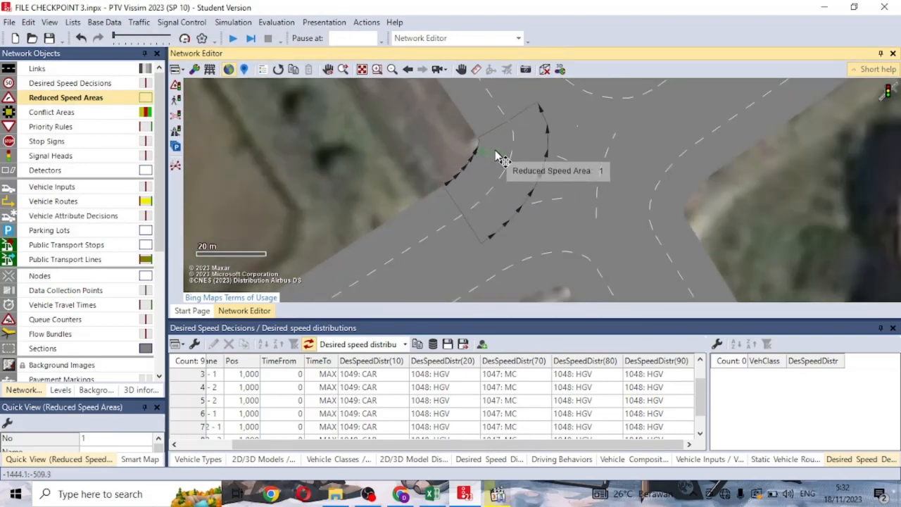
{"action": "scroll", "coordinate": [501, 162], "scroll_direction": "up", "scroll_amount": 1}
{"action": "scroll", "coordinate": [500, 158], "scroll_direction": "up", "scroll_amount": 1}
{"action": "mouse_move", "coordinate": [497, 157]}
{"action": "left_mouse_down"}
{"action": "mouse_move", "coordinate": [476, 191]}
{"action": "mouse_move", "coordinate": [498, 154]}
{"action": "left_mouse_up"}
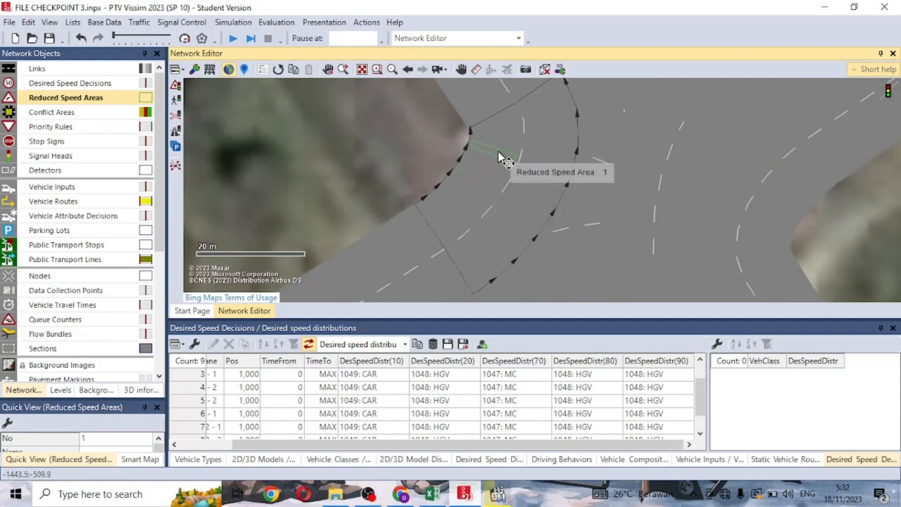
{"action": "double_click", "coordinate": [497, 162]}
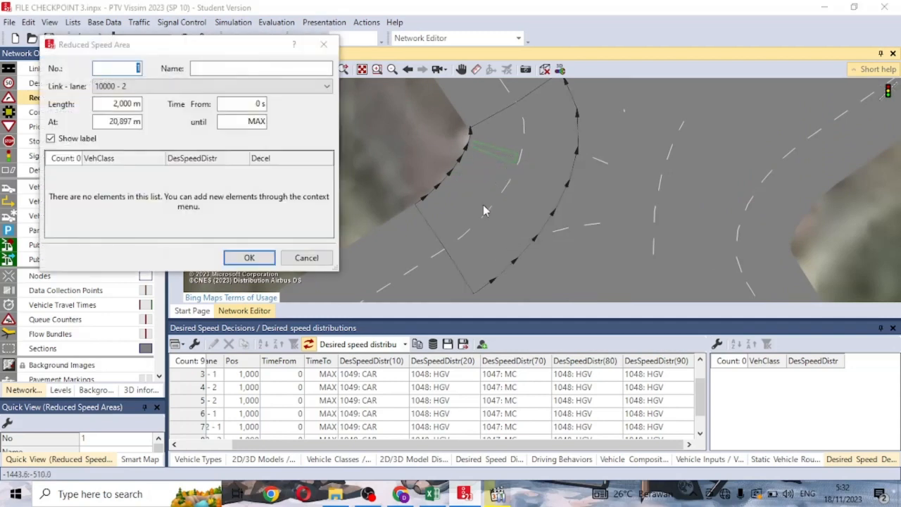
{"action": "left_click", "coordinate": [326, 258]}
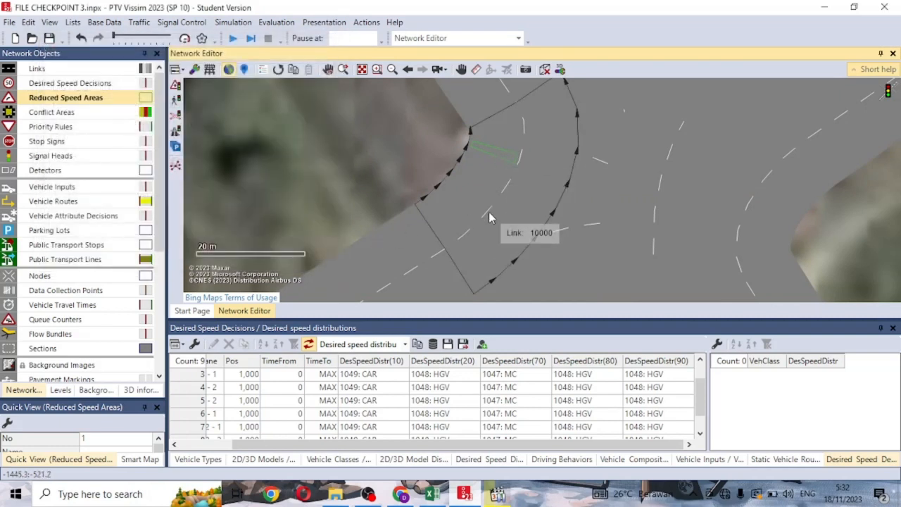
- Stretch the reduced speed area along the curve of link 10000 to a length of about 28.9 m
{"action": "scroll", "coordinate": [506, 176], "scroll_direction": "up", "scroll_amount": 2}
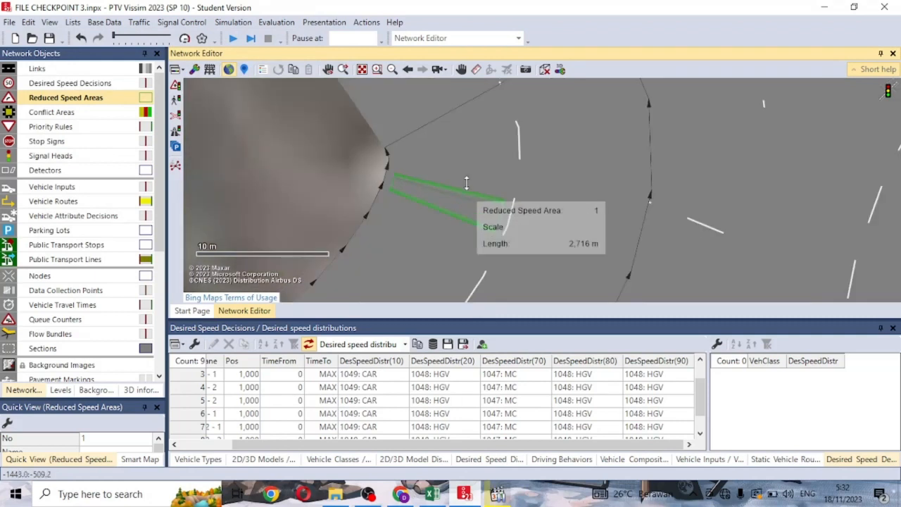
{"action": "left_click_drag", "start_coordinate": [507, 201], "coordinate": [399, 279]}
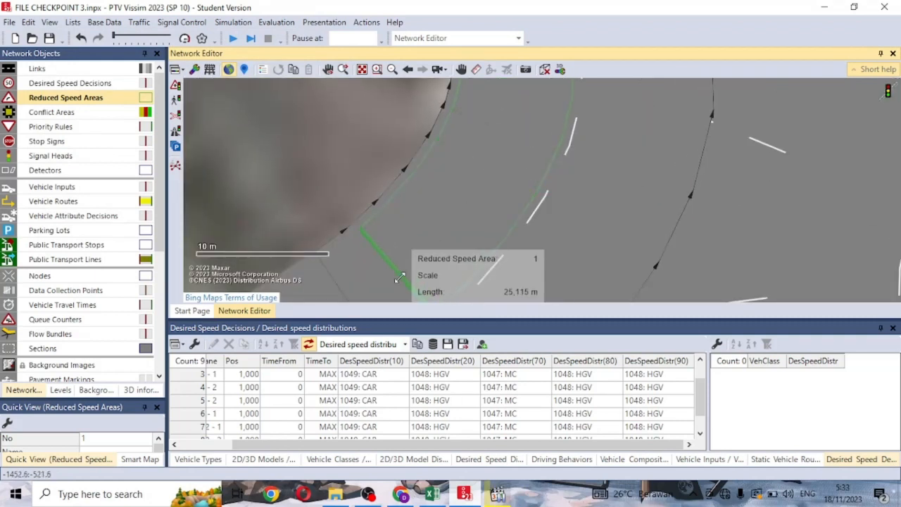
{"action": "scroll", "coordinate": [596, 193], "scroll_direction": "down", "scroll_amount": 3}
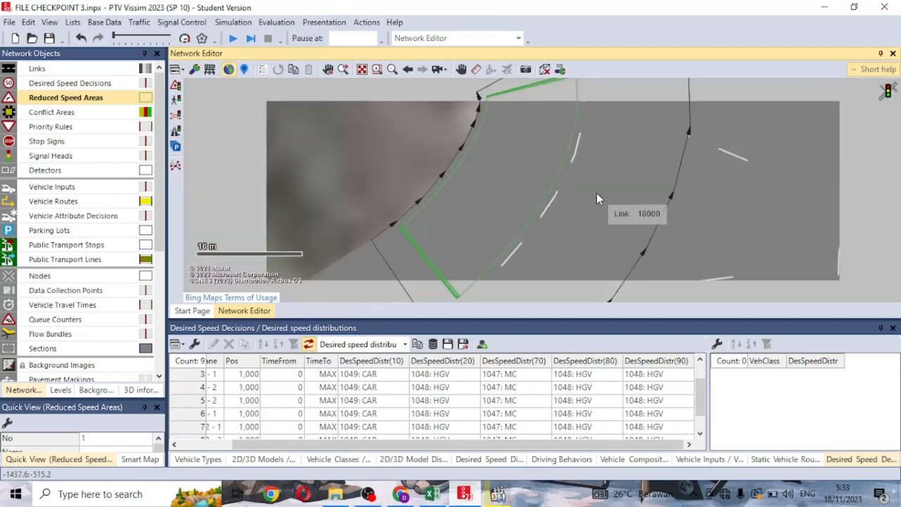
{"action": "left_click_drag", "start_coordinate": [596, 193], "coordinate": [543, 199]}
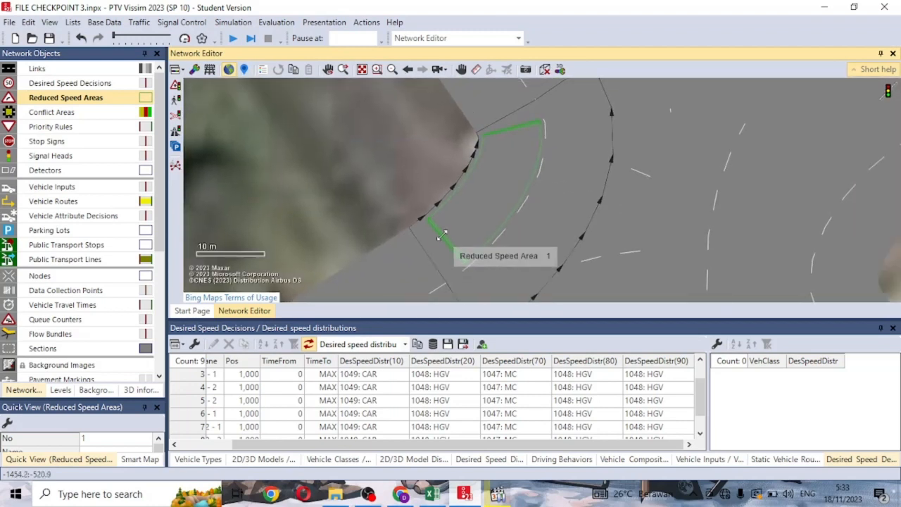
{"action": "left_click_drag", "start_coordinate": [512, 145], "coordinate": [521, 141]}
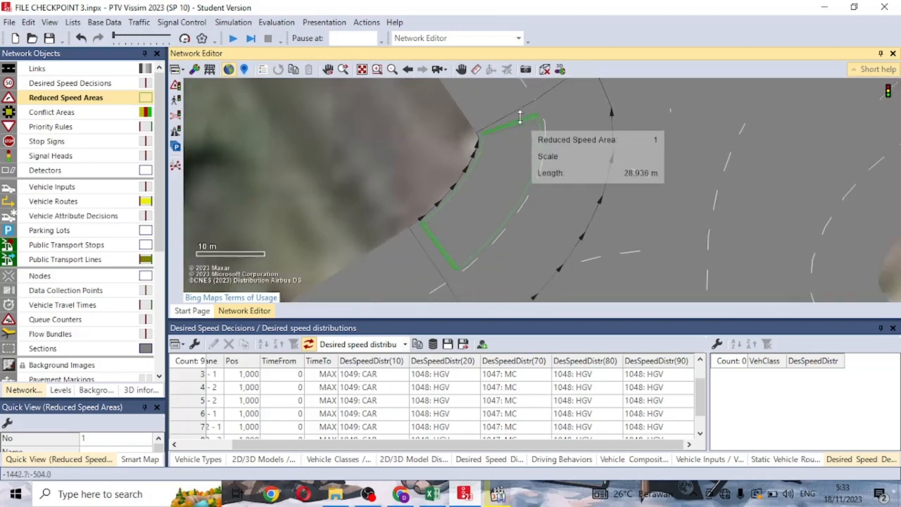
- Copy the reduced speed area from lane 2 onto lane 1 of link 10000, at about 2 m
{"action": "left_click_drag", "start_coordinate": [590, 167], "coordinate": [523, 144]}
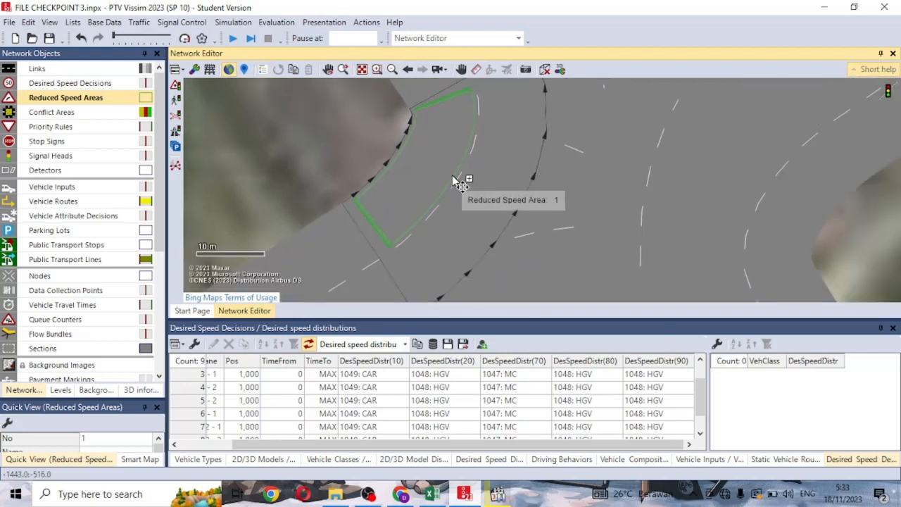
{"action": "left_click_drag", "start_coordinate": [458, 182], "coordinate": [479, 190]}
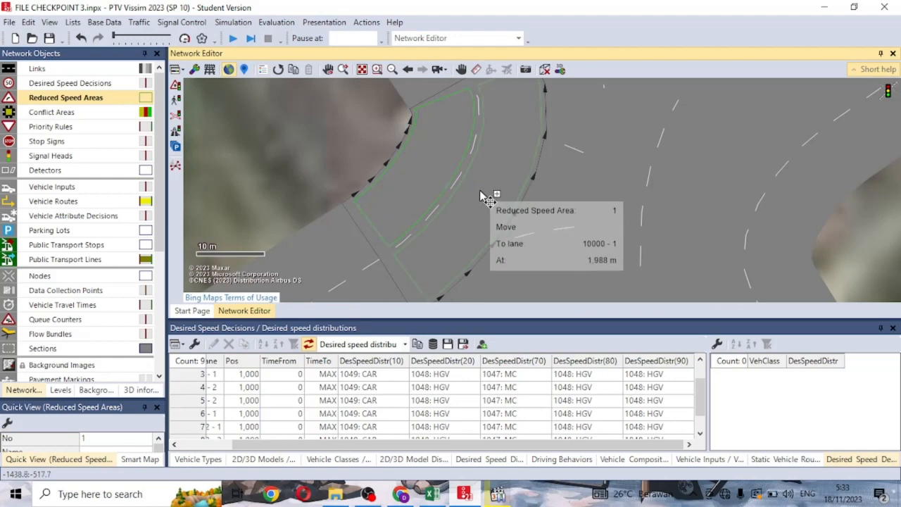
{"action": "scroll", "coordinate": [579, 185], "scroll_direction": "down", "scroll_amount": 2}
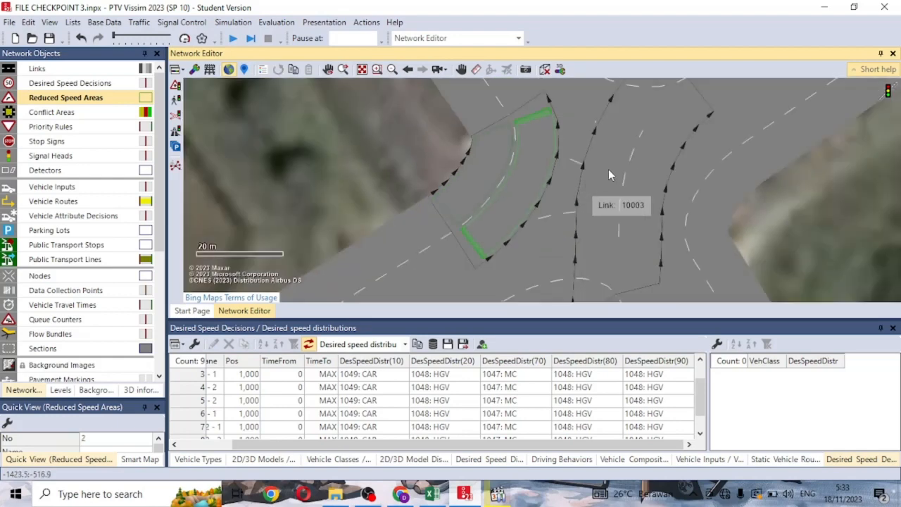
- Set the border color of the reduced speed areas to opaque yellow (255, 255, 249, 0)
{"action": "left_click", "coordinate": [146, 100]}
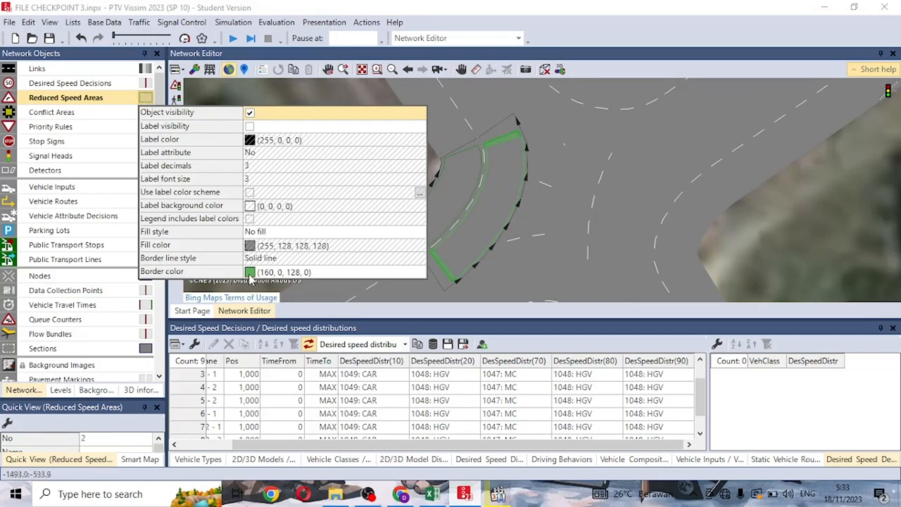
{"action": "left_click", "coordinate": [250, 277]}
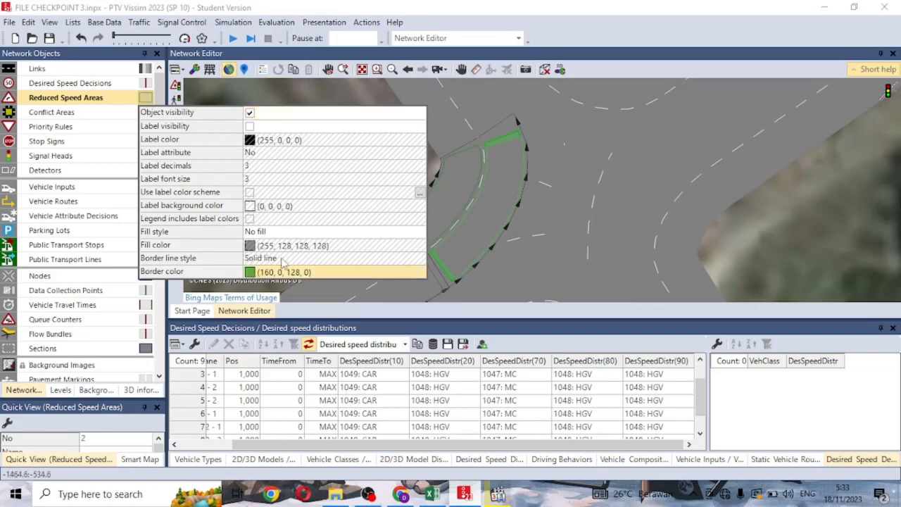
{"action": "left_click", "coordinate": [414, 271]}
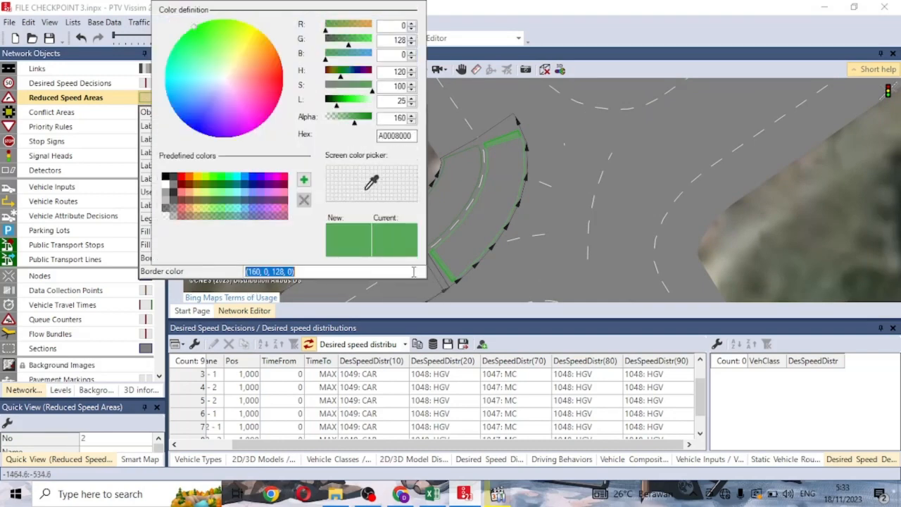
{"action": "left_click_drag", "start_coordinate": [254, 42], "coordinate": [255, 29]}
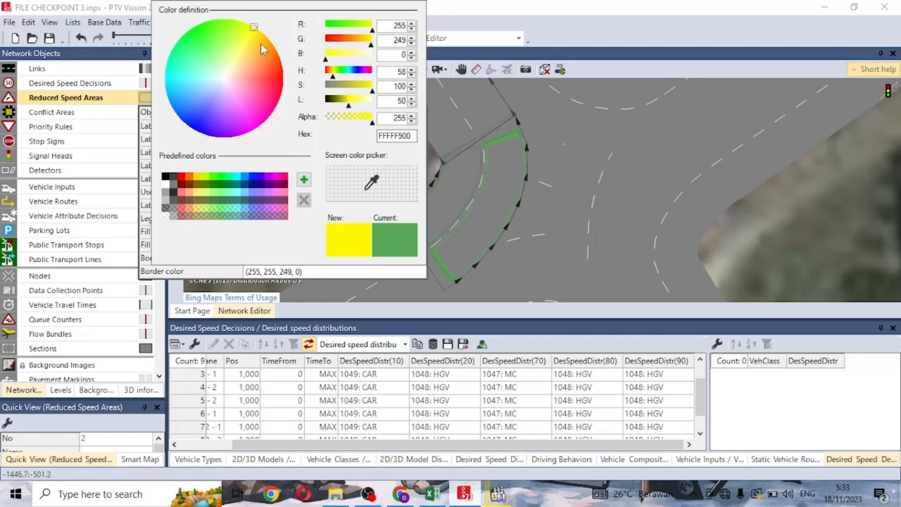
{"action": "left_click", "coordinate": [486, 174]}
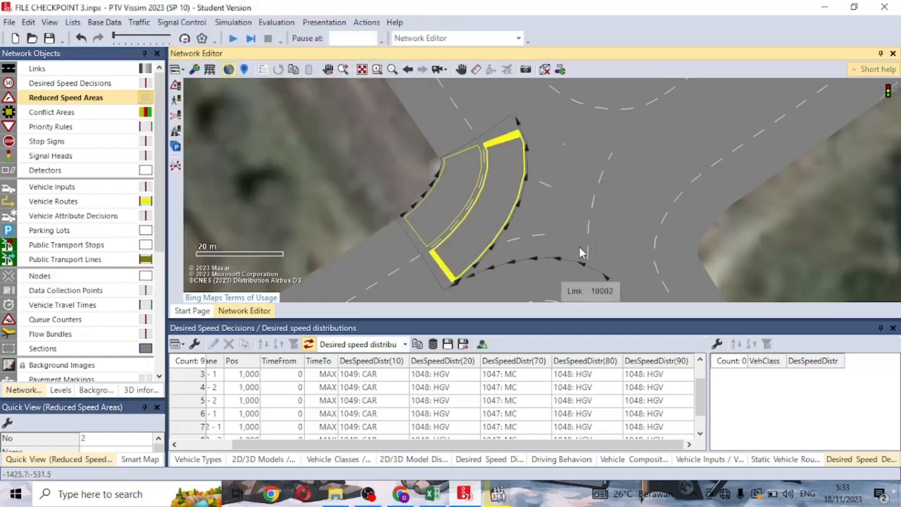
- Copy both reduced speed areas from link 10000 together onto the two lanes of link 10005
{"action": "left_click_drag", "start_coordinate": [581, 224], "coordinate": [456, 154]}
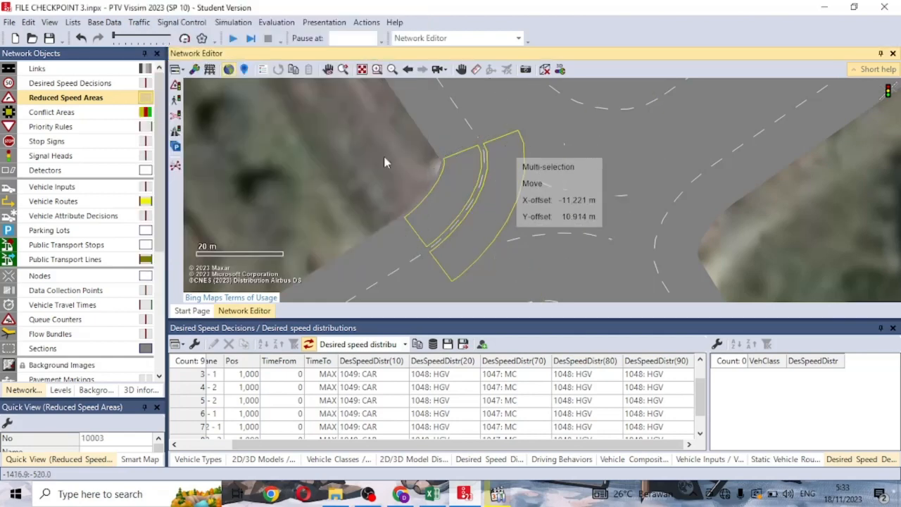
{"action": "left_click_drag", "start_coordinate": [279, 151], "coordinate": [251, 149]}
{"action": "left_click", "coordinate": [251, 149]}
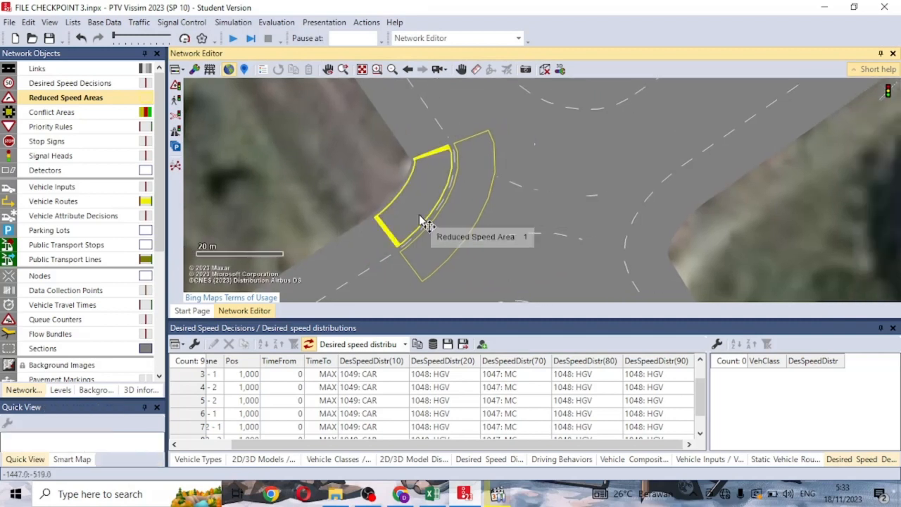
{"action": "left_click_drag", "start_coordinate": [396, 196], "coordinate": [294, 178]}
{"action": "scroll", "coordinate": [338, 177], "scroll_direction": "down", "scroll_amount": 1}
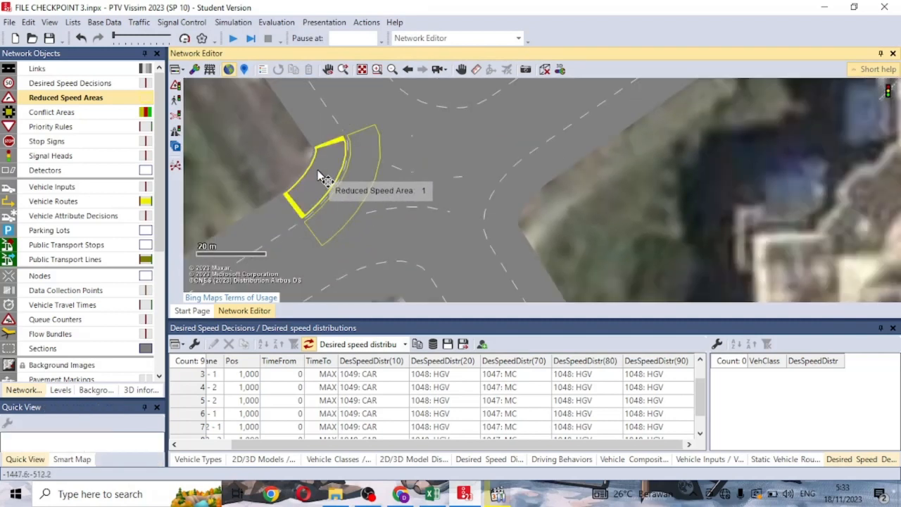
{"action": "left_click", "coordinate": [316, 166]}
{"action": "left_click", "coordinate": [348, 169]}
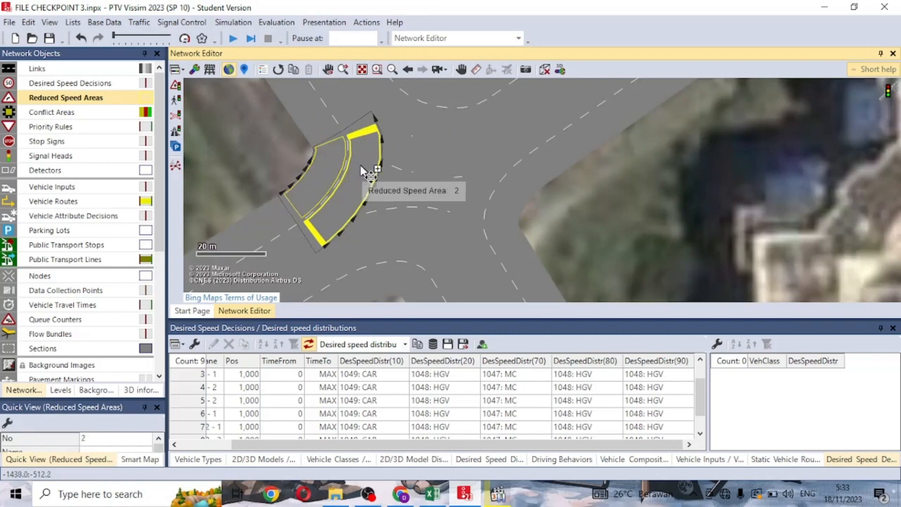
{"action": "left_click", "coordinate": [329, 165], "text": "ctrl"}
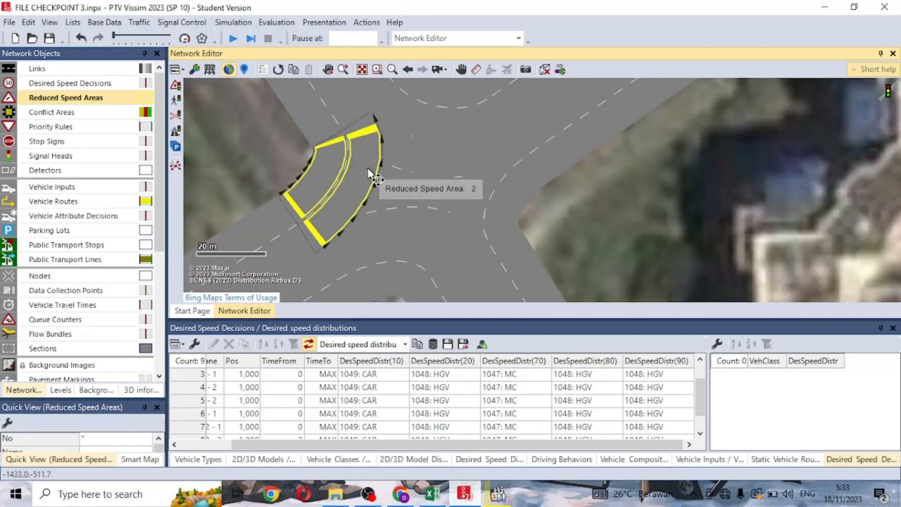
{"action": "left_click_drag", "start_coordinate": [367, 169], "coordinate": [476, 119]}
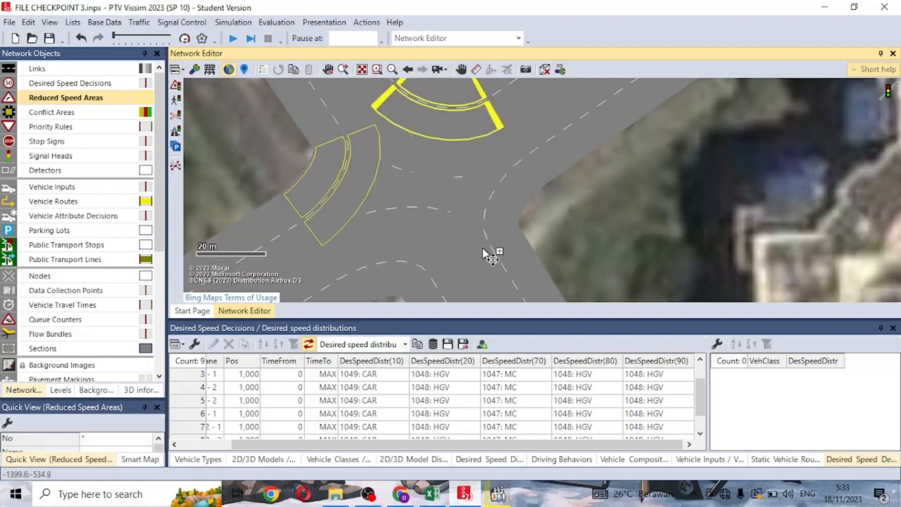
{"action": "left_click", "coordinate": [417, 212]}
{"action": "left_click", "coordinate": [365, 183]}
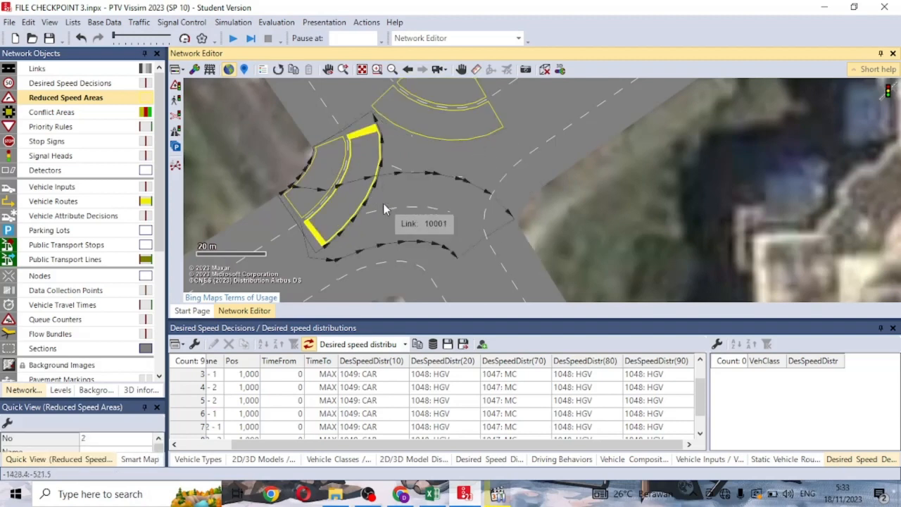
{"action": "mouse_move", "coordinate": [368, 167]}
{"action": "left_mouse_down"}
{"action": "mouse_move", "coordinate": [404, 215]}
{"action": "mouse_move", "coordinate": [396, 235]}
{"action": "mouse_move", "coordinate": [365, 167]}
{"action": "left_mouse_up"}
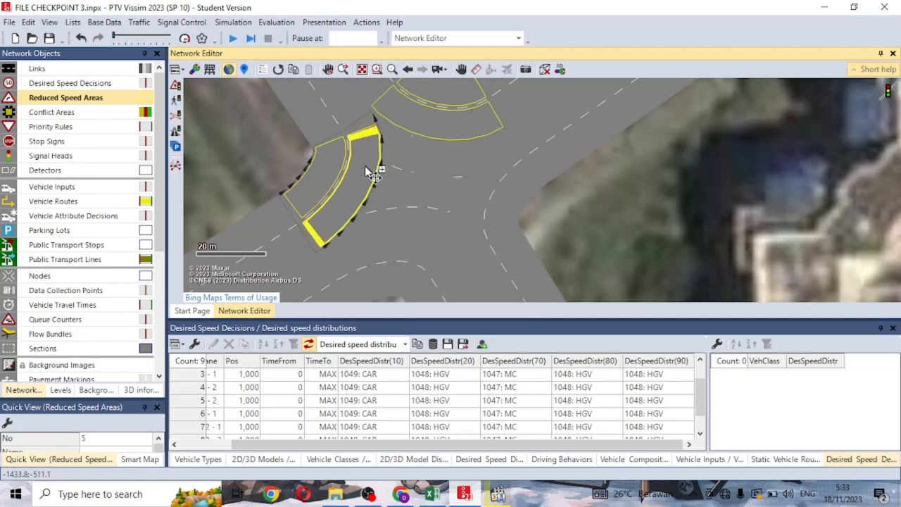
{"action": "key", "text": "ctrl+z"}
- Copy both reduced speed areas from link 10000 onto link 10007 and stretch them along the connector's curve
{"action": "left_click", "coordinate": [354, 181]}
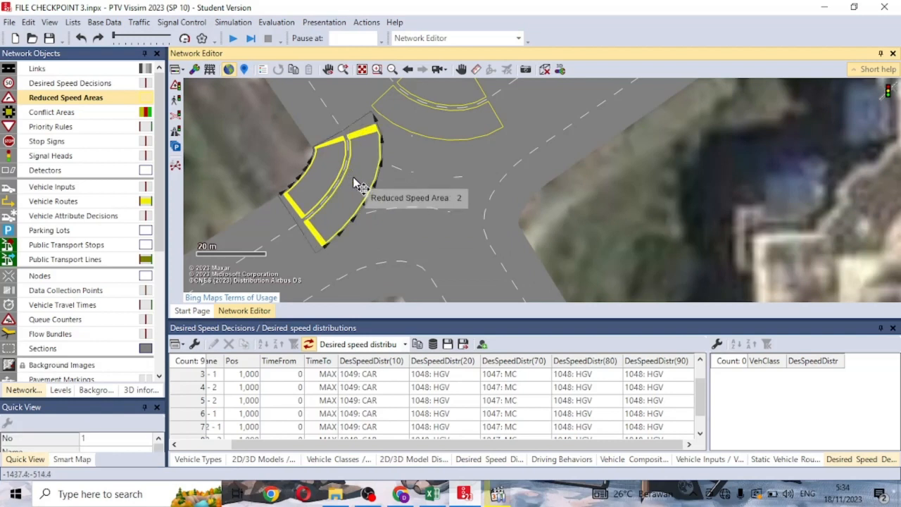
{"action": "left_click", "coordinate": [328, 171], "text": "ctrl"}
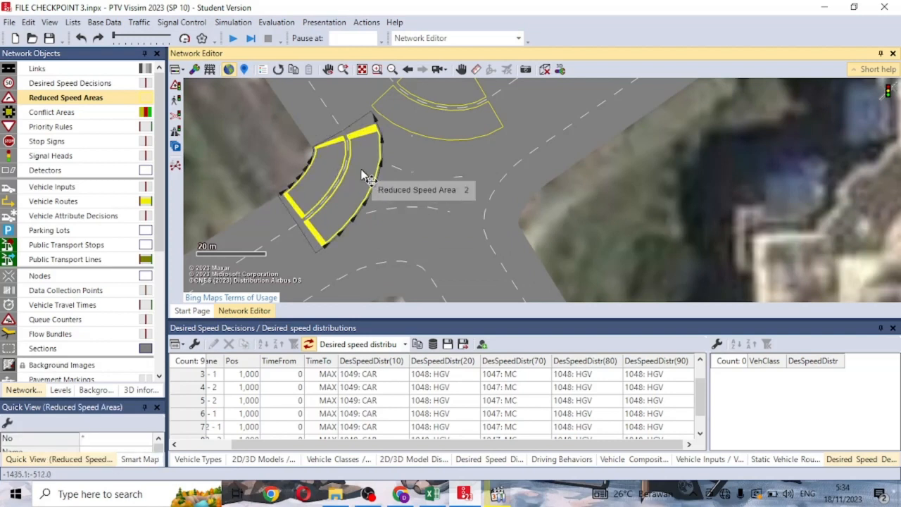
{"action": "left_click_drag", "start_coordinate": [361, 170], "coordinate": [448, 196]}
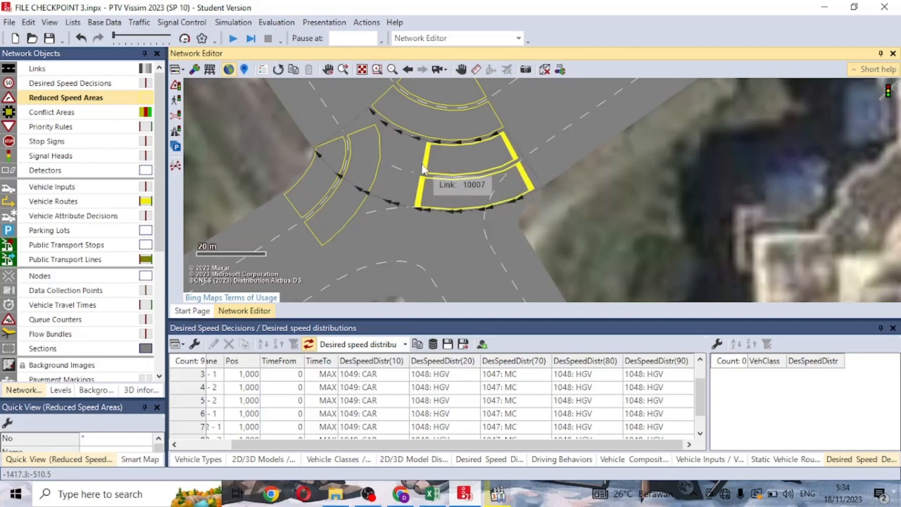
{"action": "left_click_drag", "start_coordinate": [423, 170], "coordinate": [363, 124]}
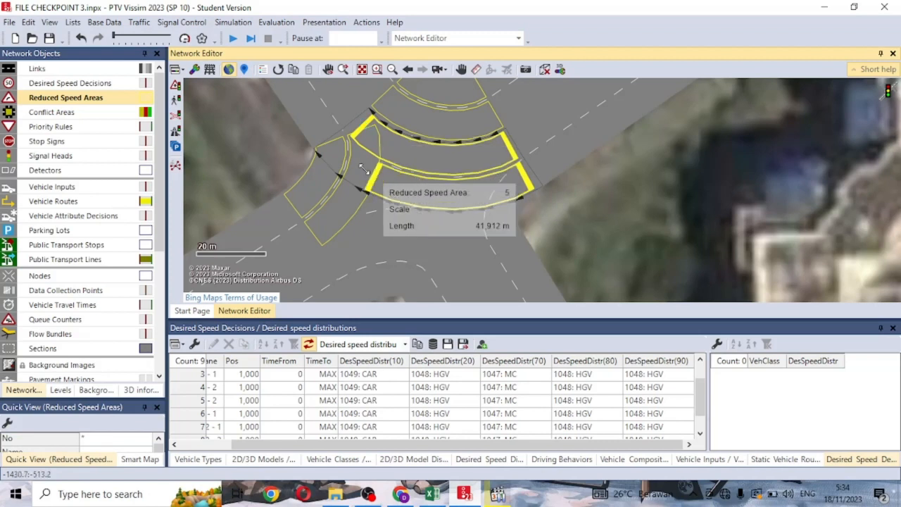
- Copy both reduced speed areas from link 10000 onto the turning connector at the intersection's eastern corner
{"action": "left_click_drag", "start_coordinate": [643, 222], "coordinate": [641, 142]}
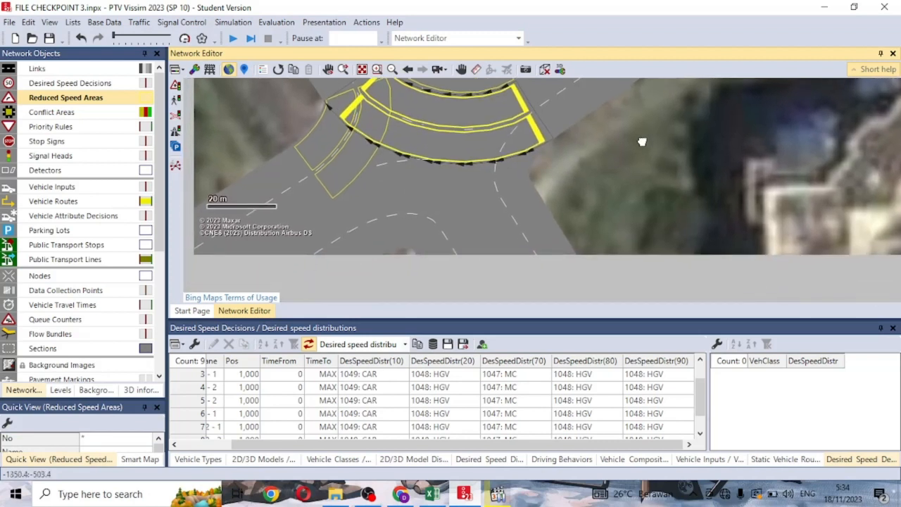
{"action": "left_click", "coordinate": [338, 167]}
{"action": "left_click", "coordinate": [321, 146], "text": "ctrl"}
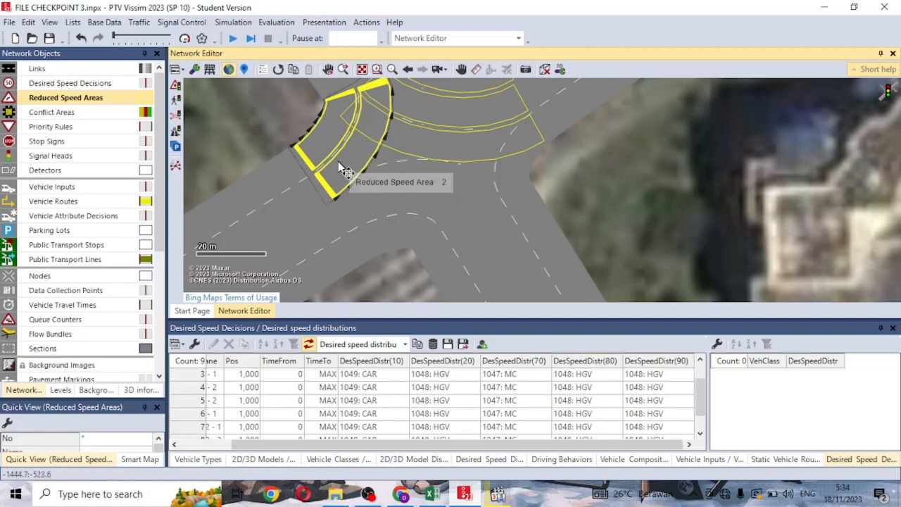
{"action": "left_click_drag", "start_coordinate": [341, 169], "coordinate": [499, 174]}
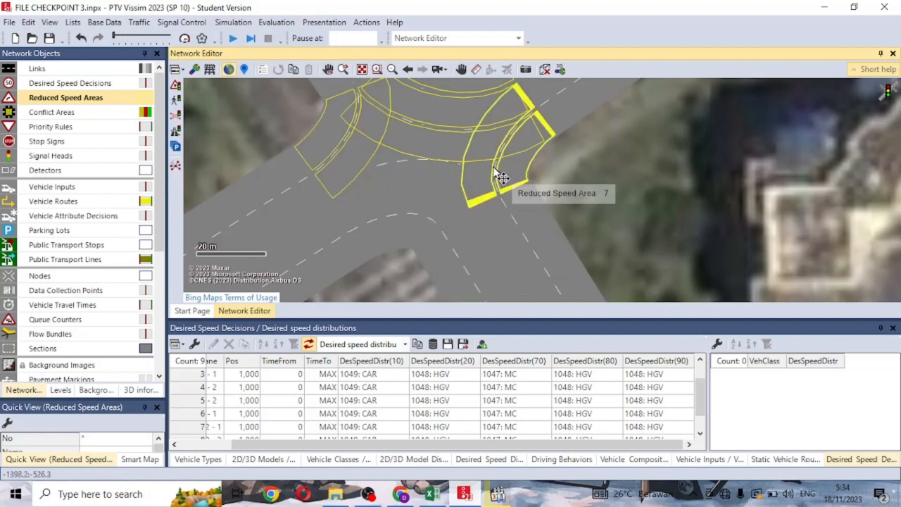
- Copy the two long reduced speed areas from link 10007 onto both lanes of link 10001
{"action": "left_click_drag", "start_coordinate": [446, 147], "coordinate": [450, 195]}
{"action": "left_click", "coordinate": [424, 222]}
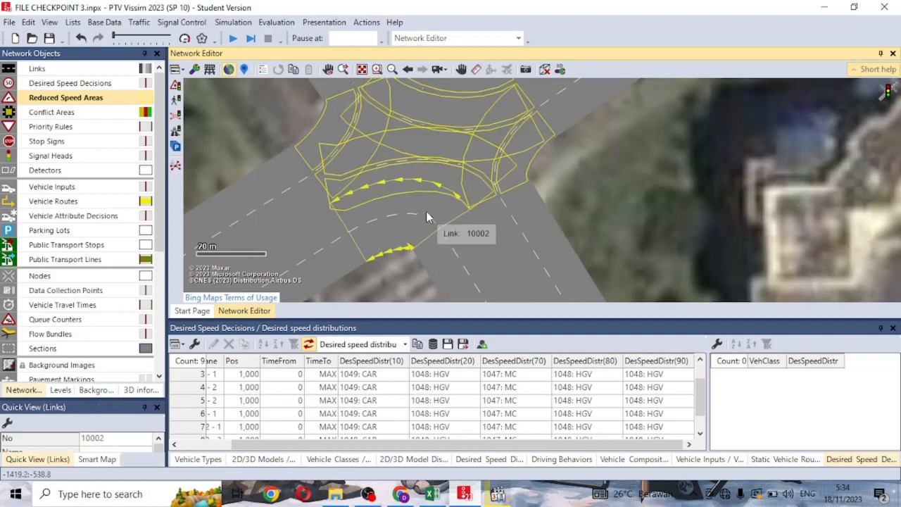
- Examine the reduced speed areas on the eastern corner connector, link 10000 and link 10007
{"action": "left_click", "coordinate": [514, 141]}
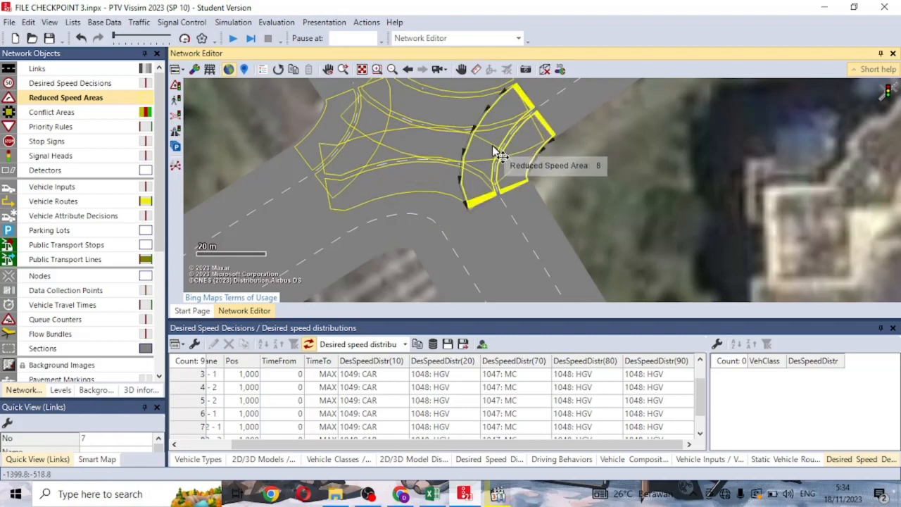
{"action": "left_click", "coordinate": [493, 147]}
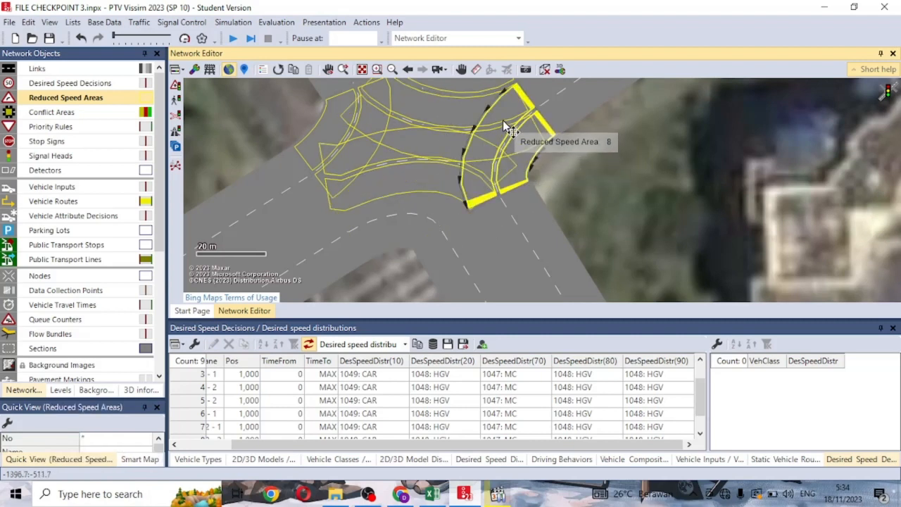
{"action": "left_click_drag", "start_coordinate": [502, 120], "coordinate": [325, 127]}
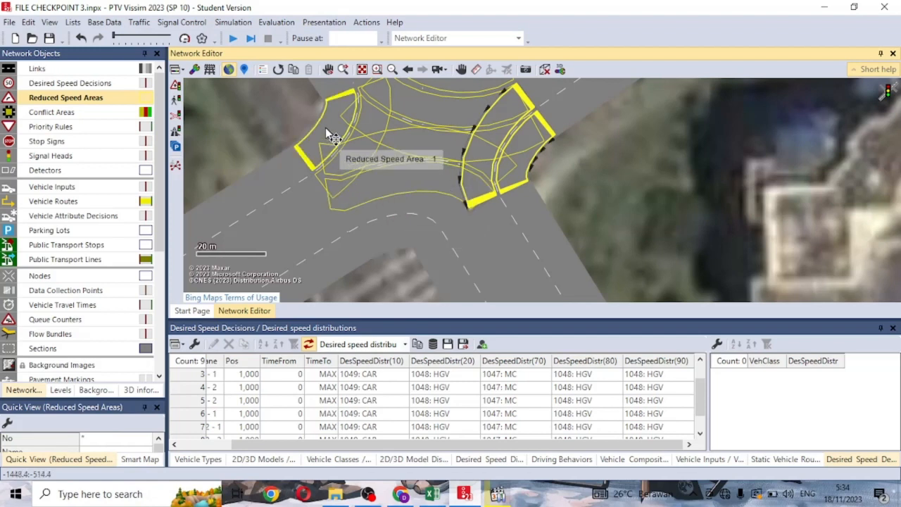
{"action": "left_click", "coordinate": [410, 224]}
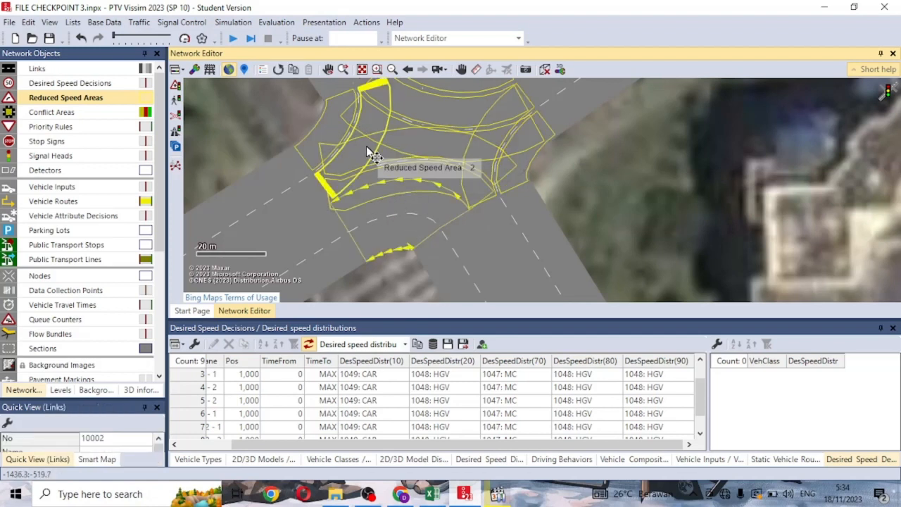
{"action": "left_click", "coordinate": [423, 134]}
{"action": "scroll", "coordinate": [423, 131], "scroll_direction": "up", "scroll_amount": 1}
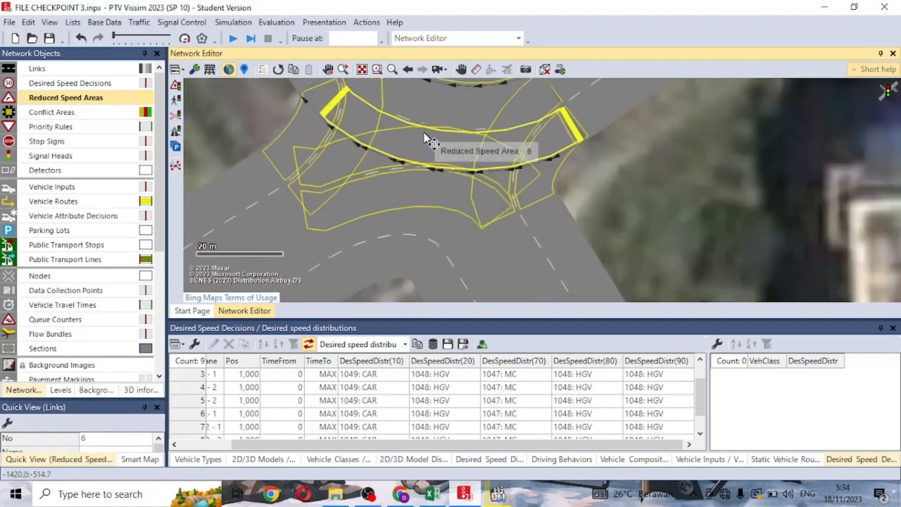
{"action": "left_click_drag", "start_coordinate": [422, 157], "coordinate": [414, 224]}
{"action": "scroll", "coordinate": [452, 118], "scroll_direction": "down", "scroll_amount": 1}
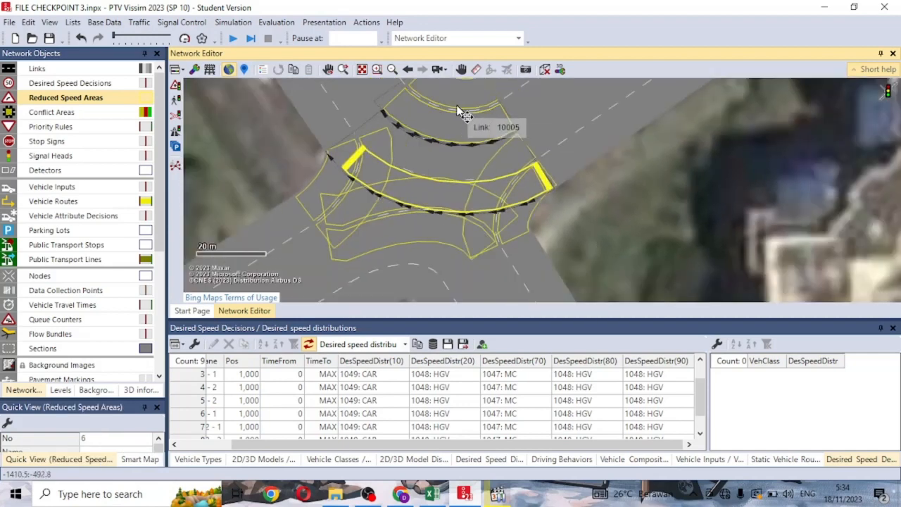
- Copy the reduced speed area on link 10005 onto the connector's adjacent inner lane
{"action": "left_click", "coordinate": [456, 109]}
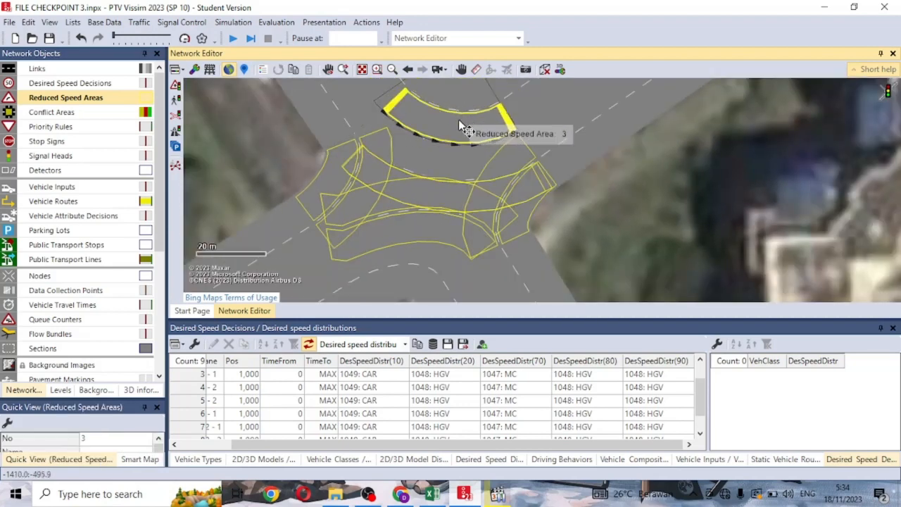
{"action": "mouse_move", "coordinate": [458, 130]}
{"action": "left_mouse_down"}
{"action": "mouse_move", "coordinate": [453, 168]}
{"action": "mouse_move", "coordinate": [461, 131]}
{"action": "left_mouse_up"}
{"action": "scroll", "coordinate": [464, 148], "scroll_direction": "down", "scroll_amount": 1}
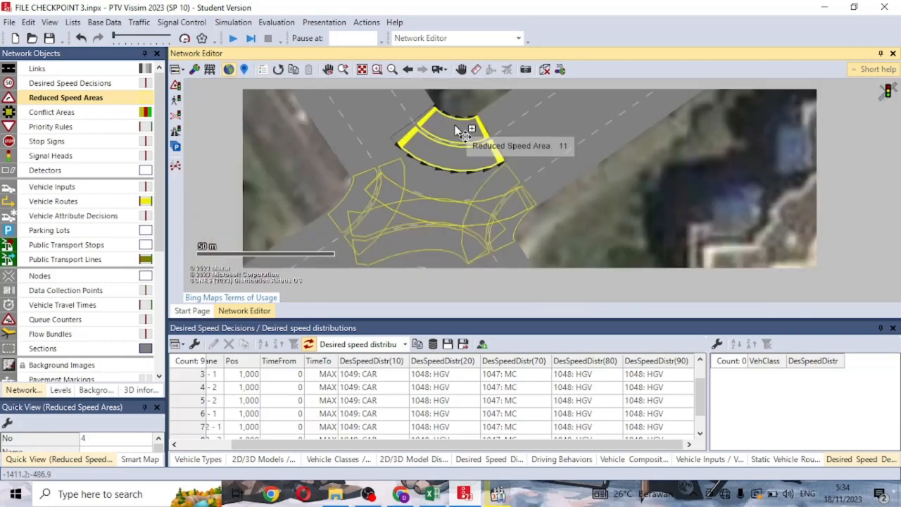
{"action": "left_click", "coordinate": [455, 126]}
{"action": "left_click", "coordinate": [449, 153], "text": "ctrl"}
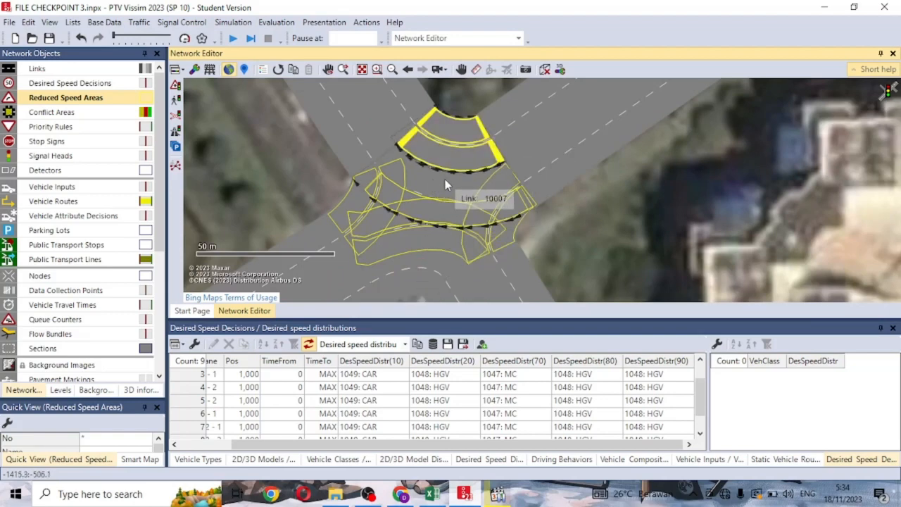
- Copy reduced speed area 5 on link 10007 onto the connector's empty upper lane
{"action": "scroll", "coordinate": [448, 217], "scroll_direction": "up", "scroll_amount": 2}
{"action": "left_click", "coordinate": [448, 217]}
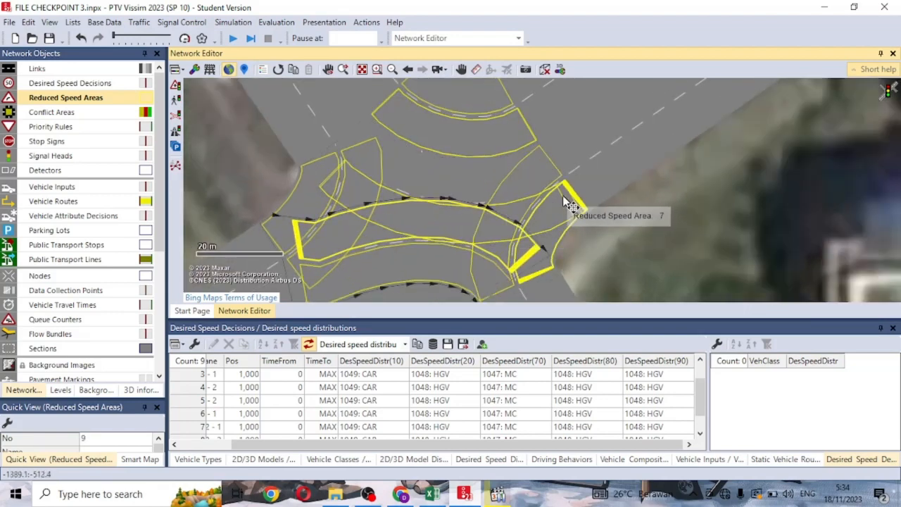
{"action": "left_click", "coordinate": [397, 201]}
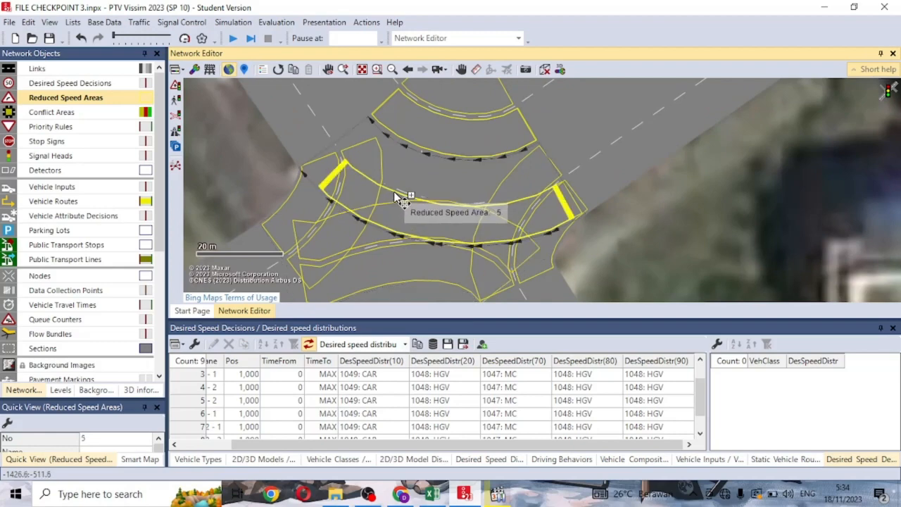
{"action": "left_click_drag", "start_coordinate": [395, 192], "coordinate": [404, 175]}
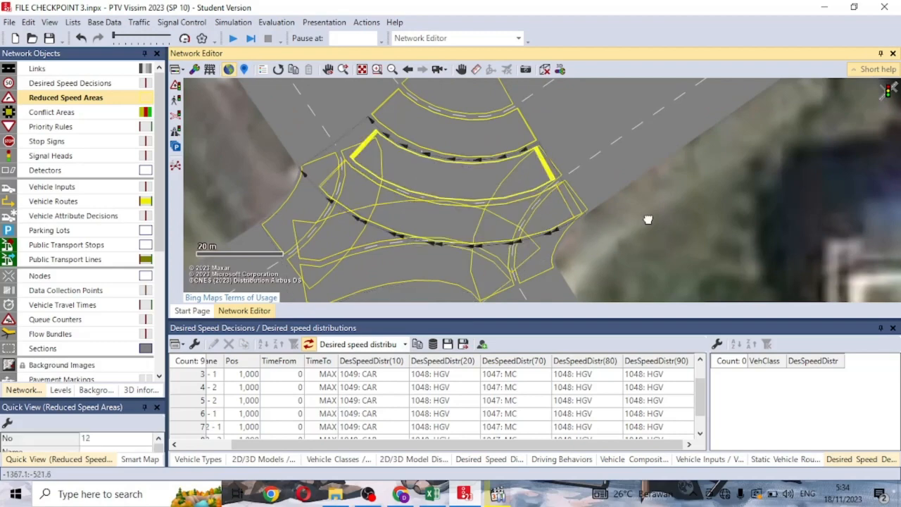
- Add a 2 m reduced speed area on lane 1 of link 10002, at the intersection's southern corner
{"action": "left_click_drag", "start_coordinate": [647, 219], "coordinate": [646, 92]}
{"action": "left_click", "coordinate": [422, 167]}
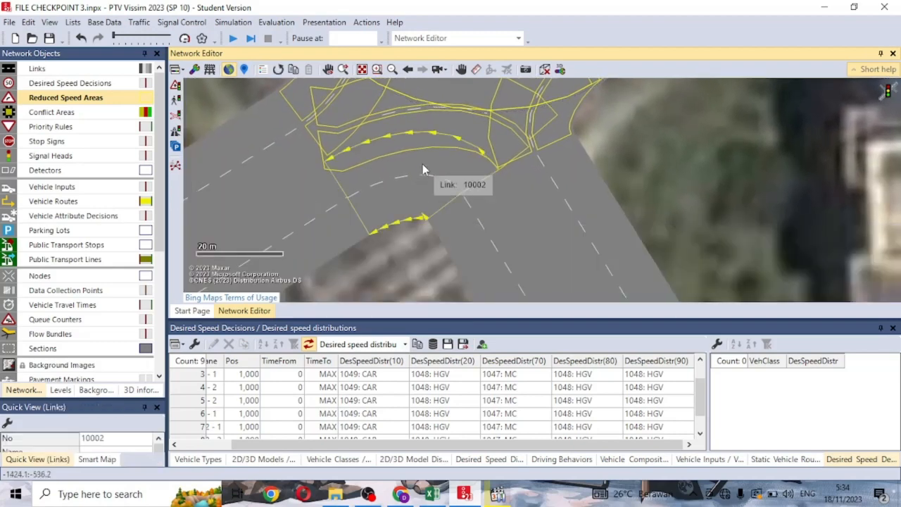
{"action": "right_click", "coordinate": [422, 168]}
{"action": "left_click", "coordinate": [436, 175]}
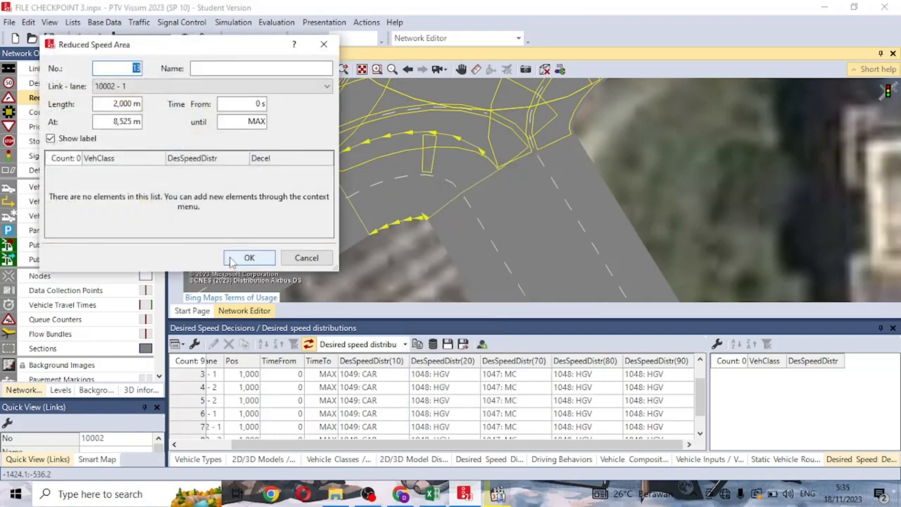
{"action": "key", "text": "Return"}
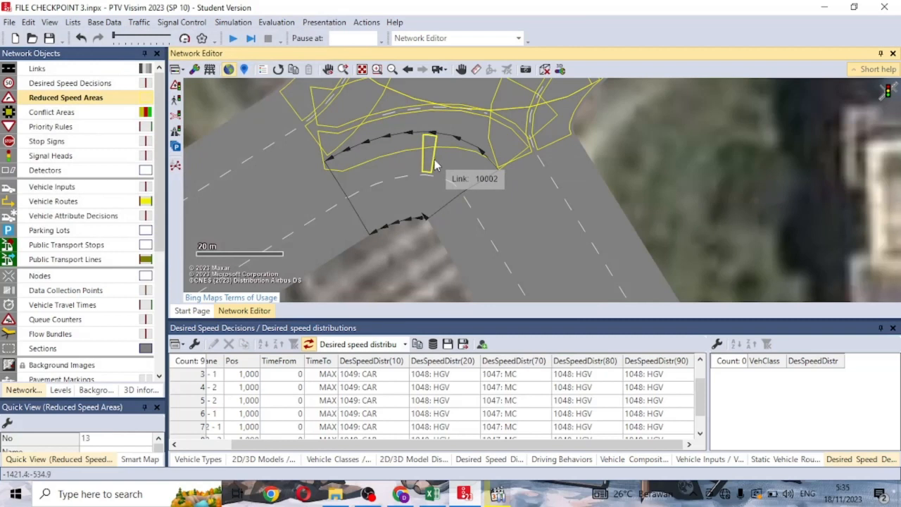
- Stretch the new reduced speed area along the full curve of link 10002 and copy it onto the other lane
{"action": "scroll", "coordinate": [436, 164], "scroll_direction": "up", "scroll_amount": 3}
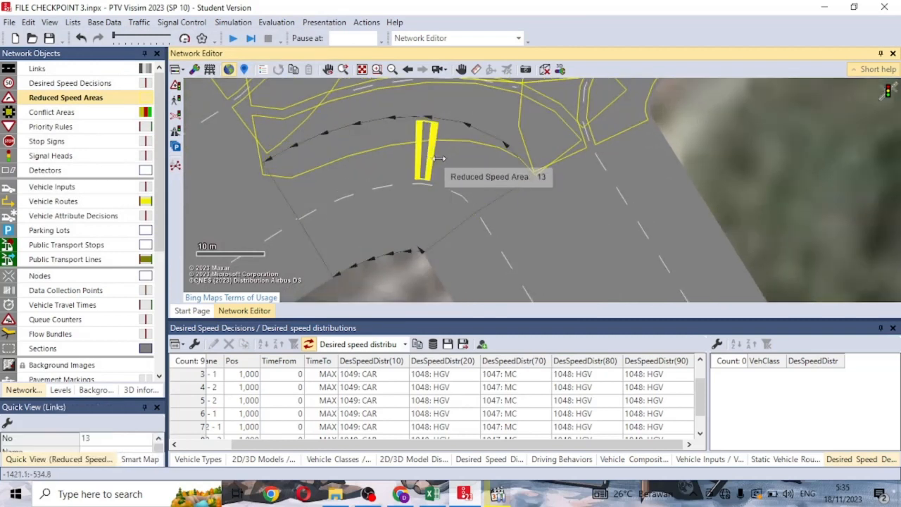
{"action": "mouse_move", "coordinate": [440, 158]}
{"action": "left_mouse_down"}
{"action": "mouse_move", "coordinate": [441, 186]}
{"action": "mouse_move", "coordinate": [496, 185]}
{"action": "mouse_move", "coordinate": [380, 162]}
{"action": "mouse_move", "coordinate": [291, 186]}
{"action": "mouse_move", "coordinate": [426, 158]}
{"action": "left_mouse_up"}
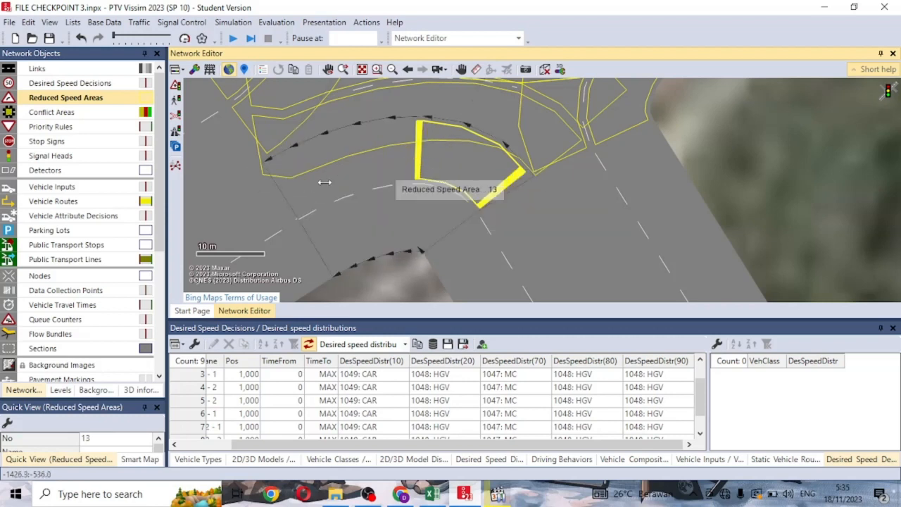
{"action": "left_click_drag", "start_coordinate": [325, 182], "coordinate": [299, 192]}
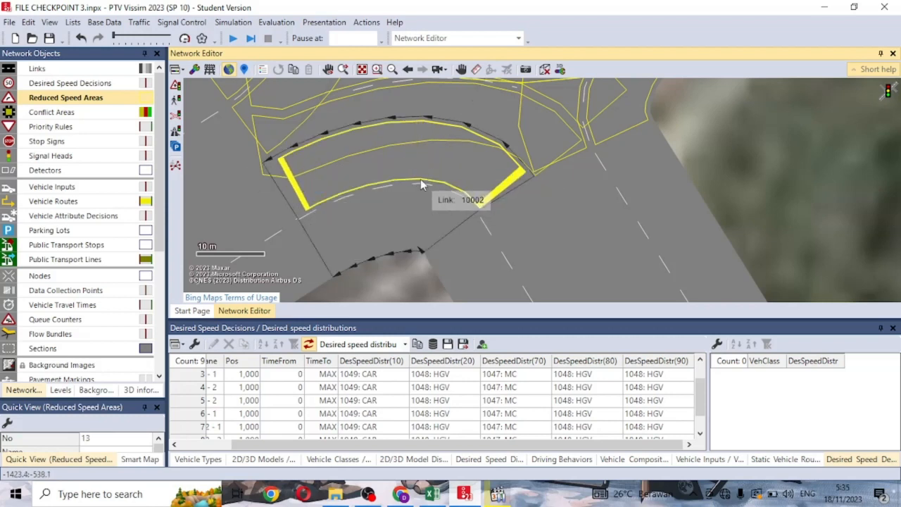
{"action": "left_click_drag", "start_coordinate": [420, 178], "coordinate": [416, 218], "text": "ctrl"}
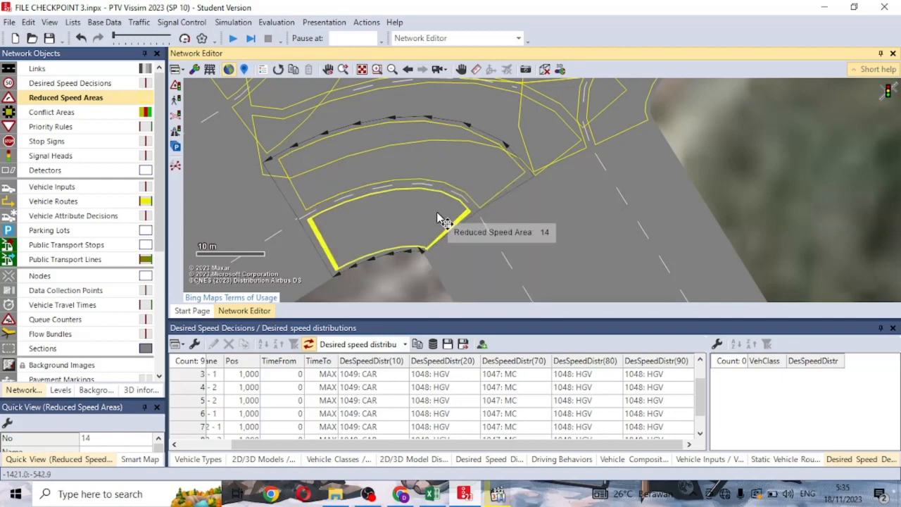
- Extend reduced speed area 2 on the western corner connector to the connector's northern end
{"action": "scroll", "coordinate": [438, 218], "scroll_direction": "down", "scroll_amount": 5}
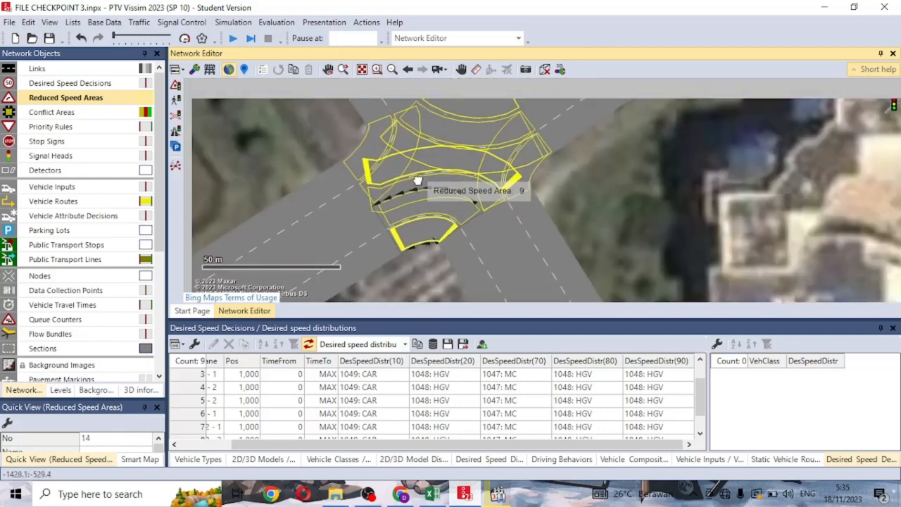
{"action": "left_click_drag", "start_coordinate": [417, 181], "coordinate": [431, 209]}
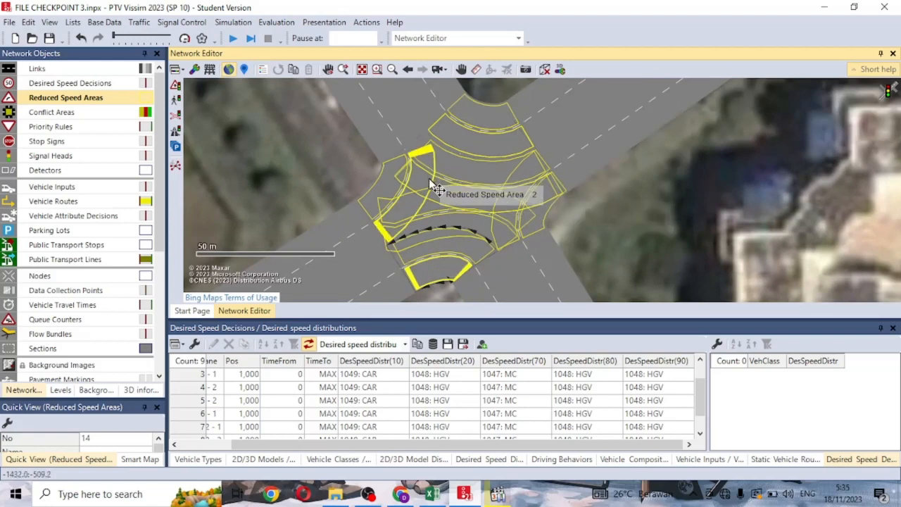
{"action": "scroll", "coordinate": [445, 180], "scroll_direction": "up", "scroll_amount": 2}
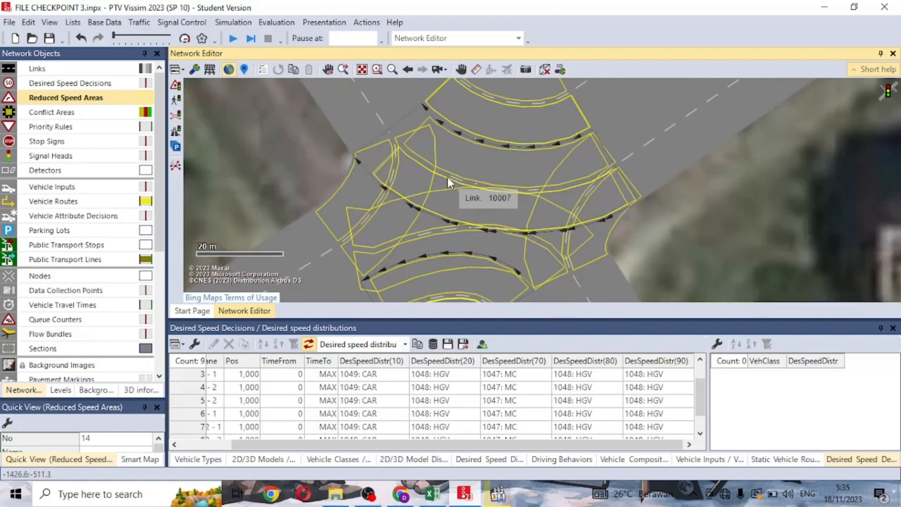
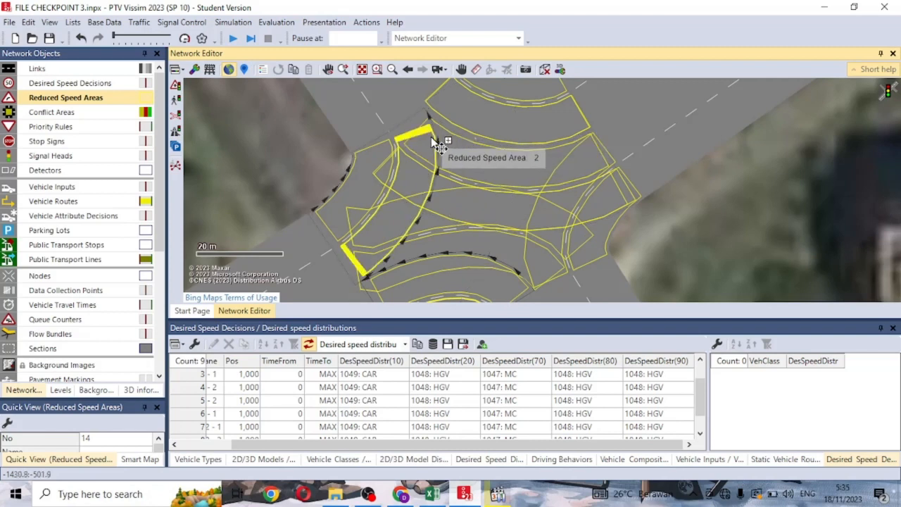
{"action": "left_click_drag", "start_coordinate": [436, 144], "coordinate": [411, 118]}
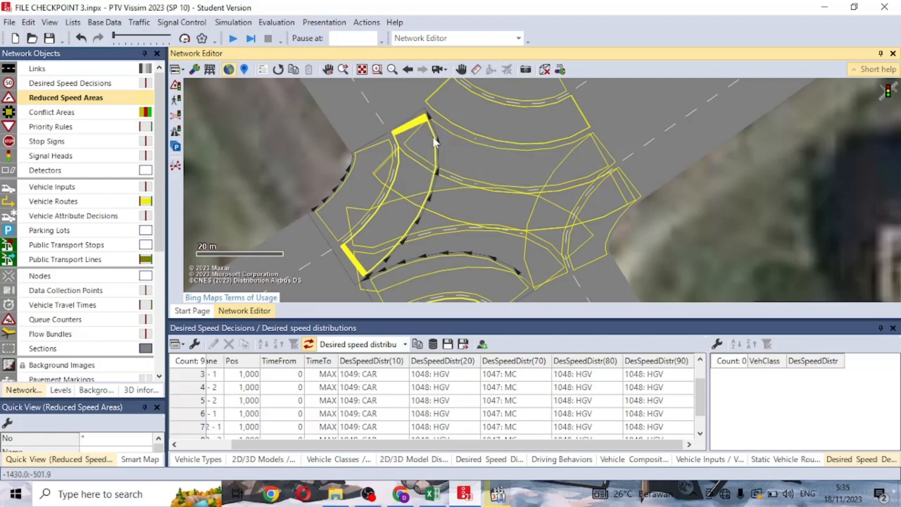
- Add a reduced speed area near the northern end of link 10004, the connector crossing the intersection
{"action": "left_click", "coordinate": [457, 129]}
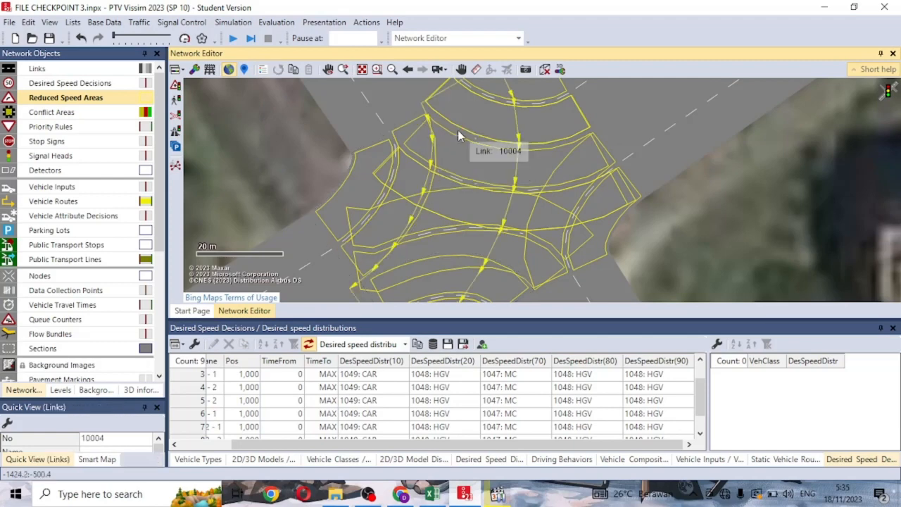
{"action": "right_click", "coordinate": [457, 130]}
{"action": "left_click", "coordinate": [492, 140]}
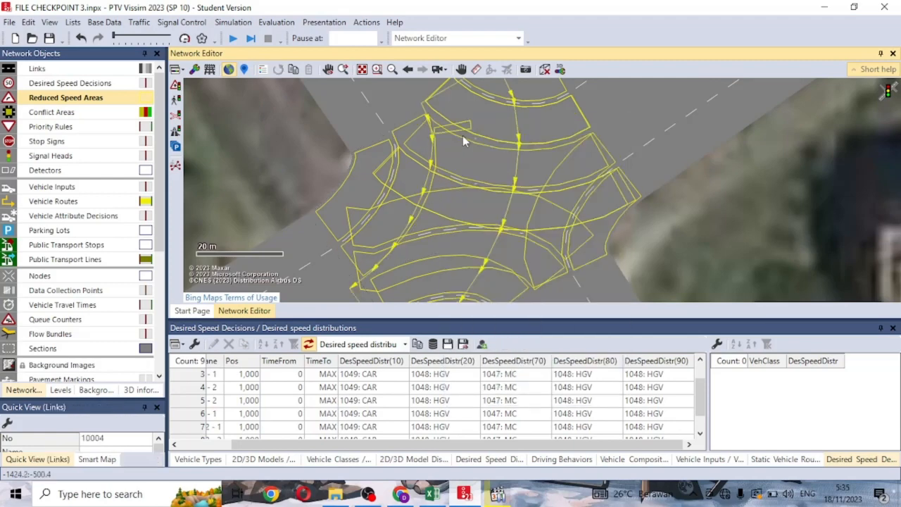
{"action": "left_click", "coordinate": [273, 260]}
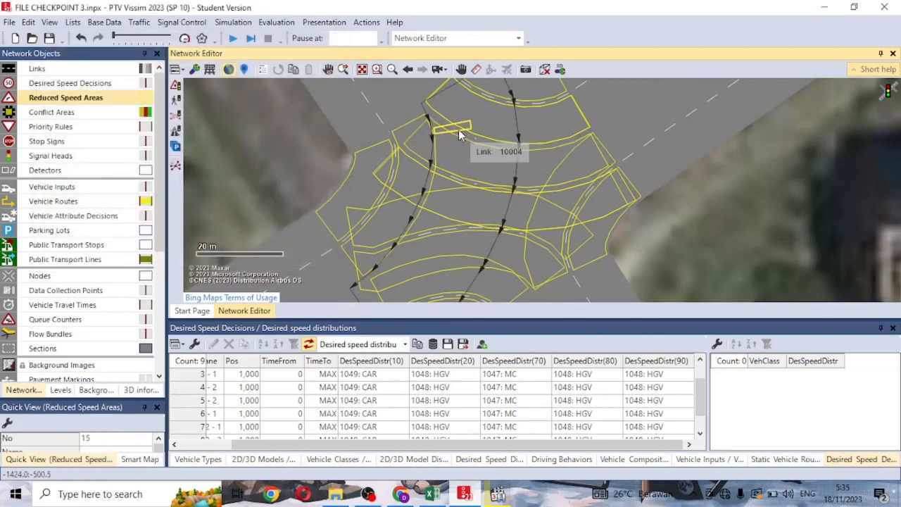
- Stretch the new reduced speed area to both ends of link 10004 and copy it onto the adjacent lane
{"action": "scroll", "coordinate": [463, 134], "scroll_direction": "up", "scroll_amount": 1}
{"action": "scroll", "coordinate": [459, 134], "scroll_direction": "up", "scroll_amount": 2}
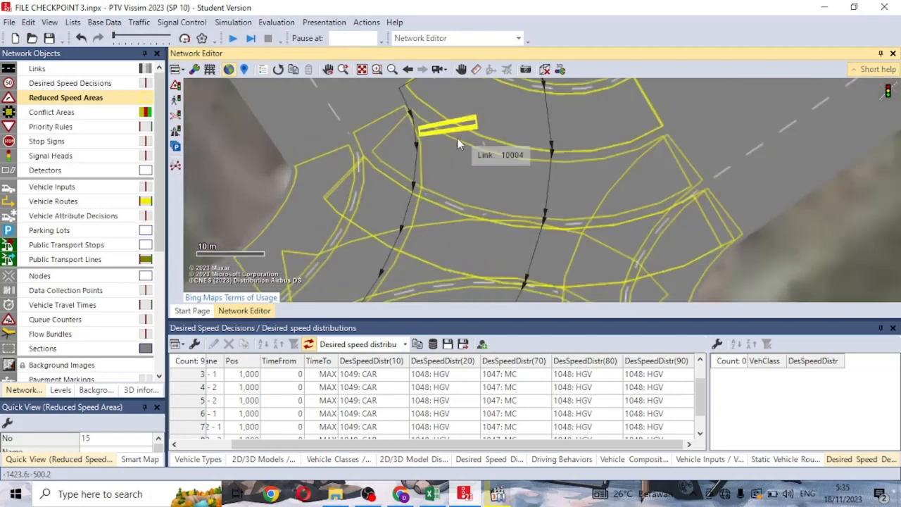
{"action": "left_click_drag", "start_coordinate": [454, 128], "coordinate": [404, 308]}
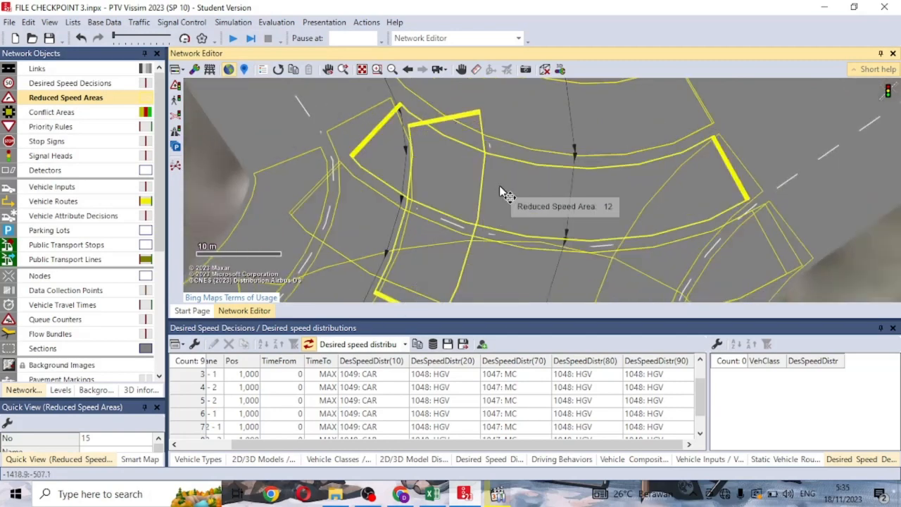
{"action": "scroll", "coordinate": [499, 185], "scroll_direction": "down", "scroll_amount": 3}
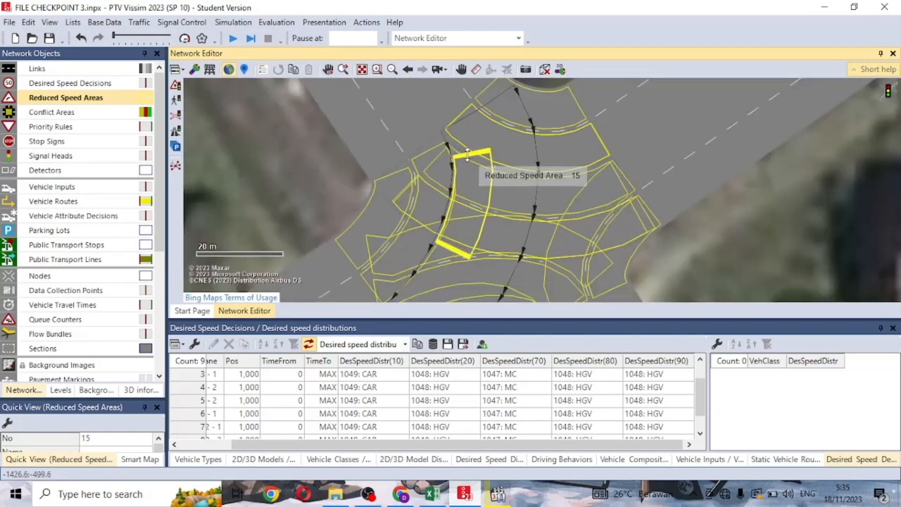
{"action": "left_click_drag", "start_coordinate": [467, 152], "coordinate": [464, 125]}
{"action": "left_click_drag", "start_coordinate": [523, 166], "coordinate": [540, 102]}
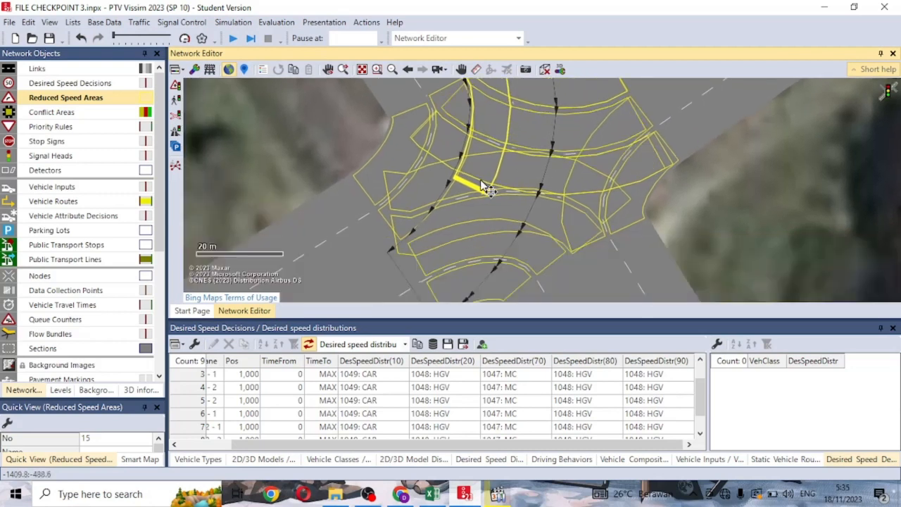
{"action": "left_click_drag", "start_coordinate": [472, 186], "coordinate": [412, 263]}
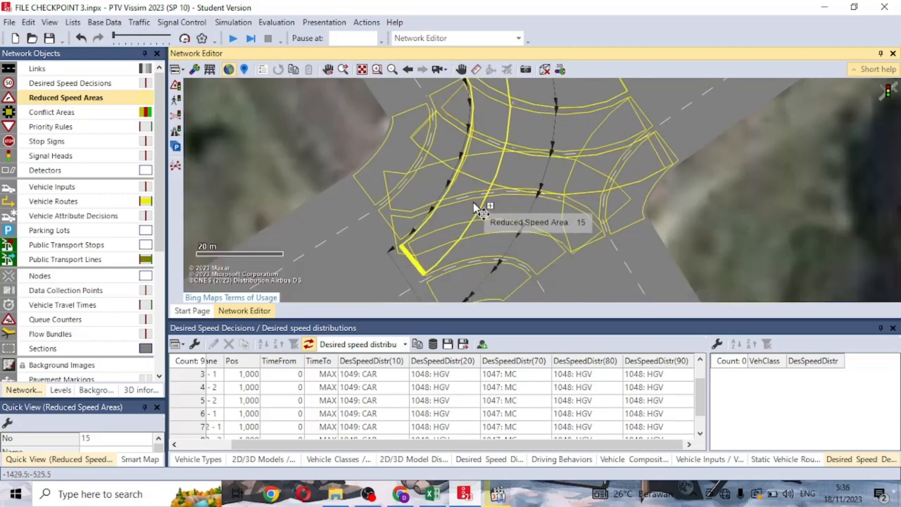
{"action": "left_click_drag", "start_coordinate": [479, 212], "coordinate": [506, 223]}
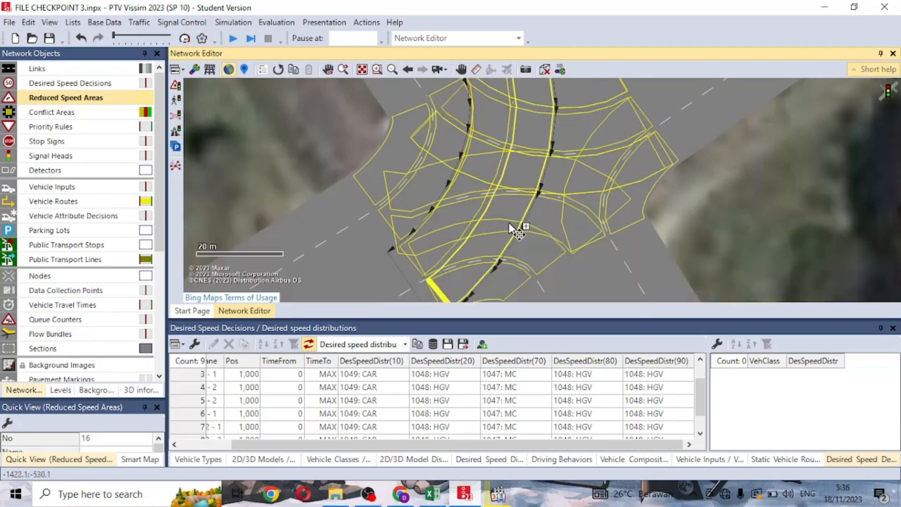
- Check the connectors around the intersection, including links 10007, 10001 and 10002, for missing reduced speed areas
{"action": "left_click", "coordinate": [641, 195]}
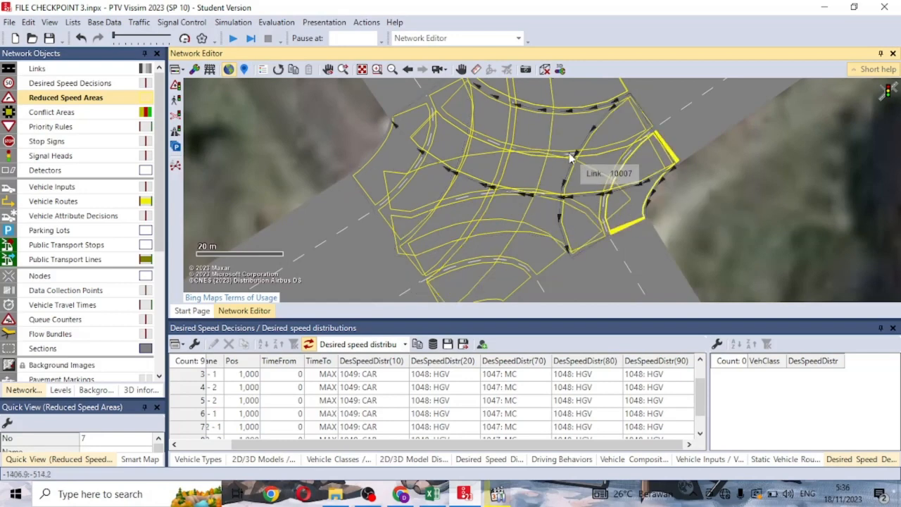
{"action": "scroll", "coordinate": [567, 158], "scroll_direction": "up", "scroll_amount": 1}
{"action": "scroll", "coordinate": [570, 156], "scroll_direction": "up", "scroll_amount": 1}
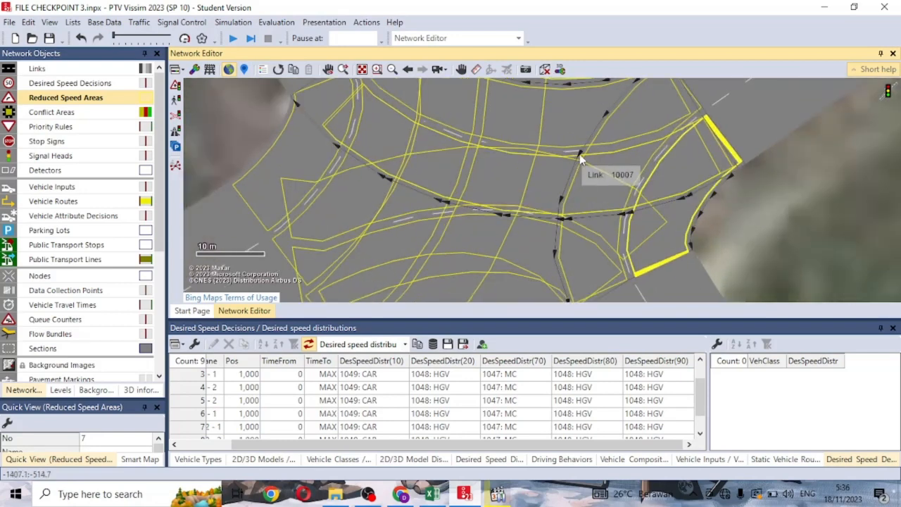
{"action": "scroll", "coordinate": [573, 162], "scroll_direction": "down", "scroll_amount": 3}
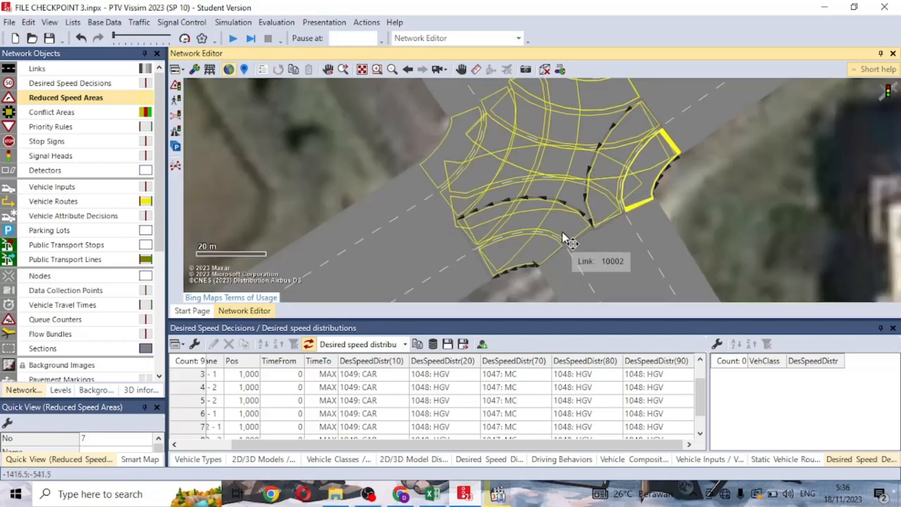
{"action": "scroll", "coordinate": [586, 214], "scroll_direction": "up", "scroll_amount": 3}
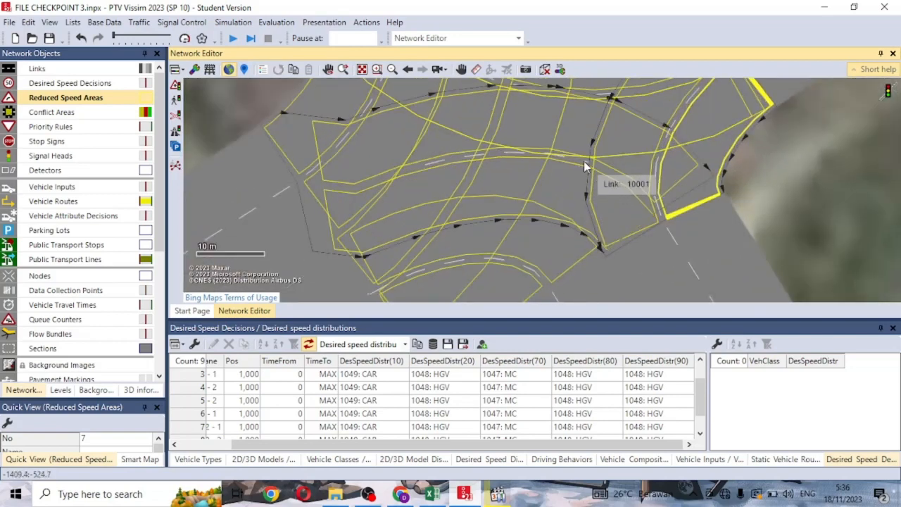
{"action": "left_click_drag", "start_coordinate": [579, 180], "coordinate": [563, 238]}
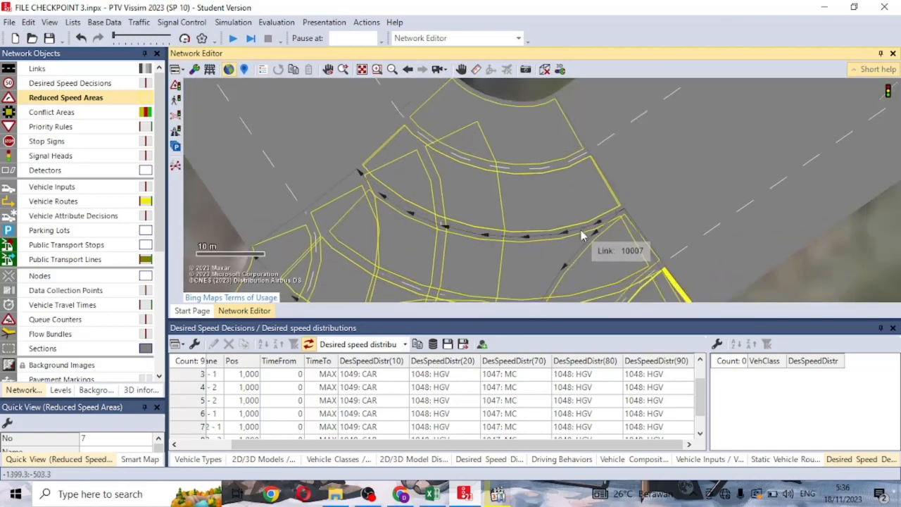
{"action": "scroll", "coordinate": [600, 171], "scroll_direction": "down", "scroll_amount": 2}
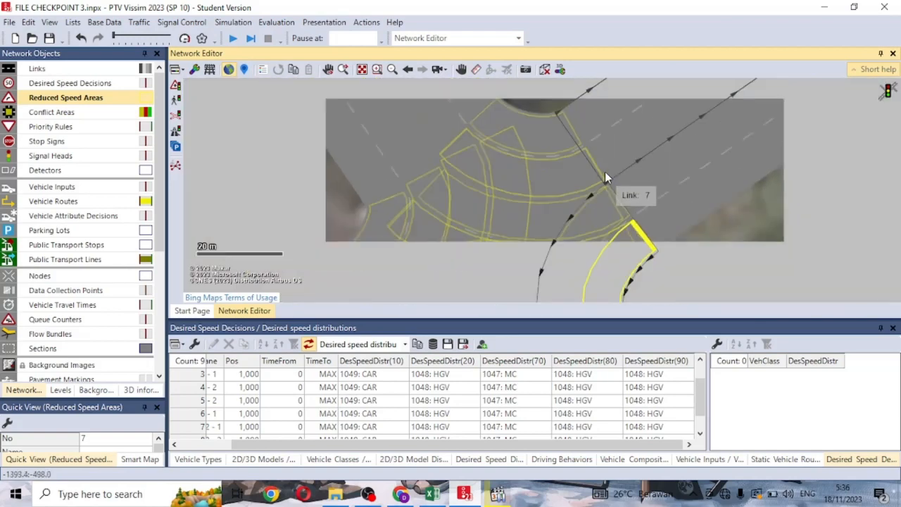
{"action": "left_click_drag", "start_coordinate": [604, 171], "coordinate": [604, 115]}
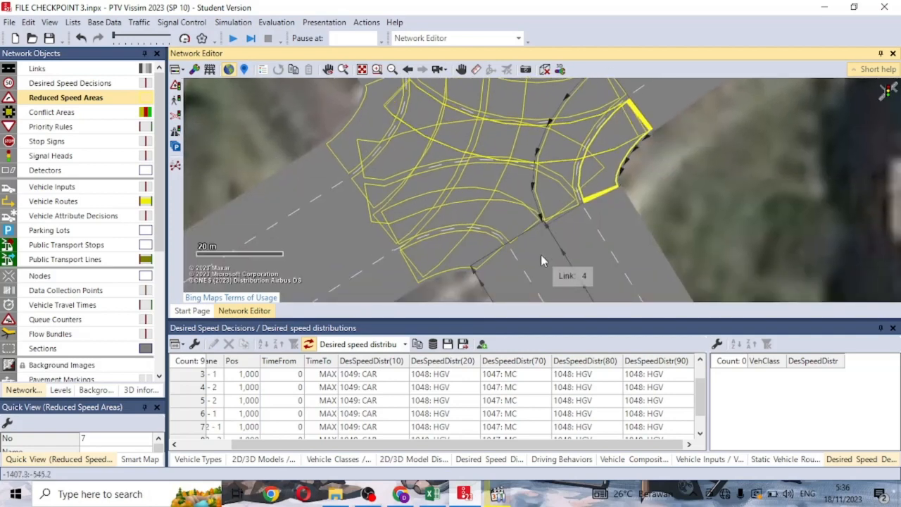
{"action": "left_click_drag", "start_coordinate": [521, 166], "coordinate": [532, 225]}
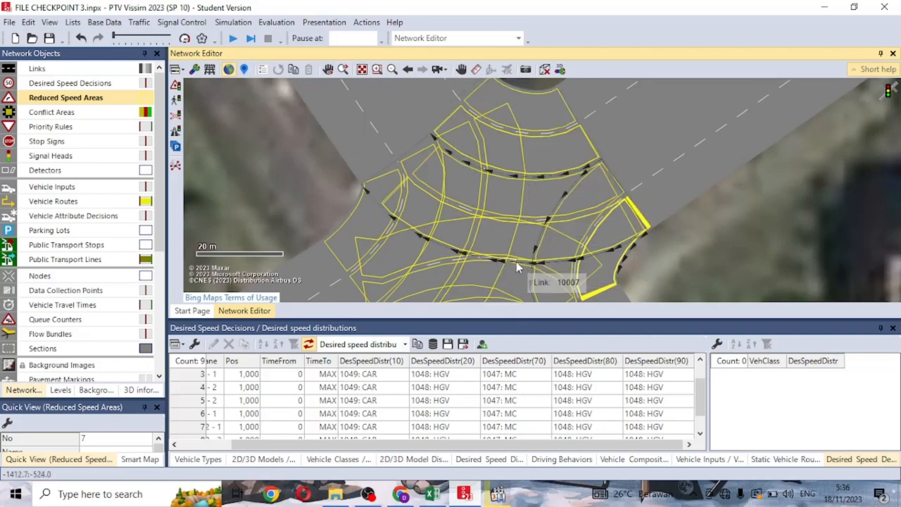
- Examine the remaining connectors and their existing reduced speed areas across the intersection for turning movements that are still missing
{"action": "left_click_drag", "start_coordinate": [529, 195], "coordinate": [544, 141]}
{"action": "left_click_drag", "start_coordinate": [529, 265], "coordinate": [522, 244]}
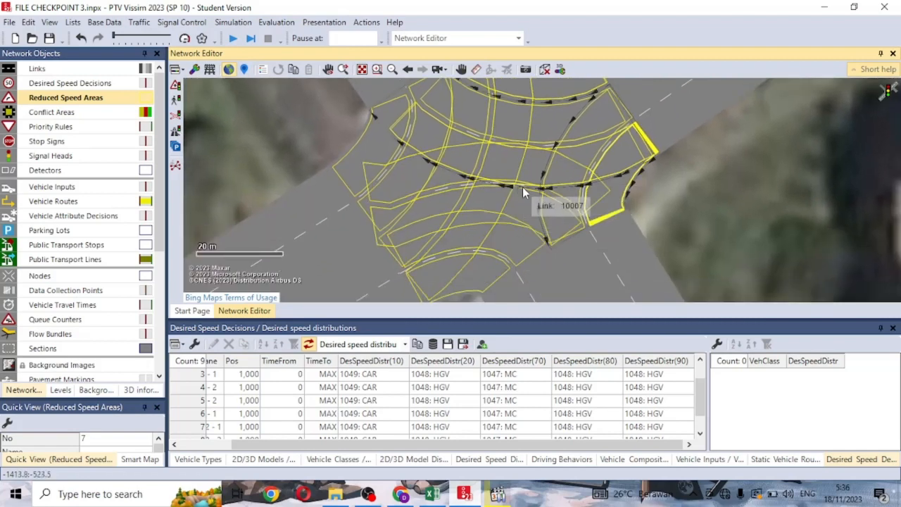
{"action": "scroll", "coordinate": [530, 187], "scroll_direction": "up", "scroll_amount": 1}
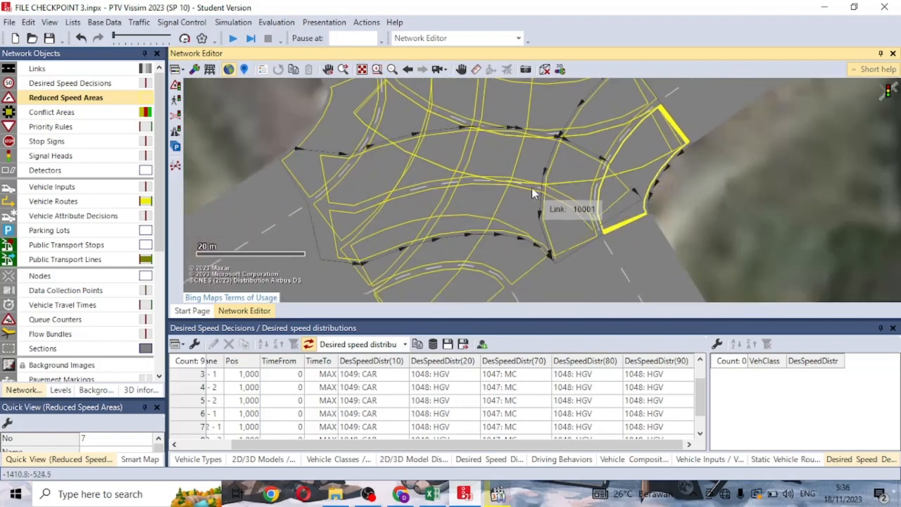
{"action": "left_click_drag", "start_coordinate": [660, 185], "coordinate": [657, 235]}
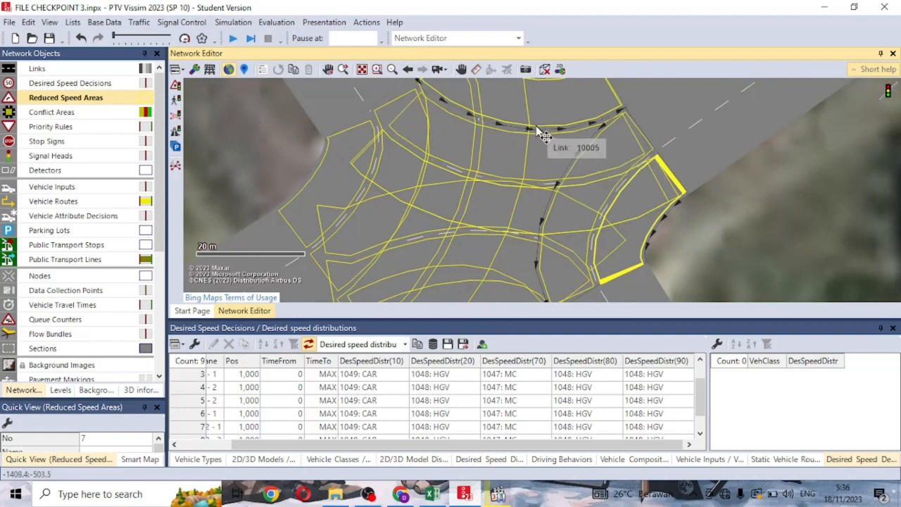
{"action": "scroll", "coordinate": [617, 99], "scroll_direction": "down", "scroll_amount": 2}
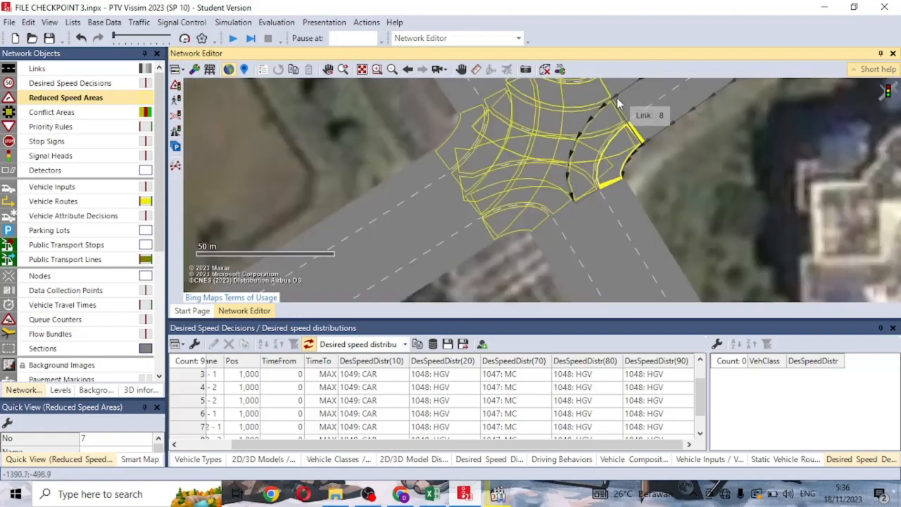
{"action": "scroll", "coordinate": [605, 119], "scroll_direction": "up", "scroll_amount": 3}
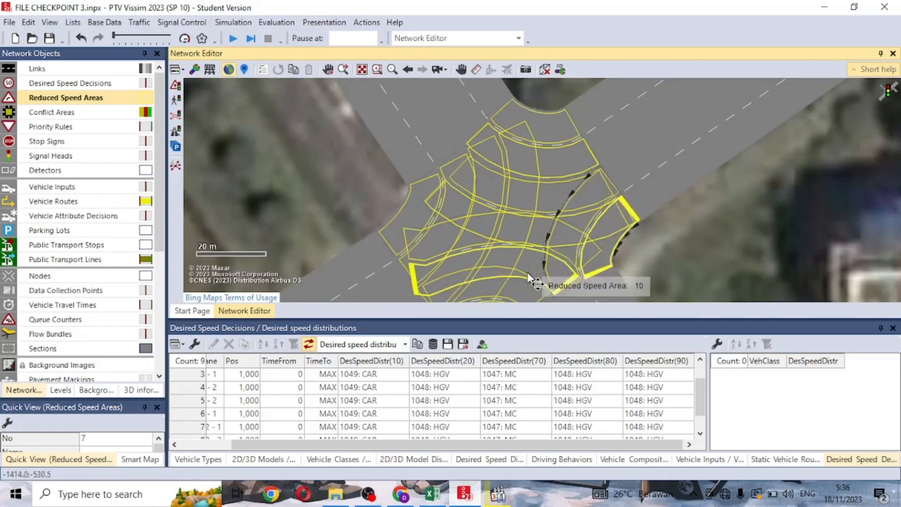
{"action": "left_click_drag", "start_coordinate": [548, 168], "coordinate": [561, 109]}
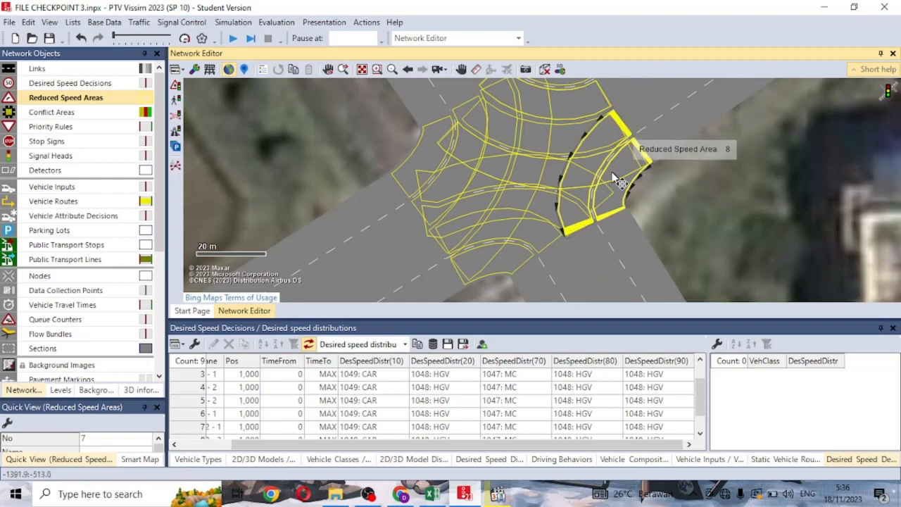
{"action": "left_click_drag", "start_coordinate": [583, 268], "coordinate": [583, 260]}
{"action": "left_click_drag", "start_coordinate": [580, 143], "coordinate": [567, 191]}
{"action": "scroll", "coordinate": [566, 193], "scroll_direction": "up", "scroll_amount": 2}
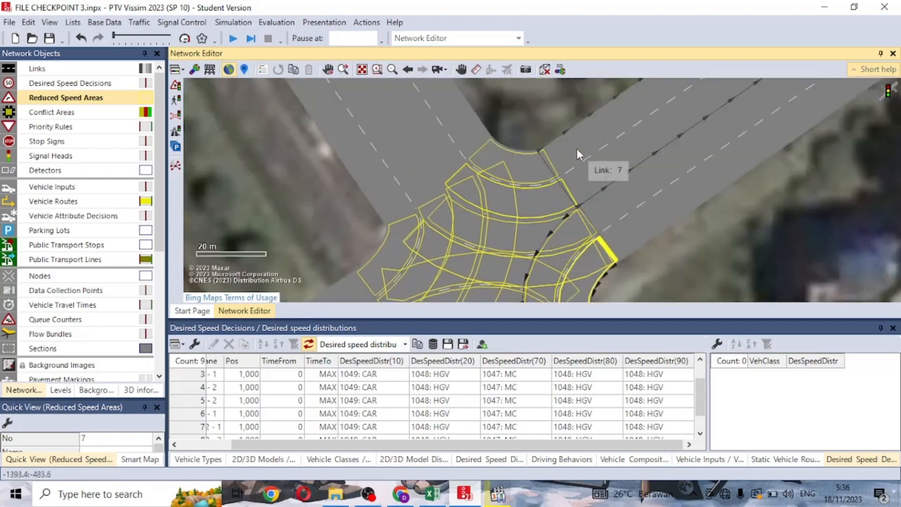
{"action": "left_click_drag", "start_coordinate": [576, 150], "coordinate": [604, 123]}
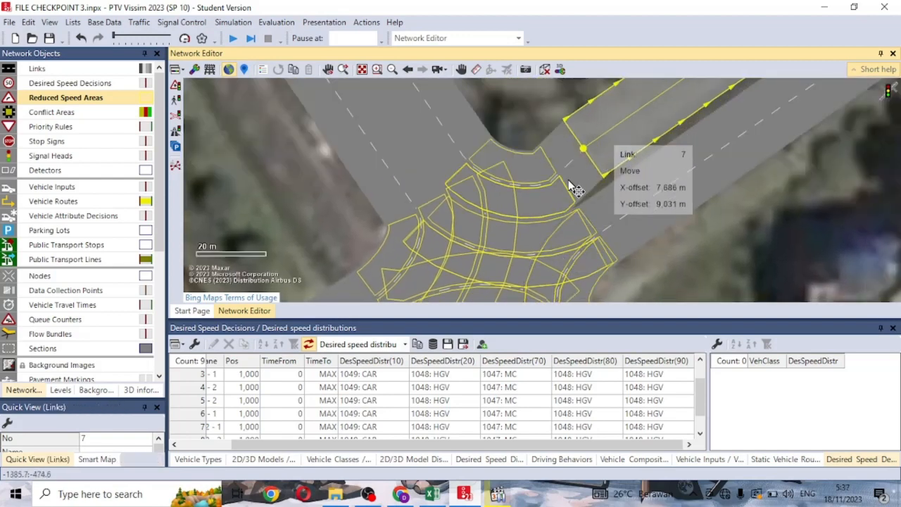
{"action": "left_click_drag", "start_coordinate": [576, 172], "coordinate": [578, 178]}
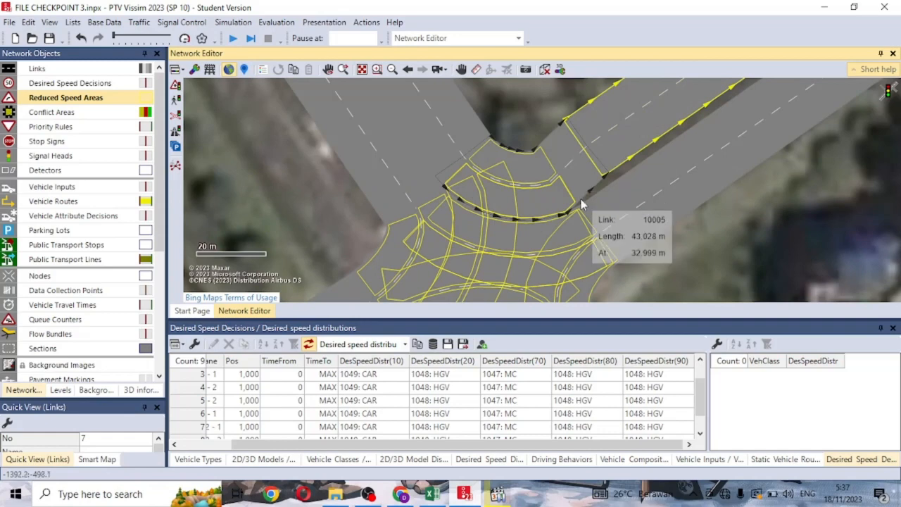
{"action": "key", "text": "ctrl+z"}
- Inspect the properties of link 4, the southern approach to the intersection, and close them without changes
{"action": "left_click_drag", "start_coordinate": [662, 197], "coordinate": [670, 82]}
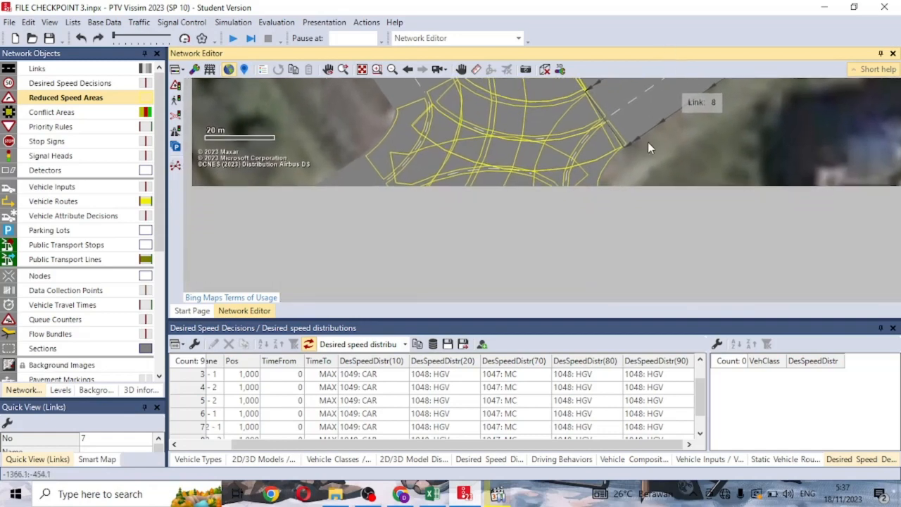
{"action": "left_click", "coordinate": [545, 242]}
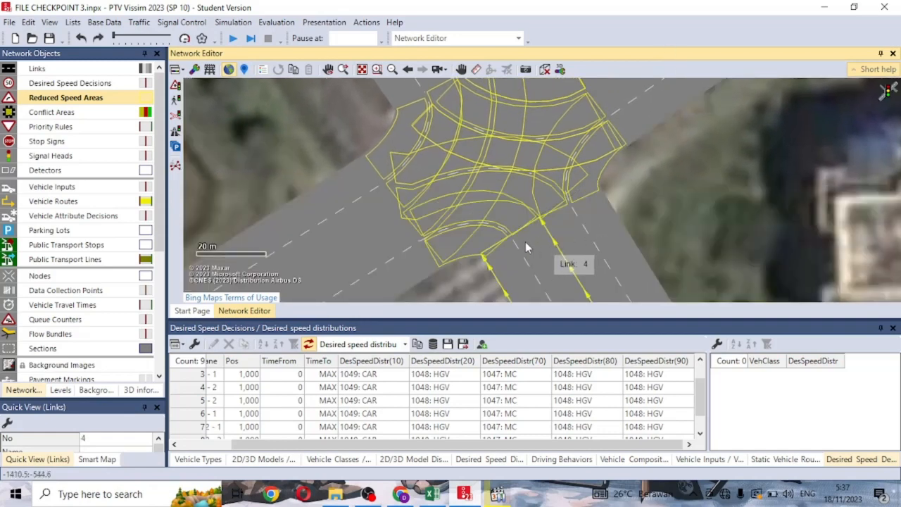
{"action": "double_click", "coordinate": [532, 203]}
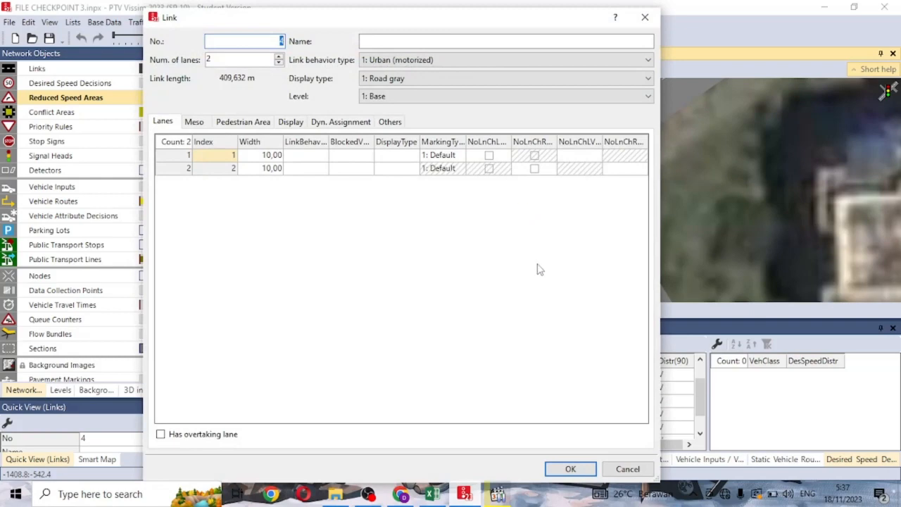
{"action": "left_click", "coordinate": [616, 467]}
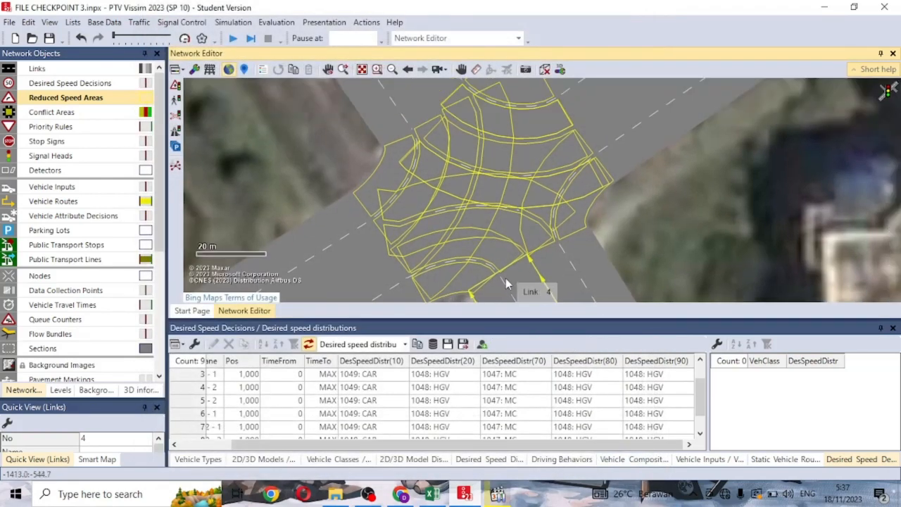
{"action": "left_click_drag", "start_coordinate": [504, 270], "coordinate": [555, 130]}
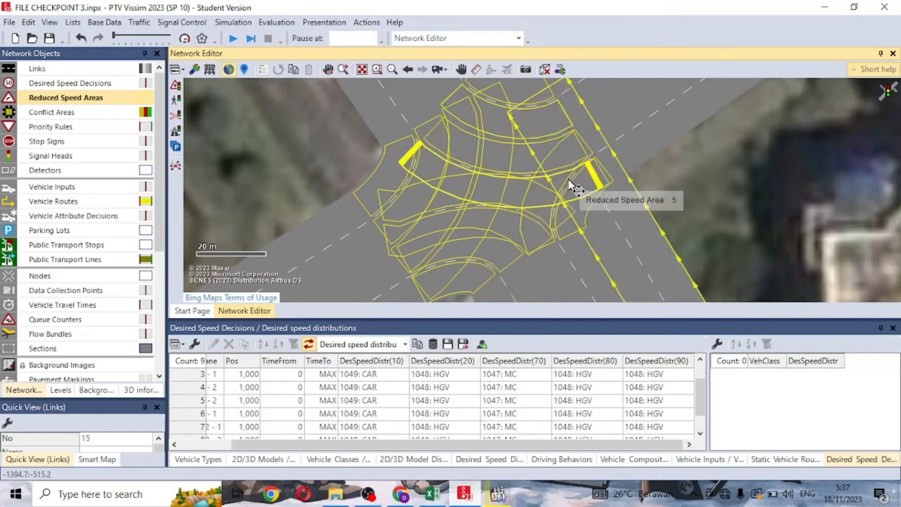
{"action": "key", "text": "ctrl+z"}
{"action": "scroll", "coordinate": [472, 162], "scroll_direction": "down", "scroll_amount": 3}
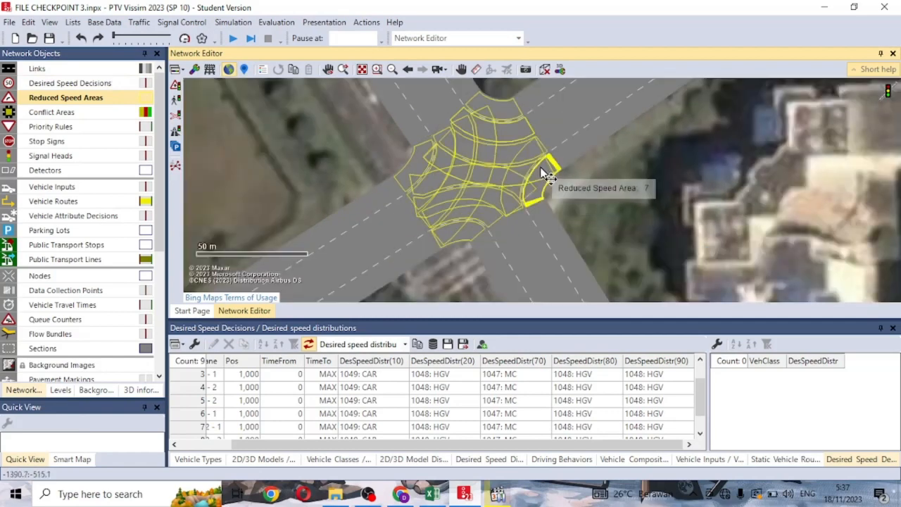
{"action": "left_click", "coordinate": [519, 273]}
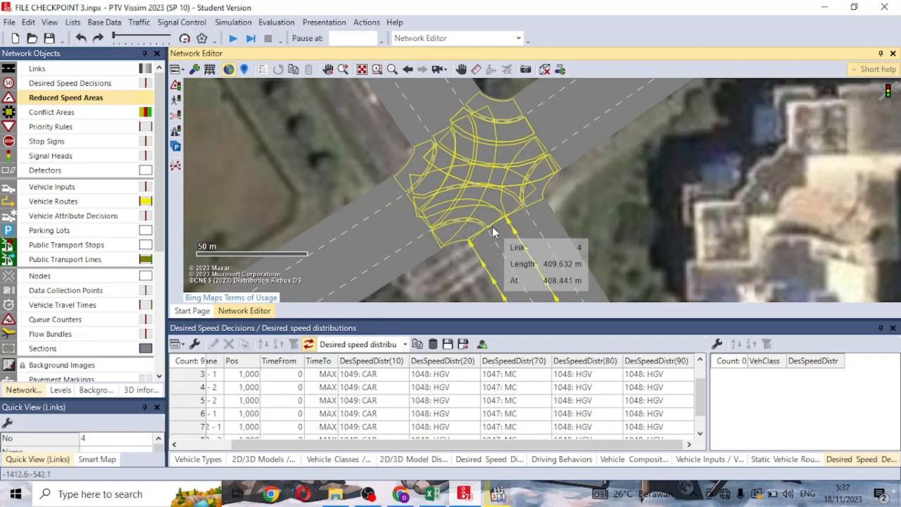
{"action": "mouse_move", "coordinate": [492, 225]}
{"action": "left_mouse_down"}
{"action": "mouse_move", "coordinate": [491, 206]}
{"action": "mouse_move", "coordinate": [498, 209]}
{"action": "left_mouse_up"}
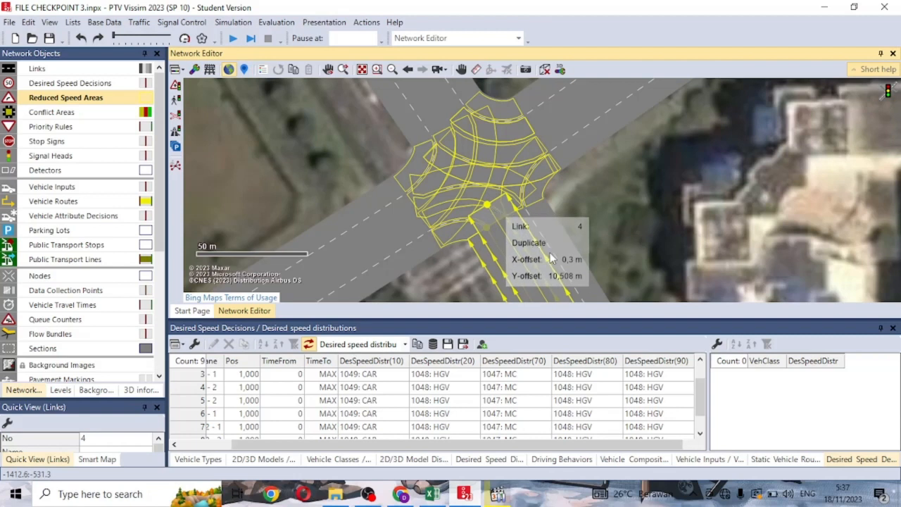
{"action": "left_click_drag", "start_coordinate": [551, 259], "coordinate": [552, 260]}
{"action": "key", "text": "ctrl+z"}
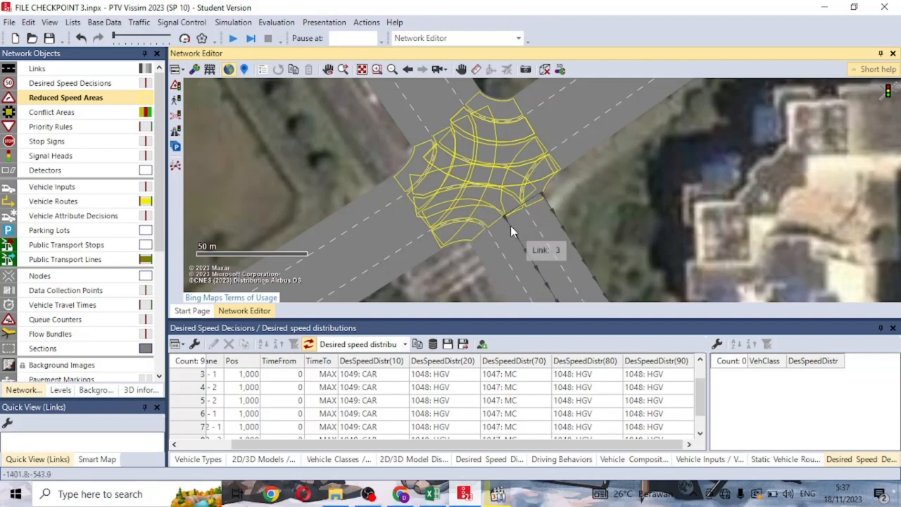
- Add a connector with 7 intermediate points from lanes 1 and 2 of link 4 to lanes 1 and 2 of link 7
{"action": "left_click", "coordinate": [510, 229]}
{"action": "right_click", "coordinate": [499, 227], "text": "ctrl"}
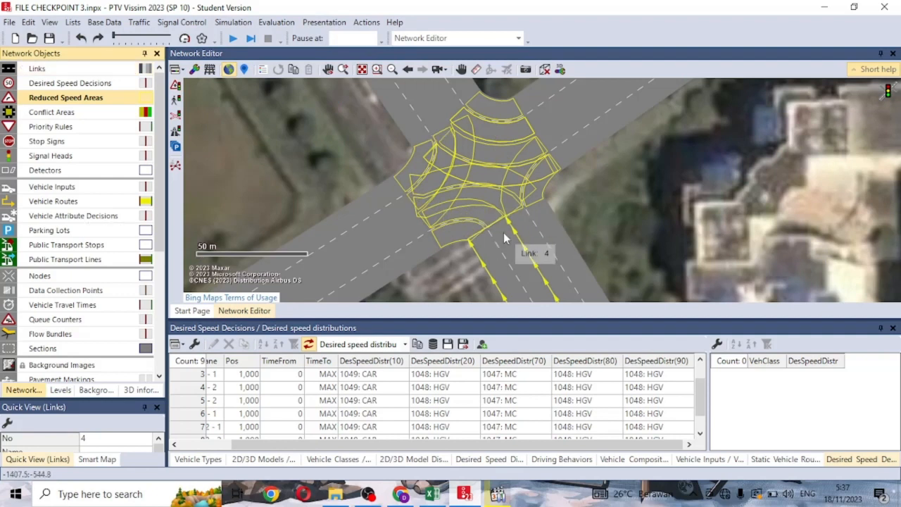
{"action": "left_click", "coordinate": [130, 68]}
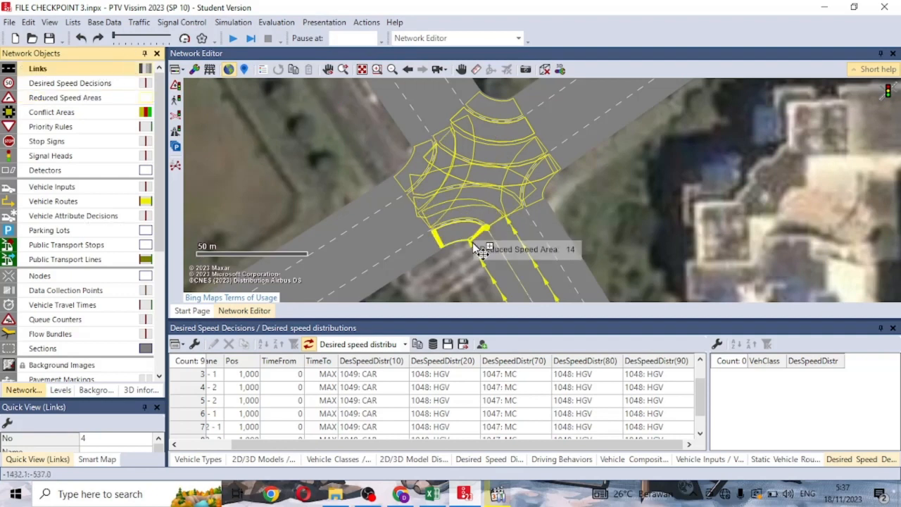
{"action": "left_click_drag", "start_coordinate": [492, 235], "coordinate": [522, 118]}
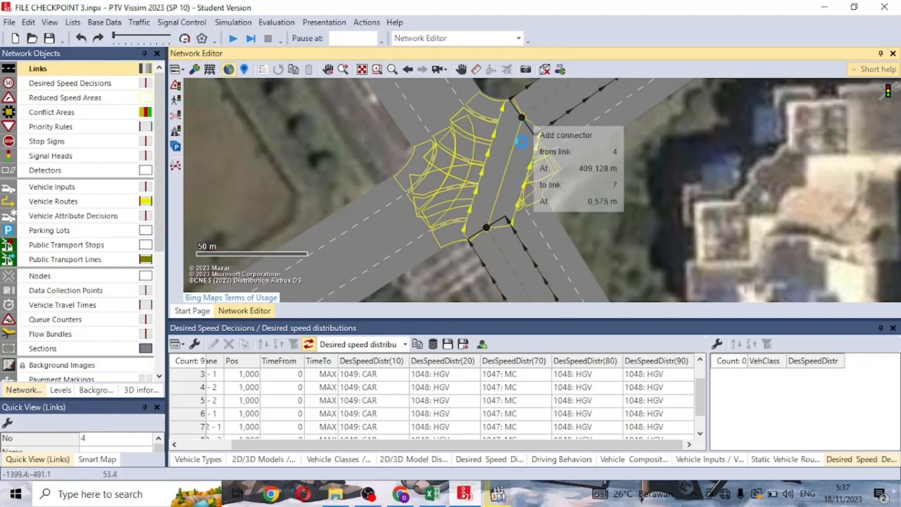
{"action": "left_click_drag", "start_coordinate": [521, 140], "coordinate": [525, 142]}
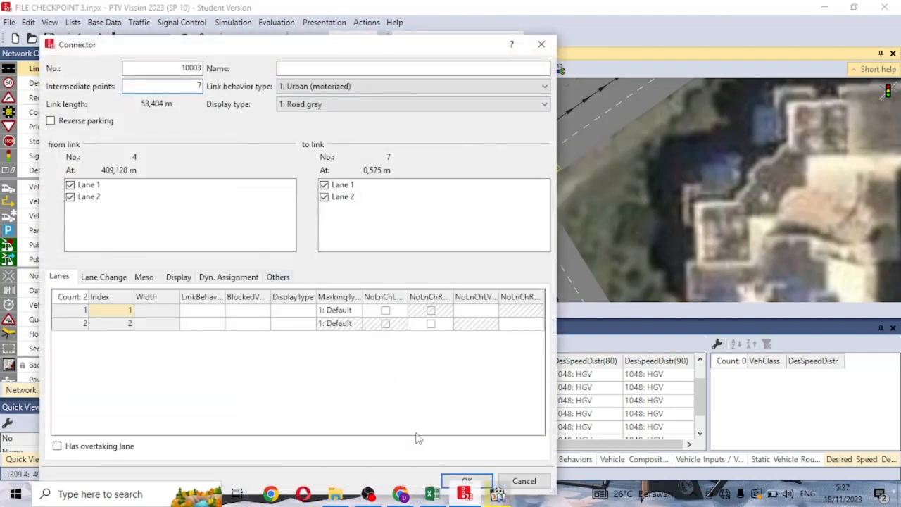
{"action": "left_click", "coordinate": [455, 479]}
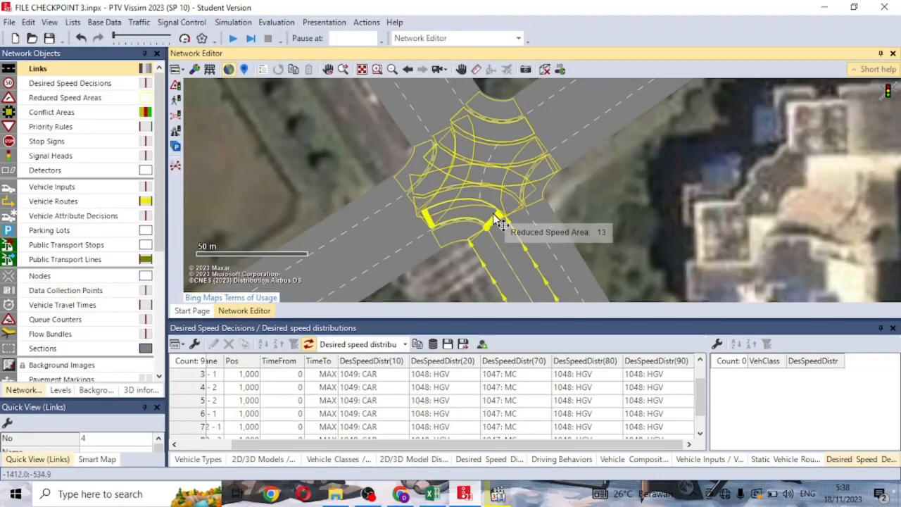
- Add a 2 m reduced speed area on lane 1 of connector 10003, about 46 m along, near its northern end
{"action": "scroll", "coordinate": [495, 235], "scroll_direction": "up", "scroll_amount": 3}
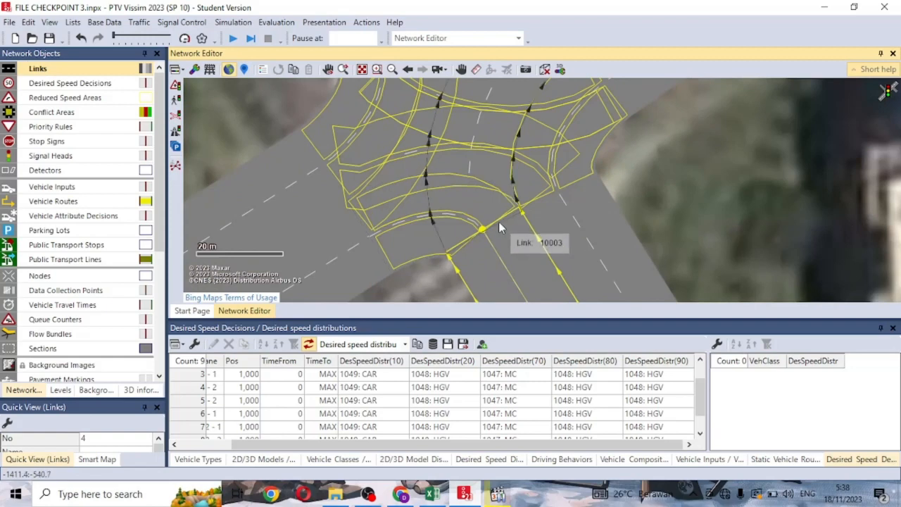
{"action": "left_click", "coordinate": [498, 222]}
{"action": "right_click", "coordinate": [498, 221]}
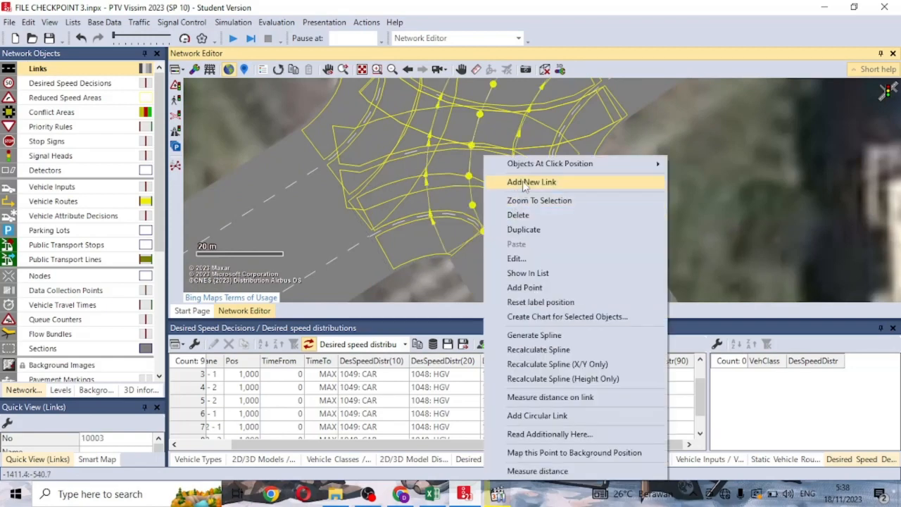
{"action": "left_click", "coordinate": [83, 101]}
{"action": "left_click", "coordinate": [83, 101]}
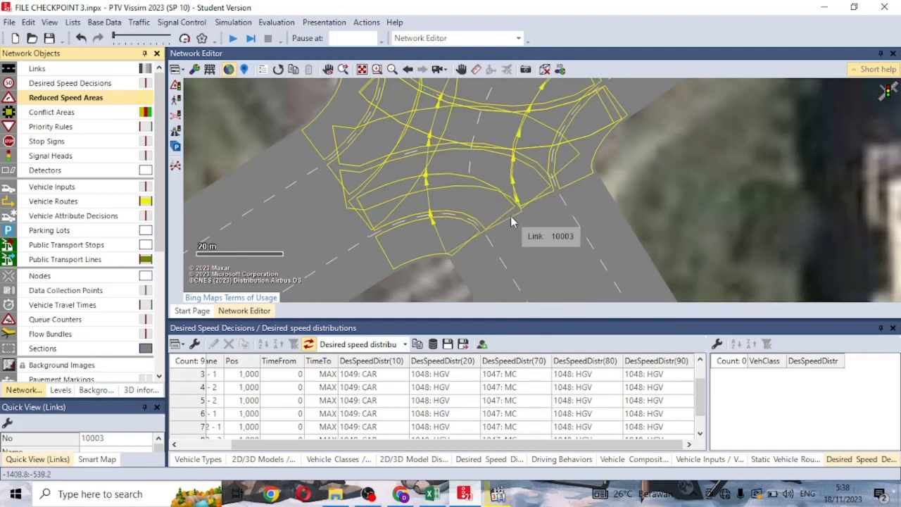
{"action": "left_click_drag", "start_coordinate": [489, 174], "coordinate": [452, 280]}
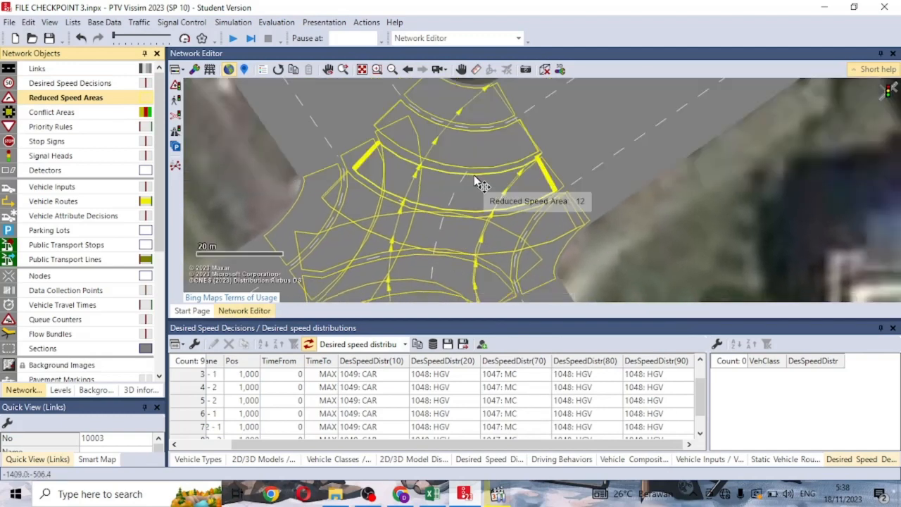
{"action": "left_click", "coordinate": [549, 114]}
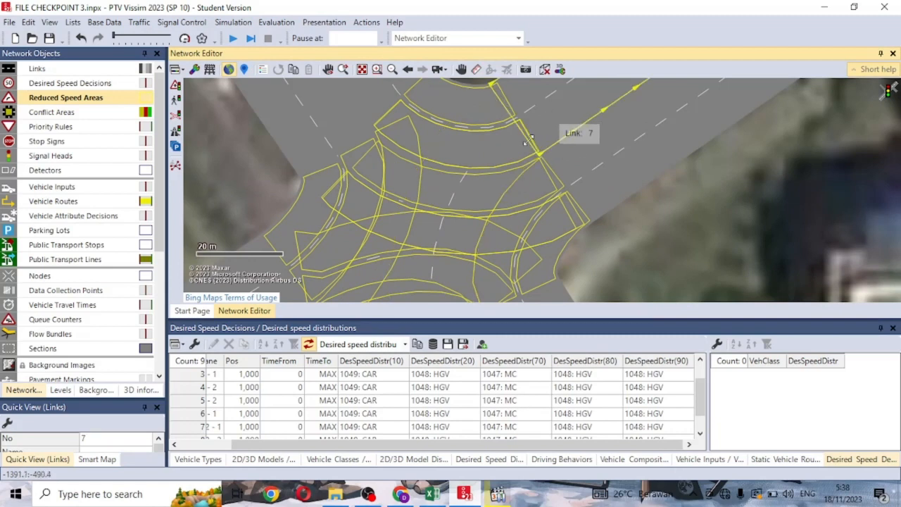
{"action": "left_click", "coordinate": [502, 173]}
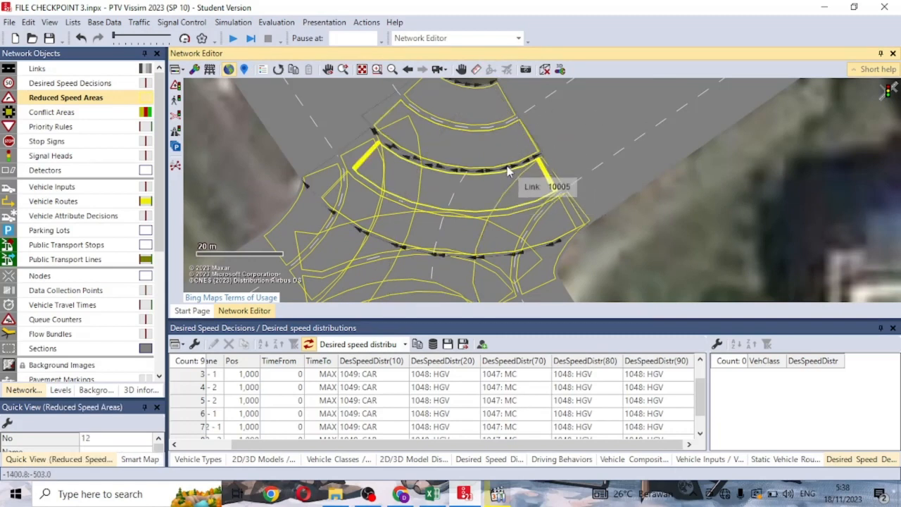
{"action": "left_click", "coordinate": [510, 172]}
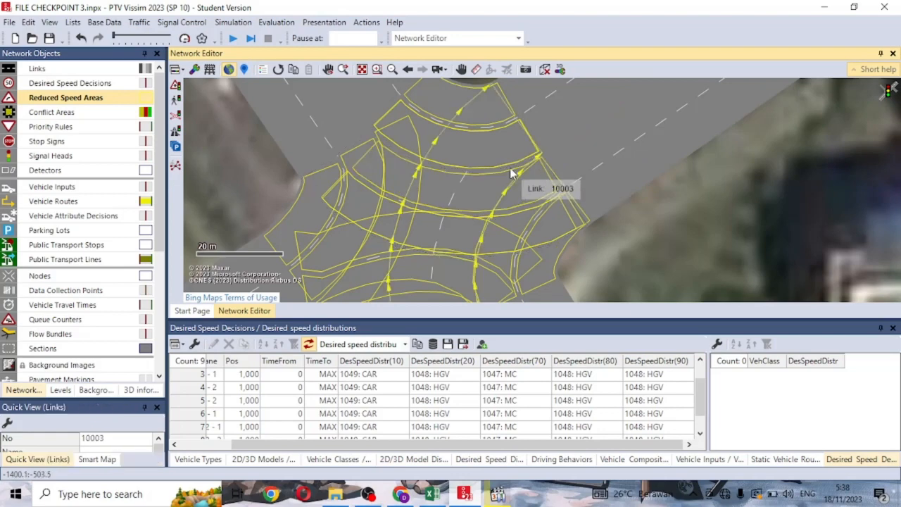
{"action": "right_click", "coordinate": [512, 173]}
{"action": "left_click", "coordinate": [516, 178]}
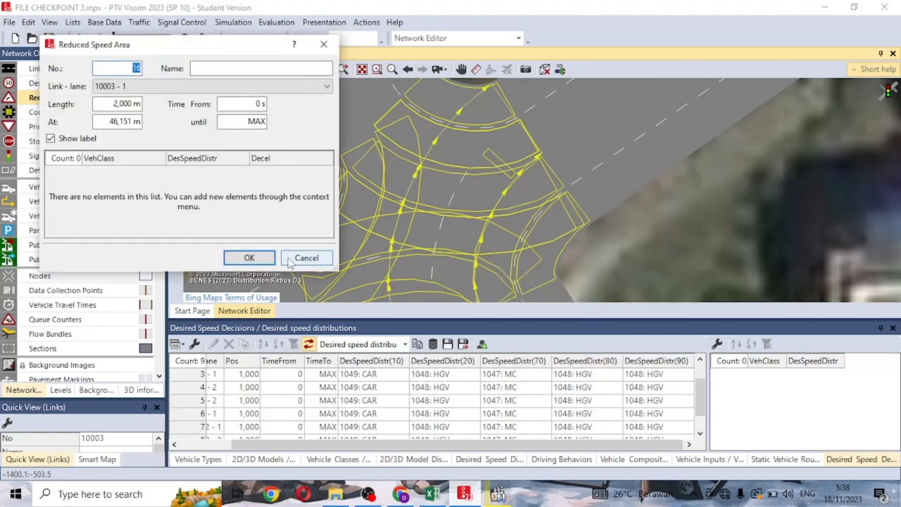
{"action": "left_click", "coordinate": [245, 256]}
- Stretch the reduced speed area along lane 1 of connector 10003 towards its southern start and add another one along lane 2
{"action": "scroll", "coordinate": [505, 162], "scroll_direction": "up", "scroll_amount": 3}
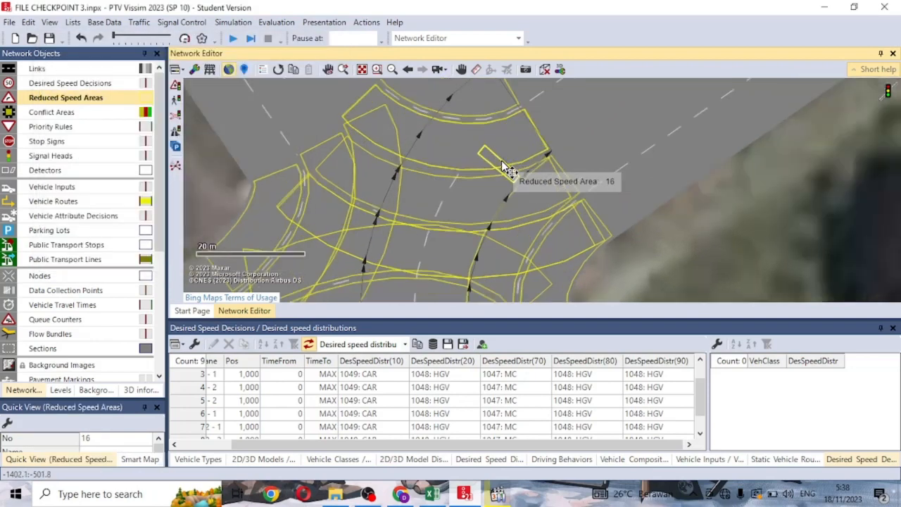
{"action": "left_click_drag", "start_coordinate": [547, 125], "coordinate": [552, 120]}
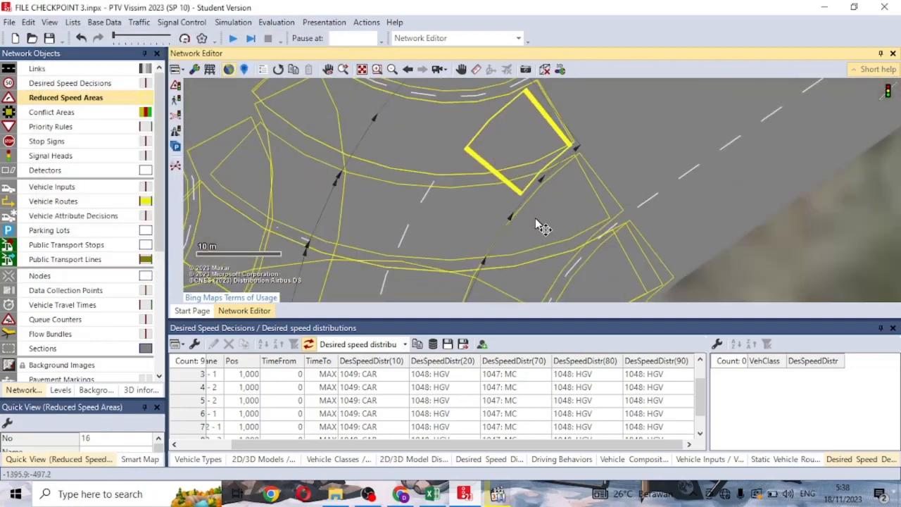
{"action": "left_click_drag", "start_coordinate": [543, 227], "coordinate": [609, 160]}
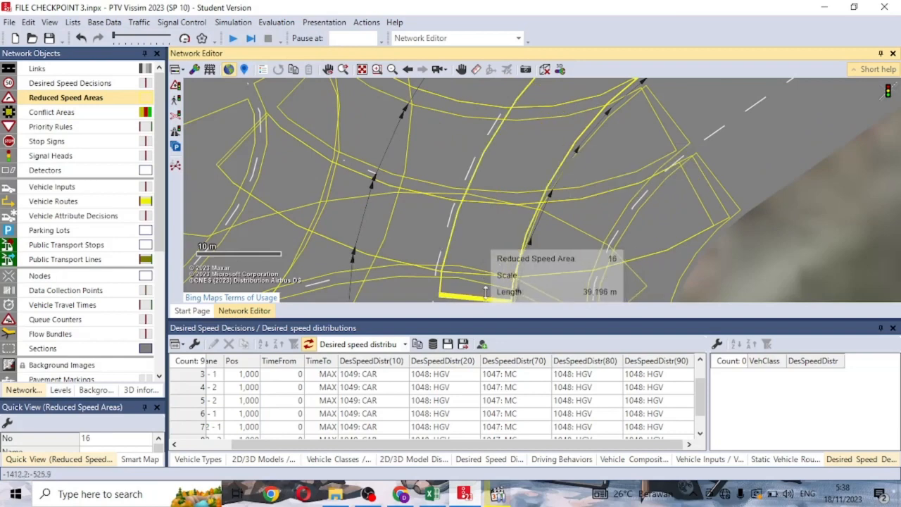
{"action": "left_click_drag", "start_coordinate": [572, 234], "coordinate": [594, 40]}
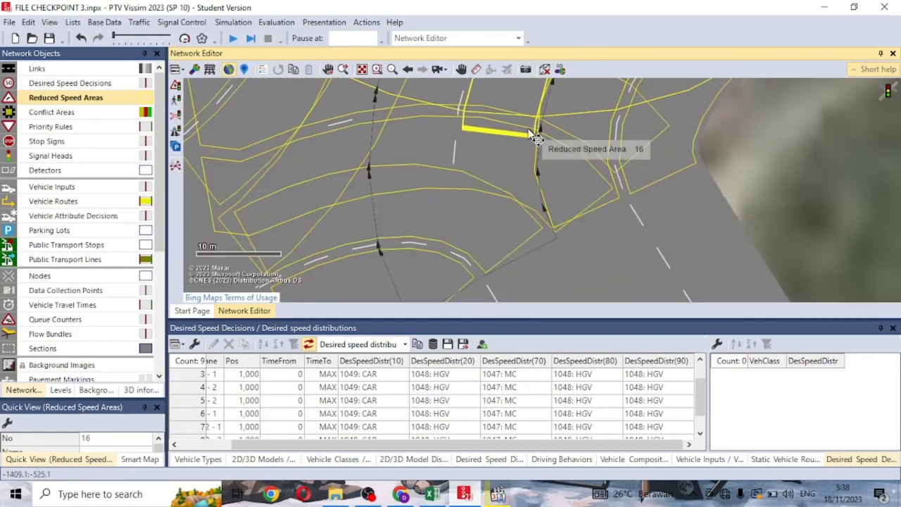
{"action": "left_click_drag", "start_coordinate": [477, 244], "coordinate": [459, 280]}
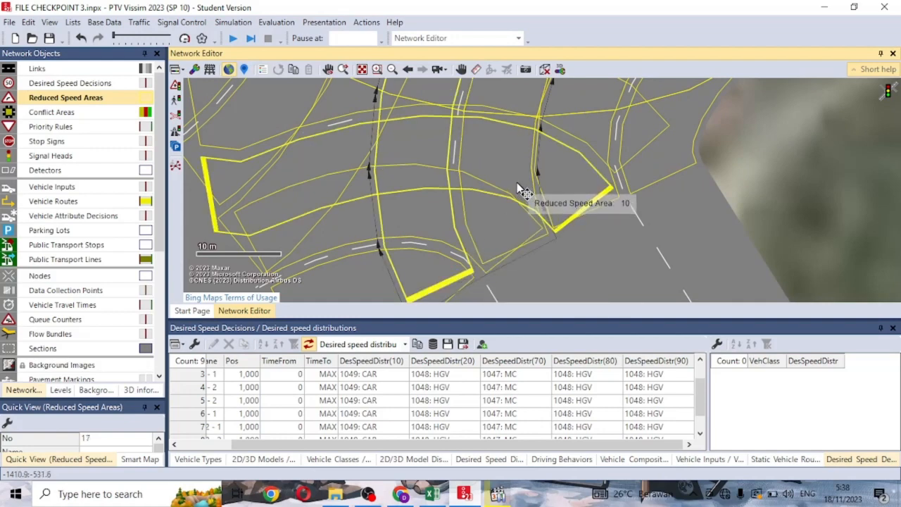
{"action": "scroll", "coordinate": [518, 185], "scroll_direction": "down", "scroll_amount": 3}
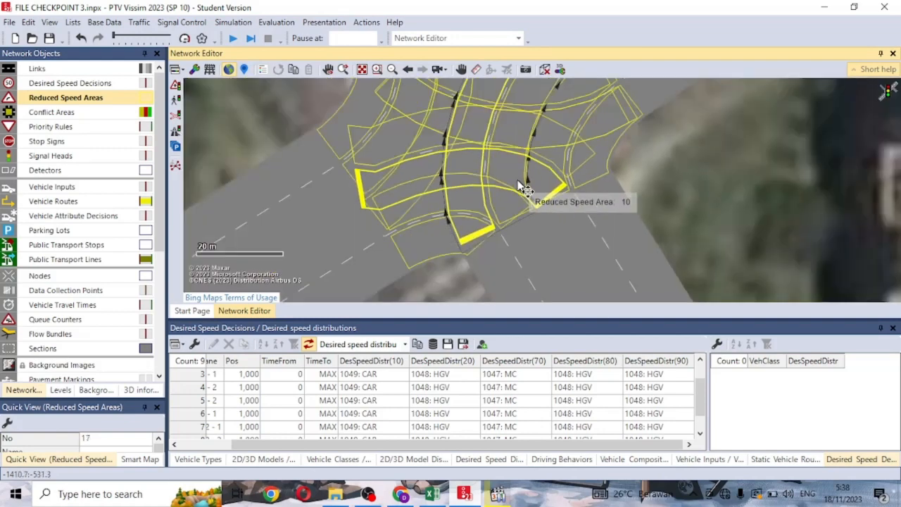
{"action": "scroll", "coordinate": [518, 181], "scroll_direction": "down", "scroll_amount": 1}
- List the reduced speed areas and compare their desired speed distribution columns with those in the desired speed decisions list
{"action": "right_click", "coordinate": [94, 98]}
{"action": "left_click", "coordinate": [119, 107]}
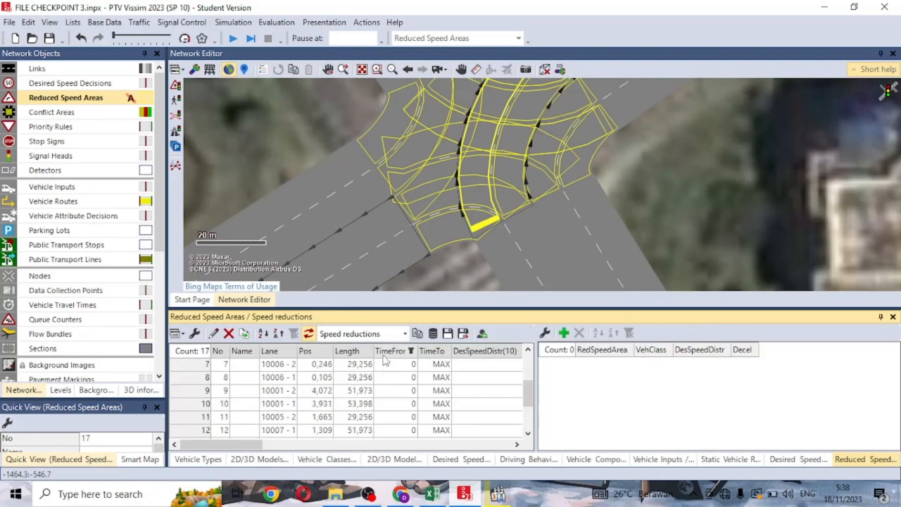
{"action": "left_click_drag", "start_coordinate": [259, 444], "coordinate": [315, 445]}
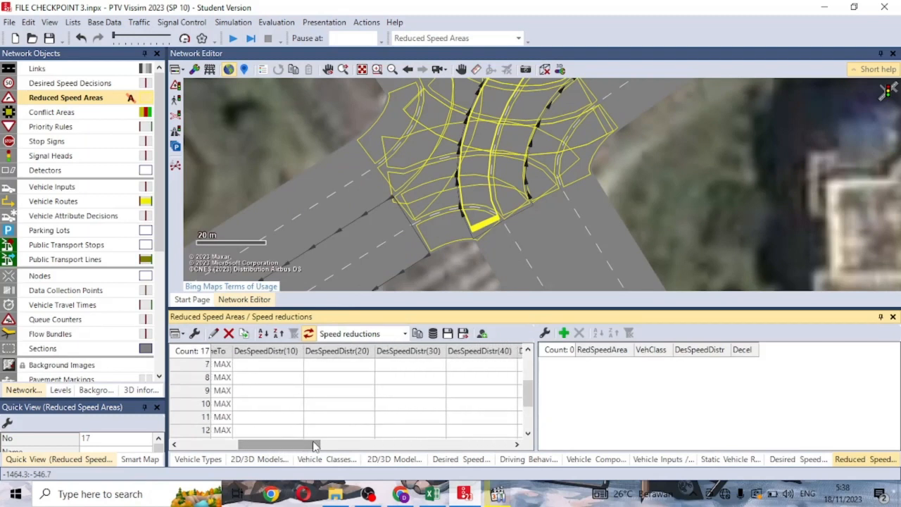
{"action": "scroll", "coordinate": [295, 385], "scroll_direction": "up", "scroll_amount": 2}
{"action": "left_click", "coordinate": [294, 371]}
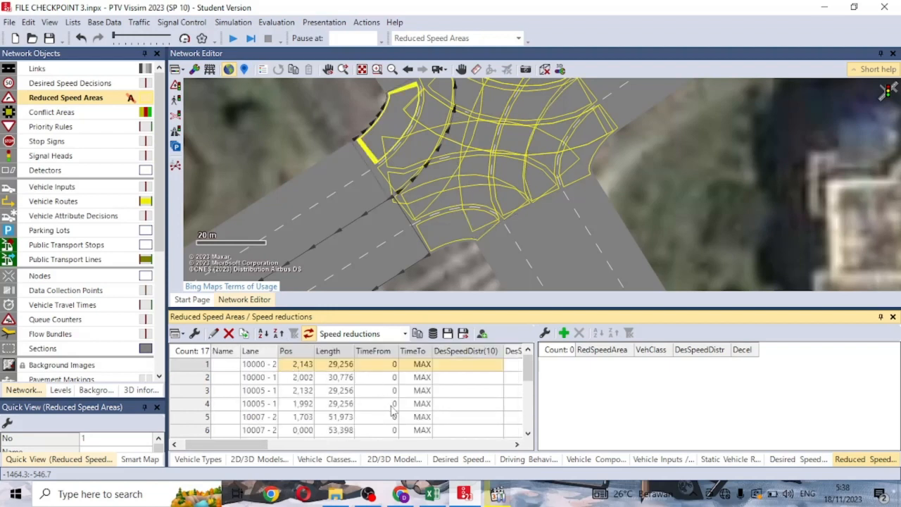
{"action": "left_click", "coordinate": [461, 366]}
{"action": "left_click_drag", "start_coordinate": [250, 445], "coordinate": [328, 449]}
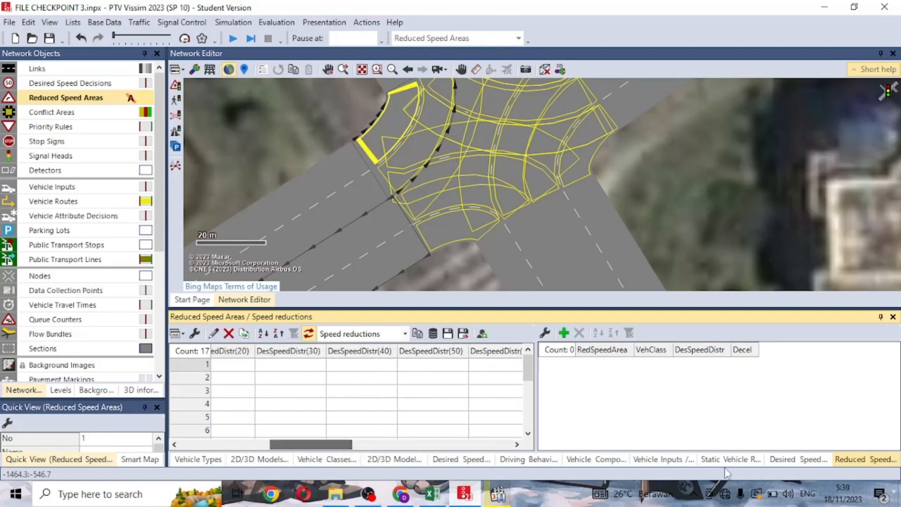
{"action": "left_click", "coordinate": [785, 460]}
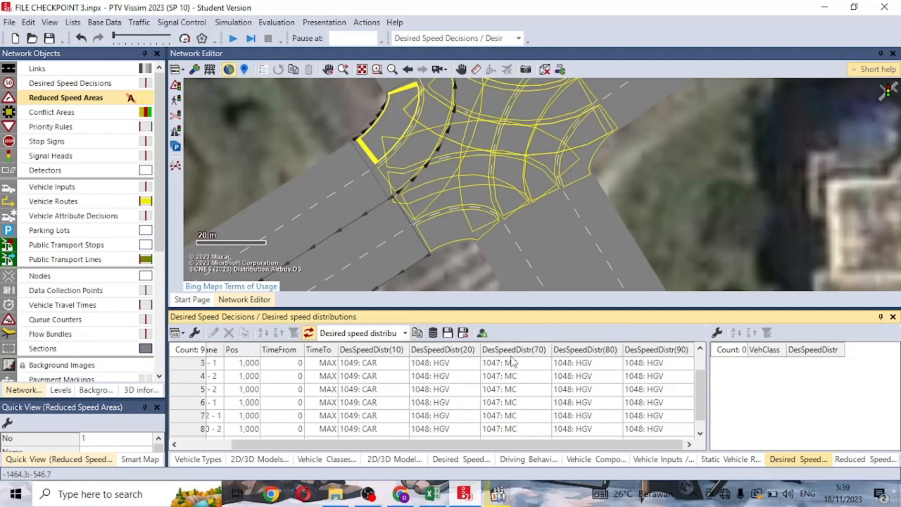
{"action": "left_click", "coordinate": [873, 459]}
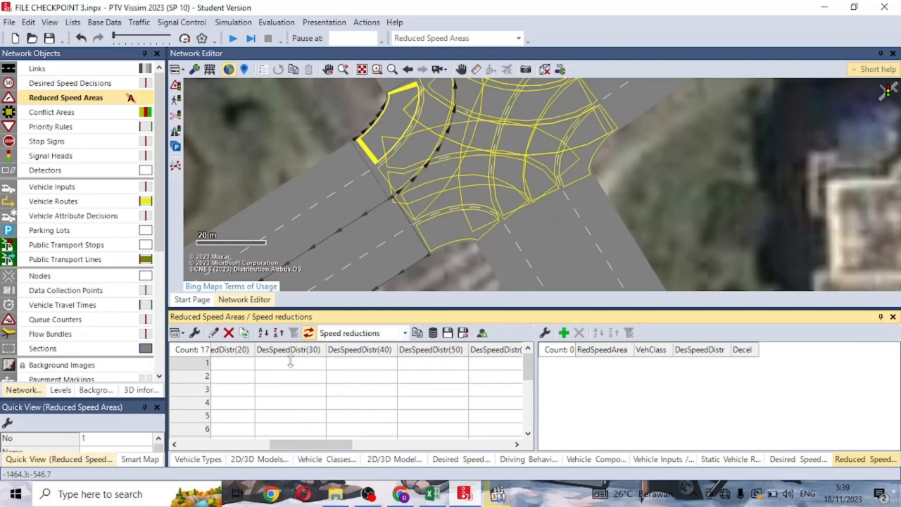
- Remove the desired speed distribution attributes (30), (40), (50) and (60) from the reduced speed areas list
{"action": "left_click", "coordinate": [199, 333]}
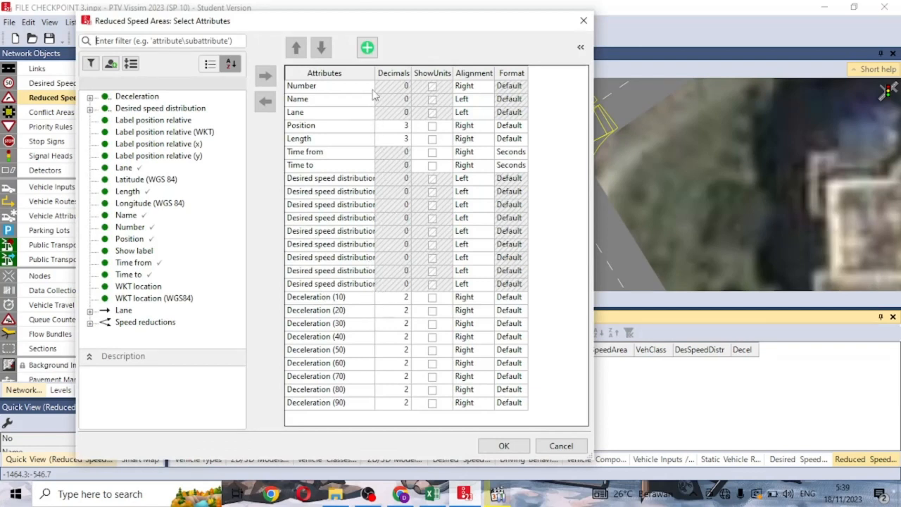
{"action": "left_click_drag", "start_coordinate": [375, 73], "coordinate": [474, 73]}
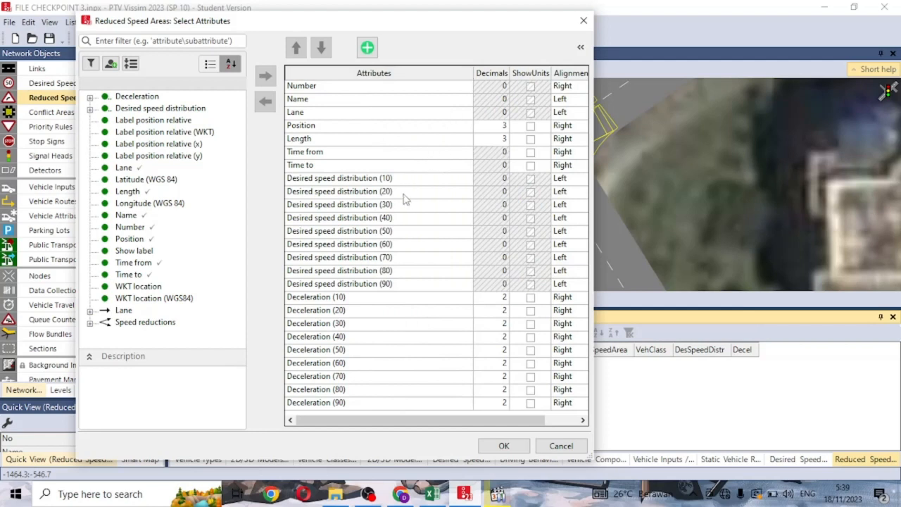
{"action": "left_click", "coordinate": [381, 208]}
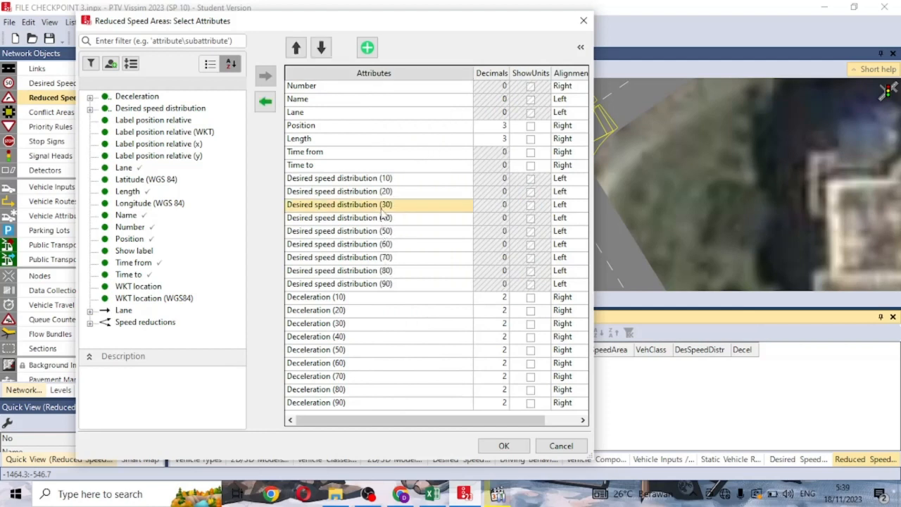
{"action": "left_click", "coordinate": [388, 244], "text": "shift"}
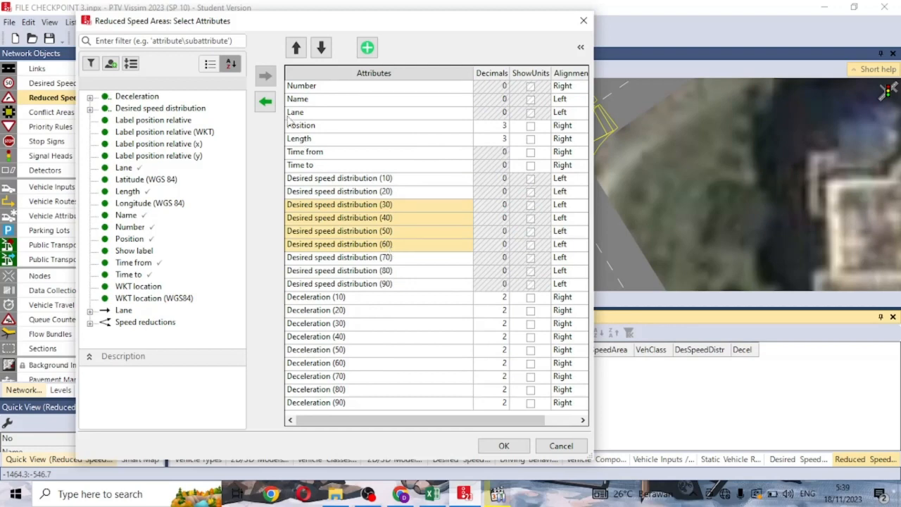
{"action": "left_click", "coordinate": [265, 102]}
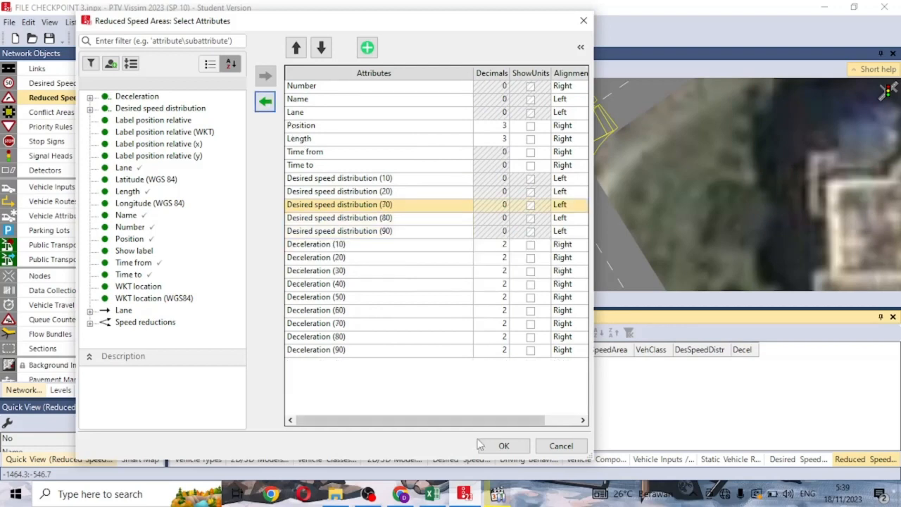
{"action": "left_click", "coordinate": [502, 445]}
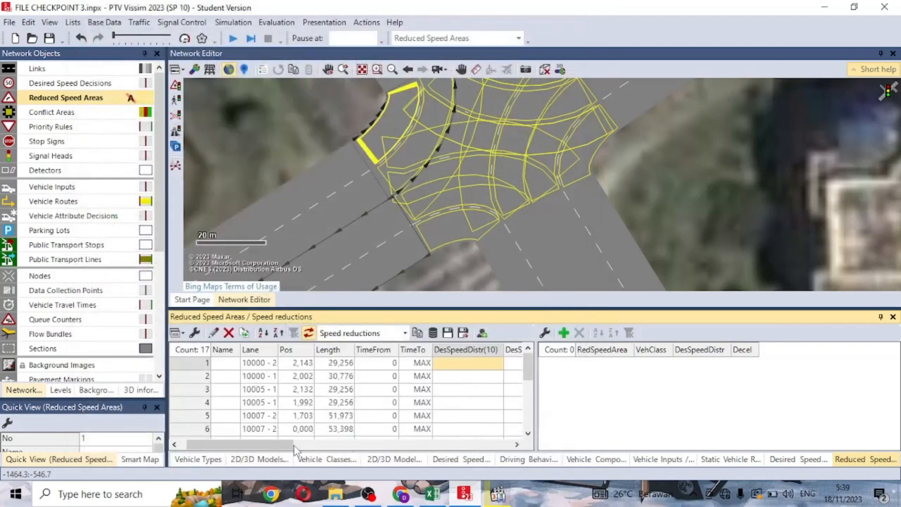
- Widen the reduced speed areas list and select the desired speed distribution cells from (10) to (90) down to the last row
{"action": "left_click_drag", "start_coordinate": [294, 451], "coordinate": [344, 450]}
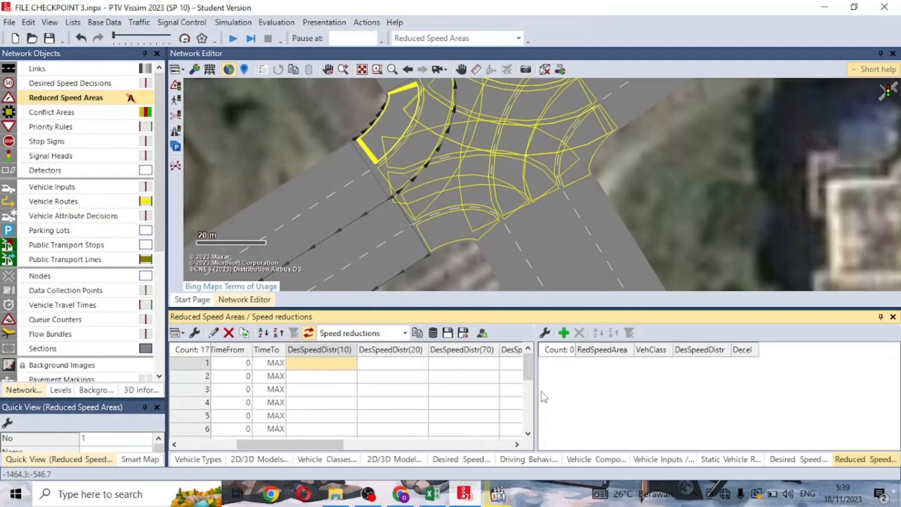
{"action": "left_click_drag", "start_coordinate": [544, 387], "coordinate": [719, 394]}
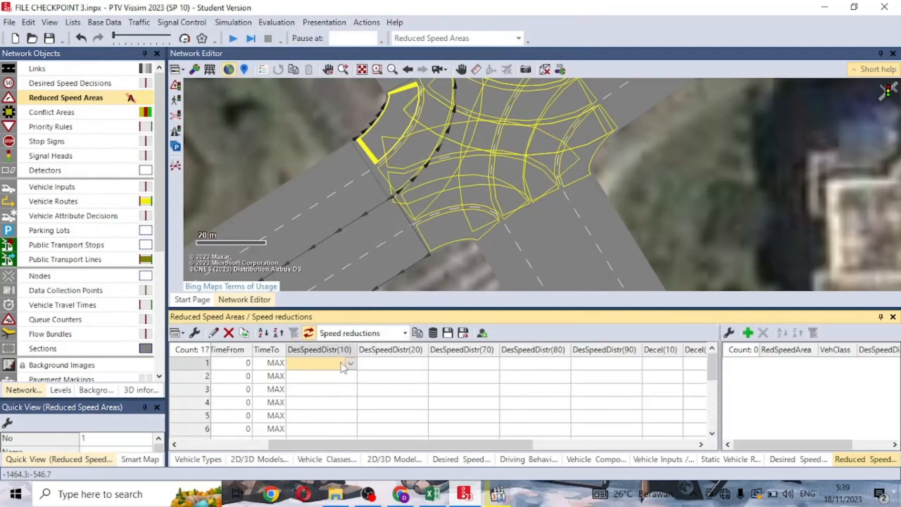
{"action": "scroll", "coordinate": [492, 384], "scroll_direction": "down", "scroll_amount": 3}
{"action": "left_click", "coordinate": [577, 404]}
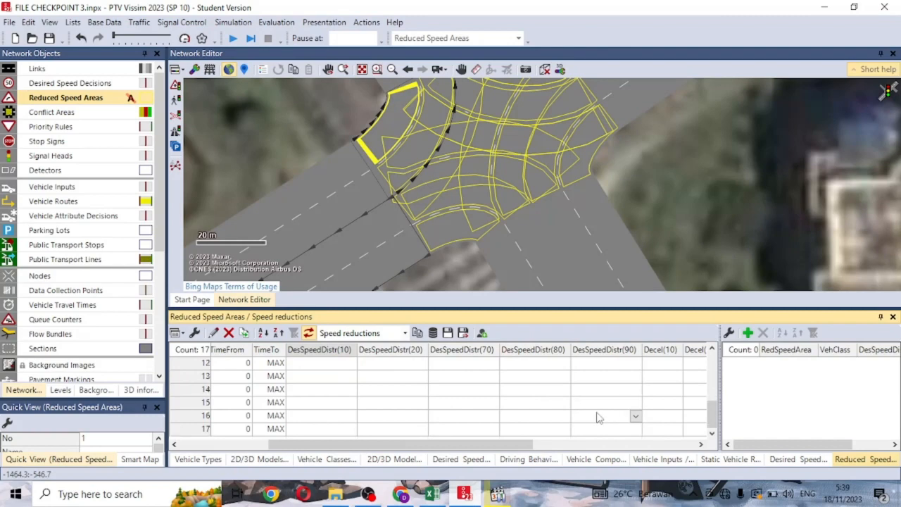
{"action": "left_click", "coordinate": [611, 430], "text": "shift"}
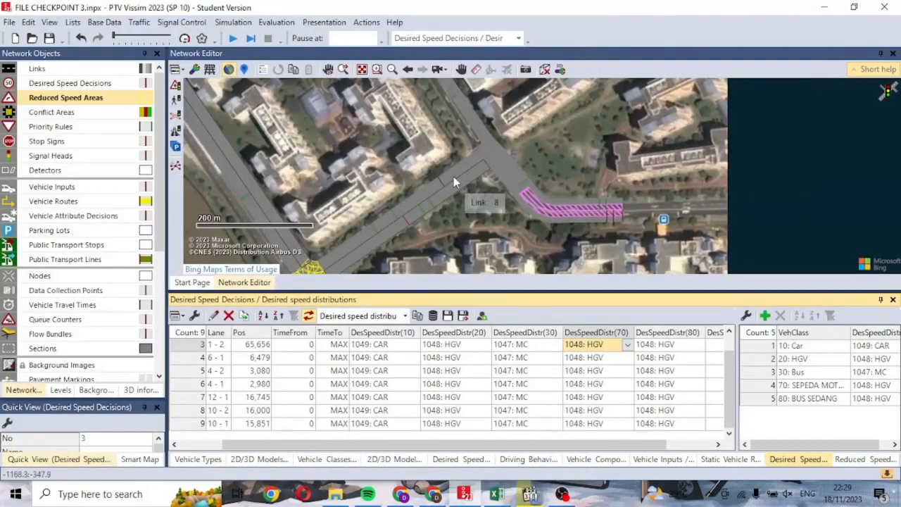
- At the junction northeast of link 8, set the status of conflict area 57 on connector 10009 to 1 waits for 2
{"action": "scroll", "coordinate": [456, 176], "scroll_direction": "up", "scroll_amount": 5}
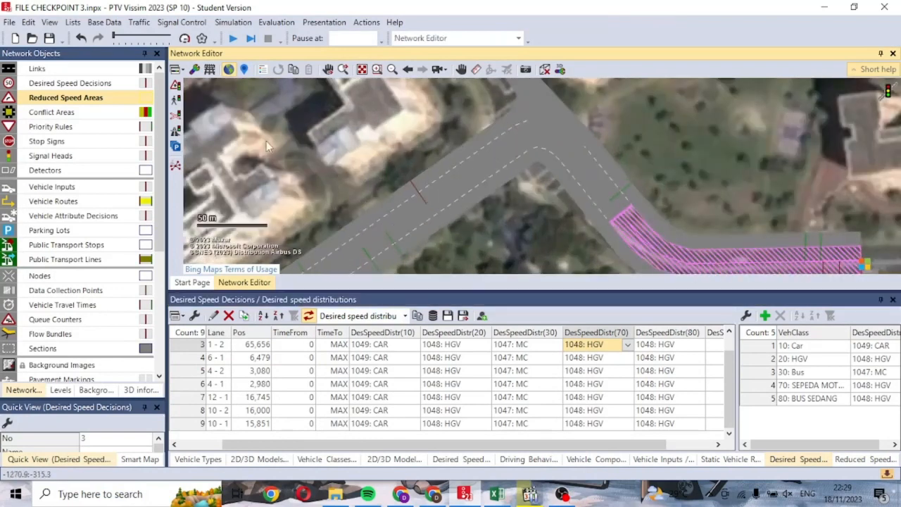
{"action": "left_click", "coordinate": [127, 112]}
{"action": "scroll", "coordinate": [509, 199], "scroll_direction": "up", "scroll_amount": 2}
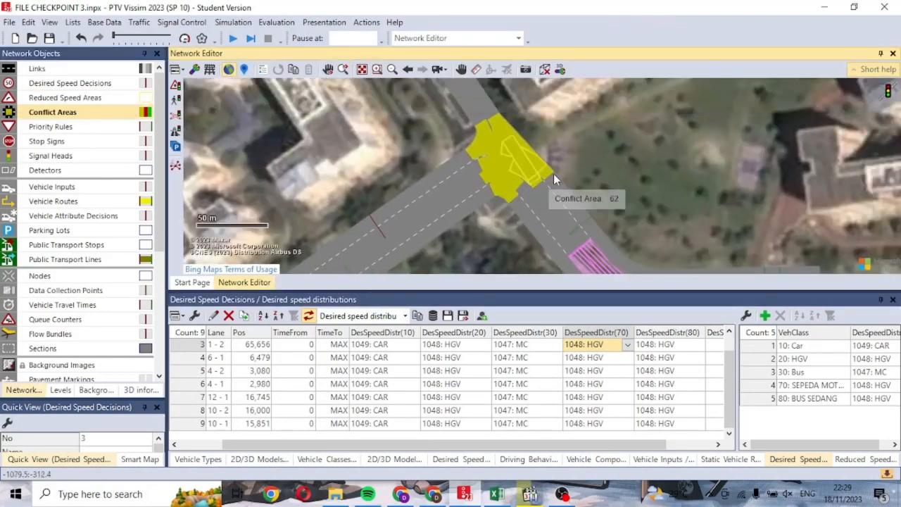
{"action": "scroll", "coordinate": [553, 173], "scroll_direction": "up", "scroll_amount": 3}
{"action": "left_click", "coordinate": [511, 155]}
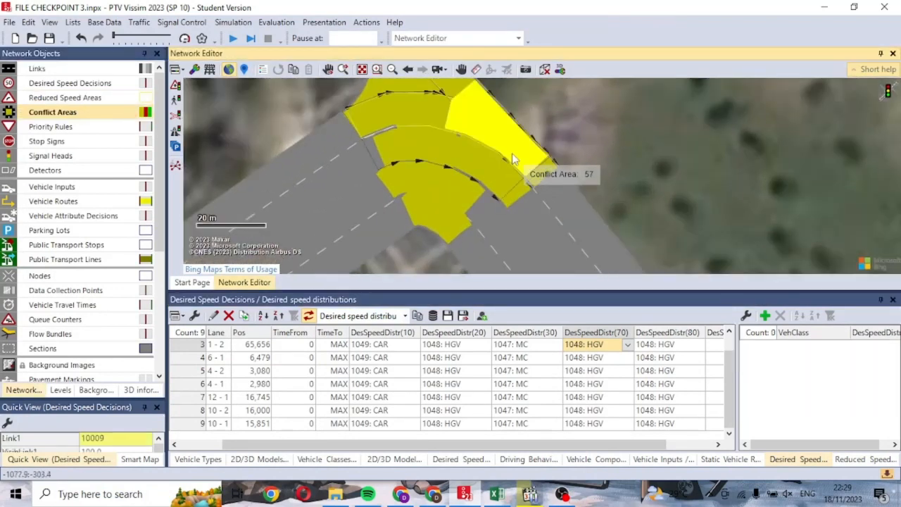
{"action": "right_click", "coordinate": [515, 144]}
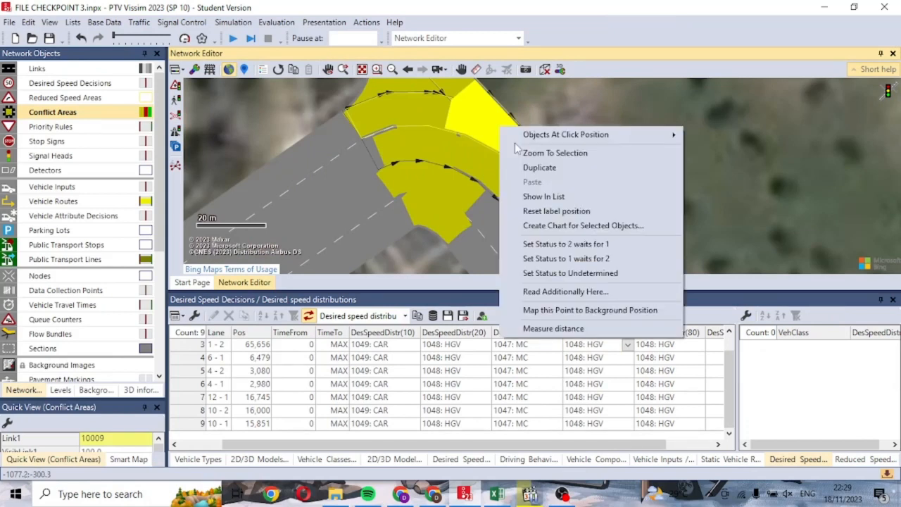
{"action": "mouse_move", "coordinate": [529, 137]}
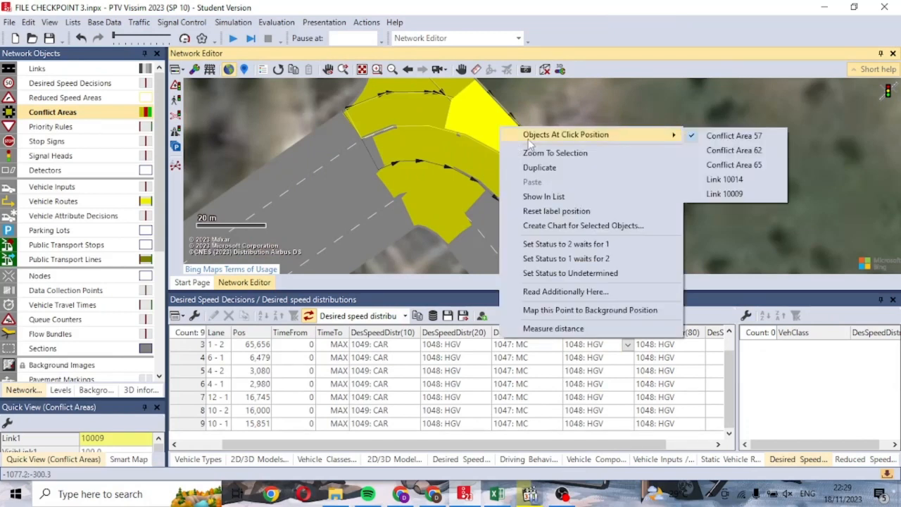
{"action": "left_click", "coordinate": [553, 259]}
- Set the conflict area of connector 10012 at the junction's northern end to status 1 waits for 2
{"action": "scroll", "coordinate": [556, 218], "scroll_direction": "down", "scroll_amount": 3}
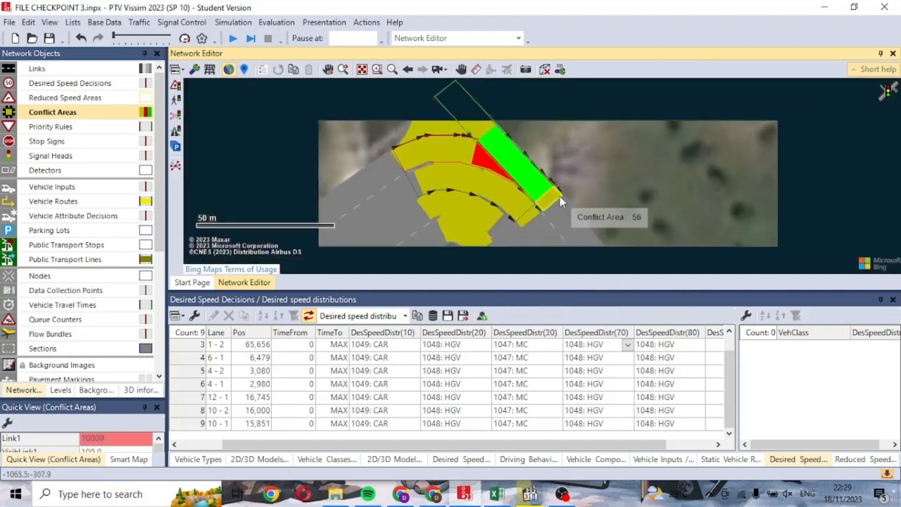
{"action": "scroll", "coordinate": [559, 196], "scroll_direction": "down", "scroll_amount": 1}
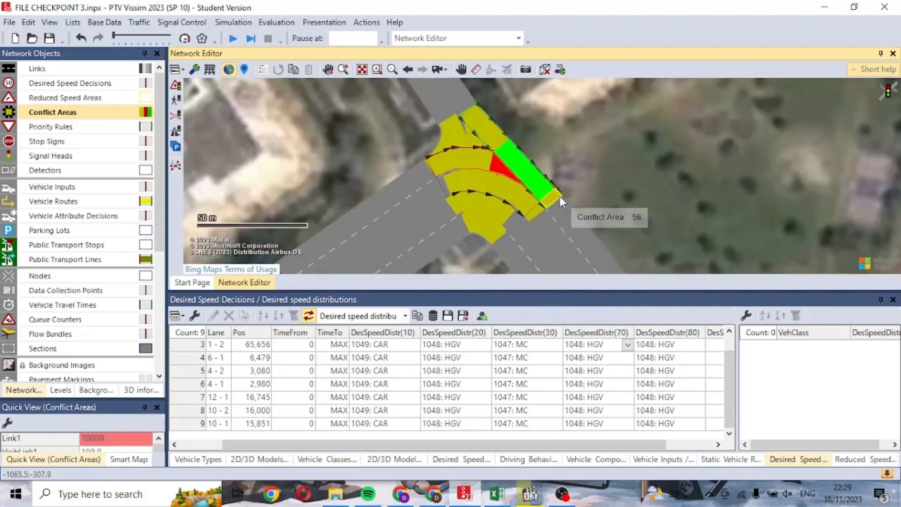
{"action": "left_click", "coordinate": [473, 140]}
{"action": "right_click", "coordinate": [474, 140]}
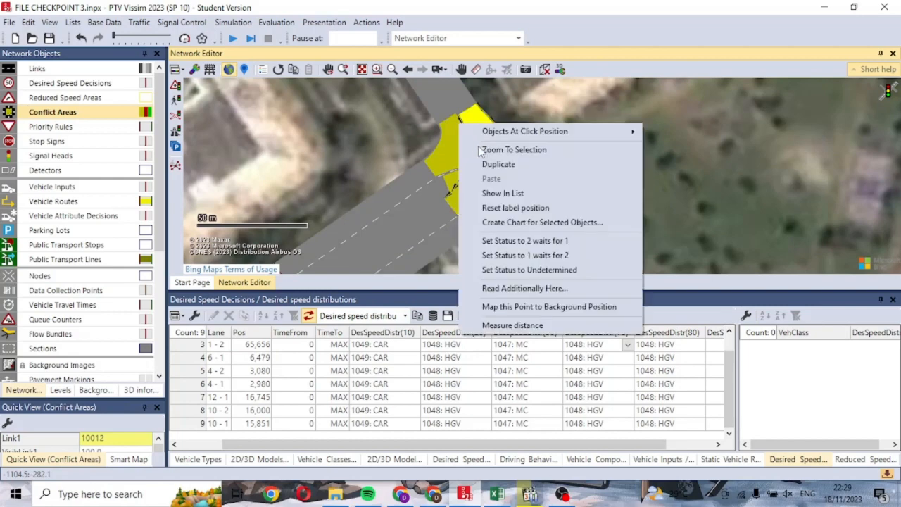
{"action": "left_click", "coordinate": [548, 251]}
{"action": "left_click", "coordinate": [550, 160]}
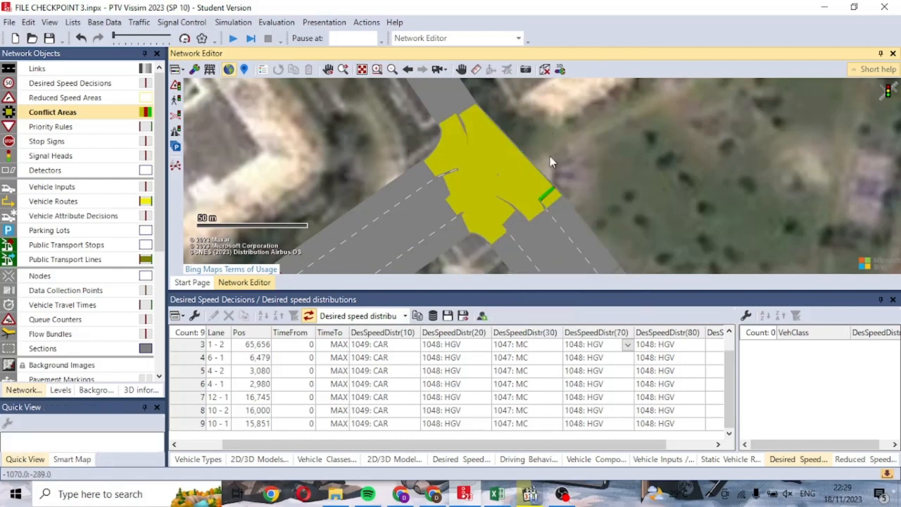
- Set the large conflict area where connector 10009 merges at the junction's southeastern exit to status 1 waits for 2
{"action": "scroll", "coordinate": [547, 188], "scroll_direction": "up", "scroll_amount": 2}
{"action": "left_click", "coordinate": [560, 204]}
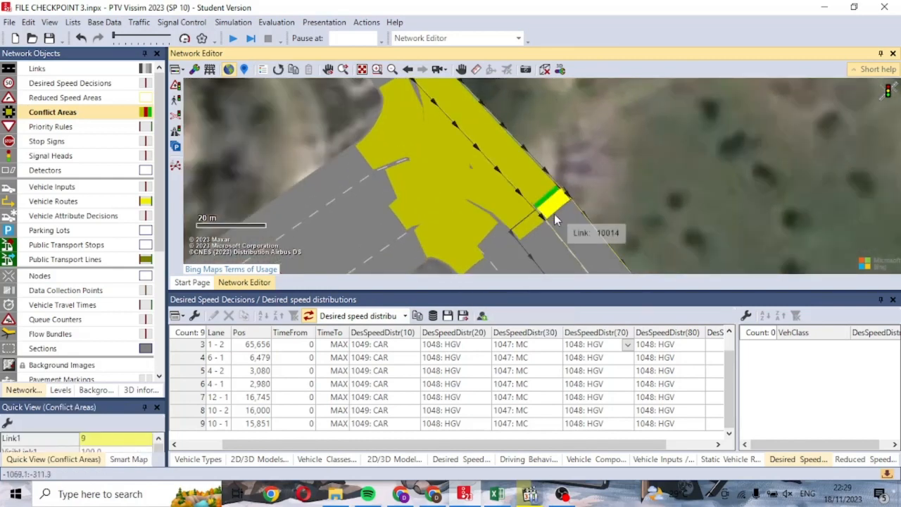
{"action": "scroll", "coordinate": [538, 221], "scroll_direction": "up", "scroll_amount": 1}
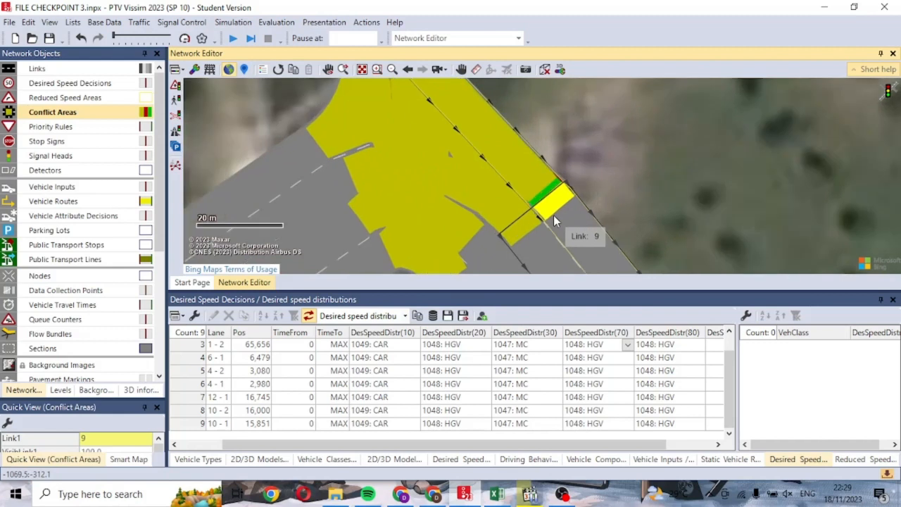
{"action": "left_click", "coordinate": [491, 202]}
{"action": "right_click", "coordinate": [476, 183]}
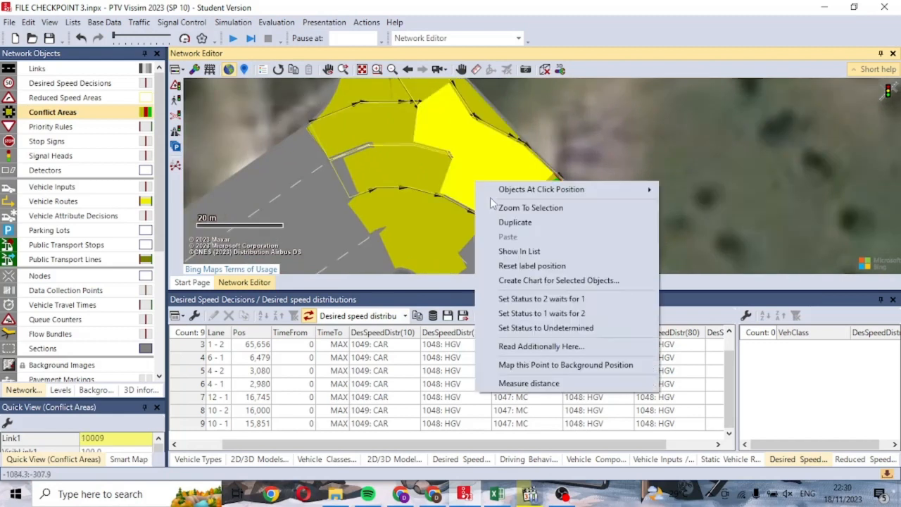
{"action": "left_click", "coordinate": [560, 313]}
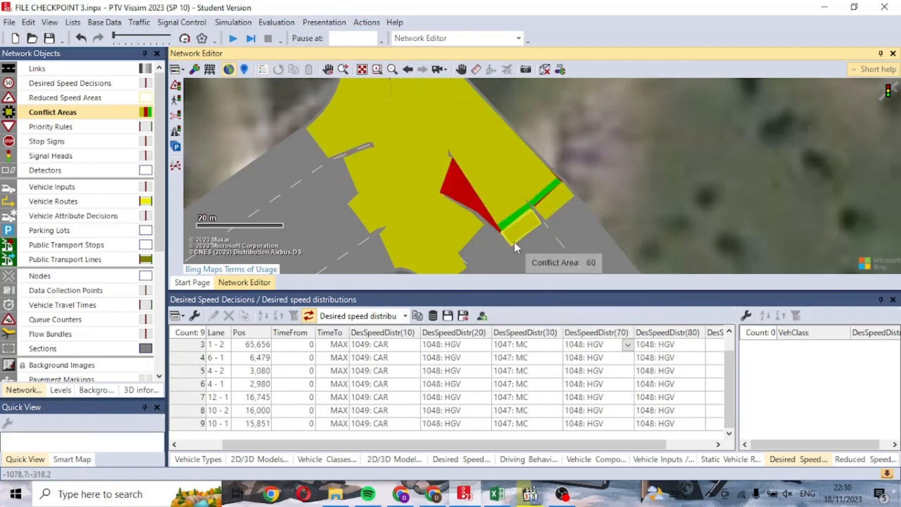
- Set the conflict area of connector 10008 at the junction's northwestern exit to status 1 waits for 2
{"action": "left_click_drag", "start_coordinate": [408, 138], "coordinate": [432, 205]}
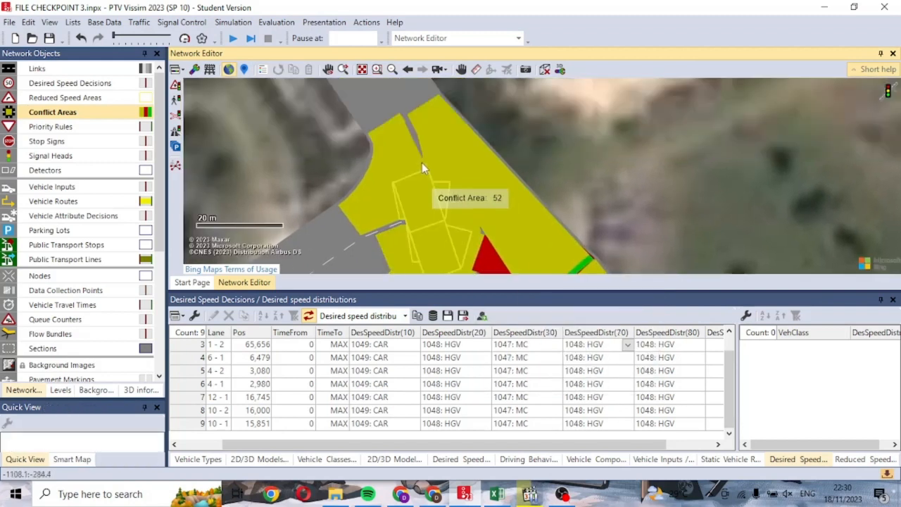
{"action": "left_click", "coordinate": [415, 164]}
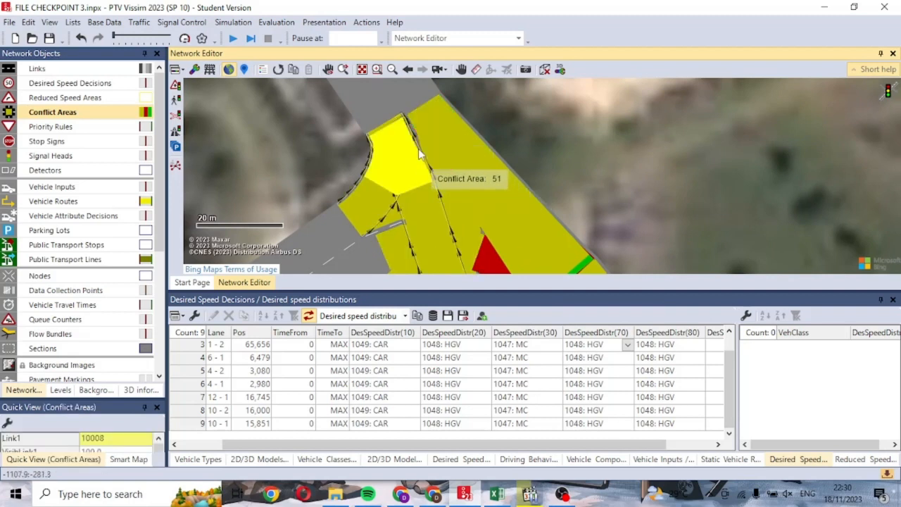
{"action": "right_click", "coordinate": [400, 153]}
{"action": "left_click", "coordinate": [461, 251]}
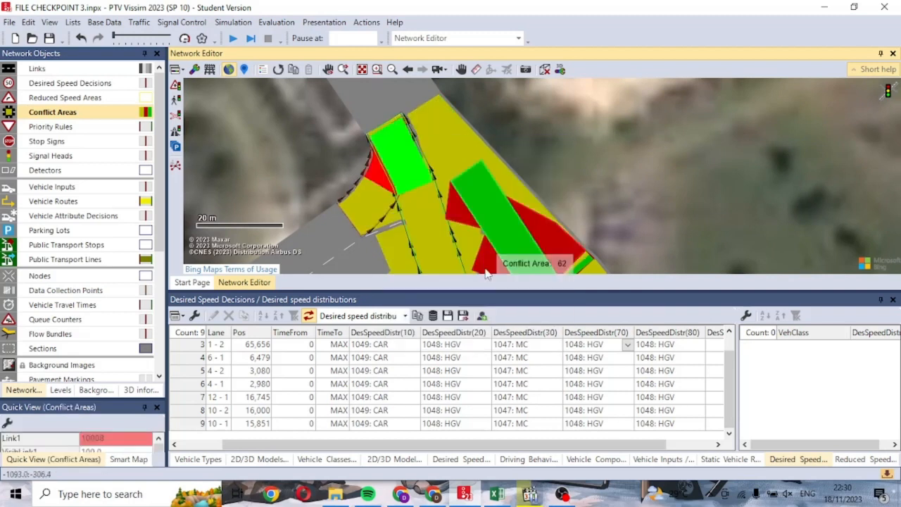
- Set the two conflict areas of connector 10009 in the western half of the junction to status Undetermined
{"action": "scroll", "coordinate": [478, 231], "scroll_direction": "down", "scroll_amount": 5}
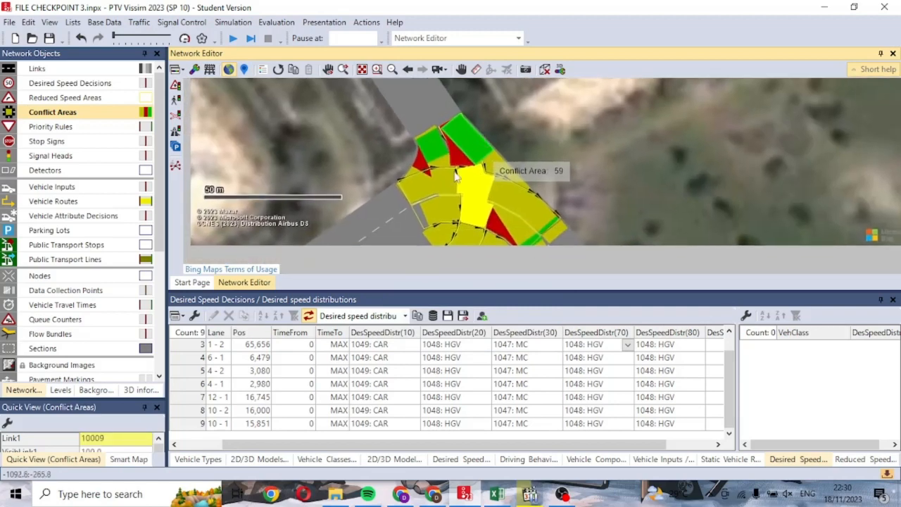
{"action": "right_click", "coordinate": [419, 194]}
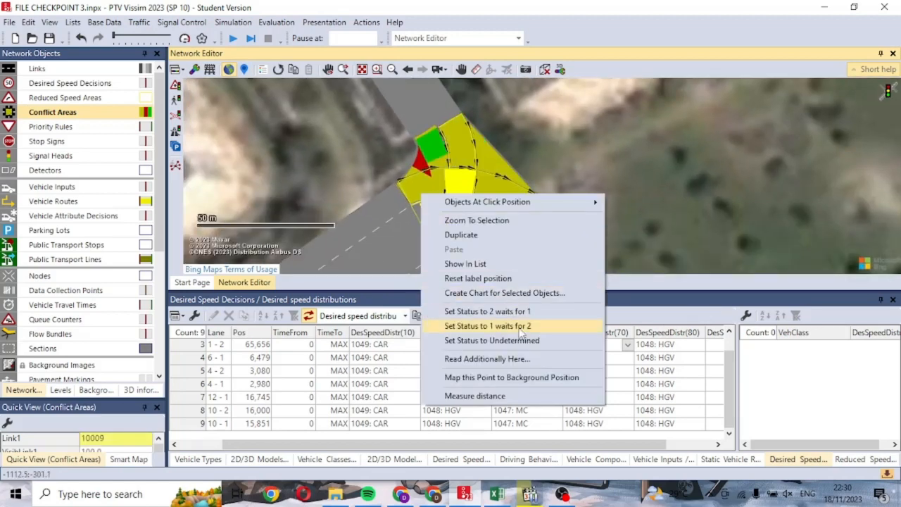
{"action": "left_click", "coordinate": [525, 337]}
{"action": "left_click", "coordinate": [645, 182]}
{"action": "left_click_drag", "start_coordinate": [642, 181], "coordinate": [648, 121]}
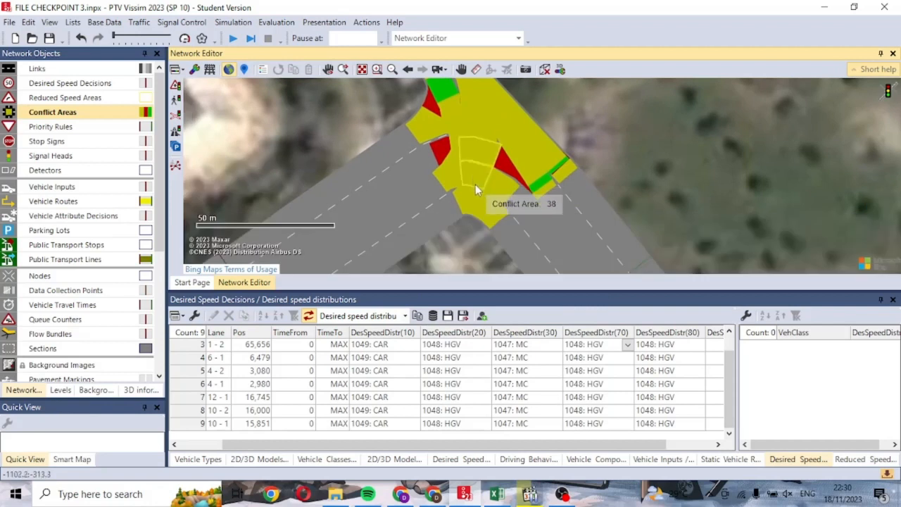
{"action": "left_click", "coordinate": [451, 153]}
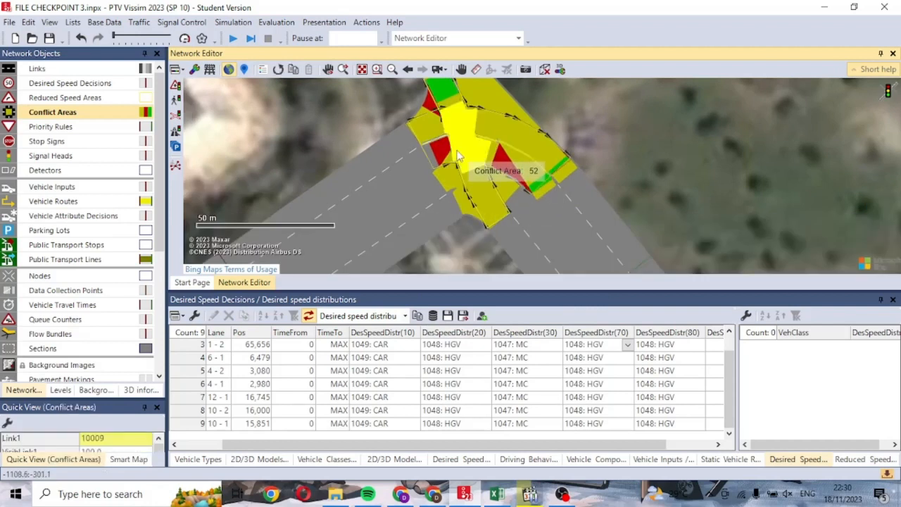
{"action": "right_click", "coordinate": [447, 151]}
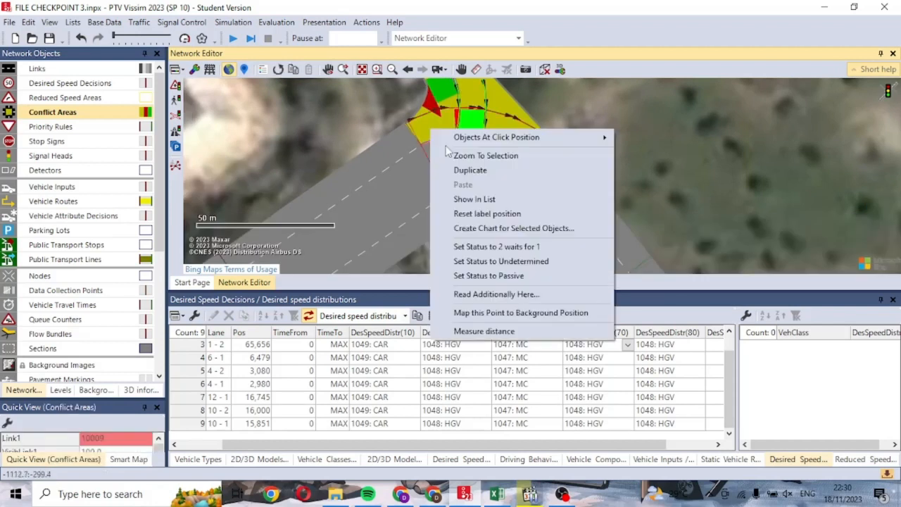
{"action": "left_click", "coordinate": [502, 261]}
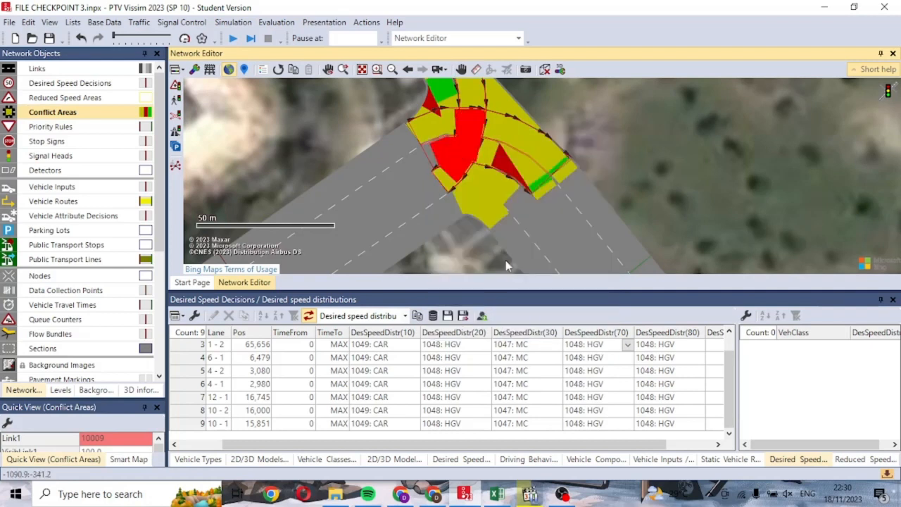
- Set the conflict area of connector 10010 at the junction's southern corner to status 1 waits for 2
{"action": "right_click", "coordinate": [503, 199]}
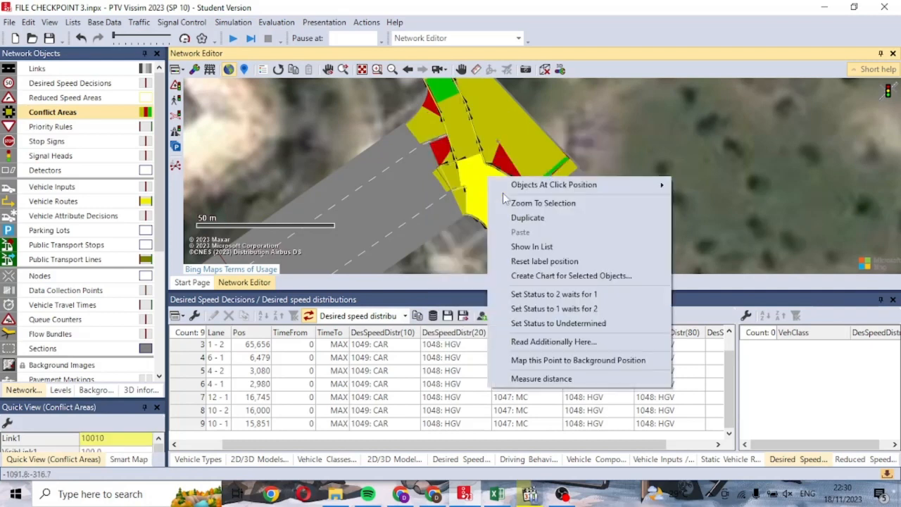
{"action": "left_click", "coordinate": [551, 308]}
{"action": "left_click_drag", "start_coordinate": [572, 137], "coordinate": [579, 219]}
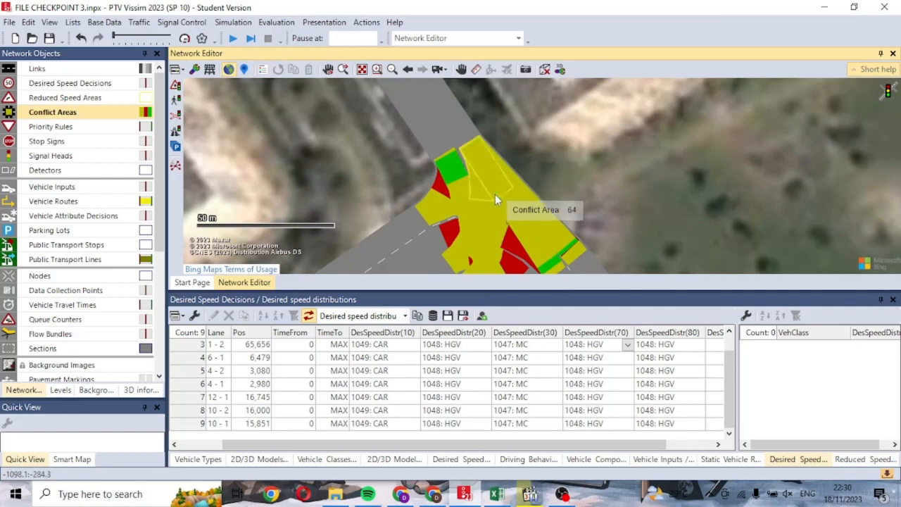
{"action": "left_click", "coordinate": [494, 216]}
{"action": "right_click", "coordinate": [495, 216]}
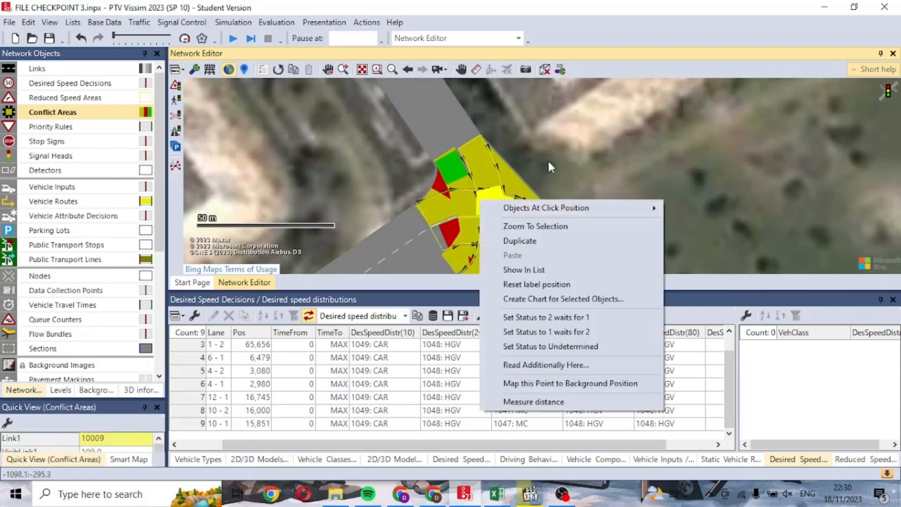
{"action": "left_click", "coordinate": [675, 174]}
{"action": "scroll", "coordinate": [675, 175], "scroll_direction": "down", "scroll_amount": 2}
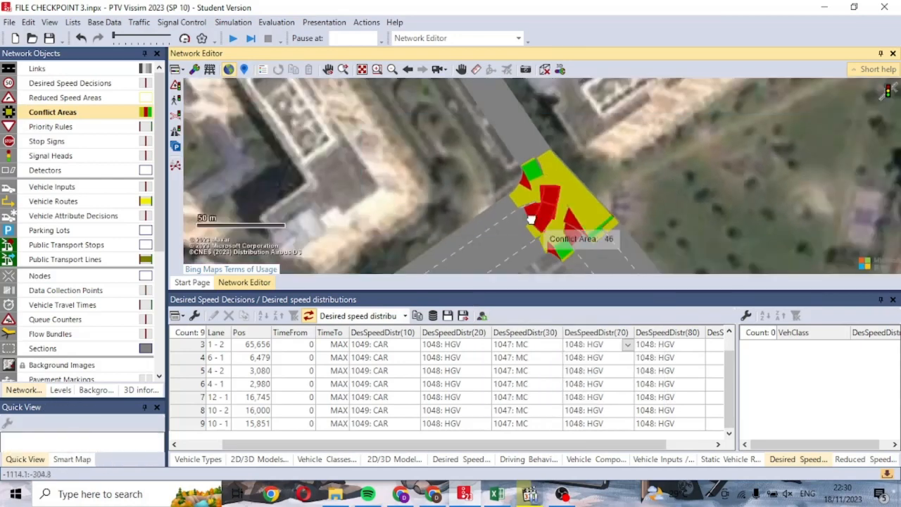
{"action": "left_click_drag", "start_coordinate": [536, 222], "coordinate": [598, 185]}
{"action": "scroll", "coordinate": [601, 187], "scroll_direction": "down", "scroll_amount": 3}
{"action": "scroll", "coordinate": [723, 176], "scroll_direction": "up", "scroll_amount": 2}
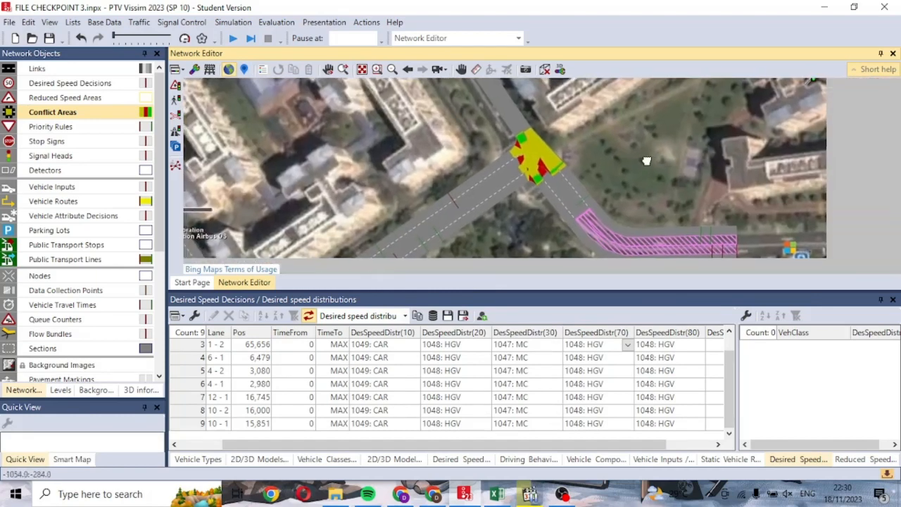
{"action": "scroll", "coordinate": [628, 164], "scroll_direction": "up", "scroll_amount": 2}
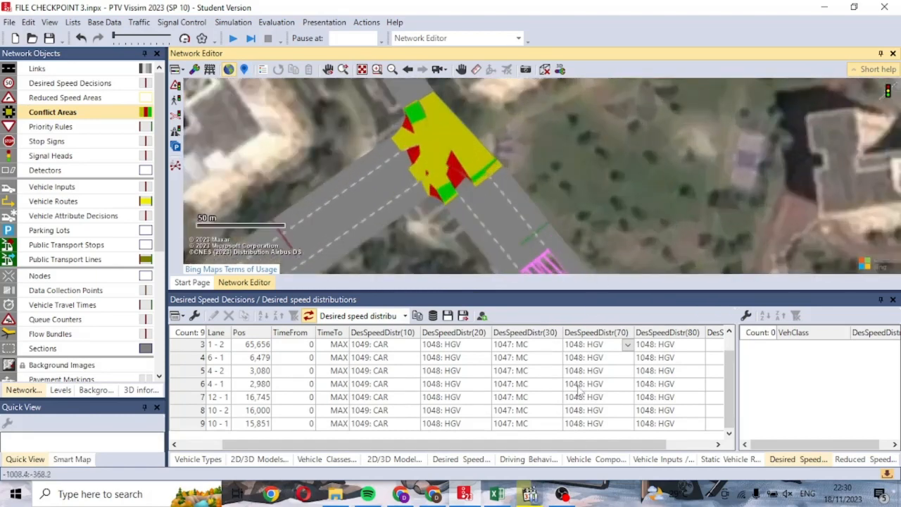
{"action": "left_click", "coordinate": [561, 493]}
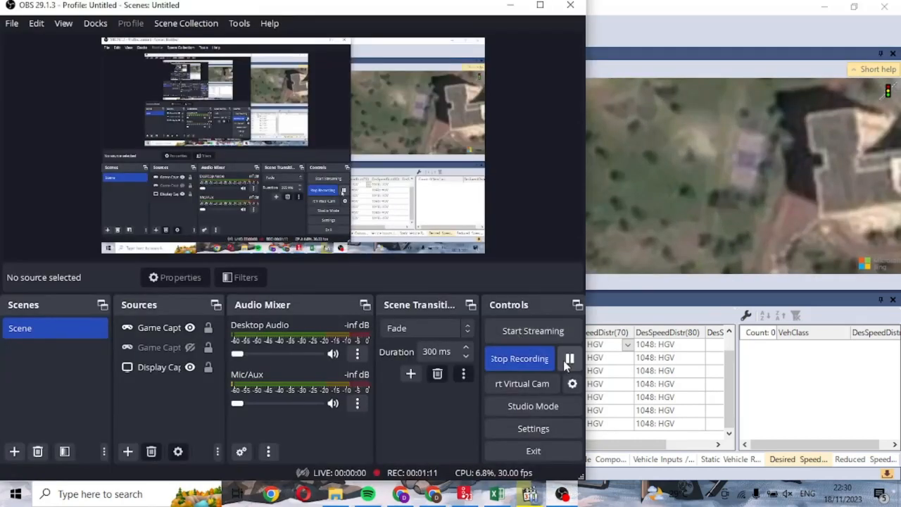
{"action": "left_click", "coordinate": [569, 360]}
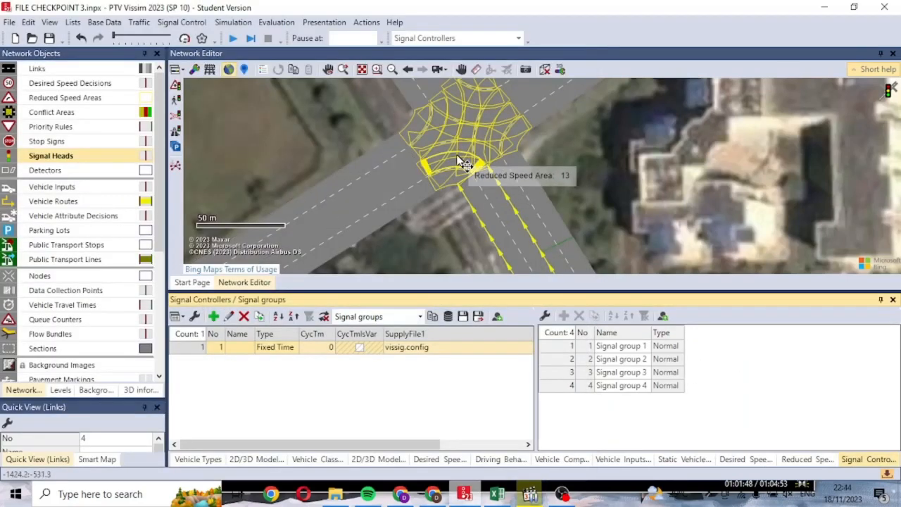
- Bring up the signal controllers list and open the fixed-time controller data of signal controller 1
{"action": "left_click", "coordinate": [169, 27]}
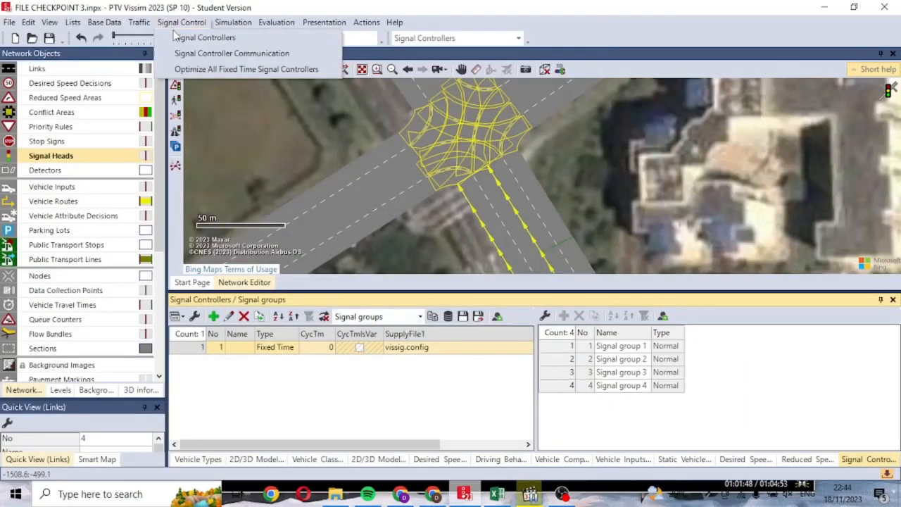
{"action": "left_click", "coordinate": [178, 37]}
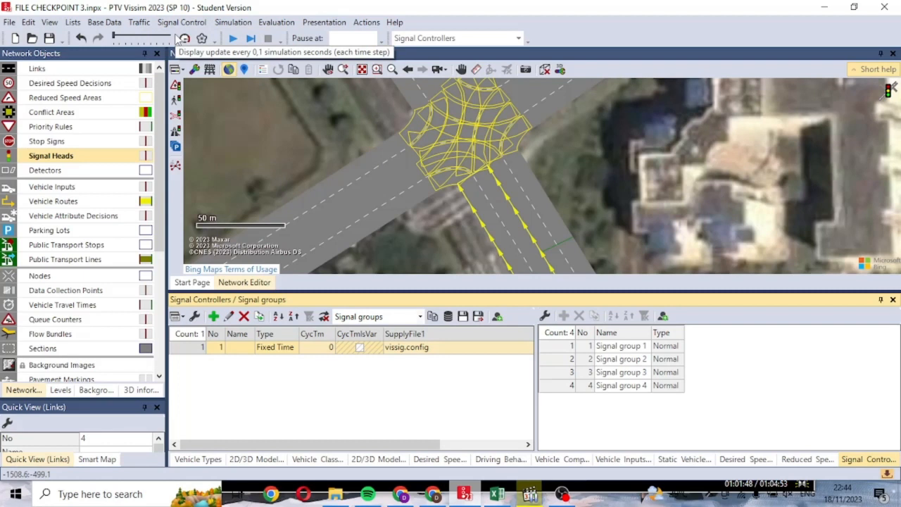
{"action": "left_click", "coordinate": [182, 22]}
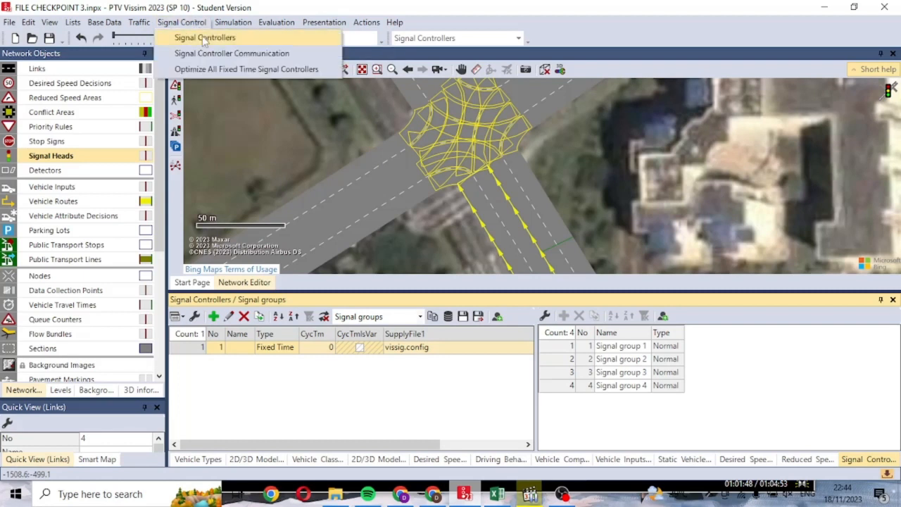
{"action": "left_click", "coordinate": [204, 39]}
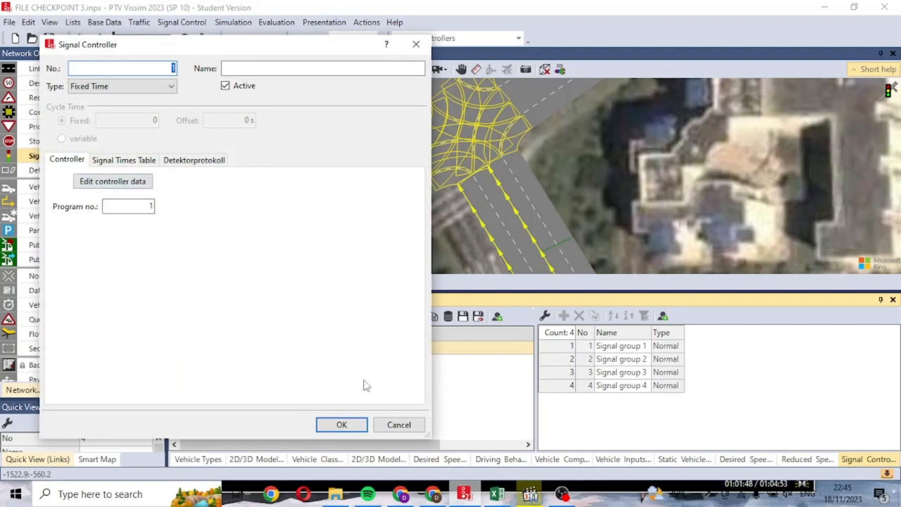
{"action": "left_click", "coordinate": [394, 424]}
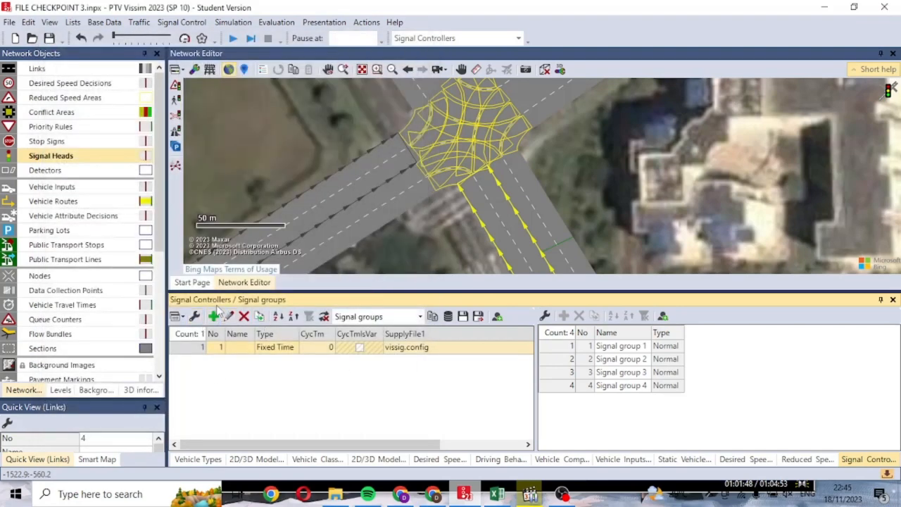
{"action": "double_click", "coordinate": [196, 352]}
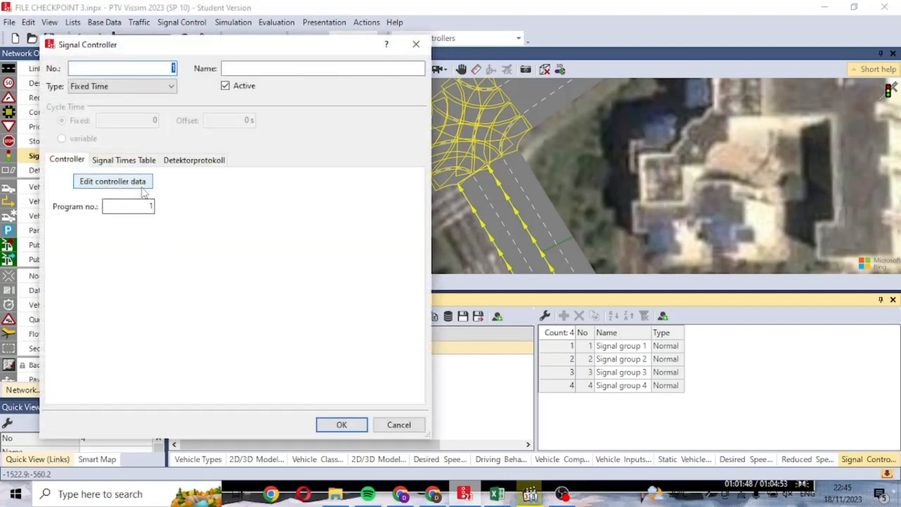
{"action": "left_click", "coordinate": [112, 181]}
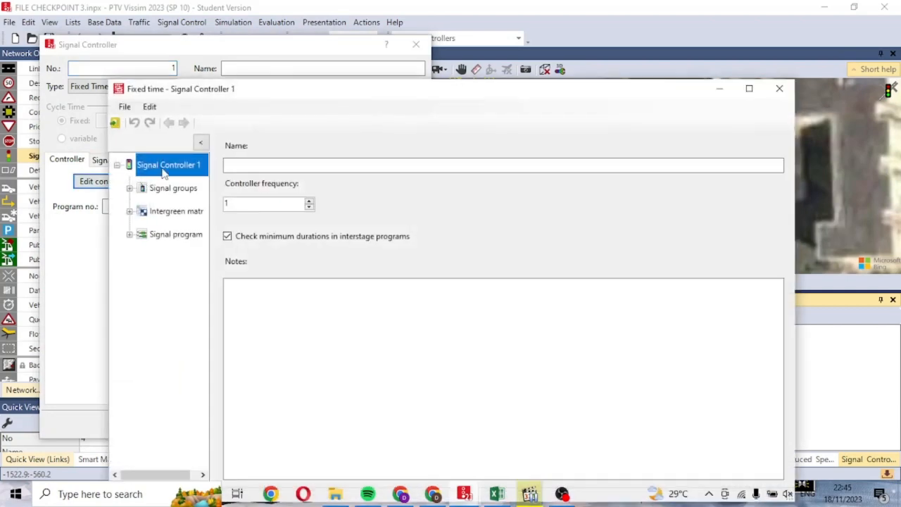
- Display the list of signal groups of Signal Controller 1 and select Signal group 4
{"action": "left_click", "coordinate": [173, 190]}
{"action": "left_click", "coordinate": [169, 169]}
{"action": "left_click_drag", "start_coordinate": [208, 98], "coordinate": [215, 24]}
{"action": "left_click", "coordinate": [169, 117]}
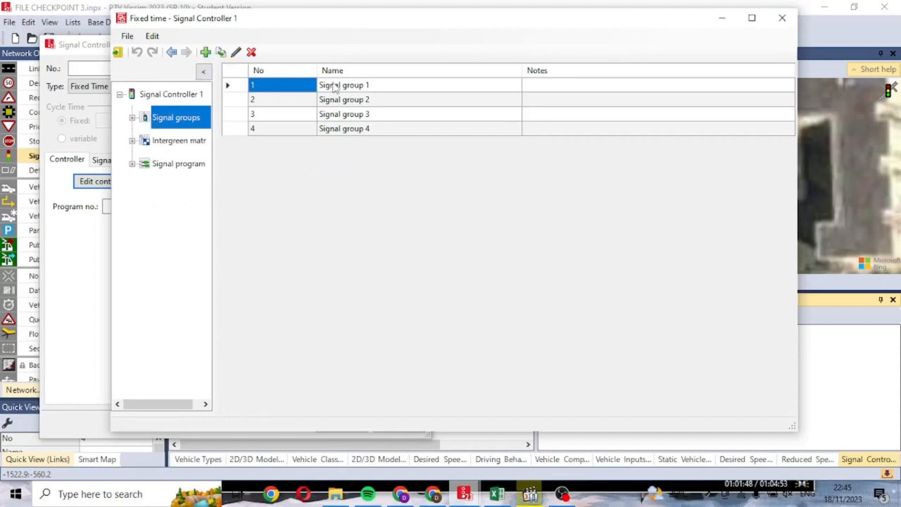
{"action": "left_click", "coordinate": [337, 133]}
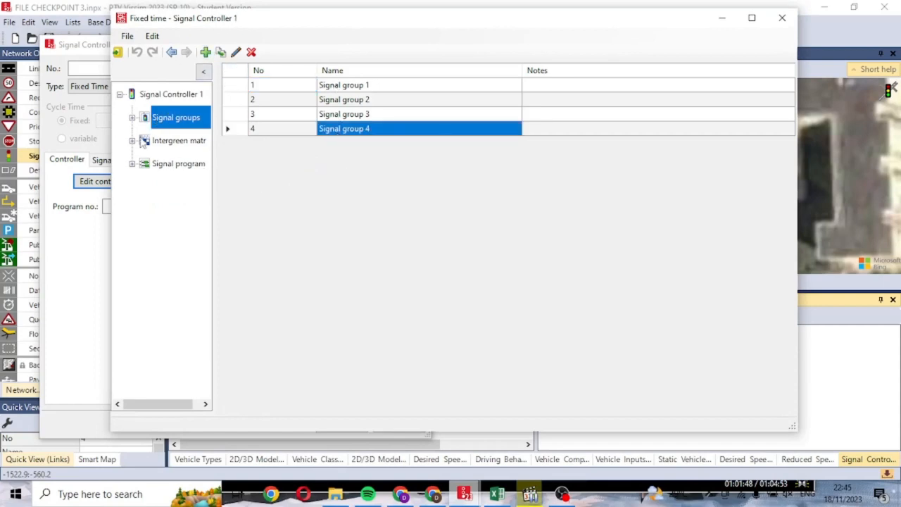
- Examine the default sequence and minimum durations of signal groups 1 to 4 one after another
{"action": "left_click", "coordinate": [131, 117]}
{"action": "left_click", "coordinate": [176, 141]}
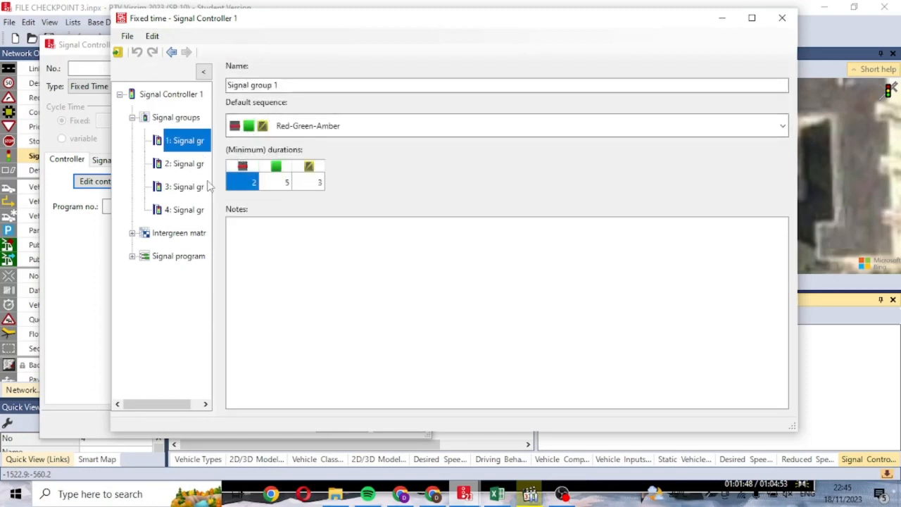
{"action": "left_click", "coordinate": [183, 163]}
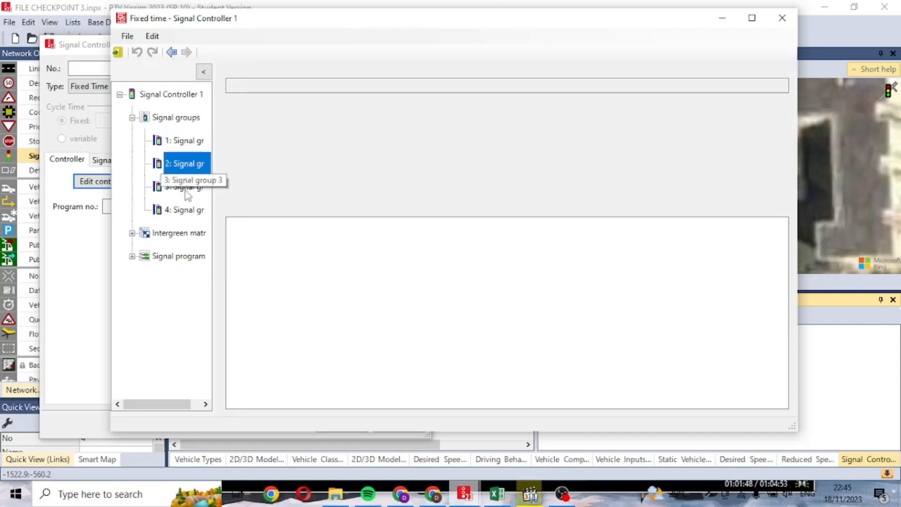
{"action": "left_click", "coordinate": [184, 186]}
{"action": "left_click", "coordinate": [188, 210]}
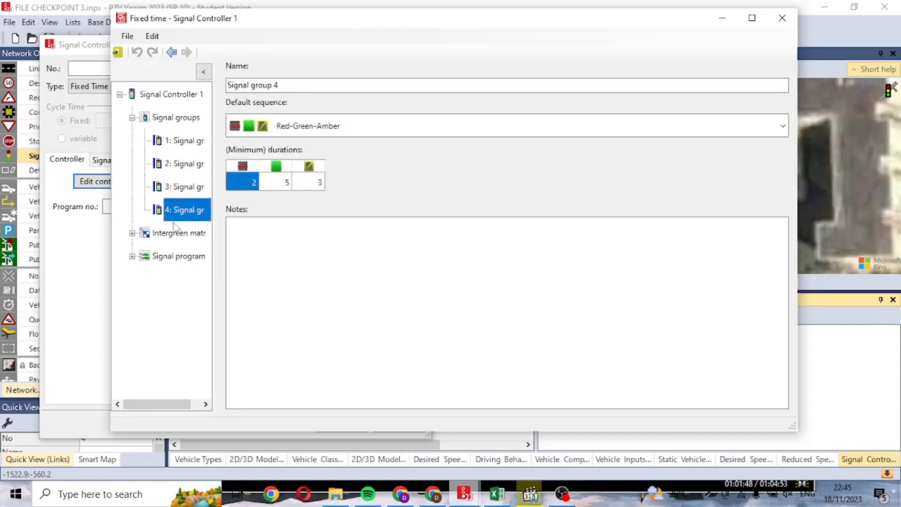
- Examine Intergreen matrix 1 and reduce the height of its Signal group 1 row
{"action": "left_click", "coordinate": [131, 233]}
{"action": "left_click", "coordinate": [180, 233]}
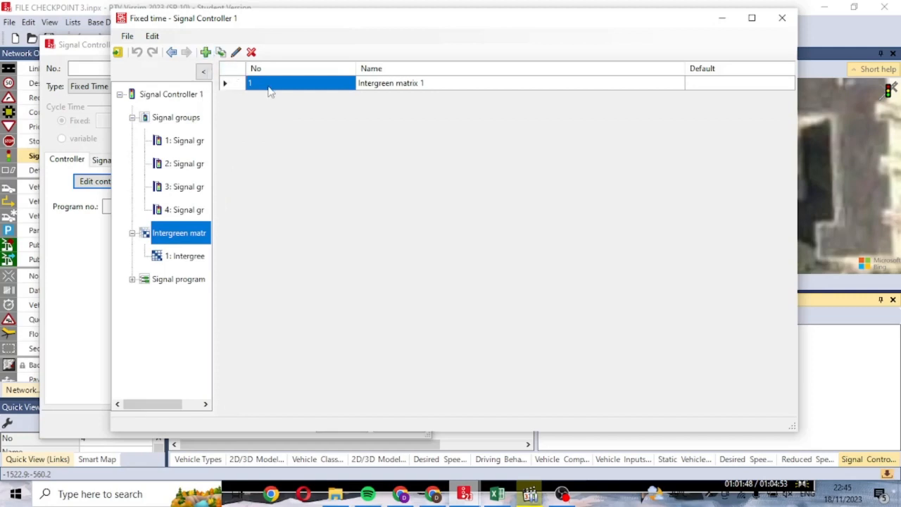
{"action": "left_click", "coordinate": [186, 258]}
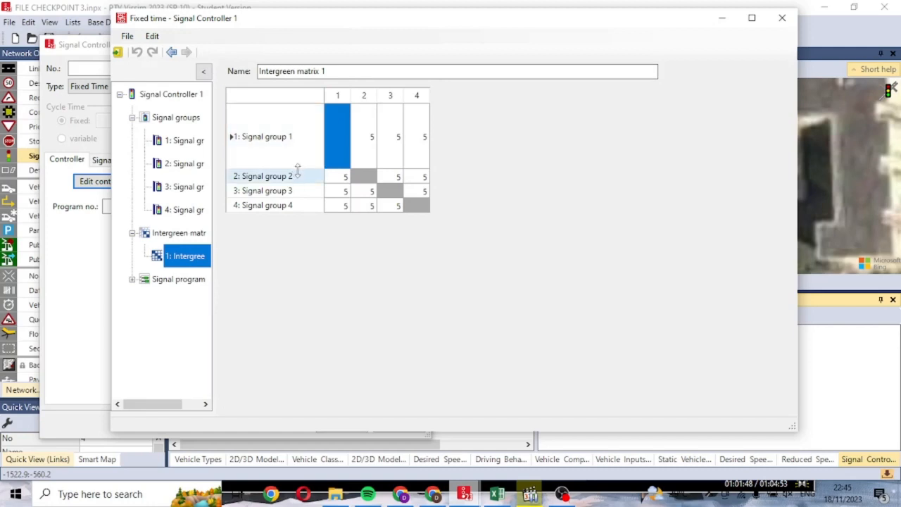
{"action": "left_click_drag", "start_coordinate": [298, 170], "coordinate": [306, 131]}
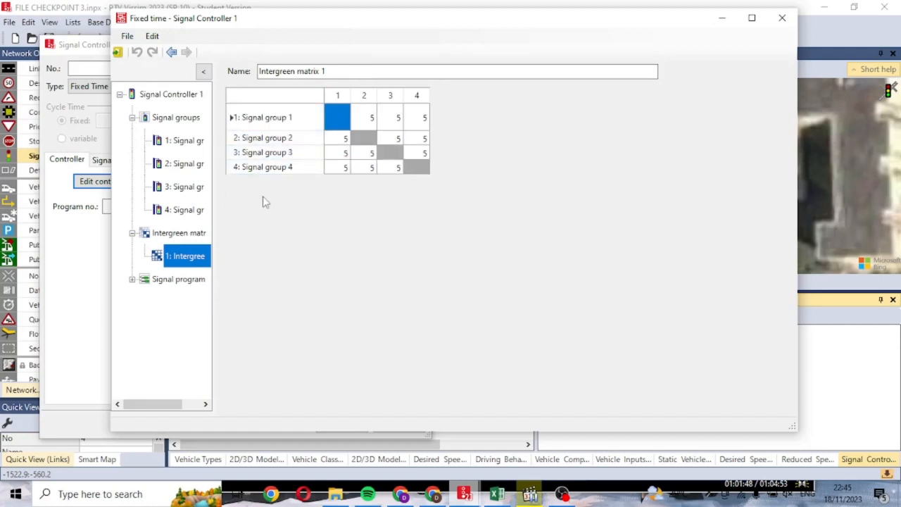
- Open Signal program 1 to examine its cycle time and the green times of each signal group
{"action": "left_click", "coordinate": [171, 280]}
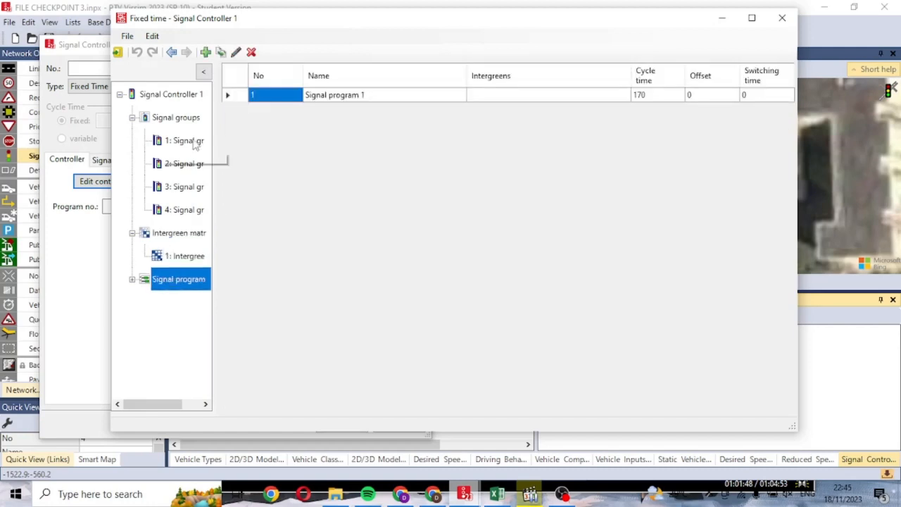
{"action": "left_click", "coordinate": [132, 280]}
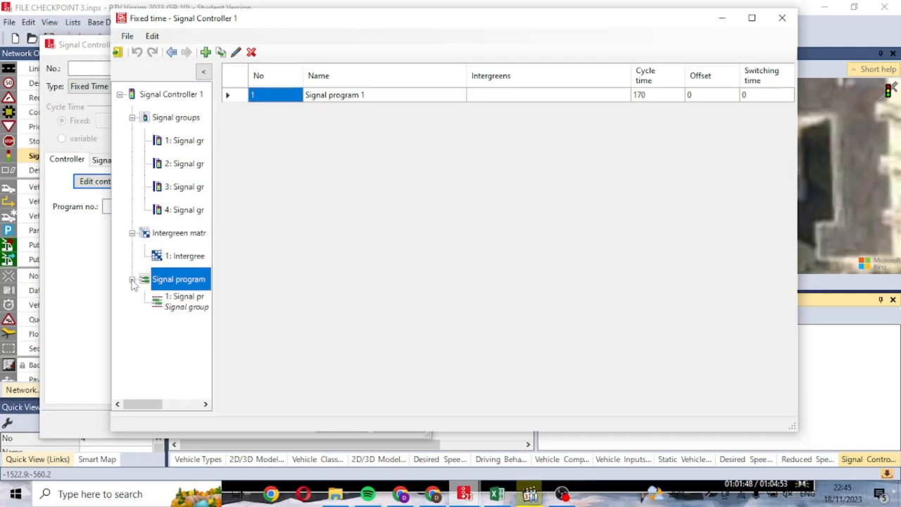
{"action": "left_click", "coordinate": [179, 301]}
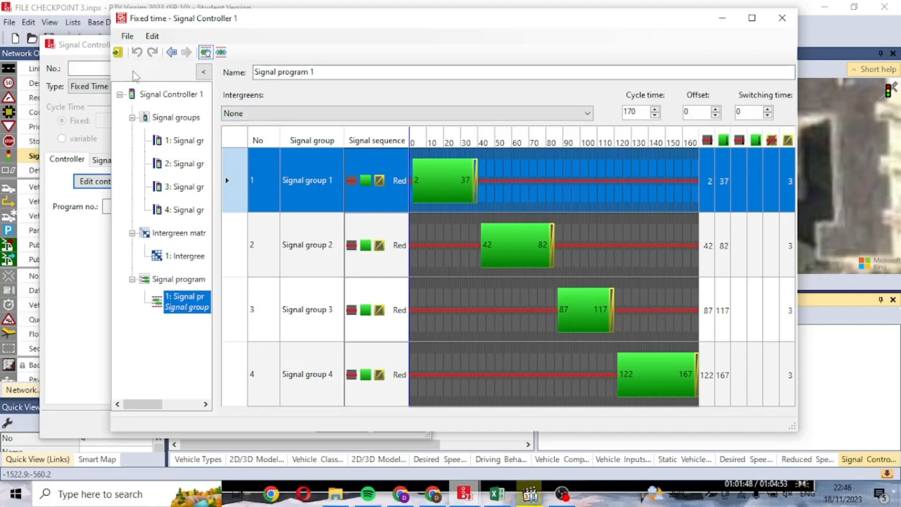
- Leave the fixed-time signal program editor and accept the settings of Signal Controller 1
{"action": "left_click", "coordinate": [117, 52]}
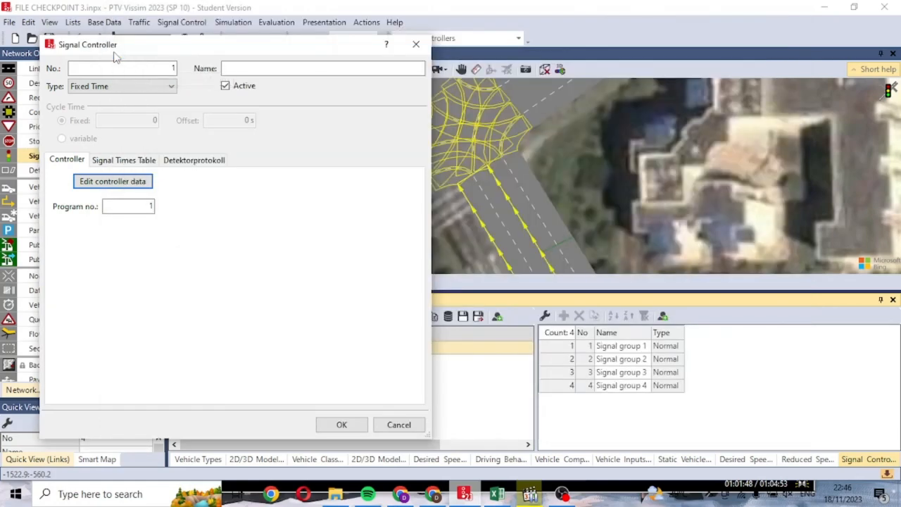
{"action": "left_click", "coordinate": [320, 426]}
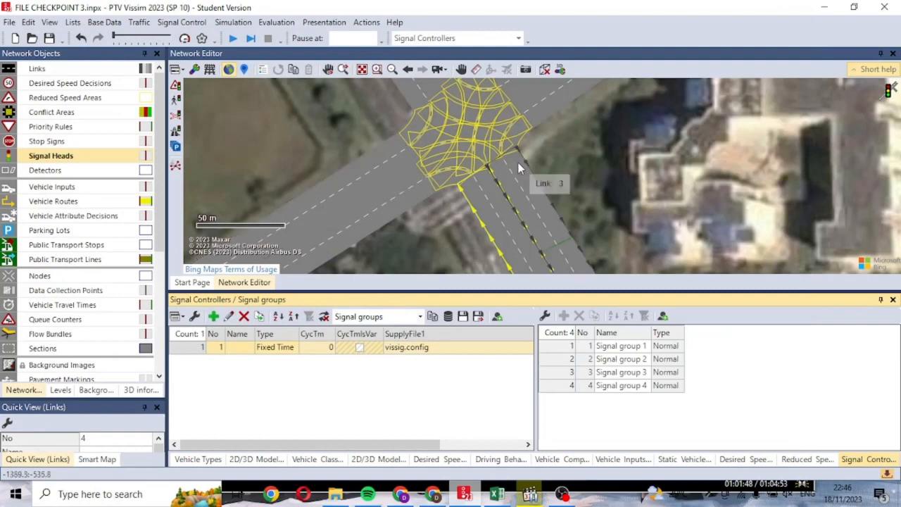
- Add a new signal head on lane 2 of link 4 at about 399.9 m, just before the junction
{"action": "right_click", "coordinate": [471, 191]}
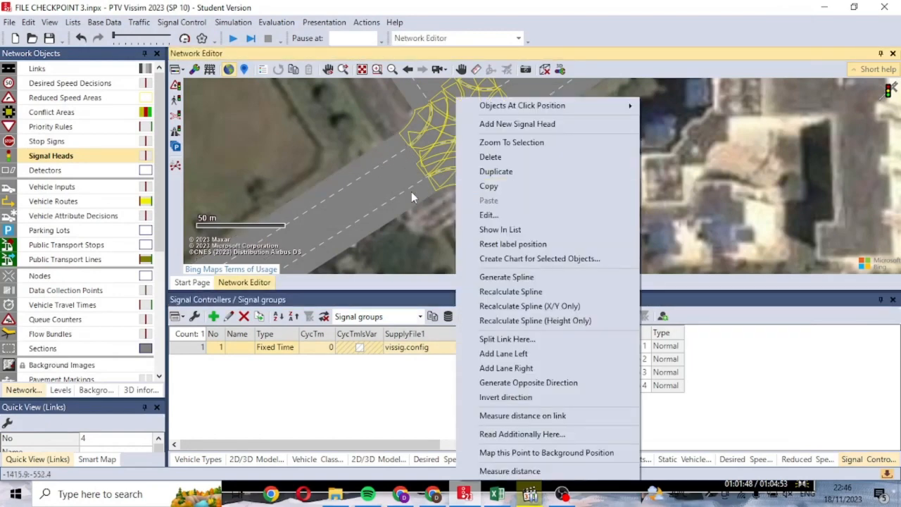
{"action": "left_click", "coordinate": [100, 162]}
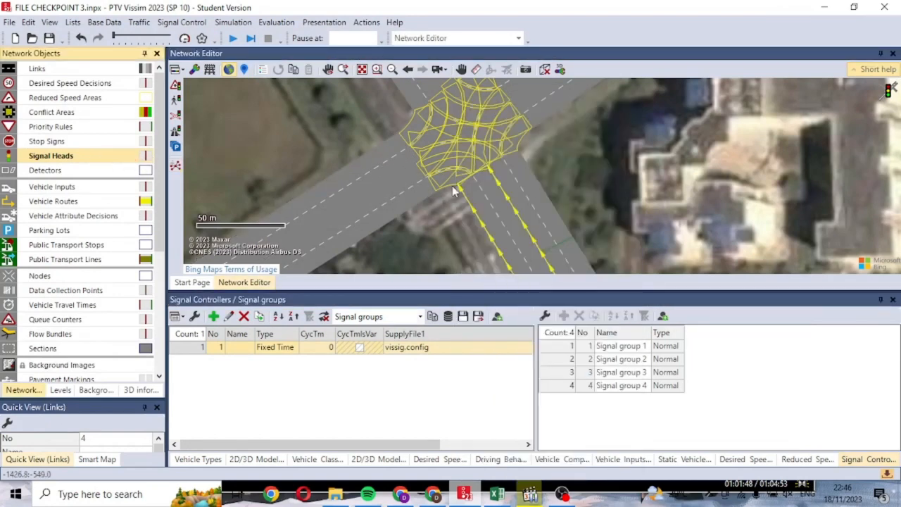
{"action": "scroll", "coordinate": [474, 192], "scroll_direction": "up", "scroll_amount": 2}
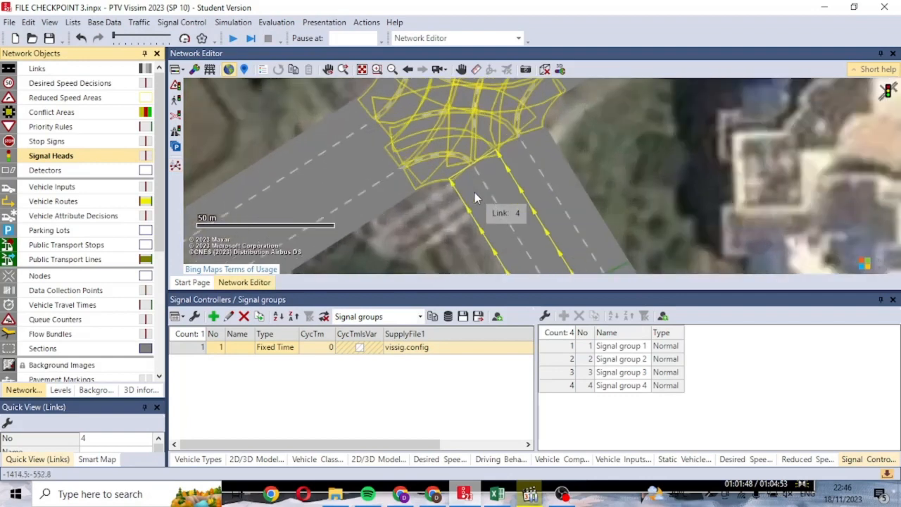
{"action": "right_click", "coordinate": [480, 190]}
{"action": "left_click", "coordinate": [520, 125]}
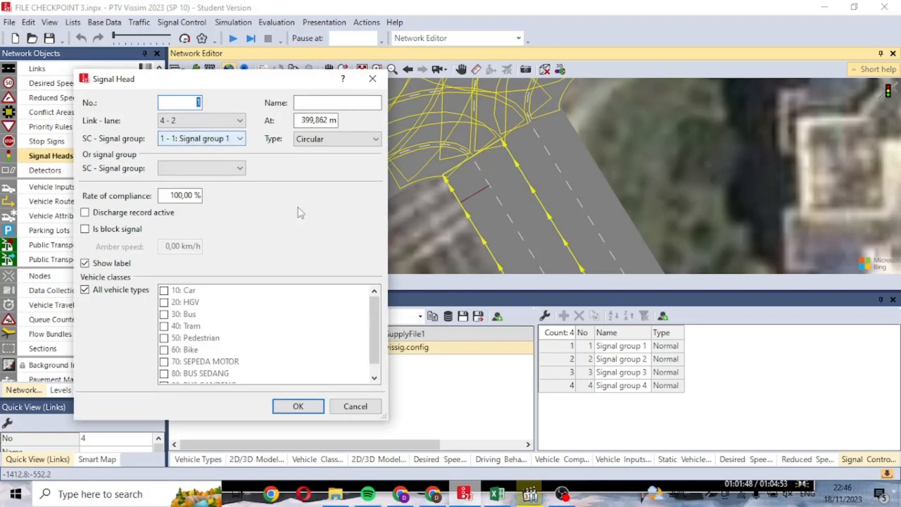
- Switch to the Signal Control workbook in Excel and examine the green, amber, all-red, intergreen and cycle times in both stage tables
{"action": "left_click", "coordinate": [495, 493]}
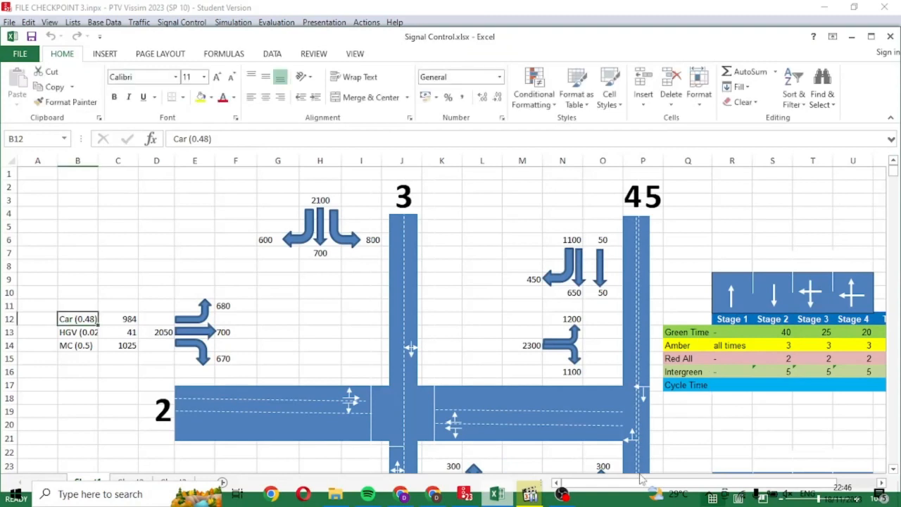
{"action": "left_click", "coordinate": [662, 480]}
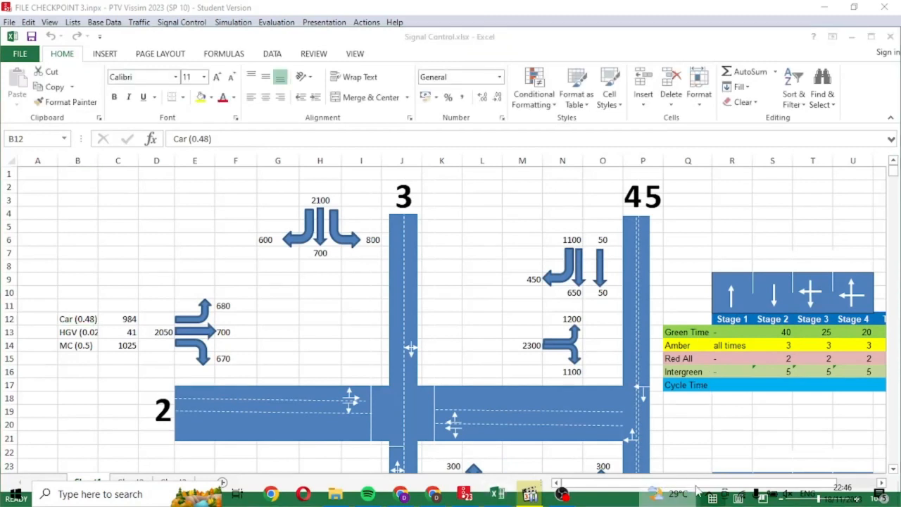
{"action": "scroll", "coordinate": [781, 417], "scroll_direction": "down", "scroll_amount": 2}
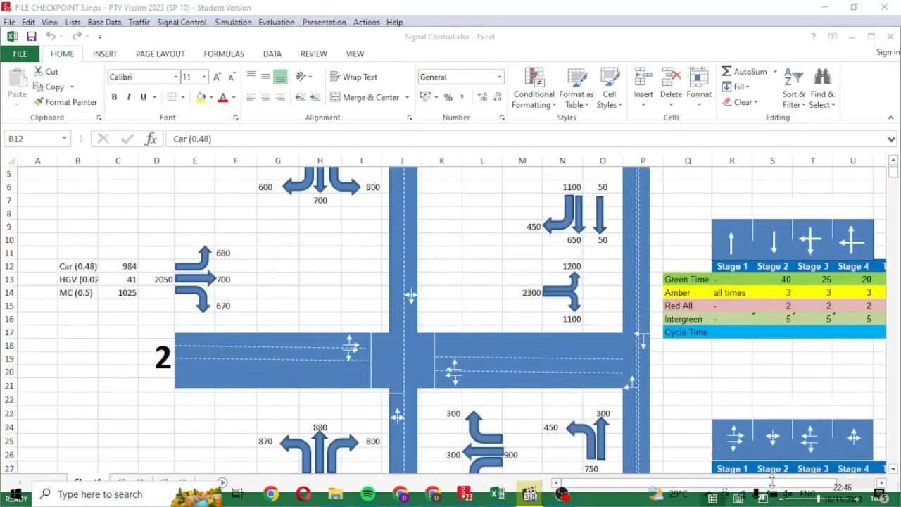
{"action": "left_click", "coordinate": [773, 491]}
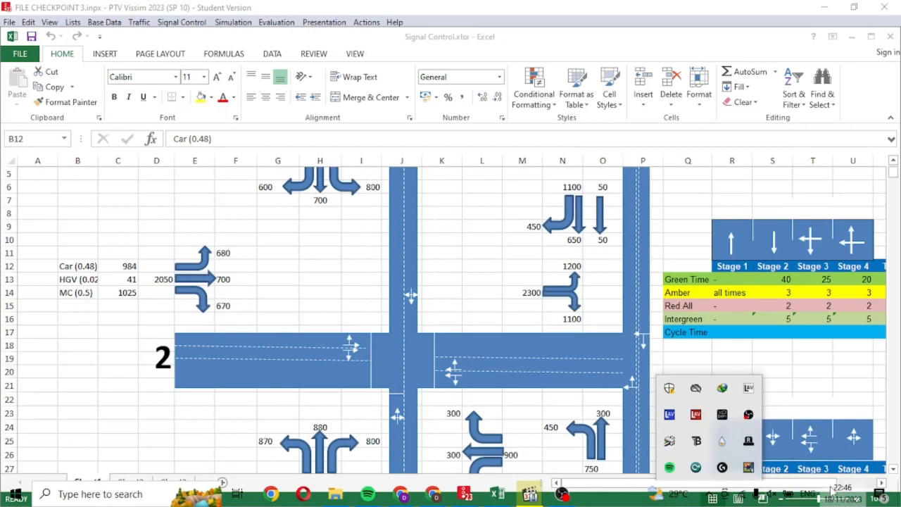
{"action": "left_click", "coordinate": [832, 484]}
{"action": "scroll", "coordinate": [826, 383], "scroll_direction": "down", "scroll_amount": 2}
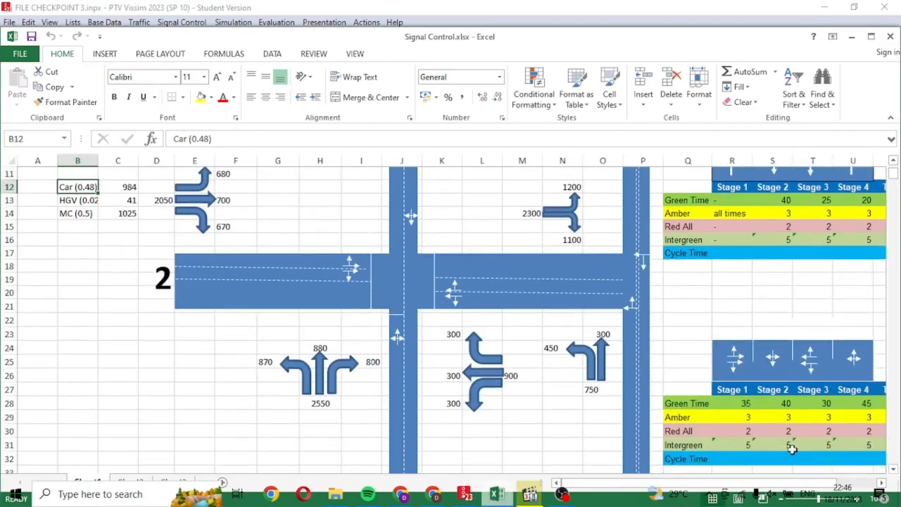
{"action": "left_click_drag", "start_coordinate": [790, 485], "coordinate": [830, 484]}
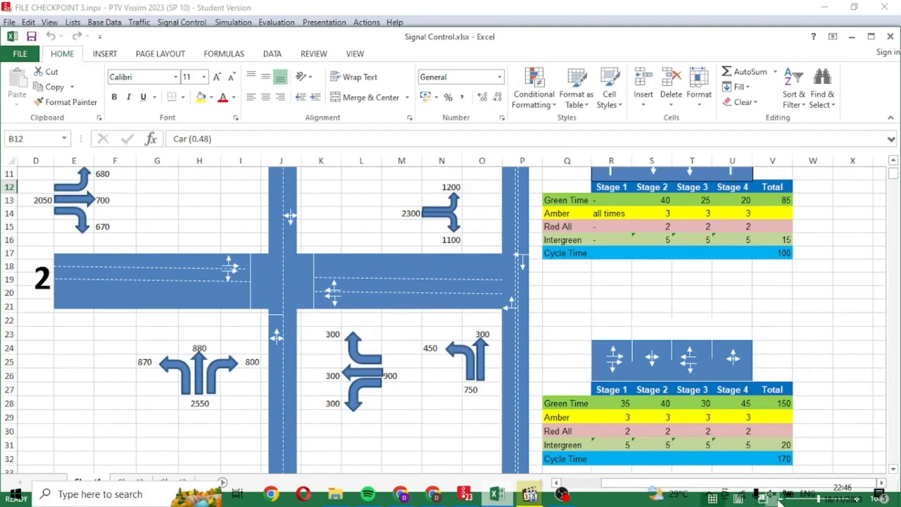
{"action": "left_click_drag", "start_coordinate": [797, 482], "coordinate": [757, 483]}
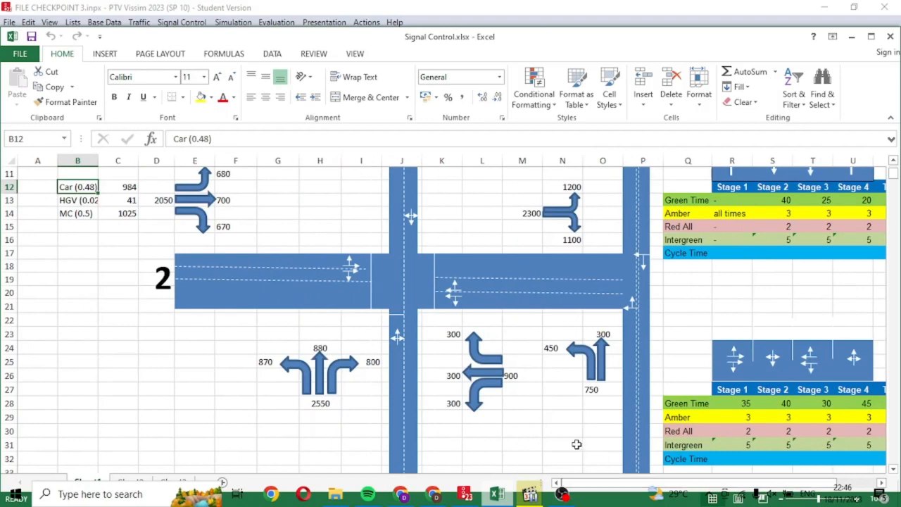
- Examine the road layout diagram with its numbered approaches, lane arrows and turning movements around the two junctions
{"action": "scroll", "coordinate": [510, 402], "scroll_direction": "up", "scroll_amount": 2}
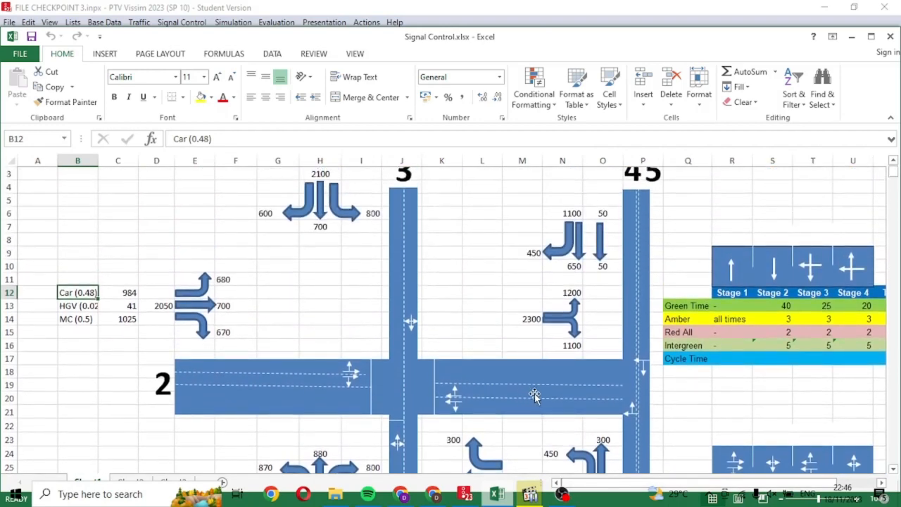
{"action": "scroll", "coordinate": [534, 397], "scroll_direction": "down", "scroll_amount": 2}
{"action": "scroll", "coordinate": [296, 303], "scroll_direction": "up", "scroll_amount": 3}
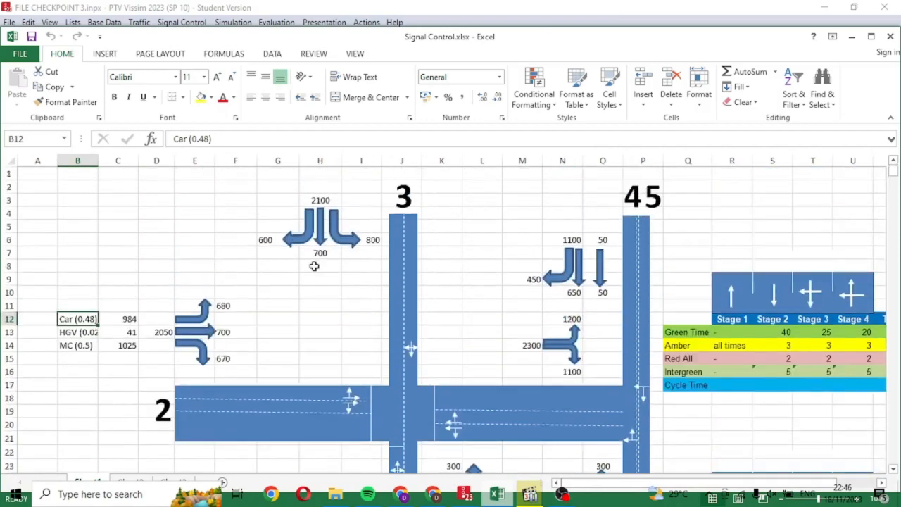
{"action": "scroll", "coordinate": [605, 211], "scroll_direction": "down", "scroll_amount": 4}
{"action": "scroll", "coordinate": [516, 381], "scroll_direction": "up", "scroll_amount": 1}
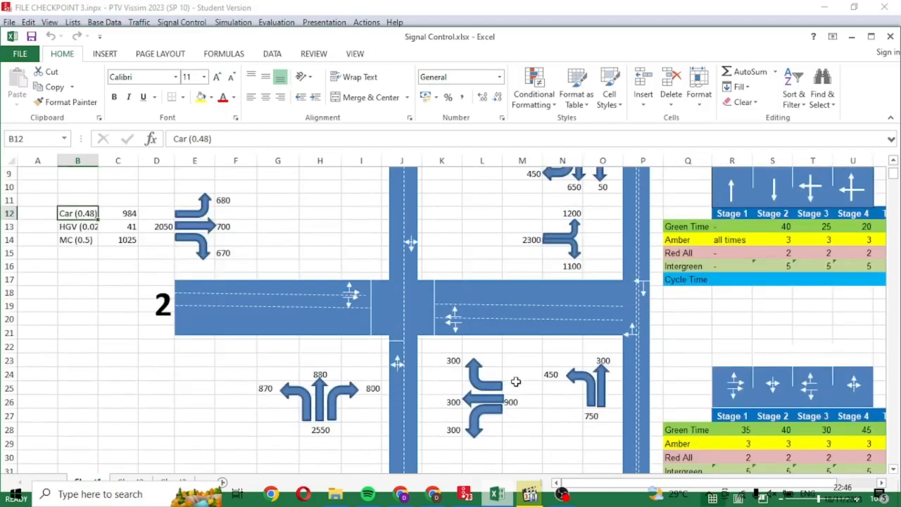
{"action": "scroll", "coordinate": [489, 369], "scroll_direction": "up", "scroll_amount": 1}
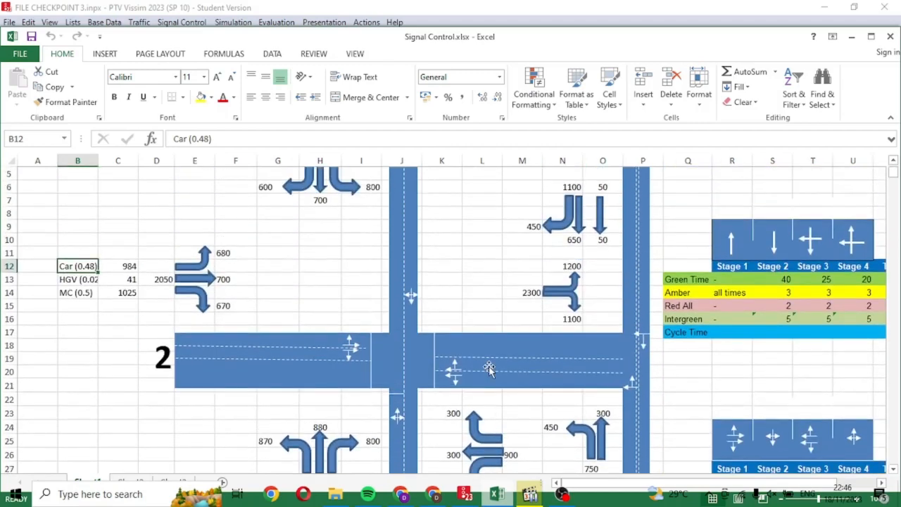
{"action": "scroll", "coordinate": [488, 371], "scroll_direction": "down", "scroll_amount": 3}
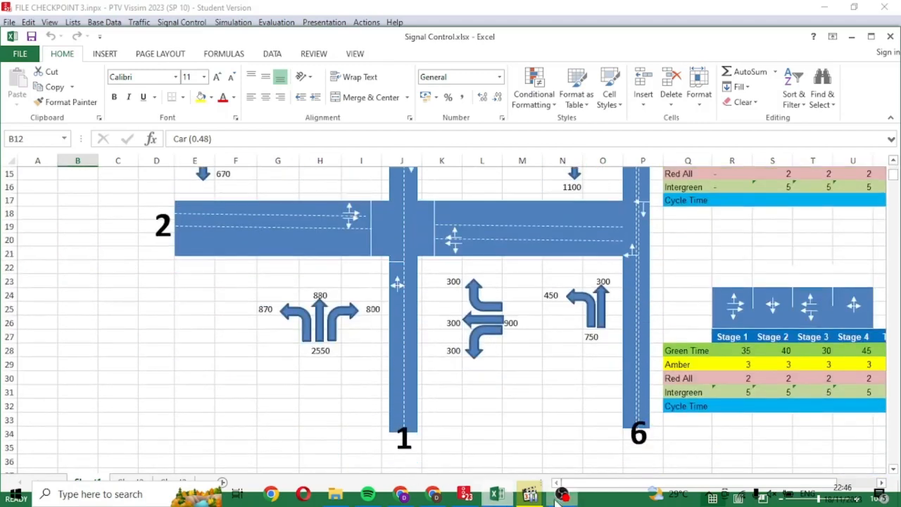
- Switch back to PTV Vissim and look through the link-lane options for the new signal head
{"action": "left_click", "coordinate": [464, 494]}
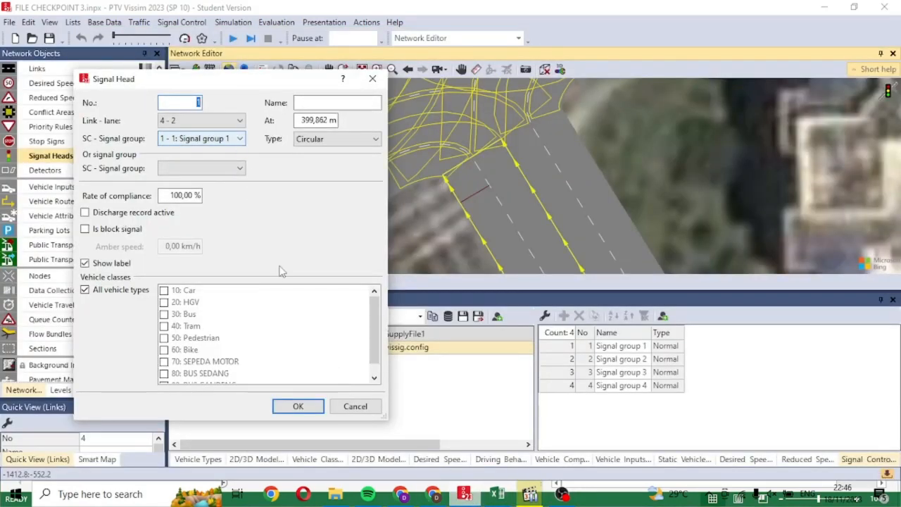
{"action": "left_click", "coordinate": [209, 121]}
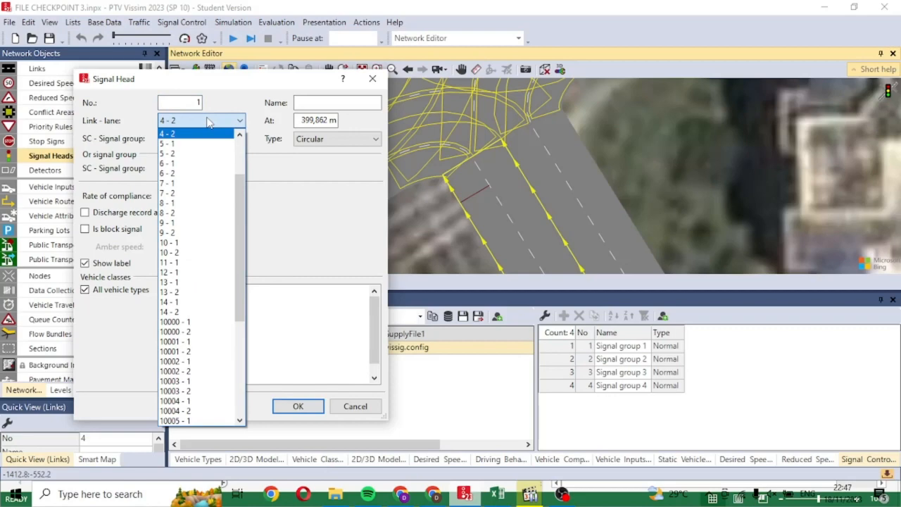
{"action": "left_click", "coordinate": [208, 121]}
{"action": "left_click", "coordinate": [562, 493]}
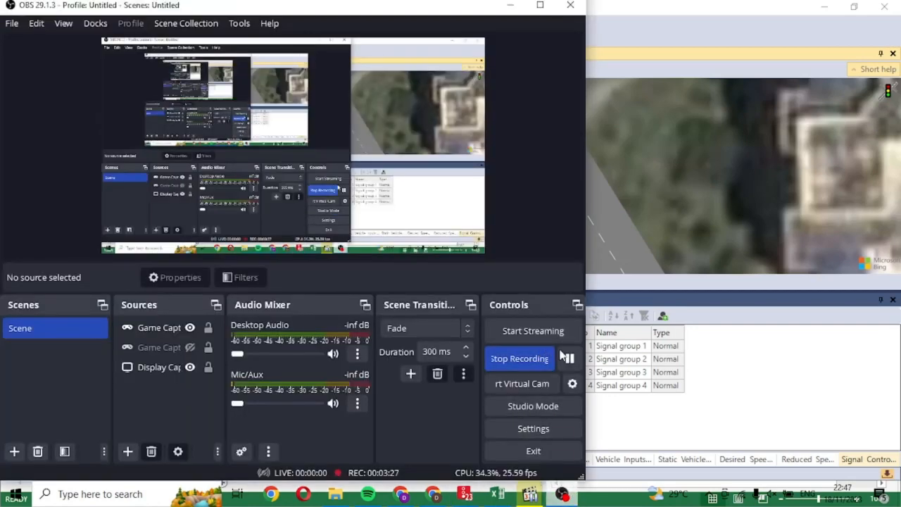
- Confirm the signal head on link 4, lane 2 with Signal group 1 and copy it onto the adjacent lane
{"action": "left_click", "coordinate": [591, 355]}
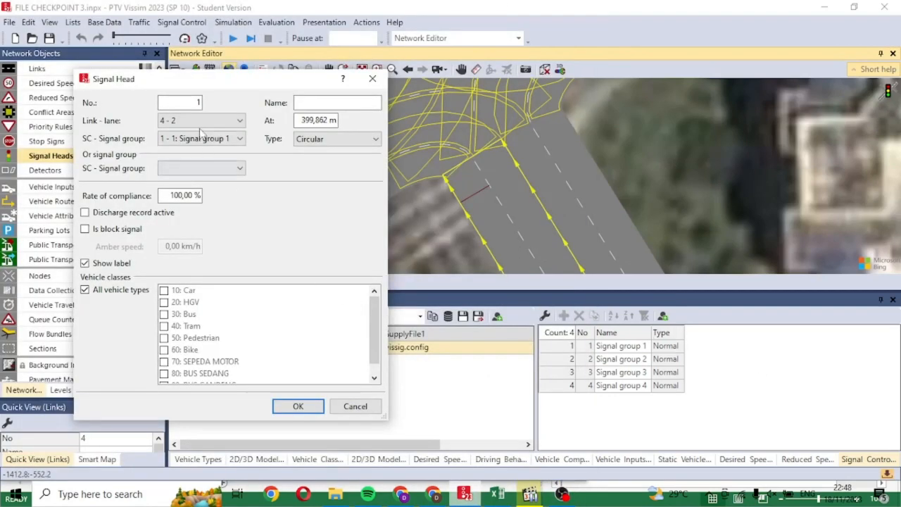
{"action": "left_click", "coordinate": [314, 406]}
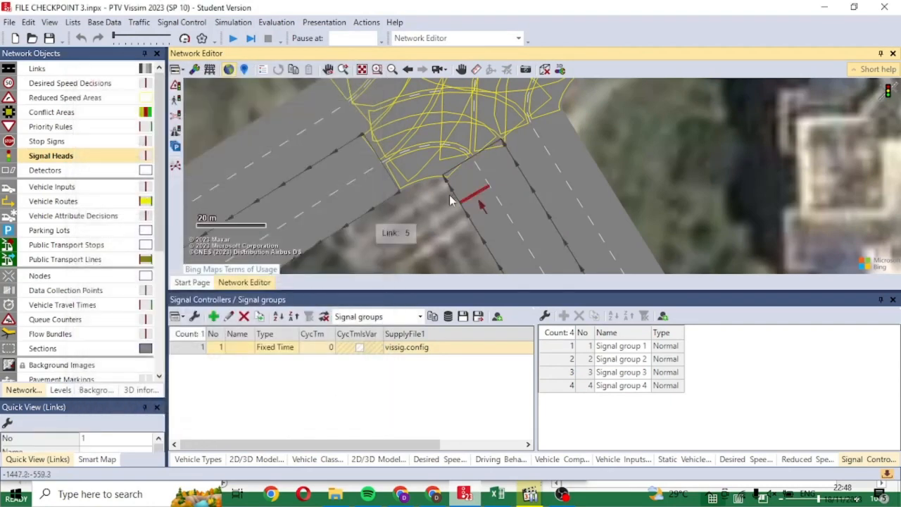
{"action": "left_click_drag", "start_coordinate": [488, 194], "coordinate": [515, 181]}
- Add a signal head on link 6, lane 2 assigned to Signal group 2 and copy it onto the adjacent lane
{"action": "scroll", "coordinate": [493, 206], "scroll_direction": "down", "scroll_amount": 3}
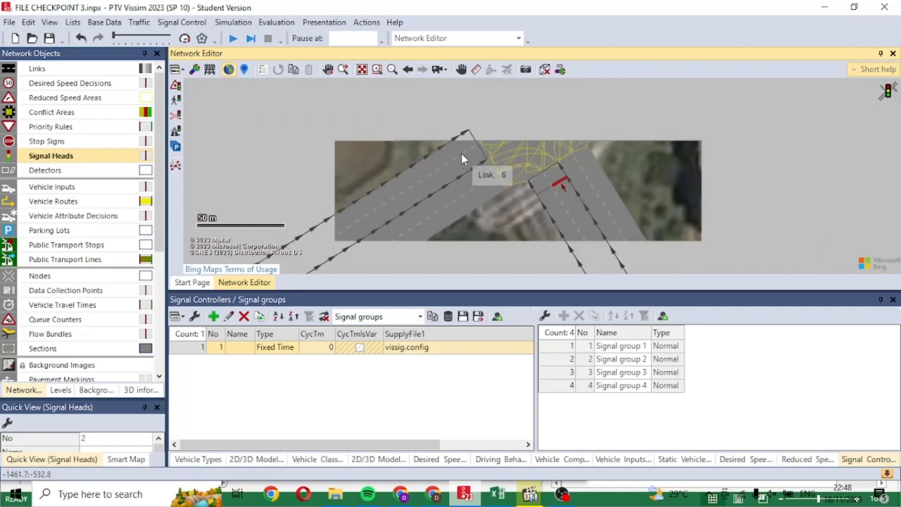
{"action": "left_click_drag", "start_coordinate": [461, 154], "coordinate": [483, 206]}
{"action": "left_click", "coordinate": [478, 199]}
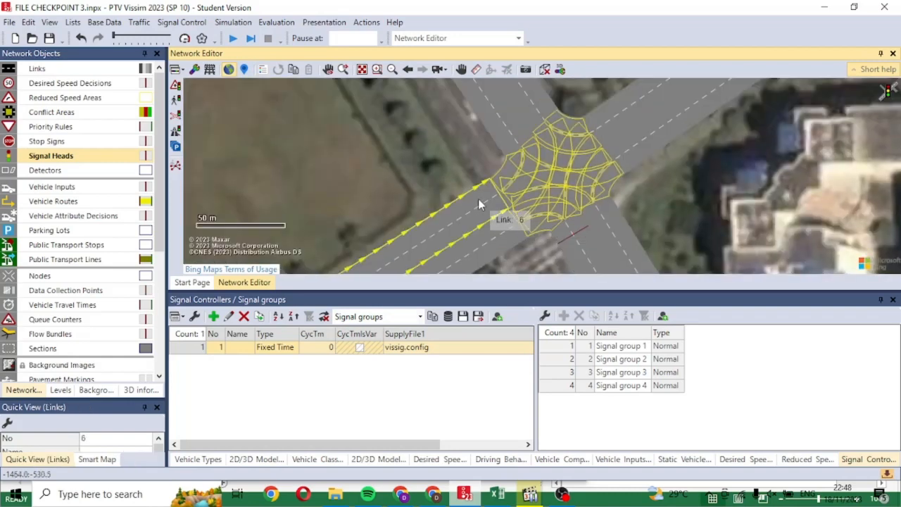
{"action": "right_click", "coordinate": [478, 198]}
{"action": "left_click", "coordinate": [525, 131]}
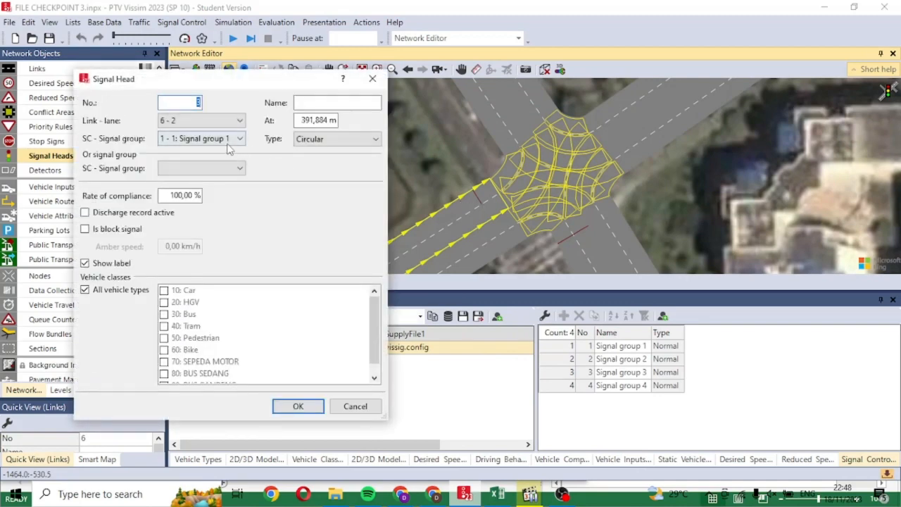
{"action": "left_click", "coordinate": [227, 140]}
{"action": "left_click", "coordinate": [211, 167]}
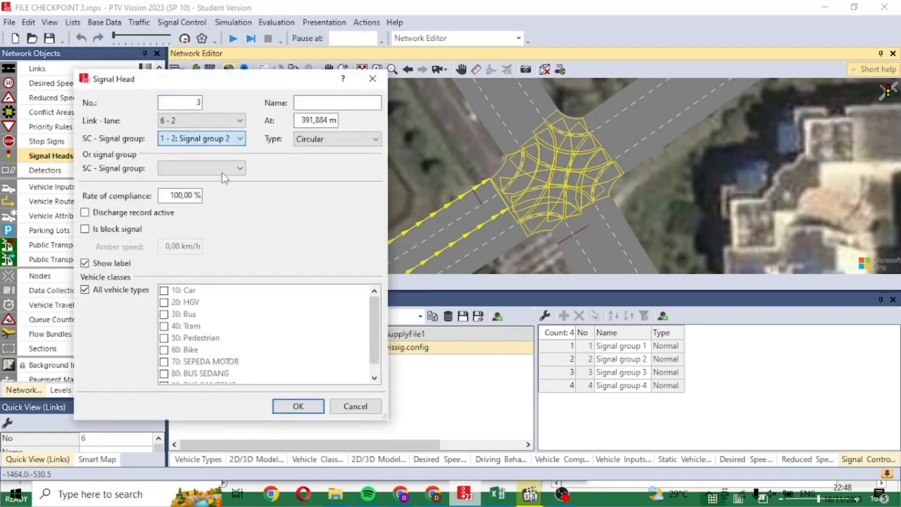
{"action": "left_click", "coordinate": [297, 406]}
{"action": "left_click_drag", "start_coordinate": [482, 195], "coordinate": [494, 223]}
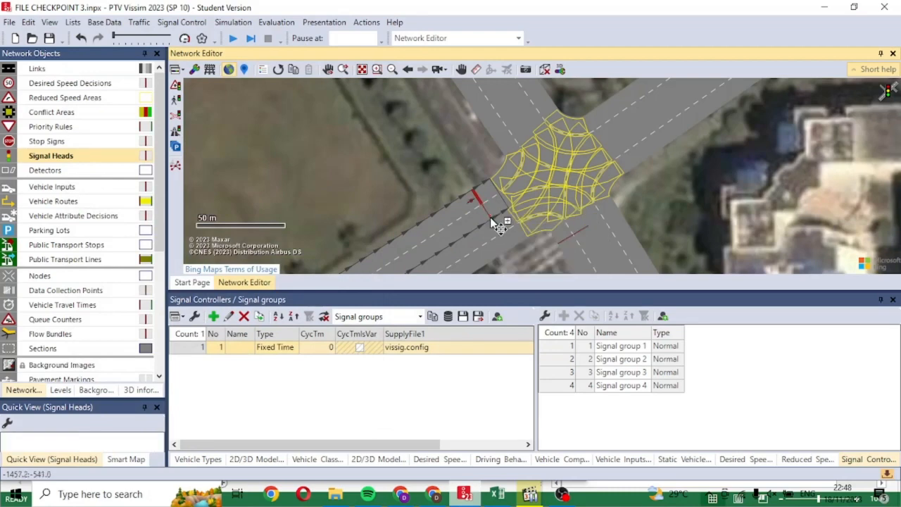
- Add a signal head on link 1, lane 1 assigned to Signal group 3 and copy it onto the adjacent lane
{"action": "left_click_drag", "start_coordinate": [386, 133], "coordinate": [326, 254]}
{"action": "left_click", "coordinate": [461, 208]}
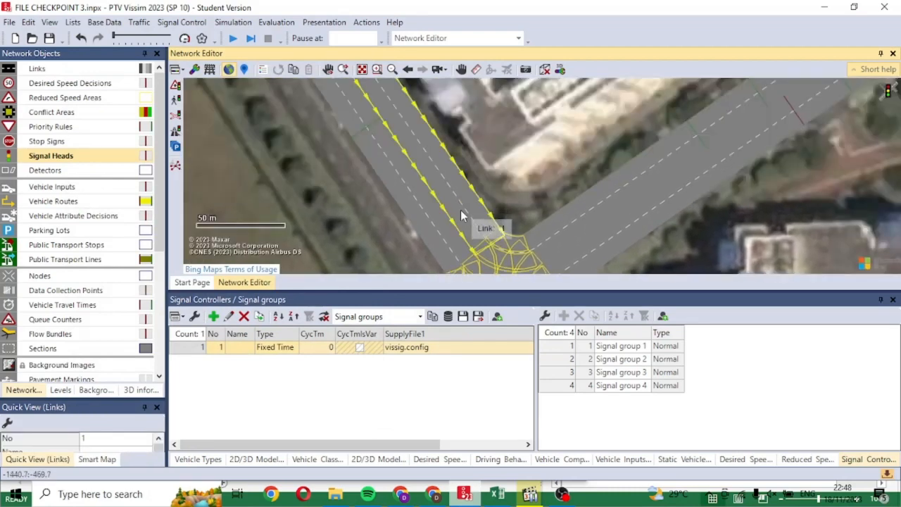
{"action": "right_click", "coordinate": [461, 209]}
{"action": "left_click", "coordinate": [492, 123]}
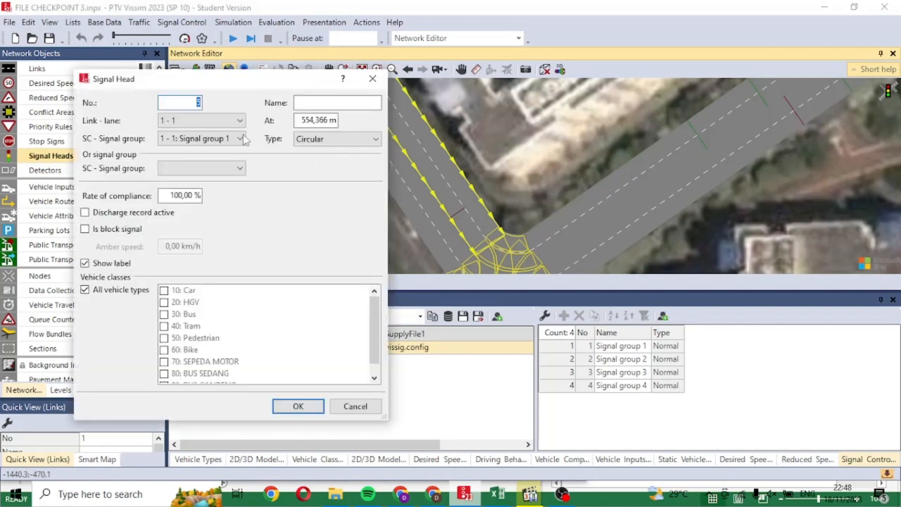
{"action": "left_click", "coordinate": [236, 120]}
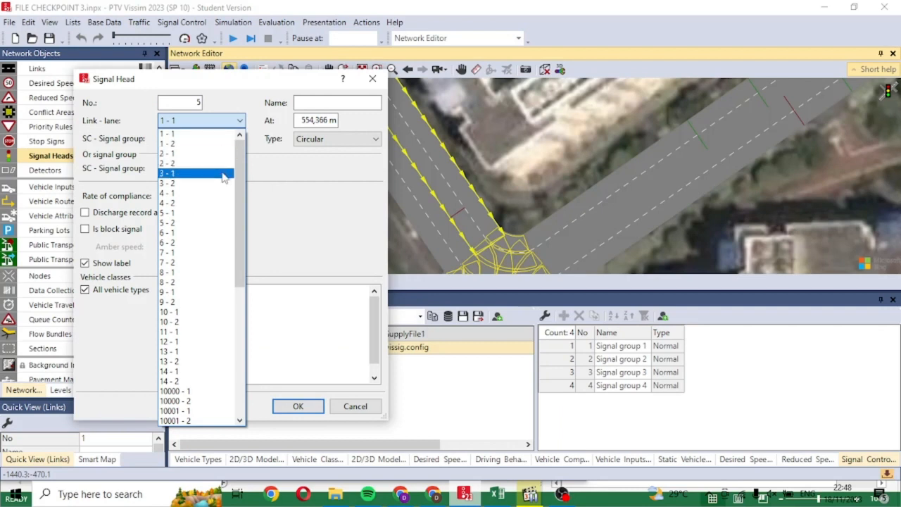
{"action": "left_click", "coordinate": [315, 187]}
{"action": "left_click", "coordinate": [228, 142]}
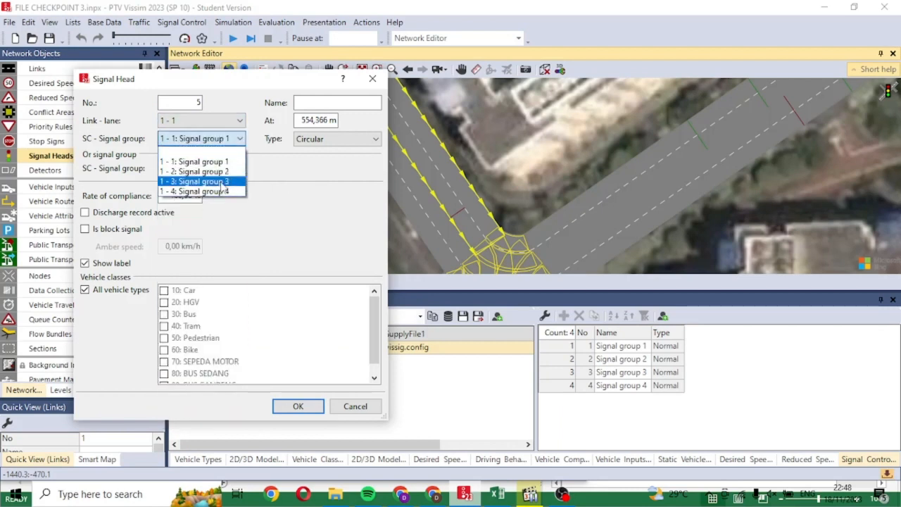
{"action": "left_click", "coordinate": [224, 182]}
{"action": "left_click", "coordinate": [297, 406]}
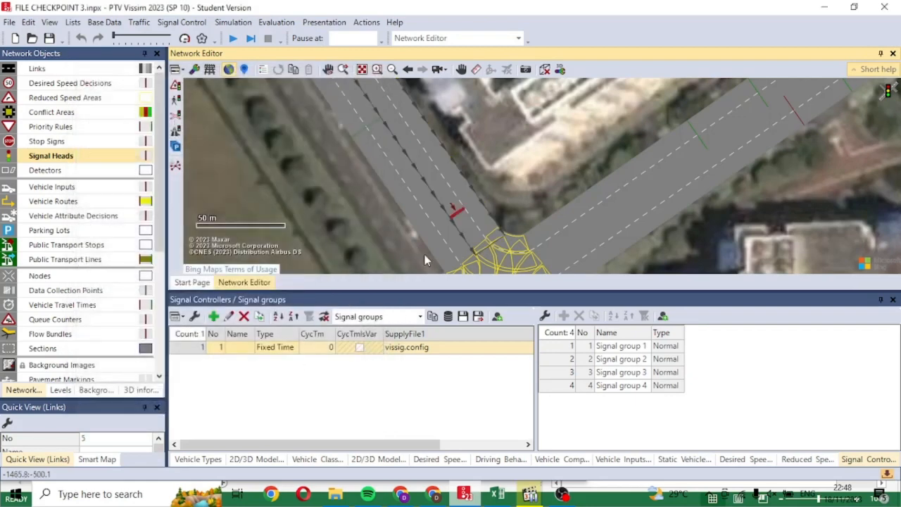
{"action": "left_click_drag", "start_coordinate": [459, 219], "coordinate": [477, 201]}
- Add a signal head on link 8, lane 1 assigned to Signal group 4 and copy it onto the adjacent lane
{"action": "left_click_drag", "start_coordinate": [550, 205], "coordinate": [509, 146]}
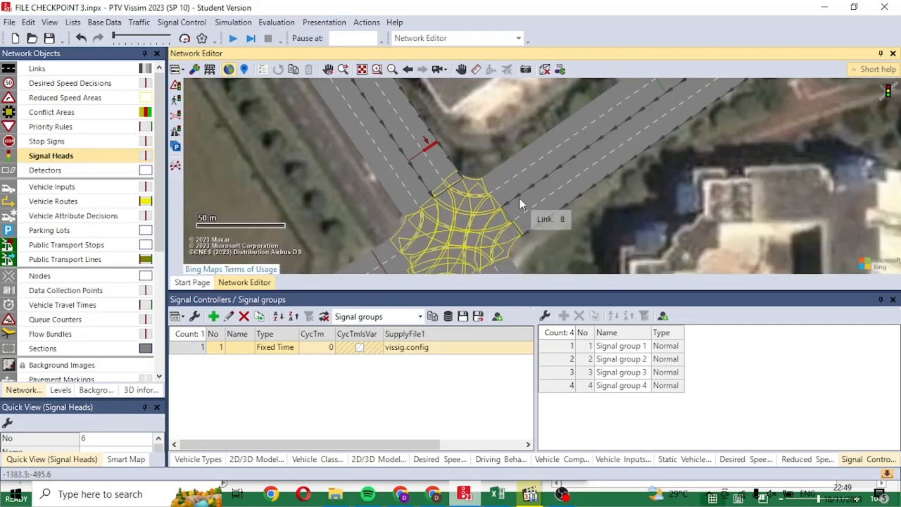
{"action": "right_click", "coordinate": [520, 201]}
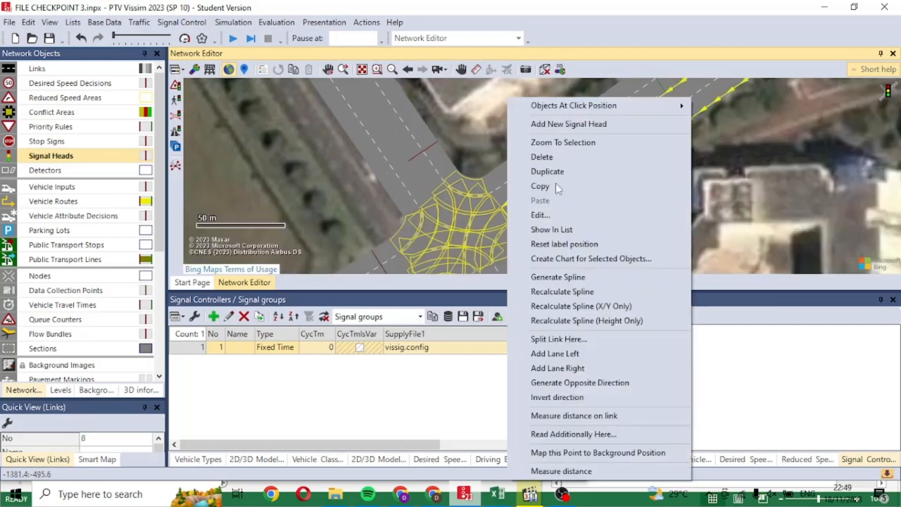
{"action": "left_click", "coordinate": [552, 124]}
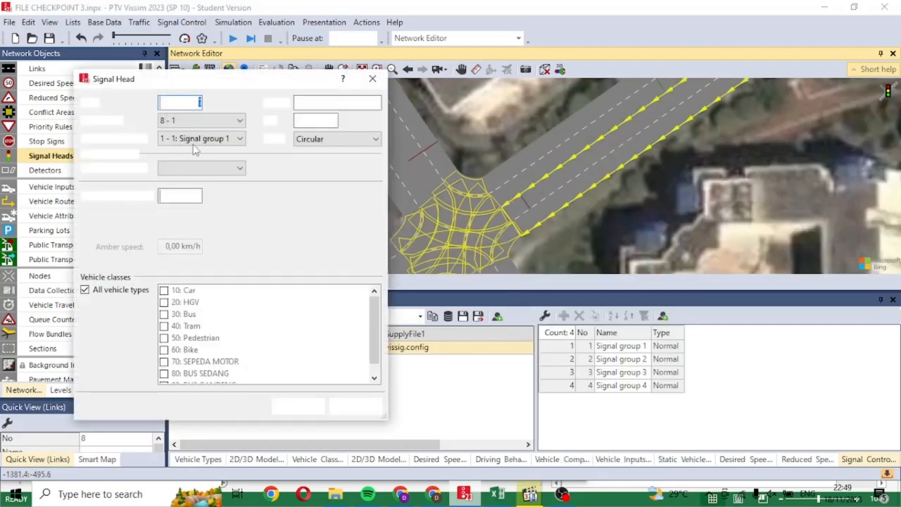
{"action": "left_click", "coordinate": [211, 138]}
{"action": "left_click", "coordinate": [197, 179]}
{"action": "left_click", "coordinate": [298, 406]}
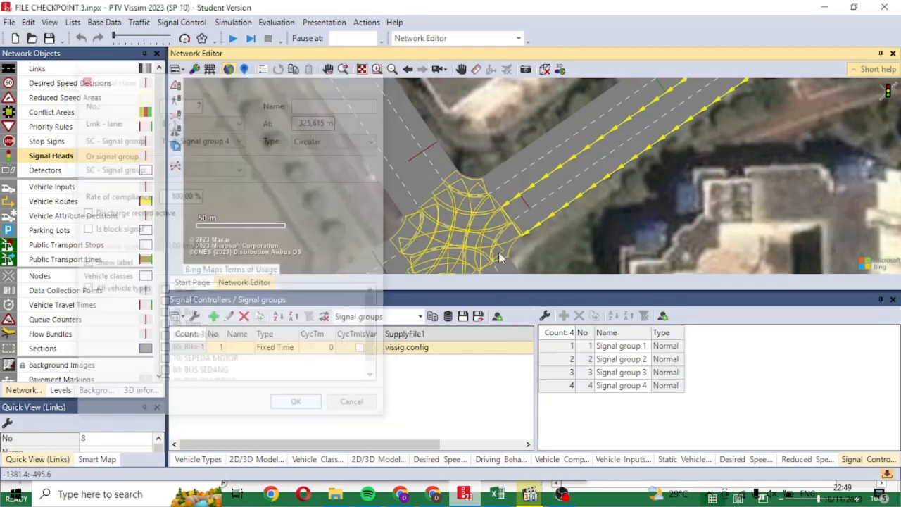
{"action": "left_click_drag", "start_coordinate": [526, 204], "coordinate": [541, 218]}
- Examine the road up to the neighbouring junction with conflict areas and review the signal heads on the signalised intersection's approaches
{"action": "left_click_drag", "start_coordinate": [620, 214], "coordinate": [453, 257]}
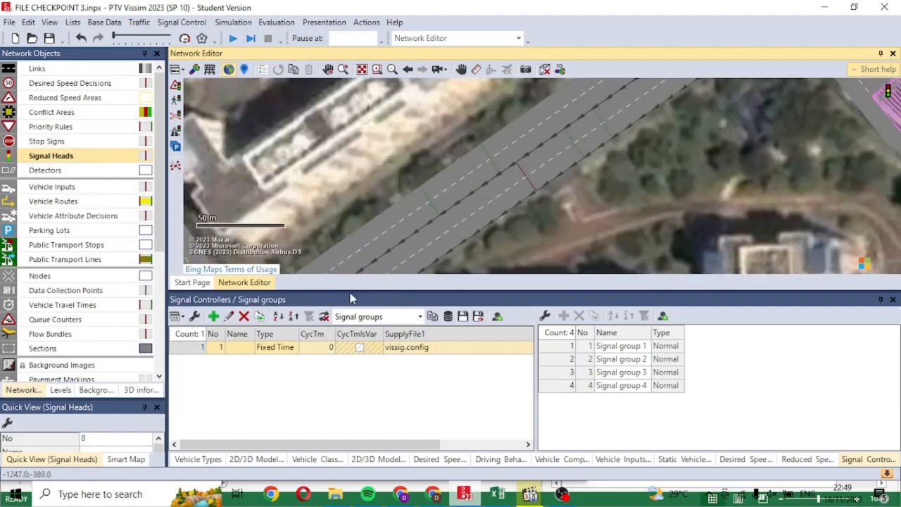
{"action": "left_click_drag", "start_coordinate": [604, 184], "coordinate": [404, 315]}
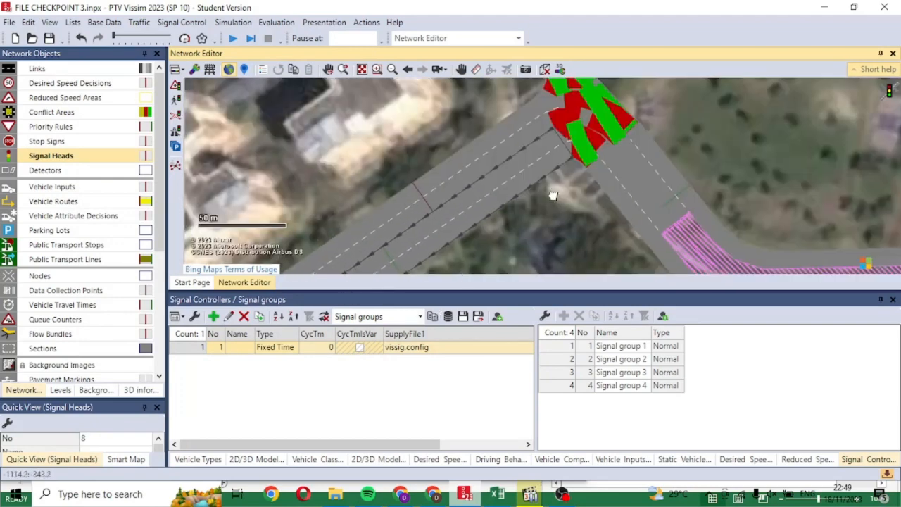
{"action": "left_click_drag", "start_coordinate": [553, 195], "coordinate": [437, 270]}
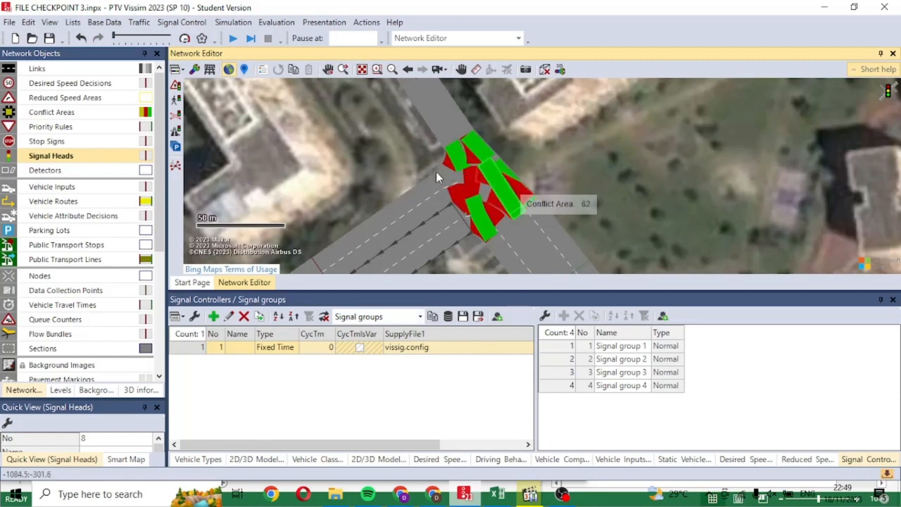
{"action": "left_click_drag", "start_coordinate": [388, 213], "coordinate": [501, 138]}
{"action": "left_click_drag", "start_coordinate": [352, 149], "coordinate": [537, 118]}
{"action": "left_click_drag", "start_coordinate": [528, 219], "coordinate": [555, 169]}
{"action": "right_click", "coordinate": [456, 133]}
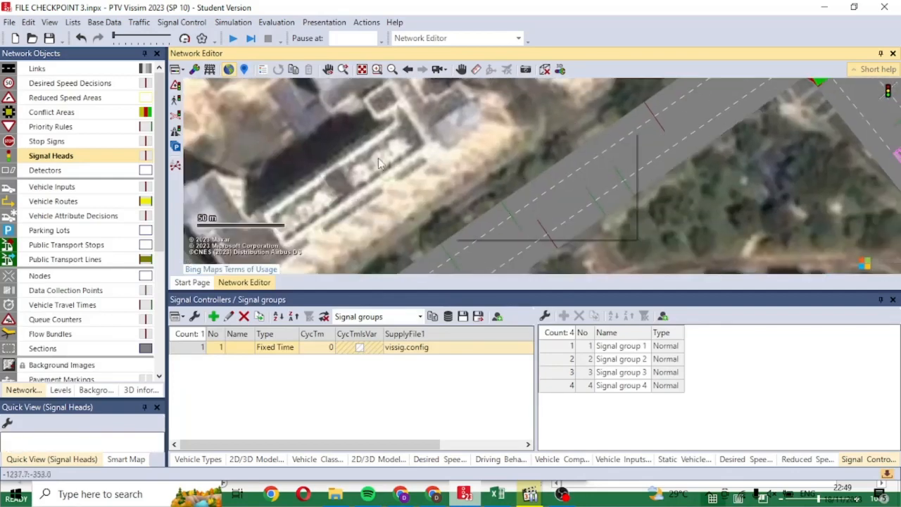
{"action": "left_click_drag", "start_coordinate": [385, 169], "coordinate": [573, 78]}
{"action": "left_click_drag", "start_coordinate": [463, 183], "coordinate": [520, 111]}
{"action": "scroll", "coordinate": [501, 202], "scroll_direction": "down", "scroll_amount": 1}
{"action": "left_click_drag", "start_coordinate": [502, 202], "coordinate": [504, 143]}
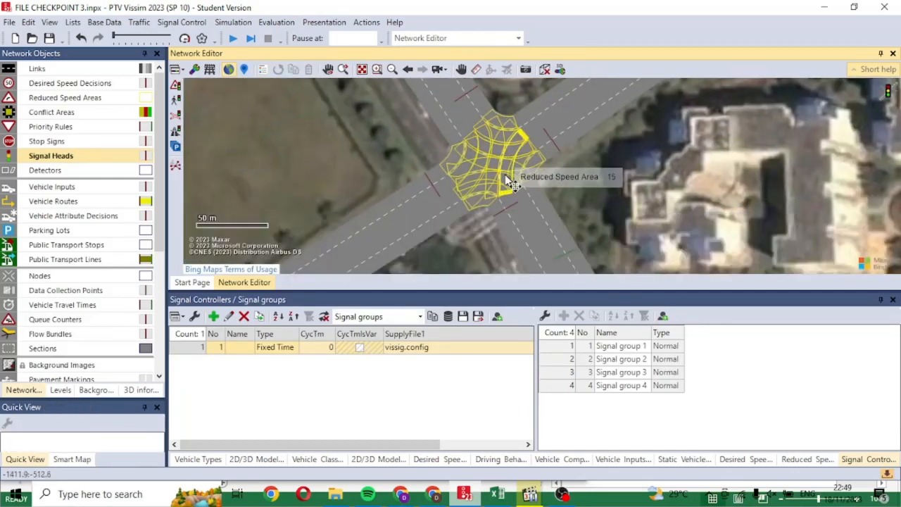
{"action": "left_click_drag", "start_coordinate": [596, 185], "coordinate": [578, 220]}
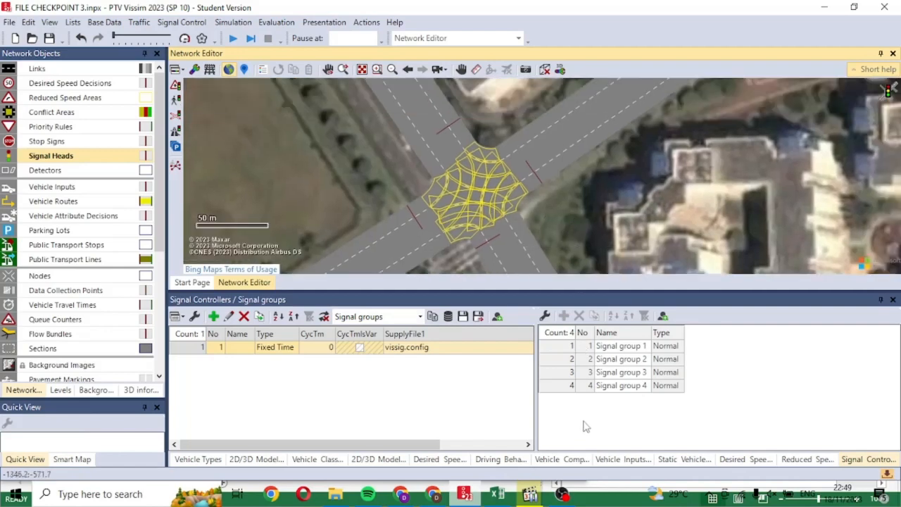
{"action": "left_click", "coordinate": [561, 493]}
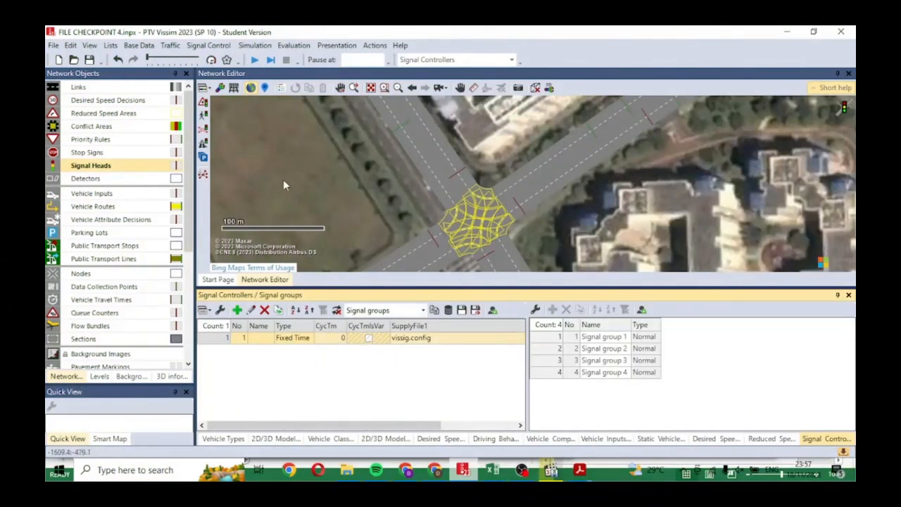
- Open the Driving Behaviors list and look through its entries
{"action": "left_click", "coordinate": [139, 45]}
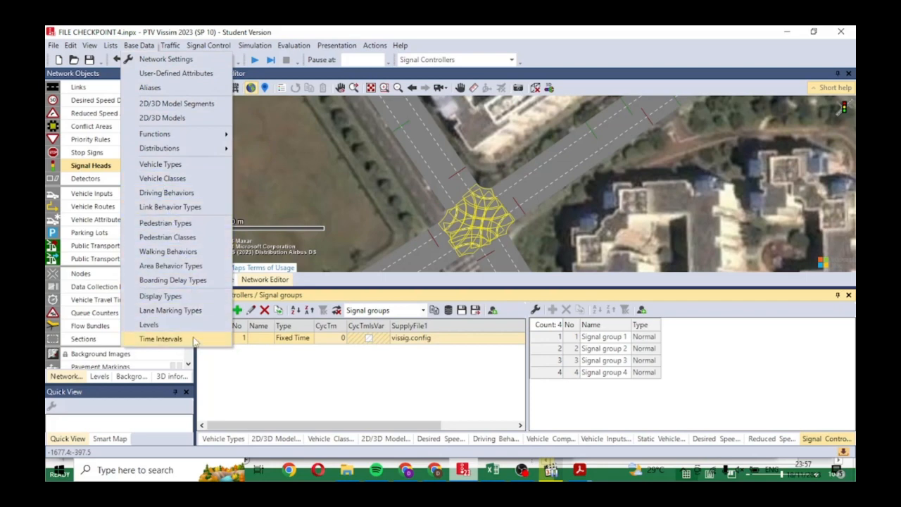
{"action": "left_click", "coordinate": [199, 194]}
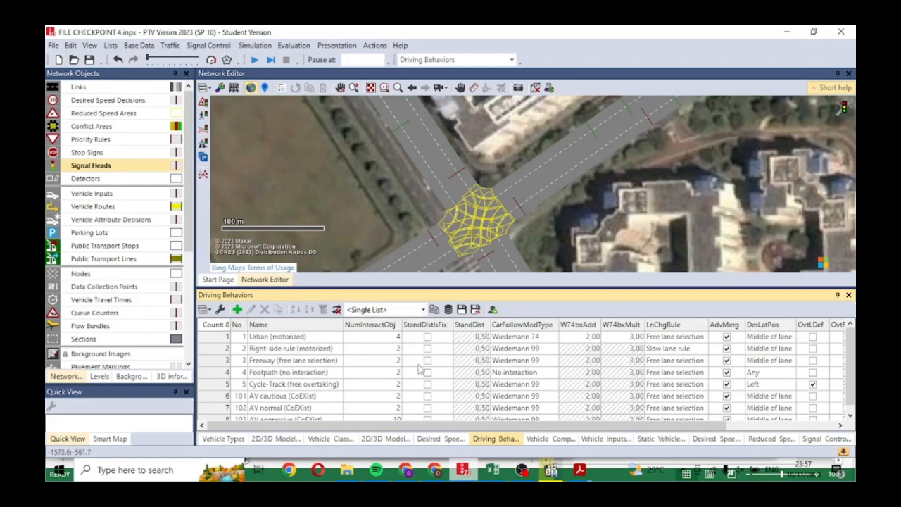
{"action": "scroll", "coordinate": [422, 368], "scroll_direction": "down", "scroll_amount": 1}
{"action": "right_click", "coordinate": [495, 436]}
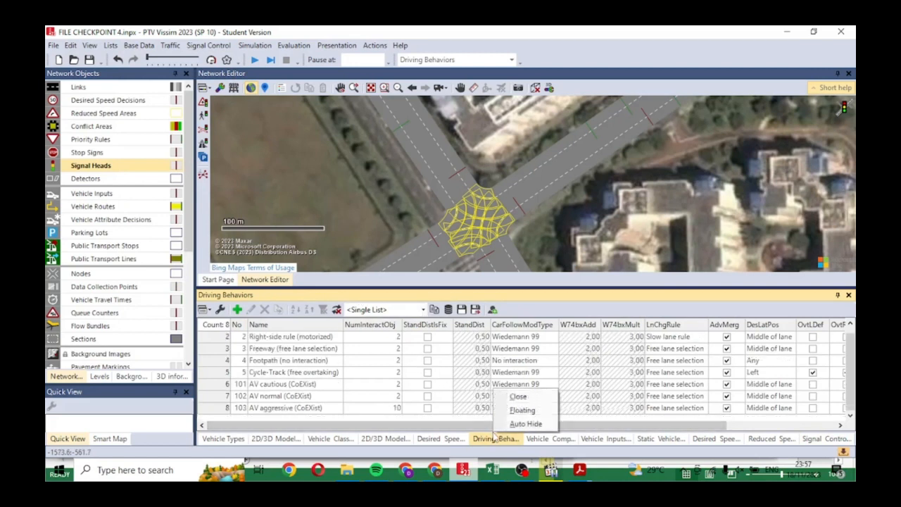
{"action": "left_click", "coordinate": [490, 437]}
{"action": "scroll", "coordinate": [436, 373], "scroll_direction": "up", "scroll_amount": 1}
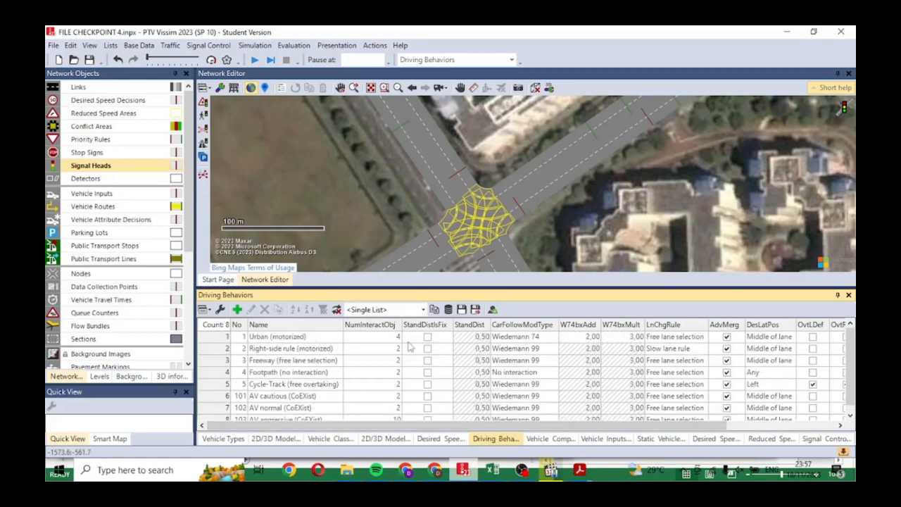
- Reopen the Driving Behaviors list from the base data lists and dismiss the Internet Download Manager notice
{"action": "left_click", "coordinate": [181, 46]}
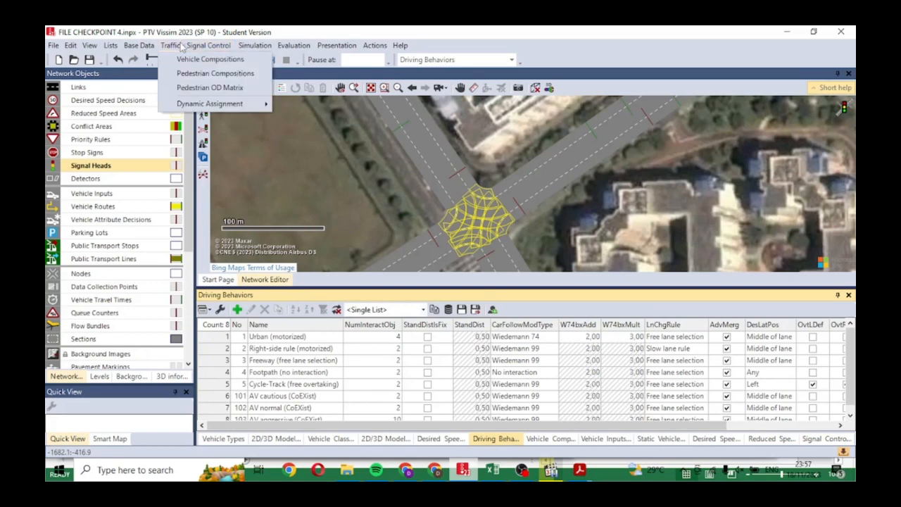
{"action": "mouse_move", "coordinate": [147, 51]}
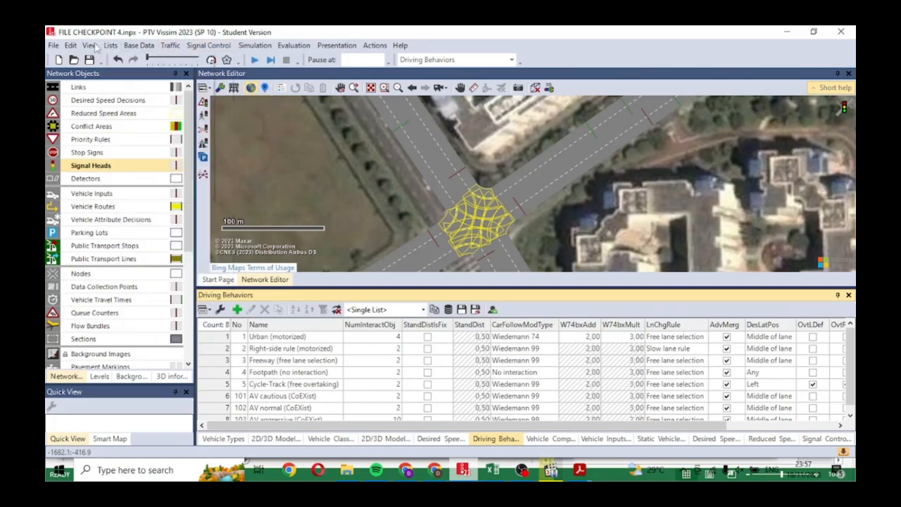
{"action": "mouse_move", "coordinate": [112, 45]}
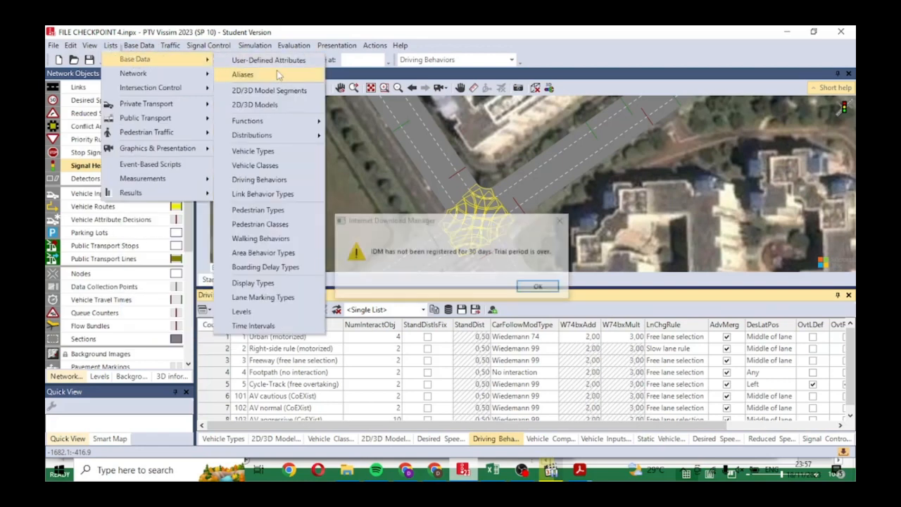
{"action": "left_click", "coordinate": [280, 180]}
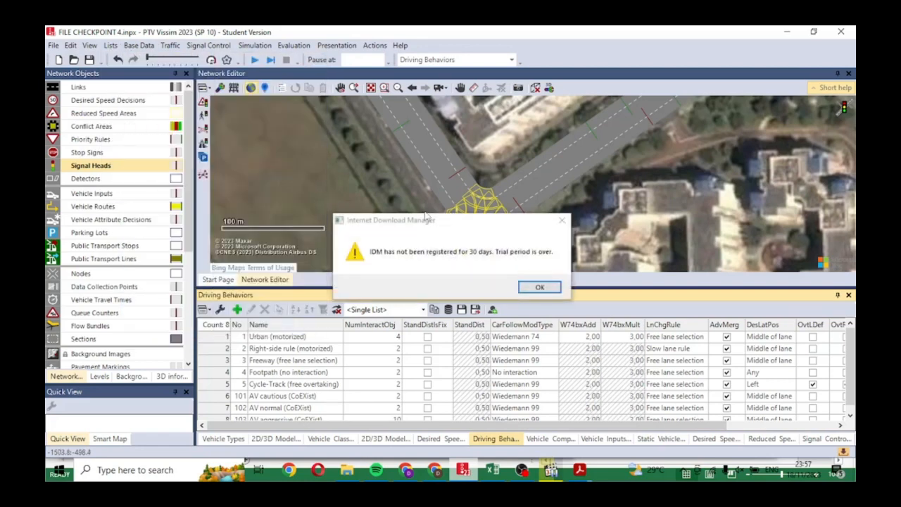
{"action": "left_click", "coordinate": [557, 224]}
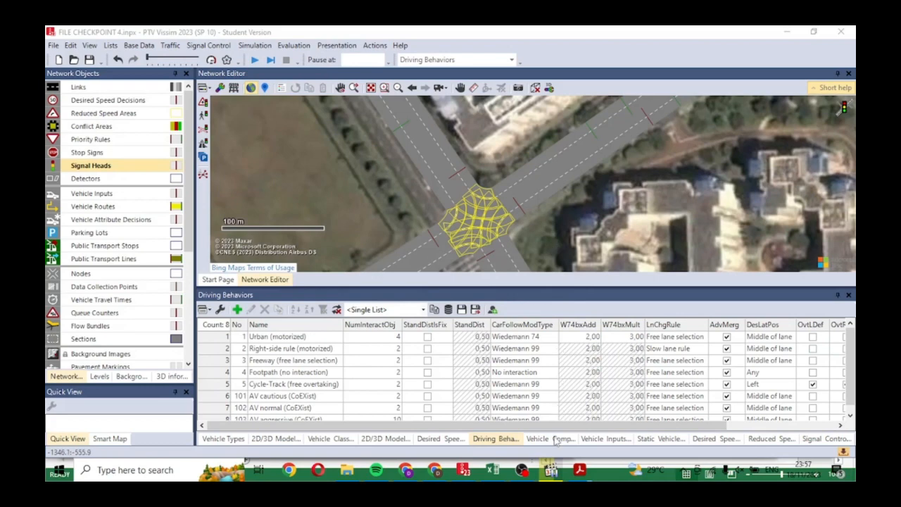
- Open the settings of a new driving behavior and go to its maximum look-ahead and look-back distances
{"action": "left_click", "coordinate": [521, 469]}
{"action": "left_click", "coordinate": [558, 350]}
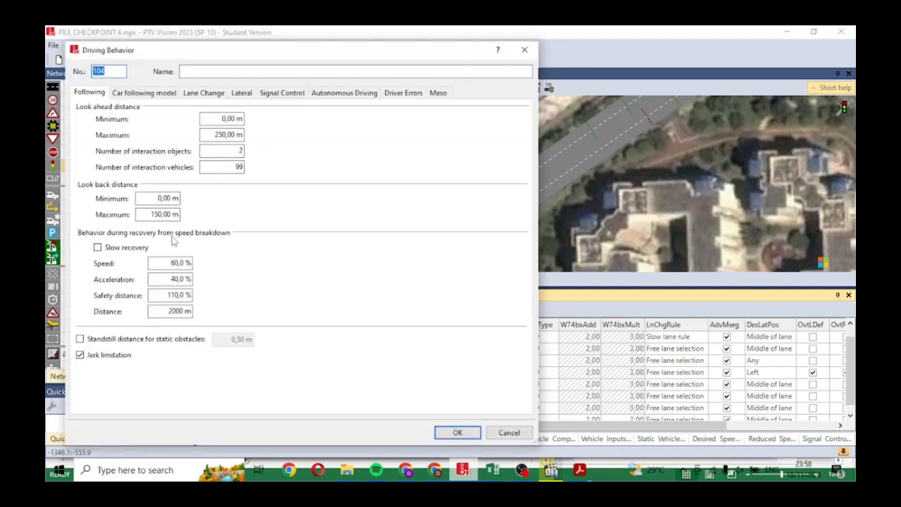
{"action": "left_click", "coordinate": [219, 135]}
{"action": "left_click", "coordinate": [173, 215]}
- Switch to the calibration paper in Acrobat and find Table 2 with the trial-and-error driving parameters on page 5
{"action": "left_click", "coordinate": [587, 468]}
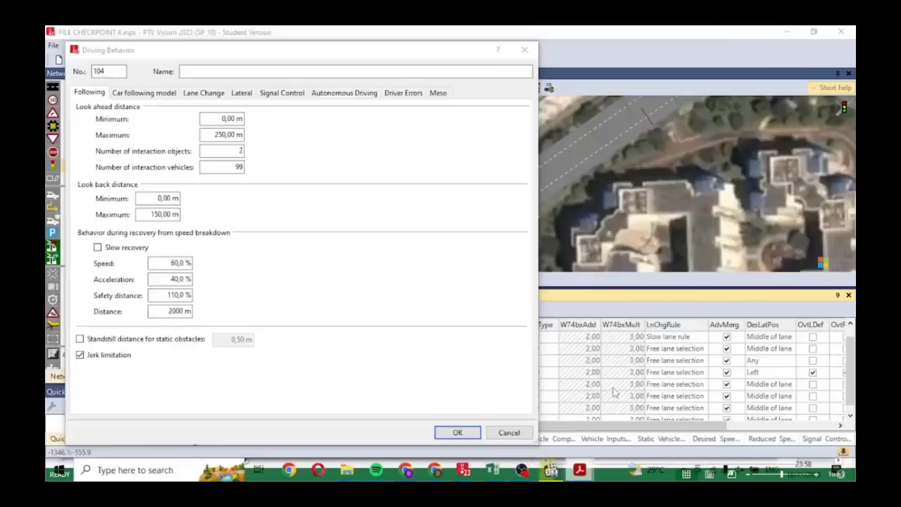
{"action": "mouse_move", "coordinate": [579, 470]}
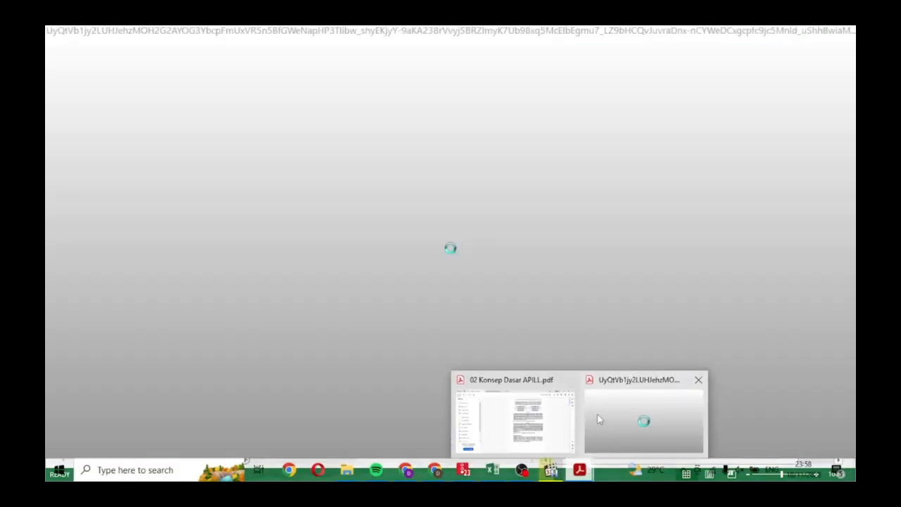
{"action": "left_click", "coordinate": [597, 413]}
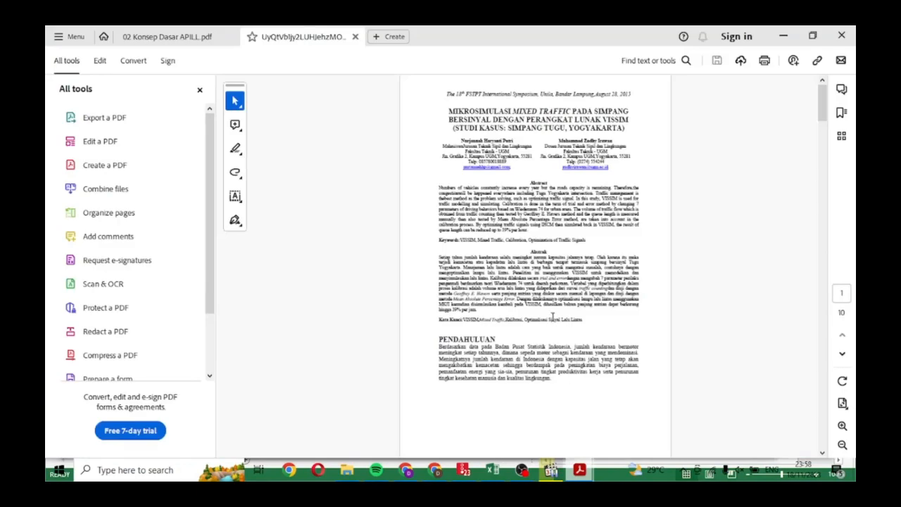
{"action": "scroll", "coordinate": [525, 199], "scroll_direction": "down", "scroll_amount": 2}
{"action": "scroll", "coordinate": [524, 201], "scroll_direction": "up", "scroll_amount": 2}
{"action": "scroll", "coordinate": [524, 201], "scroll_direction": "down", "scroll_amount": 8}
{"action": "scroll", "coordinate": [524, 203], "scroll_direction": "up", "scroll_amount": 3}
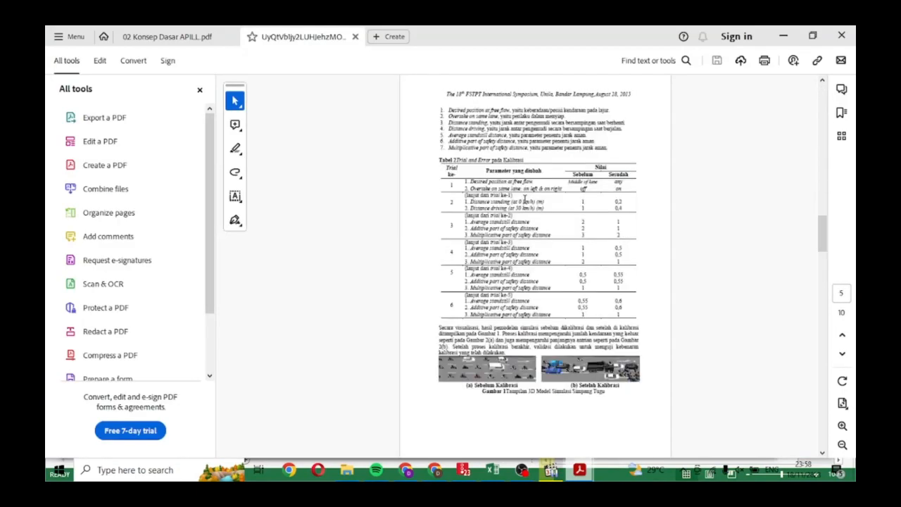
{"action": "scroll", "coordinate": [533, 206], "scroll_direction": "up", "scroll_amount": 3, "text": "ctrl"}
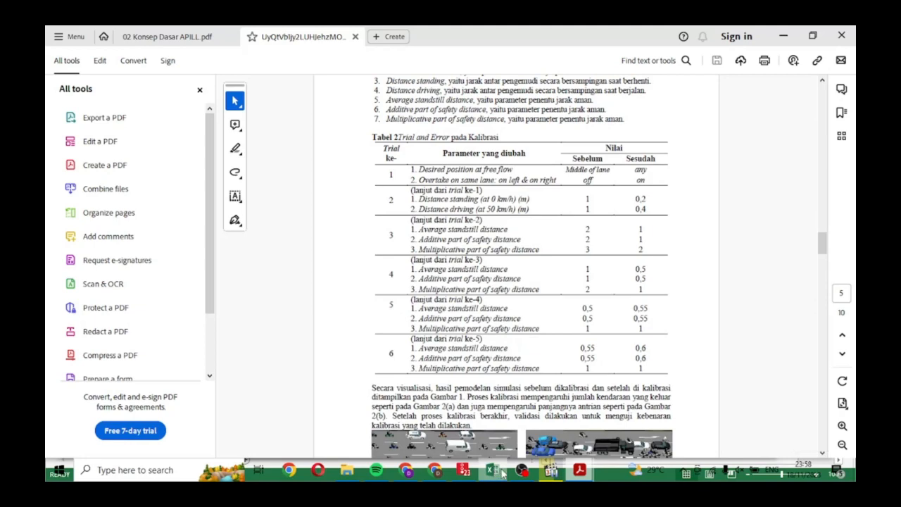
- Return to Vissim and set the new driving behavior's maximum look-ahead distance to 100 m
{"action": "left_click", "coordinate": [467, 472]}
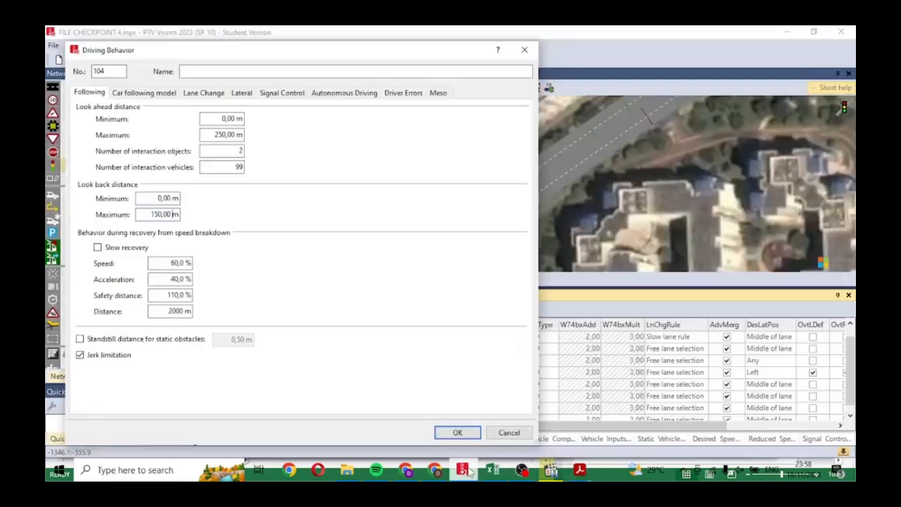
{"action": "left_click", "coordinate": [469, 472]}
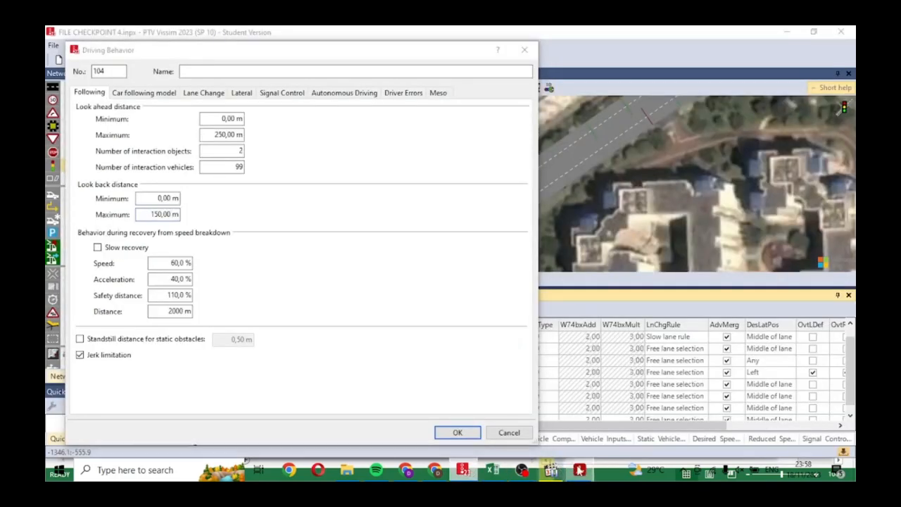
{"action": "left_click", "coordinate": [377, 260]}
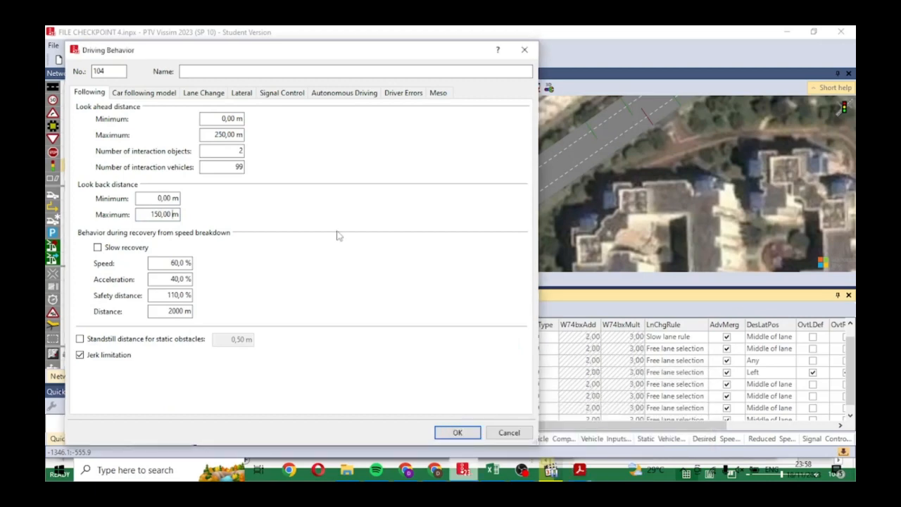
{"action": "left_click", "coordinate": [522, 470]}
{"action": "left_click", "coordinate": [558, 349]}
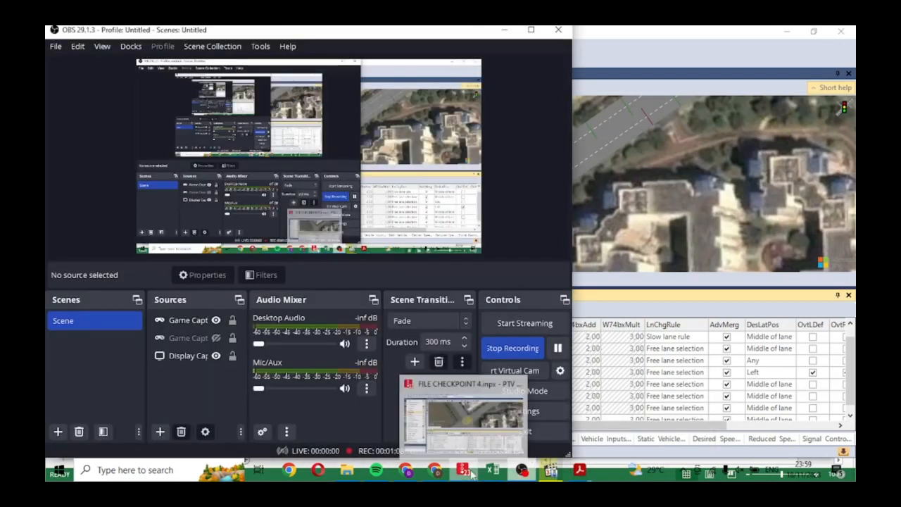
{"action": "left_click", "coordinate": [472, 475]}
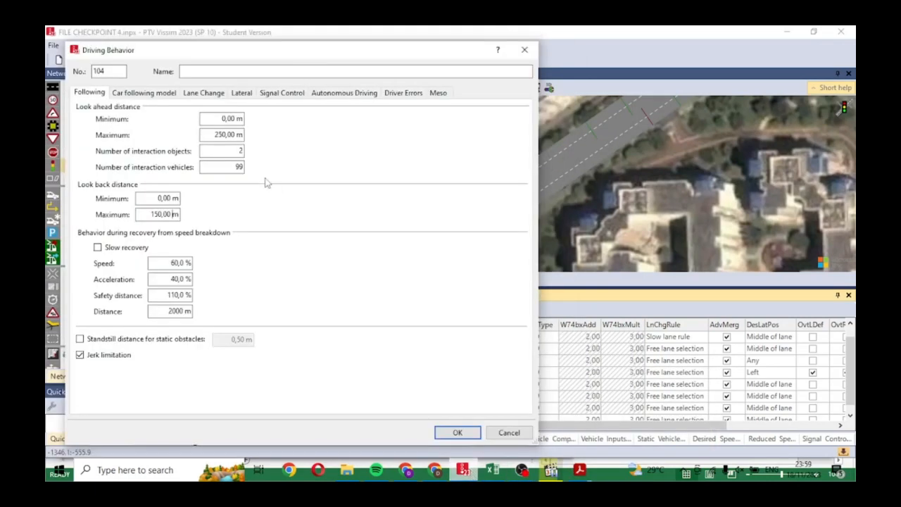
{"action": "double_click", "coordinate": [217, 134]}
{"action": "type", "text": "10"}
{"action": "left_click", "coordinate": [521, 470]}
{"action": "left_click", "coordinate": [557, 347]}
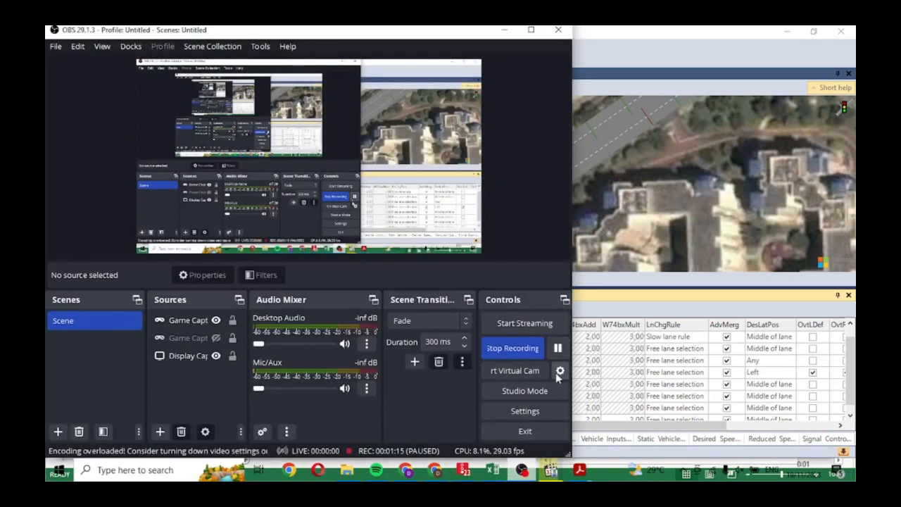
- Following the paper's calibration table, set the Wiedemann 74 additive part of safety distance to 0,60 and the multiplicative part to 1
{"action": "left_click", "coordinate": [578, 469]}
{"action": "left_click", "coordinate": [600, 420]}
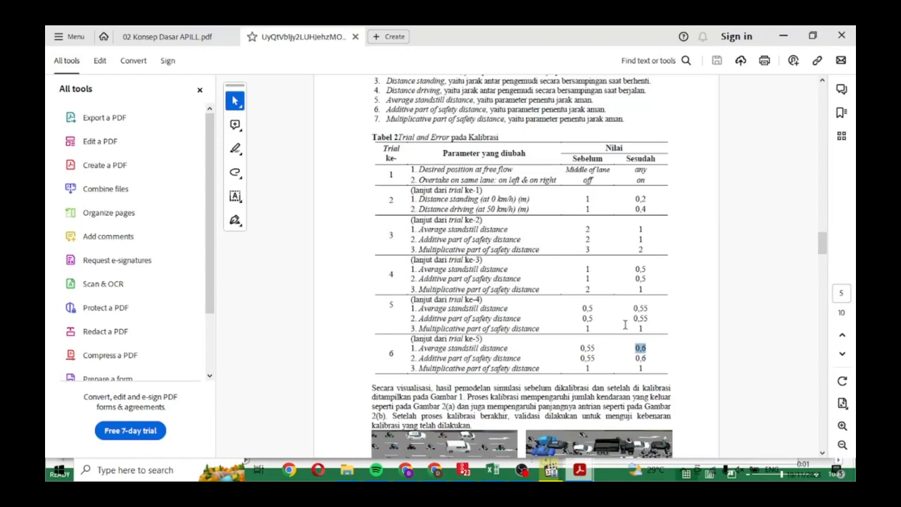
{"action": "left_click", "coordinate": [463, 469]}
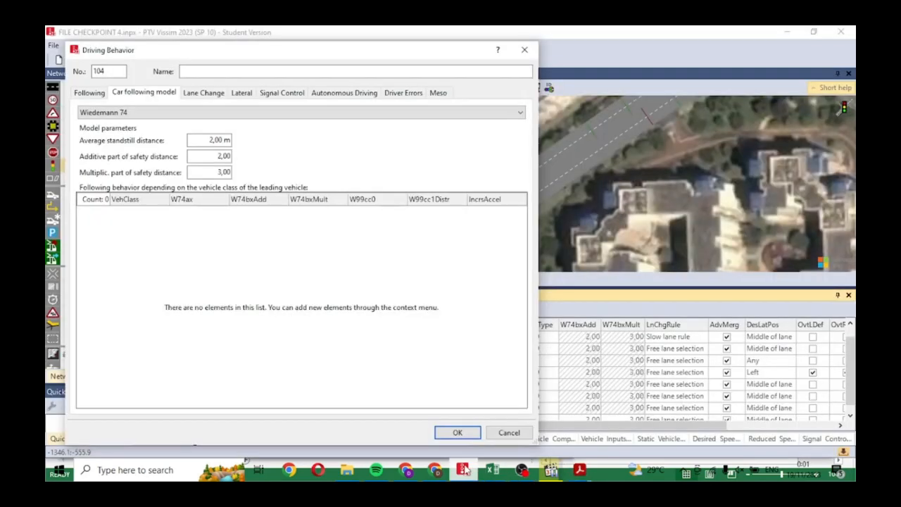
{"action": "double_click", "coordinate": [228, 156]}
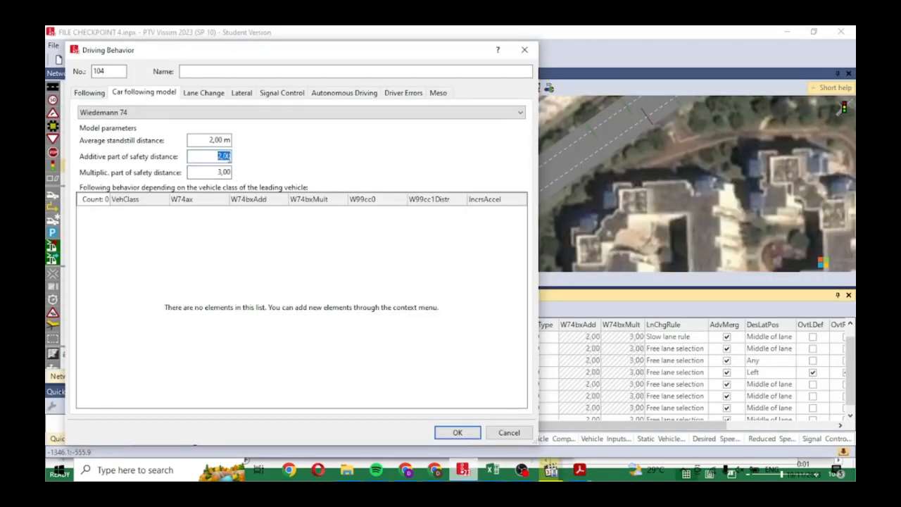
{"action": "type", "text": "0.6"}
{"action": "key", "text": "Tab"}
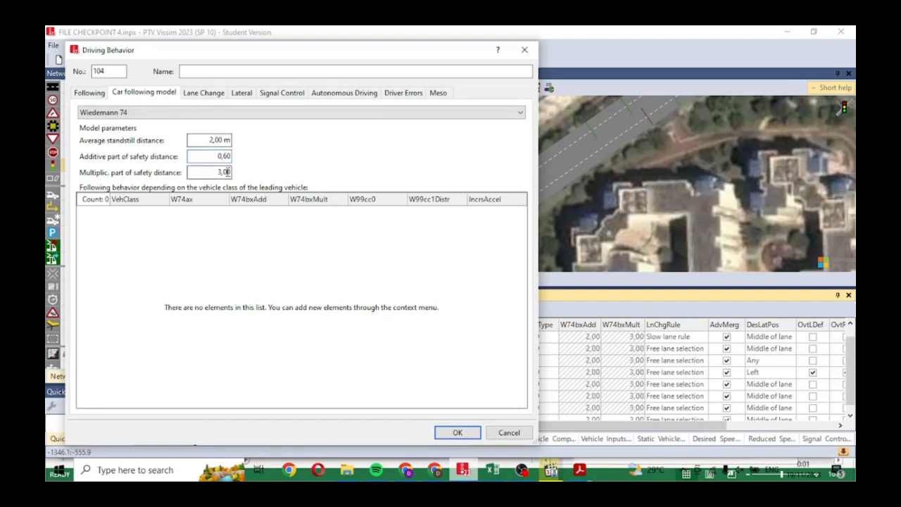
{"action": "type", "text": "1"}
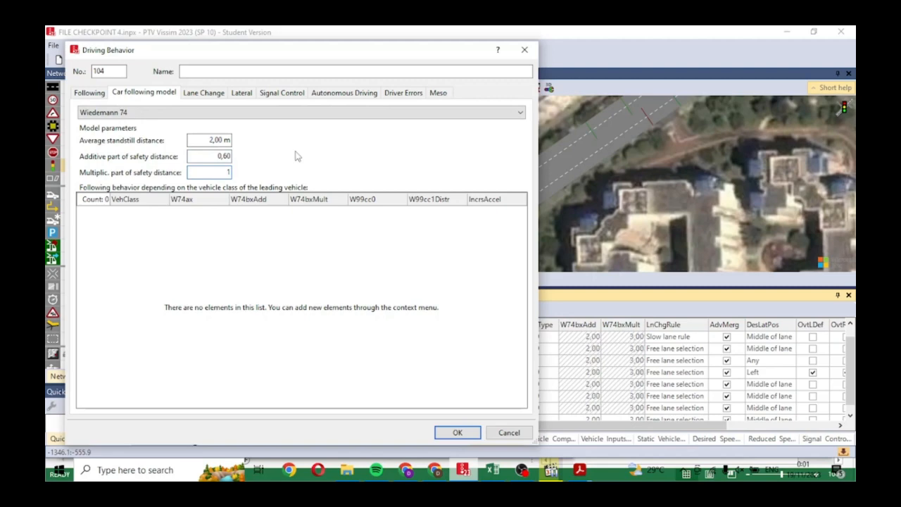
- Look through the driving behavior's setting categories, including lane change, lateral, signal control and driver errors, and compare them with the paper's calibration table
{"action": "left_click", "coordinate": [202, 94]}
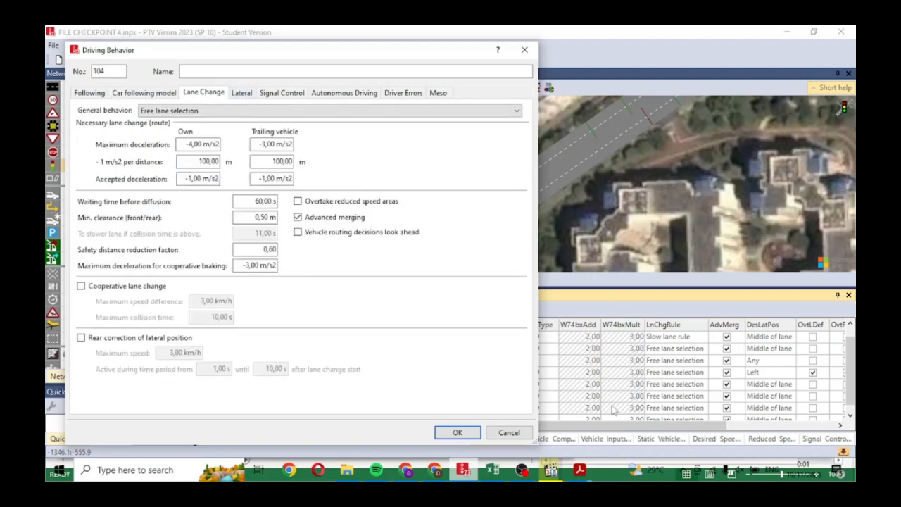
{"action": "left_click", "coordinate": [579, 468]}
{"action": "left_click", "coordinate": [631, 419]}
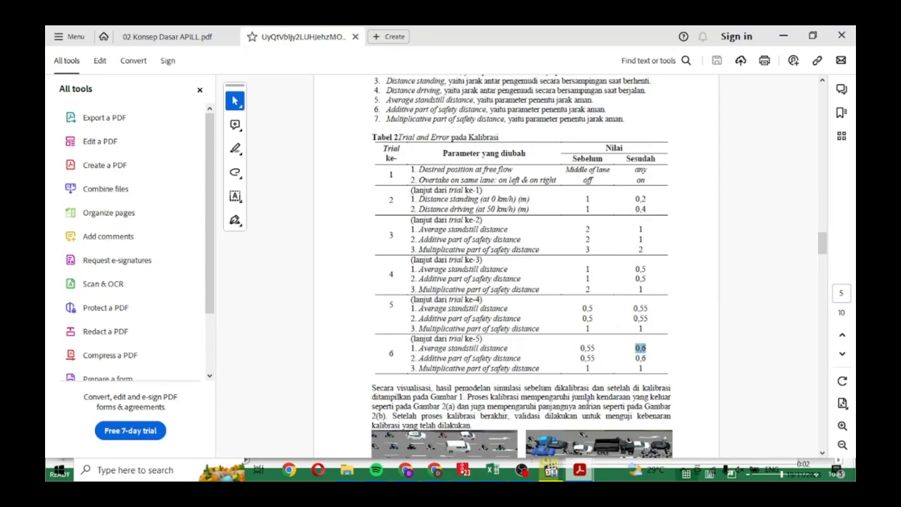
{"action": "left_click", "coordinate": [462, 470]}
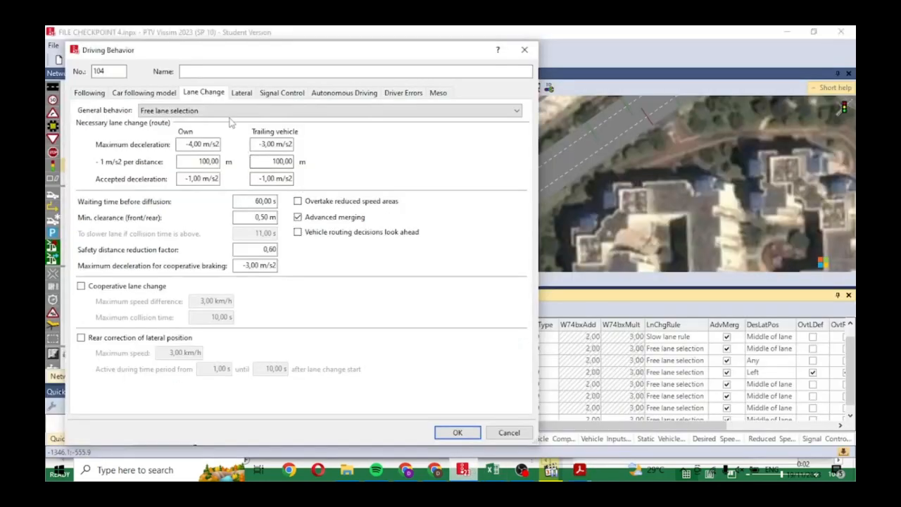
{"action": "left_click", "coordinate": [169, 98]}
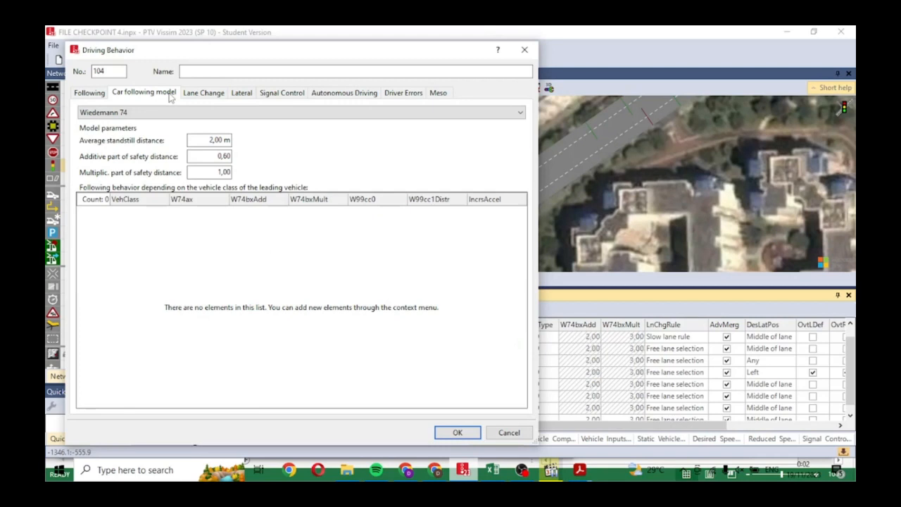
{"action": "left_click", "coordinate": [97, 98]}
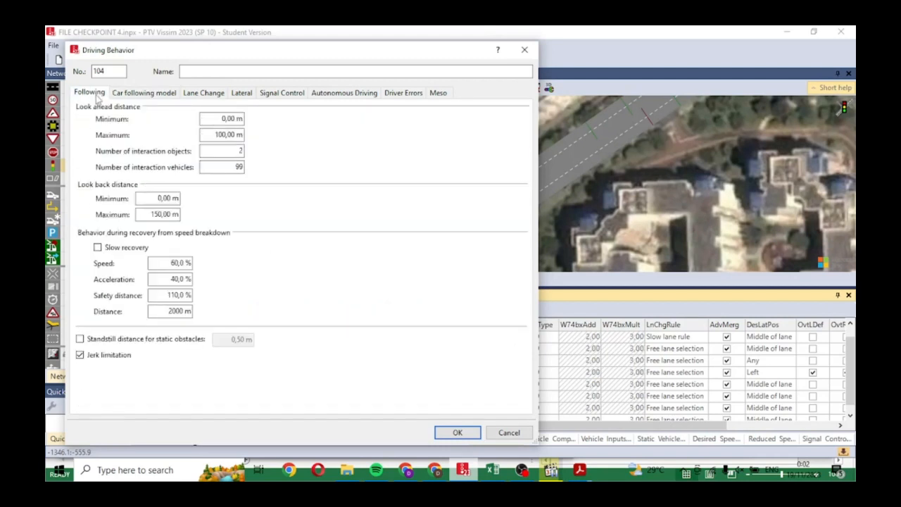
{"action": "left_click", "coordinate": [292, 99]}
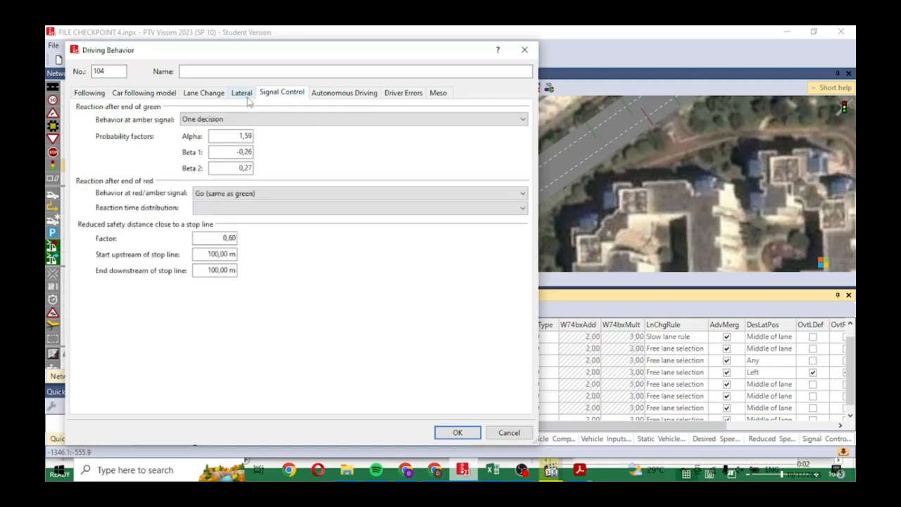
{"action": "left_click", "coordinate": [253, 100]}
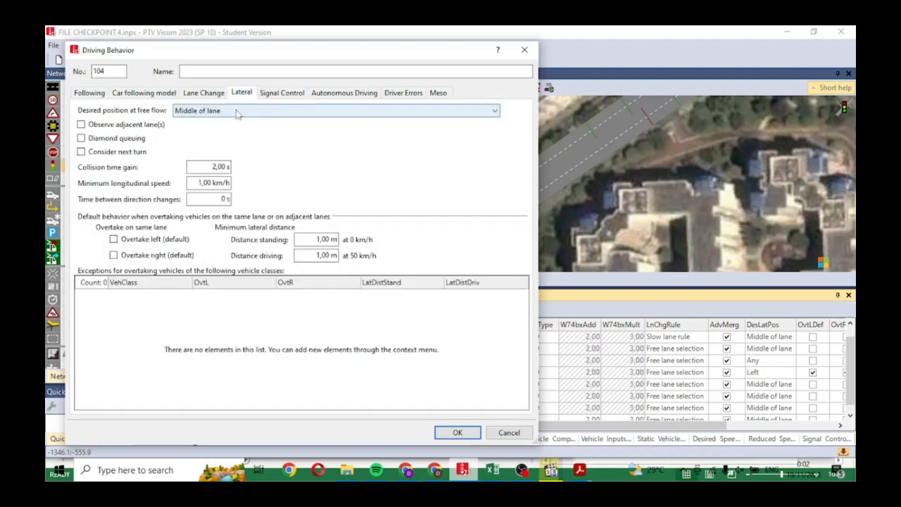
{"action": "left_click", "coordinate": [237, 113]}
{"action": "left_click", "coordinate": [238, 114]}
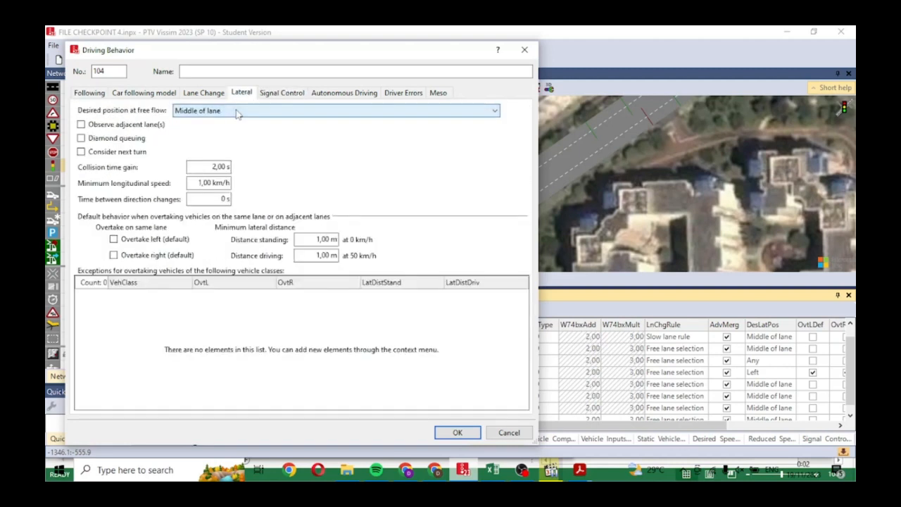
{"action": "left_click", "coordinate": [204, 94]}
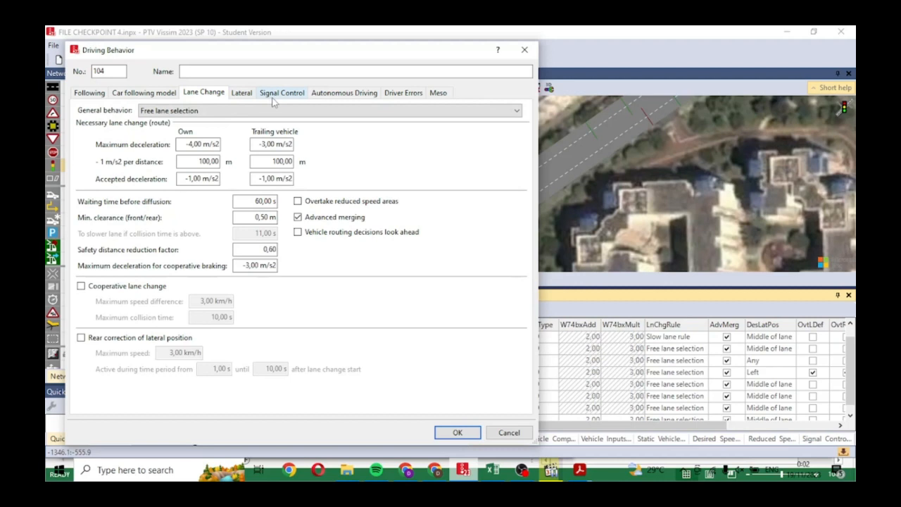
{"action": "left_click", "coordinate": [402, 93]}
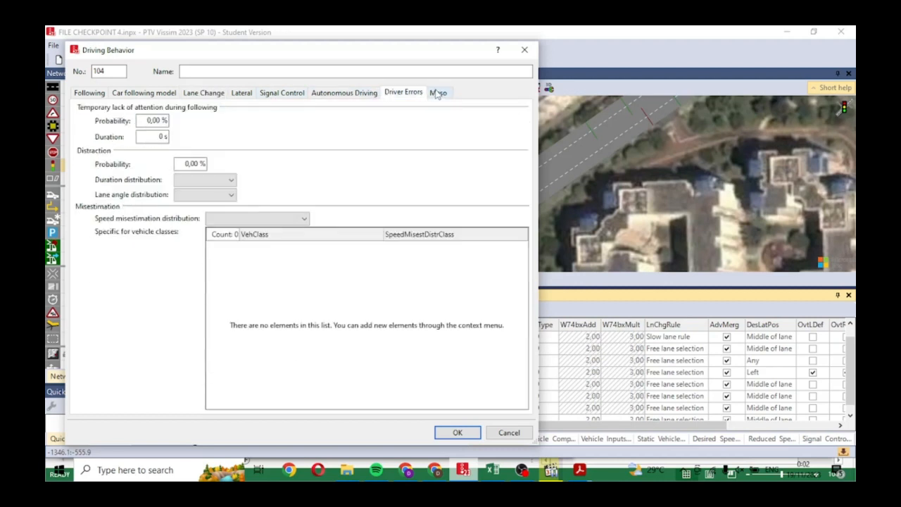
{"action": "left_click", "coordinate": [437, 93]}
{"action": "left_click", "coordinate": [366, 97]}
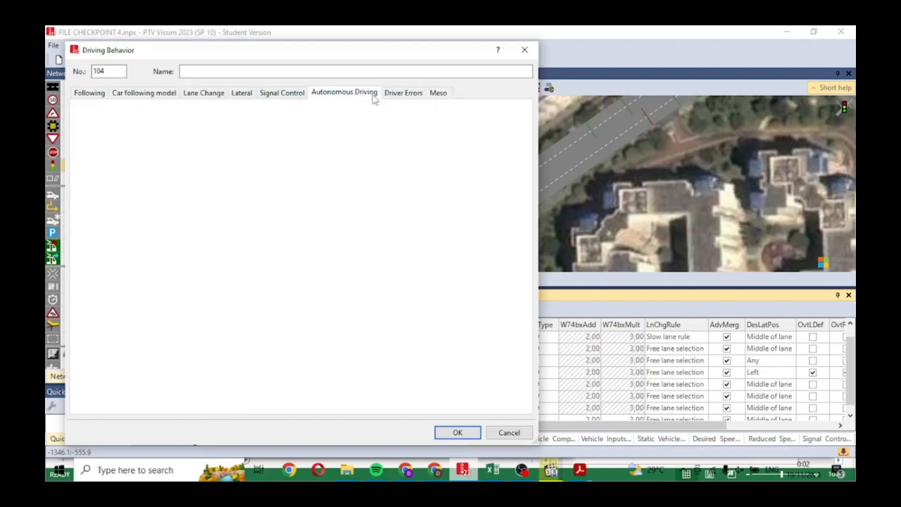
{"action": "left_click", "coordinate": [289, 97]}
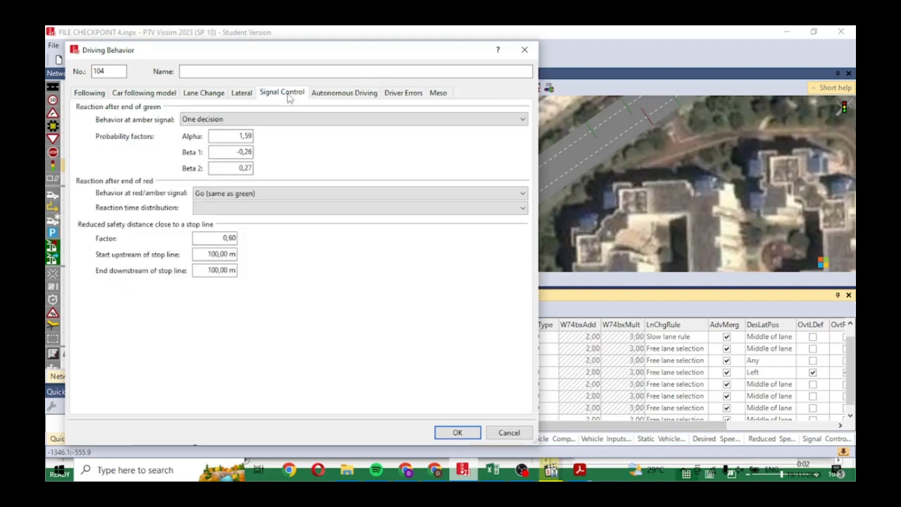
- Following the calibration table, set the minimum lateral distance to 0,20 m standing at 0 km/h and 0,40 m driving at 50 km/h
{"action": "left_click", "coordinate": [241, 94]}
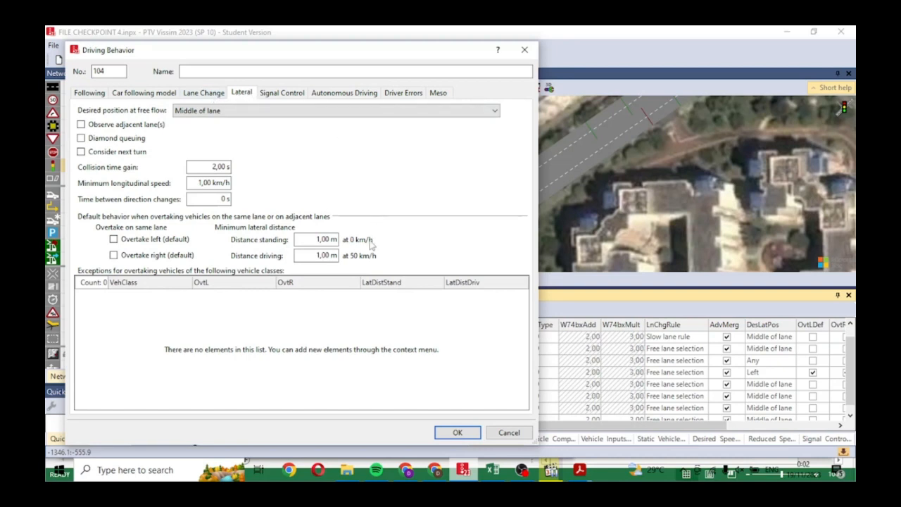
{"action": "left_click", "coordinate": [588, 477]}
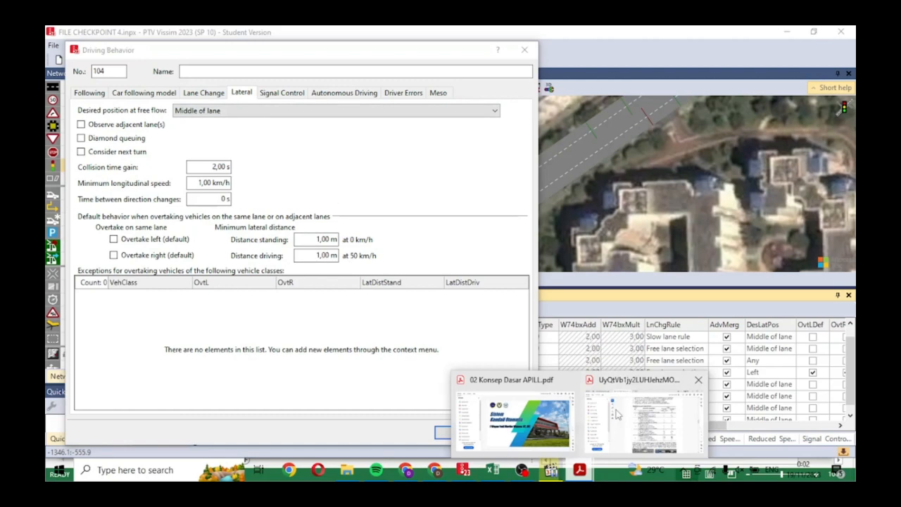
{"action": "left_click", "coordinate": [617, 415]}
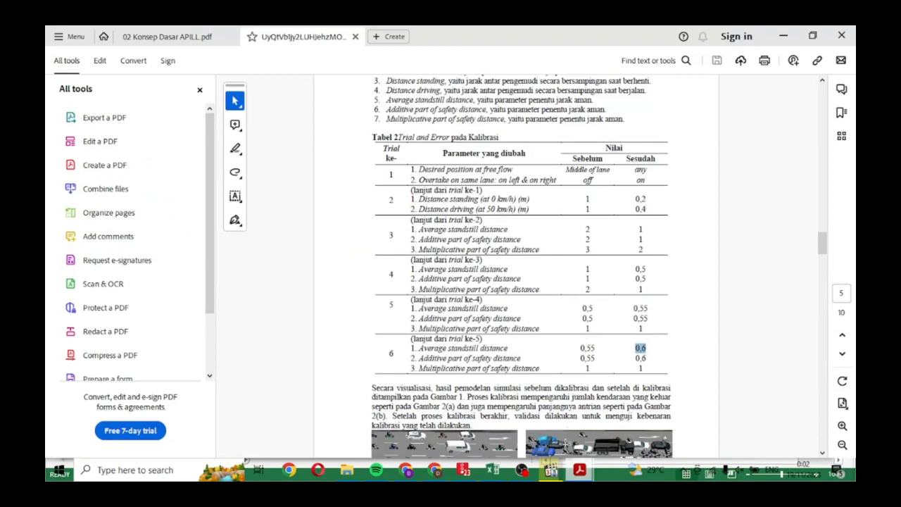
{"action": "left_click", "coordinate": [464, 472]}
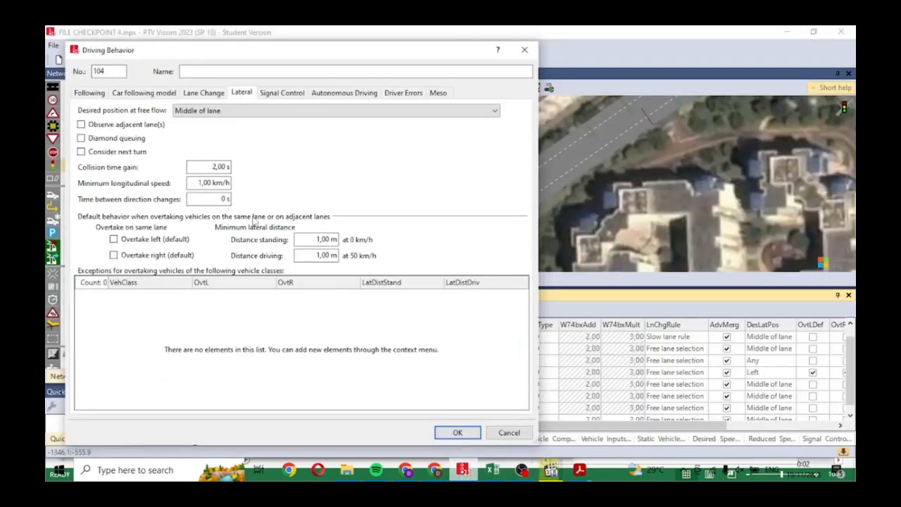
{"action": "left_click_drag", "start_coordinate": [338, 239], "coordinate": [312, 239]}
{"action": "type", "text": "0,2"}
{"action": "left_click", "coordinate": [316, 255]}
{"action": "left_click_drag", "start_coordinate": [316, 255], "coordinate": [339, 255]}
{"action": "type", "text": "0"}
{"action": "left_click", "coordinate": [334, 239]}
- Check the new driving behavior's car following, lane change, signal control, autonomous driving and lateral settings against the paper's calibration table
{"action": "left_click", "coordinate": [580, 471]}
{"action": "mouse_move", "coordinate": [607, 440]}
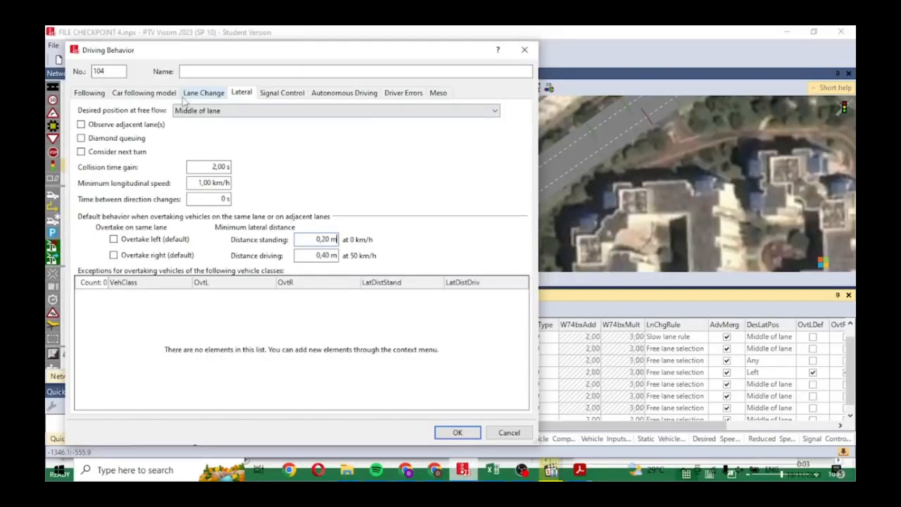
{"action": "left_click", "coordinate": [169, 97]}
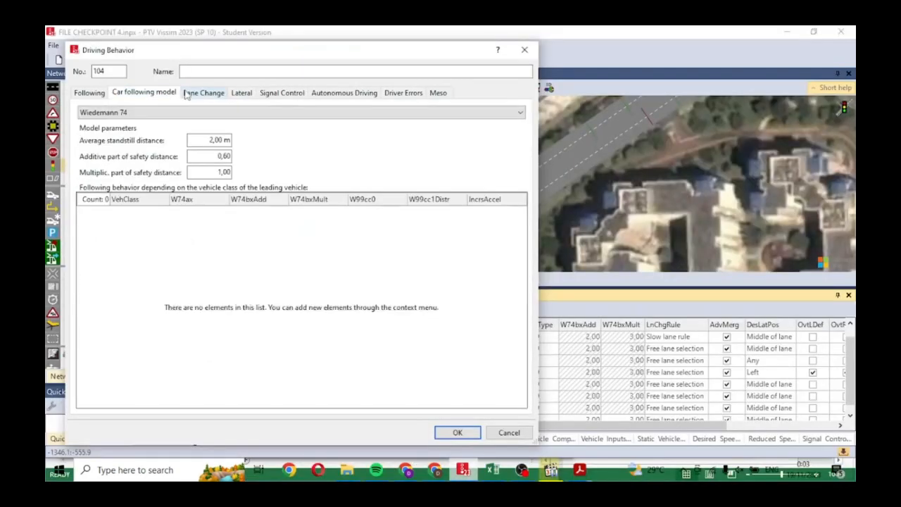
{"action": "left_click", "coordinate": [188, 97]}
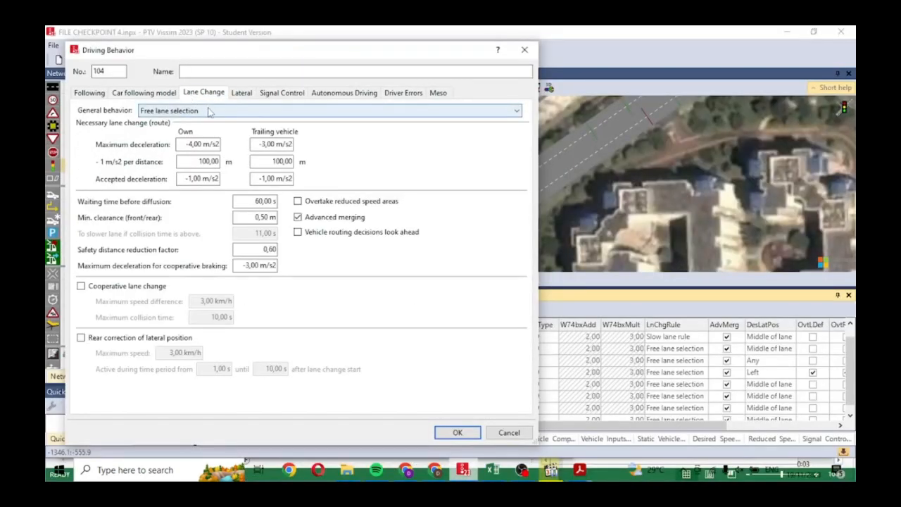
{"action": "left_click", "coordinate": [209, 112]}
{"action": "left_click", "coordinate": [209, 112]}
{"action": "left_click", "coordinate": [99, 97]}
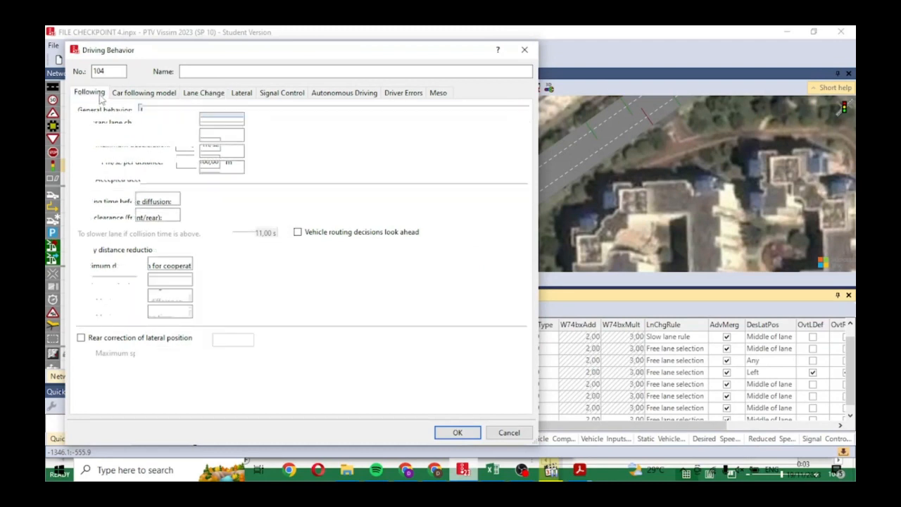
{"action": "left_click", "coordinate": [283, 94]}
{"action": "left_click", "coordinate": [343, 93]}
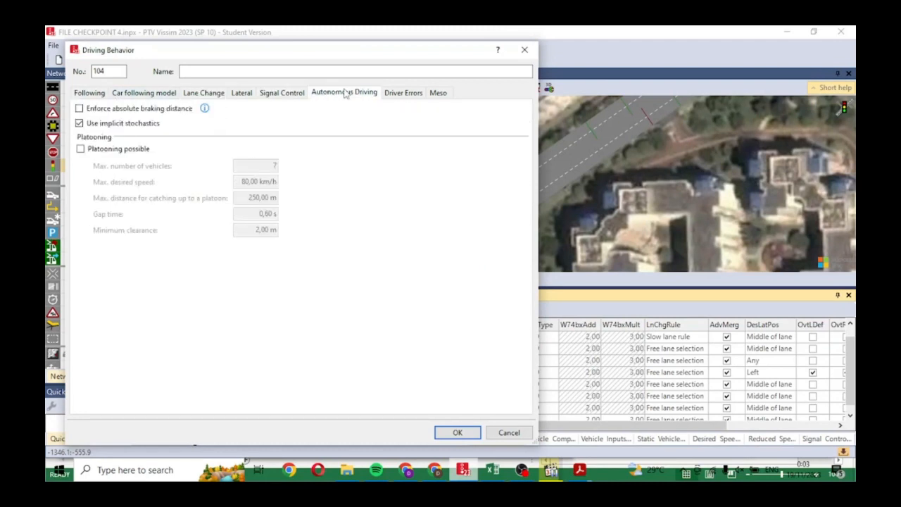
{"action": "left_click", "coordinate": [296, 95]}
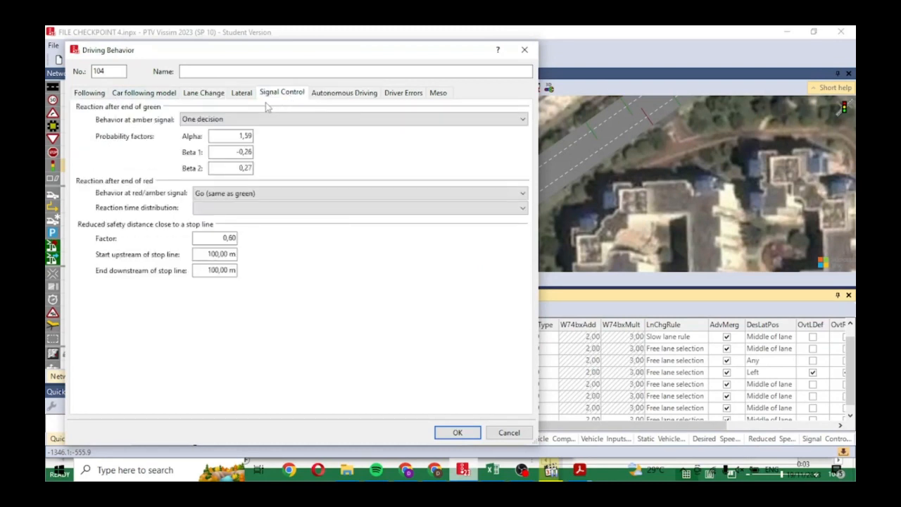
{"action": "left_click", "coordinate": [241, 94]}
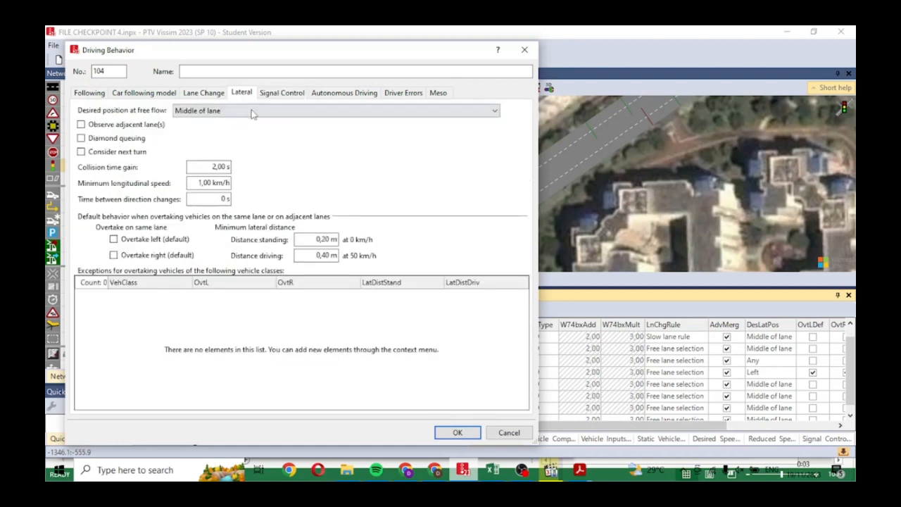
{"action": "left_click", "coordinate": [259, 114]}
{"action": "left_click", "coordinate": [259, 114]}
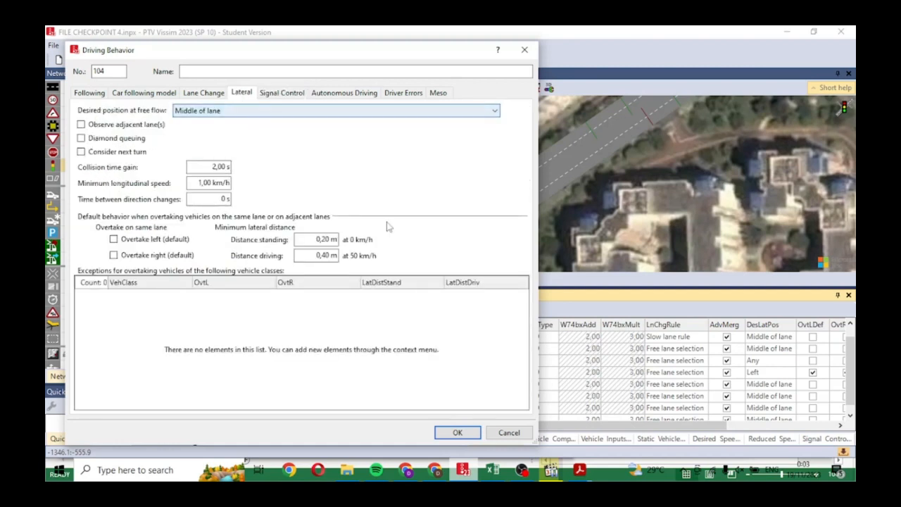
- Consult the paper again and review the driver errors, meso, car following model, look-ahead and lateral settings of the driving behavior
{"action": "mouse_move", "coordinate": [579, 469]}
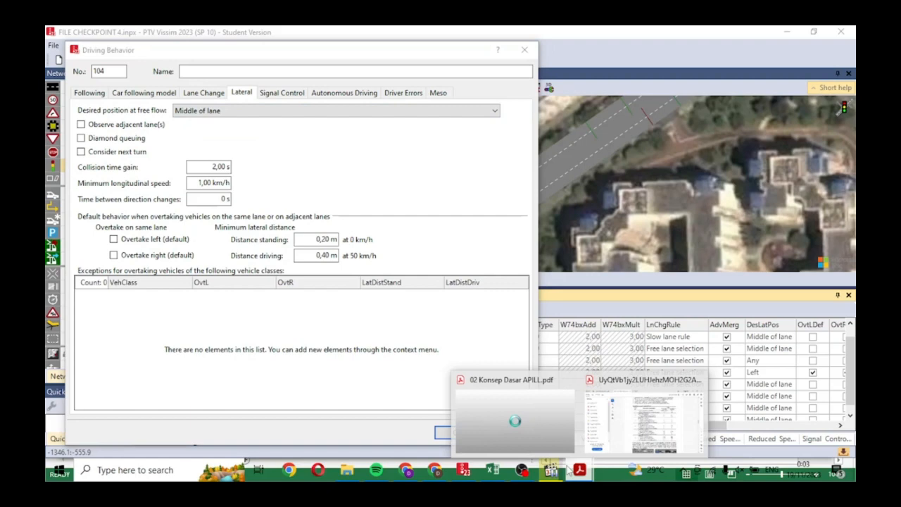
{"action": "left_click", "coordinate": [618, 442]}
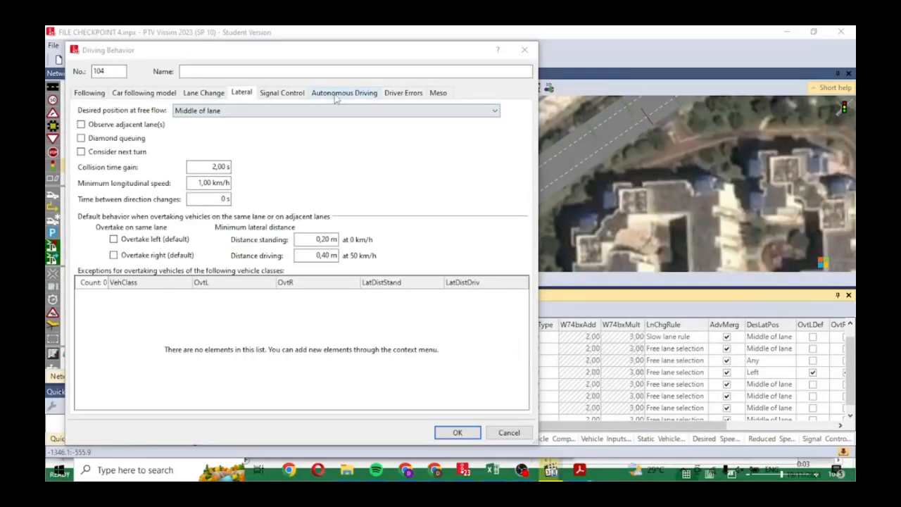
{"action": "left_click", "coordinate": [340, 96]}
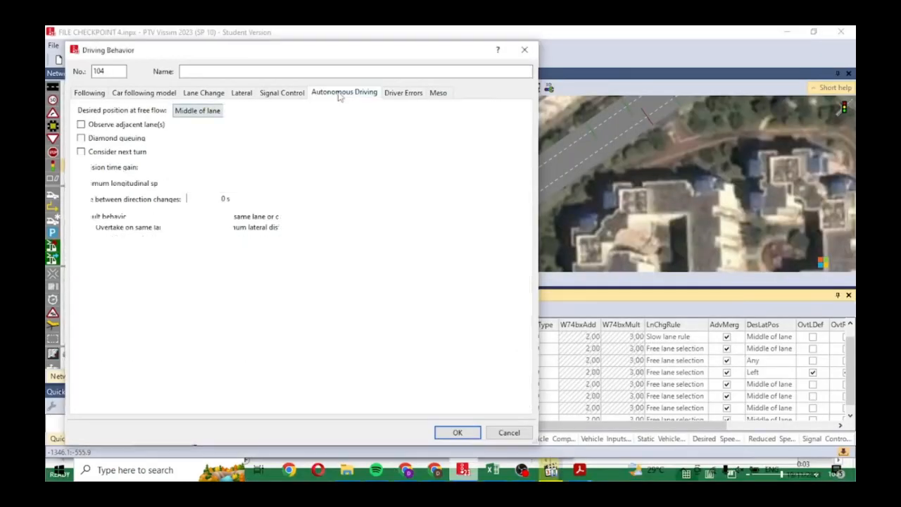
{"action": "left_click", "coordinate": [301, 99]}
{"action": "left_click", "coordinate": [402, 99]}
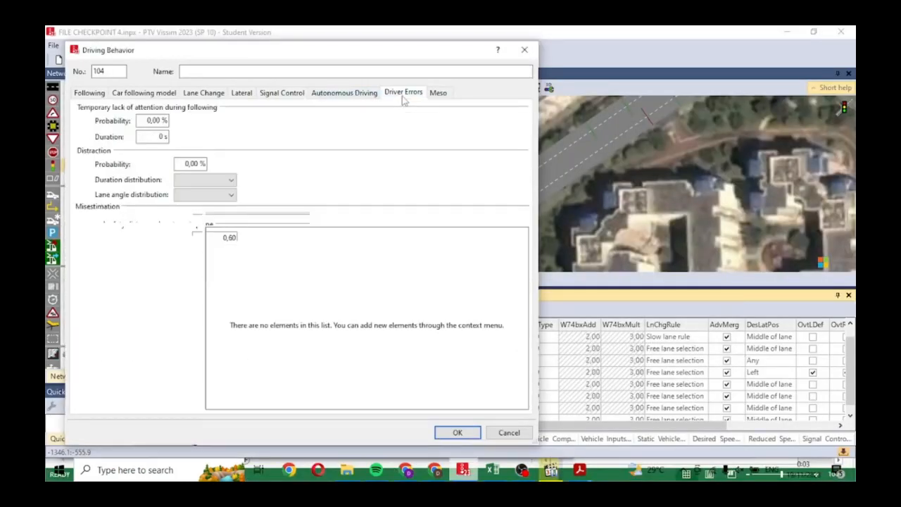
{"action": "left_click", "coordinate": [432, 95]}
{"action": "left_click", "coordinate": [224, 94]}
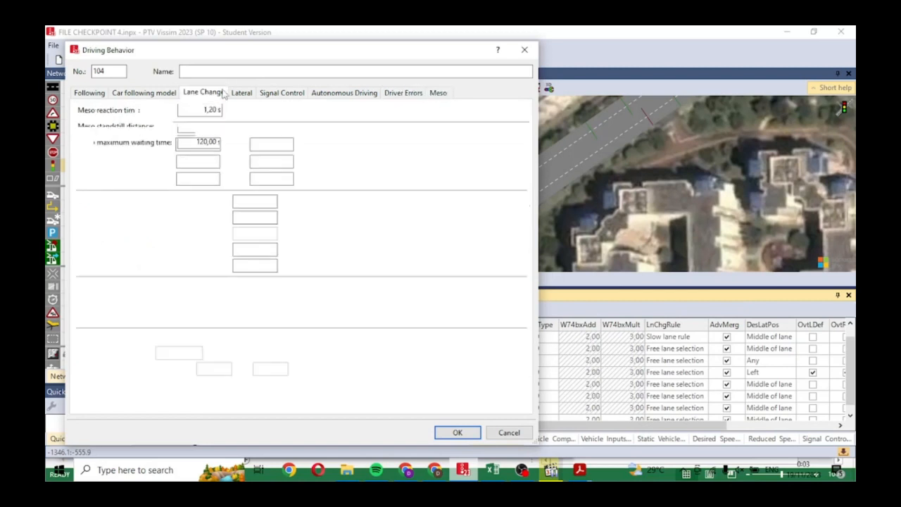
{"action": "left_click", "coordinate": [159, 95]}
{"action": "left_click", "coordinate": [166, 113]}
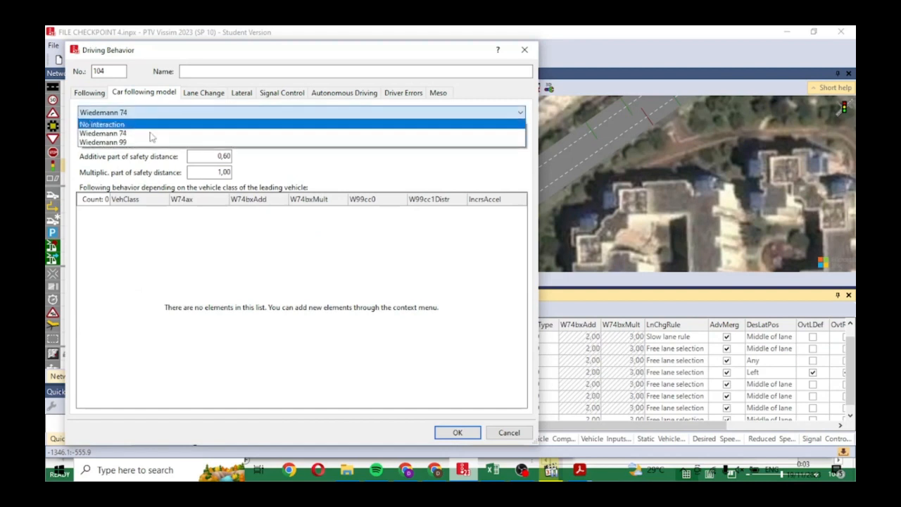
{"action": "left_click", "coordinate": [103, 94]}
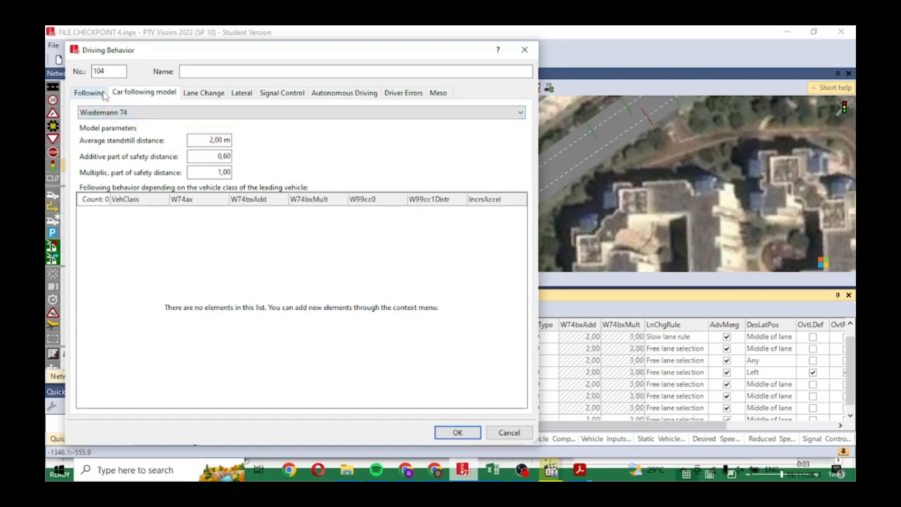
{"action": "left_click", "coordinate": [102, 94]}
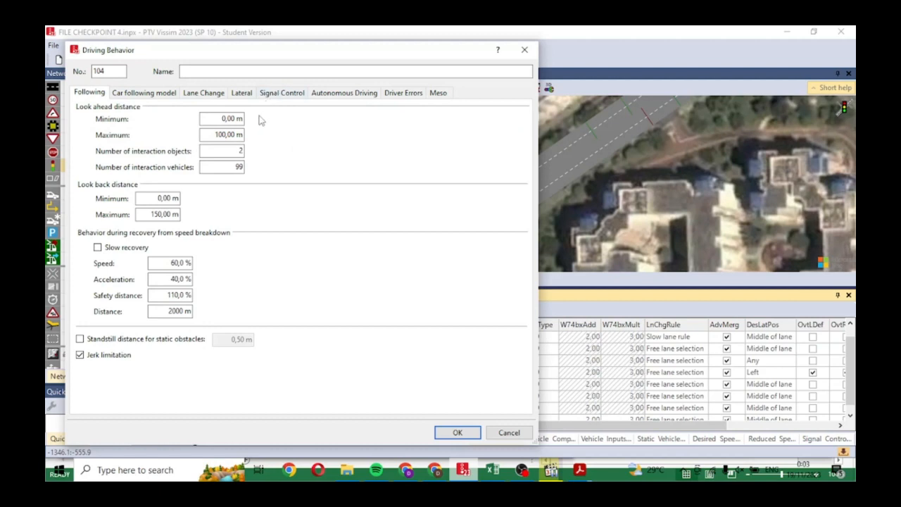
{"action": "left_click", "coordinate": [242, 93]}
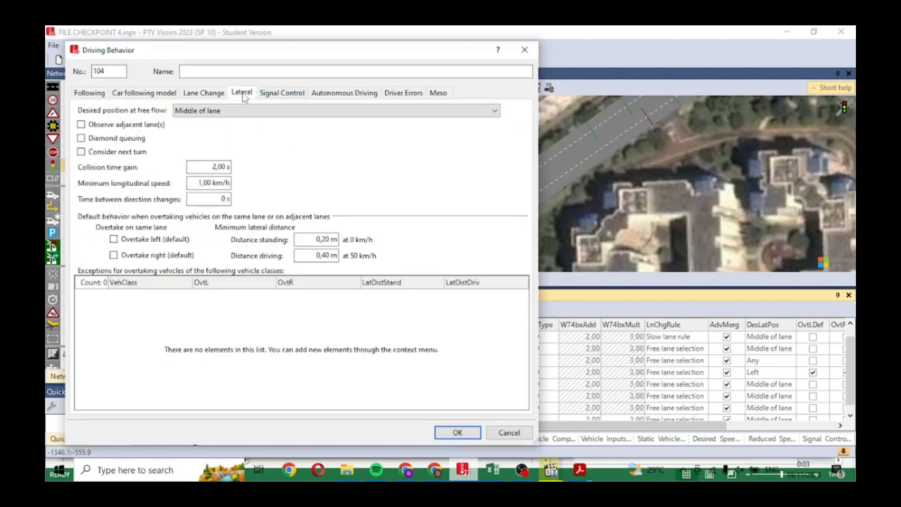
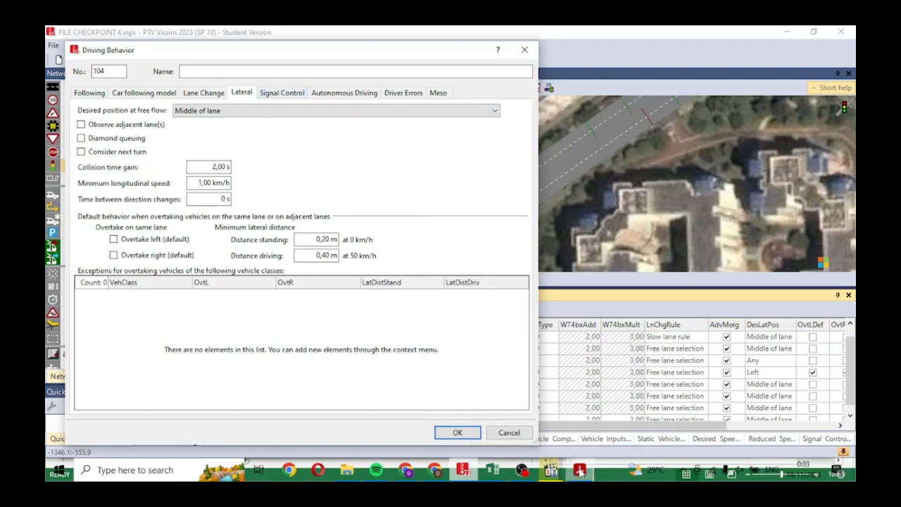
- Set the desired position at free flow to Any, allow overtaking on the same lane both left and right, and accept the driving behavior
{"action": "left_click", "coordinate": [553, 471]}
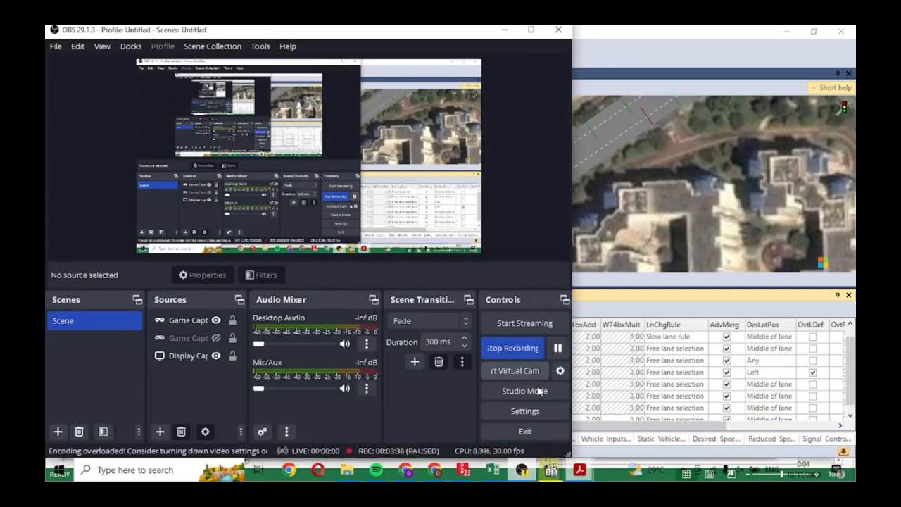
{"action": "left_click", "coordinate": [464, 470]}
{"action": "left_click", "coordinate": [360, 111]}
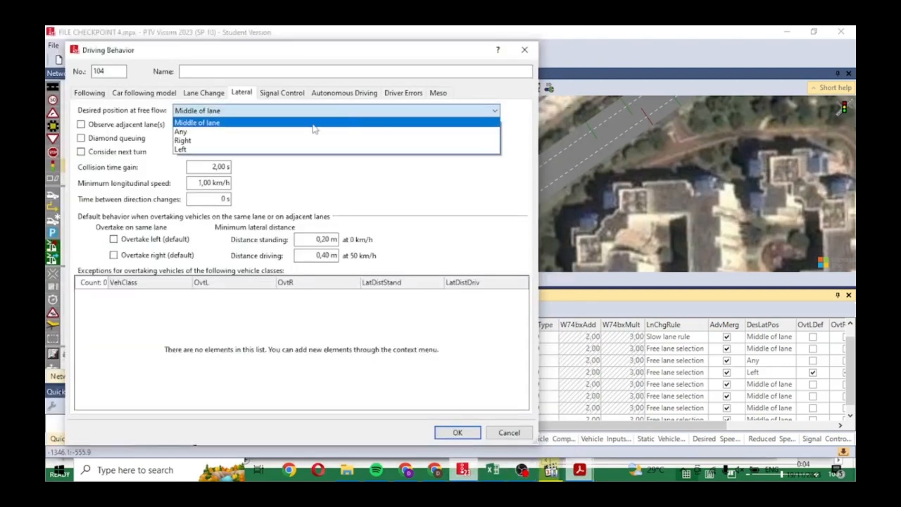
{"action": "left_click", "coordinate": [293, 132]}
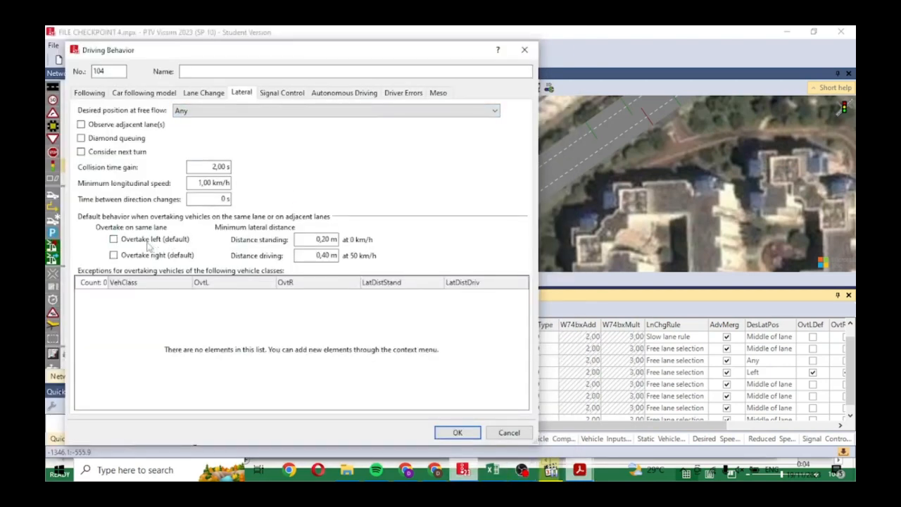
{"action": "left_click", "coordinate": [114, 240]}
{"action": "left_click", "coordinate": [114, 255]}
{"action": "left_click", "coordinate": [466, 437]}
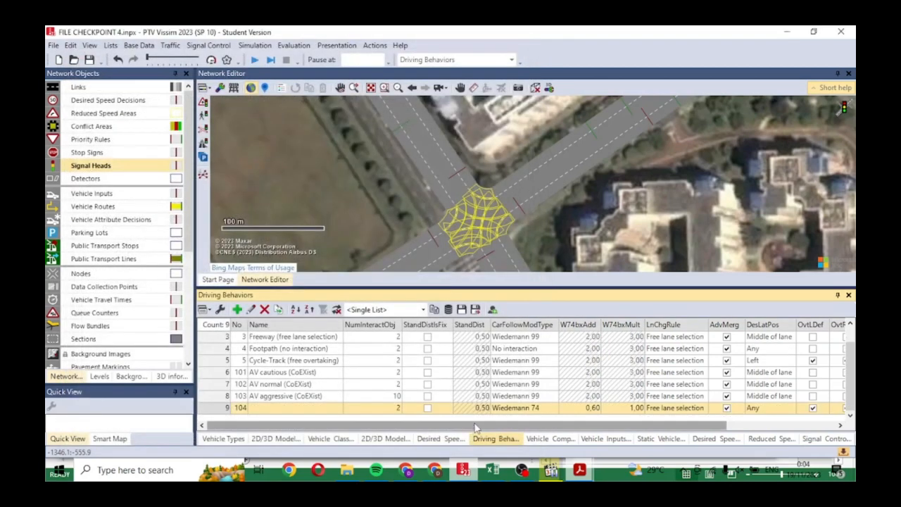
- Start saving the network under a new name and create and open a folder named 05 CHECKPOINT inside VISSIM FILE on drive D
{"action": "left_click_drag", "start_coordinate": [475, 426], "coordinate": [436, 393]}
{"action": "scroll", "coordinate": [474, 207], "scroll_direction": "down", "scroll_amount": 2}
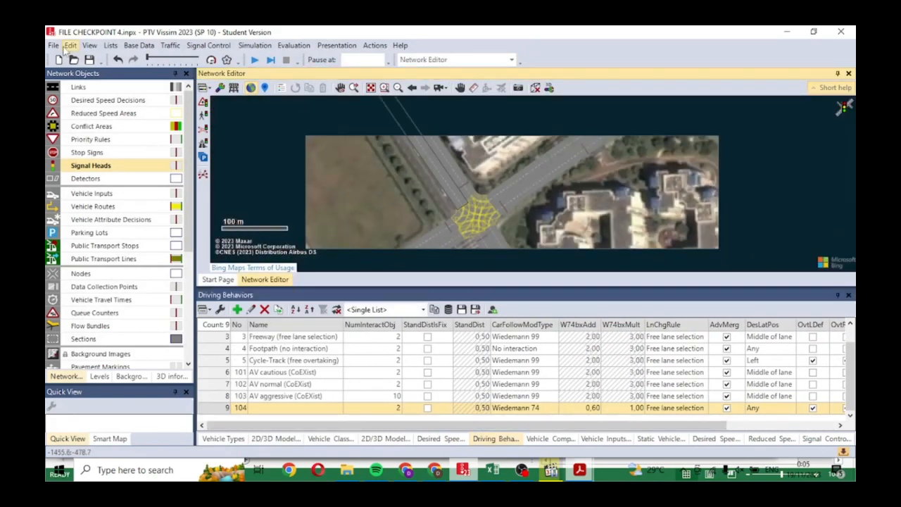
{"action": "left_click", "coordinate": [54, 47]}
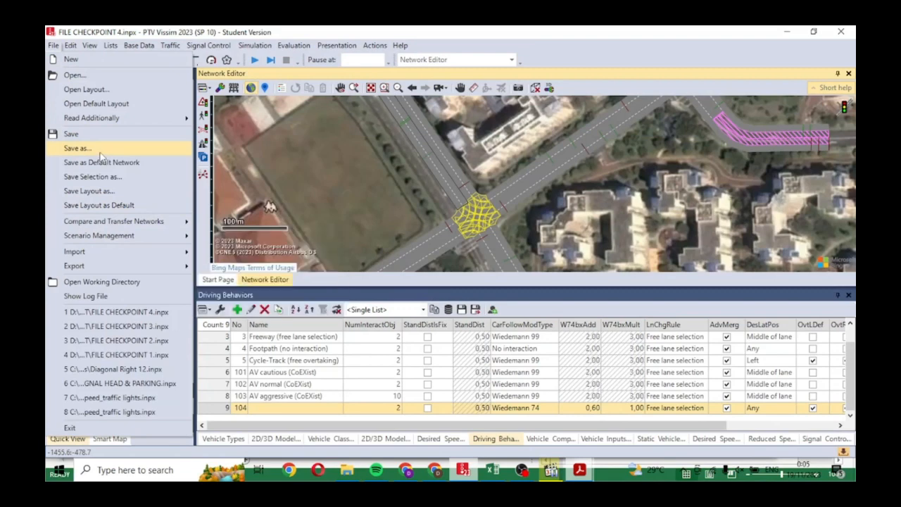
{"action": "left_click", "coordinate": [97, 150]}
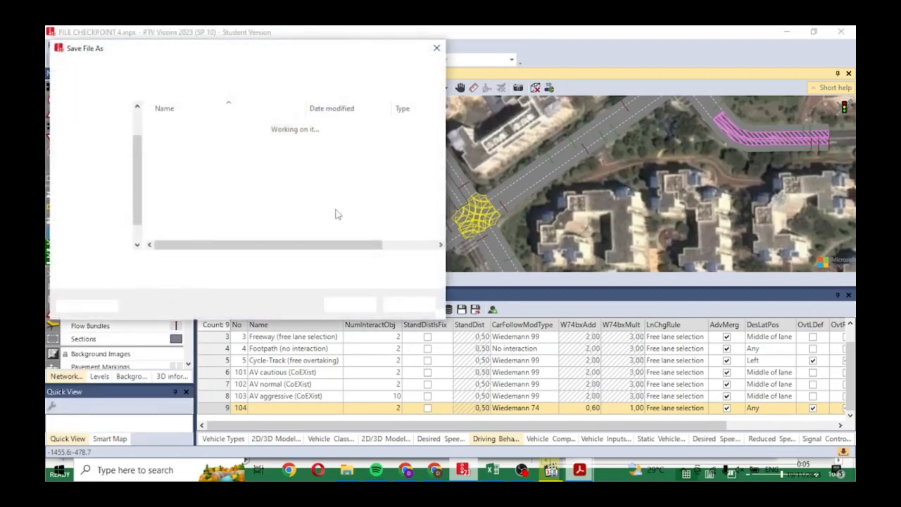
{"action": "left_click", "coordinate": [155, 69]}
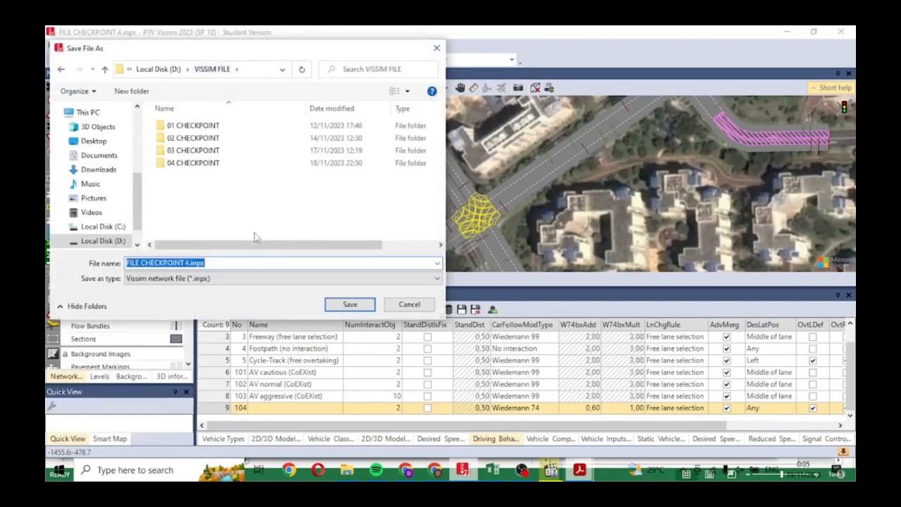
{"action": "right_click", "coordinate": [266, 207]}
{"action": "mouse_move", "coordinate": [331, 345]}
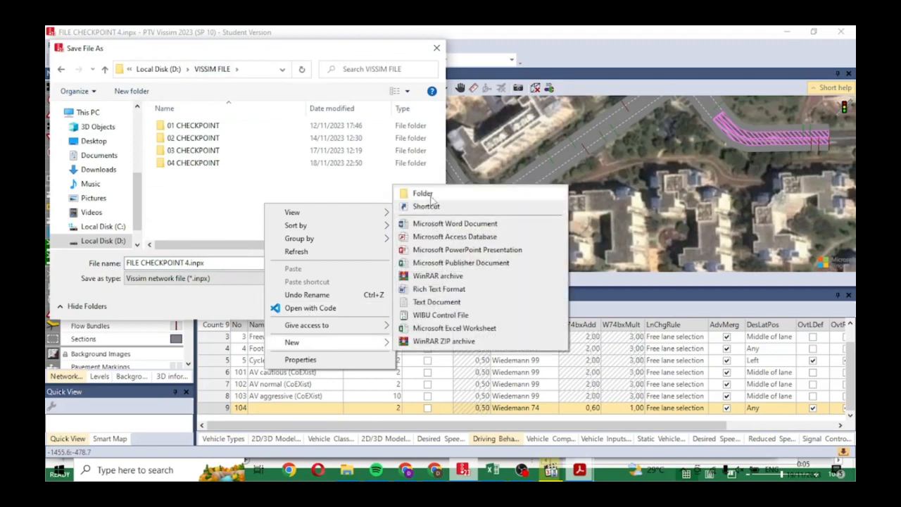
{"action": "left_click", "coordinate": [423, 194]}
{"action": "type", "text": "05"}
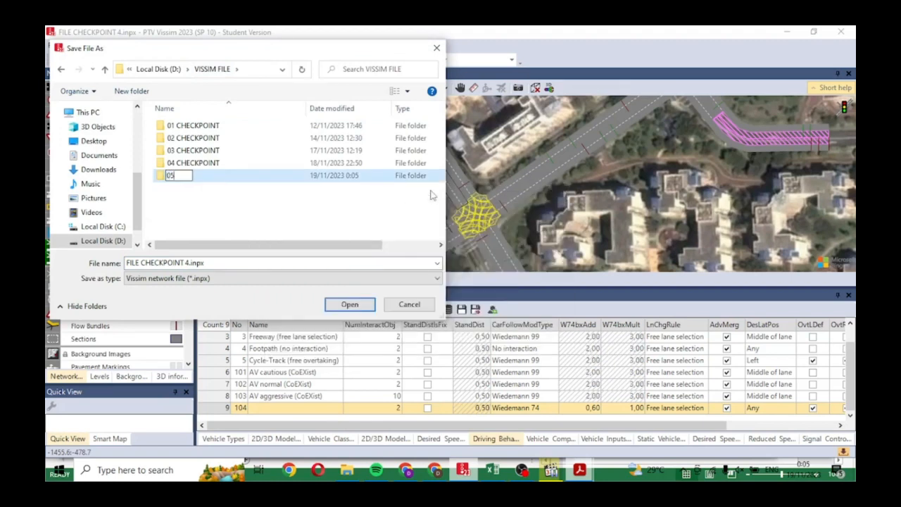
{"action": "type", "text": " CHECKPOINT"}
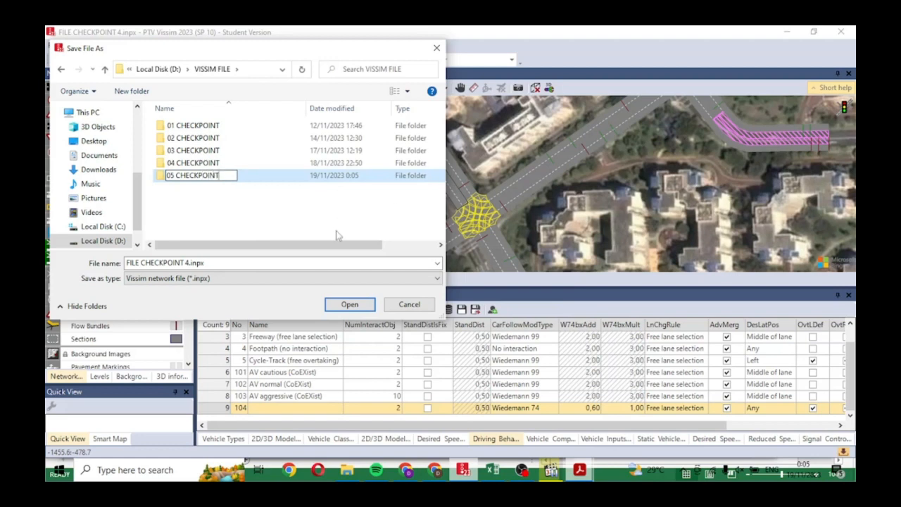
{"action": "double_click", "coordinate": [306, 181]}
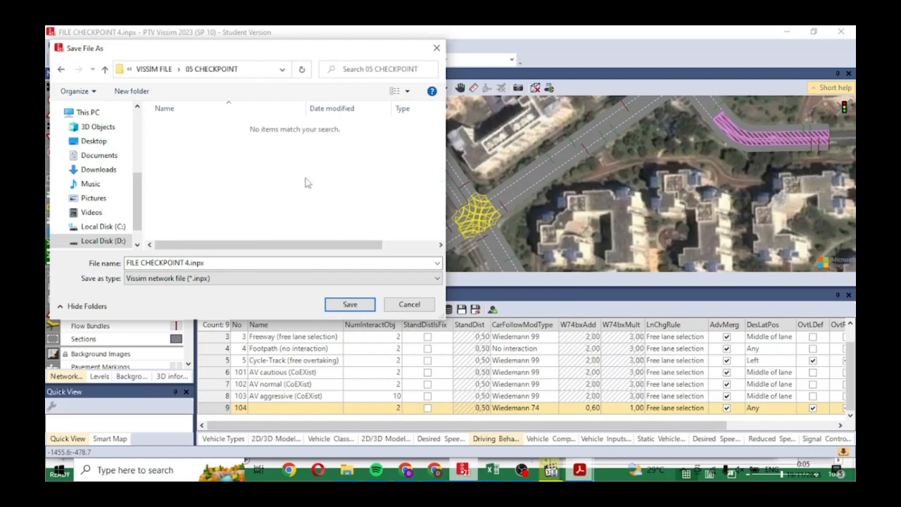
- Save the network in the 05 CHECKPOINT folder as FILE CHECKPOINT 5.inpx and acknowledge the notice about additional files
{"action": "left_click", "coordinate": [193, 263]}
{"action": "left_click", "coordinate": [190, 262]}
{"action": "type", "text": "5"}
{"action": "key", "text": "Return"}
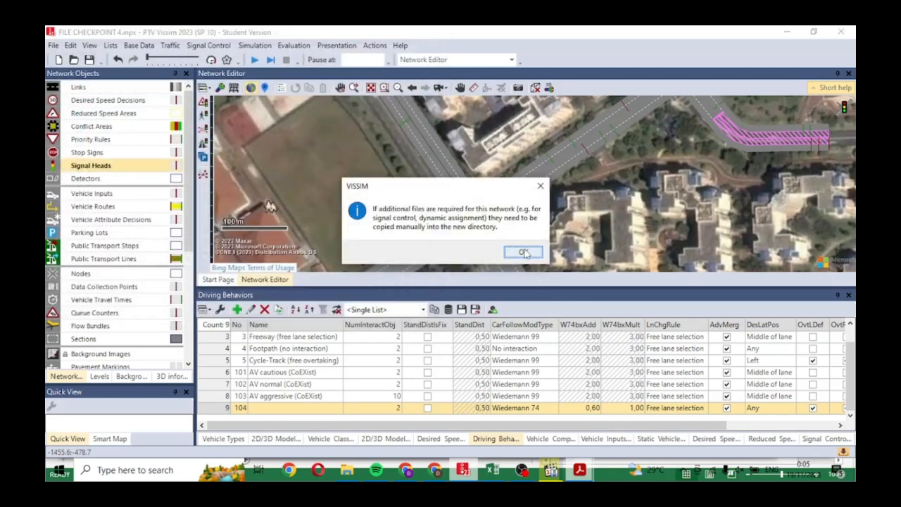
{"action": "left_click", "coordinate": [522, 251]}
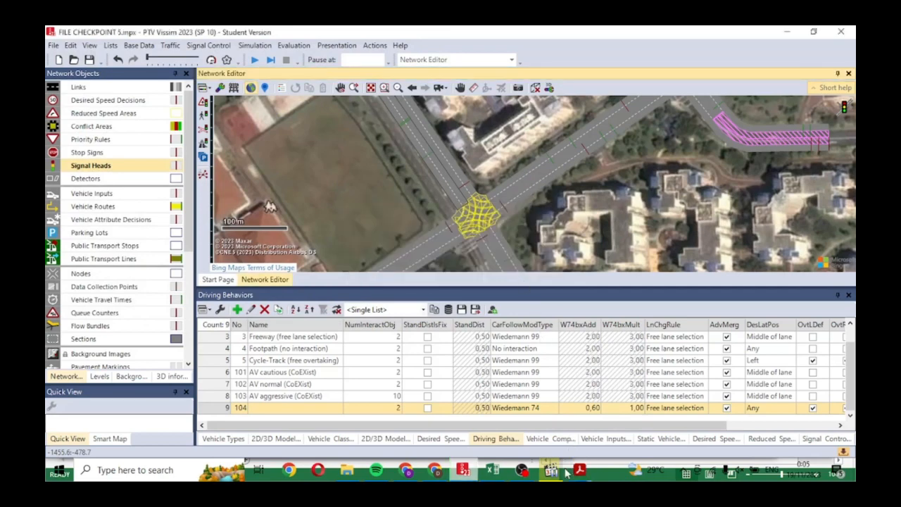
{"action": "mouse_move", "coordinate": [521, 469]}
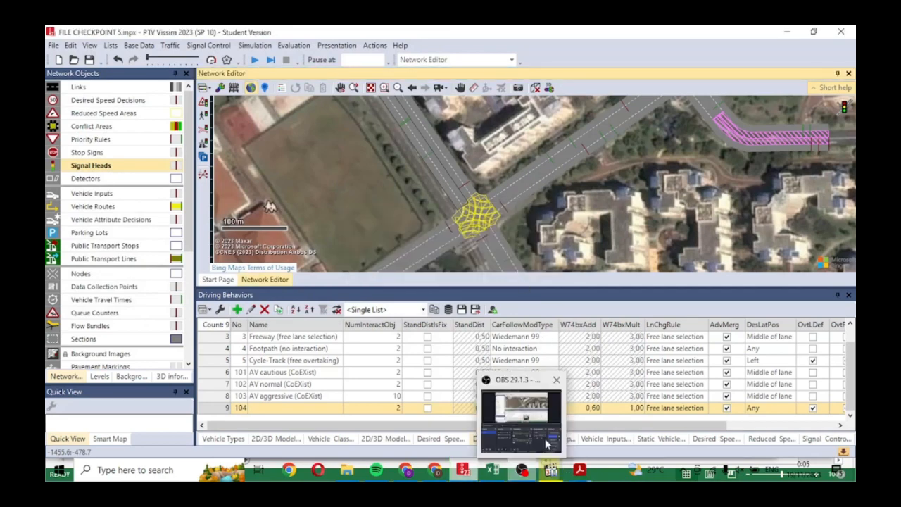
{"action": "left_click", "coordinate": [546, 443]}
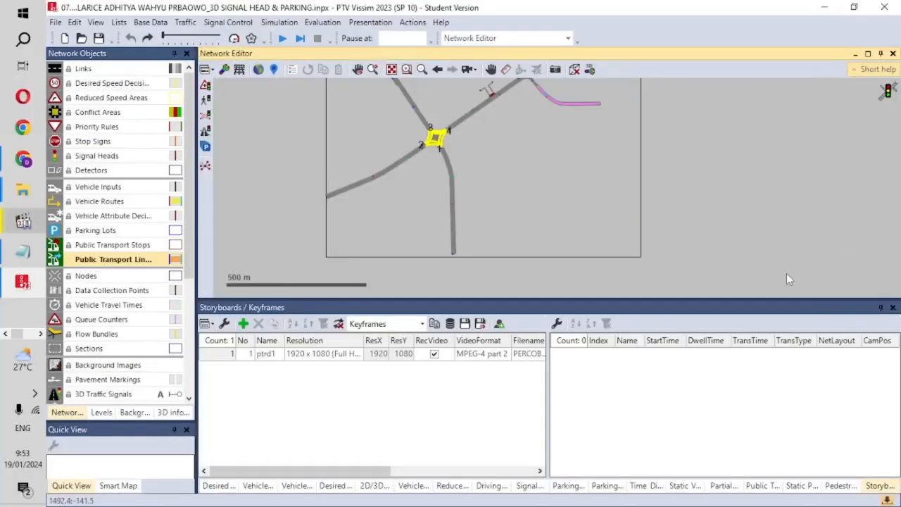
{"action": "scroll", "coordinate": [422, 199], "scroll_direction": "up", "scroll_amount": 3}
{"action": "left_click_drag", "start_coordinate": [428, 184], "coordinate": [429, 157]}
{"action": "scroll", "coordinate": [459, 225], "scroll_direction": "up", "scroll_amount": 2}
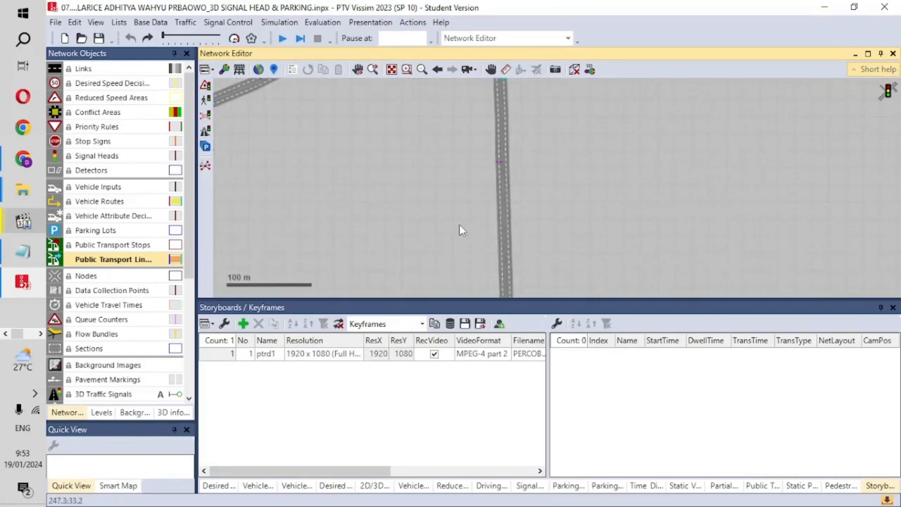
- Add a public transport line starting on link 1, the southern approach, through the intersection to the far end of northwestern link 11
{"action": "right_click", "coordinate": [521, 197]}
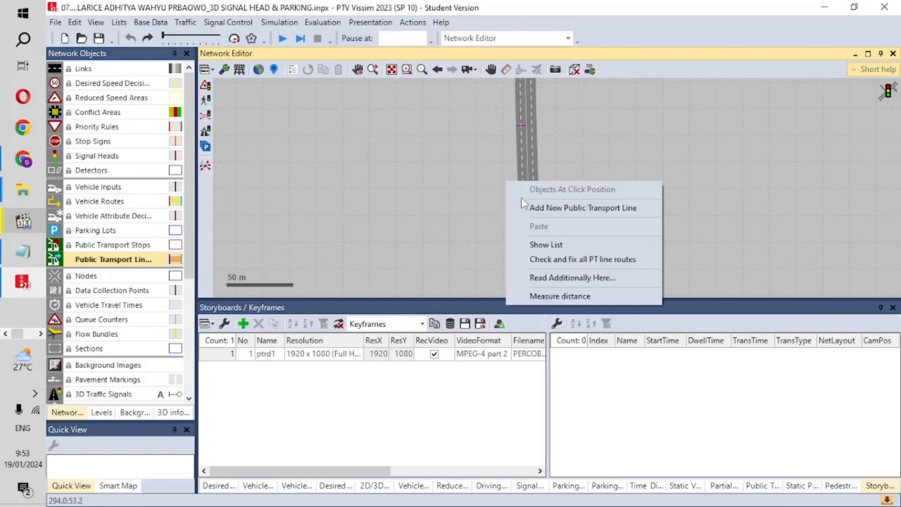
{"action": "left_click", "coordinate": [542, 208]}
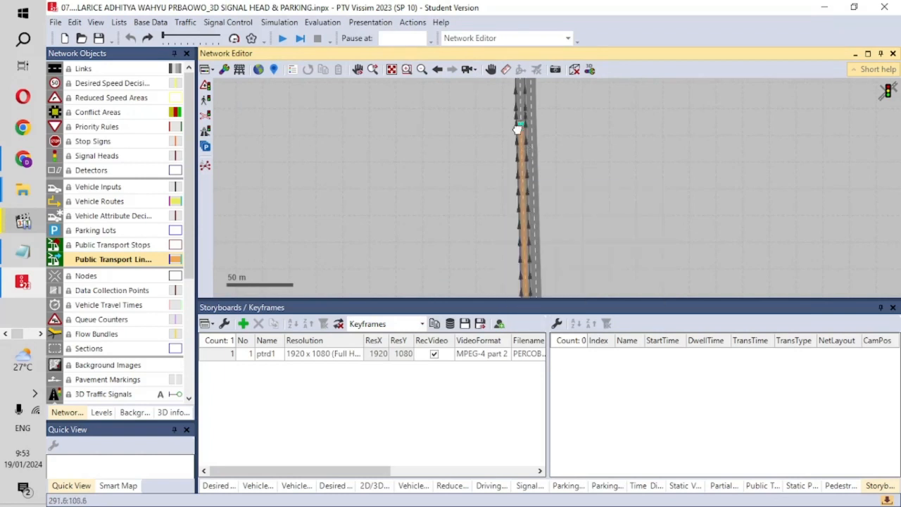
{"action": "scroll", "coordinate": [518, 155], "scroll_direction": "down", "scroll_amount": 2}
{"action": "left_click_drag", "start_coordinate": [514, 137], "coordinate": [493, 272]}
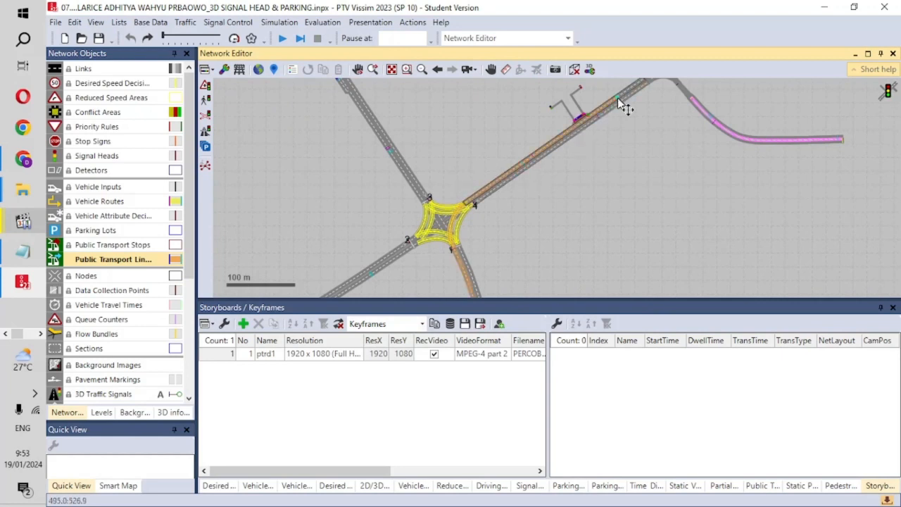
{"action": "left_click_drag", "start_coordinate": [608, 111], "coordinate": [514, 290]}
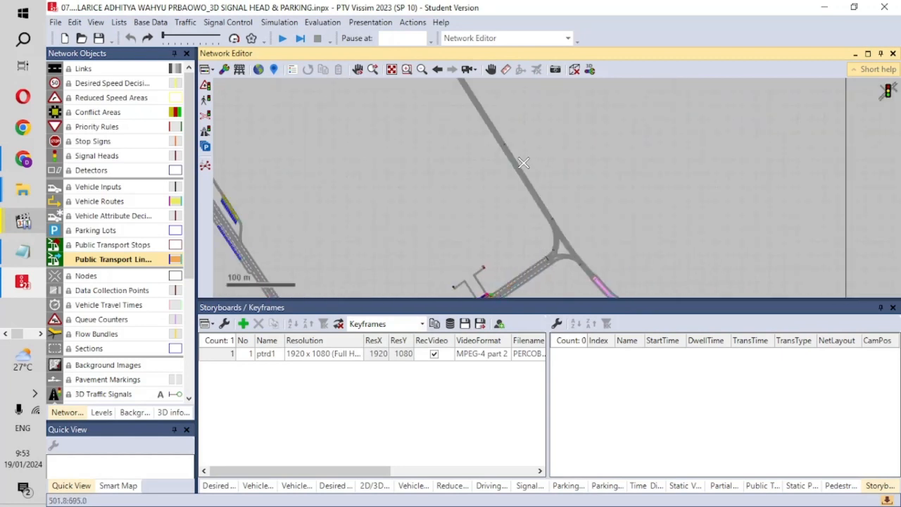
{"action": "scroll", "coordinate": [475, 132], "scroll_direction": "up", "scroll_amount": 1}
{"action": "left_click_drag", "start_coordinate": [484, 173], "coordinate": [479, 73]}
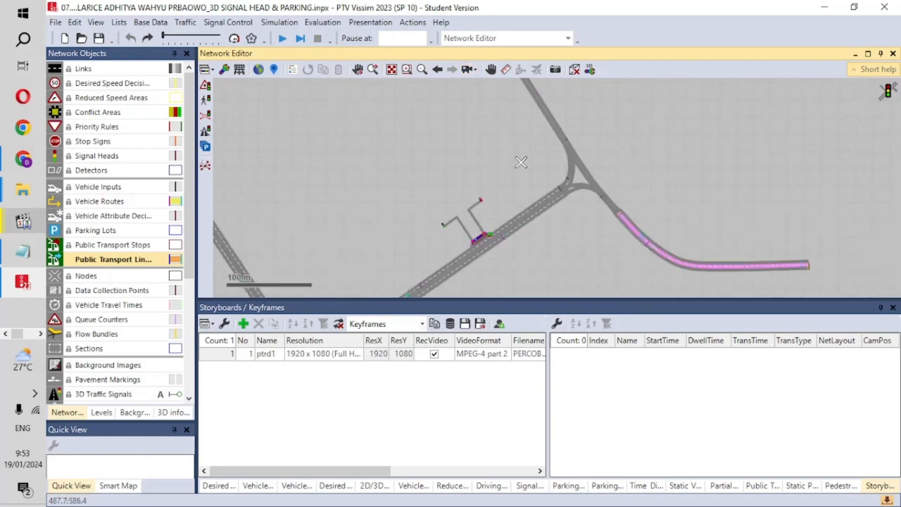
{"action": "scroll", "coordinate": [520, 161], "scroll_direction": "down", "scroll_amount": 1}
{"action": "left_click_drag", "start_coordinate": [518, 133], "coordinate": [529, 247]}
{"action": "scroll", "coordinate": [478, 164], "scroll_direction": "up", "scroll_amount": 3}
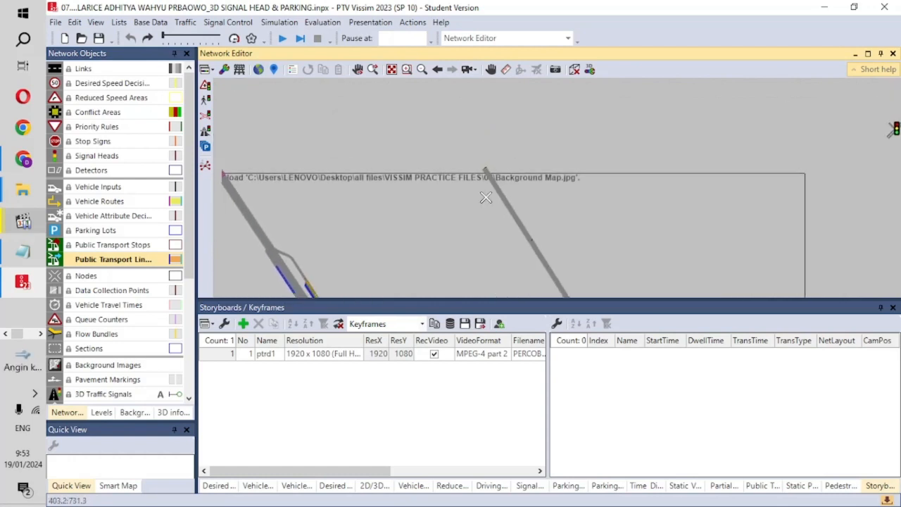
{"action": "scroll", "coordinate": [521, 210], "scroll_direction": "up", "scroll_amount": 1}
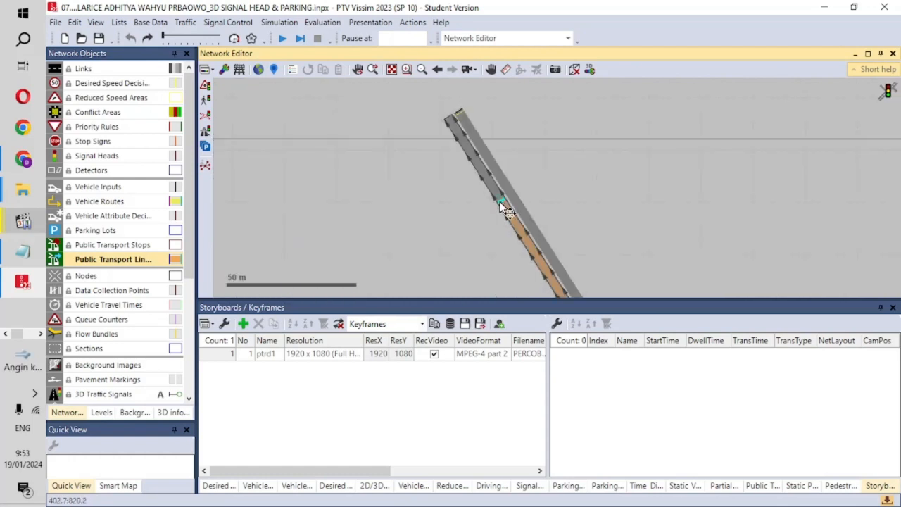
{"action": "left_click", "coordinate": [458, 134]}
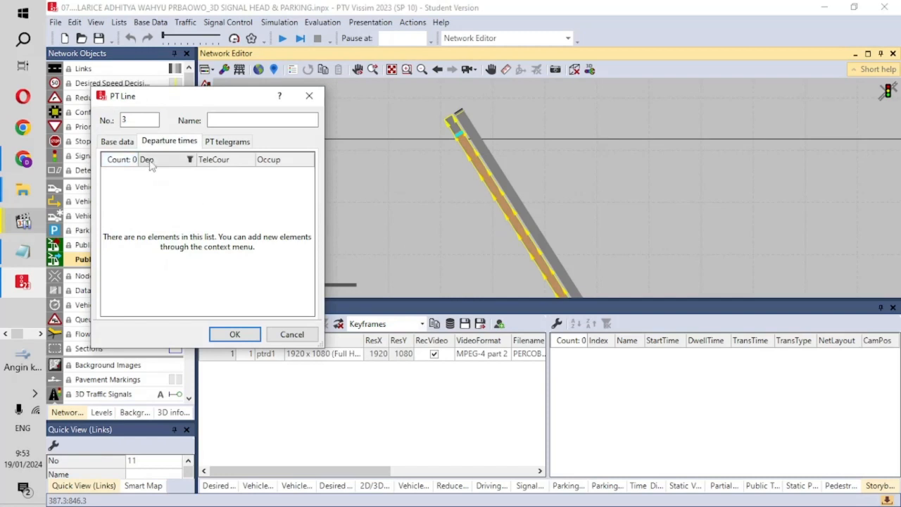
- Set the public transport line's vehicle type to 660: Bus Gandeng and its desired speed distribution to 1050: HGV
{"action": "left_click_drag", "start_coordinate": [169, 105], "coordinate": [366, 105]}
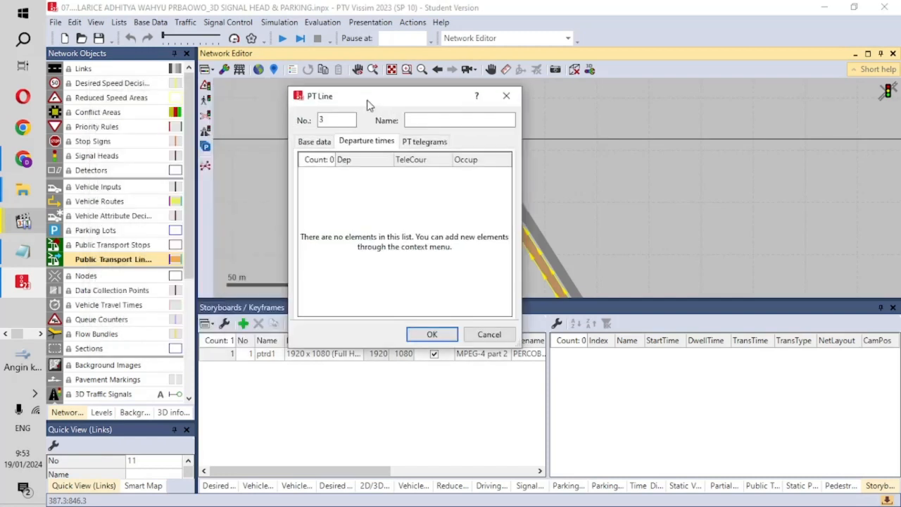
{"action": "left_click", "coordinate": [314, 141]}
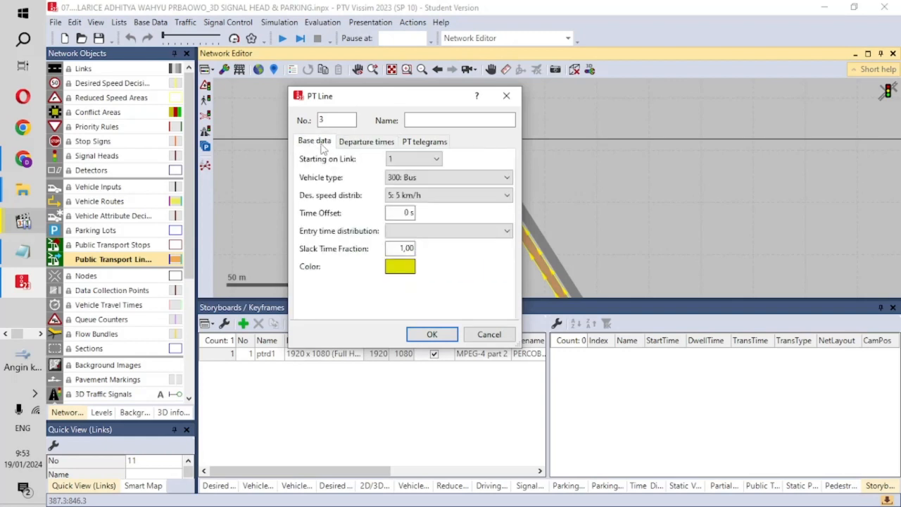
{"action": "left_click", "coordinate": [419, 179]}
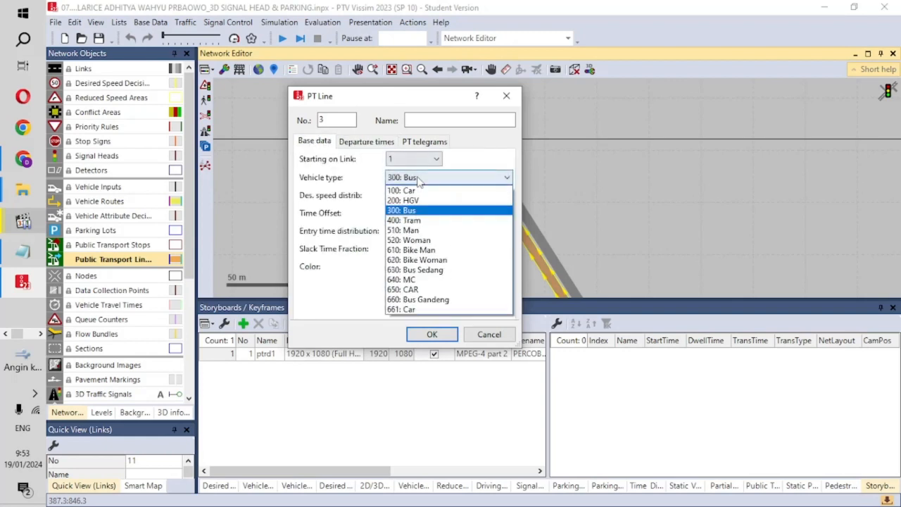
{"action": "left_click", "coordinate": [423, 299]}
{"action": "left_click", "coordinate": [432, 197]}
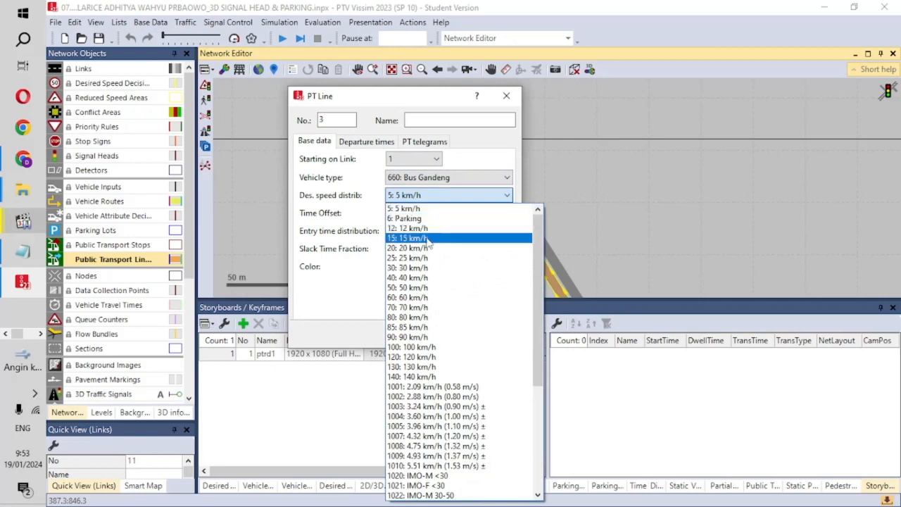
{"action": "scroll", "coordinate": [492, 281], "scroll_direction": "down", "scroll_amount": 5}
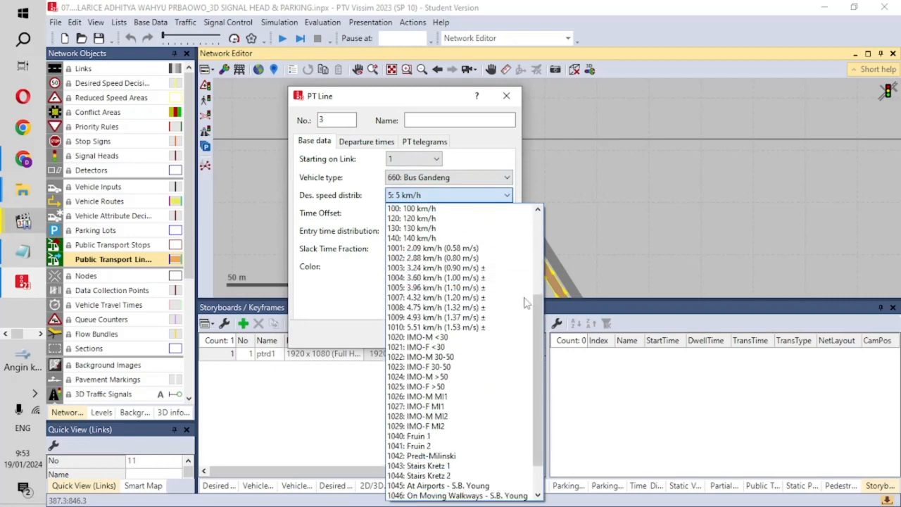
{"action": "scroll", "coordinate": [443, 380], "scroll_direction": "down", "scroll_amount": 2}
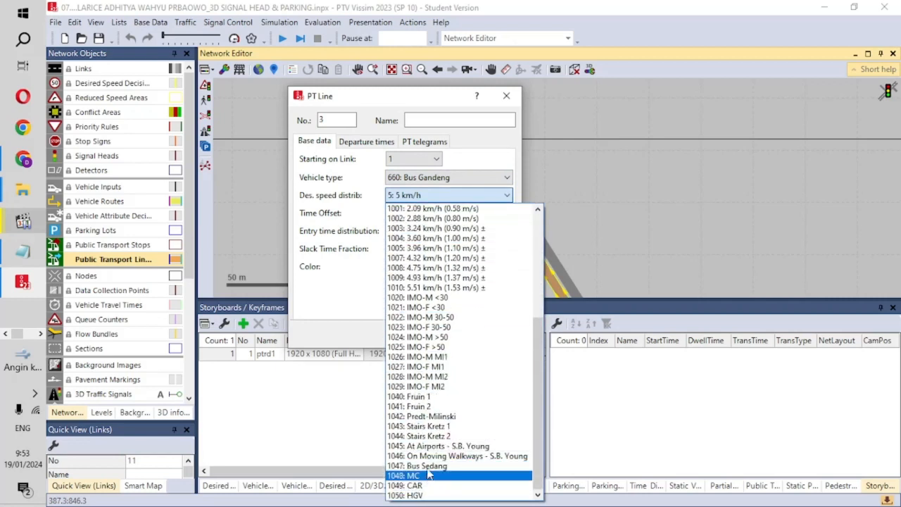
{"action": "left_click", "coordinate": [455, 496]}
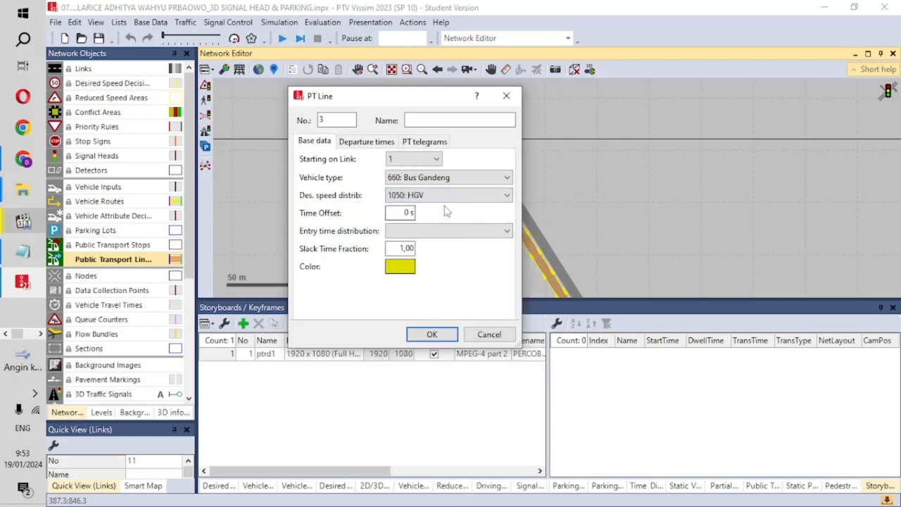
{"action": "left_click", "coordinate": [424, 232]}
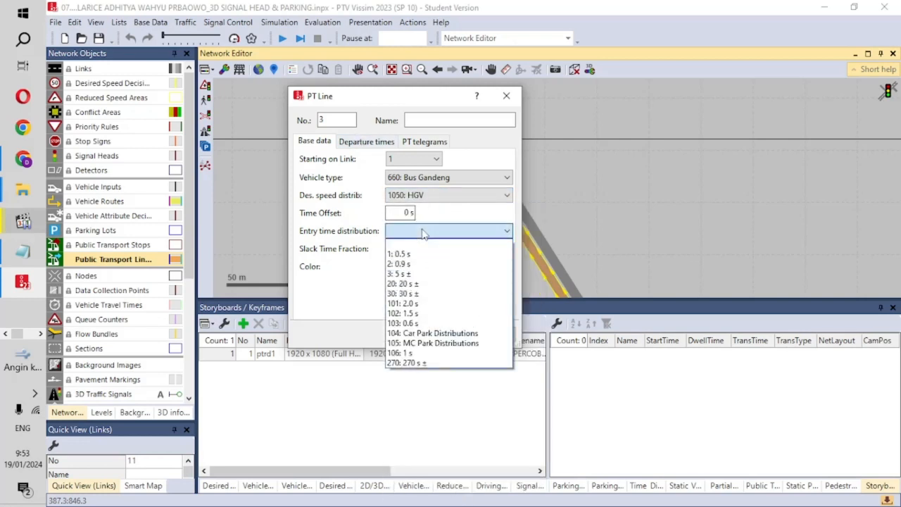
{"action": "left_click", "coordinate": [424, 233]}
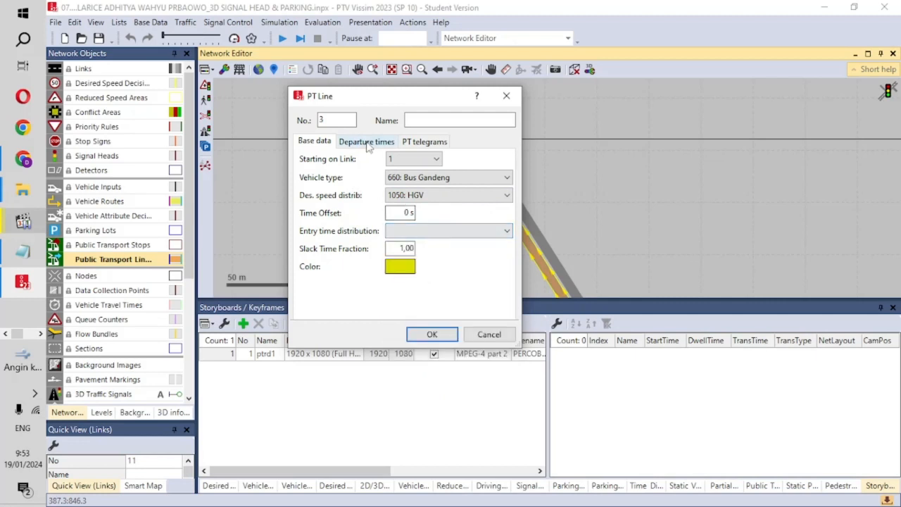
- Generate the line's departure times from 50 s to 100 s at a 20 s rate with 60 P/Veh occupancy, and accept the line
{"action": "left_click", "coordinate": [366, 142]}
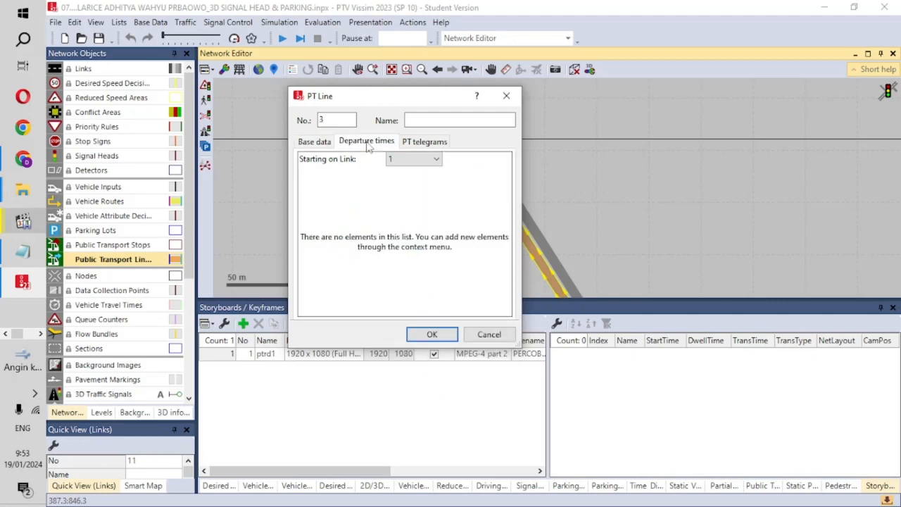
{"action": "right_click", "coordinate": [357, 199]}
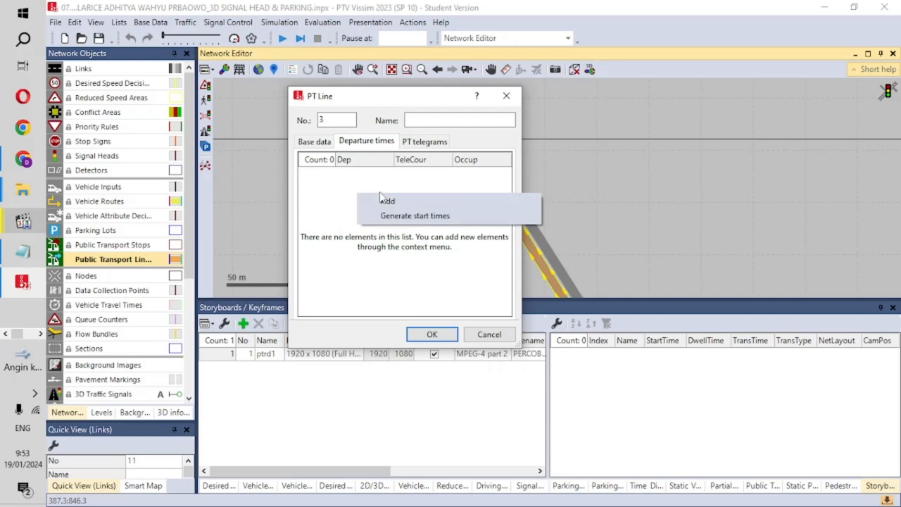
{"action": "left_click", "coordinate": [394, 214]}
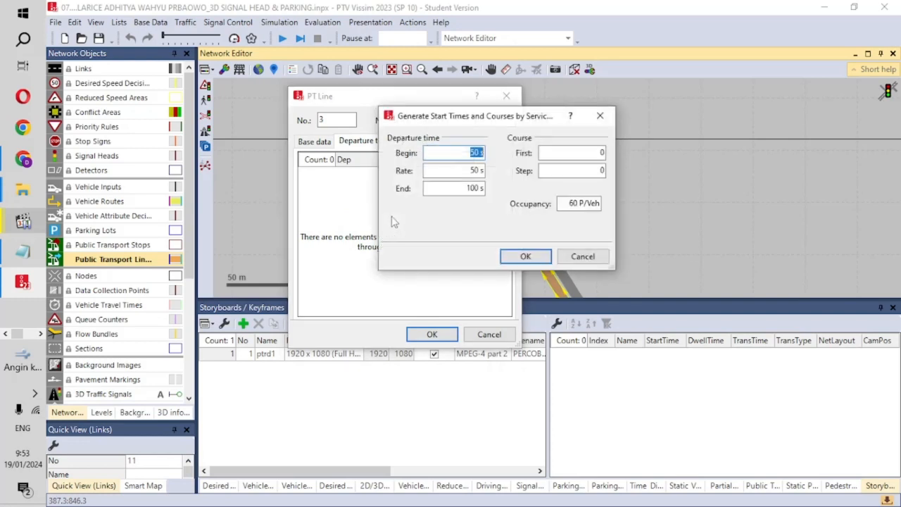
{"action": "left_click", "coordinate": [473, 153]}
{"action": "left_click", "coordinate": [565, 200]}
{"action": "left_click_drag", "start_coordinate": [565, 200], "coordinate": [585, 206]}
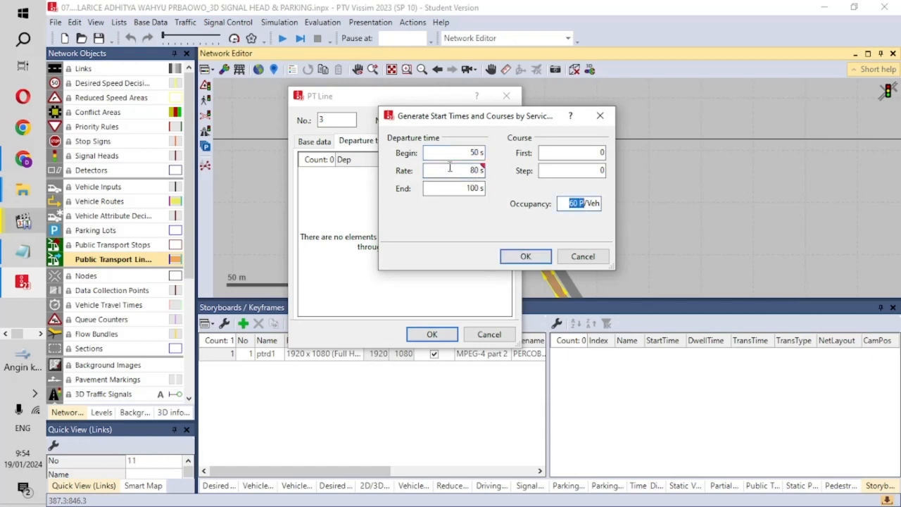
{"action": "left_click_drag", "start_coordinate": [456, 168], "coordinate": [482, 167]}
{"action": "mouse_move", "coordinate": [484, 170]}
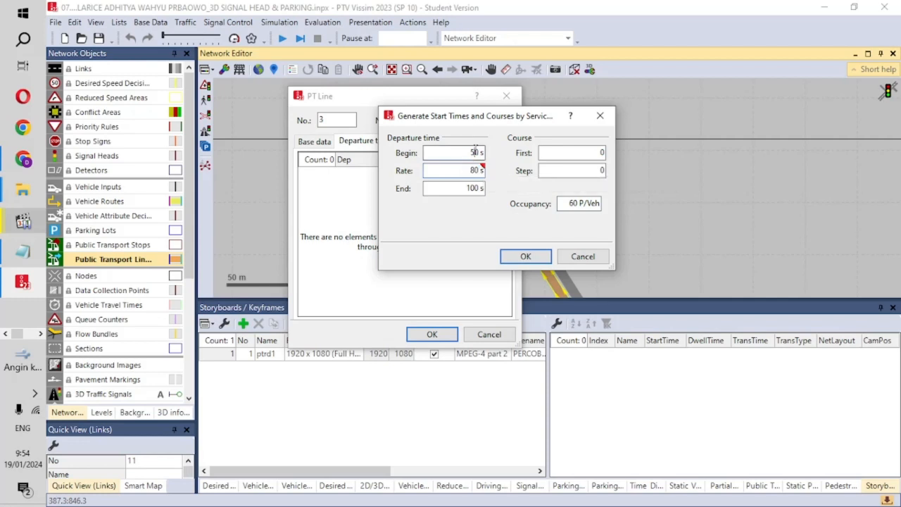
{"action": "left_click", "coordinate": [476, 189]}
{"action": "left_click_drag", "start_coordinate": [565, 203], "coordinate": [605, 207]}
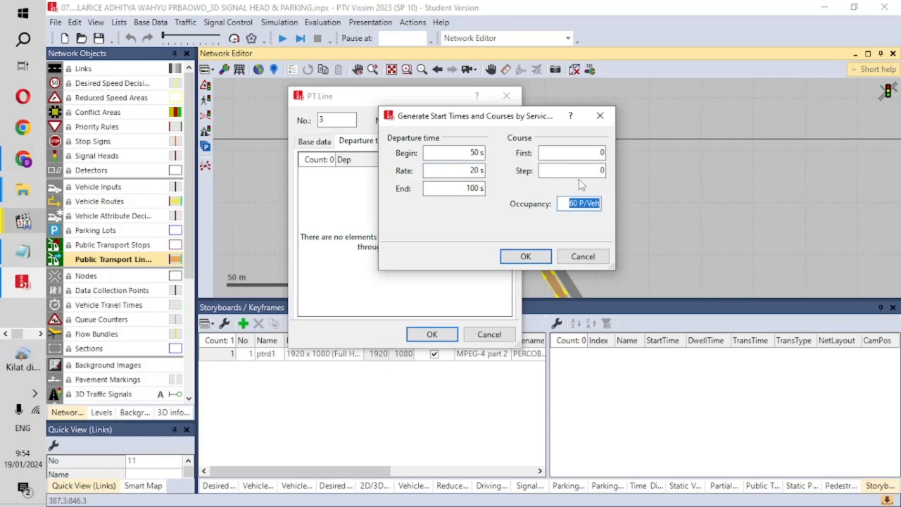
{"action": "left_click", "coordinate": [575, 205]}
{"action": "left_click", "coordinate": [525, 253]}
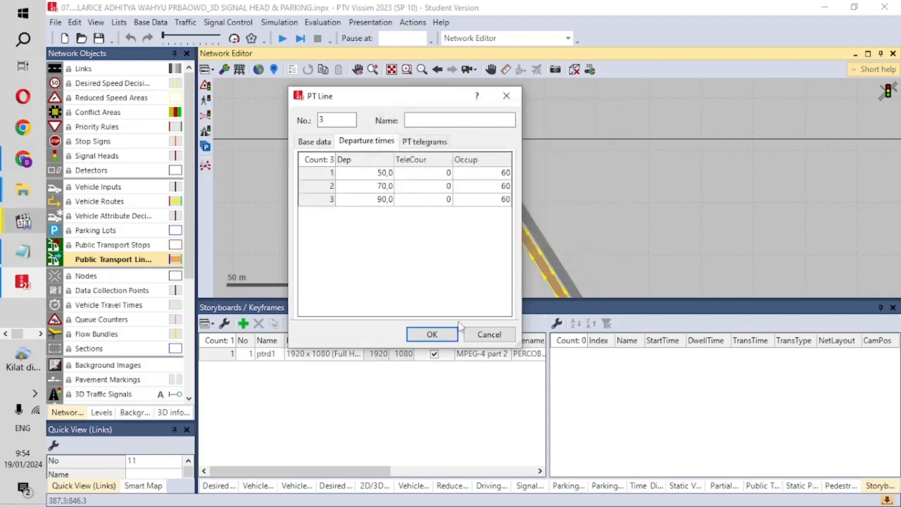
{"action": "left_click", "coordinate": [449, 332]}
{"action": "left_click_drag", "start_coordinate": [434, 276], "coordinate": [452, 136]}
{"action": "scroll", "coordinate": [465, 217], "scroll_direction": "down", "scroll_amount": 3}
{"action": "left_click_drag", "start_coordinate": [483, 270], "coordinate": [465, 145]}
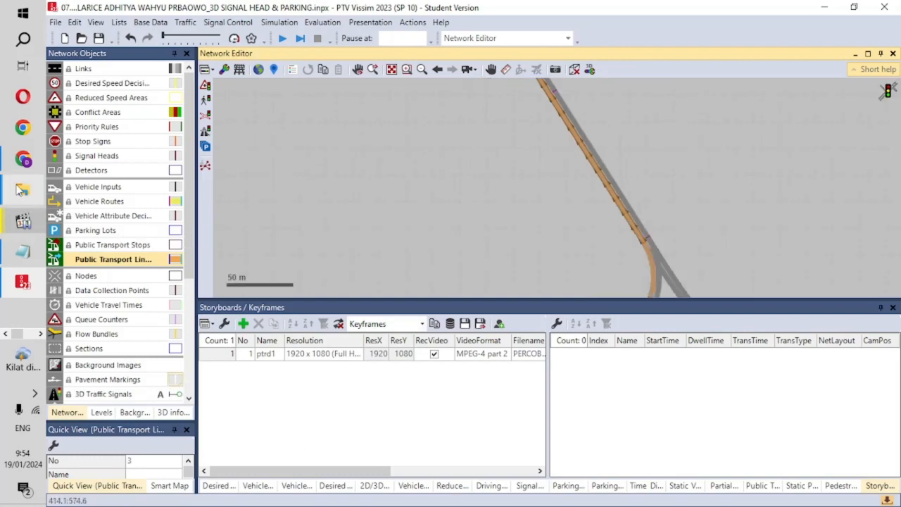
{"action": "left_click", "coordinate": [40, 333]}
{"action": "left_click", "coordinate": [24, 125]}
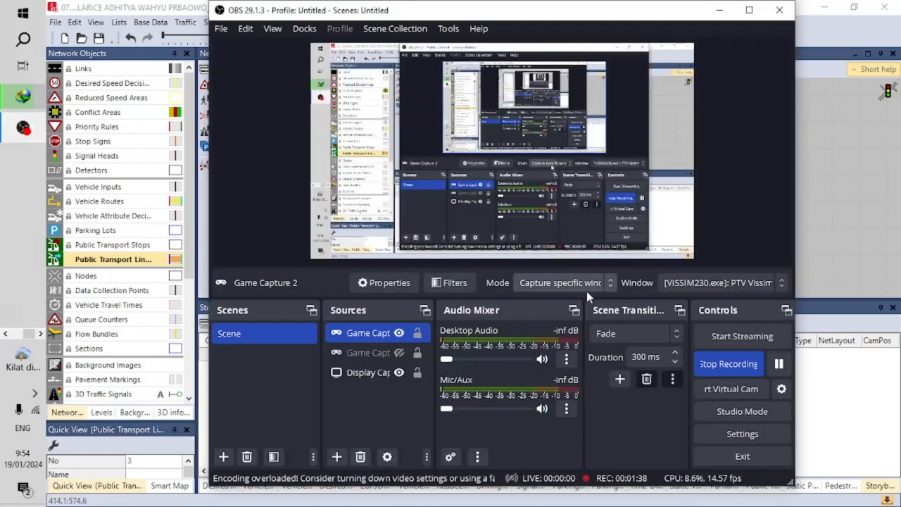
{"action": "left_click", "coordinate": [732, 364]}
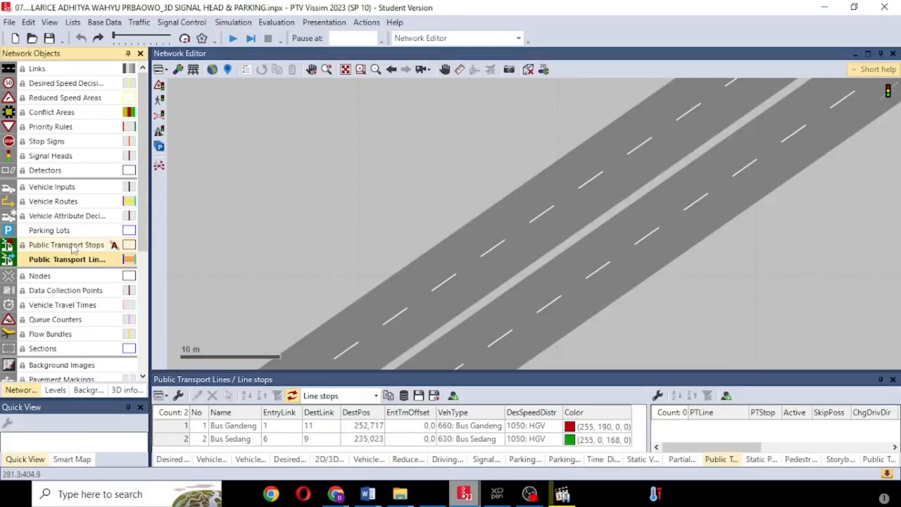
- Place a public transport stop on lane 2 of link 7 and convert it into a lay-by stop
{"action": "left_click", "coordinate": [105, 244]}
{"action": "right_click", "coordinate": [449, 253]}
{"action": "left_click", "coordinate": [463, 262]}
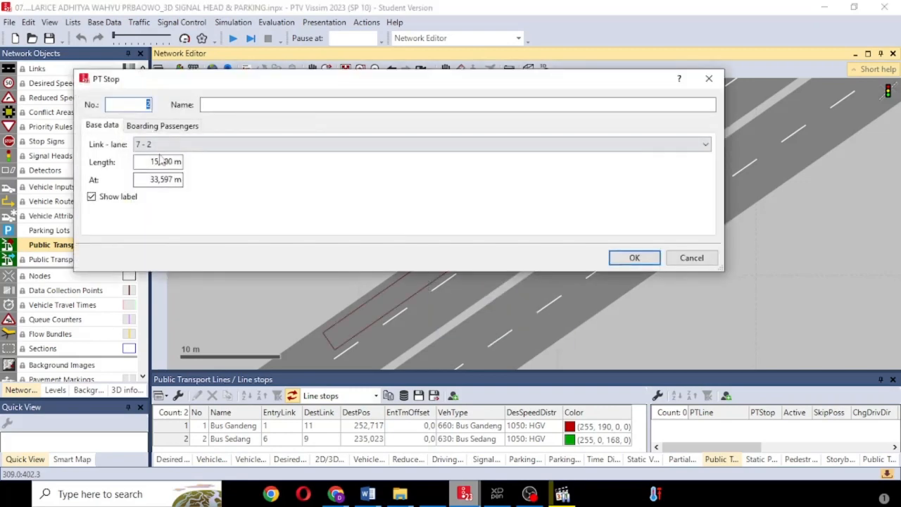
{"action": "left_click", "coordinate": [163, 163]}
{"action": "key", "text": "Return"}
{"action": "right_click", "coordinate": [357, 318]}
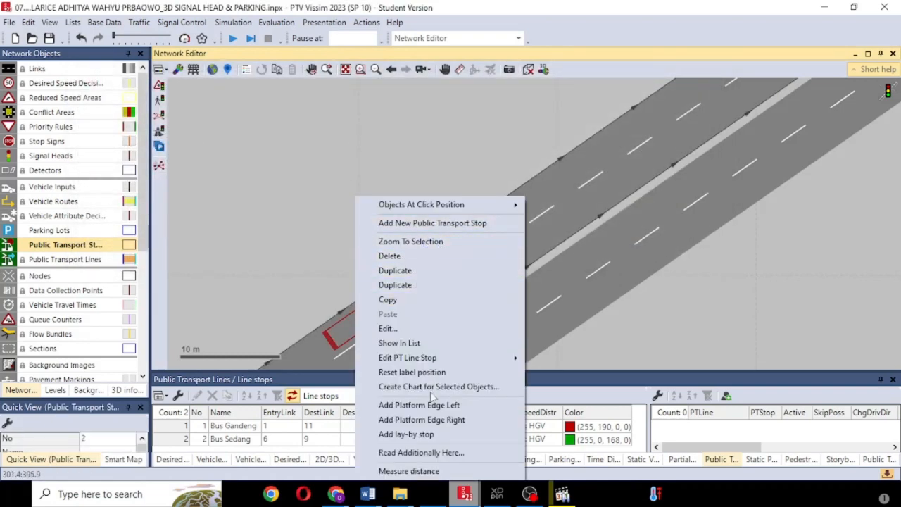
{"action": "left_click", "coordinate": [426, 434]}
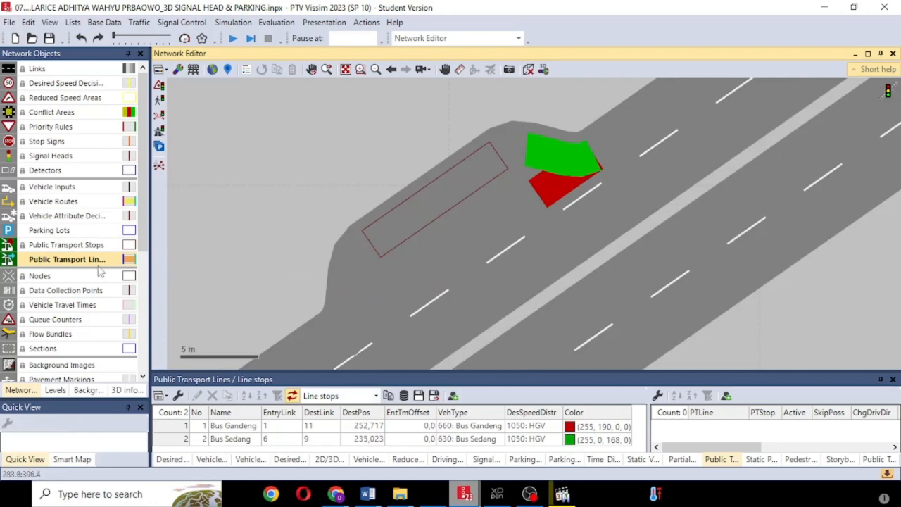
- Show the public transport lines in their list and highlight the Bus Gandeng route beside the lay-by stop
{"action": "left_click", "coordinate": [90, 262]}
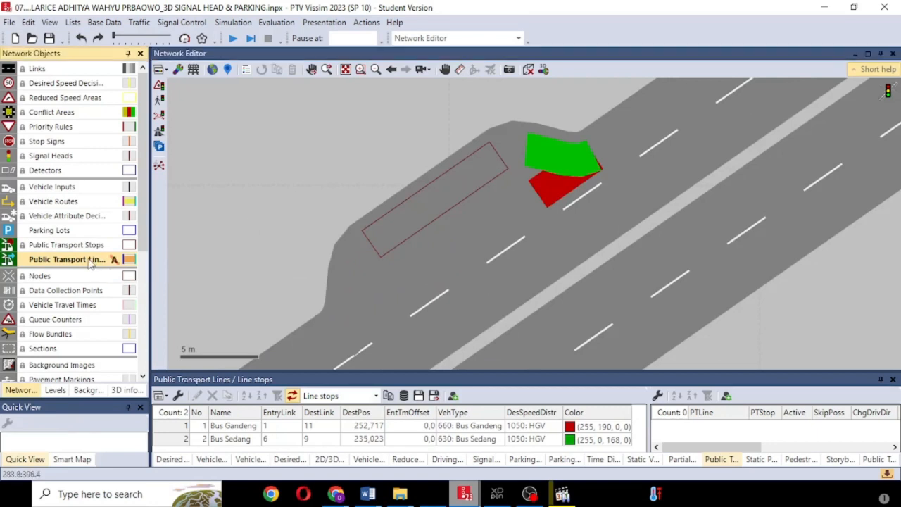
{"action": "right_click", "coordinate": [53, 260]}
{"action": "left_click", "coordinate": [86, 255]}
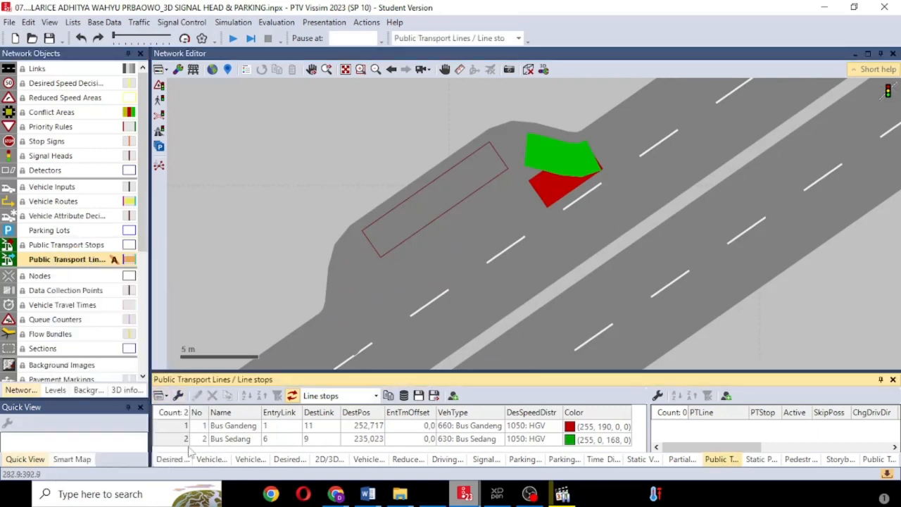
{"action": "left_click", "coordinate": [179, 429]}
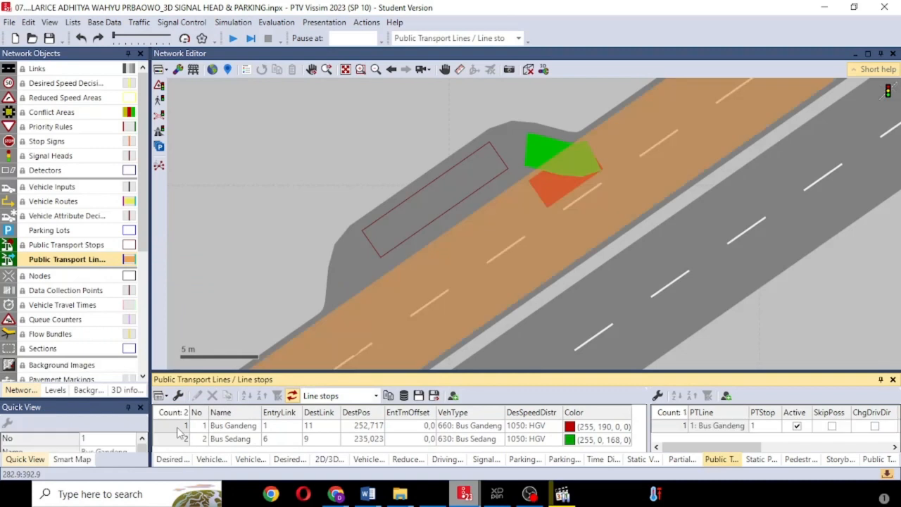
{"action": "left_click", "coordinate": [471, 289]}
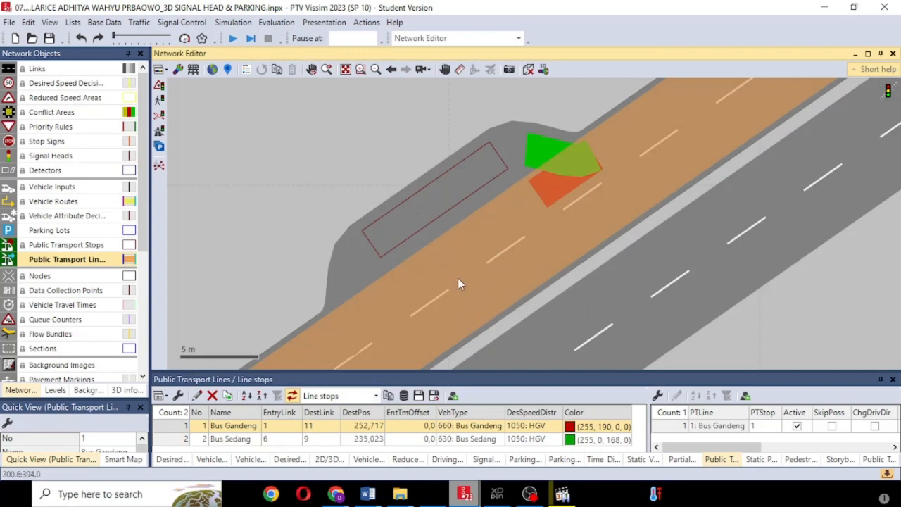
{"action": "left_click", "coordinate": [446, 247]}
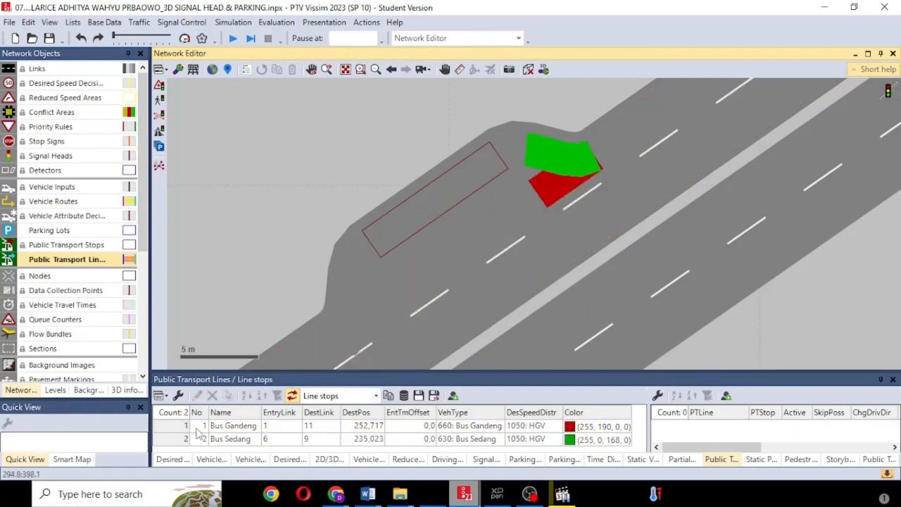
- Compare how the Bus Gandeng and Bus Sedang lines run past the lay-by stop
{"action": "left_click", "coordinate": [197, 427]}
{"action": "left_click", "coordinate": [497, 295]}
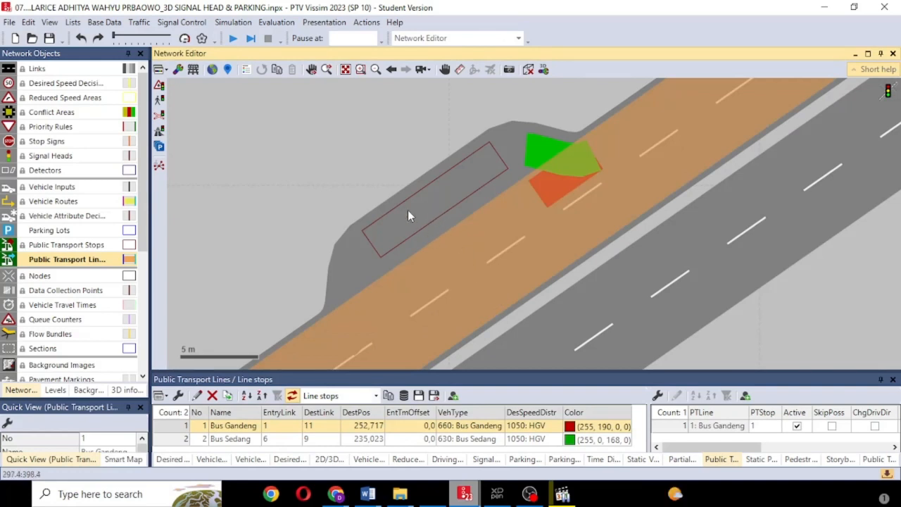
{"action": "scroll", "coordinate": [481, 297], "scroll_direction": "down", "scroll_amount": 2}
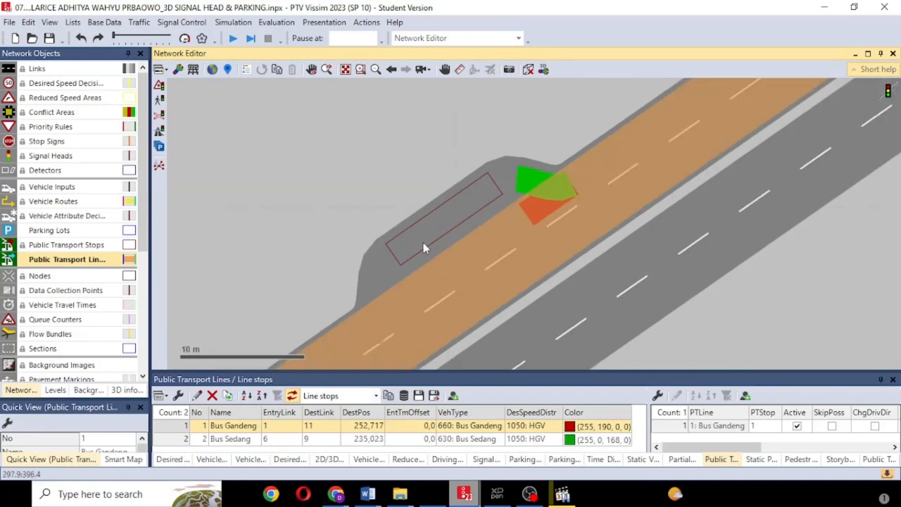
{"action": "left_click", "coordinate": [187, 438]}
{"action": "left_click", "coordinate": [463, 248]}
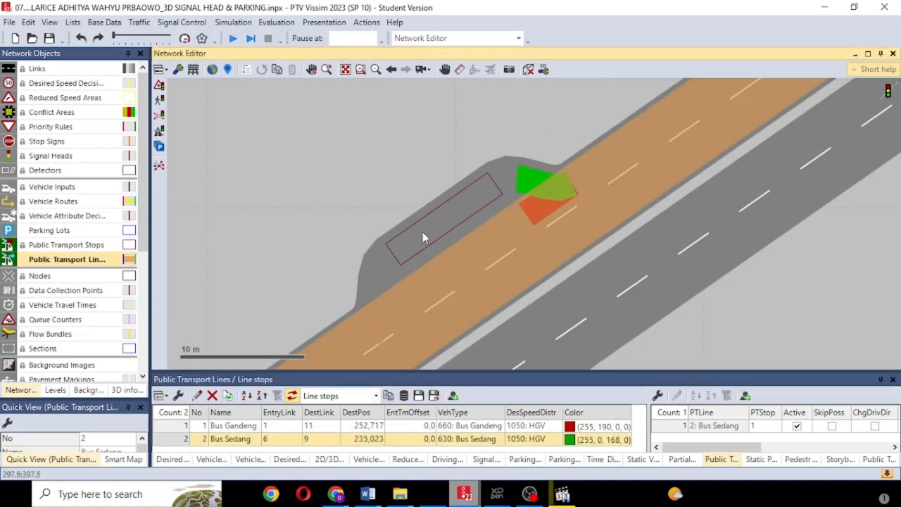
{"action": "left_click", "coordinate": [180, 426]}
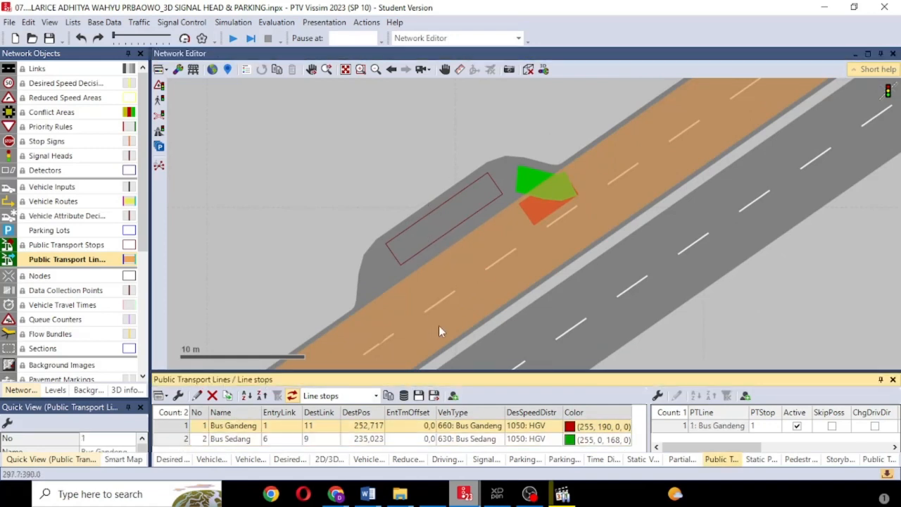
- Try to shift the Bus Gandeng line's route from the main lanes into the lay-by stop
{"action": "left_click", "coordinate": [474, 279]}
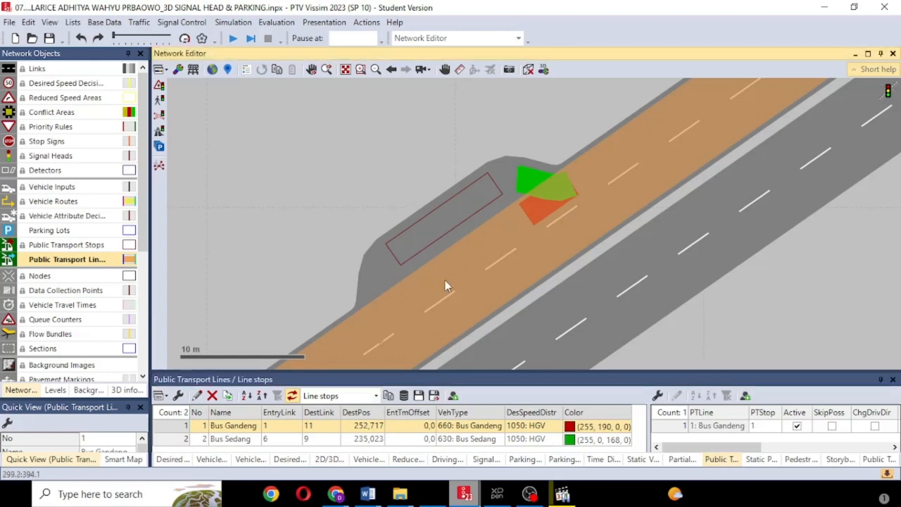
{"action": "left_click", "coordinate": [462, 285]}
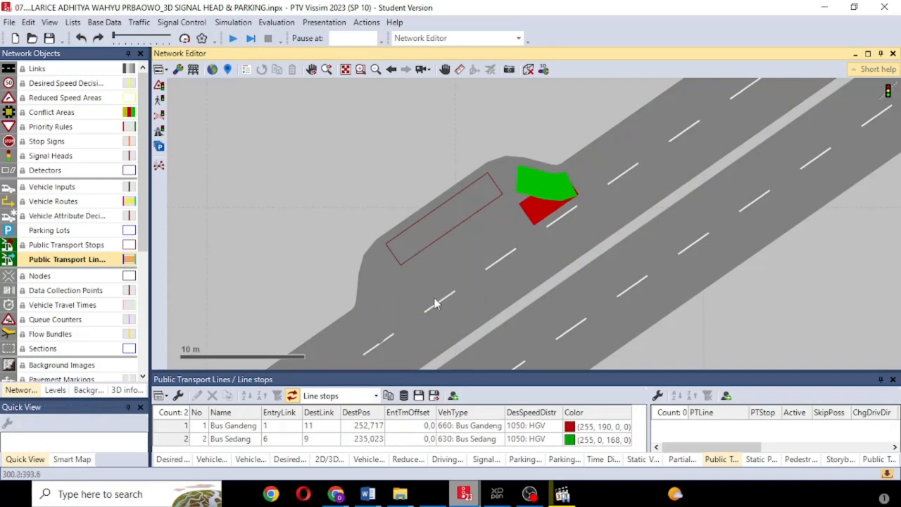
{"action": "left_click", "coordinate": [434, 301]}
{"action": "left_click", "coordinate": [433, 235]}
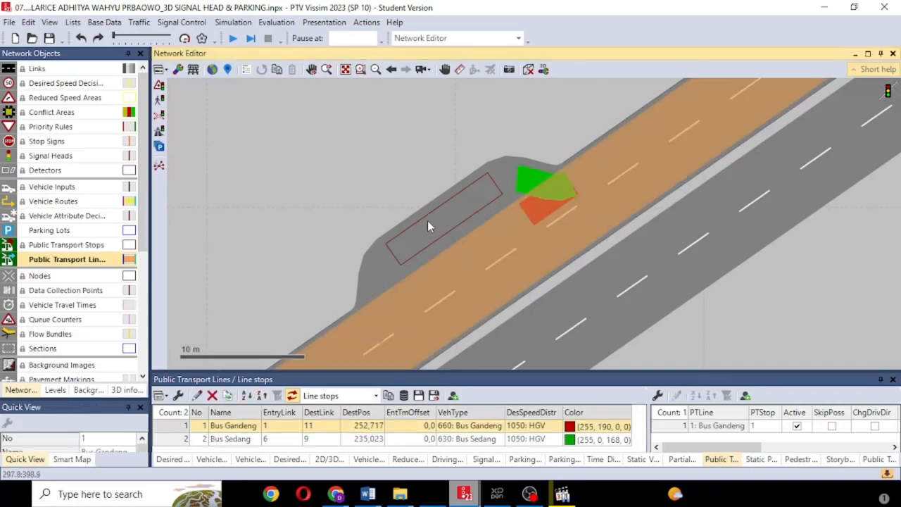
{"action": "left_click", "coordinate": [167, 447]}
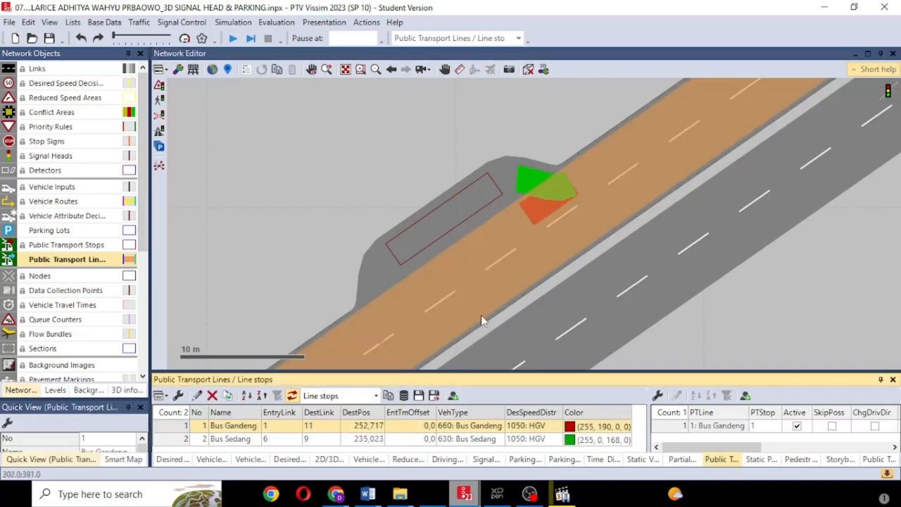
{"action": "left_click", "coordinate": [464, 252]}
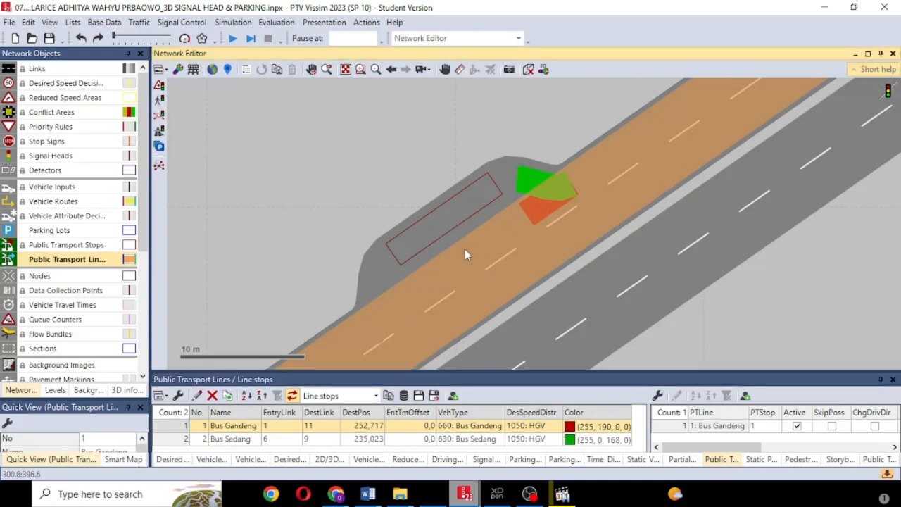
{"action": "left_click_drag", "start_coordinate": [451, 289], "coordinate": [431, 232]}
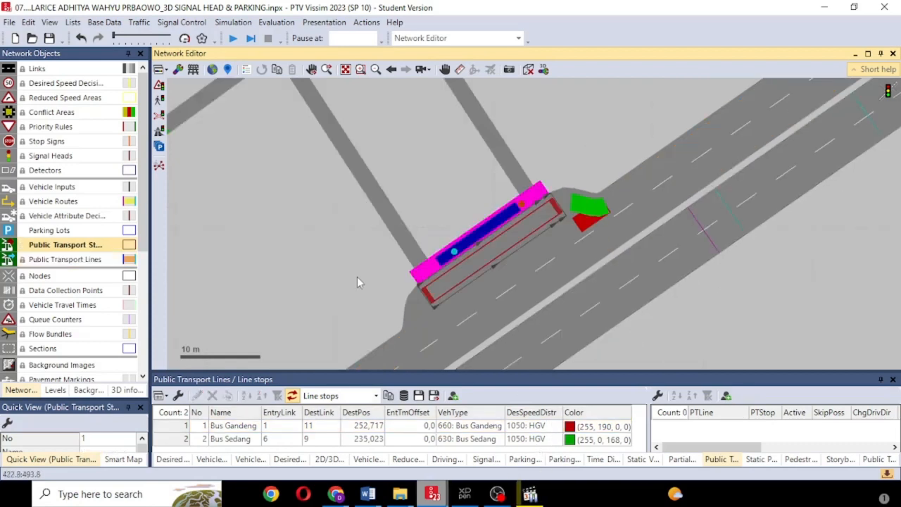
{"action": "left_click_drag", "start_coordinate": [357, 277], "coordinate": [352, 264]}
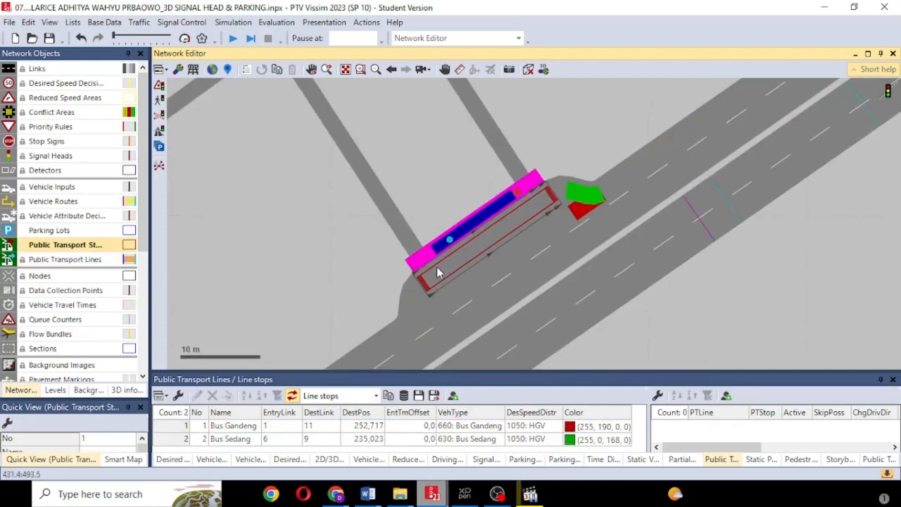
{"action": "left_click", "coordinate": [476, 258]}
{"action": "double_click", "coordinate": [475, 256]}
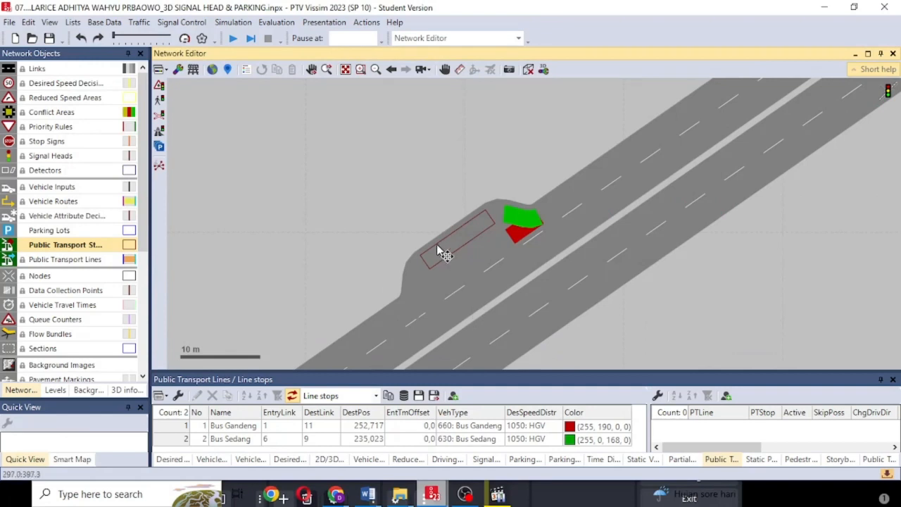
- Add a left platform edge to the lay-by public transport stop
{"action": "left_click", "coordinate": [450, 254]}
{"action": "right_click", "coordinate": [440, 254]}
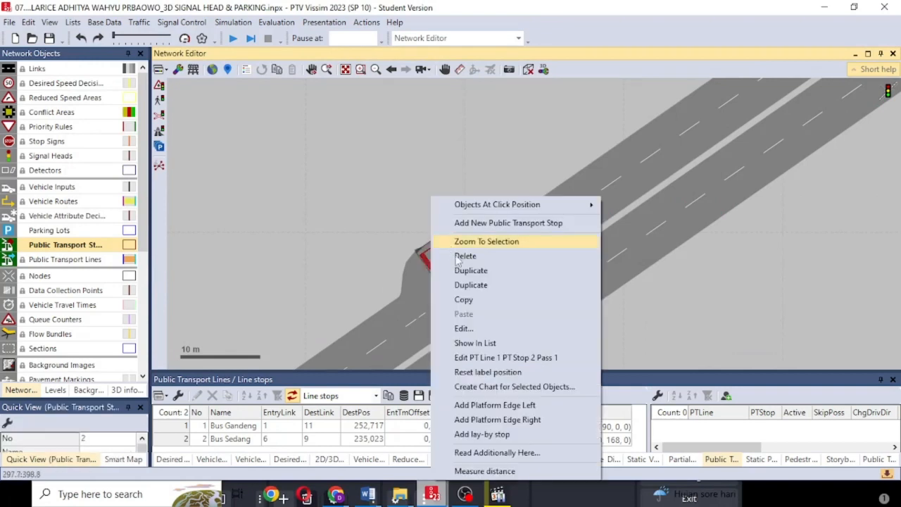
{"action": "left_click", "coordinate": [520, 401]}
{"action": "left_click", "coordinate": [443, 228]}
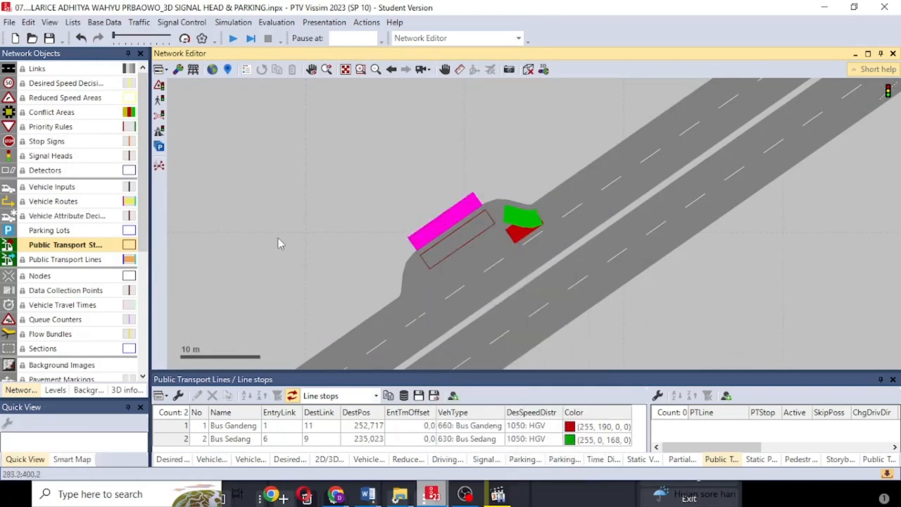
- Open the platform edge area of PT stop 2 for editing and set its display type to 21: Pedestrian area gray
{"action": "scroll", "coordinate": [92, 295], "scroll_direction": "down", "scroll_amount": 3}
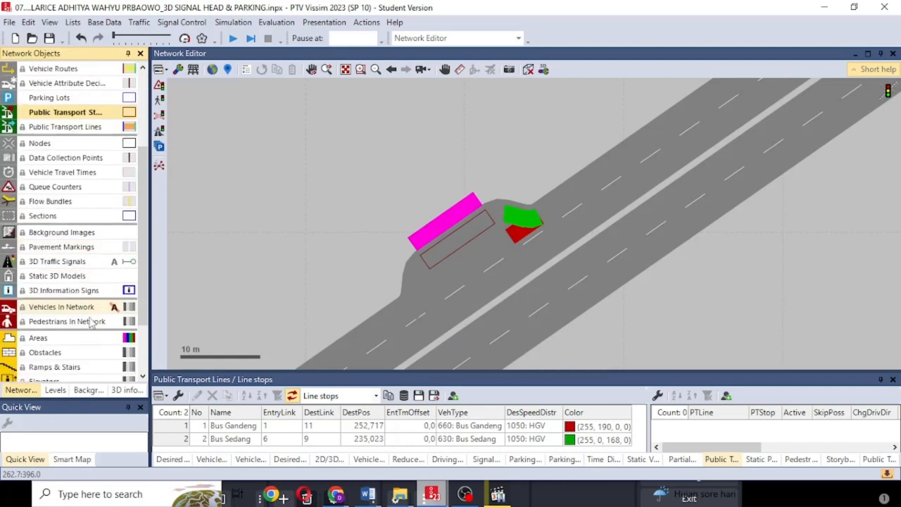
{"action": "left_click", "coordinate": [90, 338]}
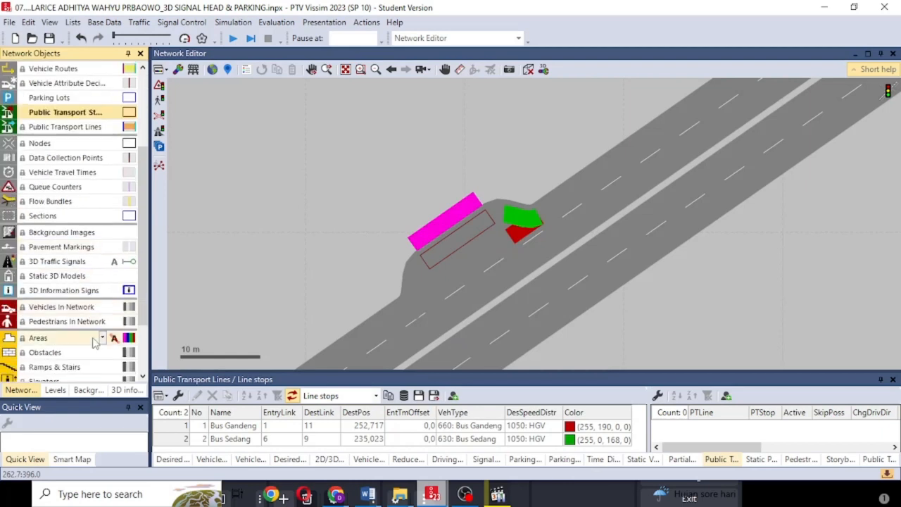
{"action": "left_click", "coordinate": [450, 229]}
{"action": "right_click", "coordinate": [449, 231]}
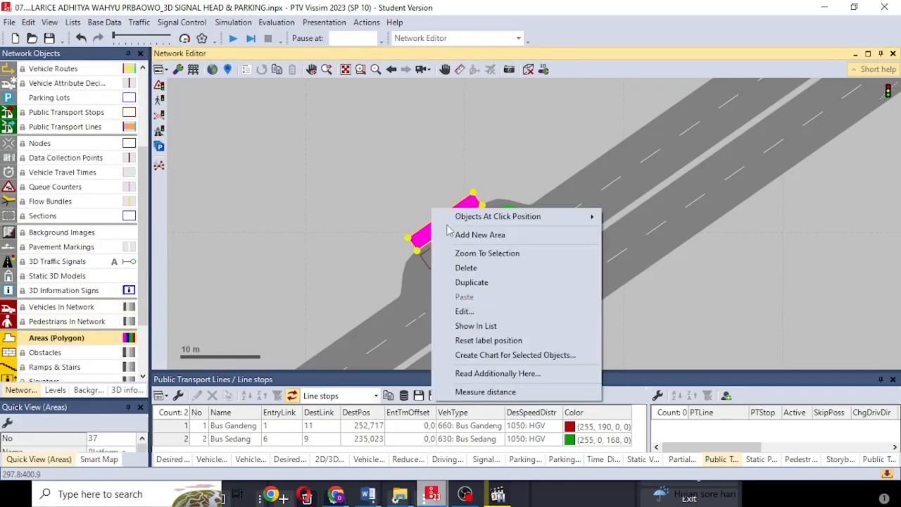
{"action": "left_click", "coordinate": [421, 216]}
{"action": "left_click", "coordinate": [430, 227]}
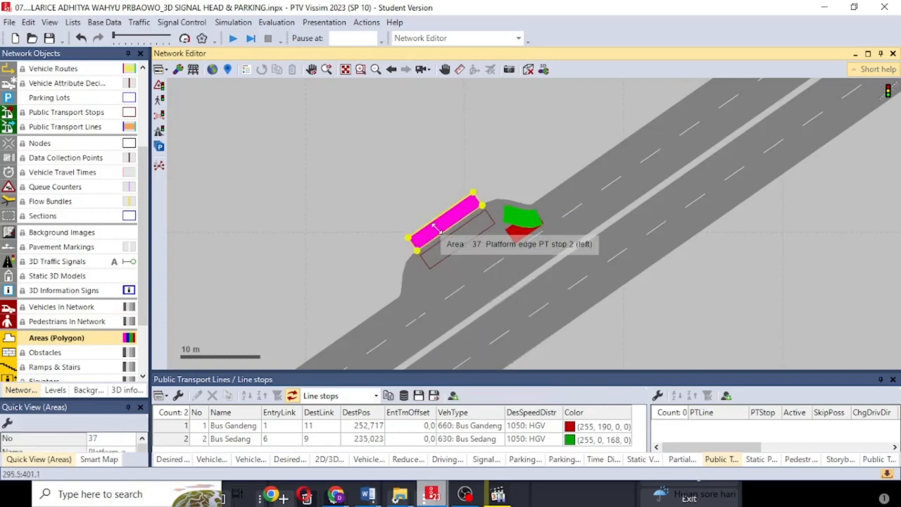
{"action": "double_click", "coordinate": [438, 229]}
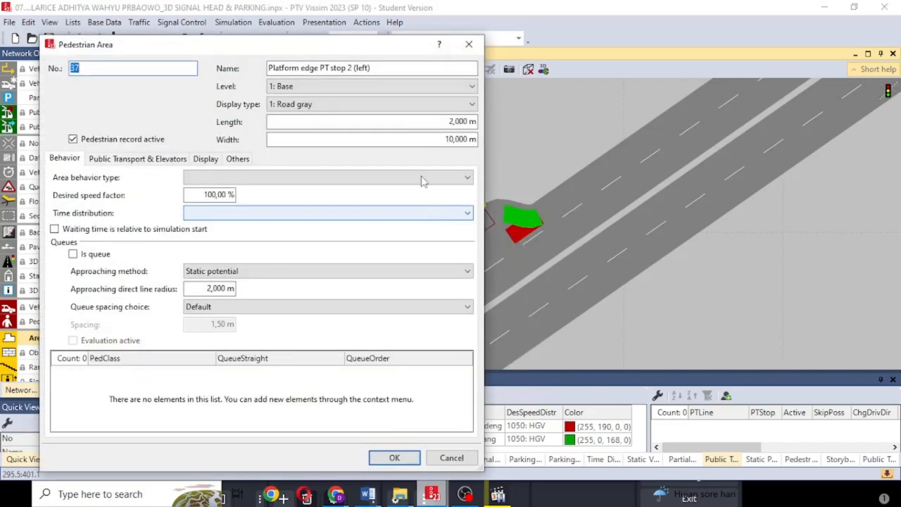
{"action": "left_click", "coordinate": [413, 106]}
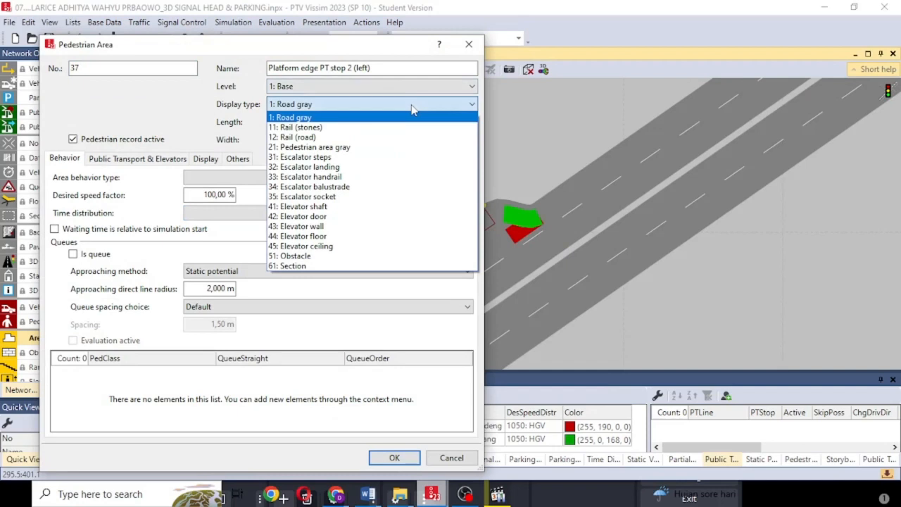
{"action": "left_click", "coordinate": [419, 147]}
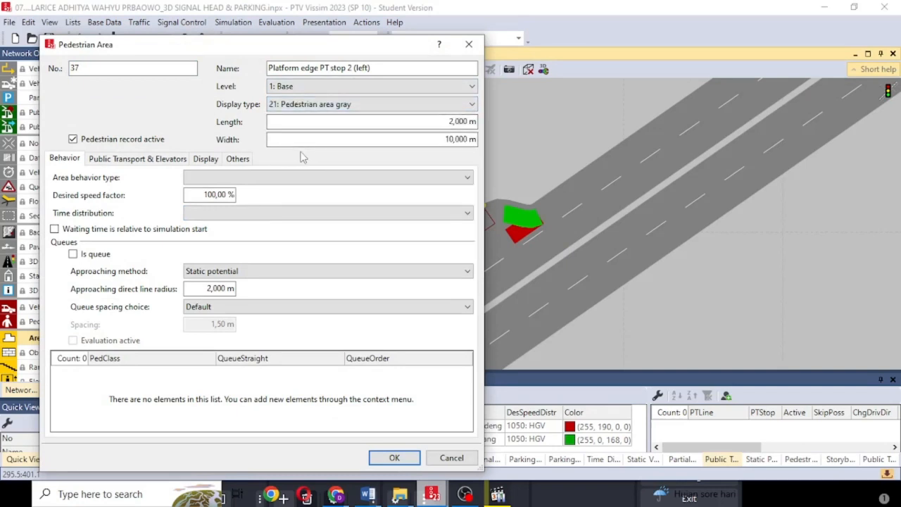
- Set the area's public transport usage to Waiting area, assigned only to PT stop 2
{"action": "left_click", "coordinate": [164, 159]}
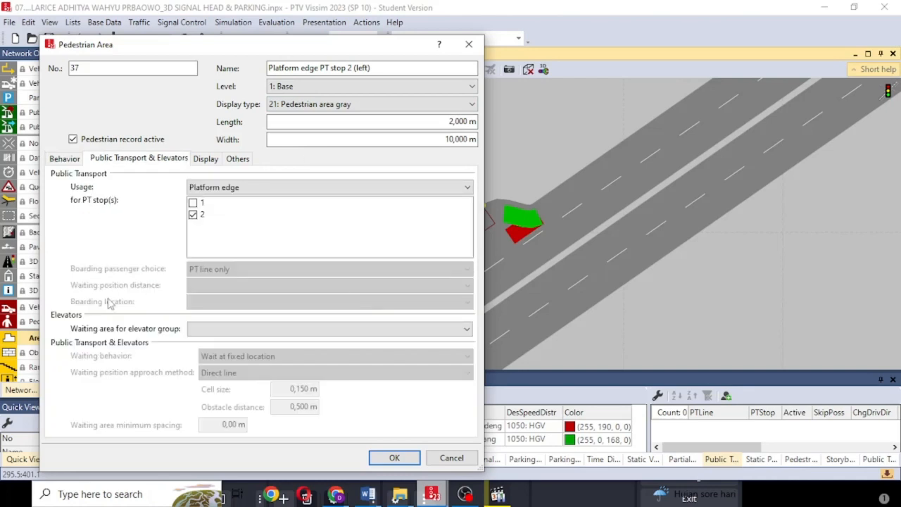
{"action": "left_click", "coordinate": [215, 187]}
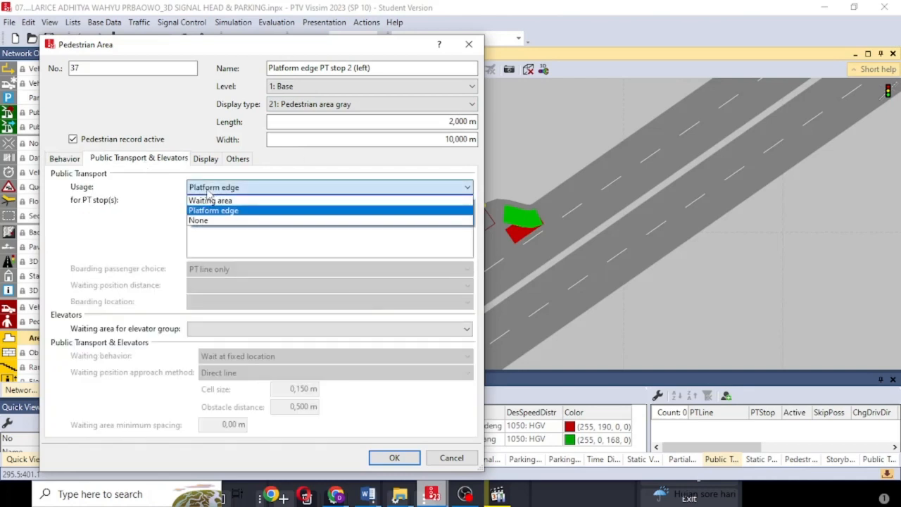
{"action": "left_click", "coordinate": [211, 197]}
{"action": "left_click", "coordinate": [193, 203]}
{"action": "left_click", "coordinate": [192, 214]}
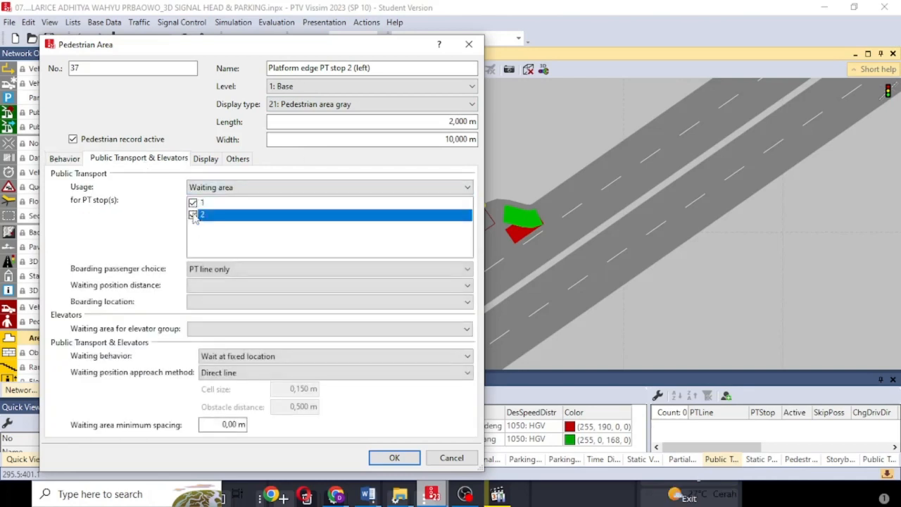
{"action": "left_click", "coordinate": [193, 203]}
{"action": "left_click", "coordinate": [191, 215]}
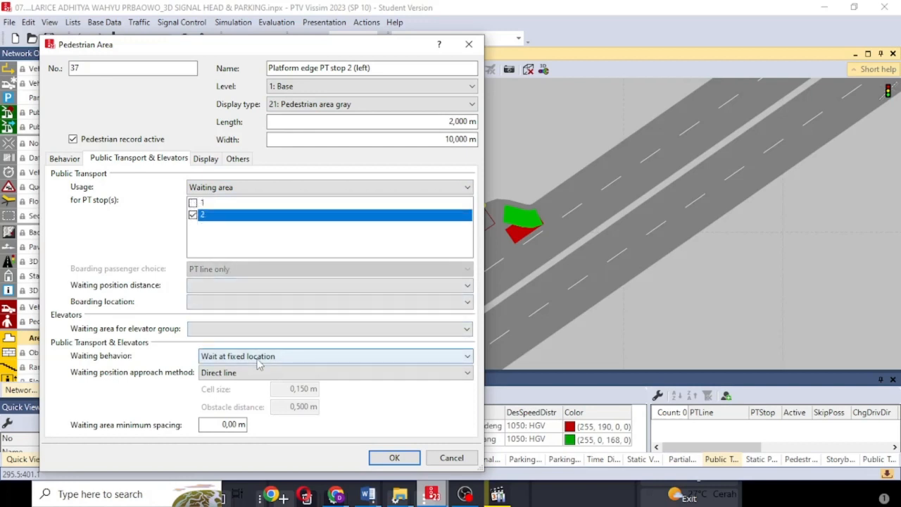
- Set the waiting area's boarding location to 1: Uniform, accept the pedestrian area settings and deselect it
{"action": "left_click", "coordinate": [226, 424]}
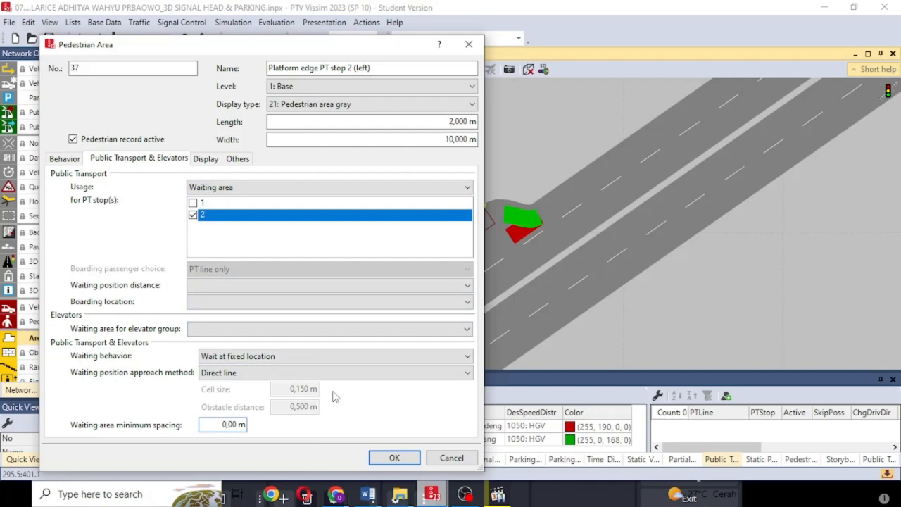
{"action": "left_click", "coordinate": [349, 302]}
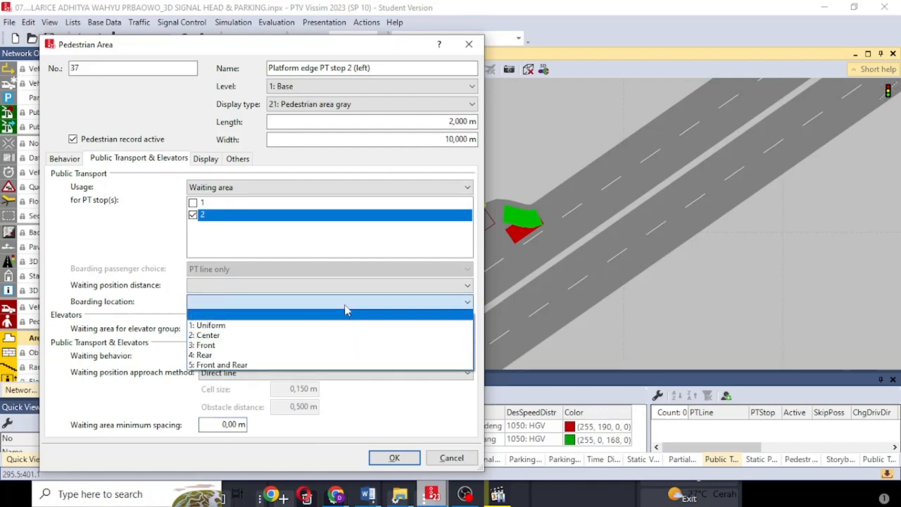
{"action": "left_click", "coordinate": [335, 324]}
{"action": "left_click", "coordinate": [394, 459]}
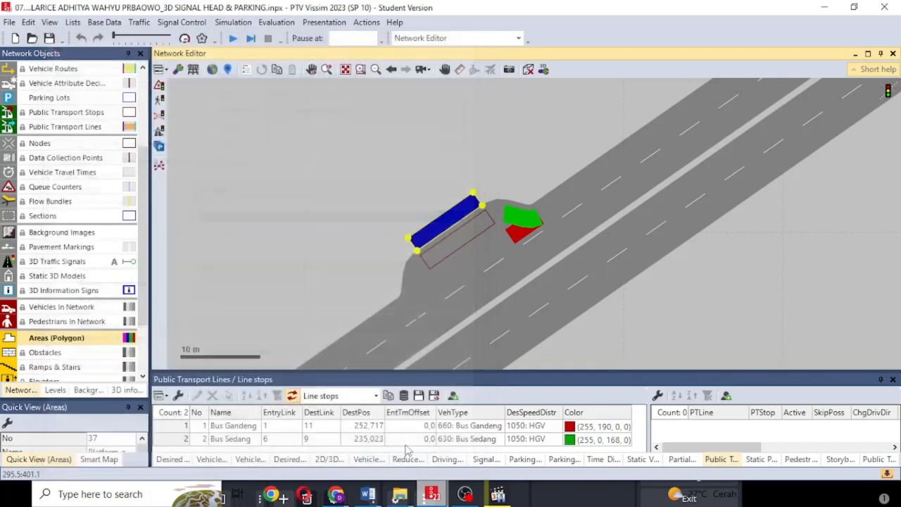
{"action": "left_click", "coordinate": [424, 171]}
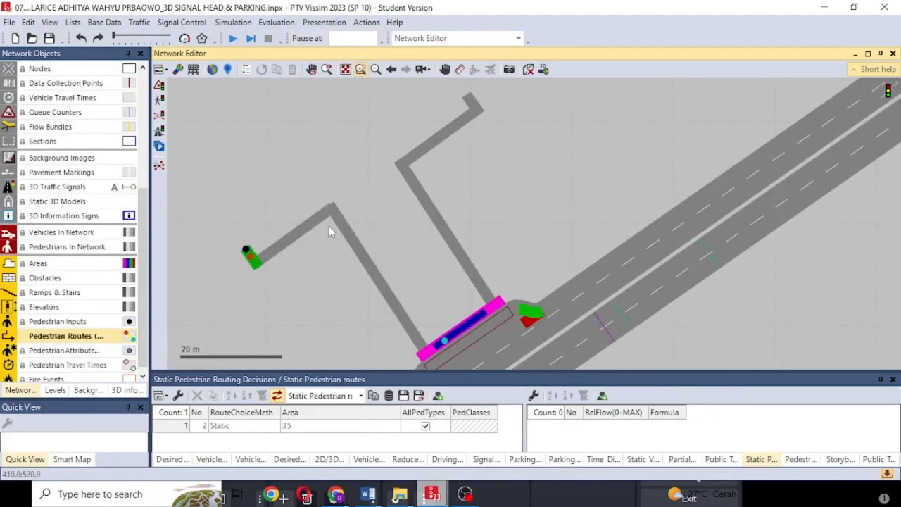
{"action": "scroll", "coordinate": [500, 290], "scroll_direction": "up", "scroll_amount": 1}
{"action": "scroll", "coordinate": [500, 294], "scroll_direction": "down", "scroll_amount": 1}
{"action": "scroll", "coordinate": [439, 197], "scroll_direction": "up", "scroll_amount": 1}
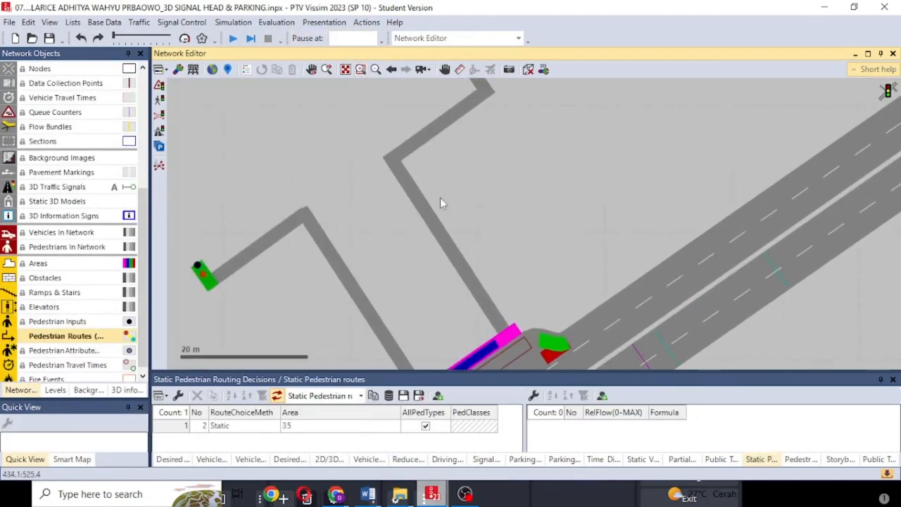
- Add a static pedestrian routing decision on the PT stop 1 platform edge with a route ending on area 32 at the walkway's far end
{"action": "scroll", "coordinate": [440, 197], "scroll_direction": "down", "scroll_amount": 3}
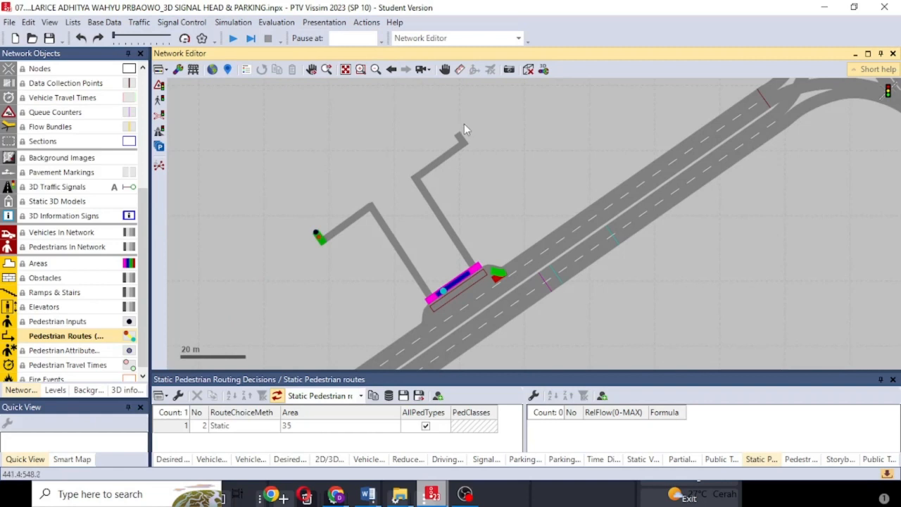
{"action": "scroll", "coordinate": [479, 275], "scroll_direction": "up", "scroll_amount": 2}
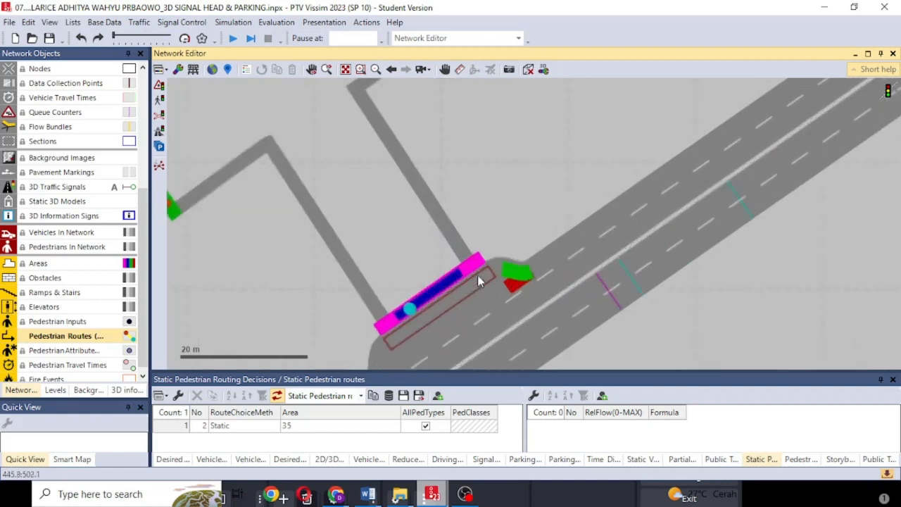
{"action": "right_click", "coordinate": [473, 268]}
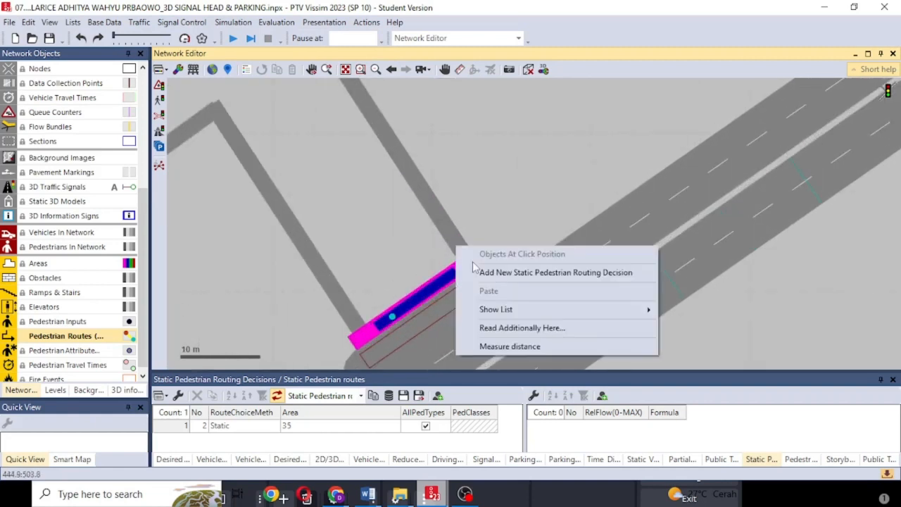
{"action": "left_click", "coordinate": [477, 275]}
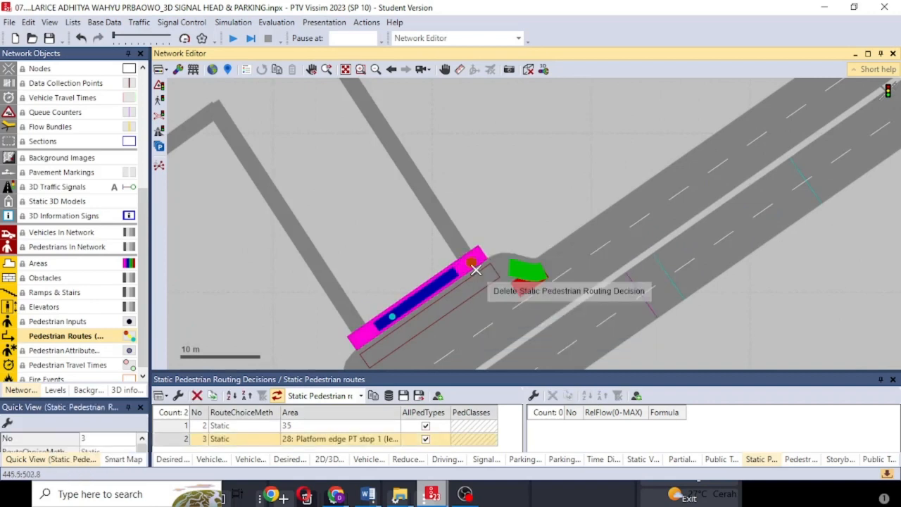
{"action": "scroll", "coordinate": [478, 275], "scroll_direction": "up", "scroll_amount": 6}
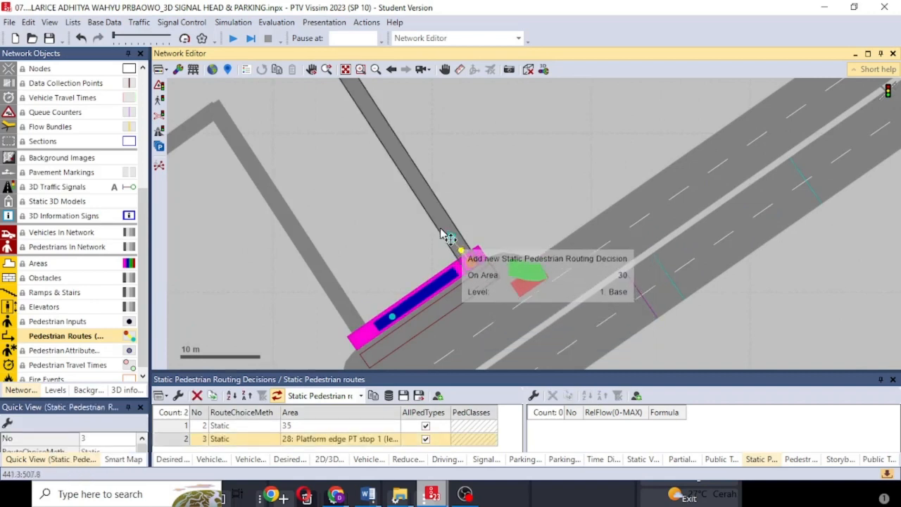
{"action": "left_click_drag", "start_coordinate": [520, 210], "coordinate": [503, 263]}
{"action": "left_click", "coordinate": [500, 311]}
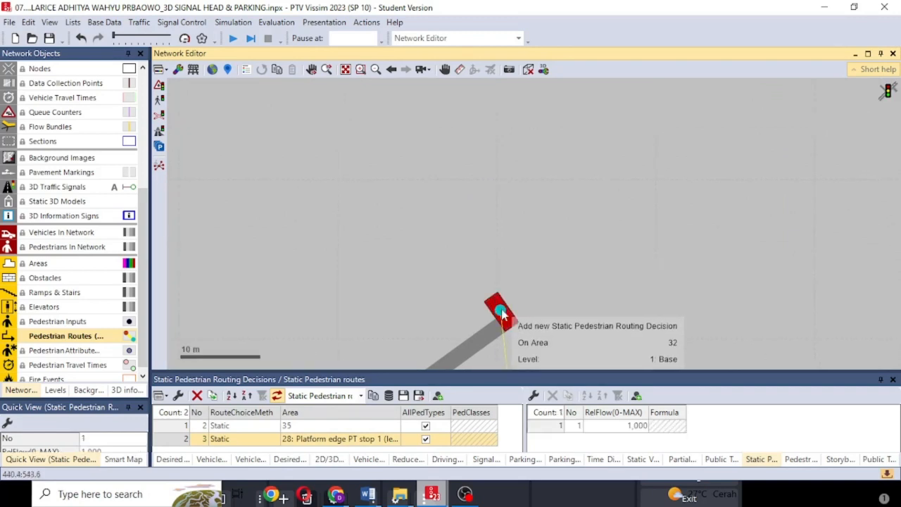
- Bend the pedestrian route from the platform edge so it follows the walkway around its corner to area 32
{"action": "left_click_drag", "start_coordinate": [564, 201], "coordinate": [616, 60]}
{"action": "left_click_drag", "start_coordinate": [558, 296], "coordinate": [598, 199]}
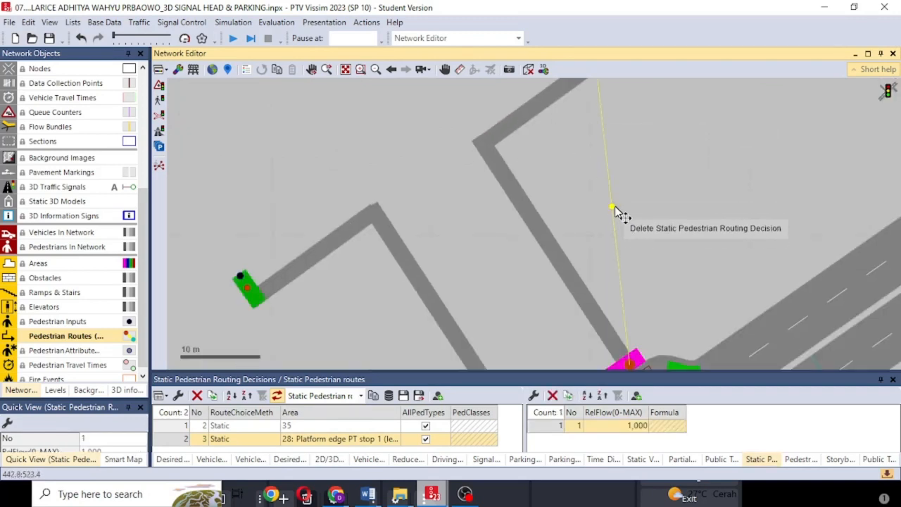
{"action": "scroll", "coordinate": [602, 250], "scroll_direction": "down", "scroll_amount": 3}
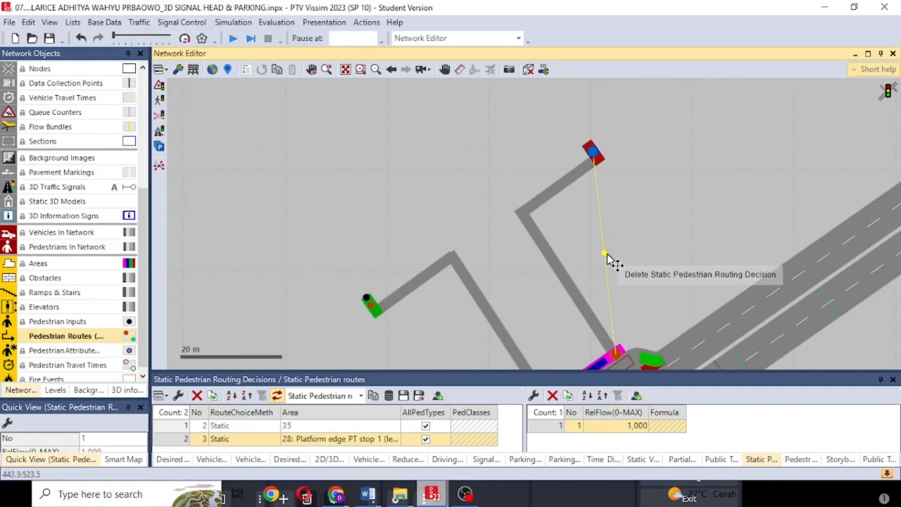
{"action": "left_click_drag", "start_coordinate": [605, 255], "coordinate": [527, 217]}
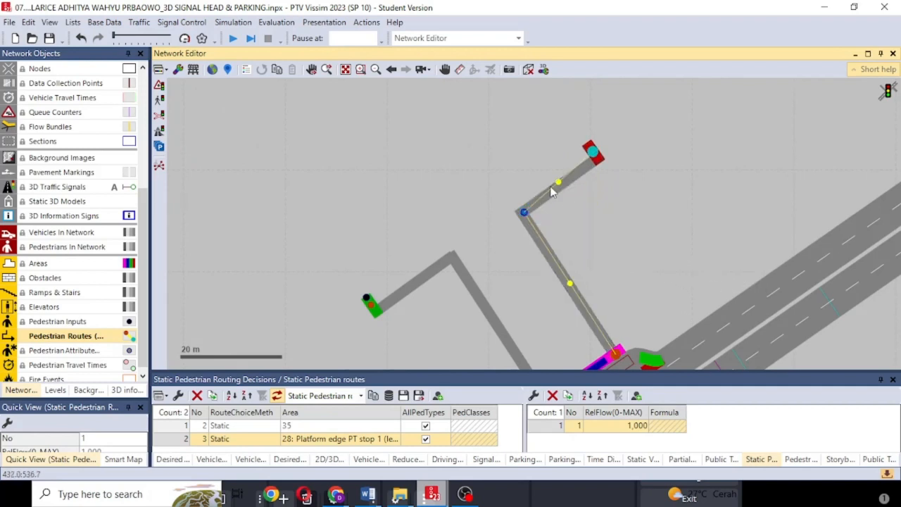
{"action": "left_click", "coordinate": [582, 167]}
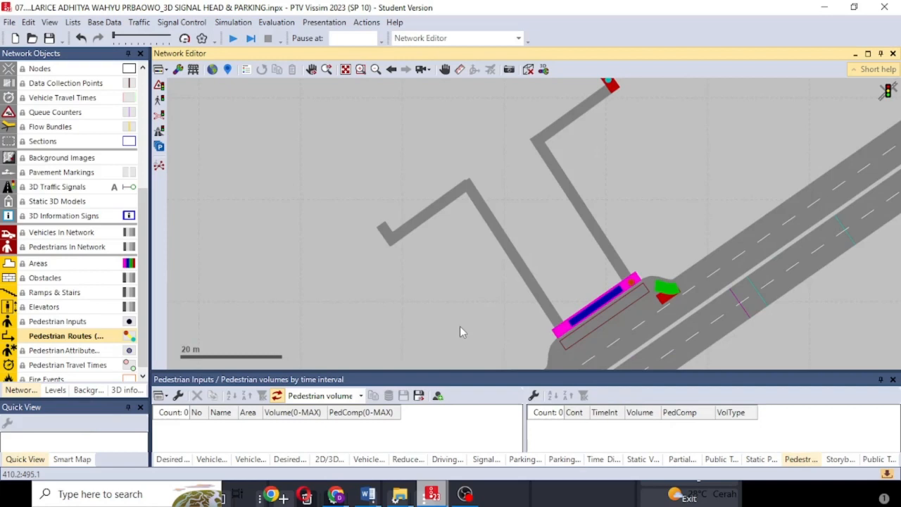
{"action": "scroll", "coordinate": [489, 326], "scroll_direction": "up", "scroll_amount": 1}
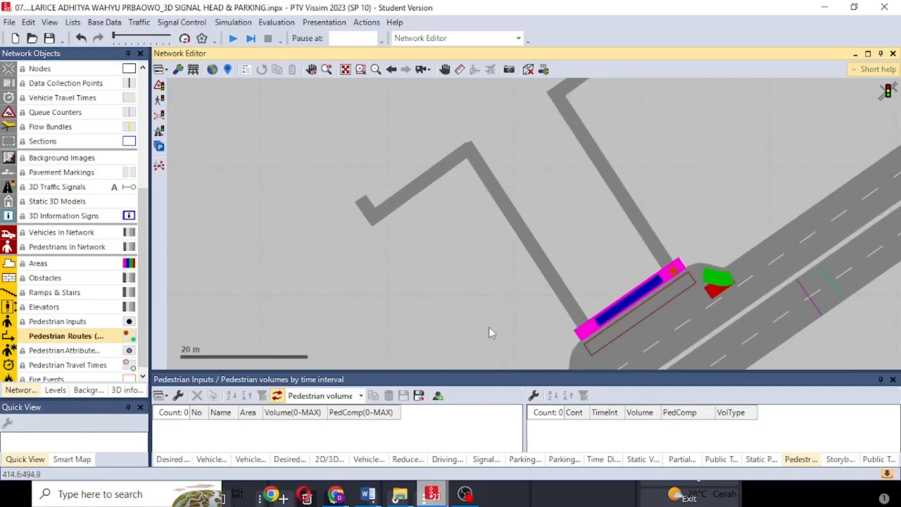
{"action": "right_click", "coordinate": [585, 328]}
{"action": "left_click", "coordinate": [596, 336]}
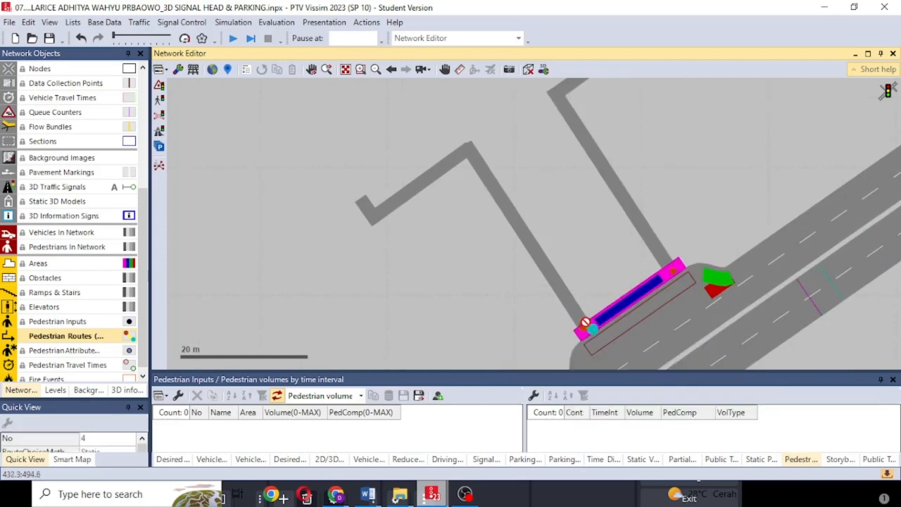
{"action": "left_click", "coordinate": [502, 311]}
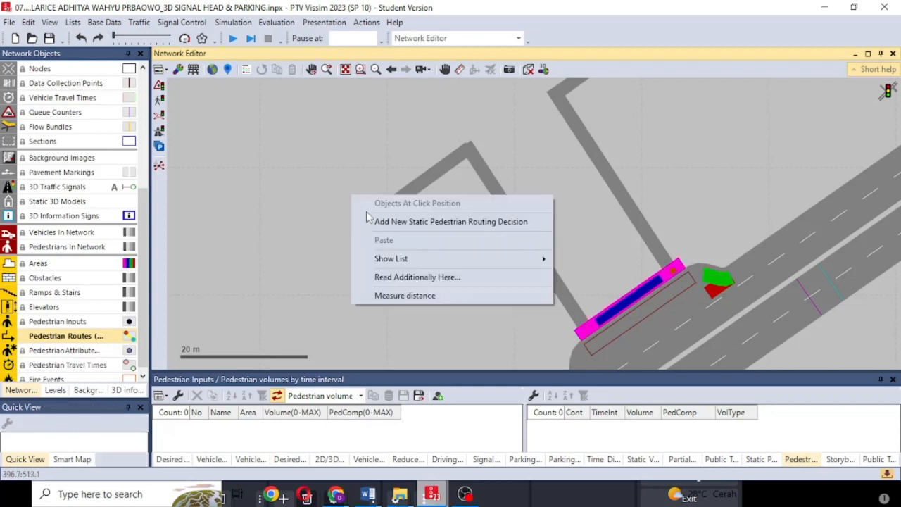
- Add a static pedestrian routing decision on area 35 with a route to the PT stop 1 platform edge, bent along the walkway's corner
{"action": "right_click", "coordinate": [368, 216]}
{"action": "left_click", "coordinate": [391, 222]}
{"action": "left_click", "coordinate": [583, 328]}
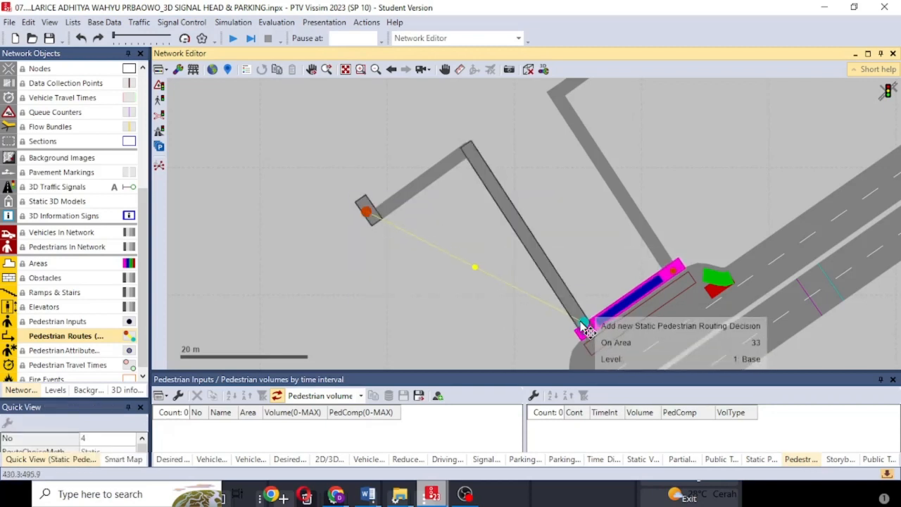
{"action": "left_click", "coordinate": [469, 149]}
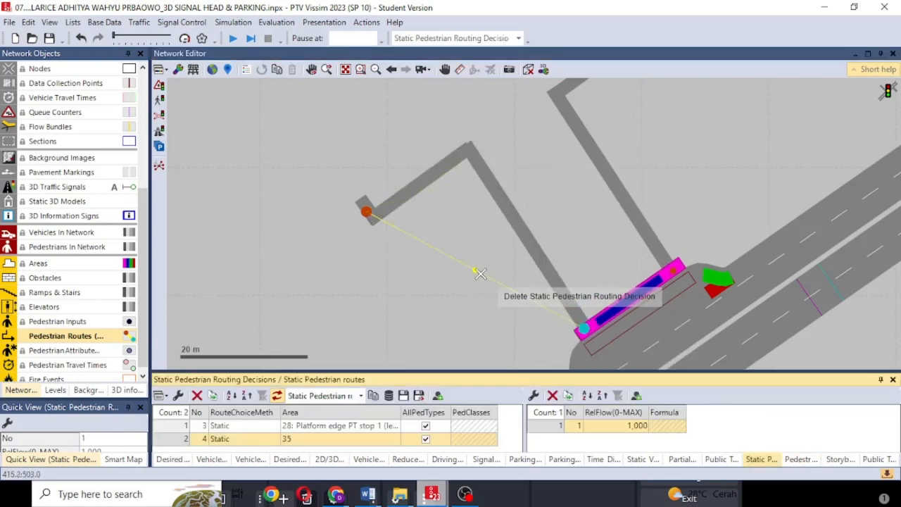
{"action": "left_click_drag", "start_coordinate": [477, 271], "coordinate": [469, 148]}
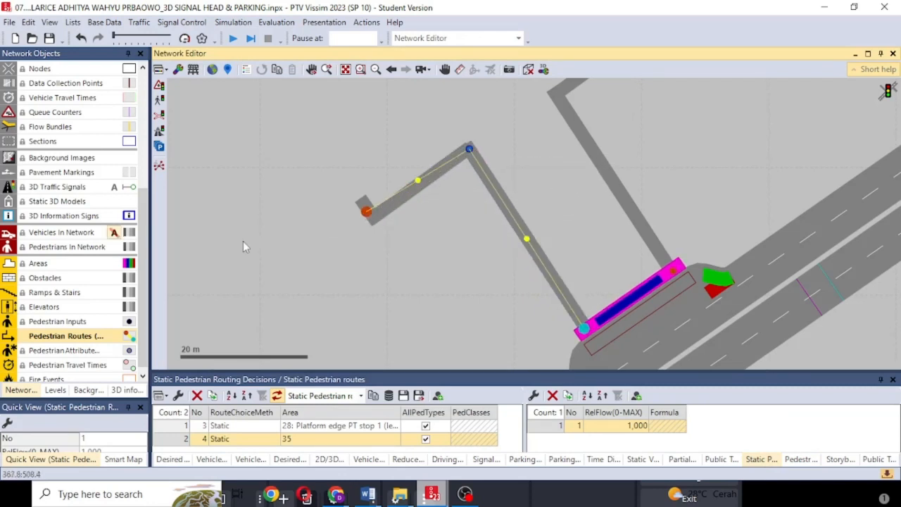
{"action": "left_click", "coordinate": [366, 212]}
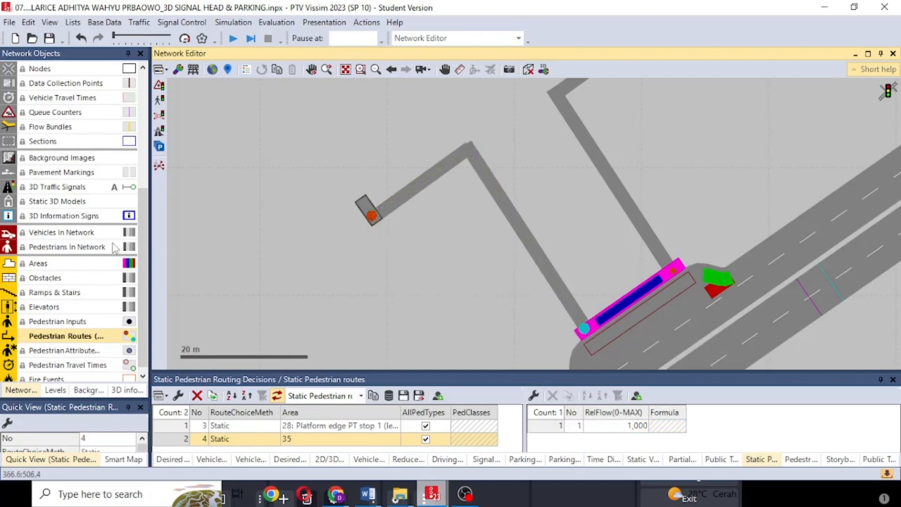
- Add a pedestrian input on area 35 and set its volume to 100
{"action": "left_click", "coordinate": [47, 326]}
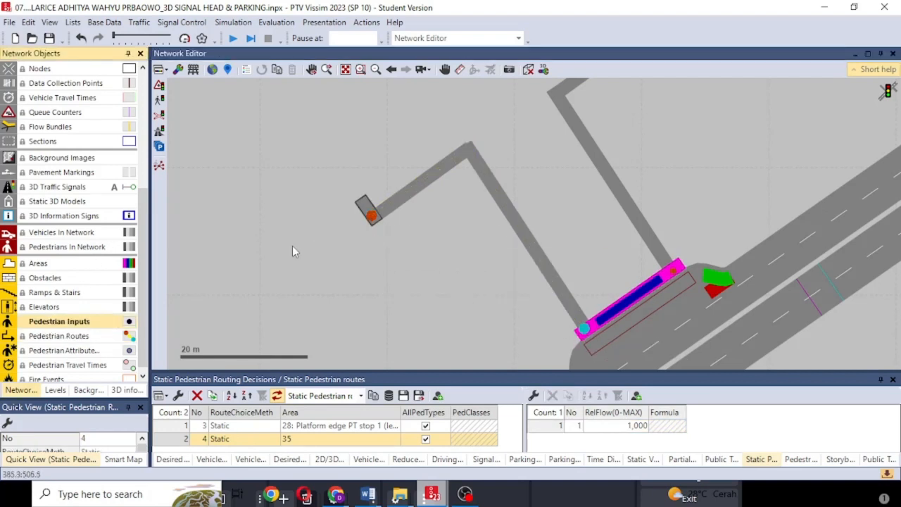
{"action": "left_click", "coordinate": [333, 438]}
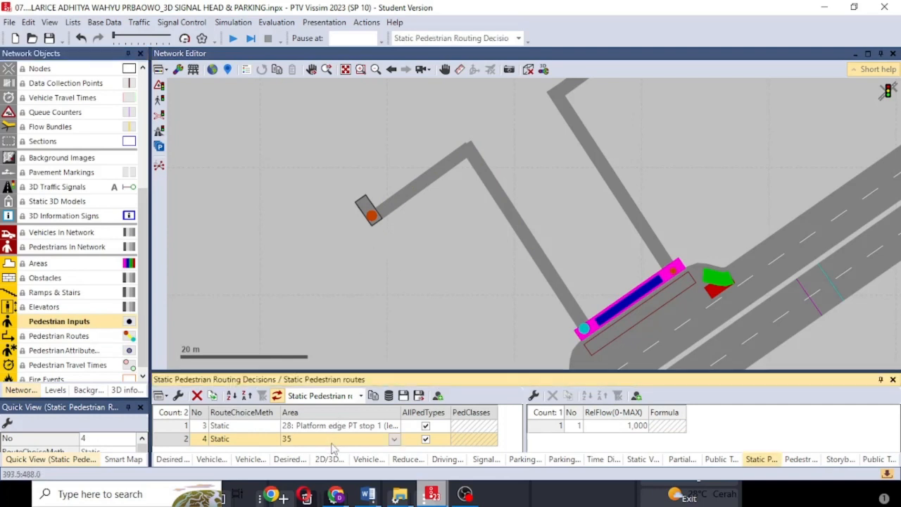
{"action": "right_click", "coordinate": [363, 207]}
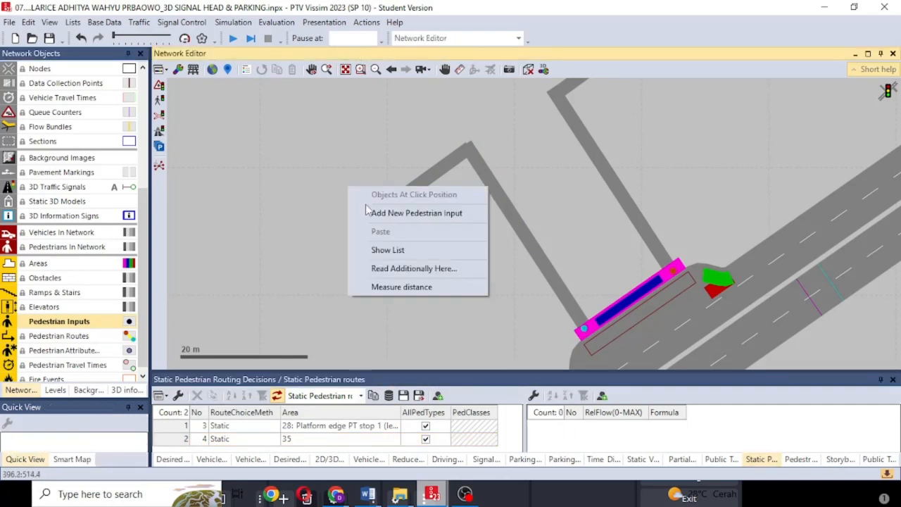
{"action": "left_click", "coordinate": [374, 210]}
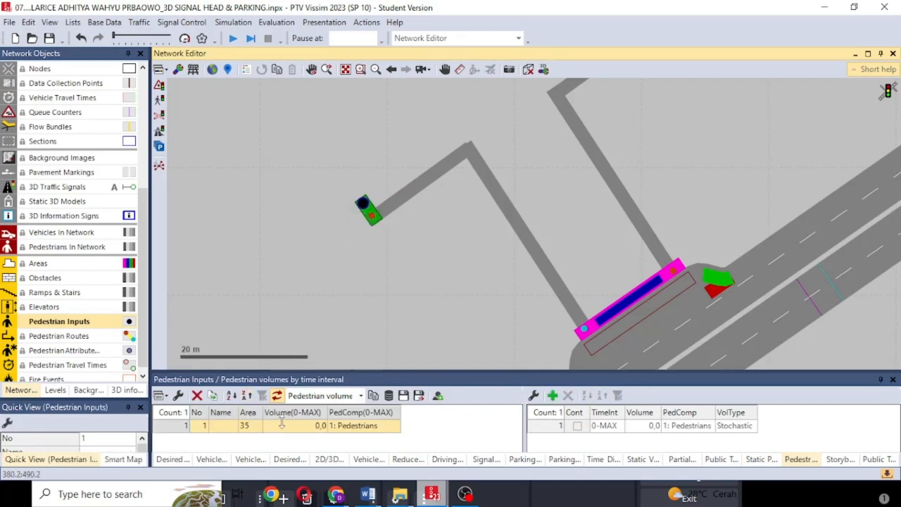
{"action": "double_click", "coordinate": [308, 426]}
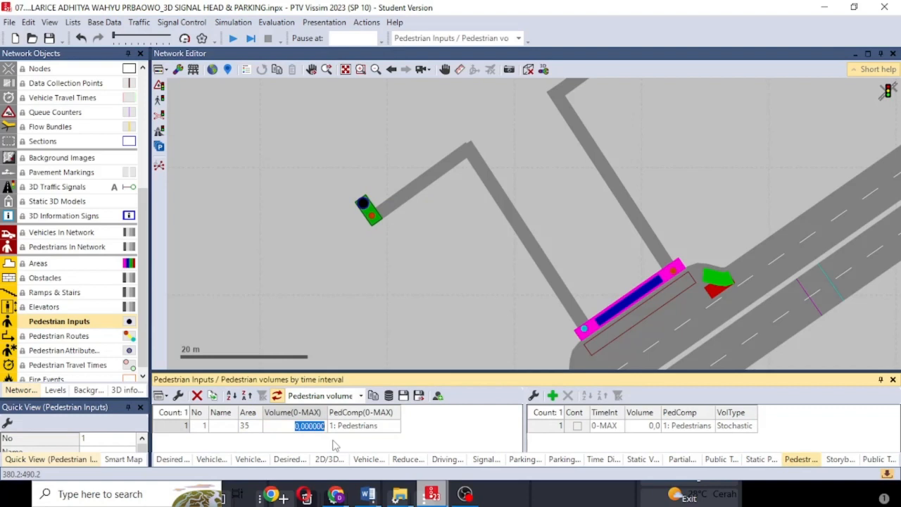
{"action": "type", "text": "100"}
{"action": "key", "text": "Return"}
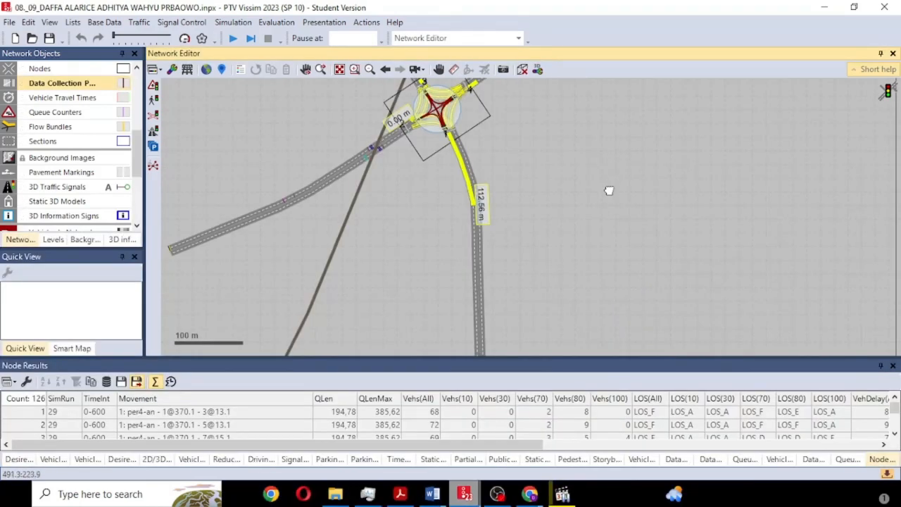
- Add a data collection point on lane 2 of link 1 at about 66.2 m, accepting deletion of the existing data collection measurement results
{"action": "left_click_drag", "start_coordinate": [608, 185], "coordinate": [665, 289]}
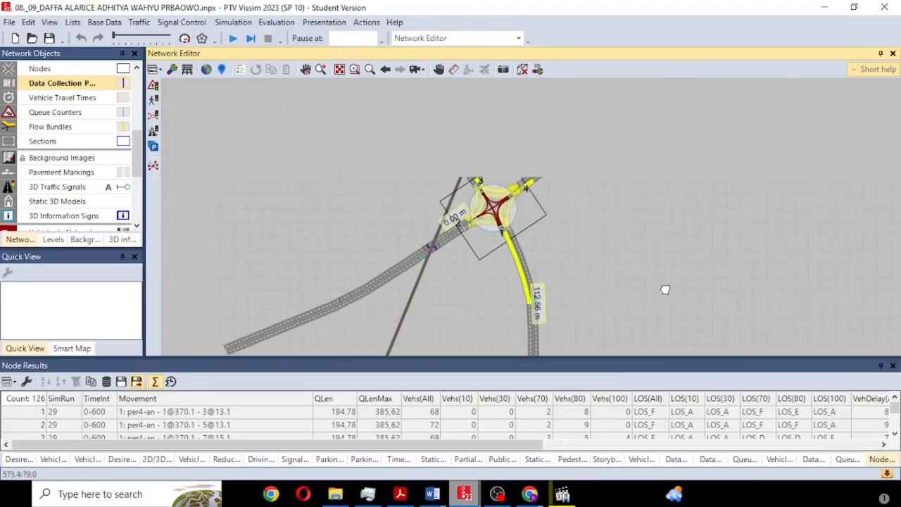
{"action": "left_click", "coordinate": [67, 85]}
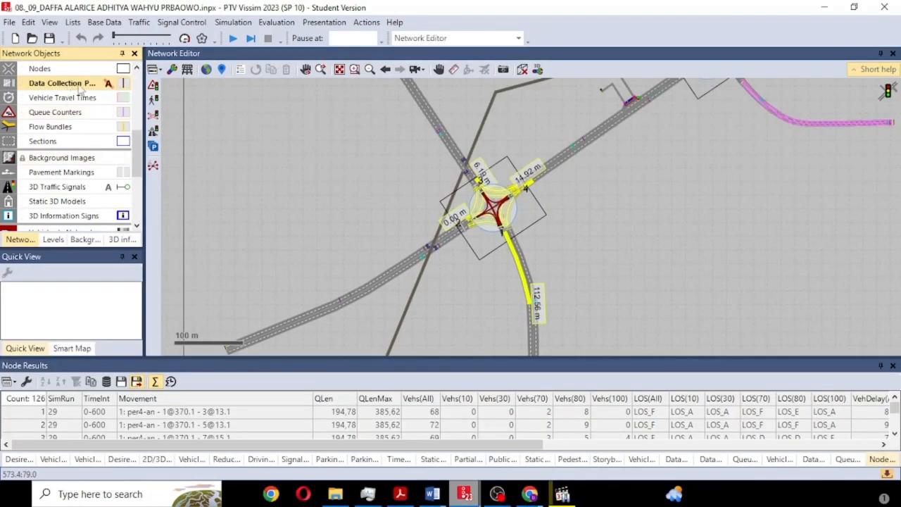
{"action": "left_click_drag", "start_coordinate": [617, 258], "coordinate": [574, 91]}
{"action": "scroll", "coordinate": [494, 202], "scroll_direction": "up", "scroll_amount": 4}
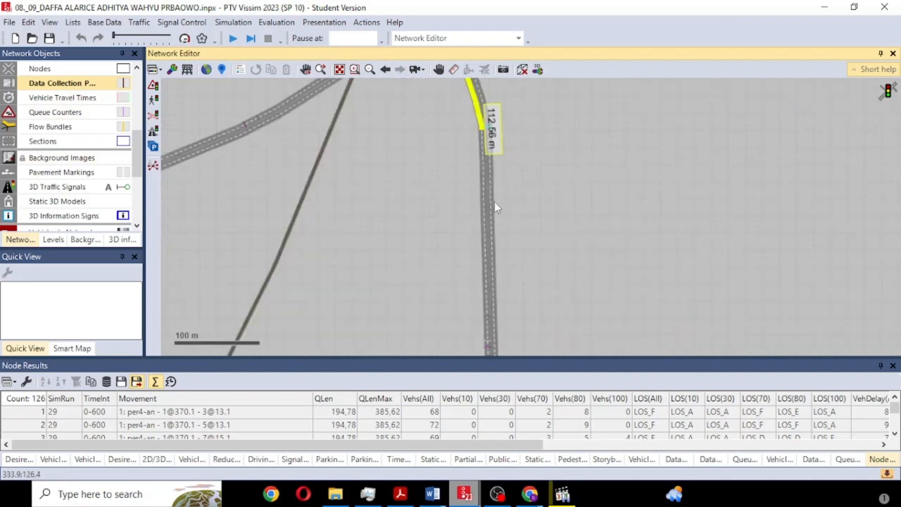
{"action": "scroll", "coordinate": [467, 221], "scroll_direction": "up", "scroll_amount": 1}
{"action": "scroll", "coordinate": [561, 181], "scroll_direction": "up", "scroll_amount": 1}
{"action": "left_click_drag", "start_coordinate": [561, 182], "coordinate": [569, 102]}
{"action": "left_click_drag", "start_coordinate": [555, 276], "coordinate": [567, 187]}
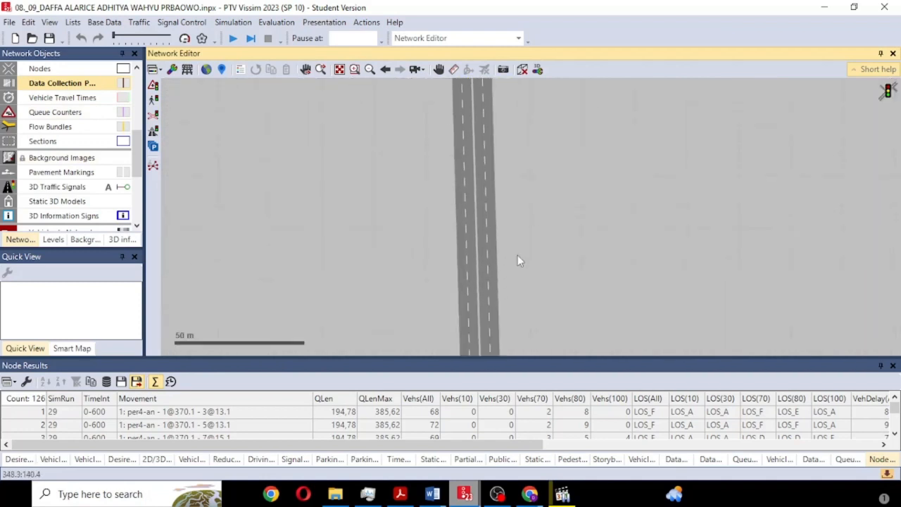
{"action": "scroll", "coordinate": [517, 255], "scroll_direction": "down", "scroll_amount": 1}
{"action": "left_click_drag", "start_coordinate": [593, 229], "coordinate": [586, 139]}
{"action": "scroll", "coordinate": [470, 273], "scroll_direction": "down", "scroll_amount": 2}
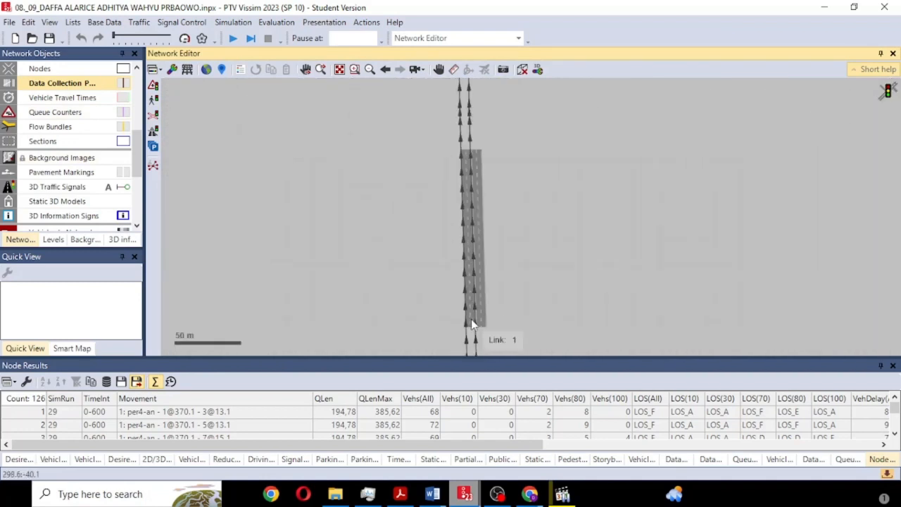
{"action": "scroll", "coordinate": [474, 303], "scroll_direction": "up", "scroll_amount": 1}
{"action": "scroll", "coordinate": [475, 301], "scroll_direction": "up", "scroll_amount": 2}
{"action": "right_click", "coordinate": [462, 247]}
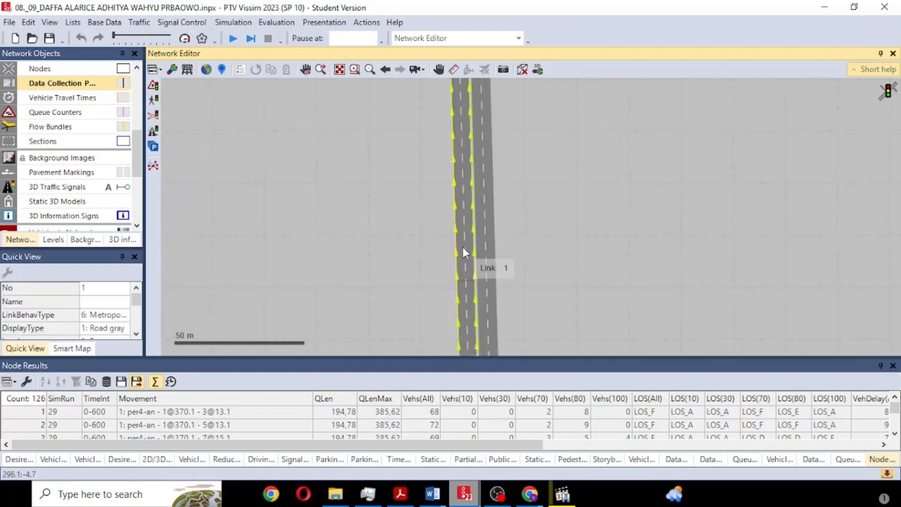
{"action": "left_click", "coordinate": [523, 141]}
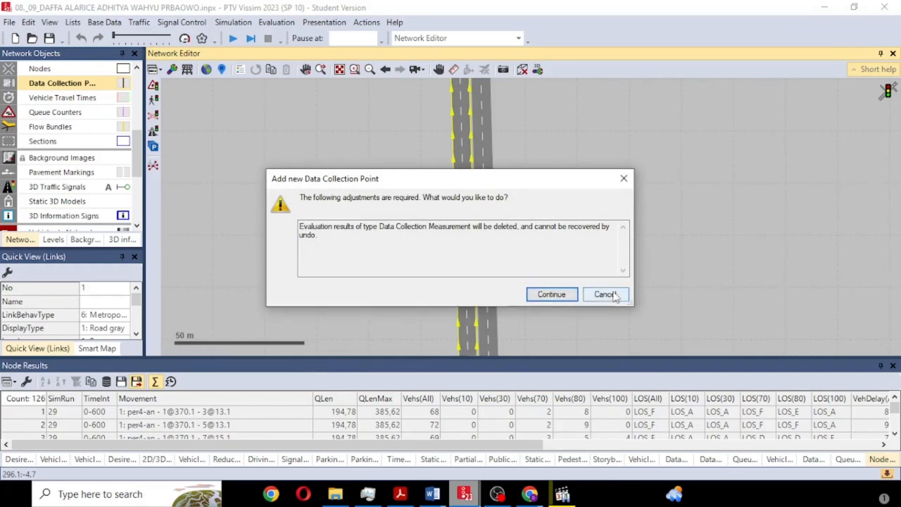
{"action": "left_click", "coordinate": [551, 294]}
- Add another data collection point on lane 1 of link 1 at about 71.1 m
{"action": "left_click_drag", "start_coordinate": [462, 144], "coordinate": [480, 246]}
{"action": "scroll", "coordinate": [478, 243], "scroll_direction": "down", "scroll_amount": 3}
{"action": "scroll", "coordinate": [478, 243], "scroll_direction": "up", "scroll_amount": 1}
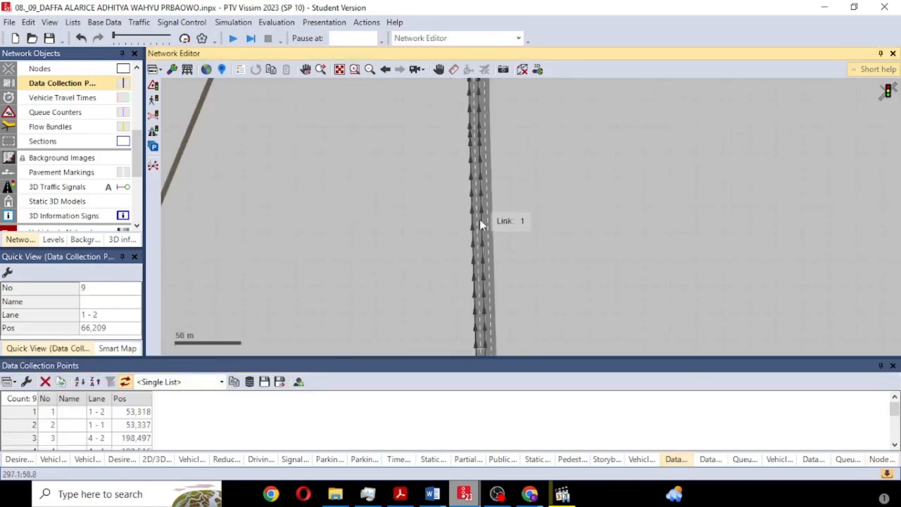
{"action": "right_click", "coordinate": [479, 292]}
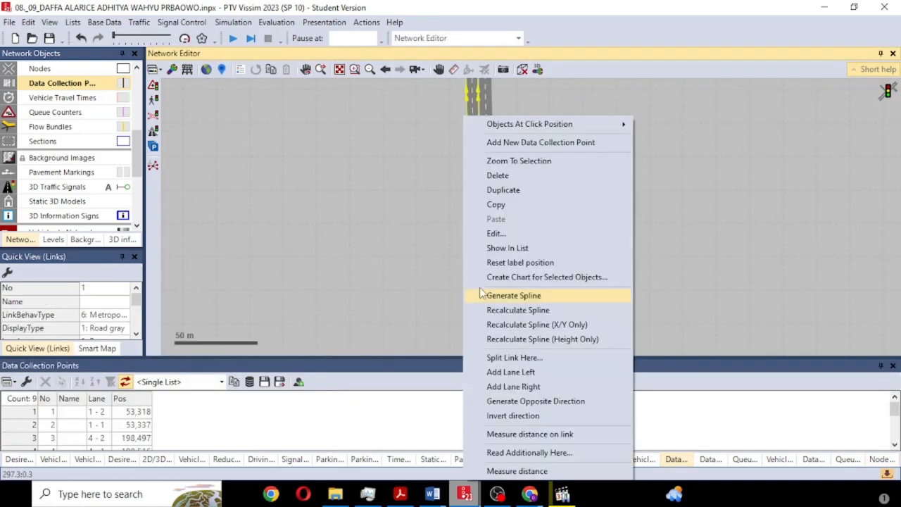
{"action": "left_click", "coordinate": [511, 145]}
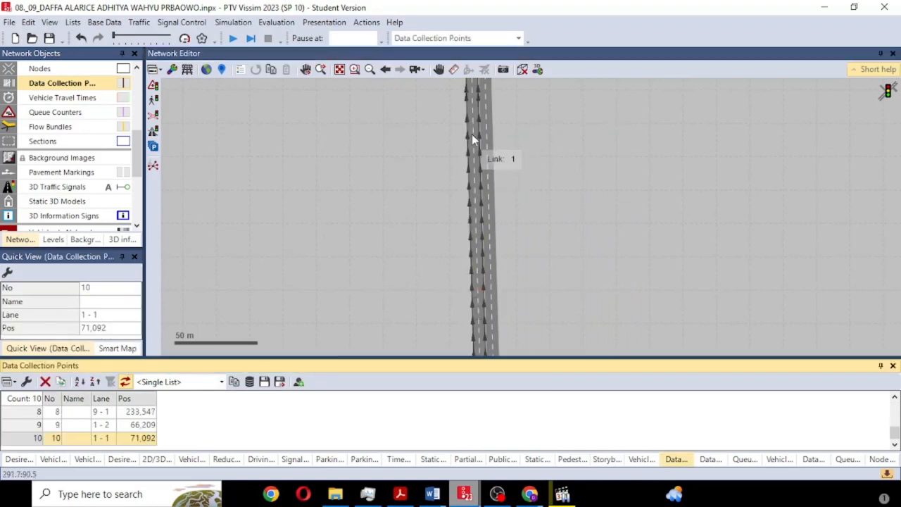
{"action": "scroll", "coordinate": [472, 133], "scroll_direction": "up", "scroll_amount": 1}
{"action": "scroll", "coordinate": [501, 147], "scroll_direction": "up", "scroll_amount": 3}
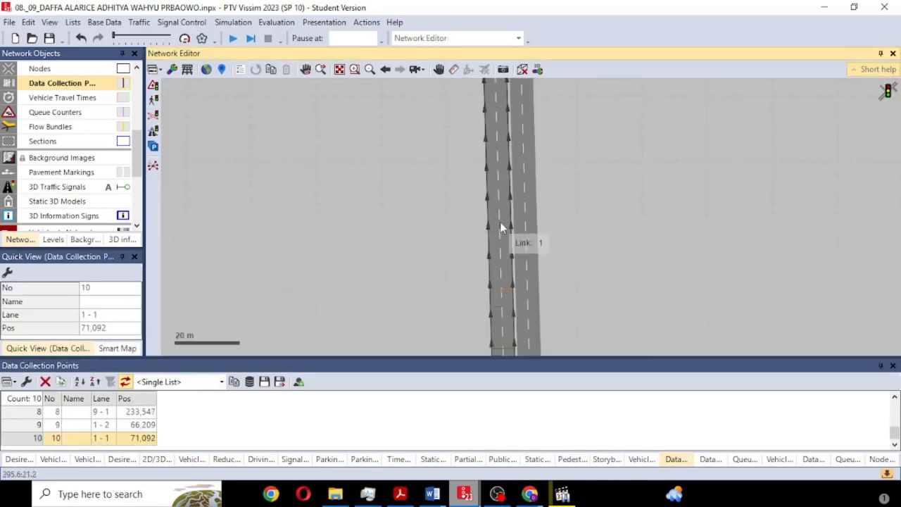
{"action": "scroll", "coordinate": [534, 281], "scroll_direction": "down", "scroll_amount": 1}
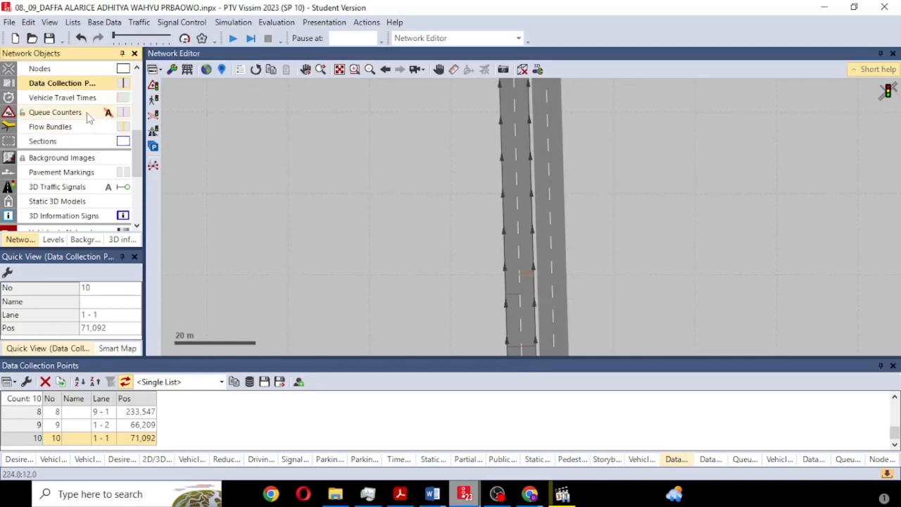
- Move the data collection point from lane 1 of link 1 onto lane 2 at about 69.9 m
{"action": "scroll", "coordinate": [94, 115], "scroll_direction": "up", "scroll_amount": 1}
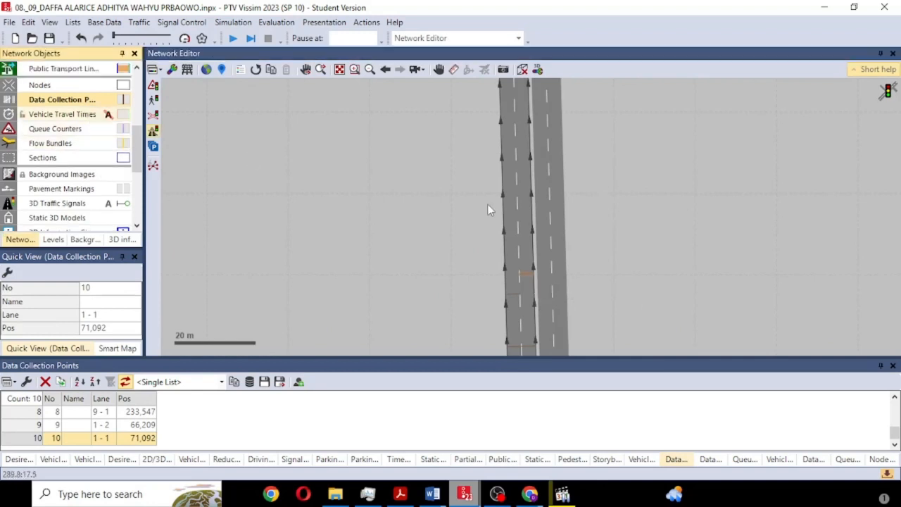
{"action": "left_click", "coordinate": [533, 281]}
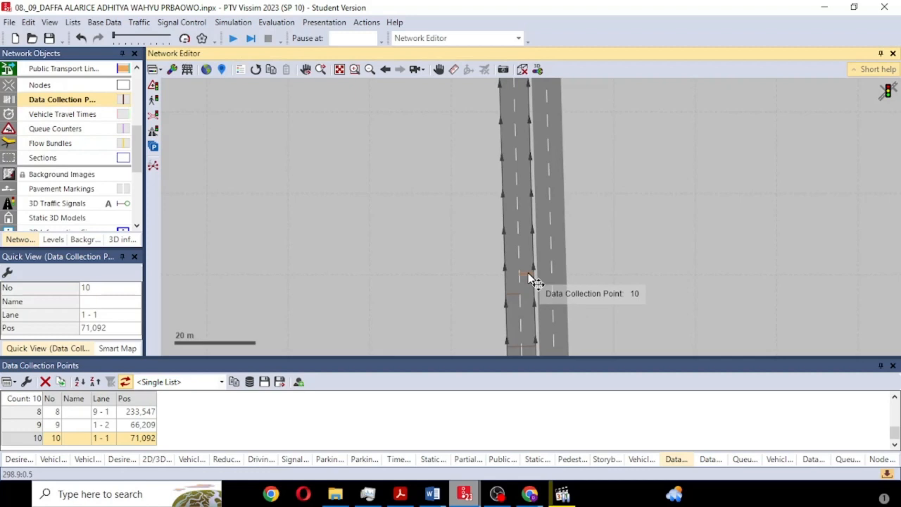
{"action": "left_click_drag", "start_coordinate": [533, 280], "coordinate": [523, 287]}
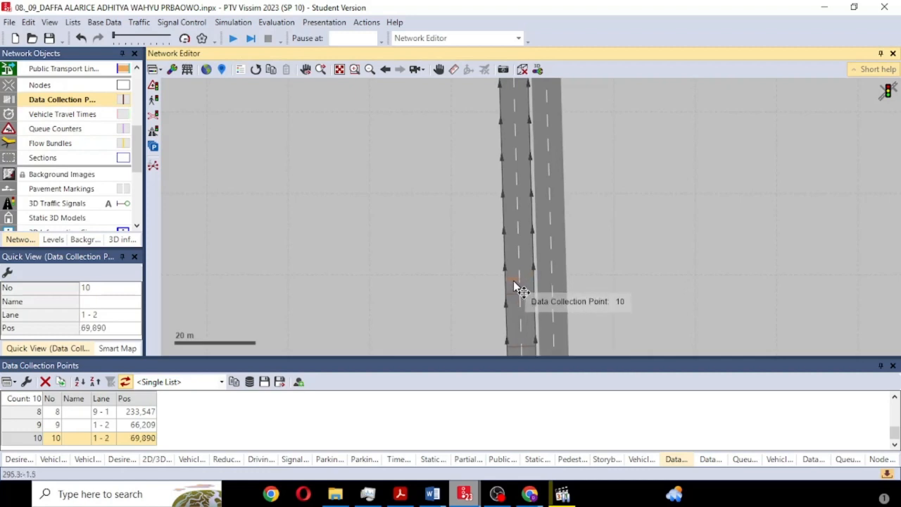
- Delete both data collection points 9 and 10 on lane 2 of link 1
{"action": "scroll", "coordinate": [527, 264], "scroll_direction": "down", "scroll_amount": 3}
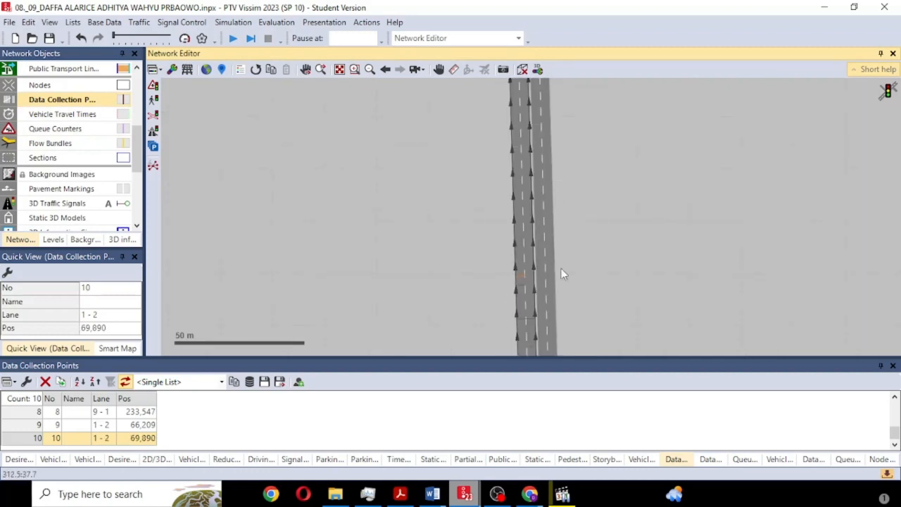
{"action": "scroll", "coordinate": [561, 268], "scroll_direction": "up", "scroll_amount": 3}
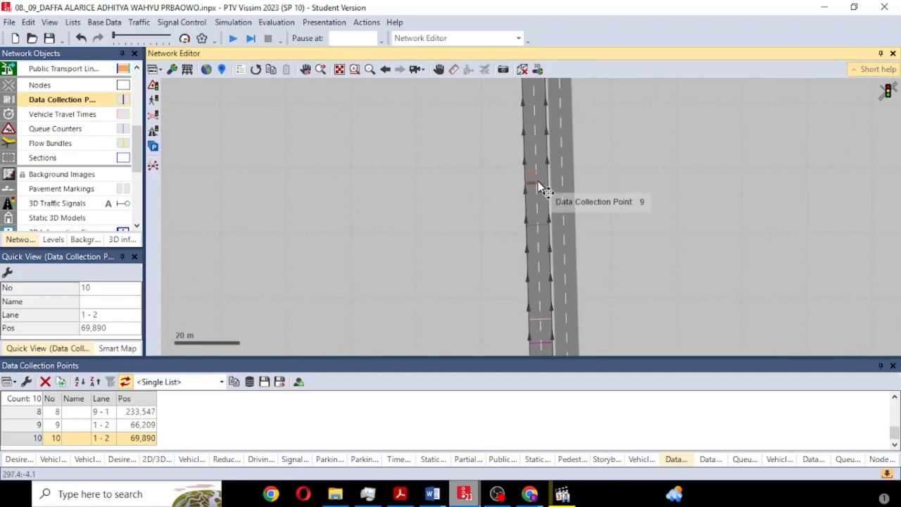
{"action": "key", "text": "Delete"}
{"action": "scroll", "coordinate": [519, 237], "scroll_direction": "down", "scroll_amount": 3}
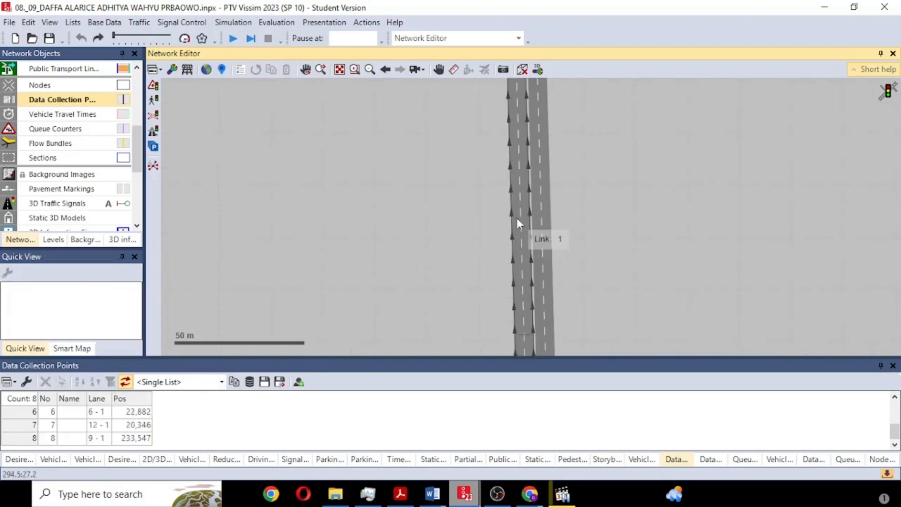
- Start a new vehicle travel time measurement with its start section on link 1 at about 86.9 m
{"action": "left_click", "coordinate": [62, 115]}
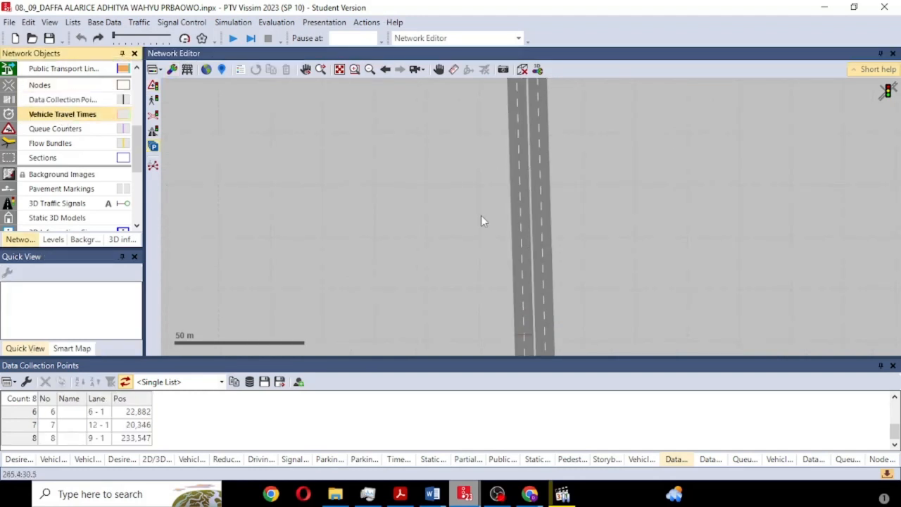
{"action": "left_click", "coordinate": [528, 247]}
{"action": "right_click", "coordinate": [527, 247]}
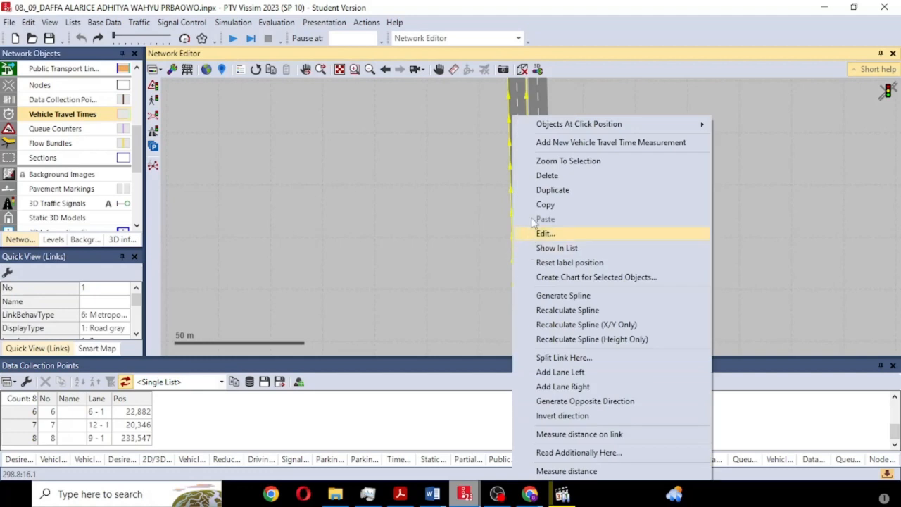
{"action": "left_click", "coordinate": [565, 142]}
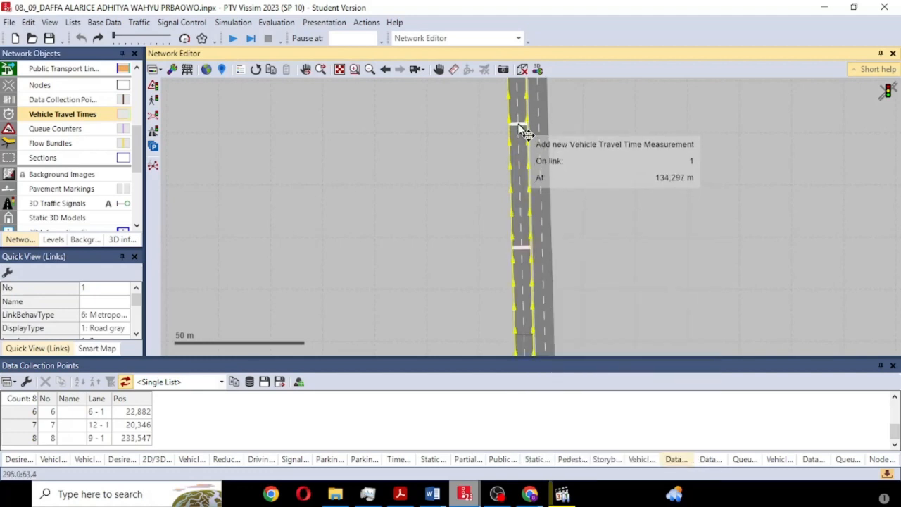
- Place the travel time destination section on link 11 at about 119.5 m, accepting deletion of the existing travel time results
{"action": "left_click_drag", "start_coordinate": [518, 127], "coordinate": [519, 233]}
{"action": "scroll", "coordinate": [501, 186], "scroll_direction": "down", "scroll_amount": 3}
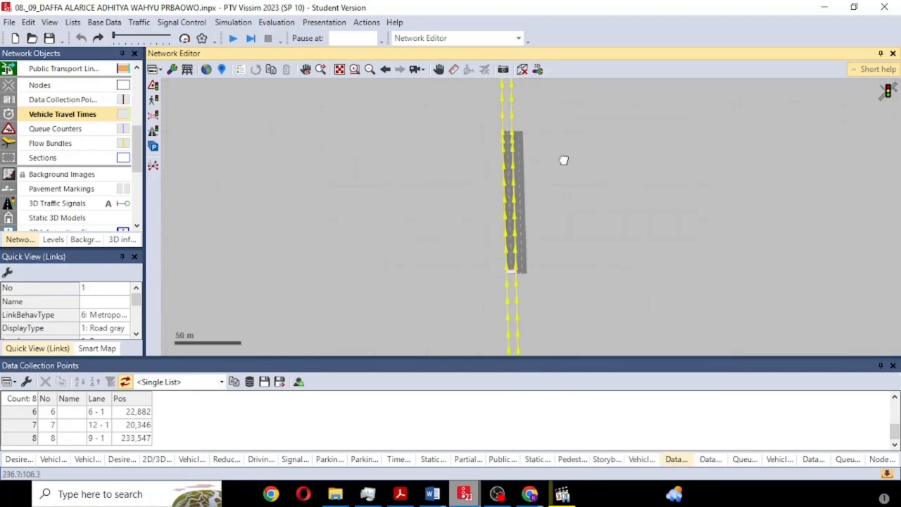
{"action": "left_click_drag", "start_coordinate": [563, 161], "coordinate": [377, 301]}
{"action": "left_click_drag", "start_coordinate": [600, 80], "coordinate": [420, 252]}
{"action": "scroll", "coordinate": [468, 211], "scroll_direction": "down", "scroll_amount": 1}
{"action": "left_click_drag", "start_coordinate": [554, 90], "coordinate": [382, 378]}
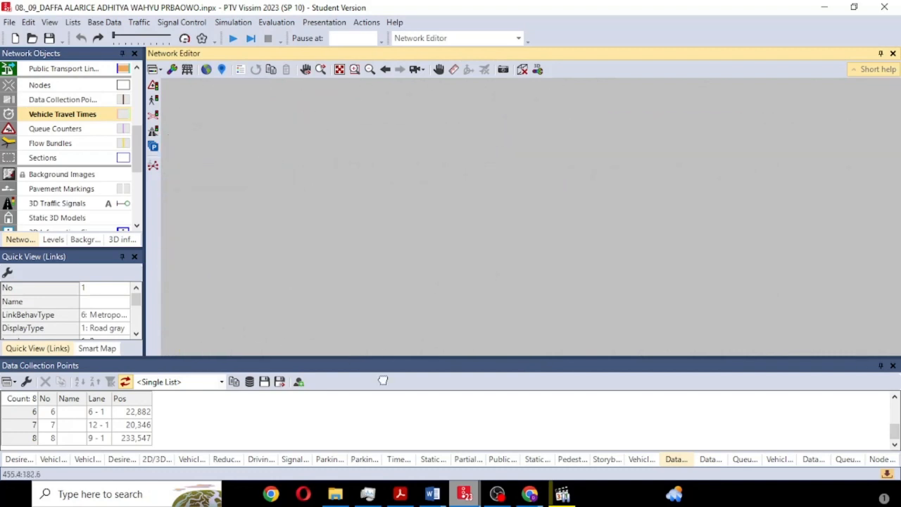
{"action": "left_click_drag", "start_coordinate": [297, 136], "coordinate": [373, 212]}
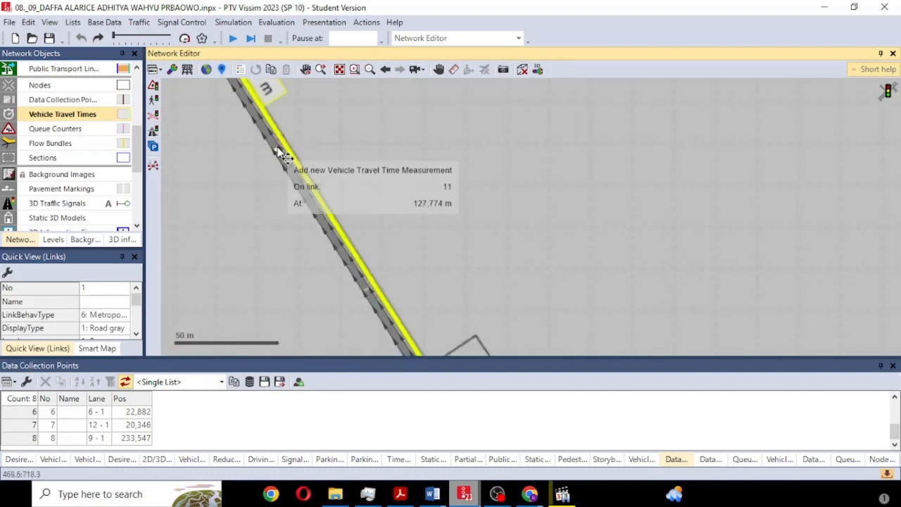
{"action": "scroll", "coordinate": [342, 245], "scroll_direction": "up", "scroll_amount": 3}
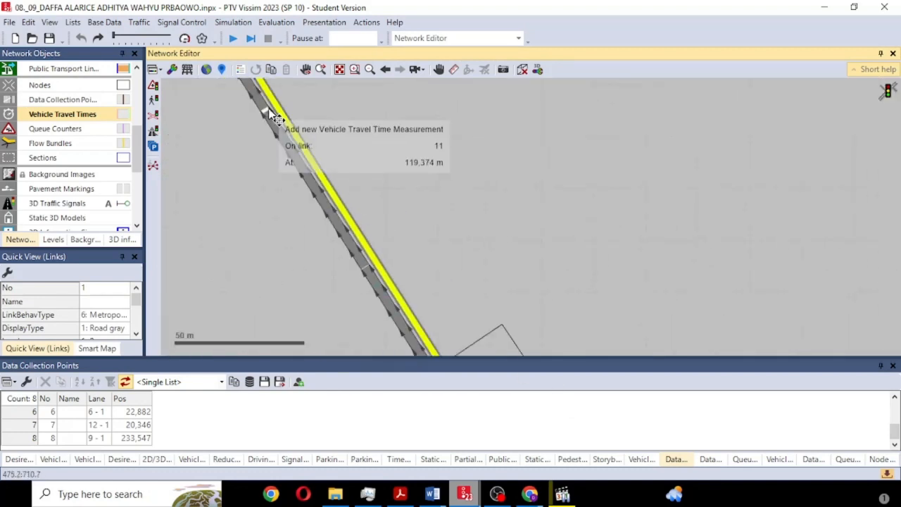
{"action": "right_click", "coordinate": [264, 109], "text": "ctrl"}
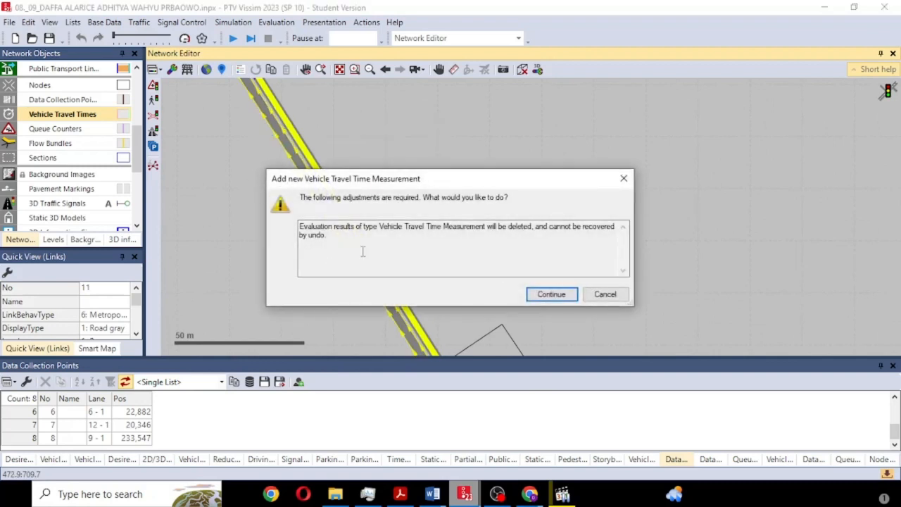
{"action": "left_click", "coordinate": [551, 294]}
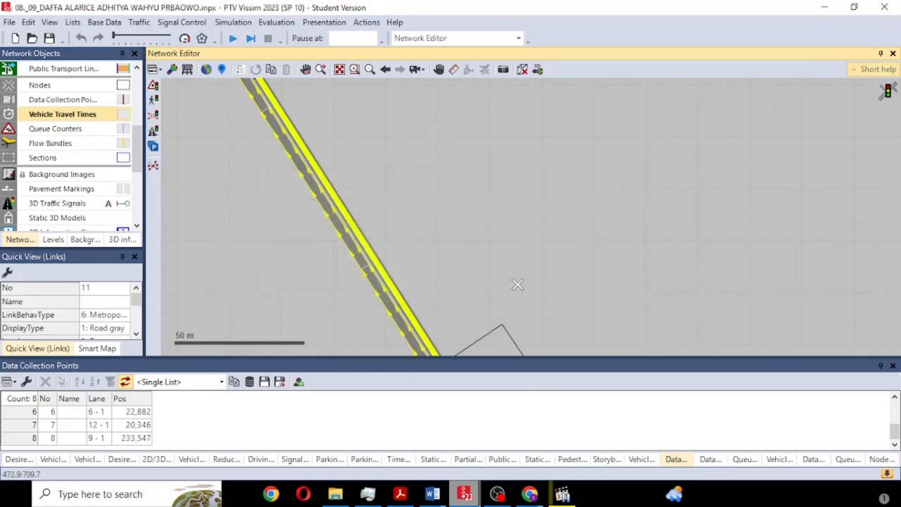
- Set the travel time measurement's destination section position to 100.468 m and accept the measurement
{"action": "left_click", "coordinate": [304, 173]}
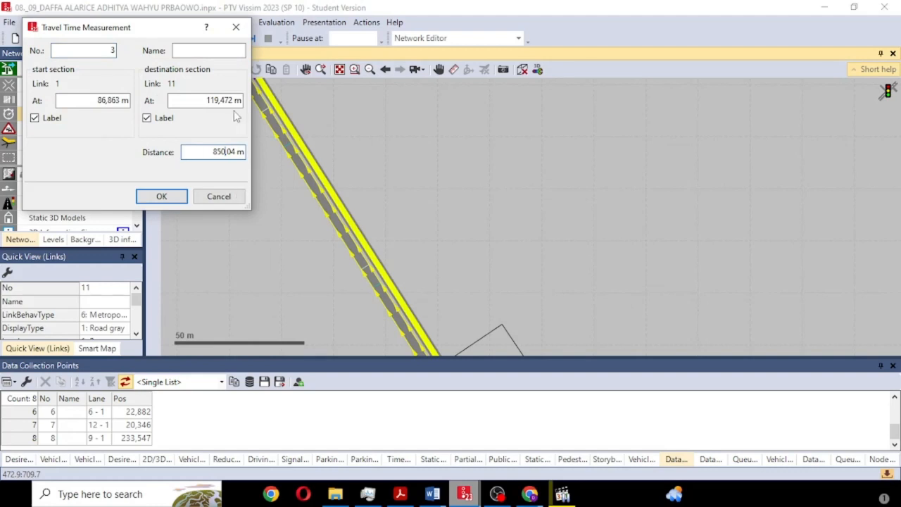
{"action": "left_click_drag", "start_coordinate": [235, 101], "coordinate": [153, 102]}
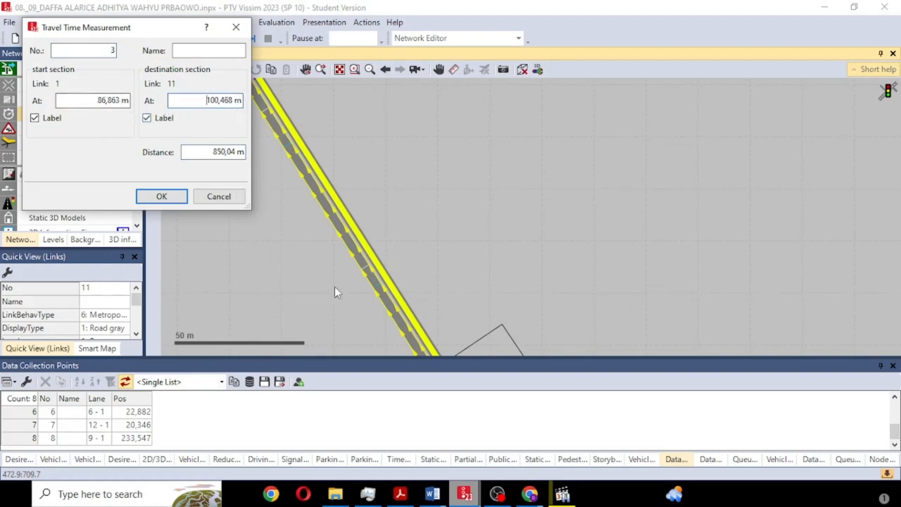
{"action": "left_click", "coordinate": [167, 200]}
- Review the evaluation configuration's result attributes, checking the selected vehicle classes, collected result types and time intervals
{"action": "left_click_drag", "start_coordinate": [222, 294], "coordinate": [531, 215]}
{"action": "scroll", "coordinate": [531, 215], "scroll_direction": "down", "scroll_amount": 2}
{"action": "left_click_drag", "start_coordinate": [515, 341], "coordinate": [493, 243]}
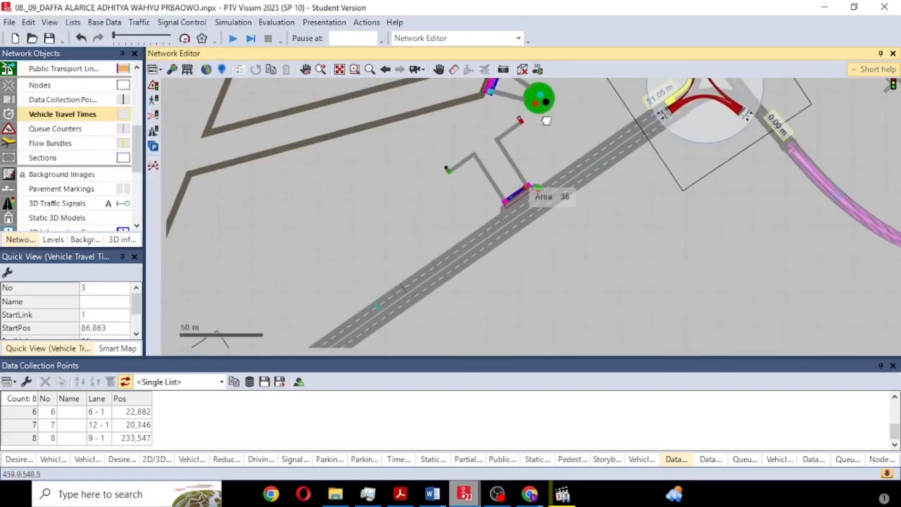
{"action": "left_click", "coordinate": [309, 22]}
{"action": "left_click", "coordinate": [276, 22]}
{"action": "left_click", "coordinate": [276, 21]}
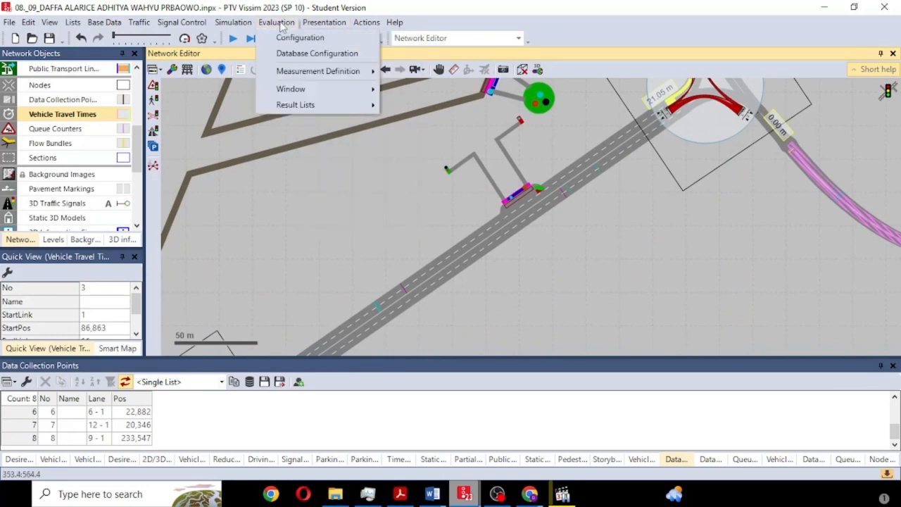
{"action": "mouse_move", "coordinate": [295, 71]}
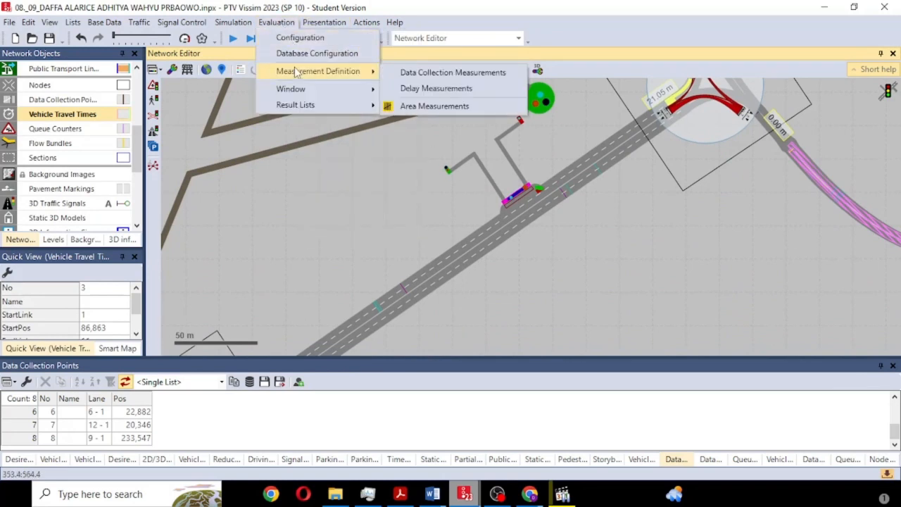
{"action": "mouse_move", "coordinate": [323, 24]}
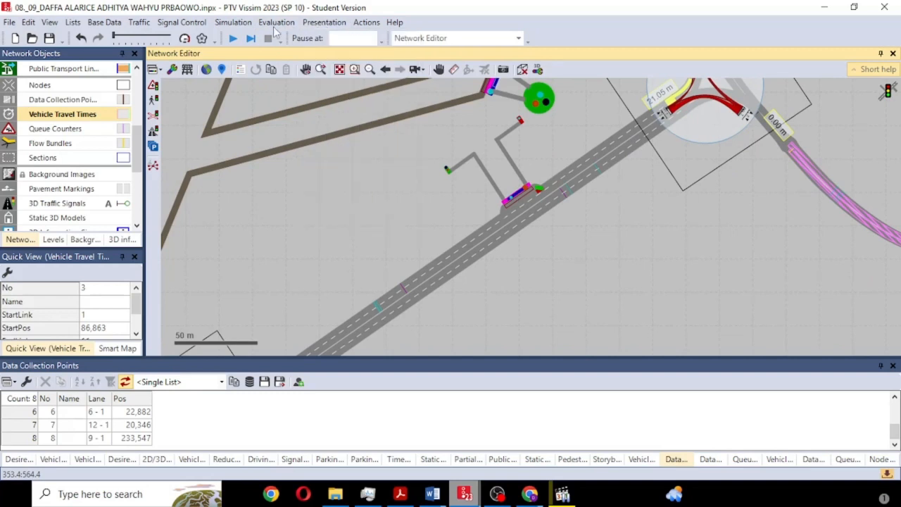
{"action": "mouse_move", "coordinate": [224, 26]}
{"action": "mouse_move", "coordinate": [278, 26]}
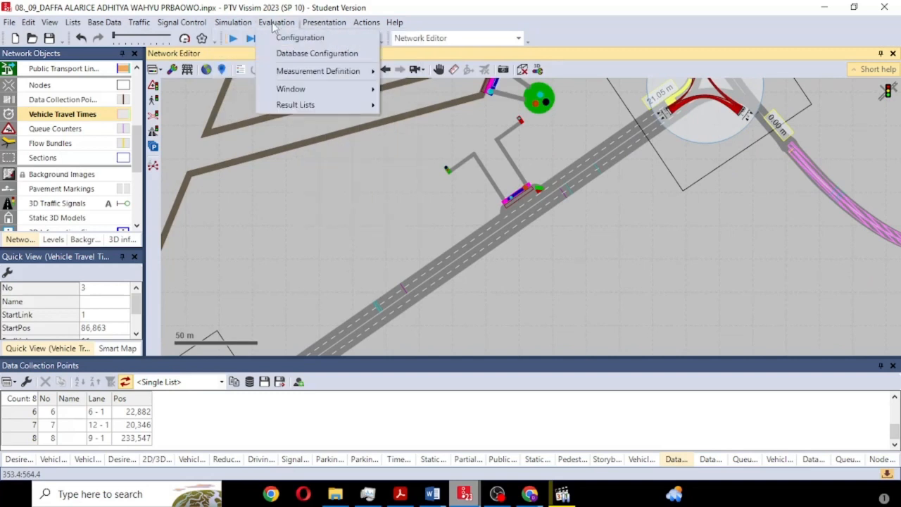
{"action": "left_click", "coordinate": [284, 42]}
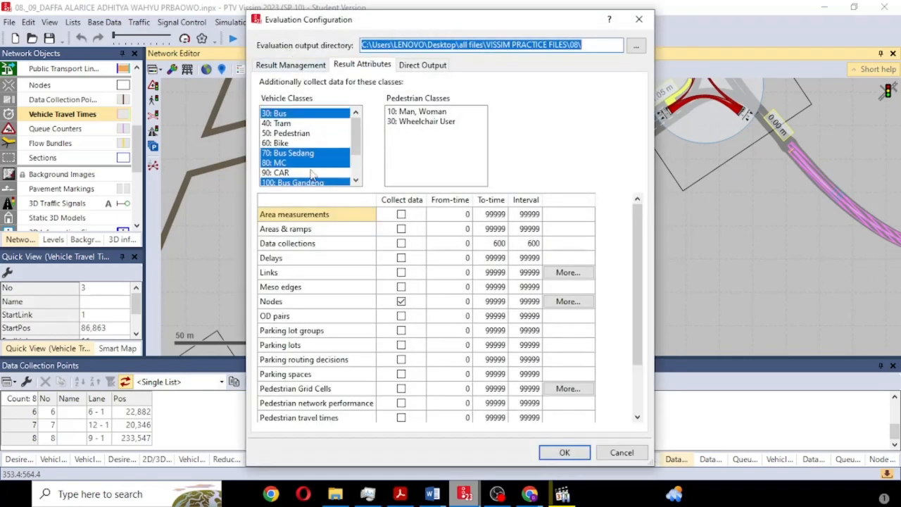
{"action": "scroll", "coordinate": [314, 166], "scroll_direction": "up", "scroll_amount": 1}
{"action": "scroll", "coordinate": [315, 151], "scroll_direction": "down", "scroll_amount": 1}
{"action": "scroll", "coordinate": [394, 296], "scroll_direction": "down", "scroll_amount": 2}
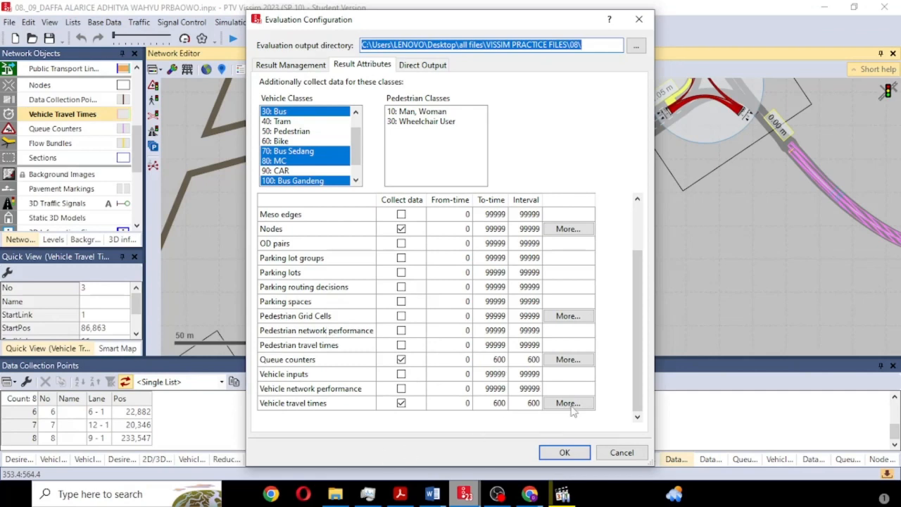
{"action": "left_click", "coordinate": [560, 453]}
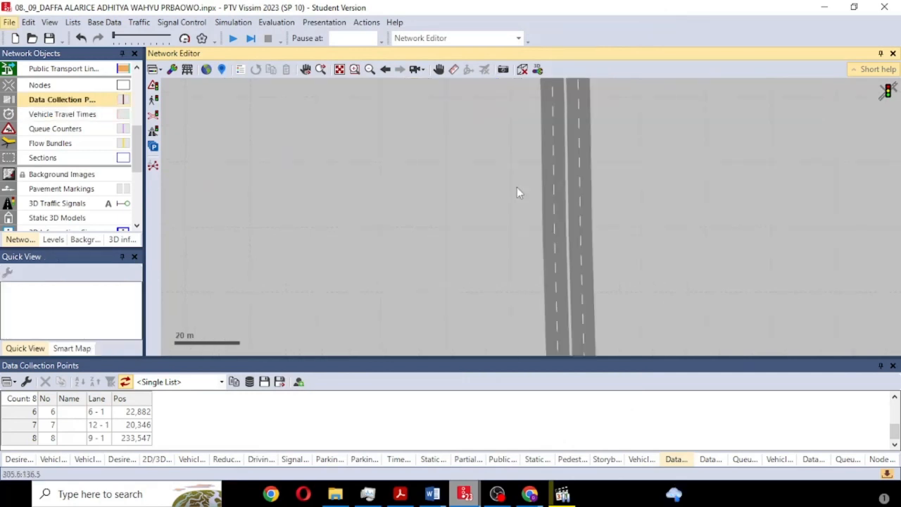
- Add two data collection points on link 1, on lane 2 at about 93.8 m and on lane 1 at about 93.6 m
{"action": "scroll", "coordinate": [548, 201], "scroll_direction": "up", "scroll_amount": 1}
{"action": "scroll", "coordinate": [548, 197], "scroll_direction": "down", "scroll_amount": 1}
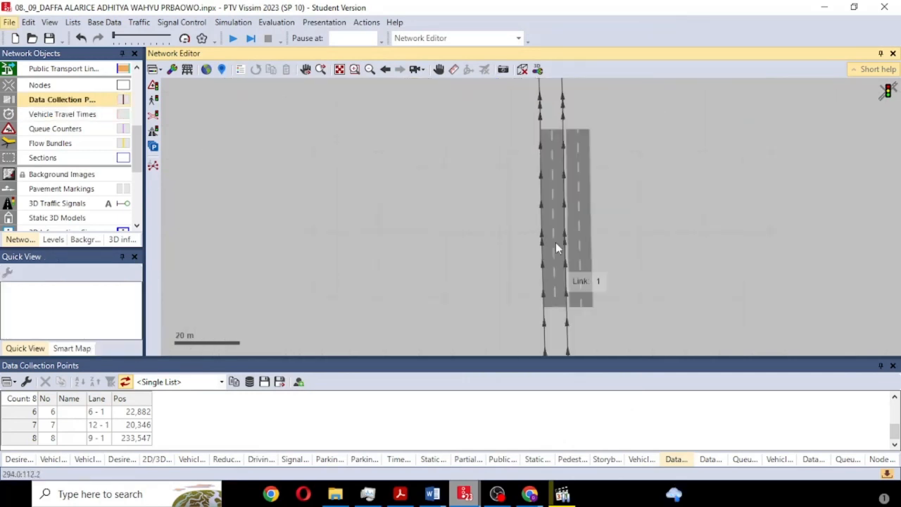
{"action": "scroll", "coordinate": [563, 225], "scroll_direction": "down", "scroll_amount": 2}
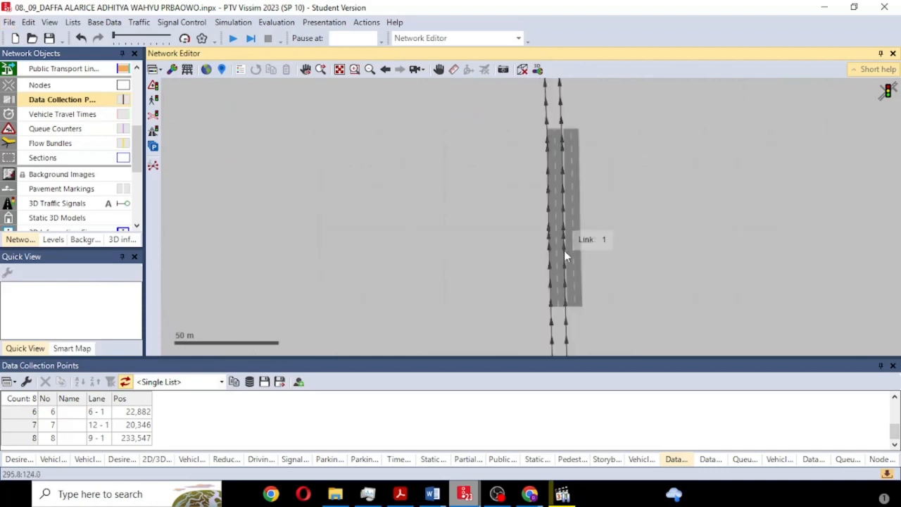
{"action": "left_click_drag", "start_coordinate": [560, 261], "coordinate": [571, 289]}
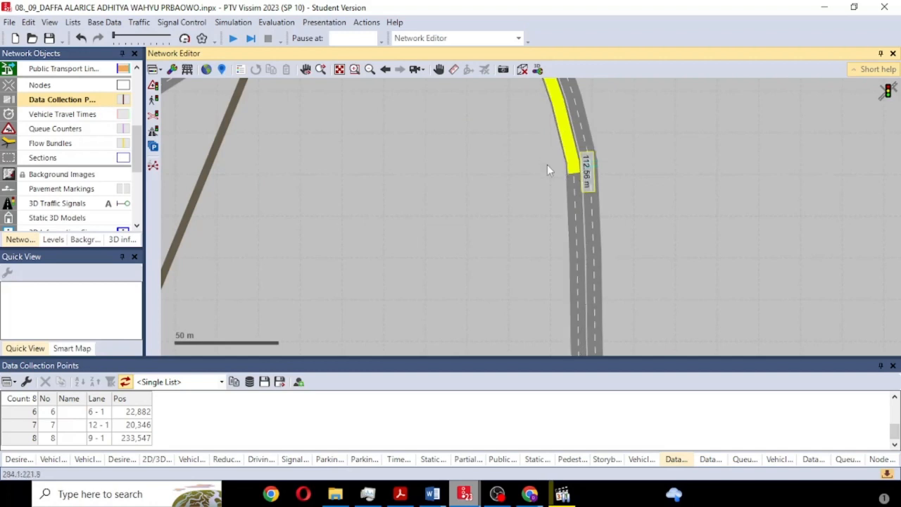
{"action": "scroll", "coordinate": [548, 173], "scroll_direction": "down", "scroll_amount": 1}
{"action": "scroll", "coordinate": [548, 173], "scroll_direction": "down", "scroll_amount": 1}
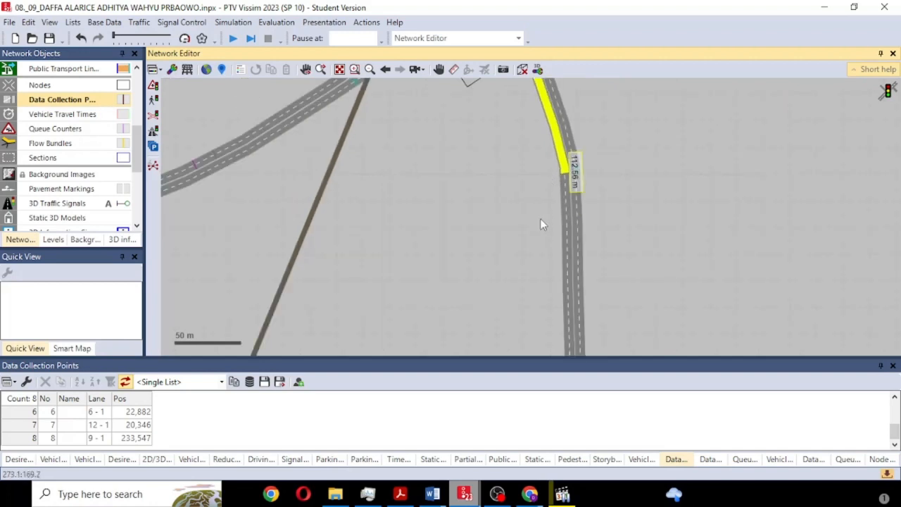
{"action": "left_click_drag", "start_coordinate": [554, 286], "coordinate": [536, 162]}
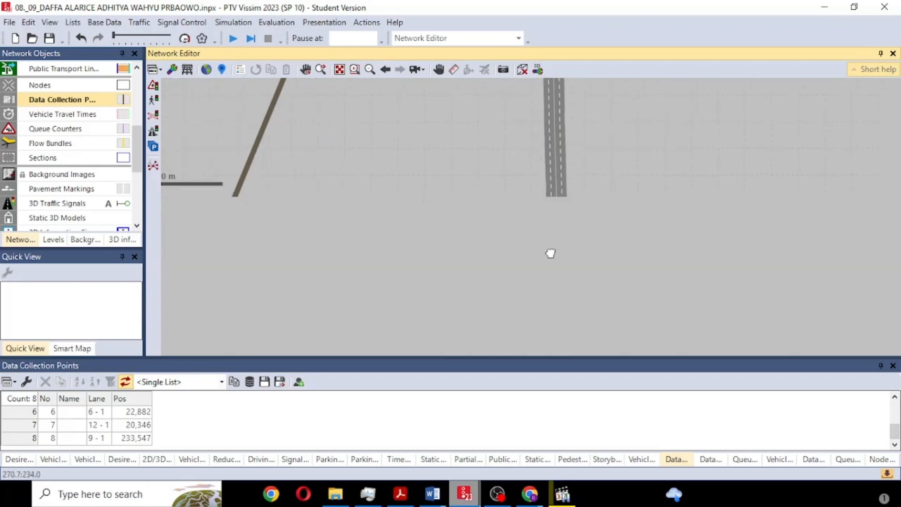
{"action": "scroll", "coordinate": [535, 260], "scroll_direction": "up", "scroll_amount": 2}
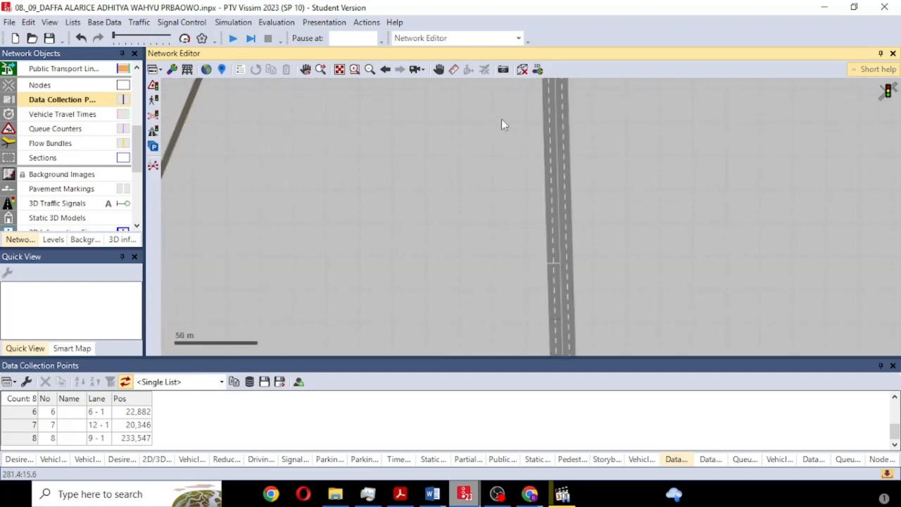
{"action": "scroll", "coordinate": [514, 256], "scroll_direction": "up", "scroll_amount": 2}
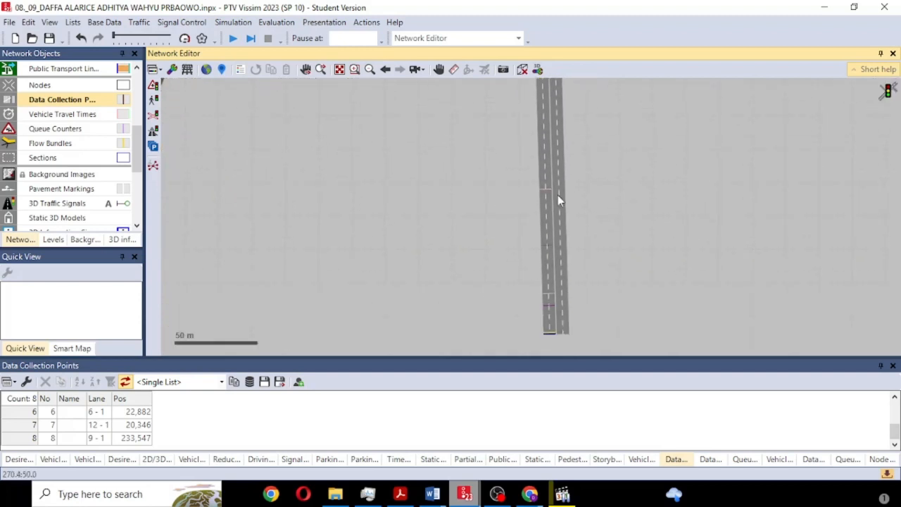
{"action": "scroll", "coordinate": [545, 189], "scroll_direction": "up", "scroll_amount": 3}
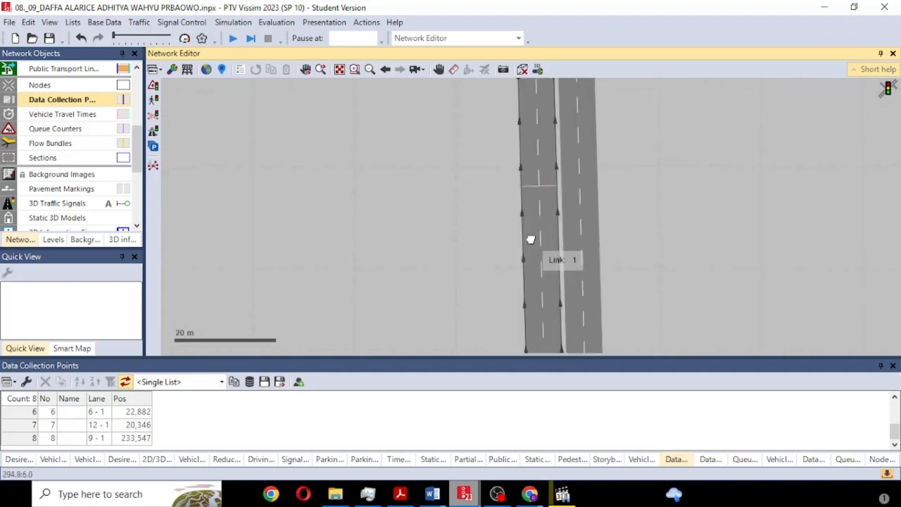
{"action": "left_click_drag", "start_coordinate": [542, 280], "coordinate": [547, 344]}
{"action": "right_click", "coordinate": [535, 149]}
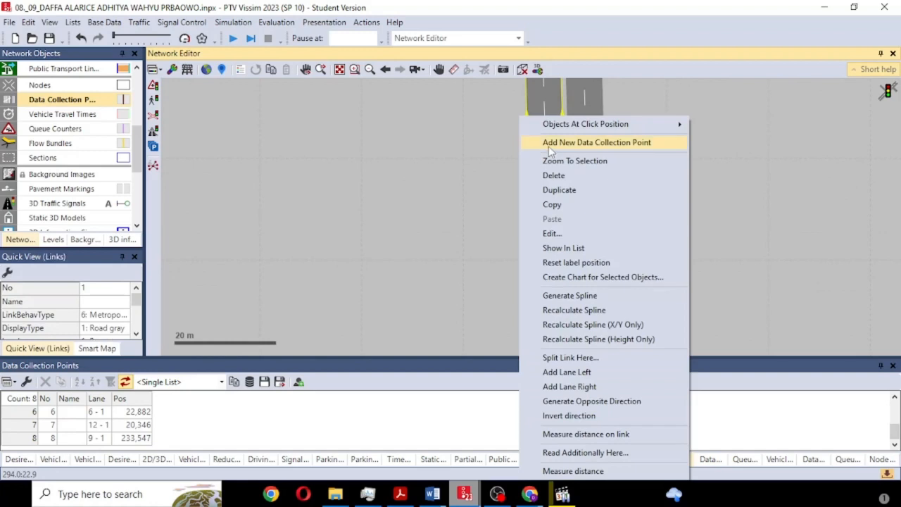
{"action": "left_click", "coordinate": [550, 143]}
{"action": "right_click", "coordinate": [539, 145]}
{"action": "left_click", "coordinate": [599, 140]}
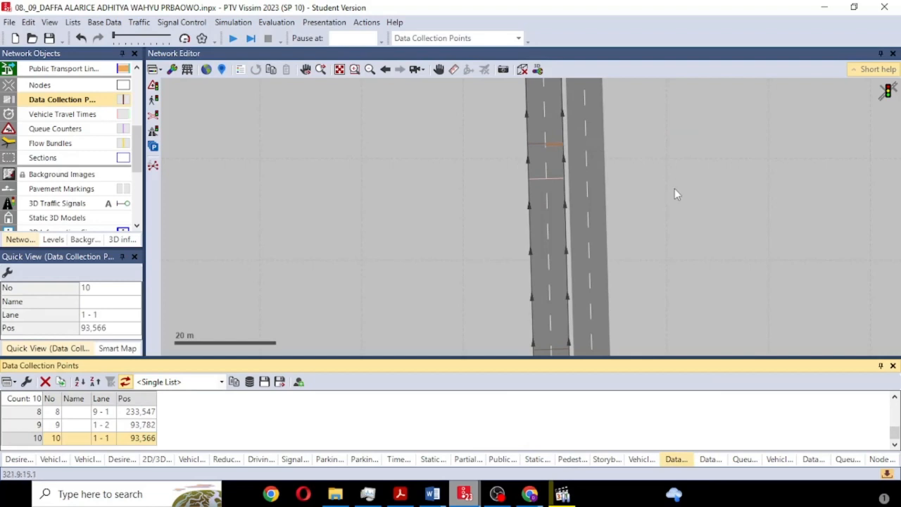
- Undo the addition of the two data collection points on link 1
{"action": "left_click_drag", "start_coordinate": [665, 223], "coordinate": [655, 212]}
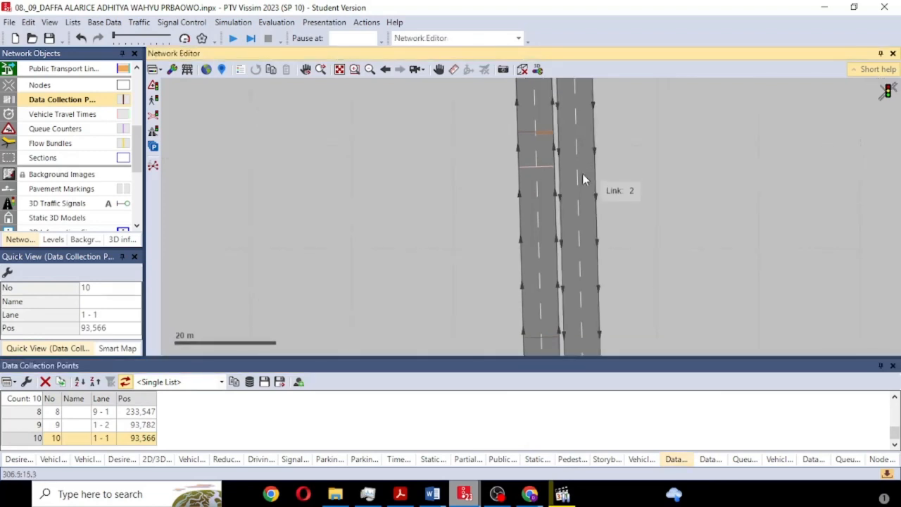
{"action": "scroll", "coordinate": [582, 173], "scroll_direction": "down", "scroll_amount": 5}
{"action": "left_click_drag", "start_coordinate": [644, 163], "coordinate": [375, 247]}
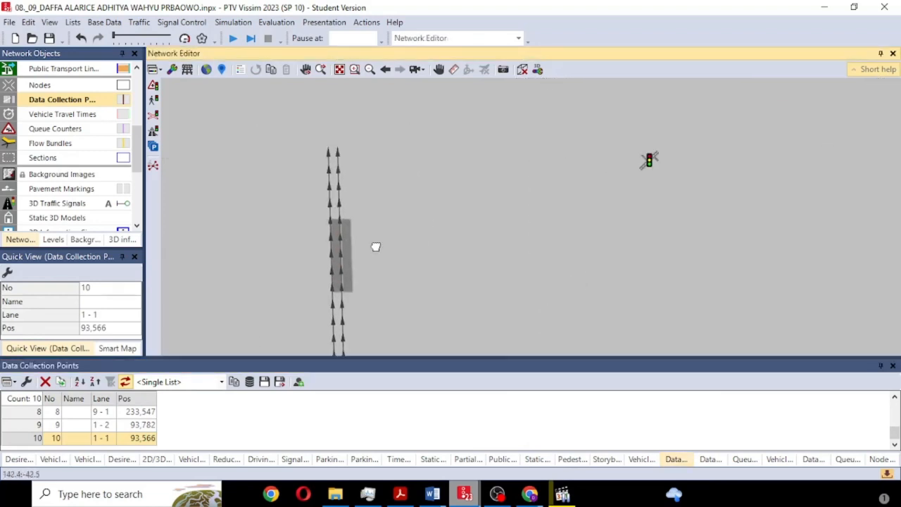
{"action": "key", "text": "ctrl+z"}
{"action": "key", "text": "ctrl+z"}
- Examine the existing data collection points along the approach roads west and south of the four-way intersection
{"action": "scroll", "coordinate": [428, 302], "scroll_direction": "up", "scroll_amount": 1}
{"action": "left_click_drag", "start_coordinate": [416, 300], "coordinate": [416, 291]}
{"action": "left_click_drag", "start_coordinate": [478, 177], "coordinate": [466, 269]}
{"action": "scroll", "coordinate": [494, 198], "scroll_direction": "down", "scroll_amount": 4}
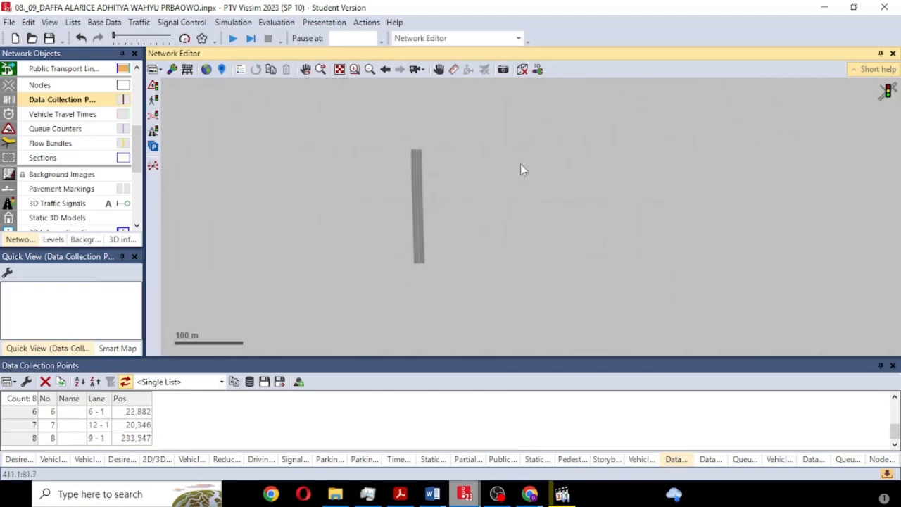
{"action": "scroll", "coordinate": [465, 331], "scroll_direction": "down", "scroll_amount": 2}
{"action": "left_click_drag", "start_coordinate": [465, 332], "coordinate": [278, 262]}
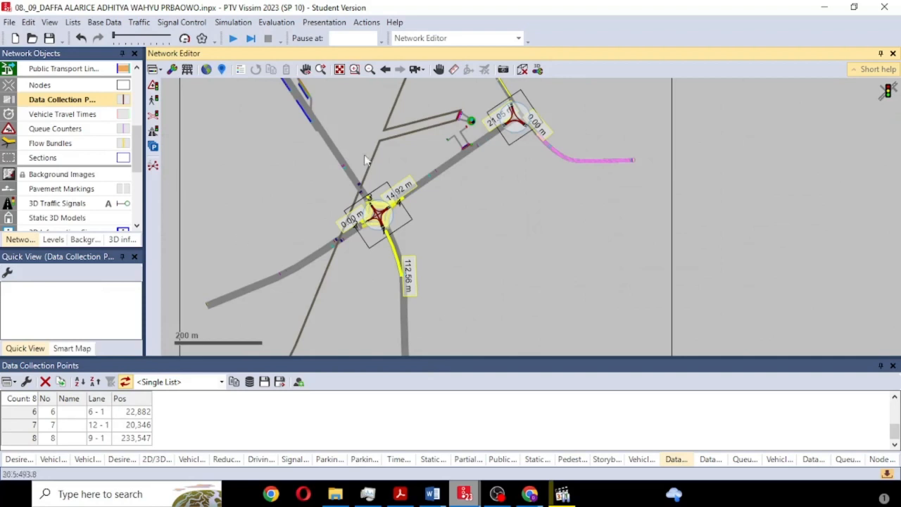
{"action": "left_click_drag", "start_coordinate": [492, 98], "coordinate": [501, 258]}
{"action": "left_click_drag", "start_coordinate": [625, 341], "coordinate": [746, 137]}
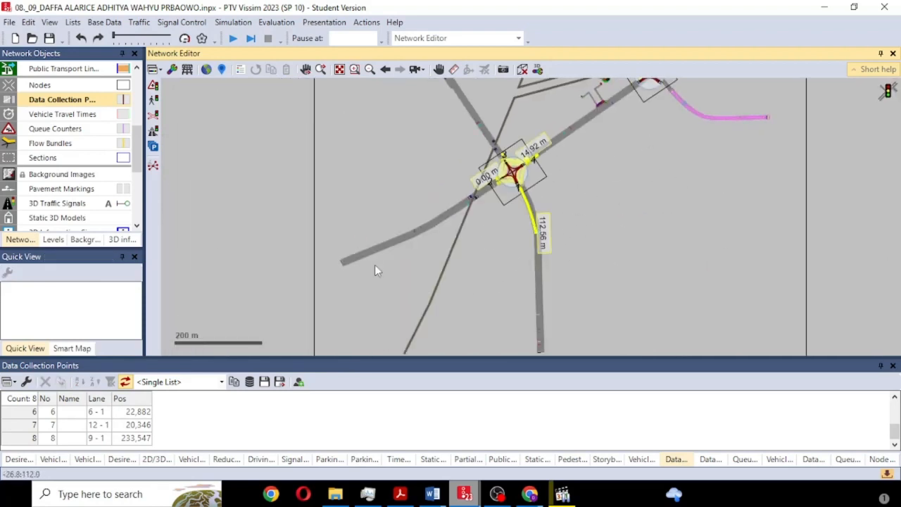
{"action": "scroll", "coordinate": [360, 255], "scroll_direction": "up", "scroll_amount": 5}
{"action": "scroll", "coordinate": [362, 256], "scroll_direction": "up", "scroll_amount": 1}
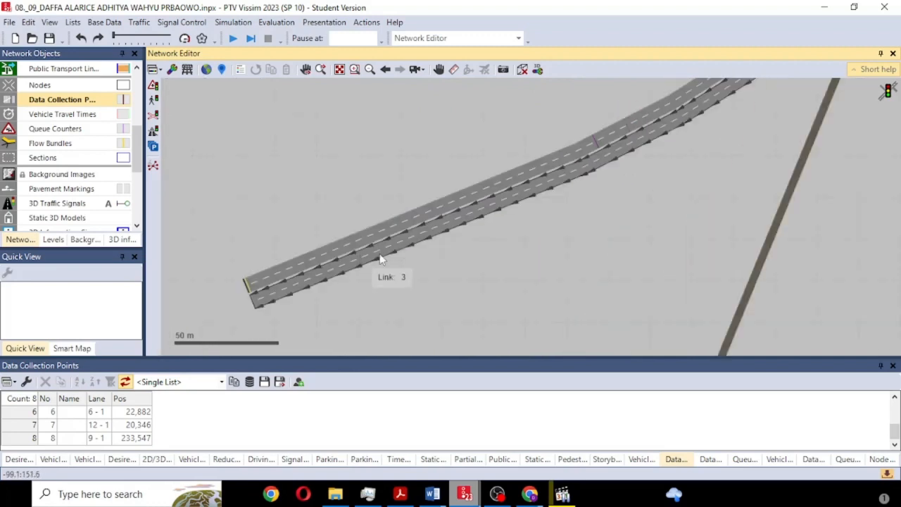
{"action": "left_click_drag", "start_coordinate": [655, 200], "coordinate": [382, 159]}
{"action": "left_click_drag", "start_coordinate": [681, 256], "coordinate": [490, 189]}
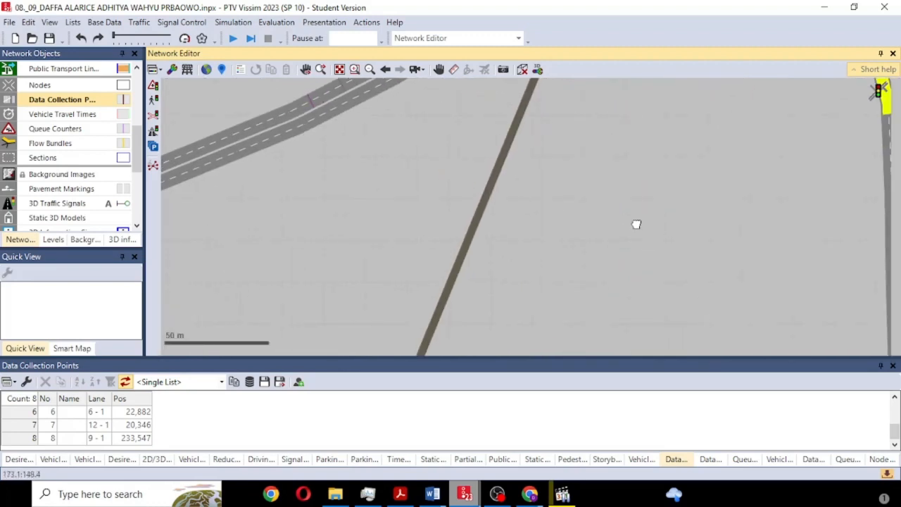
{"action": "left_click_drag", "start_coordinate": [679, 283], "coordinate": [458, 185]}
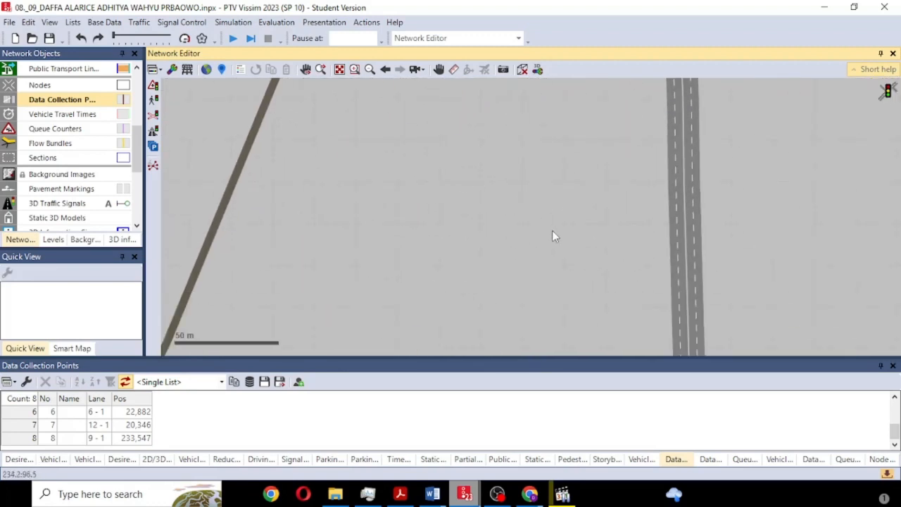
{"action": "left_click_drag", "start_coordinate": [674, 301], "coordinate": [523, 199]}
{"action": "left_click_drag", "start_coordinate": [603, 328], "coordinate": [598, 223]}
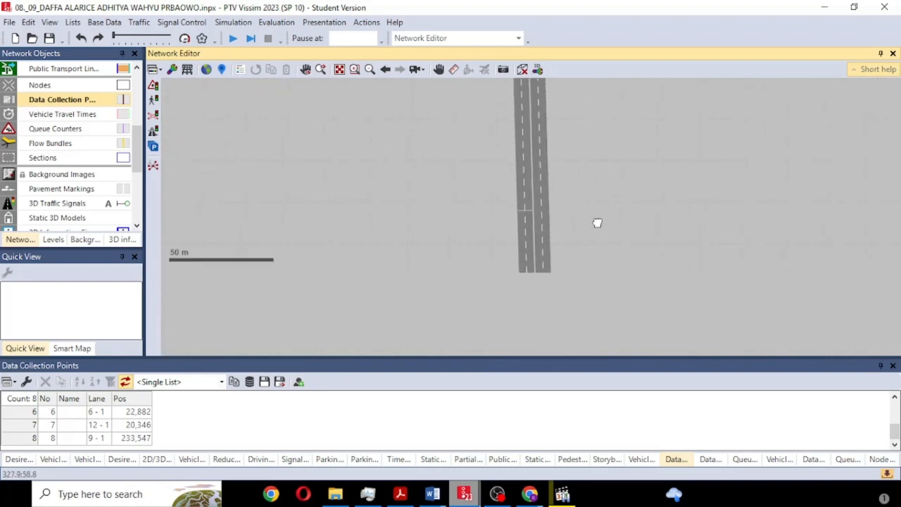
{"action": "scroll", "coordinate": [377, 346], "scroll_direction": "down", "scroll_amount": 1}
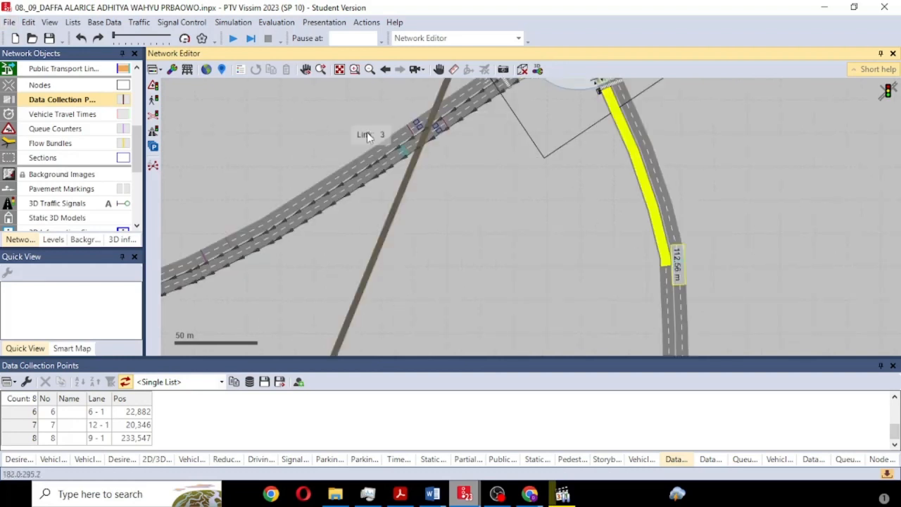
- Add a queue counter on link 4 at about 322.9 m, accepting deletion of the existing queue counter results, and delete the new counter again
{"action": "scroll", "coordinate": [415, 139], "scroll_direction": "up", "scroll_amount": 3}
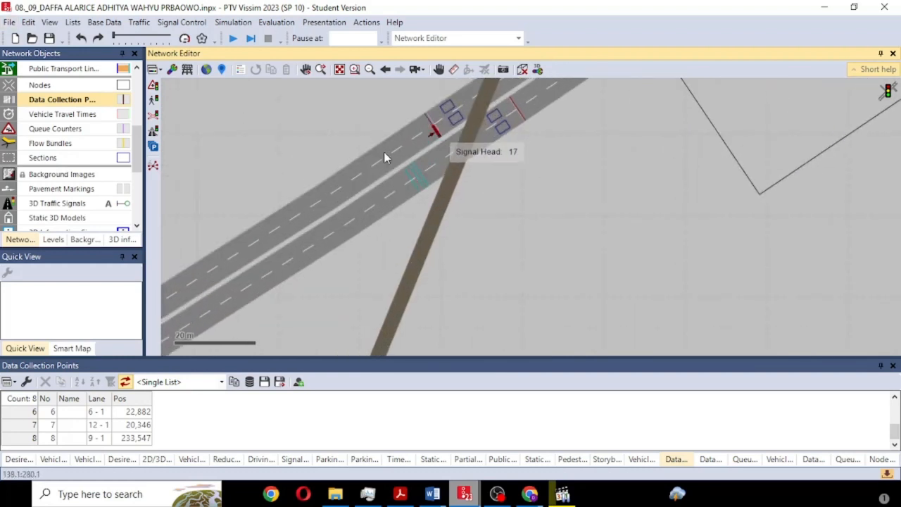
{"action": "left_click", "coordinate": [122, 130]}
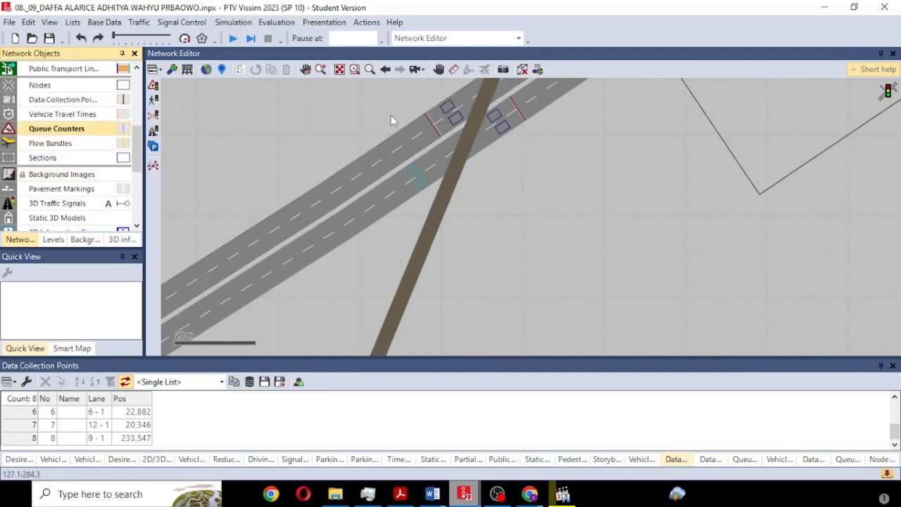
{"action": "left_click_drag", "start_coordinate": [441, 119], "coordinate": [416, 181]}
{"action": "scroll", "coordinate": [406, 186], "scroll_direction": "up", "scroll_amount": 3}
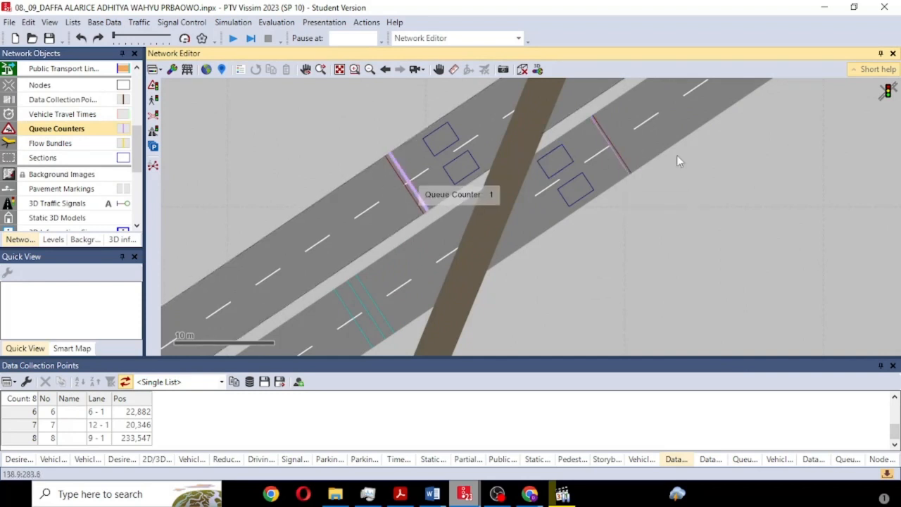
{"action": "scroll", "coordinate": [672, 155], "scroll_direction": "down", "scroll_amount": 5}
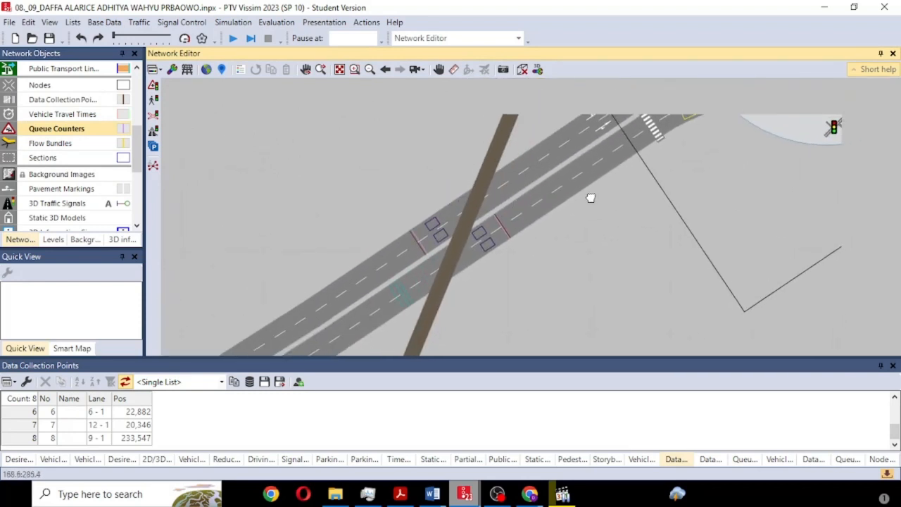
{"action": "right_click", "coordinate": [393, 266]}
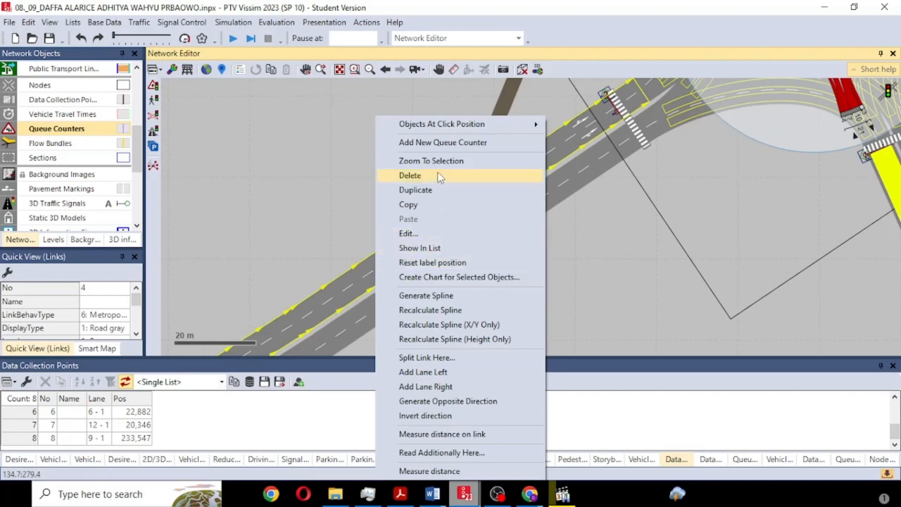
{"action": "left_click", "coordinate": [444, 143]}
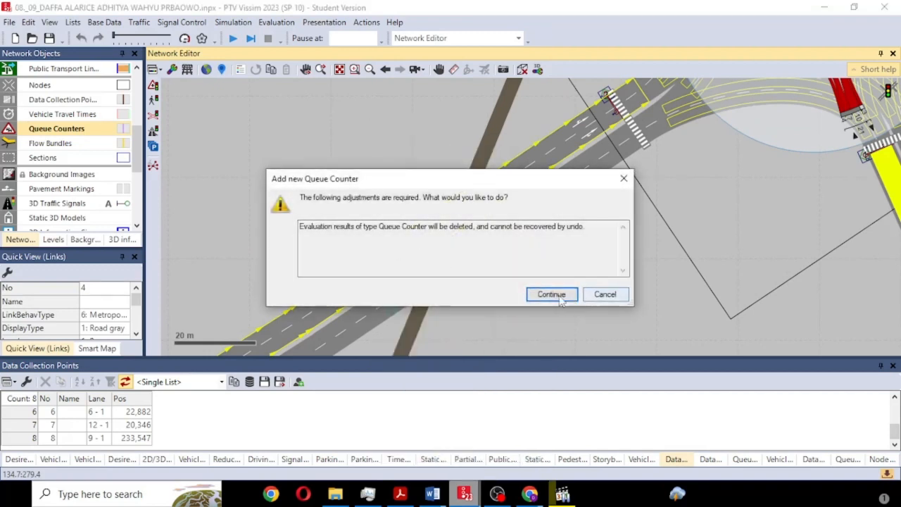
{"action": "left_click", "coordinate": [563, 295]}
{"action": "scroll", "coordinate": [399, 264], "scroll_direction": "up", "scroll_amount": 2}
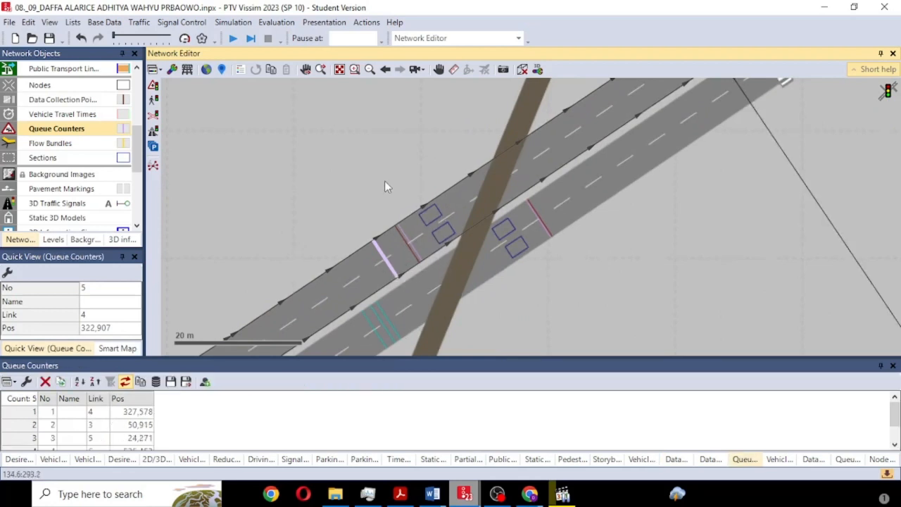
{"action": "key", "text": "Delete"}
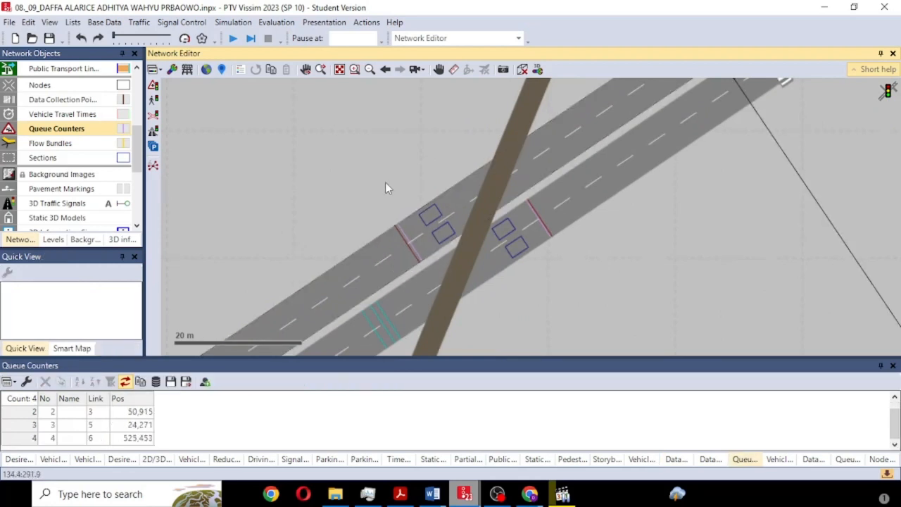
- Examine the placement of the existing queue counters at the signal heads on the other intersection approaches
{"action": "left_click_drag", "start_coordinate": [638, 230], "coordinate": [325, 312]}
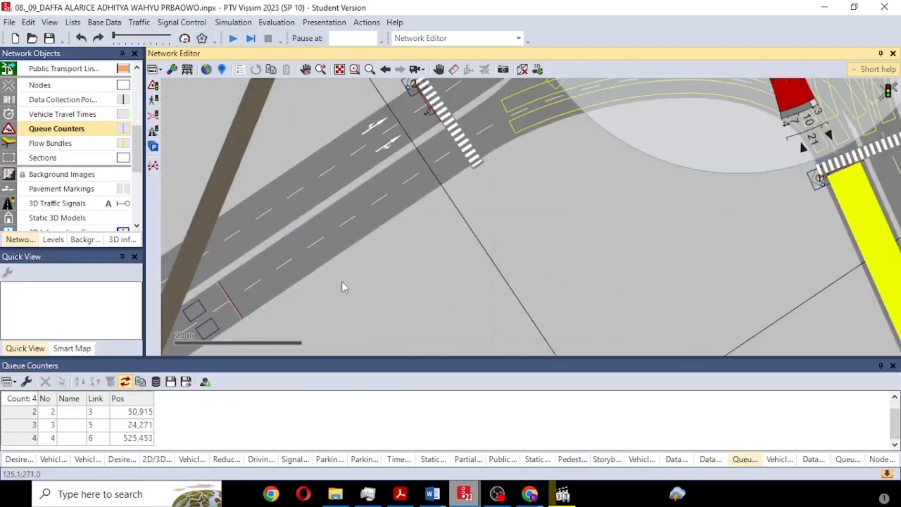
{"action": "scroll", "coordinate": [345, 283], "scroll_direction": "down", "scroll_amount": 2}
{"action": "left_click_drag", "start_coordinate": [607, 285], "coordinate": [423, 97]}
{"action": "left_click_drag", "start_coordinate": [659, 218], "coordinate": [517, 25]}
{"action": "left_click_drag", "start_coordinate": [565, 240], "coordinate": [577, 99]}
{"action": "scroll", "coordinate": [574, 230], "scroll_direction": "down", "scroll_amount": 2}
{"action": "scroll", "coordinate": [575, 229], "scroll_direction": "down", "scroll_amount": 3}
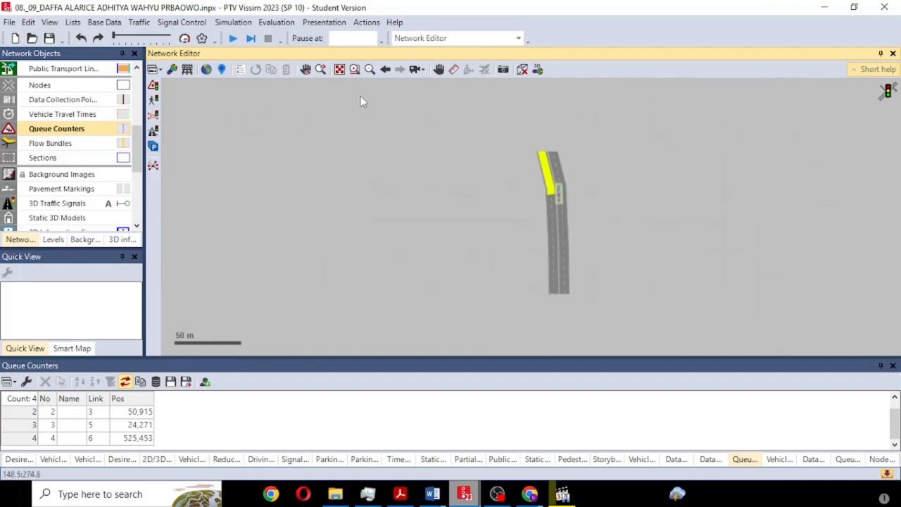
{"action": "left_click_drag", "start_coordinate": [359, 88], "coordinate": [454, 292]}
{"action": "left_click_drag", "start_coordinate": [486, 188], "coordinate": [497, 255]}
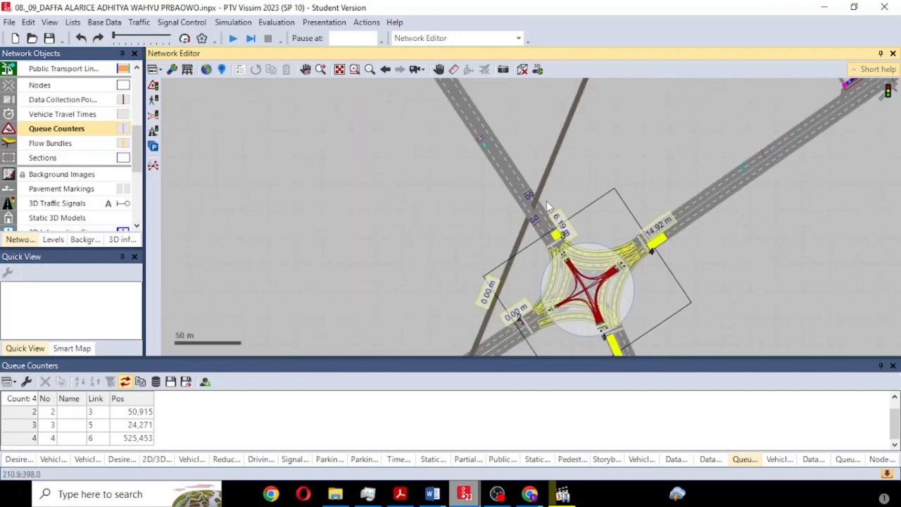
{"action": "scroll", "coordinate": [524, 198], "scroll_direction": "up", "scroll_amount": 4}
{"action": "scroll", "coordinate": [523, 198], "scroll_direction": "up", "scroll_amount": 2}
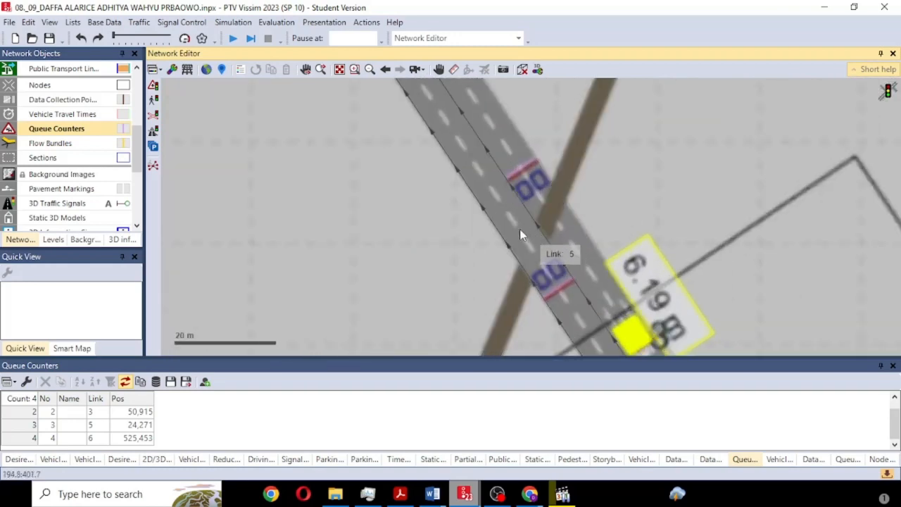
{"action": "left_click", "coordinate": [561, 188]}
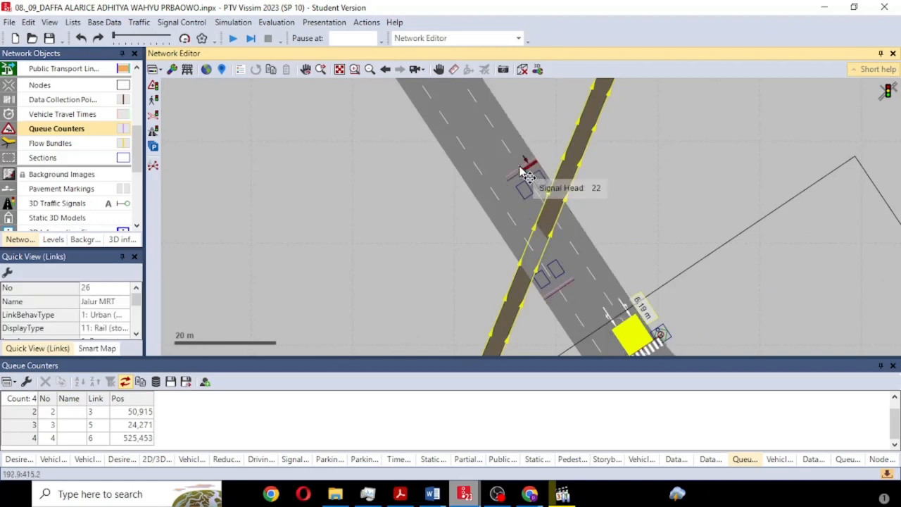
{"action": "left_click", "coordinate": [413, 208]}
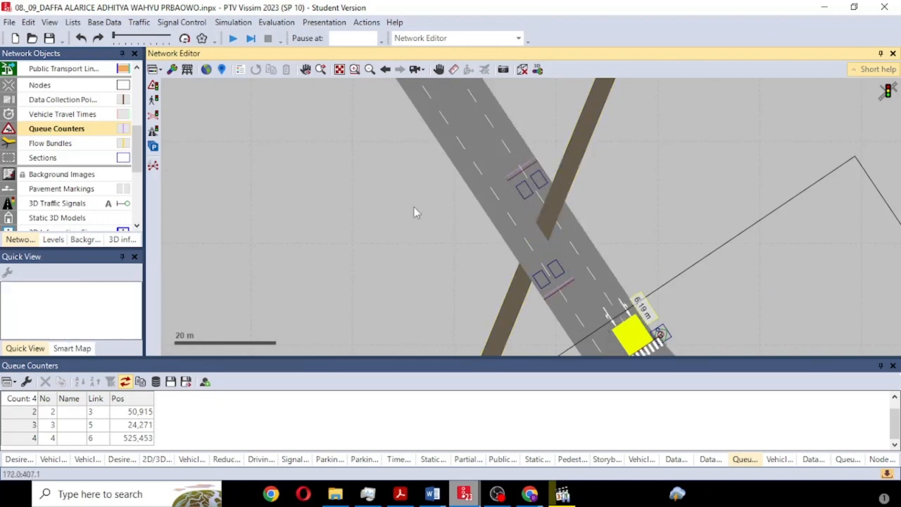
{"action": "scroll", "coordinate": [414, 208], "scroll_direction": "down", "scroll_amount": 4}
{"action": "left_click_drag", "start_coordinate": [614, 216], "coordinate": [419, 90]}
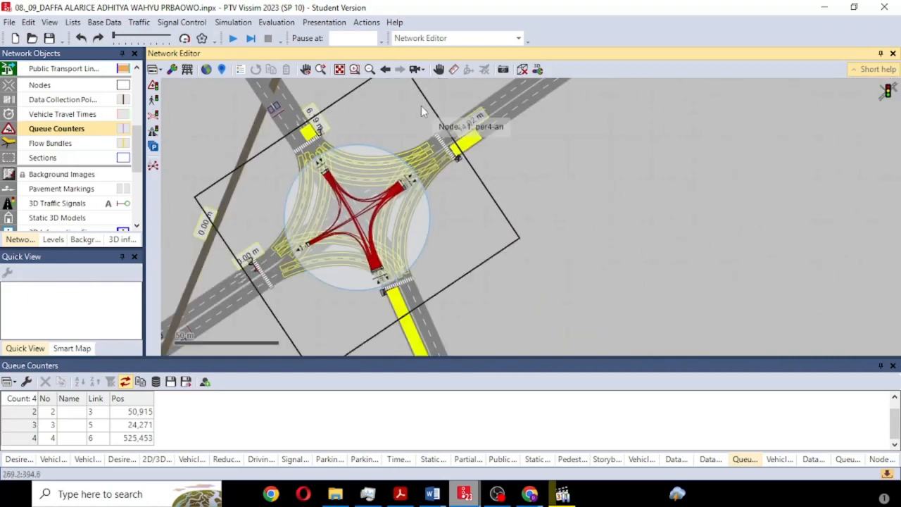
{"action": "left_click_drag", "start_coordinate": [566, 215], "coordinate": [501, 182]}
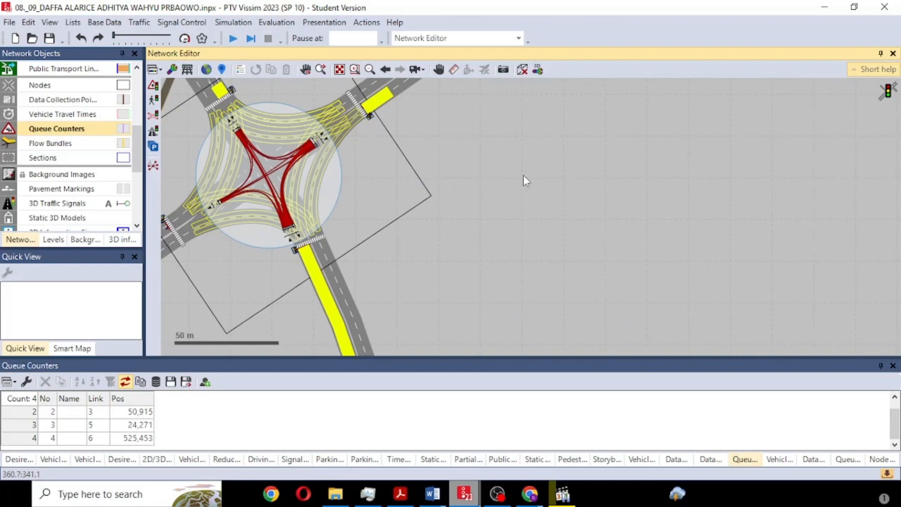
{"action": "left_click_drag", "start_coordinate": [522, 174], "coordinate": [649, 210]}
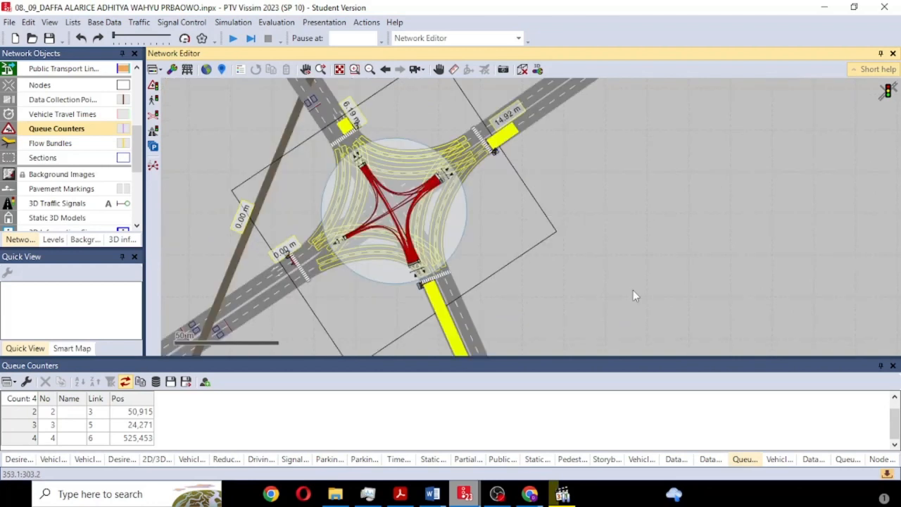
- Review the simulation parameters, checking period, resolution, random seed, number of runs and the micro or meso simulation method, and accept them
{"action": "left_click", "coordinate": [290, 26]}
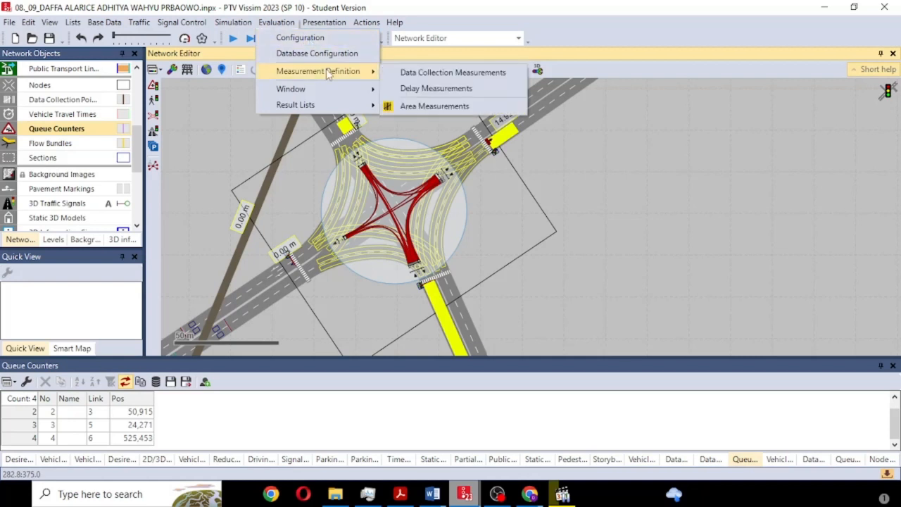
{"action": "mouse_move", "coordinate": [245, 23]}
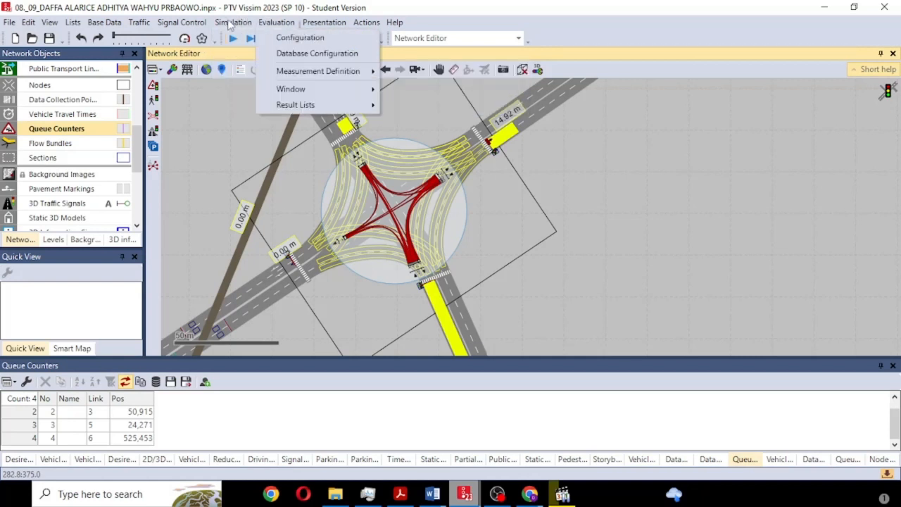
{"action": "left_click", "coordinate": [249, 33]}
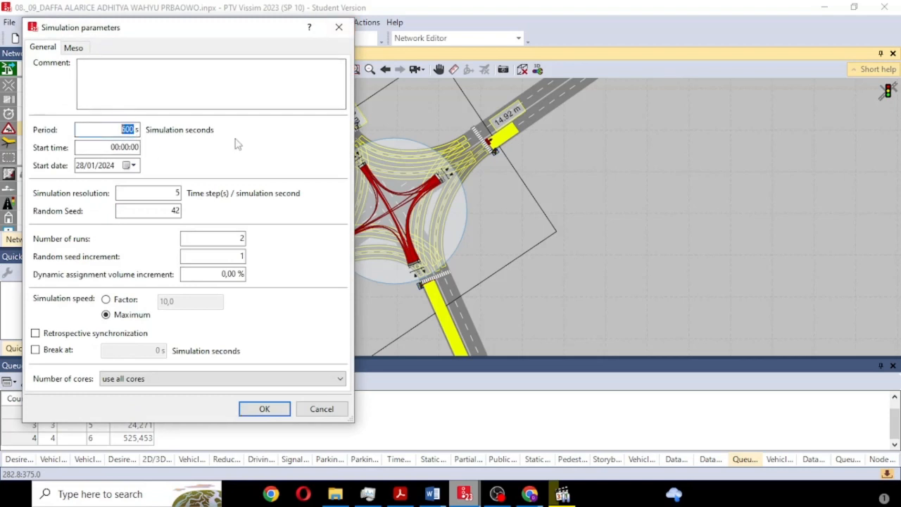
{"action": "double_click", "coordinate": [177, 194]}
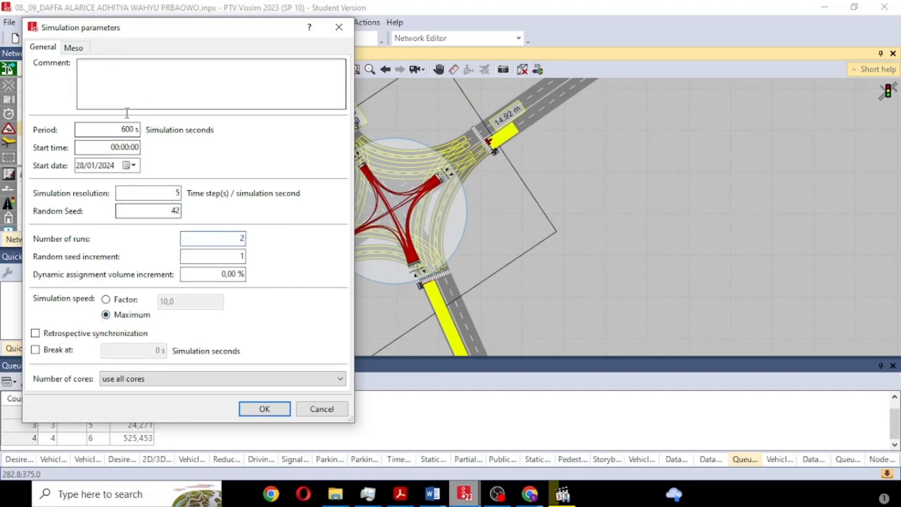
{"action": "left_click", "coordinate": [73, 48]}
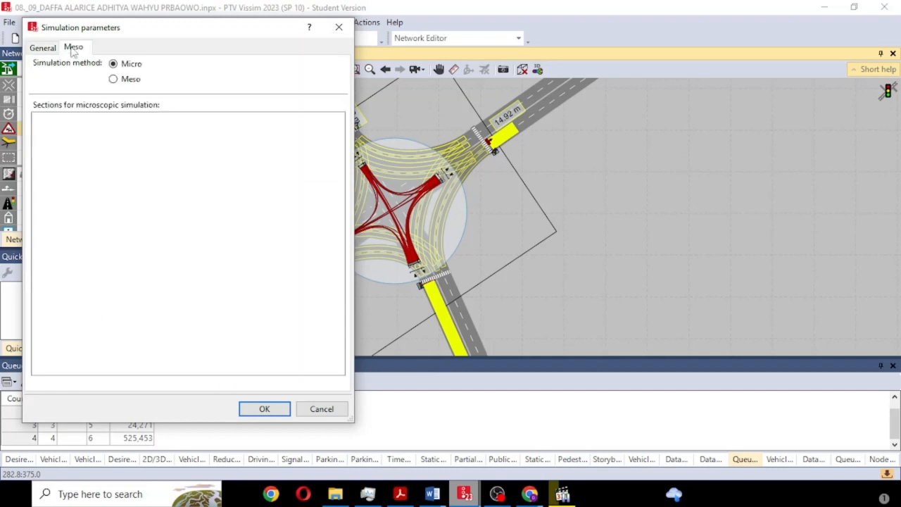
{"action": "left_click", "coordinate": [263, 409]}
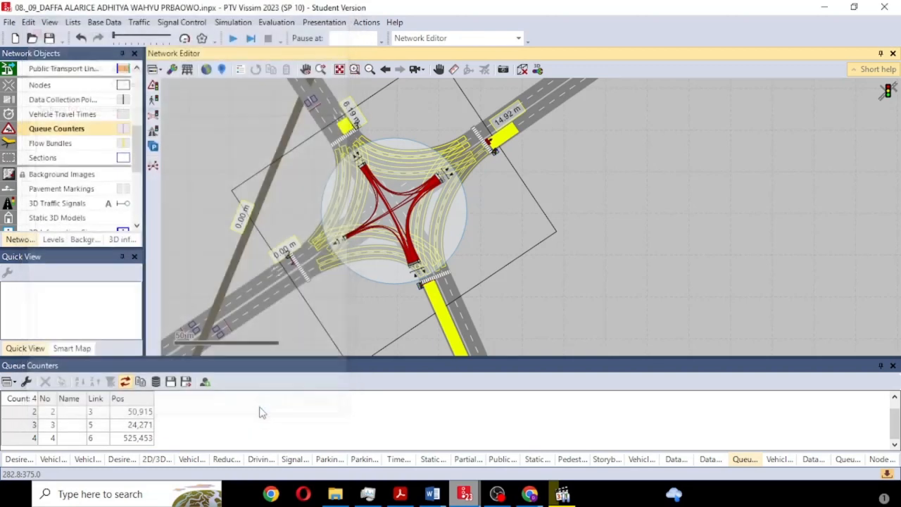
- Turn on data collection for Data collections in the evaluation configuration's result attributes and accept the settings
{"action": "left_click", "coordinate": [282, 23]}
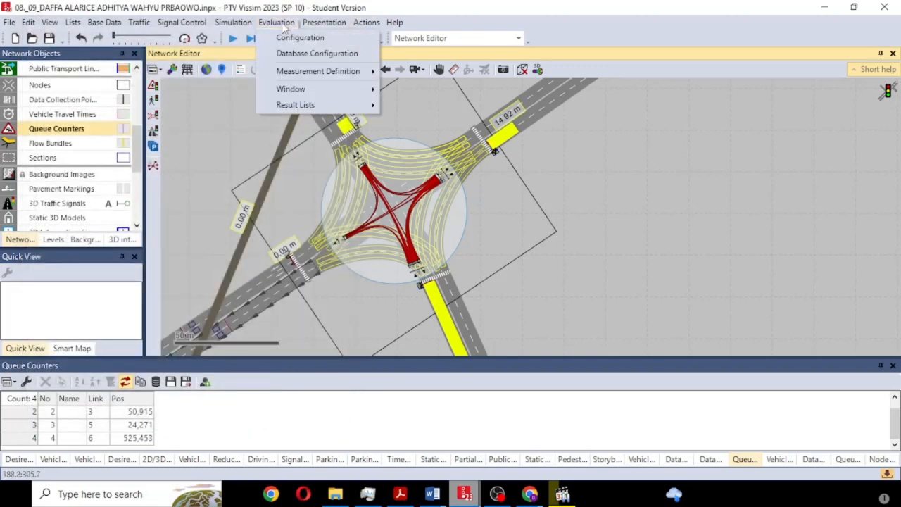
{"action": "left_click", "coordinate": [294, 41]}
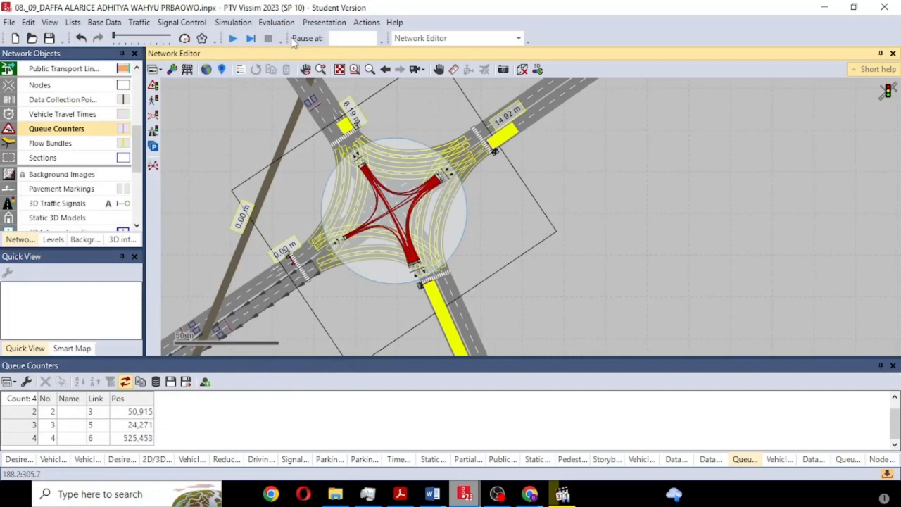
{"action": "scroll", "coordinate": [347, 316], "scroll_direction": "down", "scroll_amount": 3}
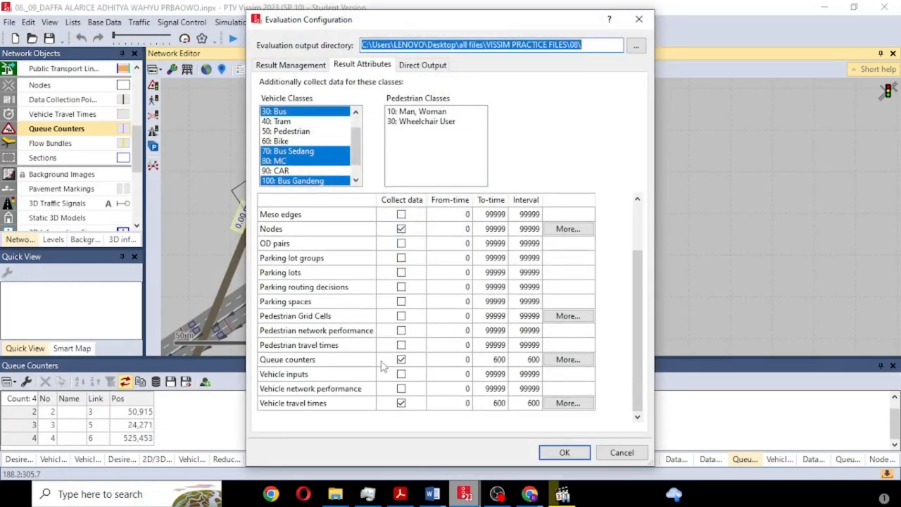
{"action": "scroll", "coordinate": [394, 387], "scroll_direction": "up", "scroll_amount": 3}
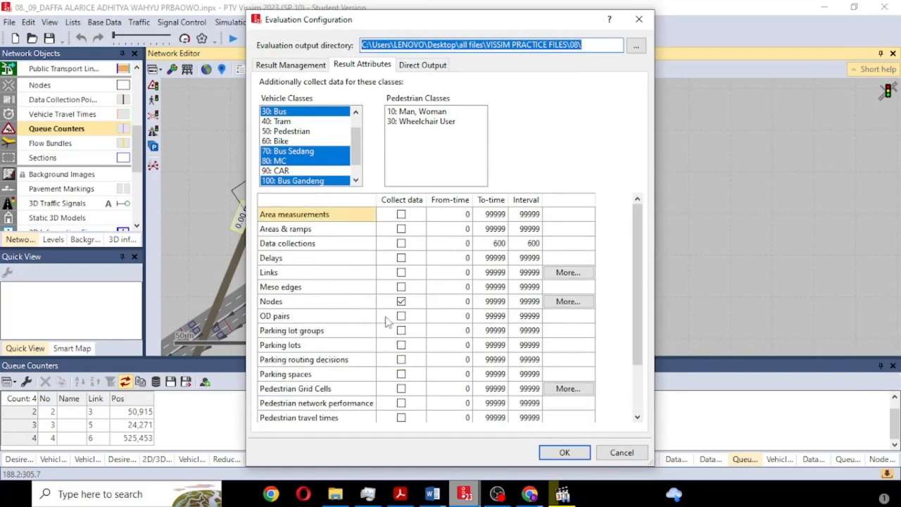
{"action": "left_click", "coordinate": [401, 247]}
{"action": "scroll", "coordinate": [422, 337], "scroll_direction": "down", "scroll_amount": 3}
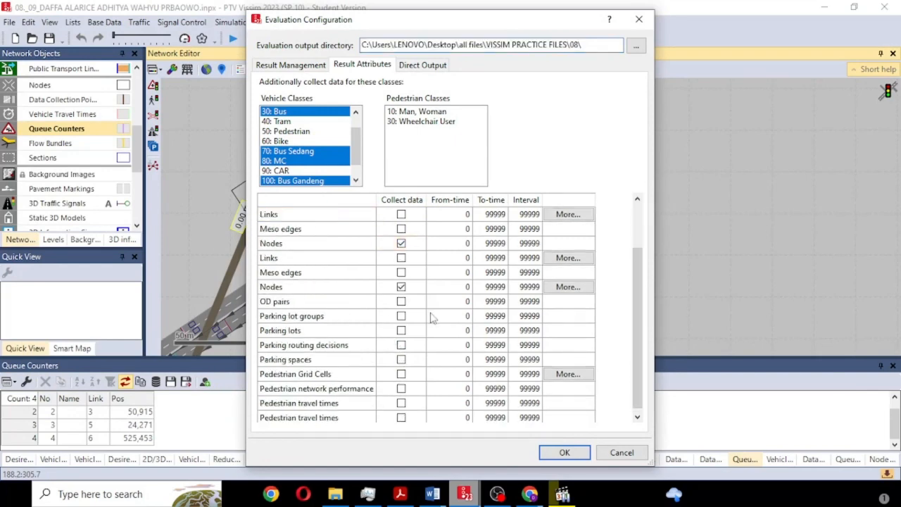
{"action": "left_click", "coordinate": [564, 452]}
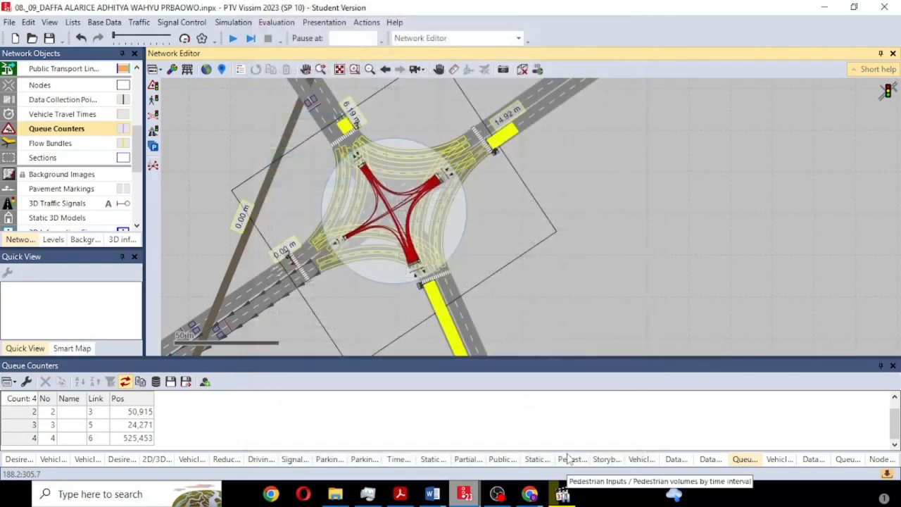
{"action": "left_click", "coordinate": [324, 21]}
{"action": "left_click", "coordinate": [324, 22]}
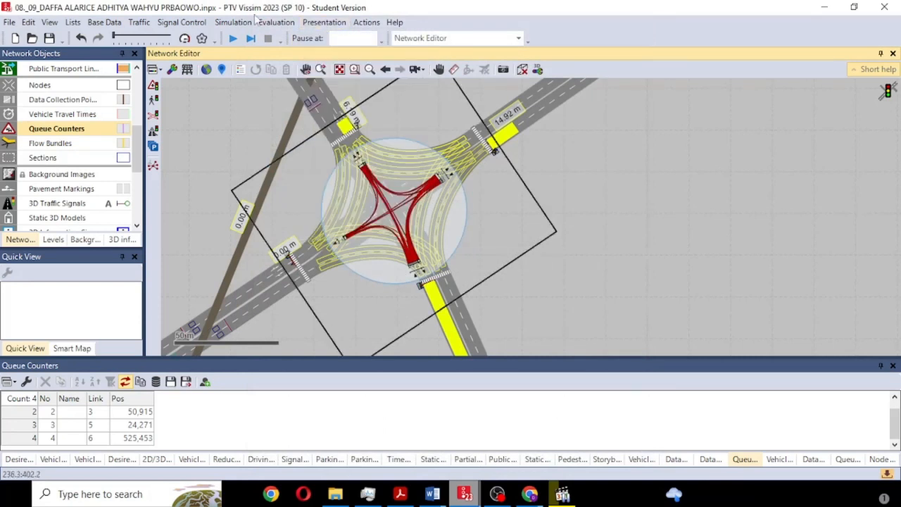
{"action": "left_click", "coordinate": [275, 21]}
{"action": "left_click", "coordinate": [292, 54]}
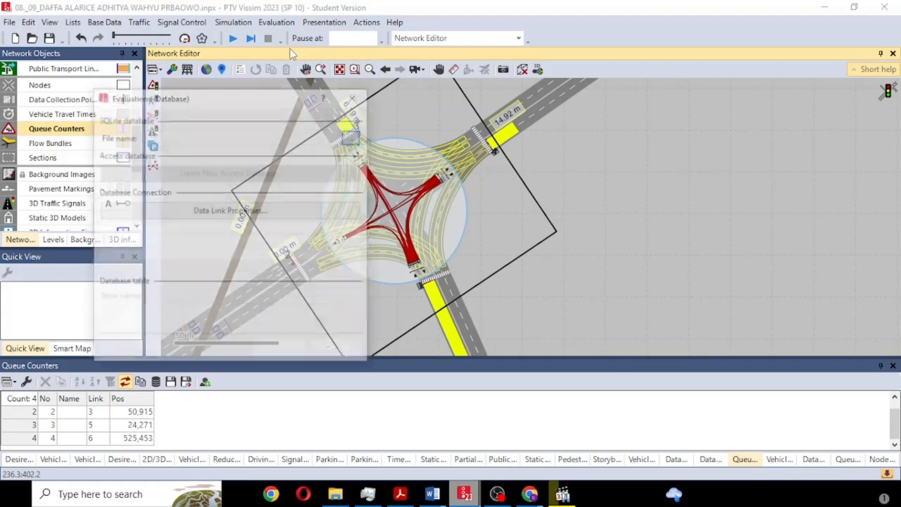
{"action": "left_click", "coordinate": [357, 95]}
- Show the data collection measurements list to check which data collection points each measurement groups
{"action": "left_click", "coordinate": [276, 21]}
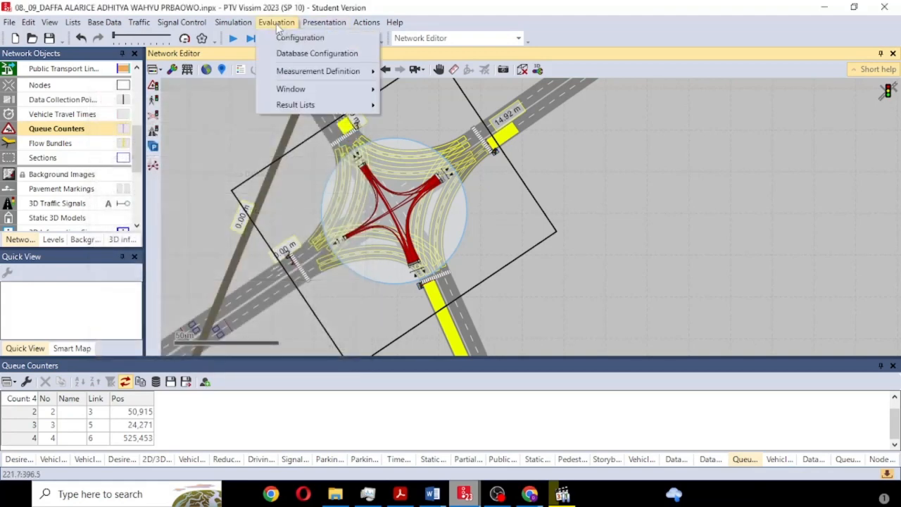
{"action": "mouse_move", "coordinate": [308, 72]}
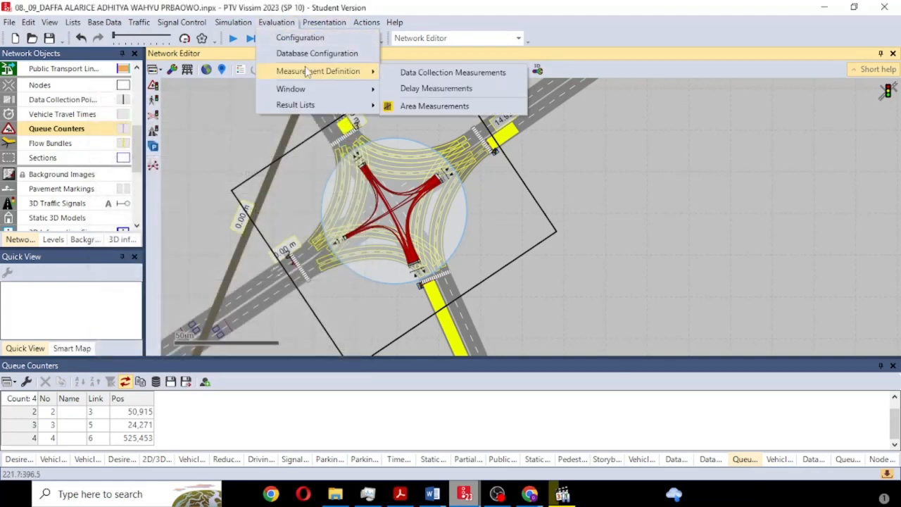
{"action": "left_click", "coordinate": [408, 74]}
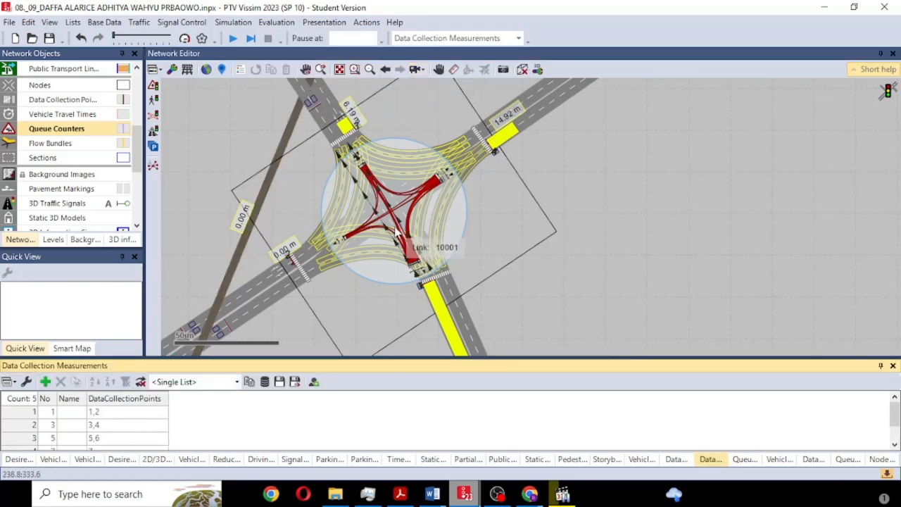
{"action": "left_click", "coordinate": [657, 186]}
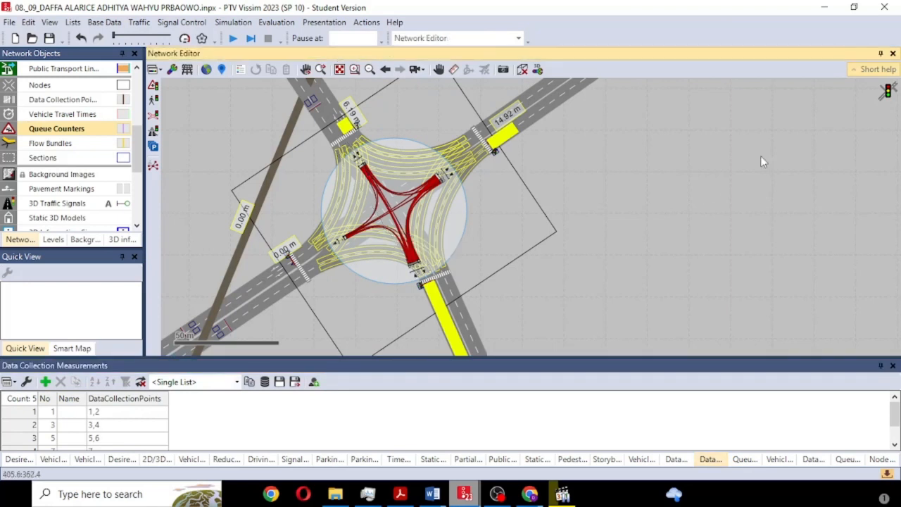
- Open the data collection results list and examine its per-class columns for distance, length, vehicles, queue delay and average speed
{"action": "left_click", "coordinate": [276, 22]}
{"action": "mouse_move", "coordinate": [302, 105]}
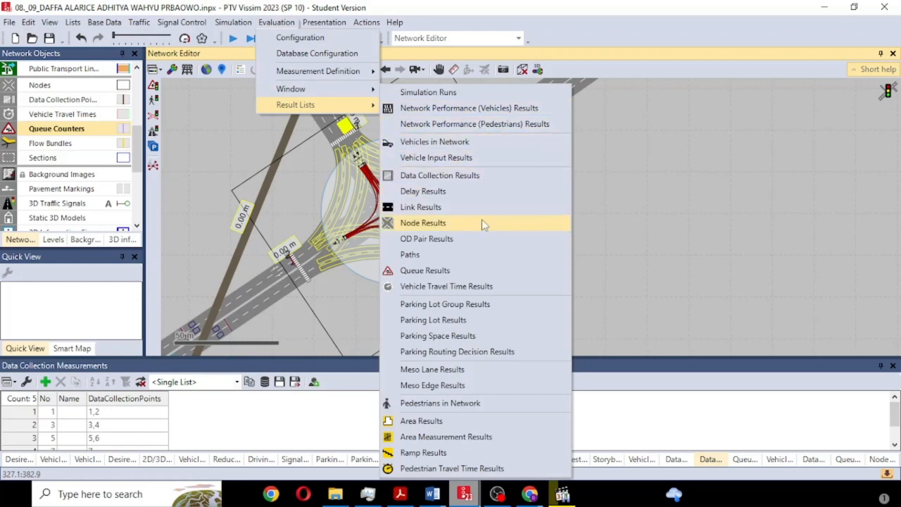
{"action": "double_click", "coordinate": [478, 180]}
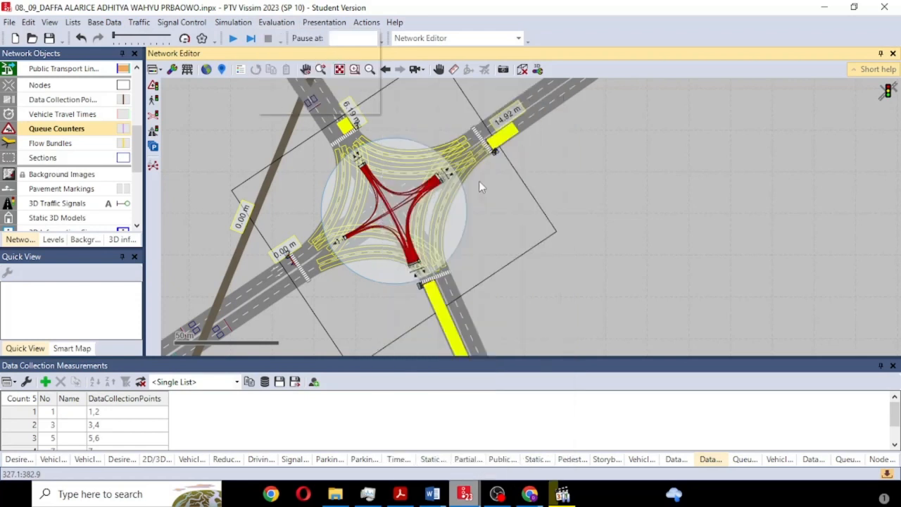
{"action": "left_click", "coordinate": [275, 24]}
{"action": "left_click", "coordinate": [276, 23]}
{"action": "left_click", "coordinate": [276, 23]}
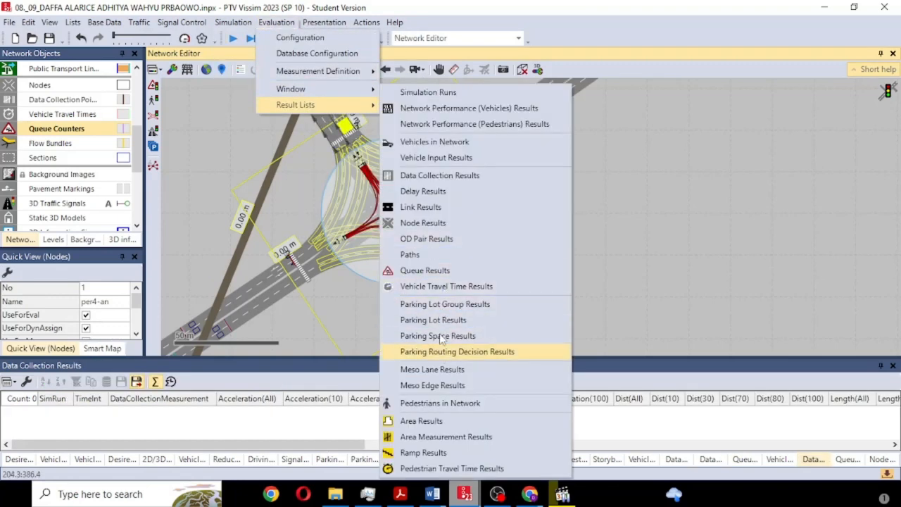
{"action": "left_click", "coordinate": [425, 176]}
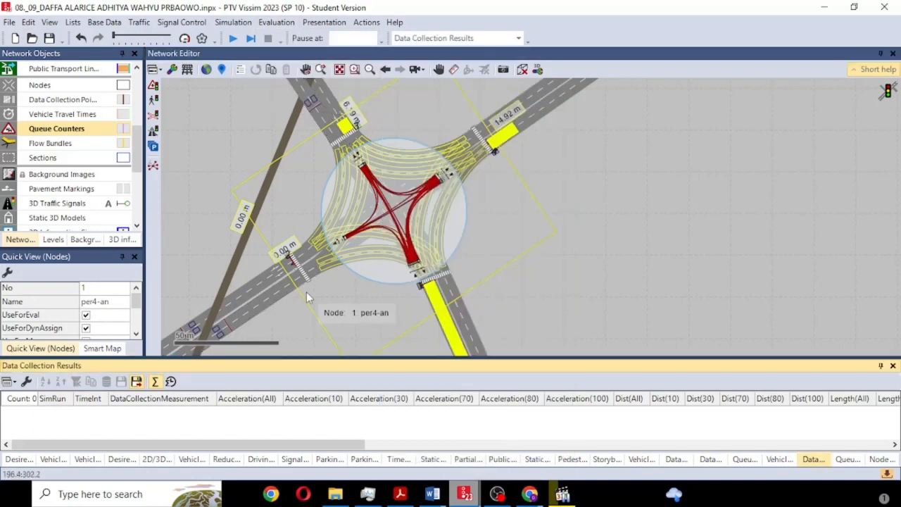
{"action": "left_click_drag", "start_coordinate": [217, 446], "coordinate": [451, 305]}
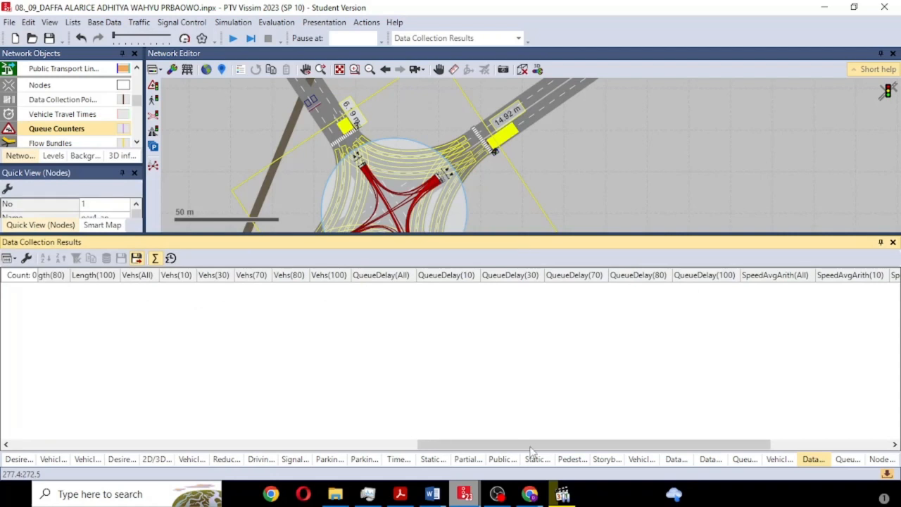
{"action": "left_click_drag", "start_coordinate": [531, 450], "coordinate": [354, 449]}
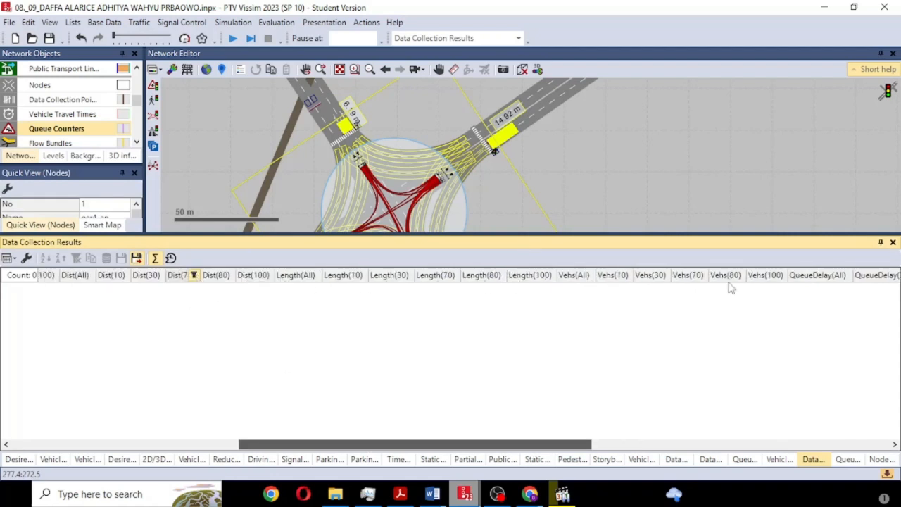
{"action": "left_click_drag", "start_coordinate": [556, 444], "coordinate": [854, 426]}
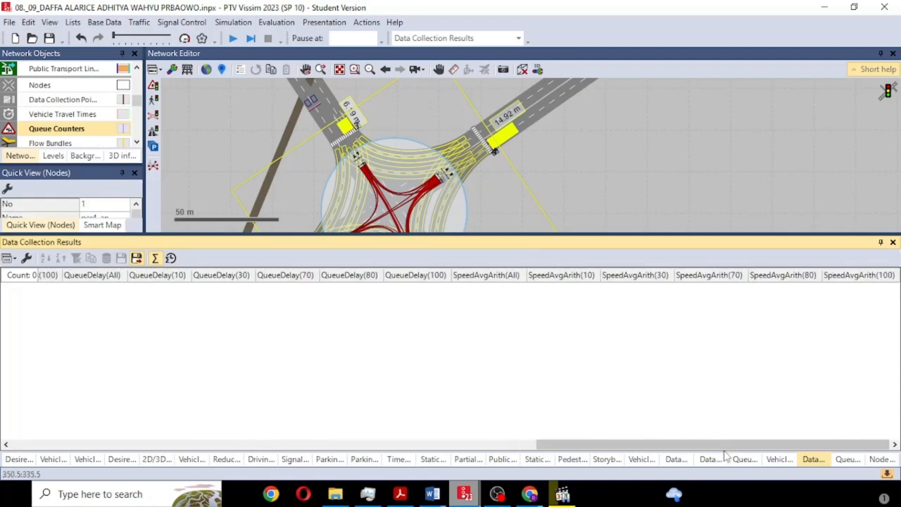
{"action": "left_click_drag", "start_coordinate": [725, 444], "coordinate": [160, 420]}
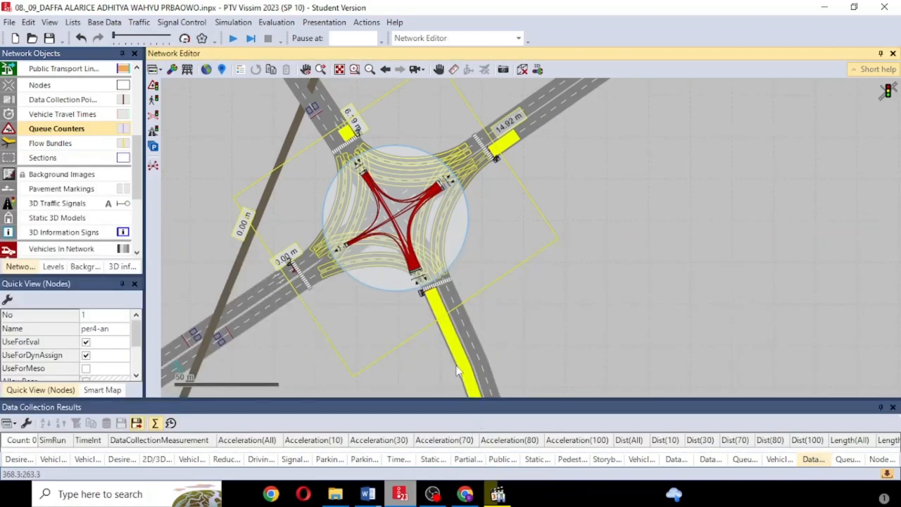
- Start the simulation without saving the changes and halt it in single-step mode at about 4 seconds
{"action": "left_click", "coordinate": [233, 38]}
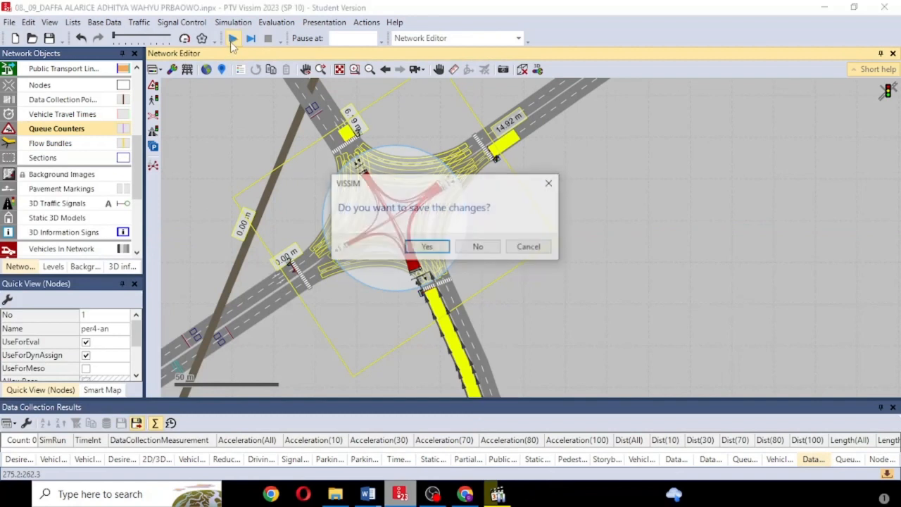
{"action": "left_click", "coordinate": [473, 252]}
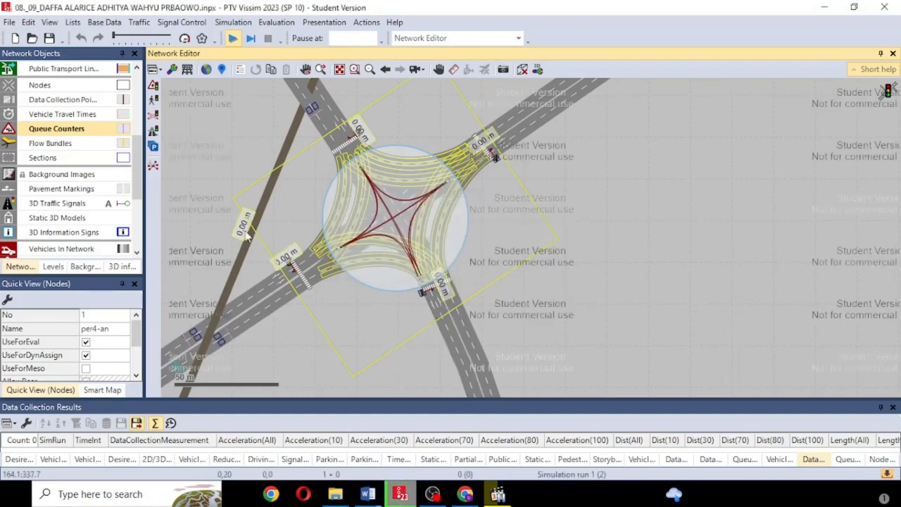
{"action": "scroll", "coordinate": [289, 278], "scroll_direction": "down", "scroll_amount": 1}
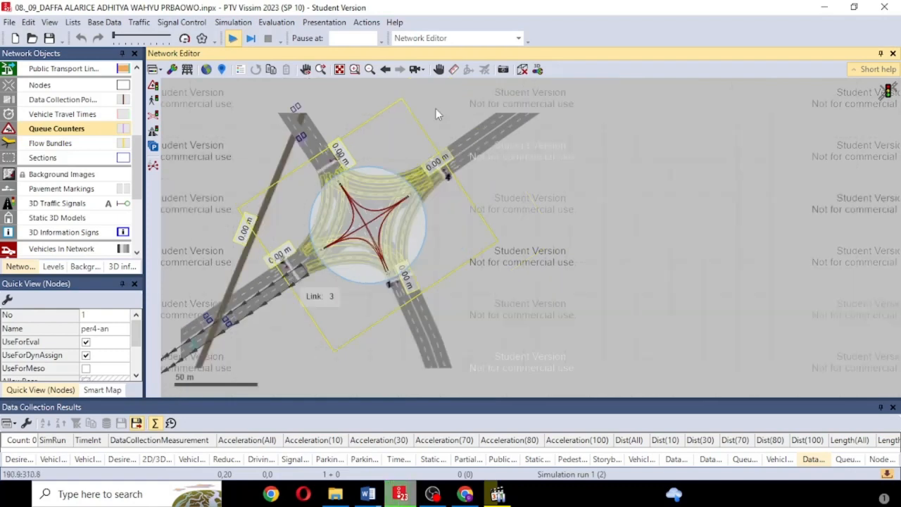
{"action": "key", "text": "F5"}
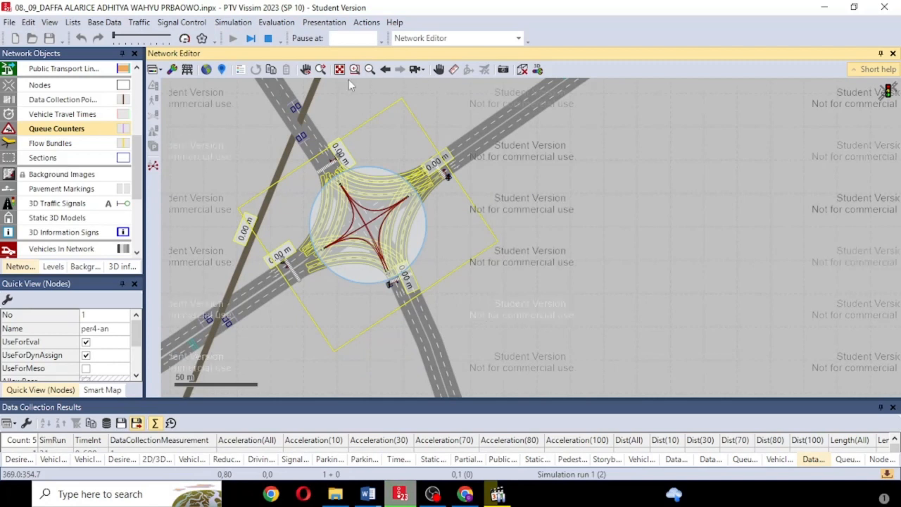
{"action": "left_click_drag", "start_coordinate": [534, 290], "coordinate": [593, 224]}
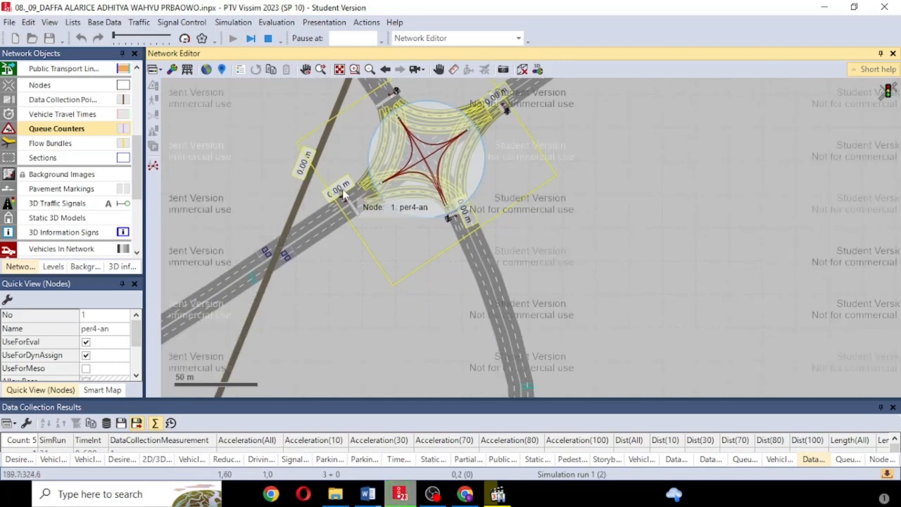
{"action": "left_click", "coordinate": [252, 39]}
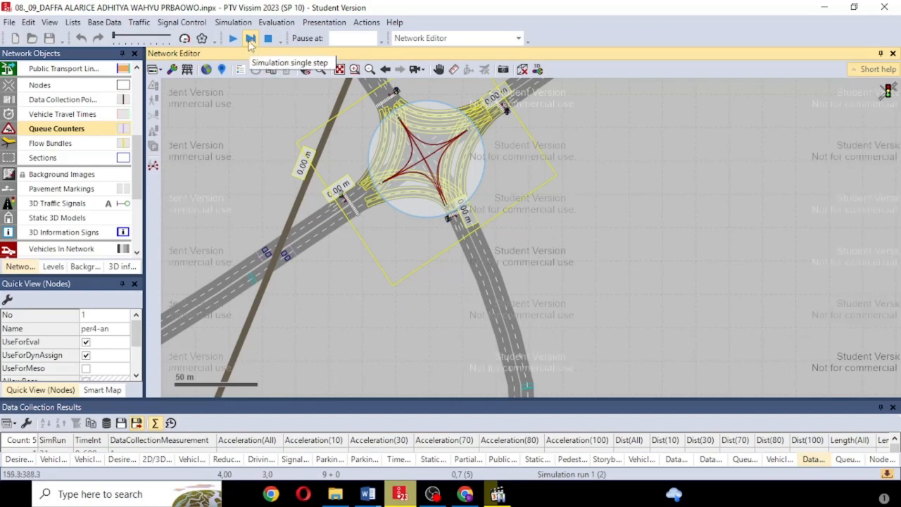
{"action": "left_click", "coordinate": [251, 39]}
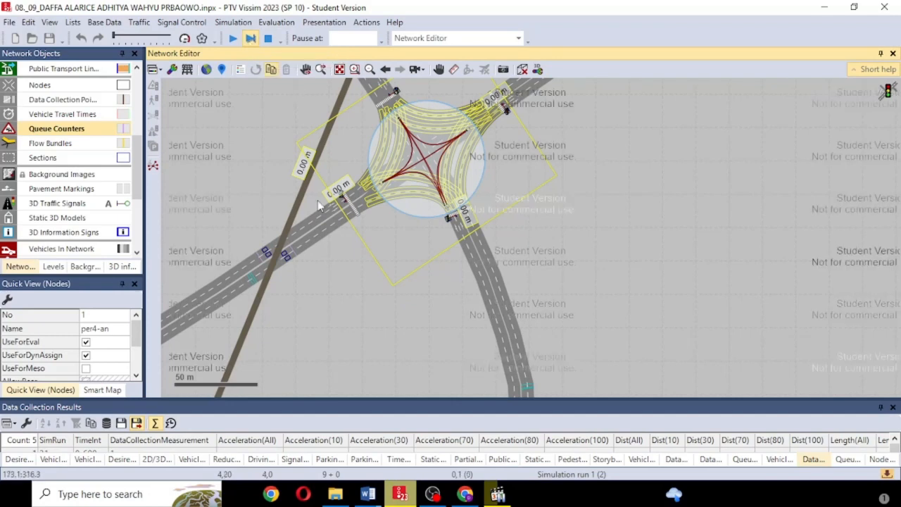
- Examine the vehicle counts and queue delays in the enlarged data collection results while advancing the simulation to 4.6 seconds in single steps
{"action": "scroll", "coordinate": [317, 204], "scroll_direction": "up", "scroll_amount": 3}
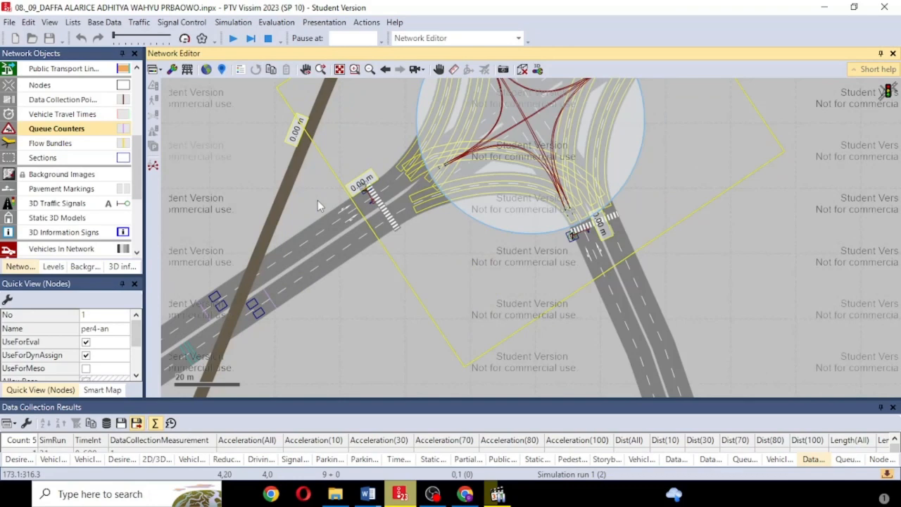
{"action": "scroll", "coordinate": [318, 205], "scroll_direction": "up", "scroll_amount": 2}
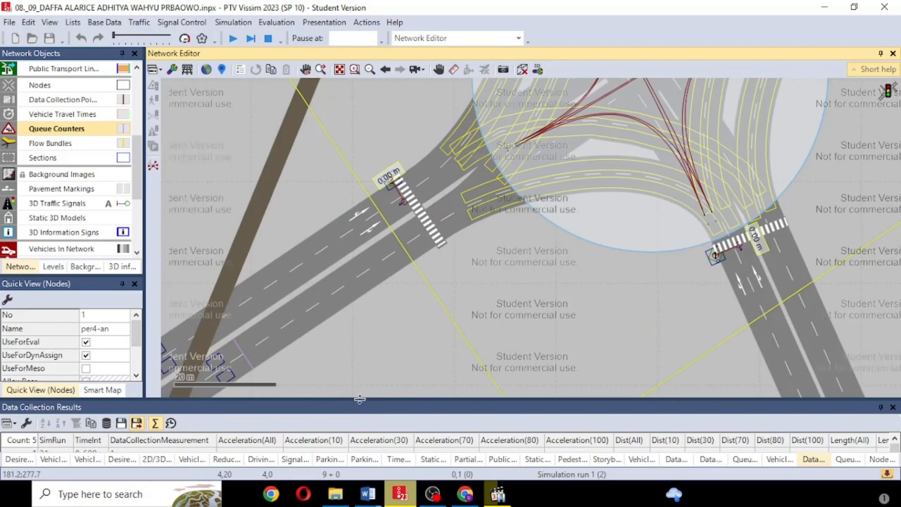
{"action": "left_click_drag", "start_coordinate": [359, 399], "coordinate": [351, 280]}
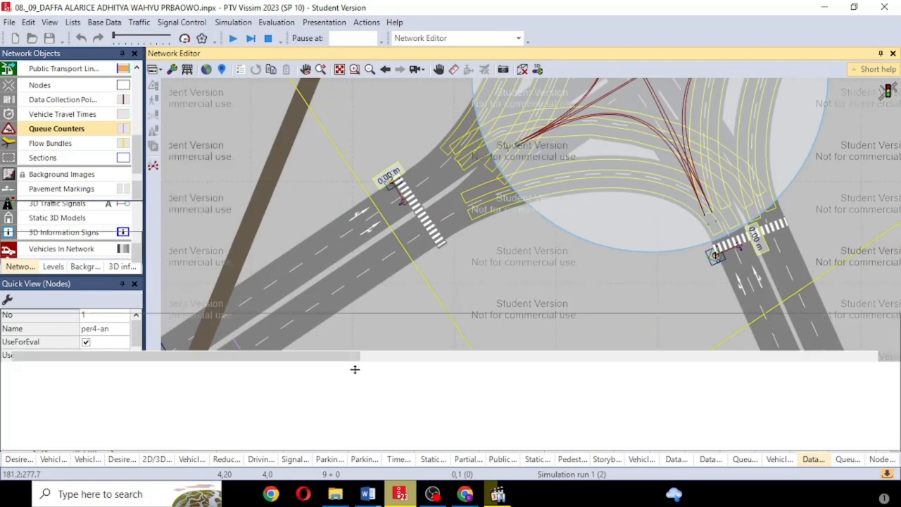
{"action": "left_click", "coordinate": [328, 392]}
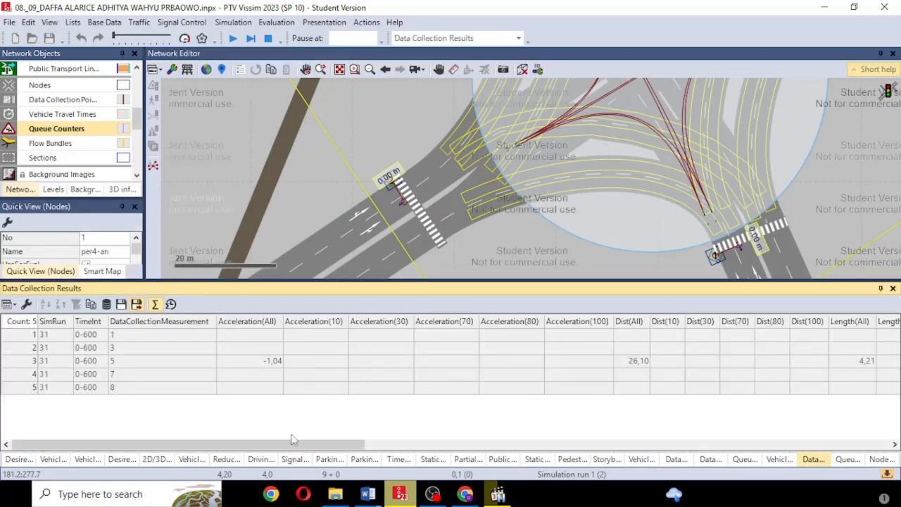
{"action": "left_click_drag", "start_coordinate": [251, 444], "coordinate": [611, 426]}
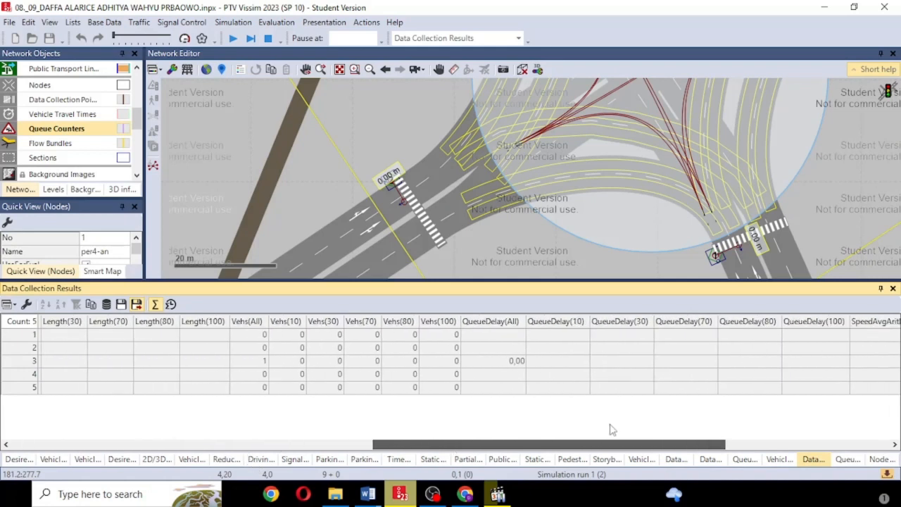
{"action": "left_click", "coordinate": [250, 38]}
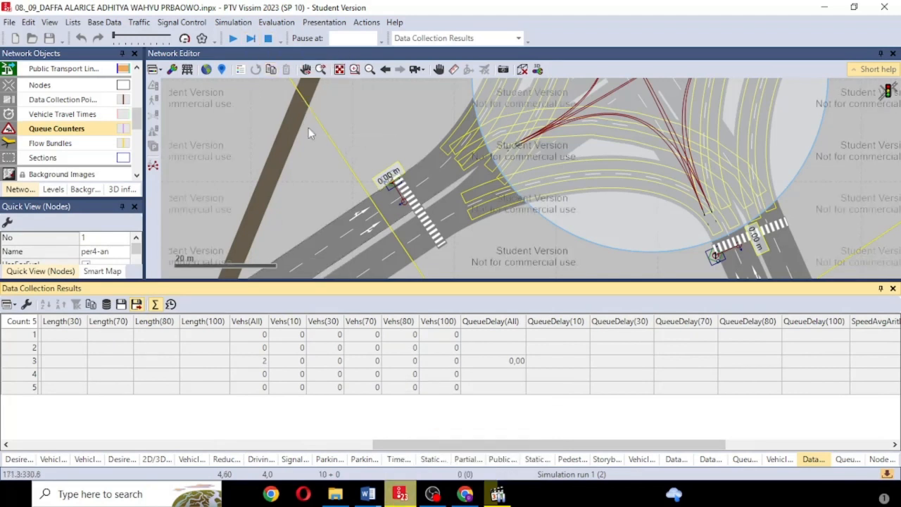
- Stop the simulation run and ignore its warnings
{"action": "left_click", "coordinate": [301, 114]}
{"action": "left_click", "coordinate": [268, 38]}
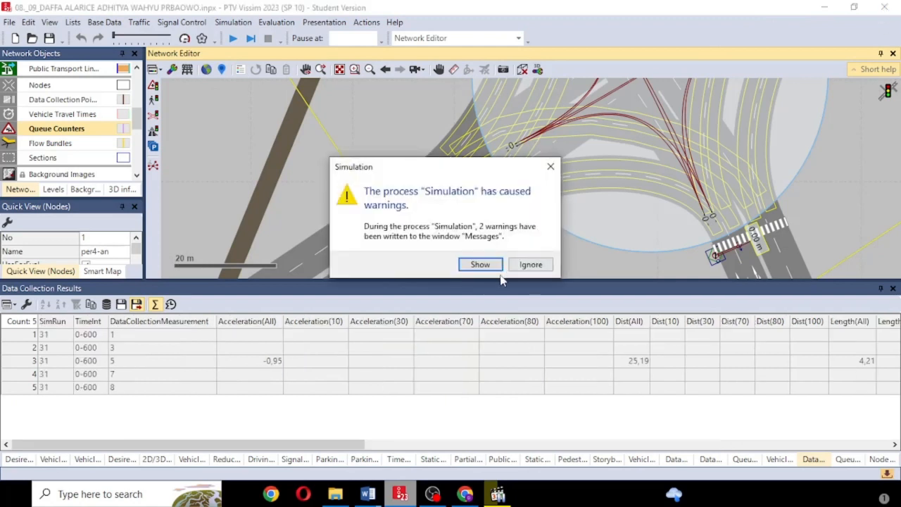
{"action": "left_click", "coordinate": [531, 263]}
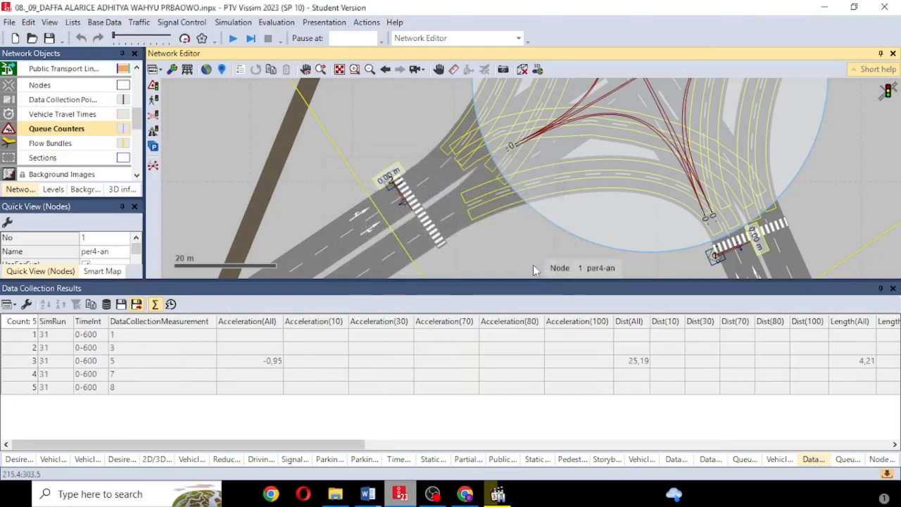
- Turn on the node labels in the network view and set their label colour to yellow
{"action": "left_click", "coordinate": [308, 176]}
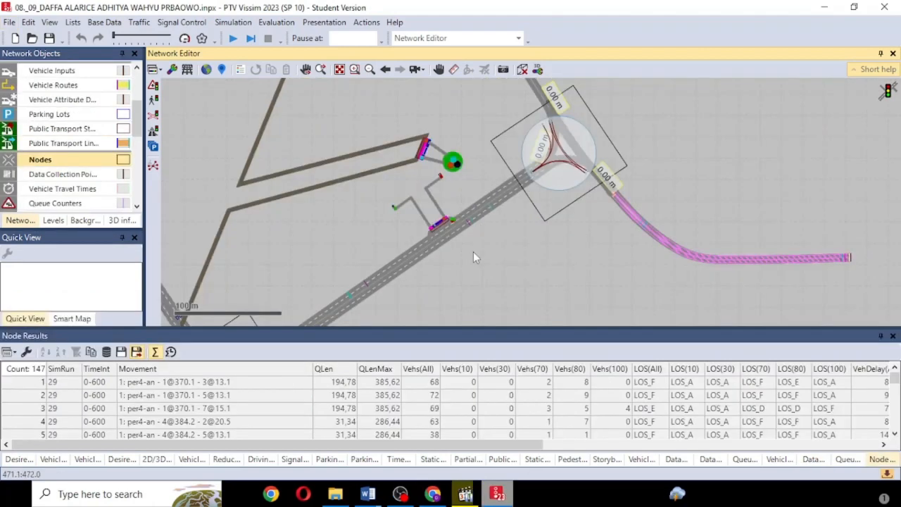
{"action": "left_click_drag", "start_coordinate": [362, 222], "coordinate": [477, 171]}
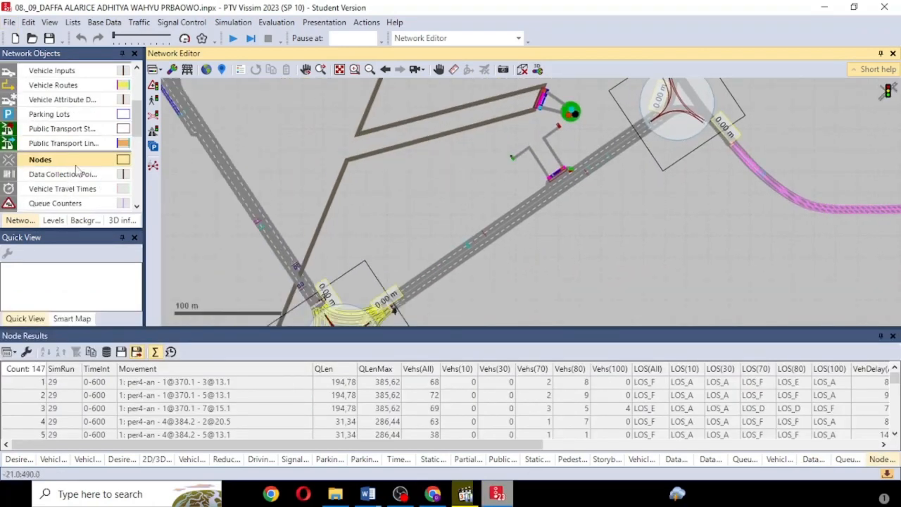
{"action": "left_click_drag", "start_coordinate": [351, 284], "coordinate": [368, 194]}
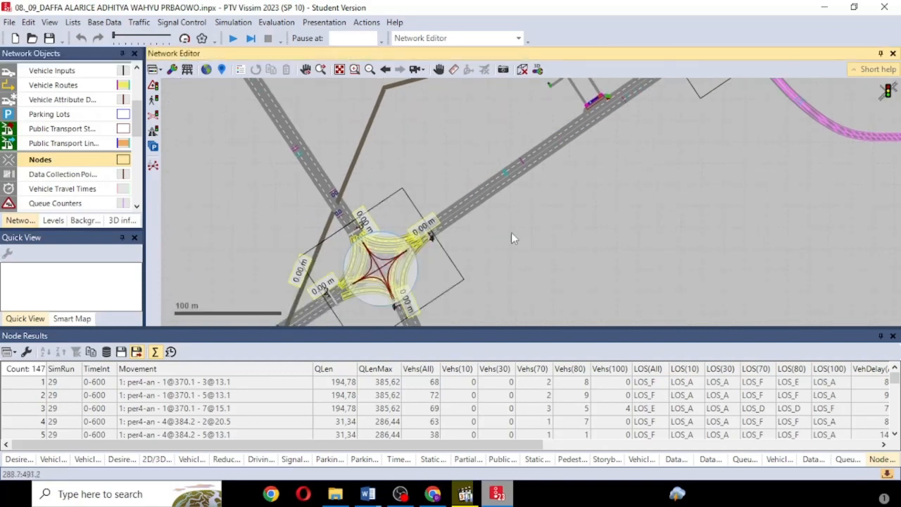
{"action": "left_click_drag", "start_coordinate": [430, 245], "coordinate": [339, 328]}
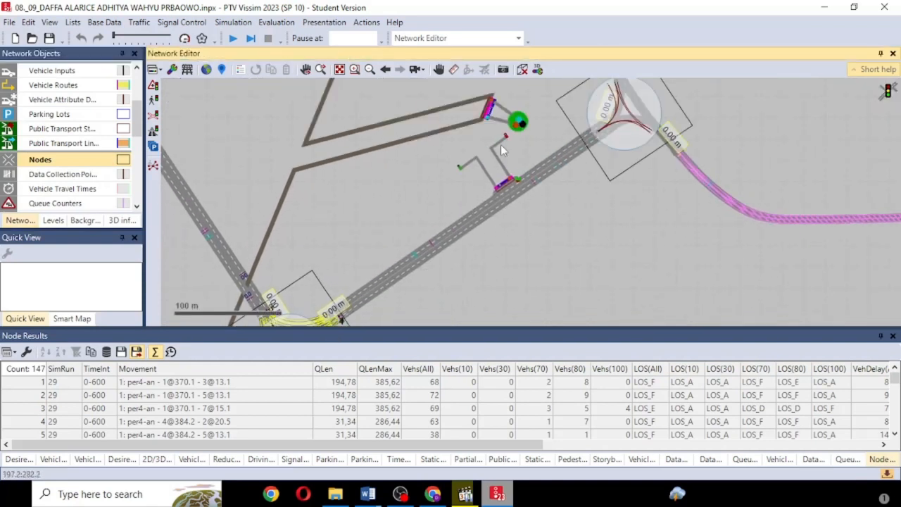
{"action": "right_click", "coordinate": [125, 160]}
{"action": "left_click", "coordinate": [115, 161]}
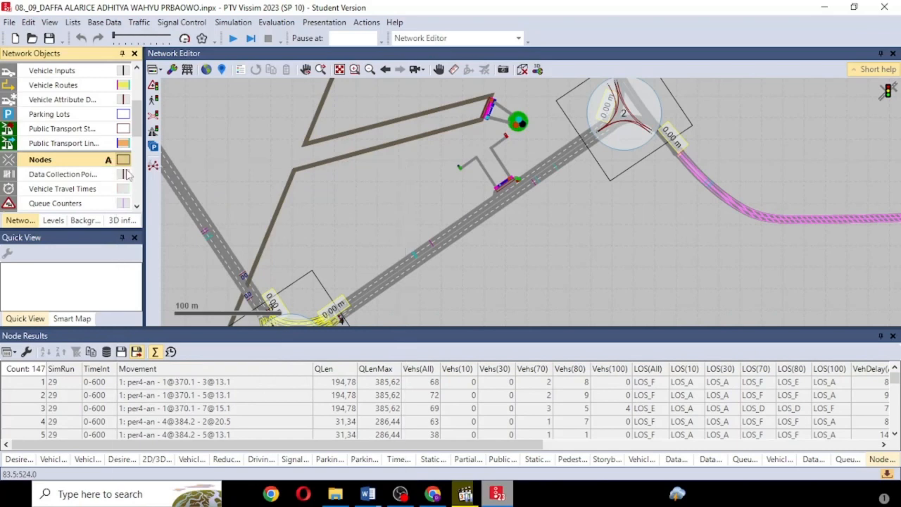
{"action": "left_click", "coordinate": [123, 161]}
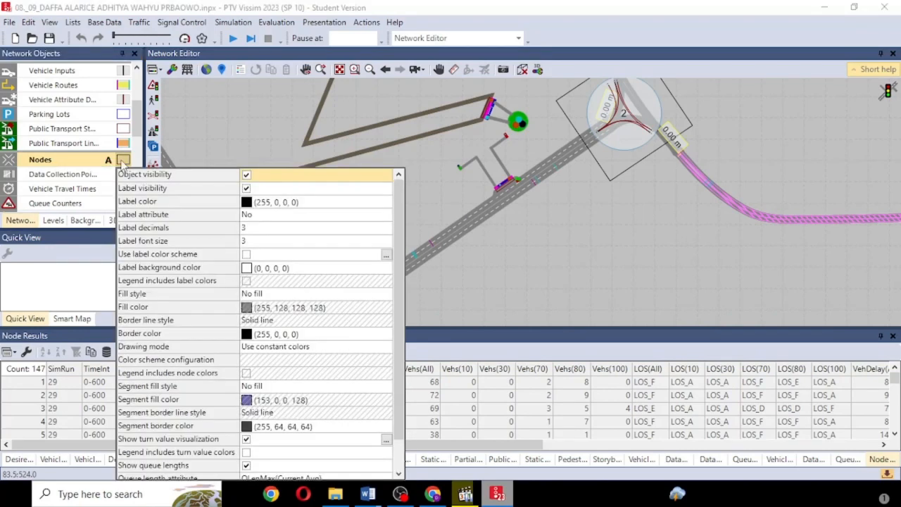
{"action": "left_click", "coordinate": [248, 204]}
{"action": "double_click", "coordinate": [245, 204]}
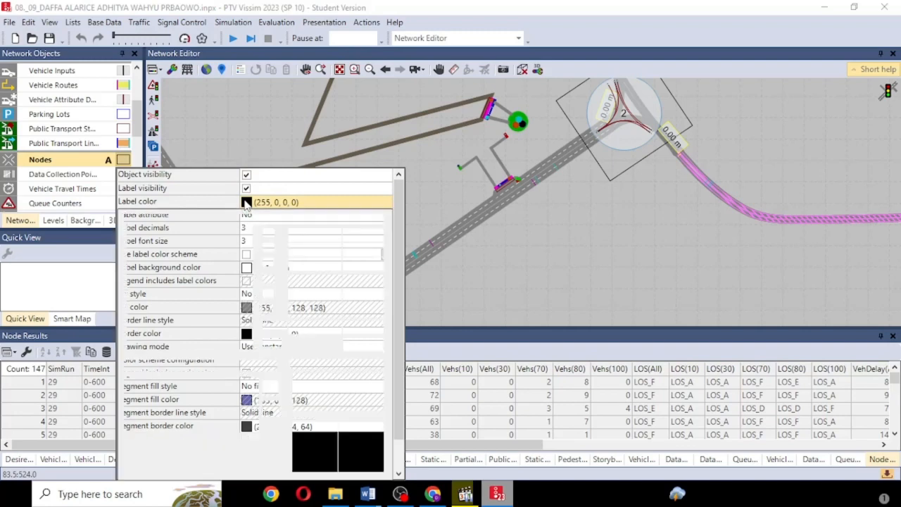
{"action": "left_click", "coordinate": [267, 203]}
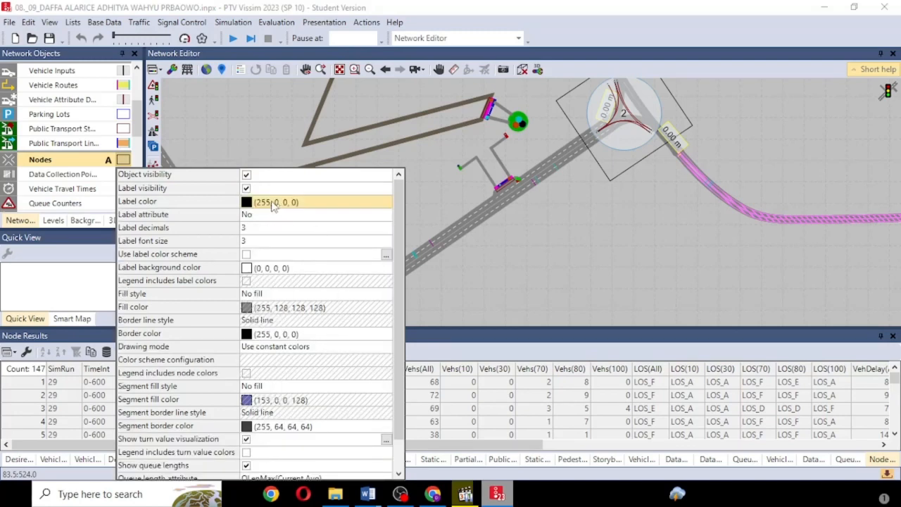
{"action": "left_click", "coordinate": [218, 238]}
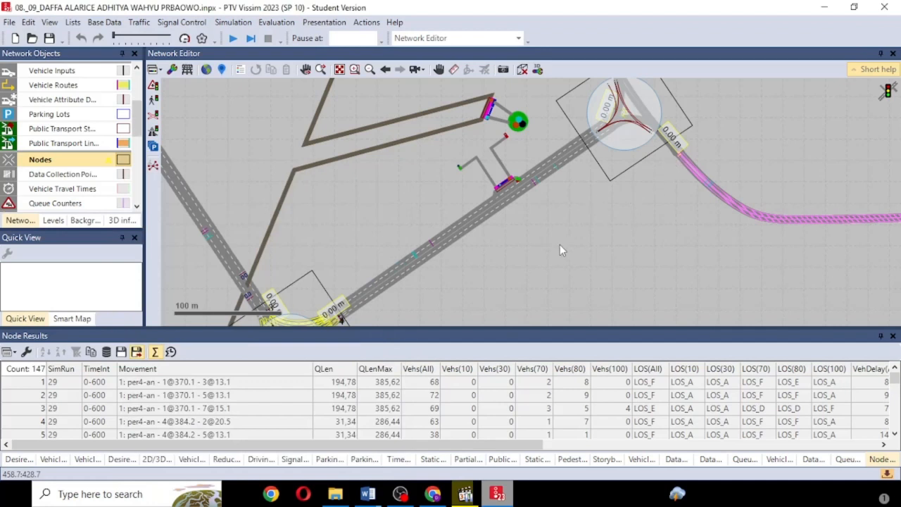
- Examine the per4-an node outline around the four-leg junction and the level-of-service, vehicle delay and emission columns of the node results
{"action": "scroll", "coordinate": [481, 273], "scroll_direction": "down", "scroll_amount": 1}
{"action": "left_click_drag", "start_coordinate": [486, 265], "coordinate": [591, 171]}
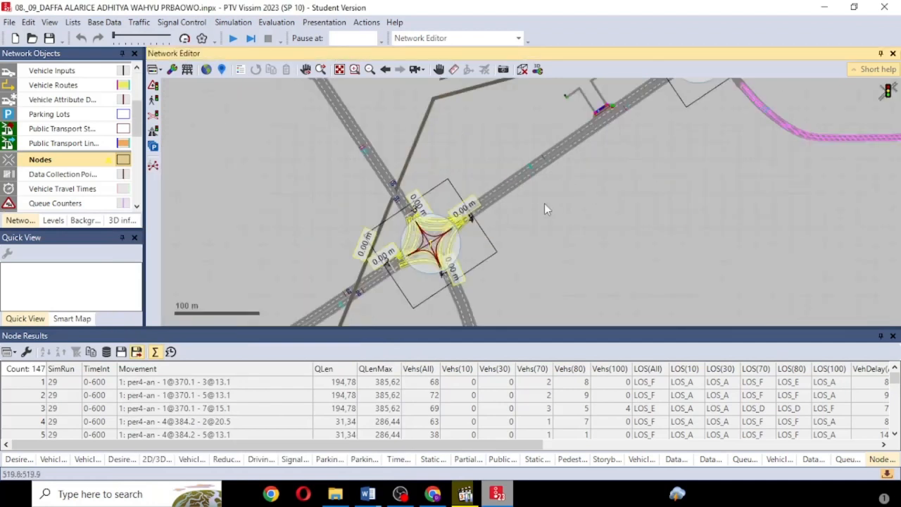
{"action": "left_click_drag", "start_coordinate": [521, 244], "coordinate": [570, 181]}
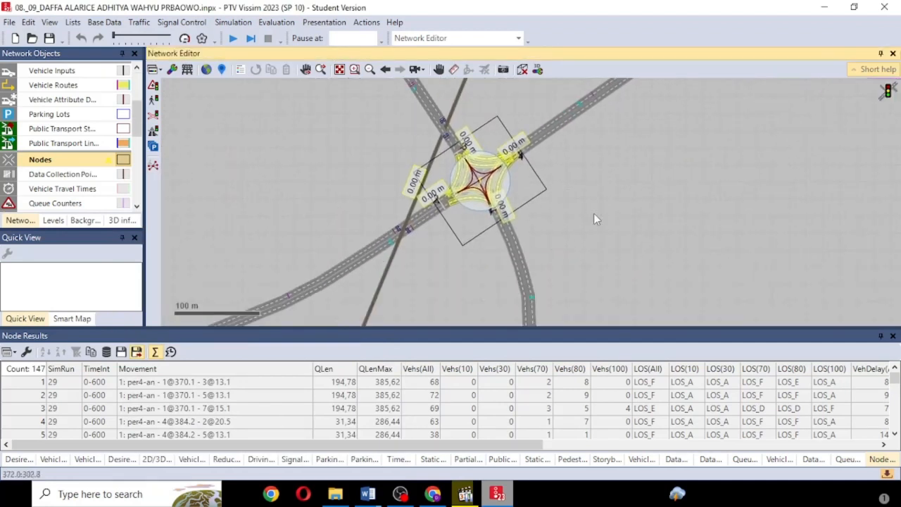
{"action": "scroll", "coordinate": [594, 213], "scroll_direction": "up", "scroll_amount": 2}
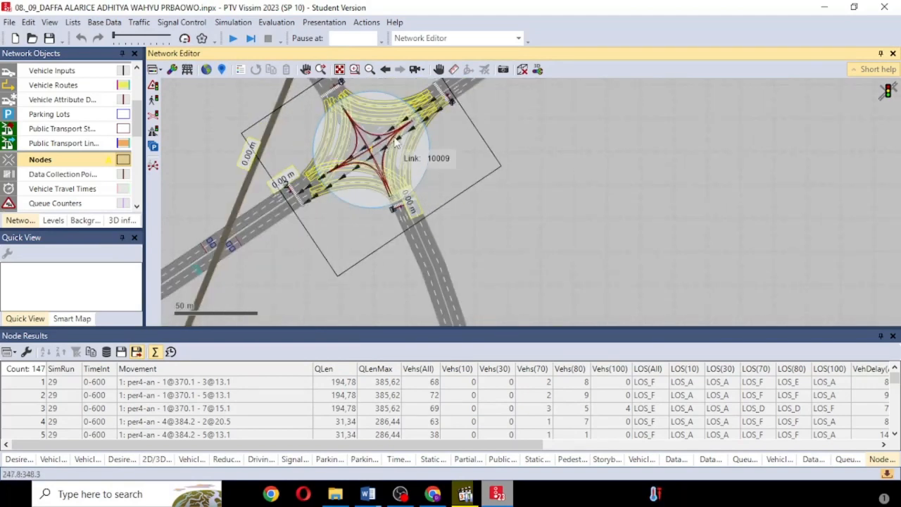
{"action": "scroll", "coordinate": [594, 171], "scroll_direction": "down", "scroll_amount": 2}
{"action": "left_click_drag", "start_coordinate": [508, 442], "coordinate": [754, 442]}
{"action": "scroll", "coordinate": [472, 236], "scroll_direction": "down", "scroll_amount": 1}
{"action": "left_click", "coordinate": [468, 269]}
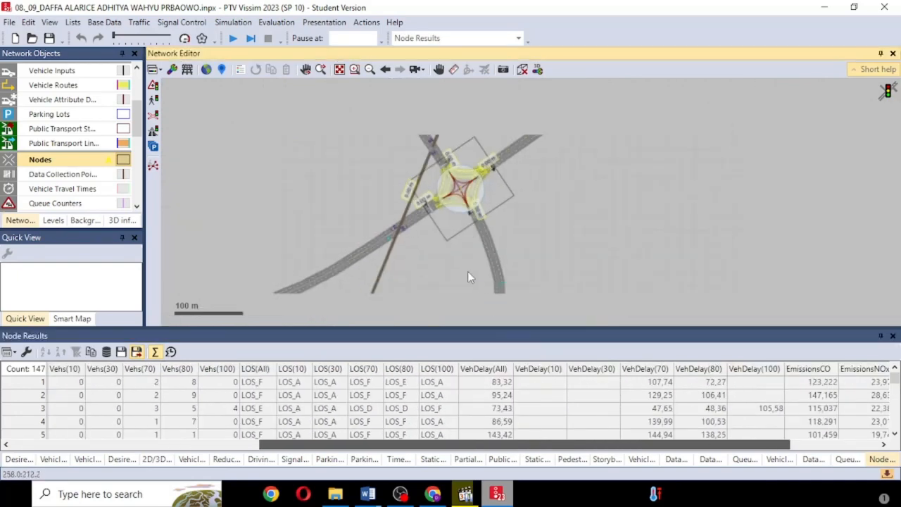
{"action": "scroll", "coordinate": [461, 253], "scroll_direction": "up", "scroll_amount": 4}
{"action": "left_click_drag", "start_coordinate": [461, 254], "coordinate": [631, 243]}
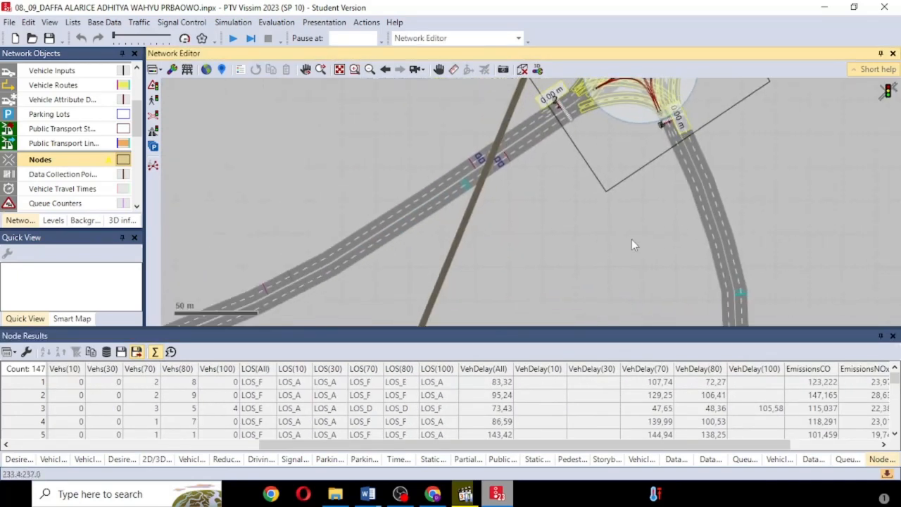
{"action": "scroll", "coordinate": [640, 235], "scroll_direction": "down", "scroll_amount": 3}
{"action": "left_click_drag", "start_coordinate": [785, 219], "coordinate": [712, 243]}
{"action": "left_click_drag", "start_coordinate": [635, 271], "coordinate": [625, 274]}
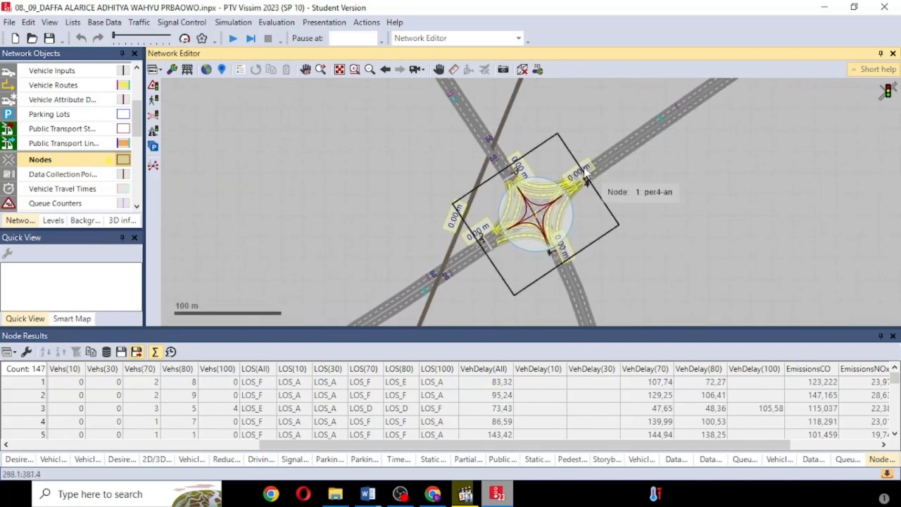
- Start the simulation run with the node results list open
{"action": "left_click", "coordinate": [232, 38]}
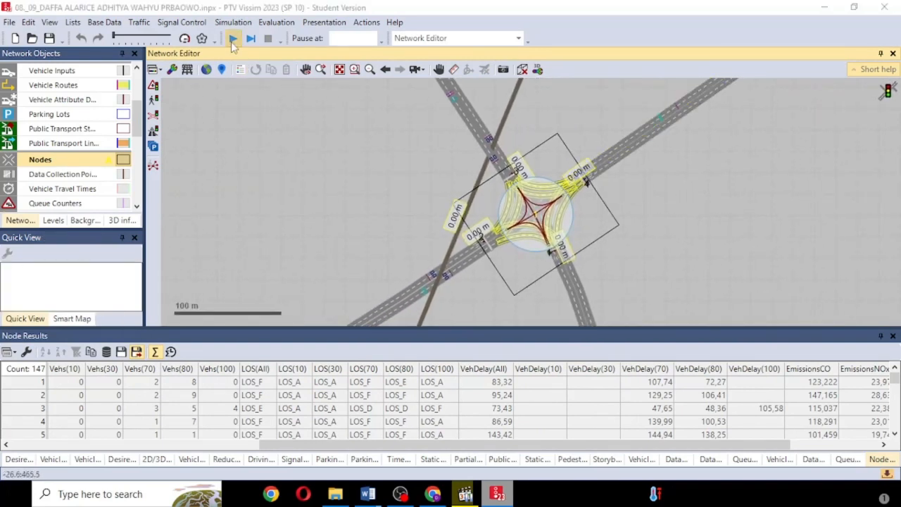